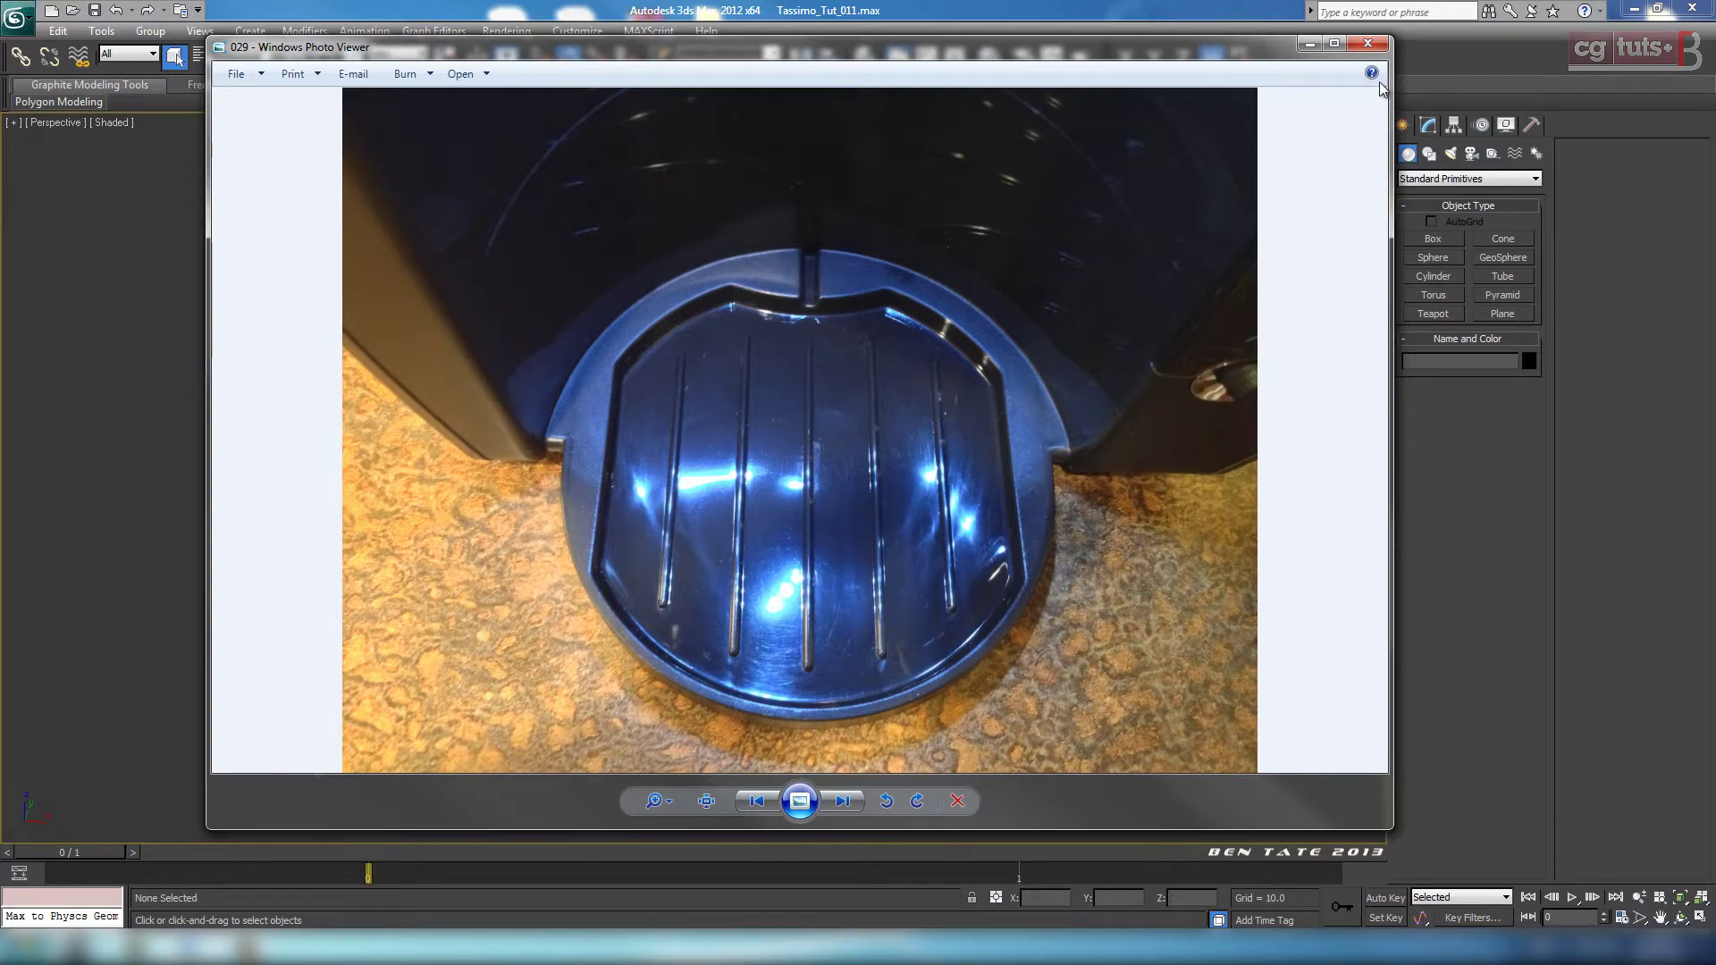
Step: Switch to the 3ds Max scene, display edged faces and select the circular drip tray part
left_click(1308, 45)
scroll(908, 611, "up", 6)
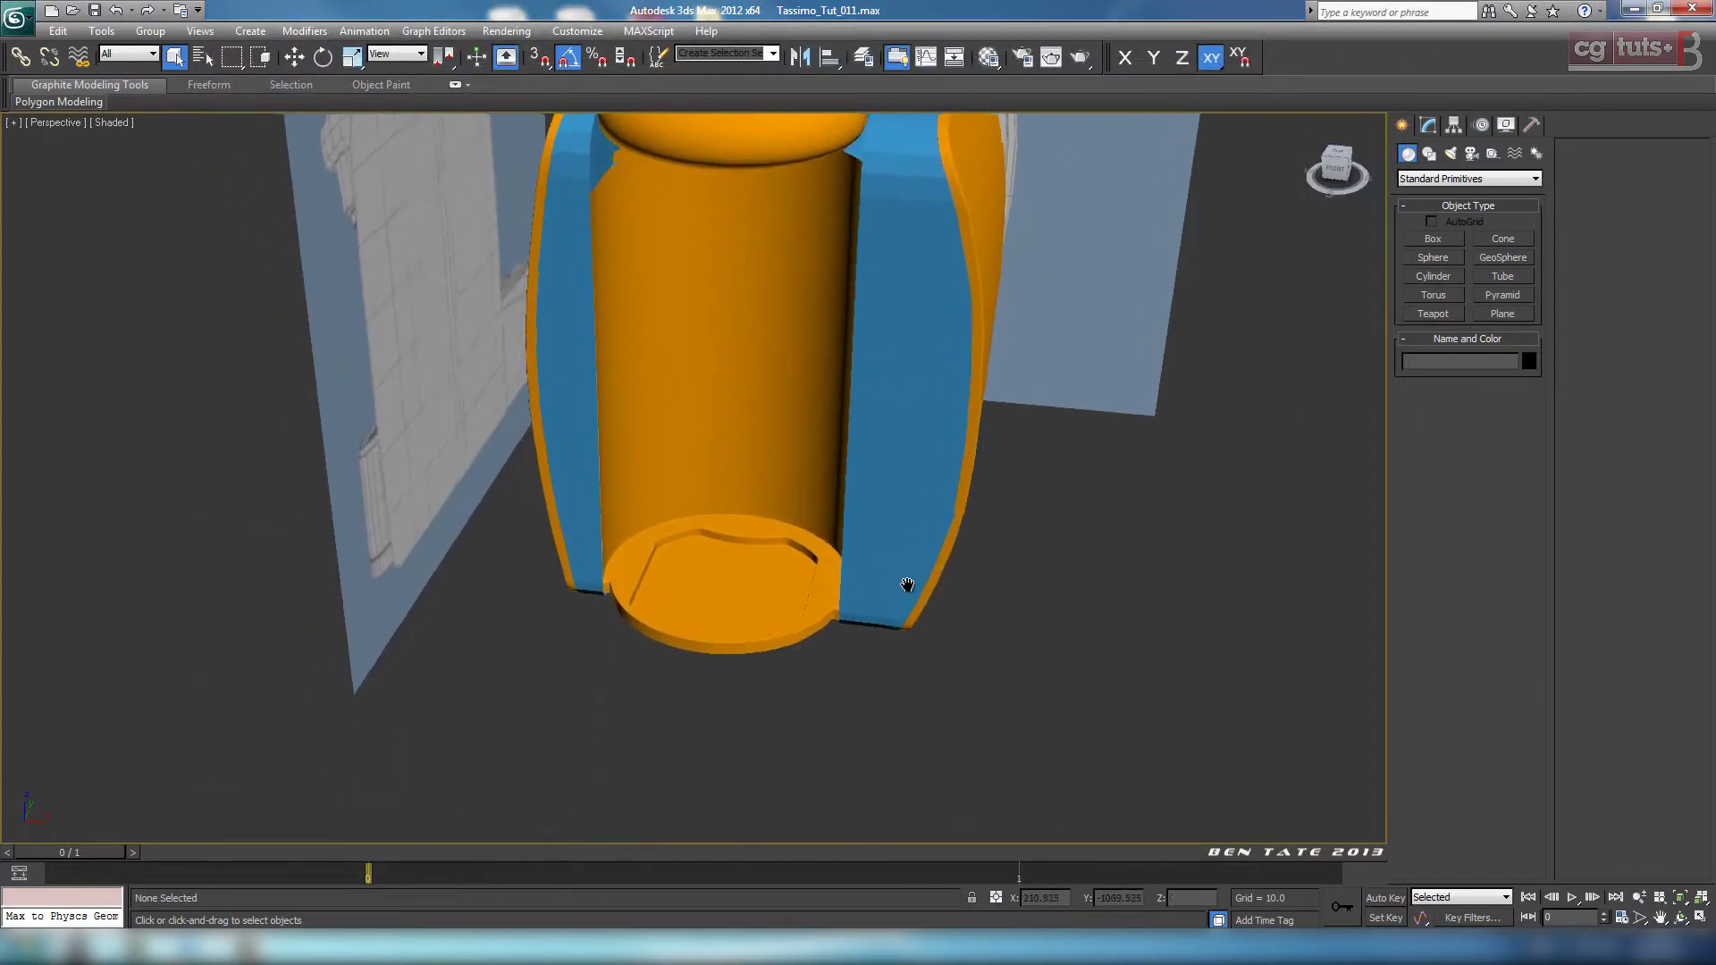
scroll(871, 603, "up", 3)
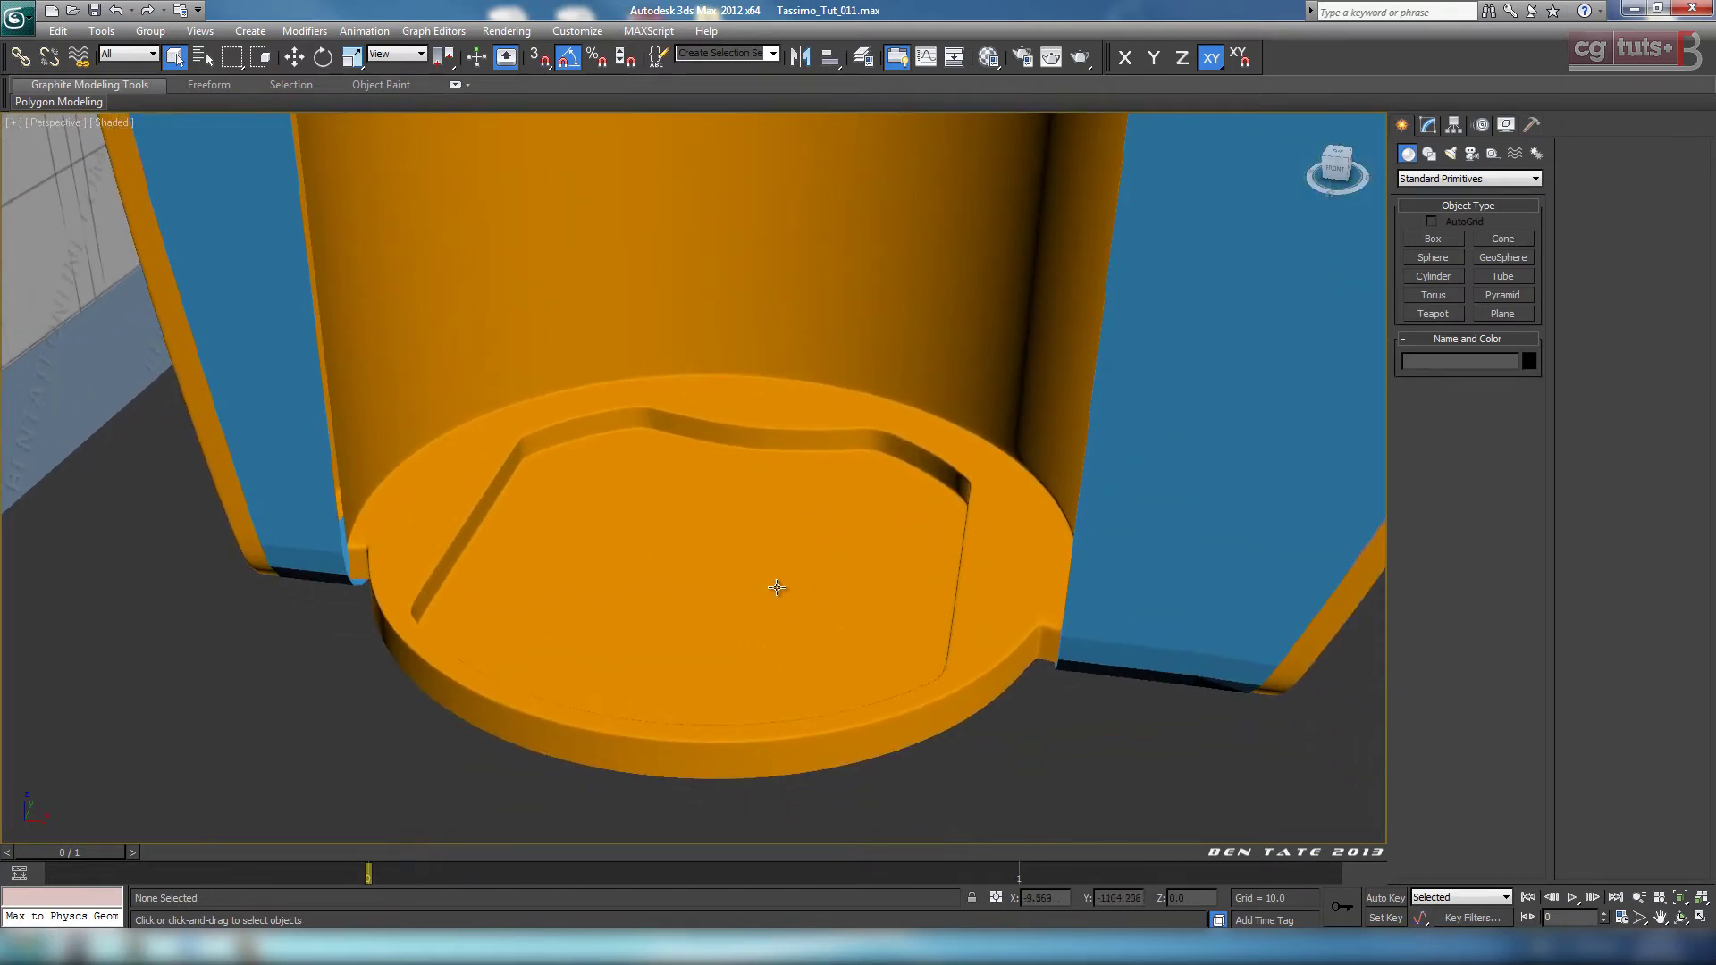
key("F4")
left_click(774, 581)
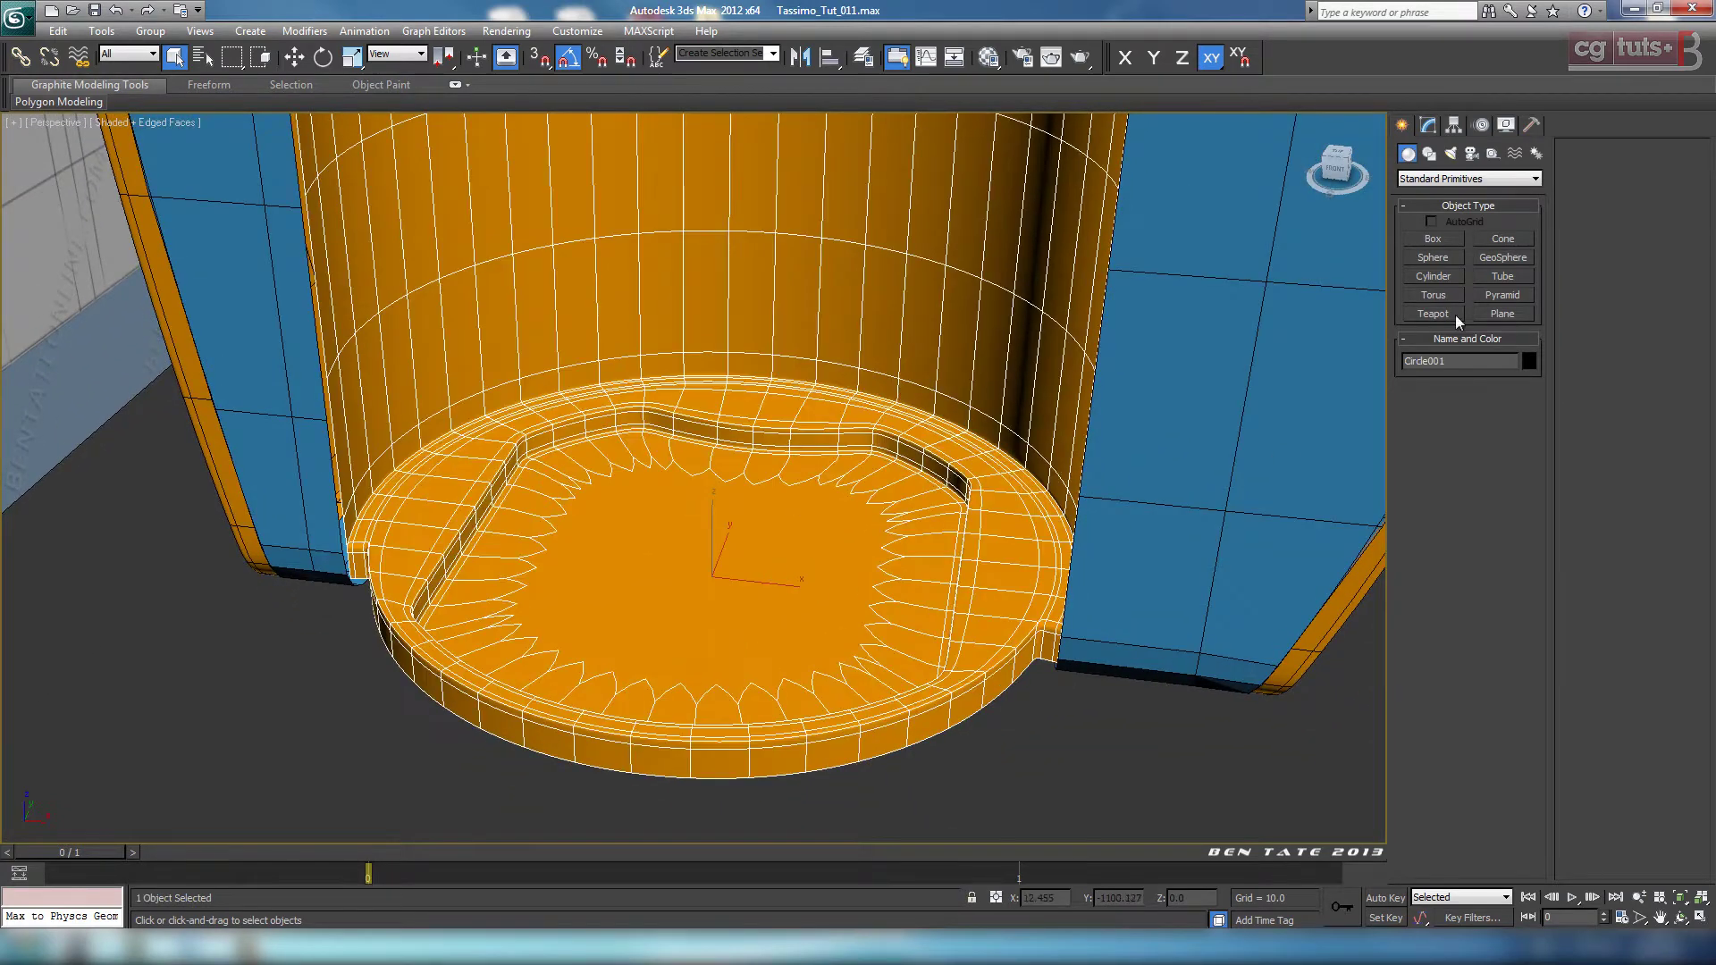
Step: Examine the drip tray's mesh with TurboSmooth switched off and back on
left_click(1435, 126)
left_click(1410, 307)
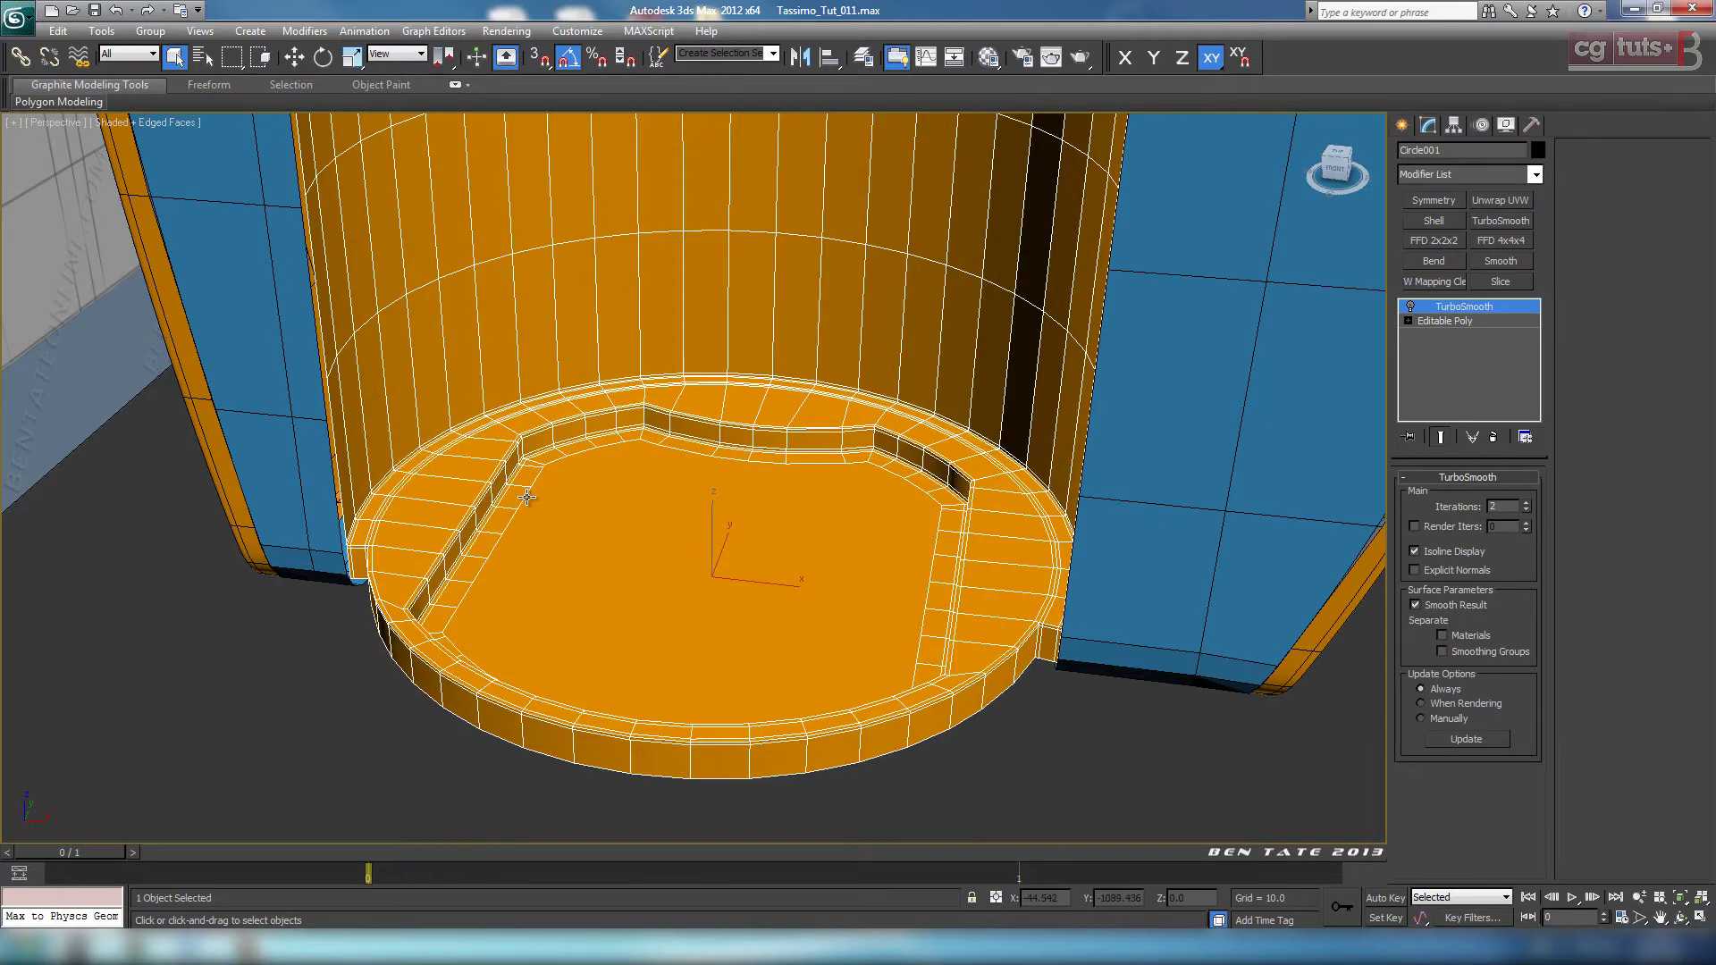
middle_click_drag(527, 497, 849, 494, "alt")
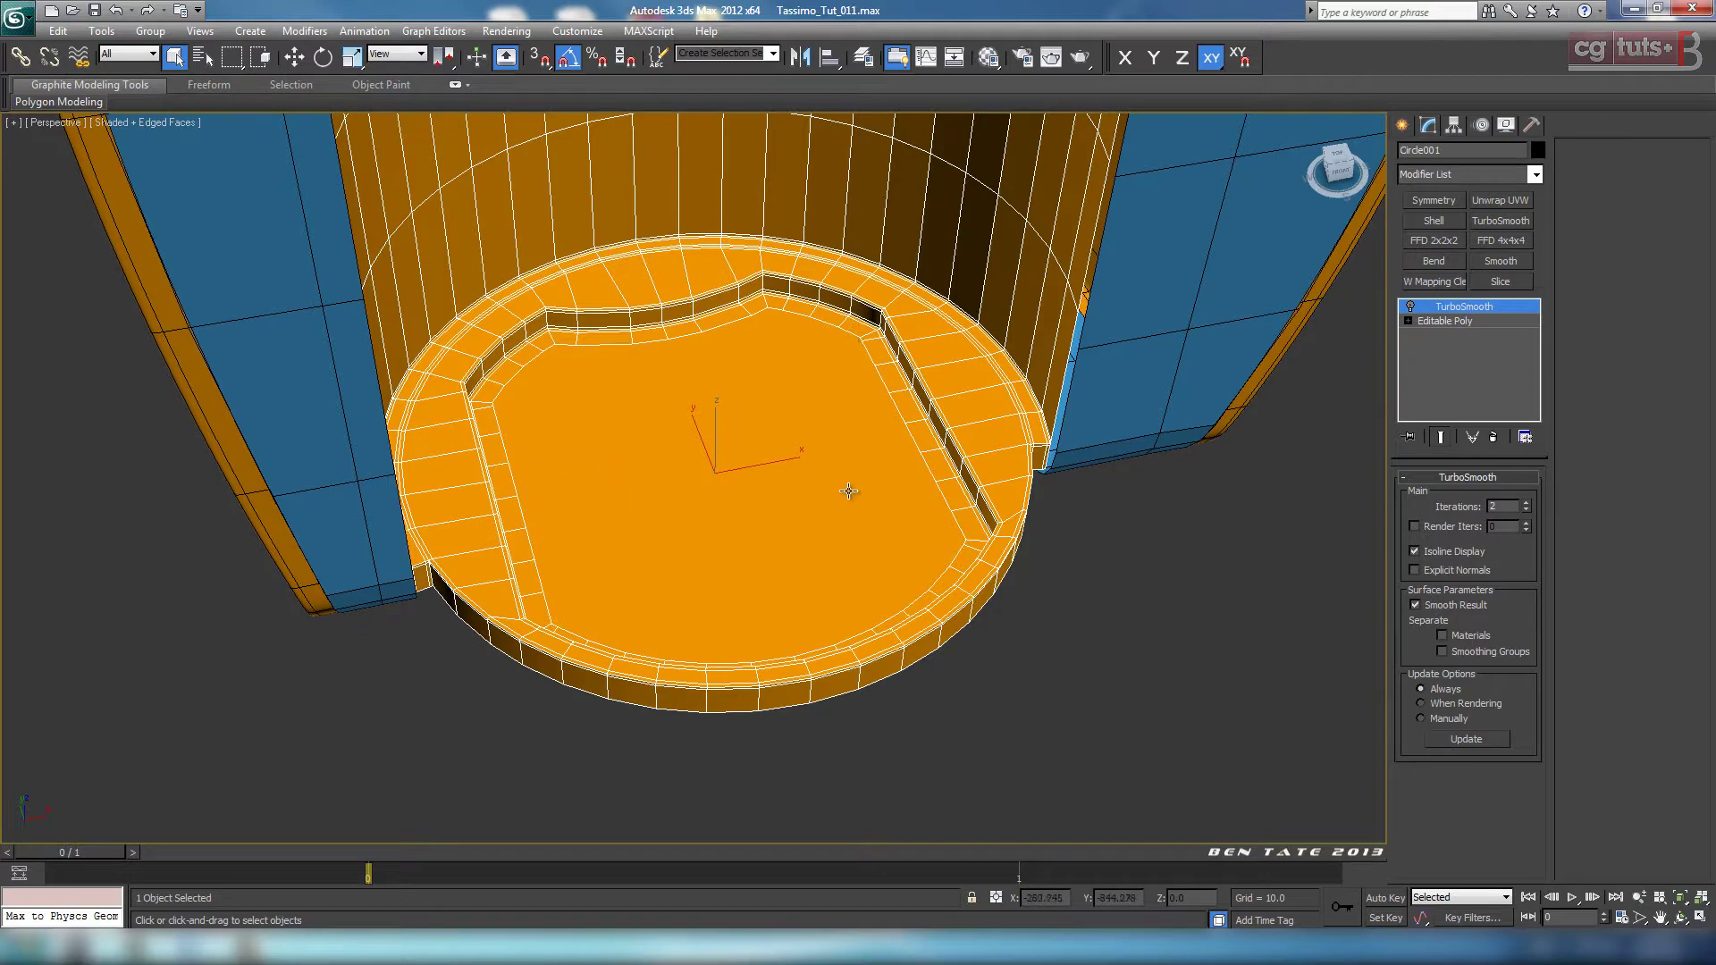
left_click(1412, 308)
key("F4")
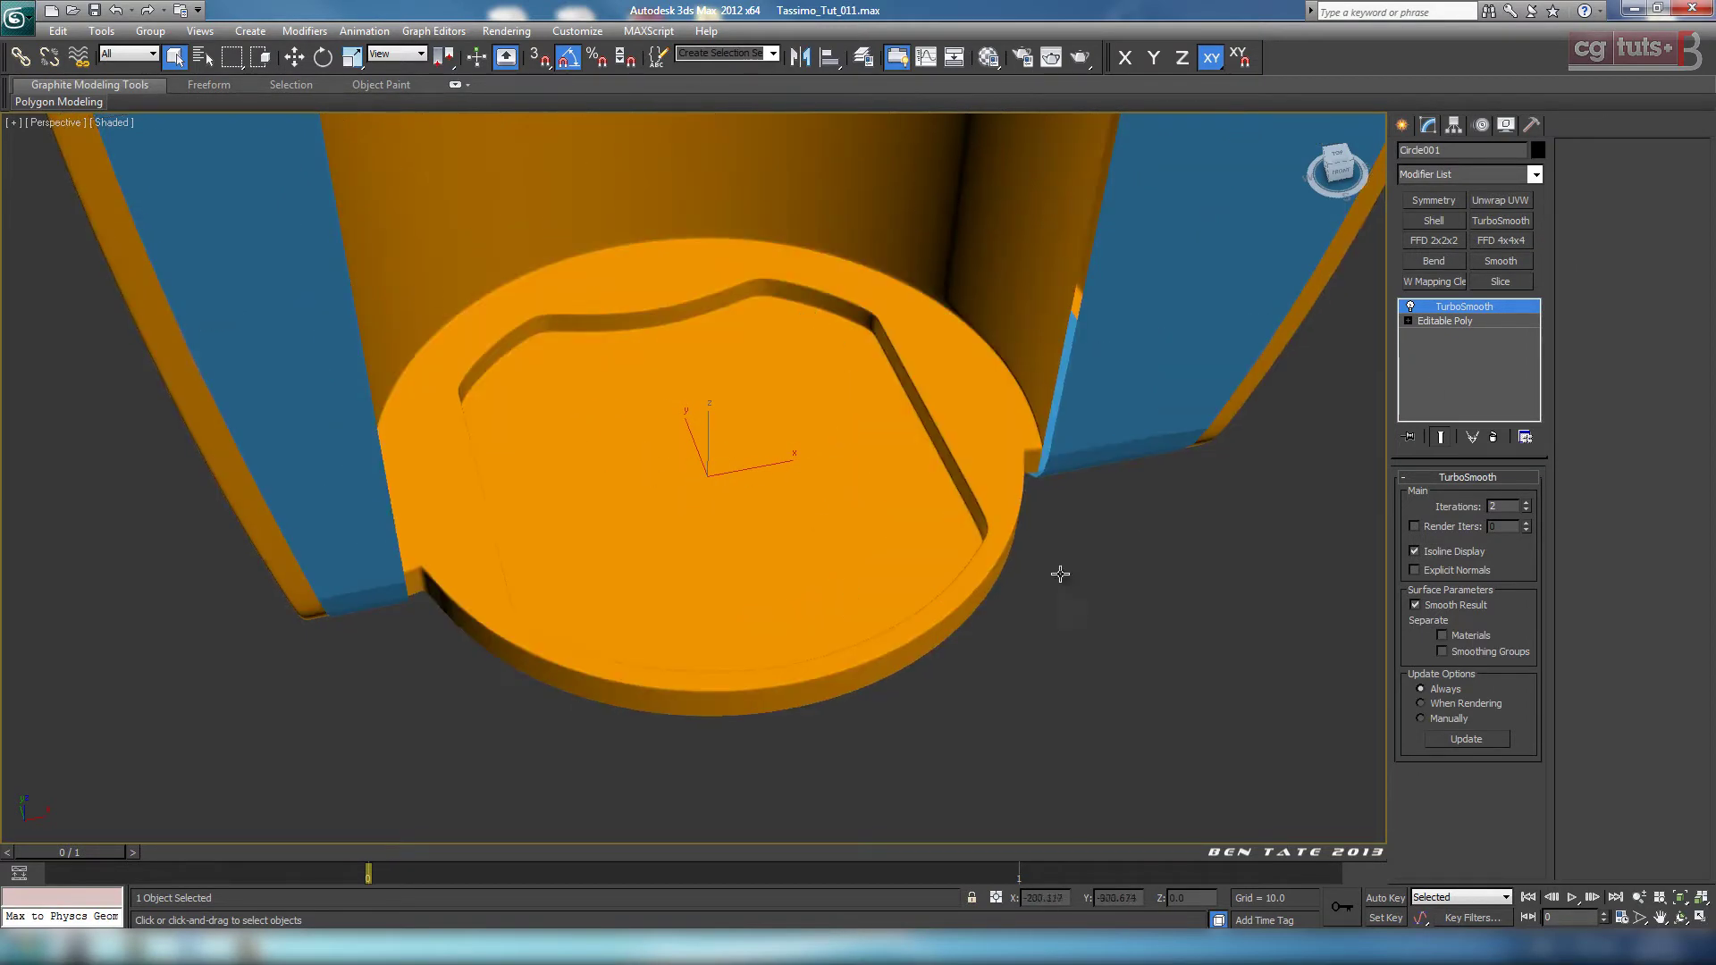
middle_click_drag(909, 480, 887, 520)
middle_click_drag(822, 580, 840, 470)
Step: Hide all unselected objects so that only the drip tray part is shown in the top view
key("F4")
key("alt+w")
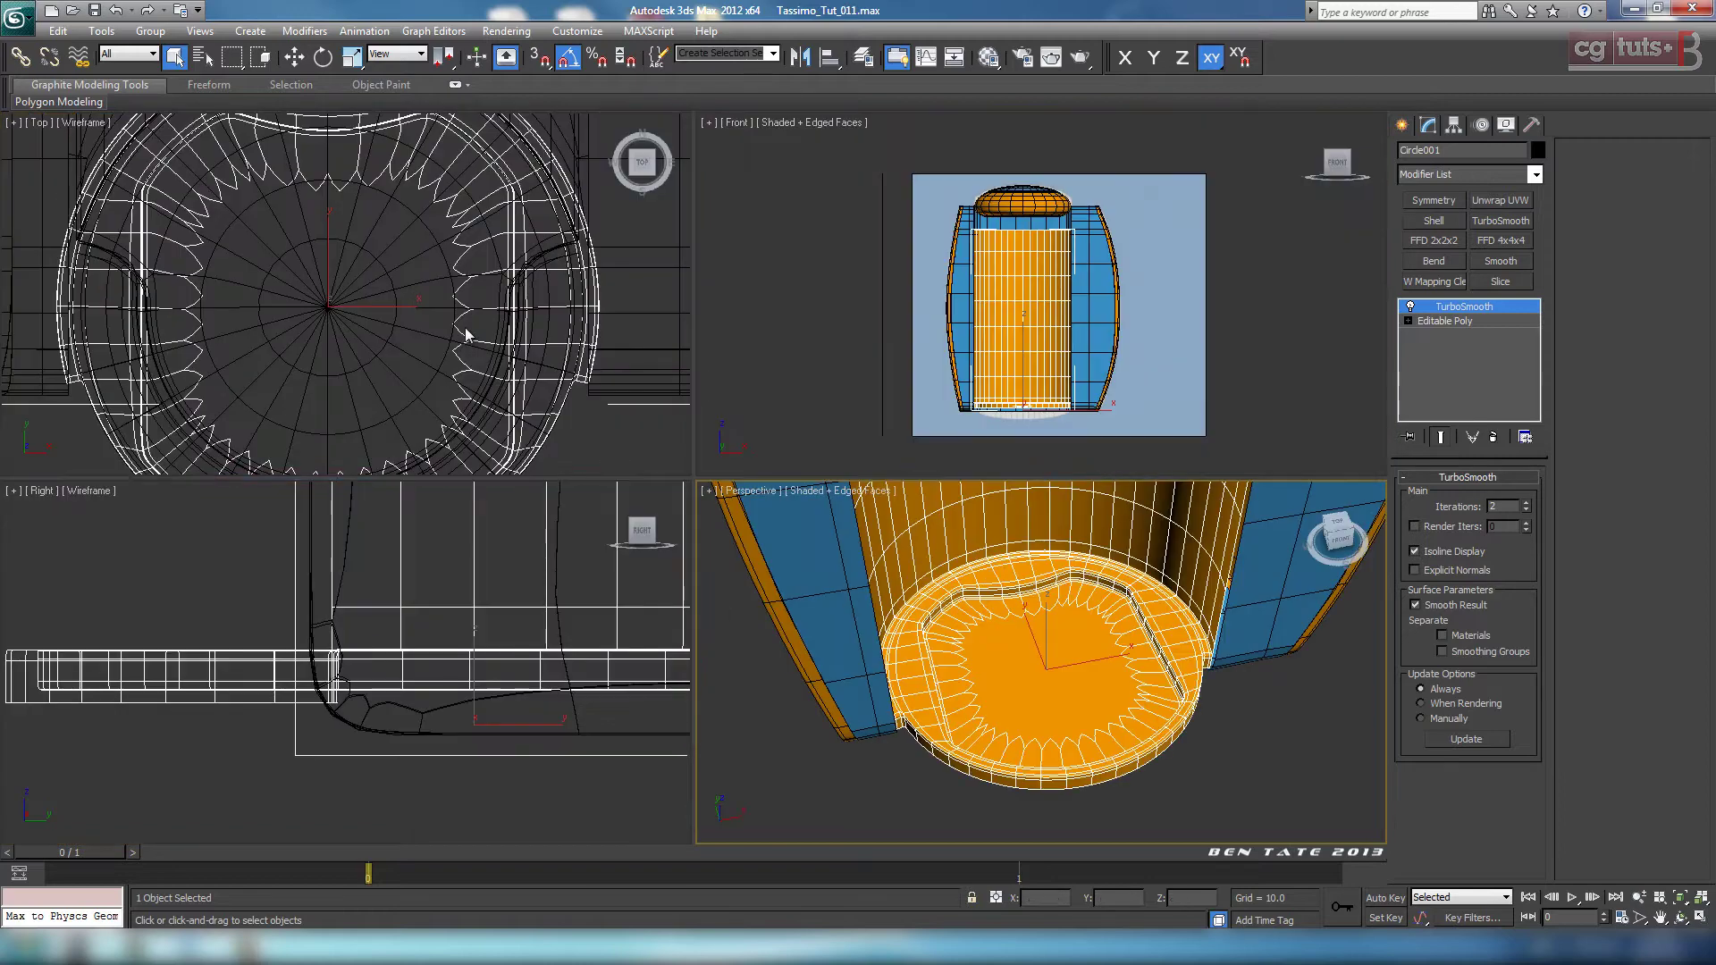
right_click(470, 336)
key("alt+w")
middle_click_drag(816, 390, 822, 401)
right_click(905, 398)
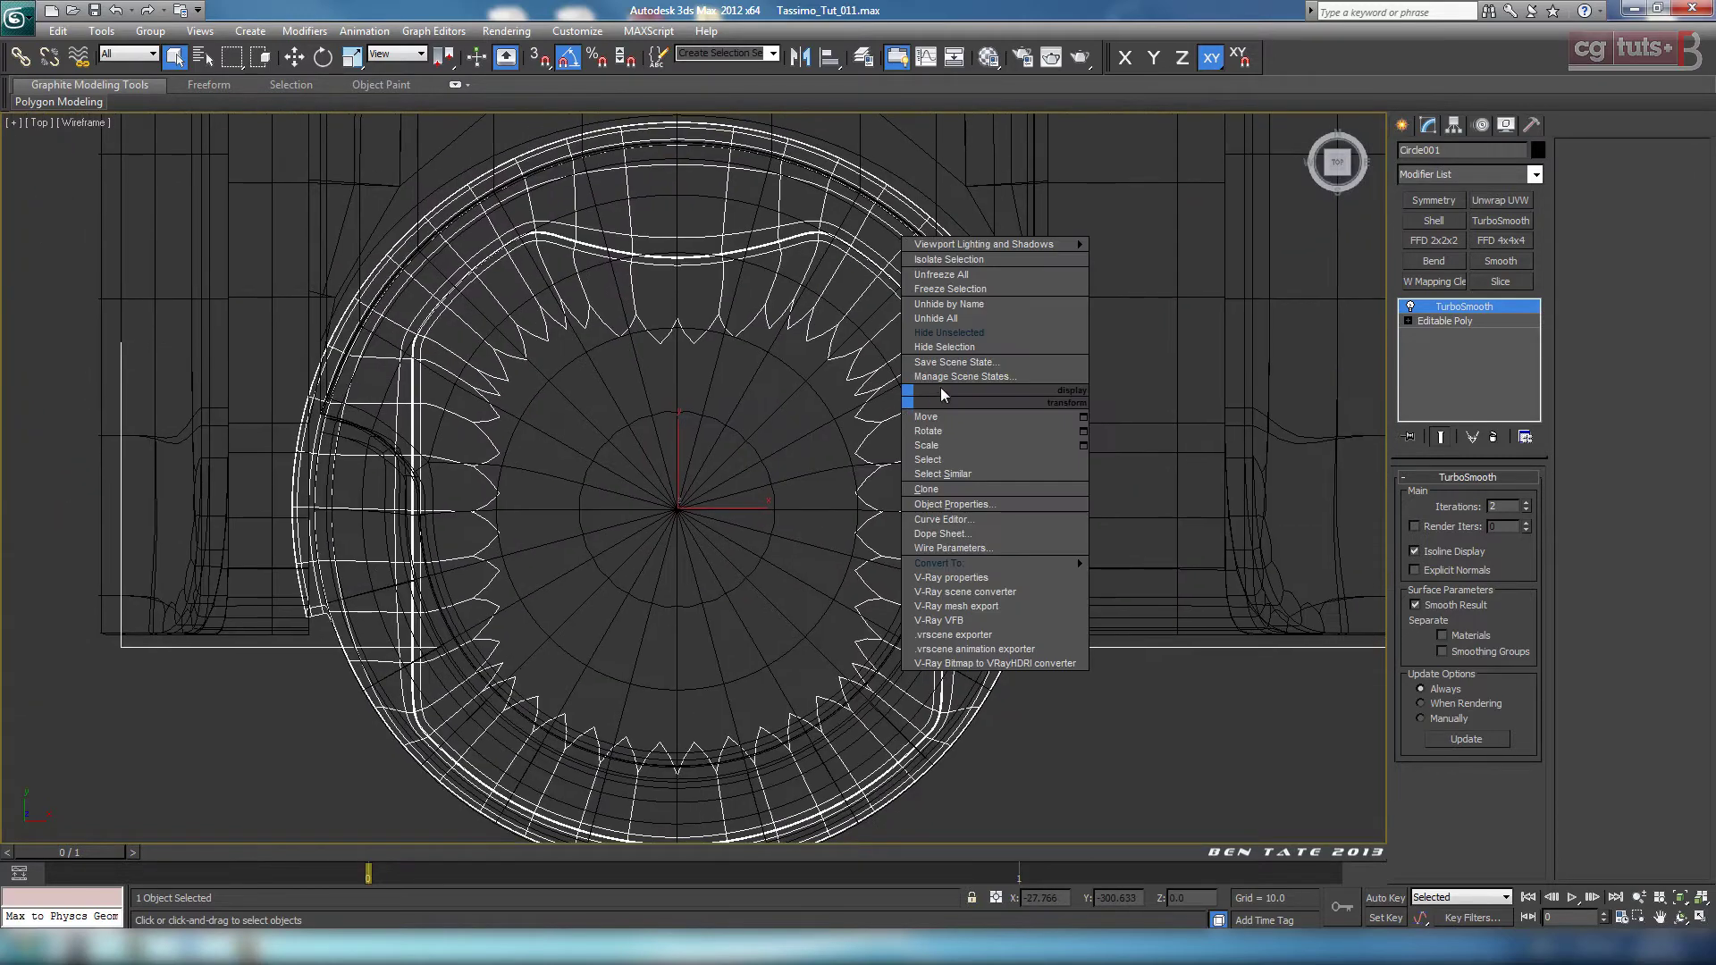
left_click(956, 344)
middle_click_drag(976, 437, 971, 425)
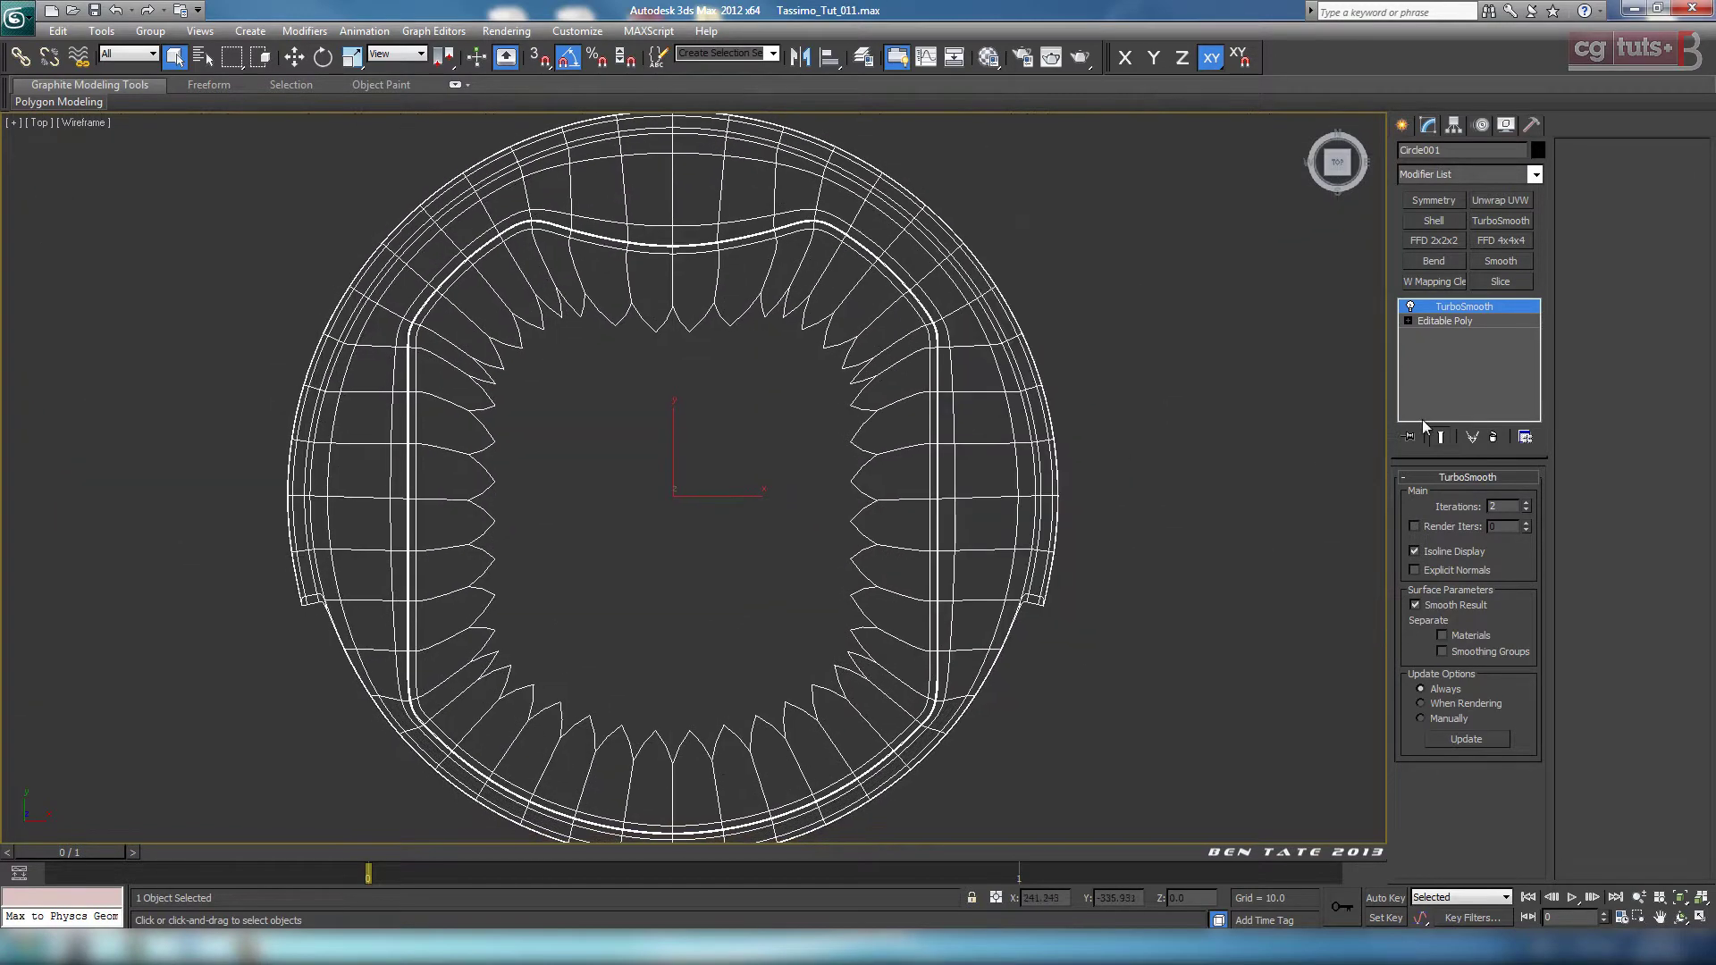
Step: Inspect the tray's base Editable Poly mesh from above and turn off its TurboSmooth modifier
left_click(1424, 318)
middle_click_drag(1068, 444, 1101, 433)
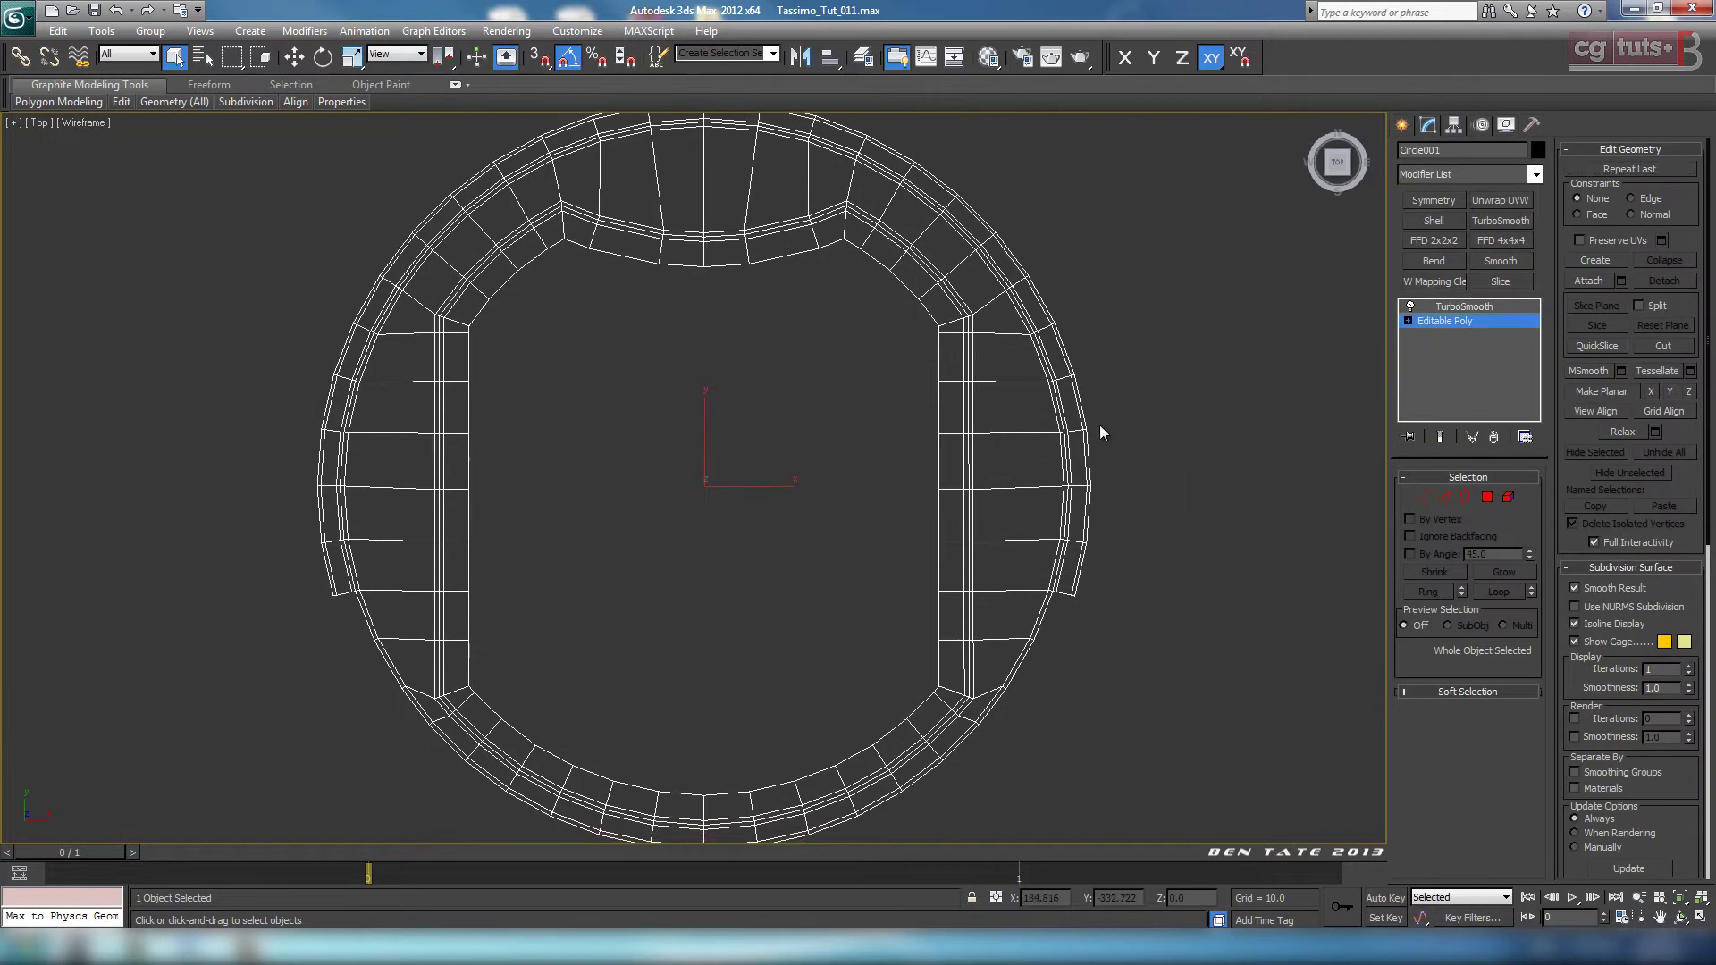
middle_click_drag(705, 272, 724, 602)
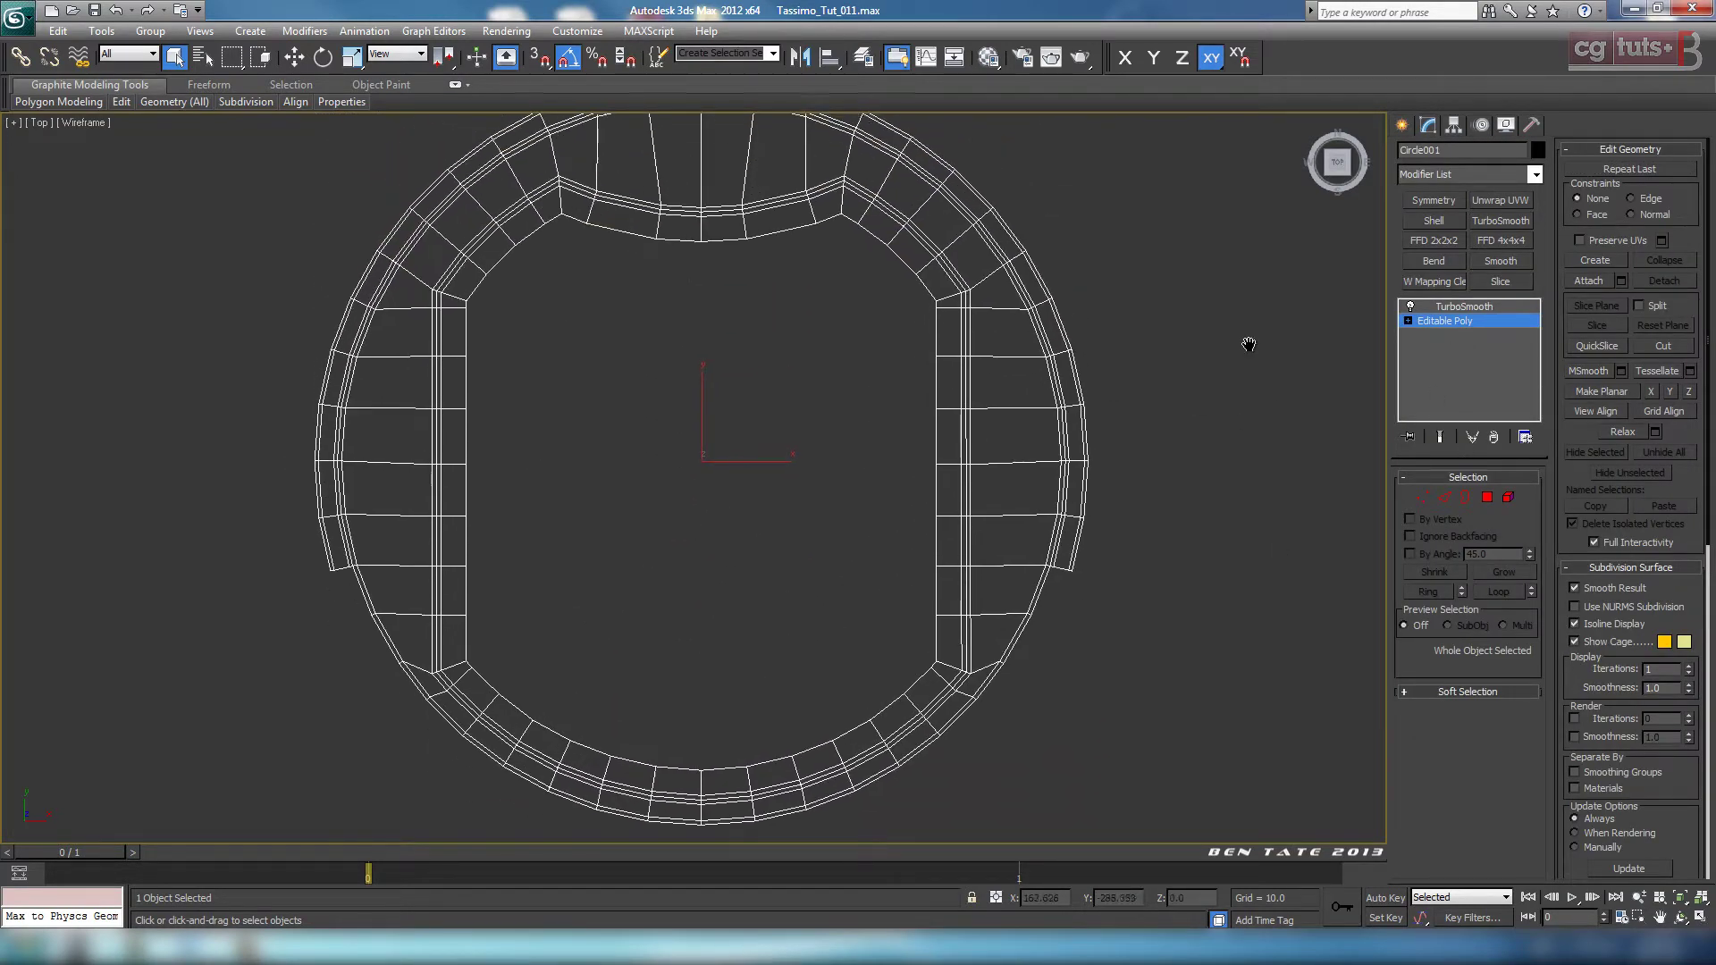
middle_click_drag(1245, 345, 1242, 358)
left_click(1404, 127)
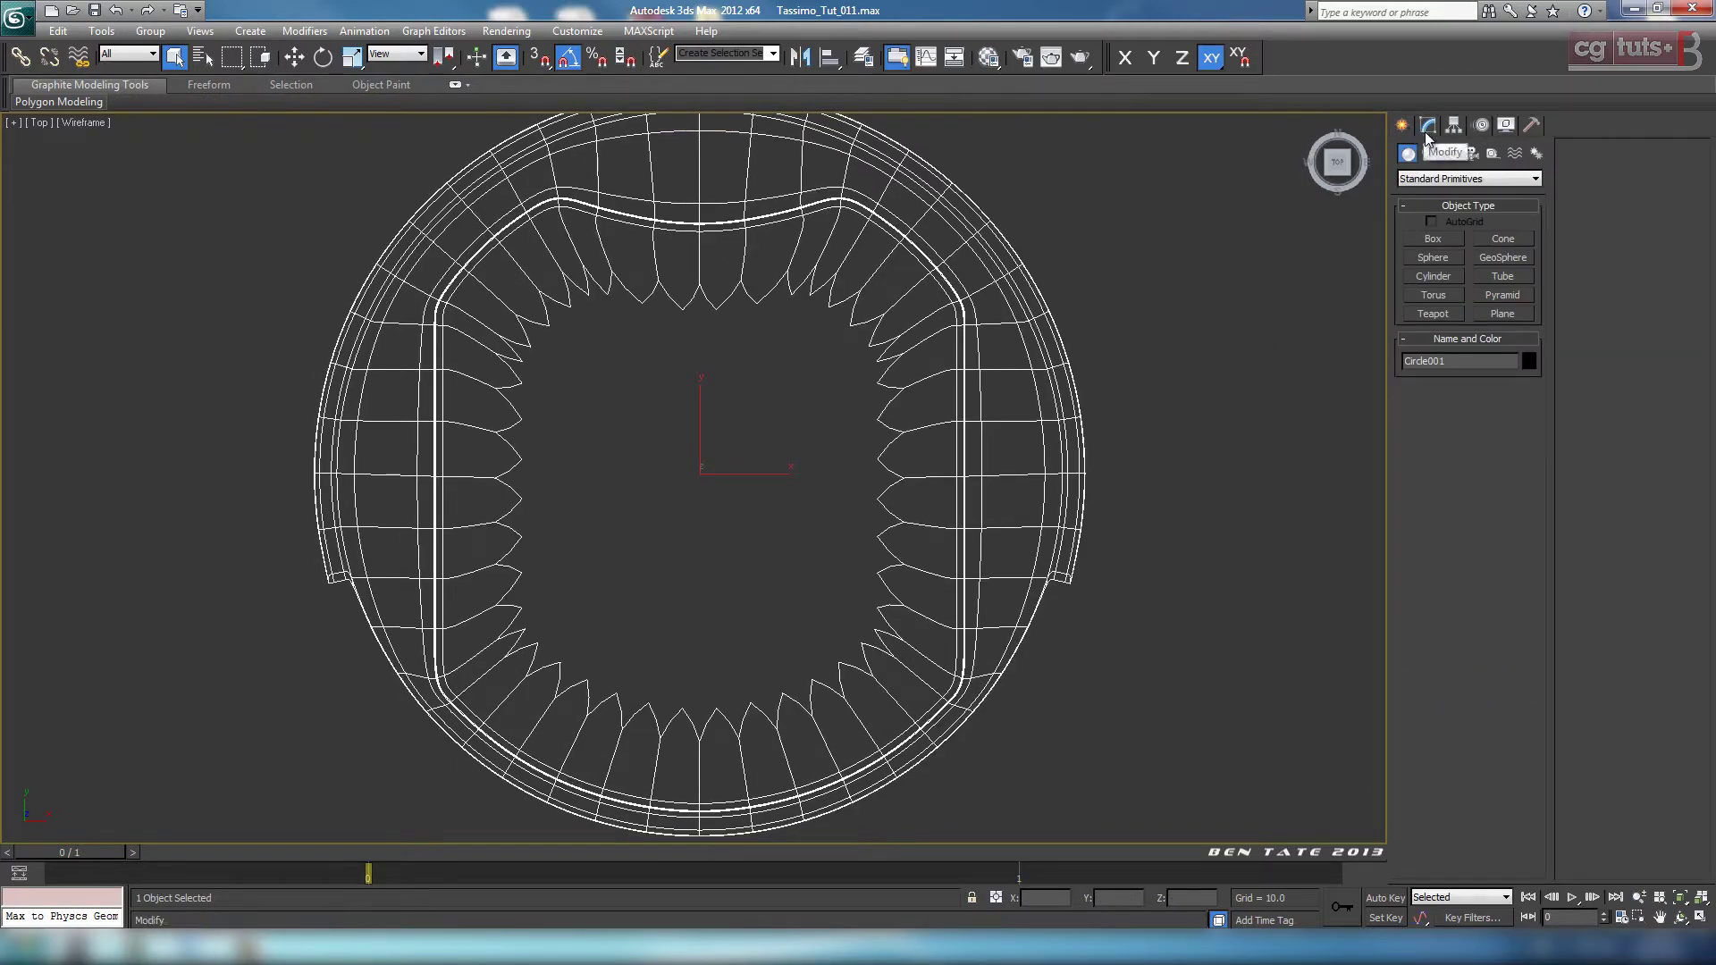
left_click(1427, 127)
left_click(1411, 307)
Step: Create an OilTank at the tray's centre line in the front view, radius about 4.6, height about 40.4 and cap height about 1.16
left_click(1403, 126)
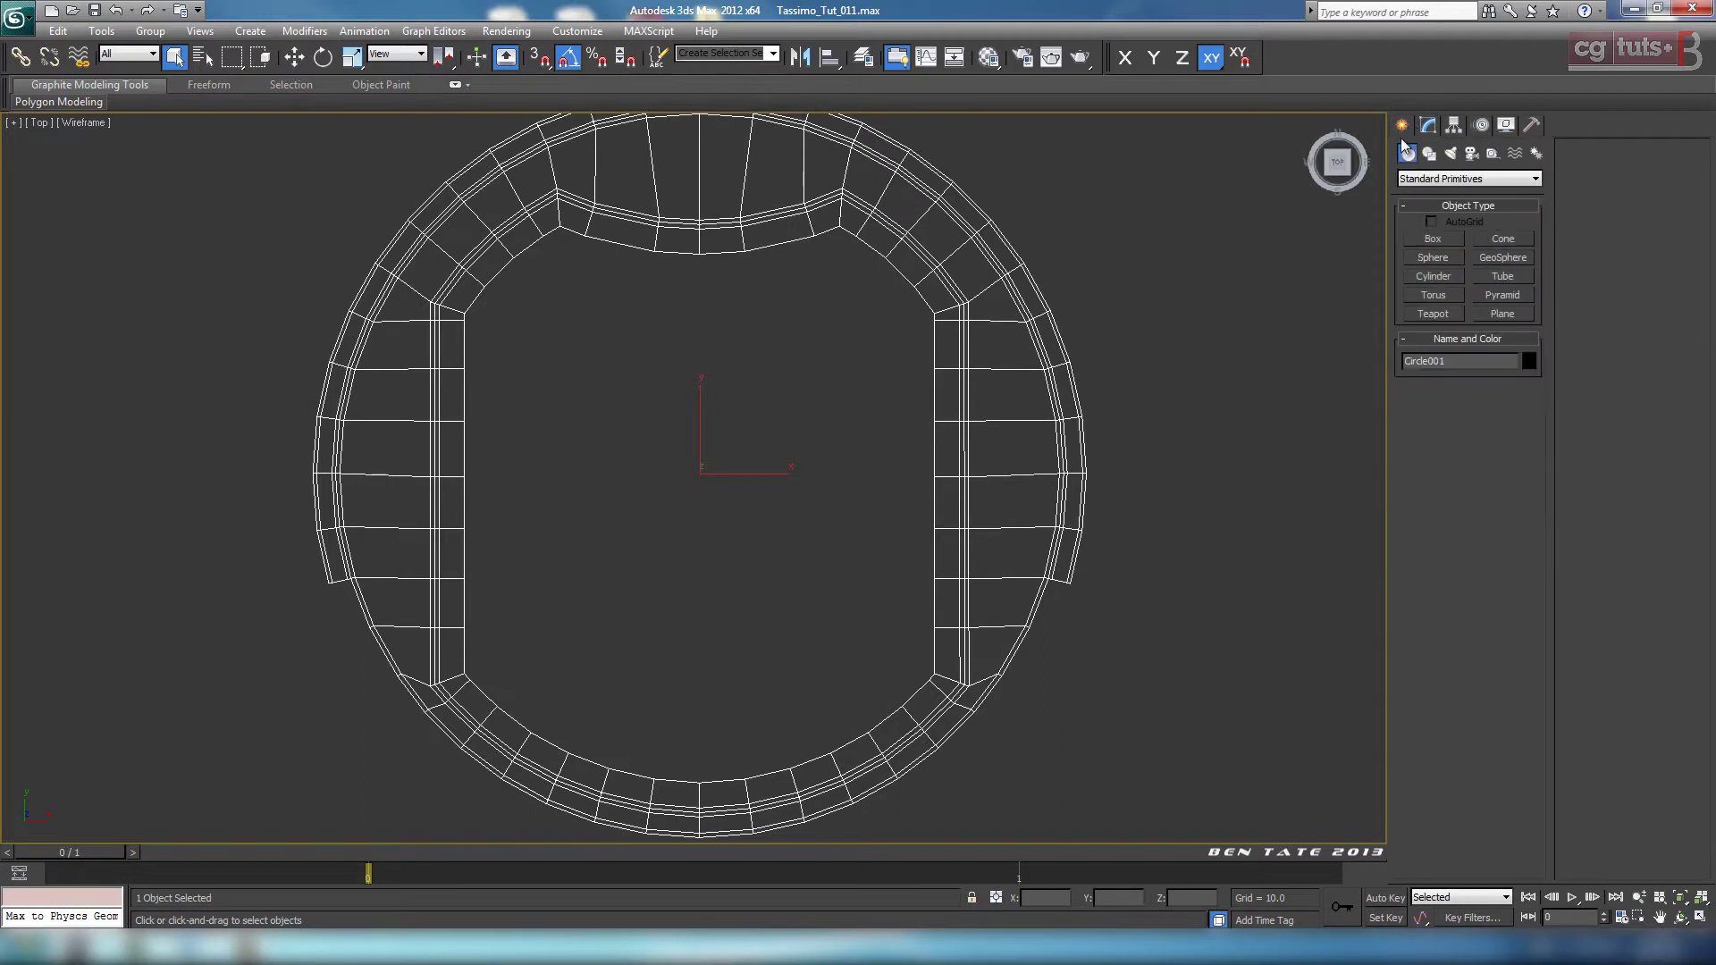
left_click(1444, 180)
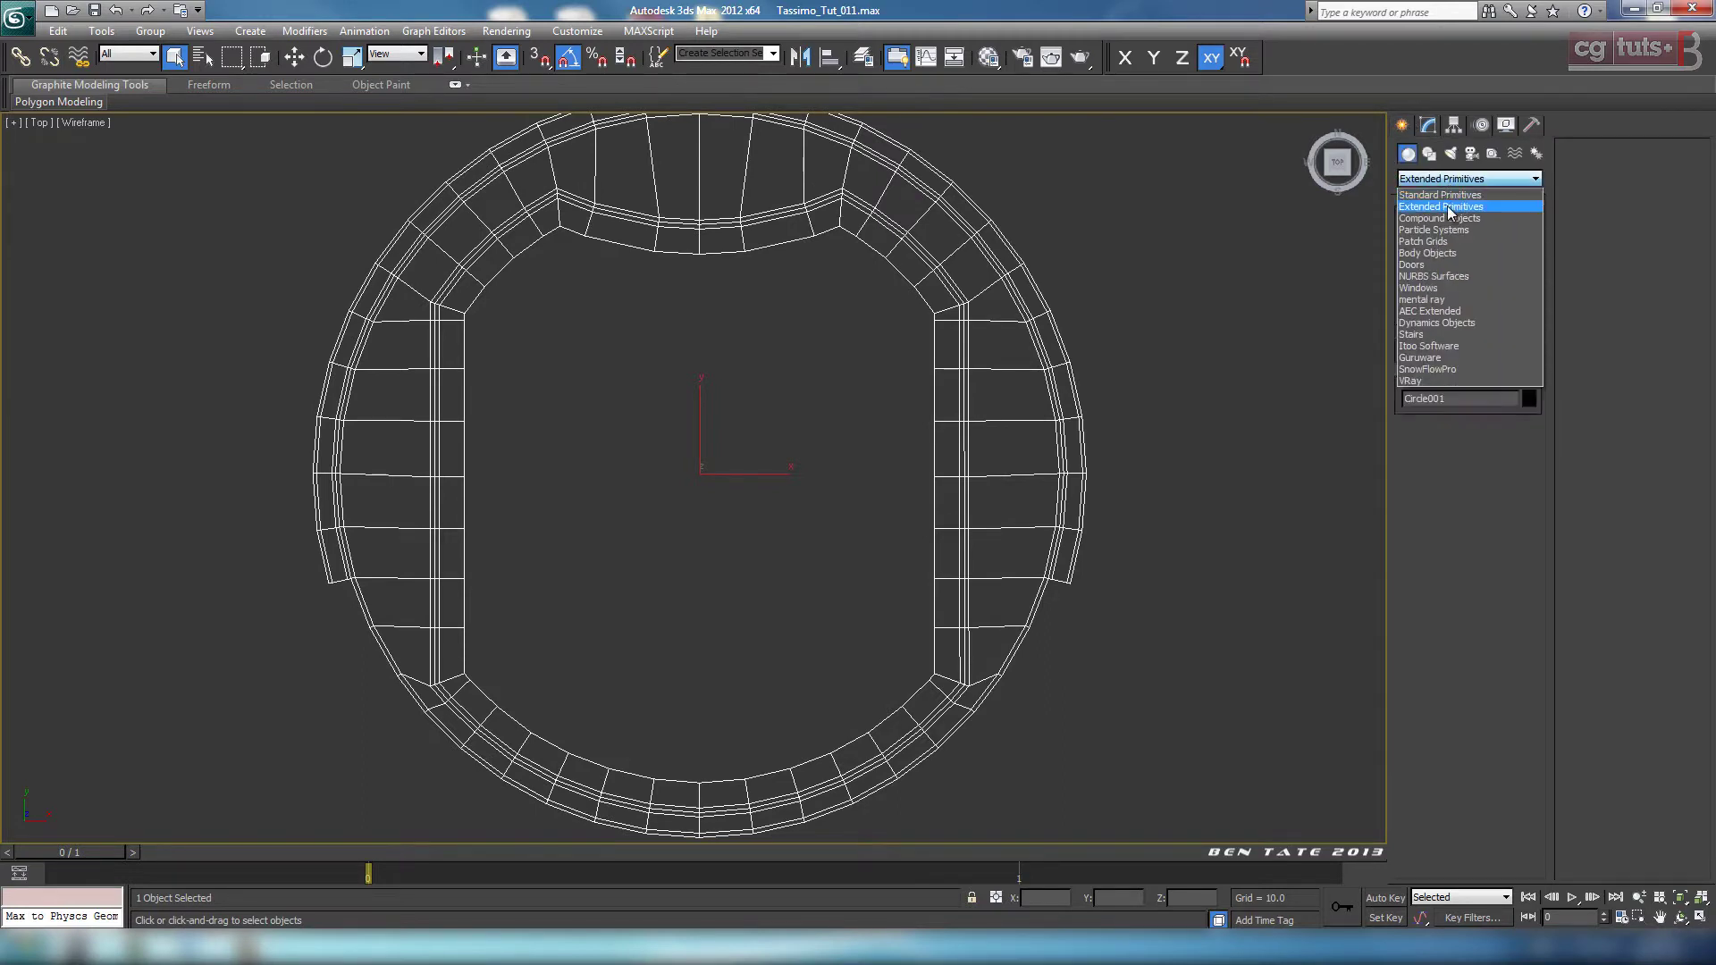
left_click(1446, 206)
left_click(1434, 276)
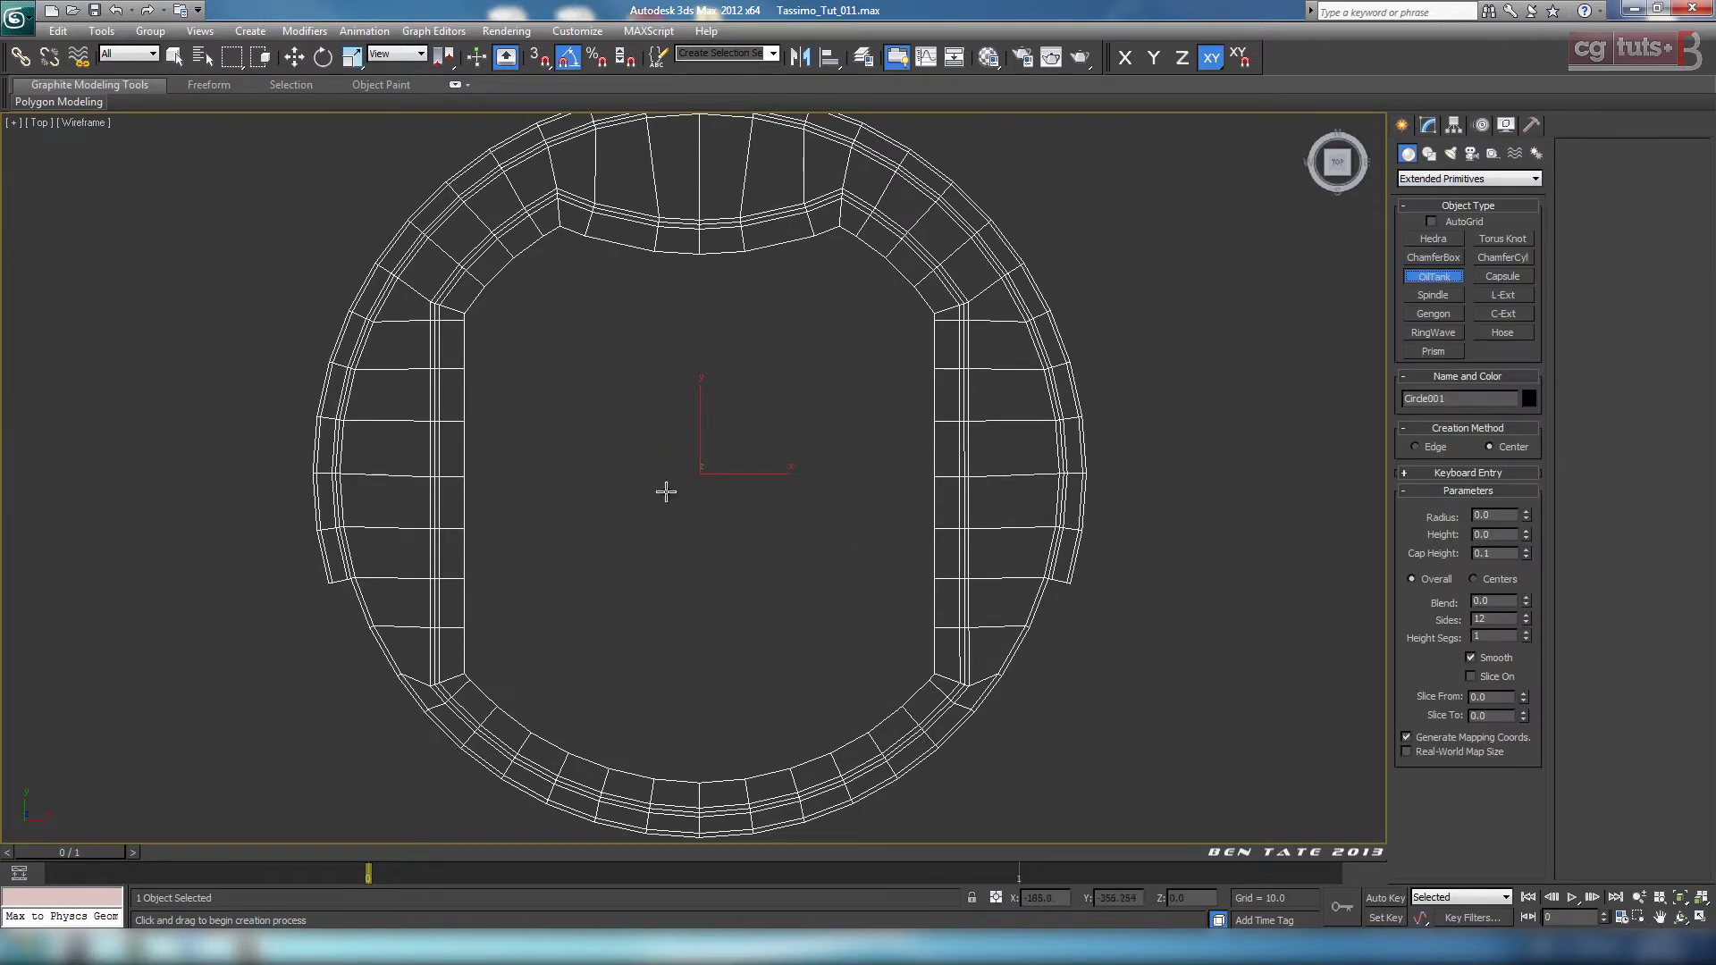
middle_click_drag(1000, 514, 990, 530)
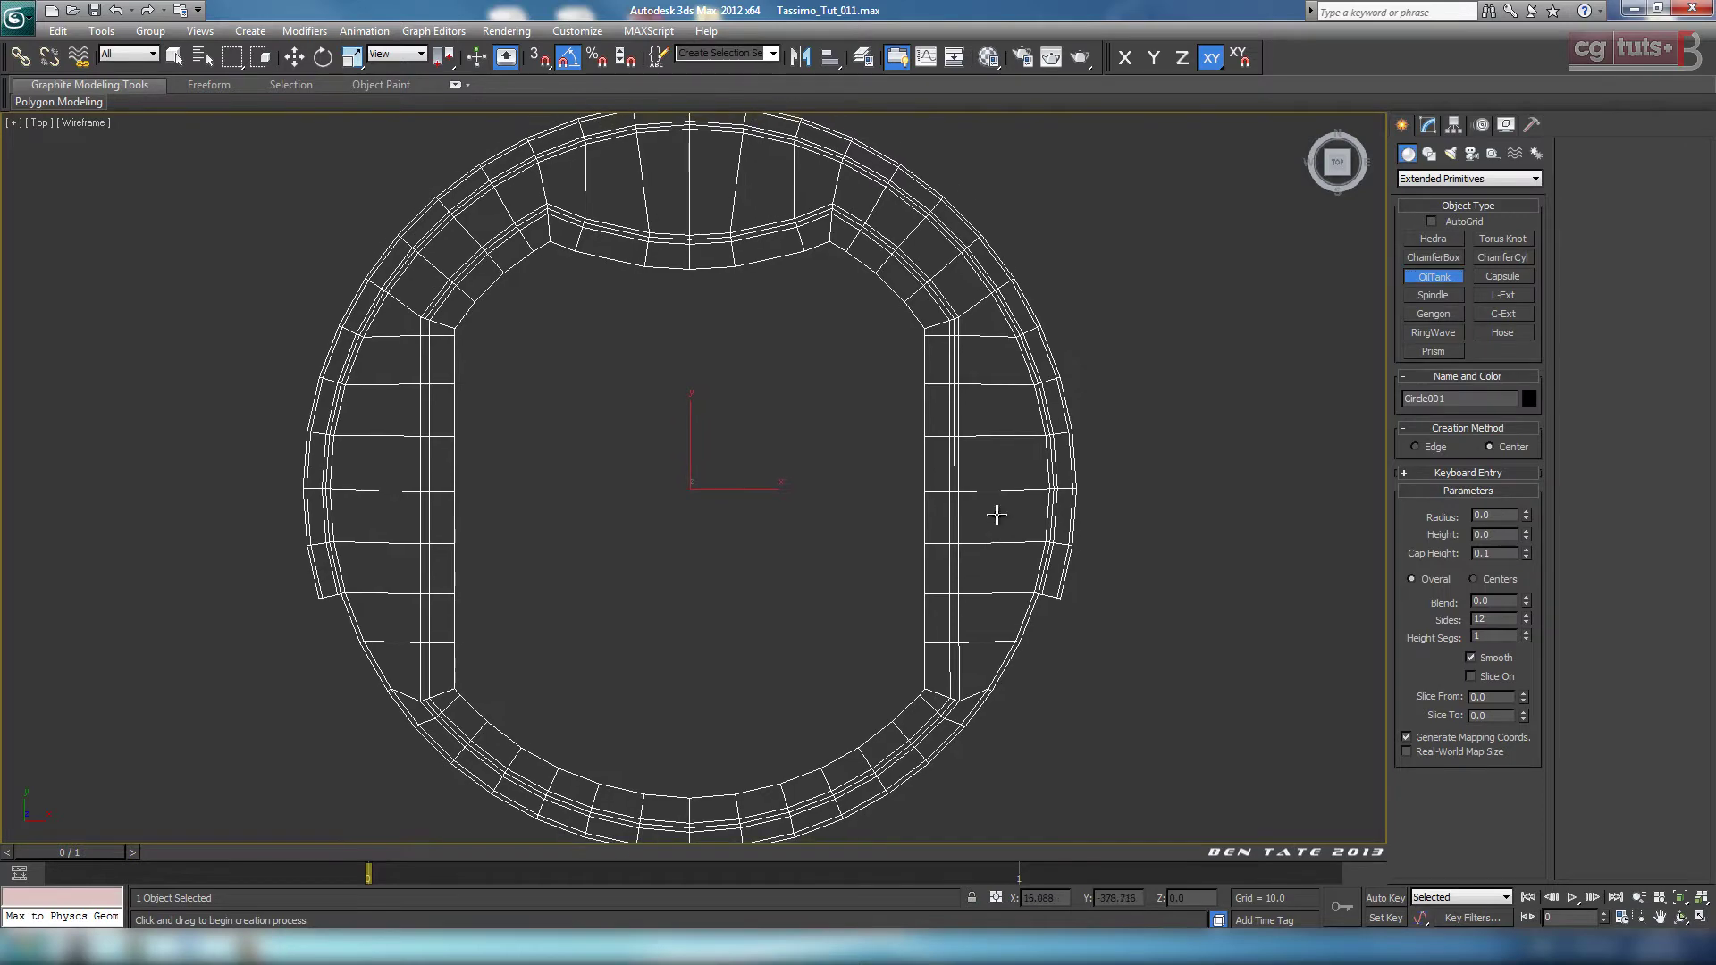
key("alt+w")
middle_click(1149, 280)
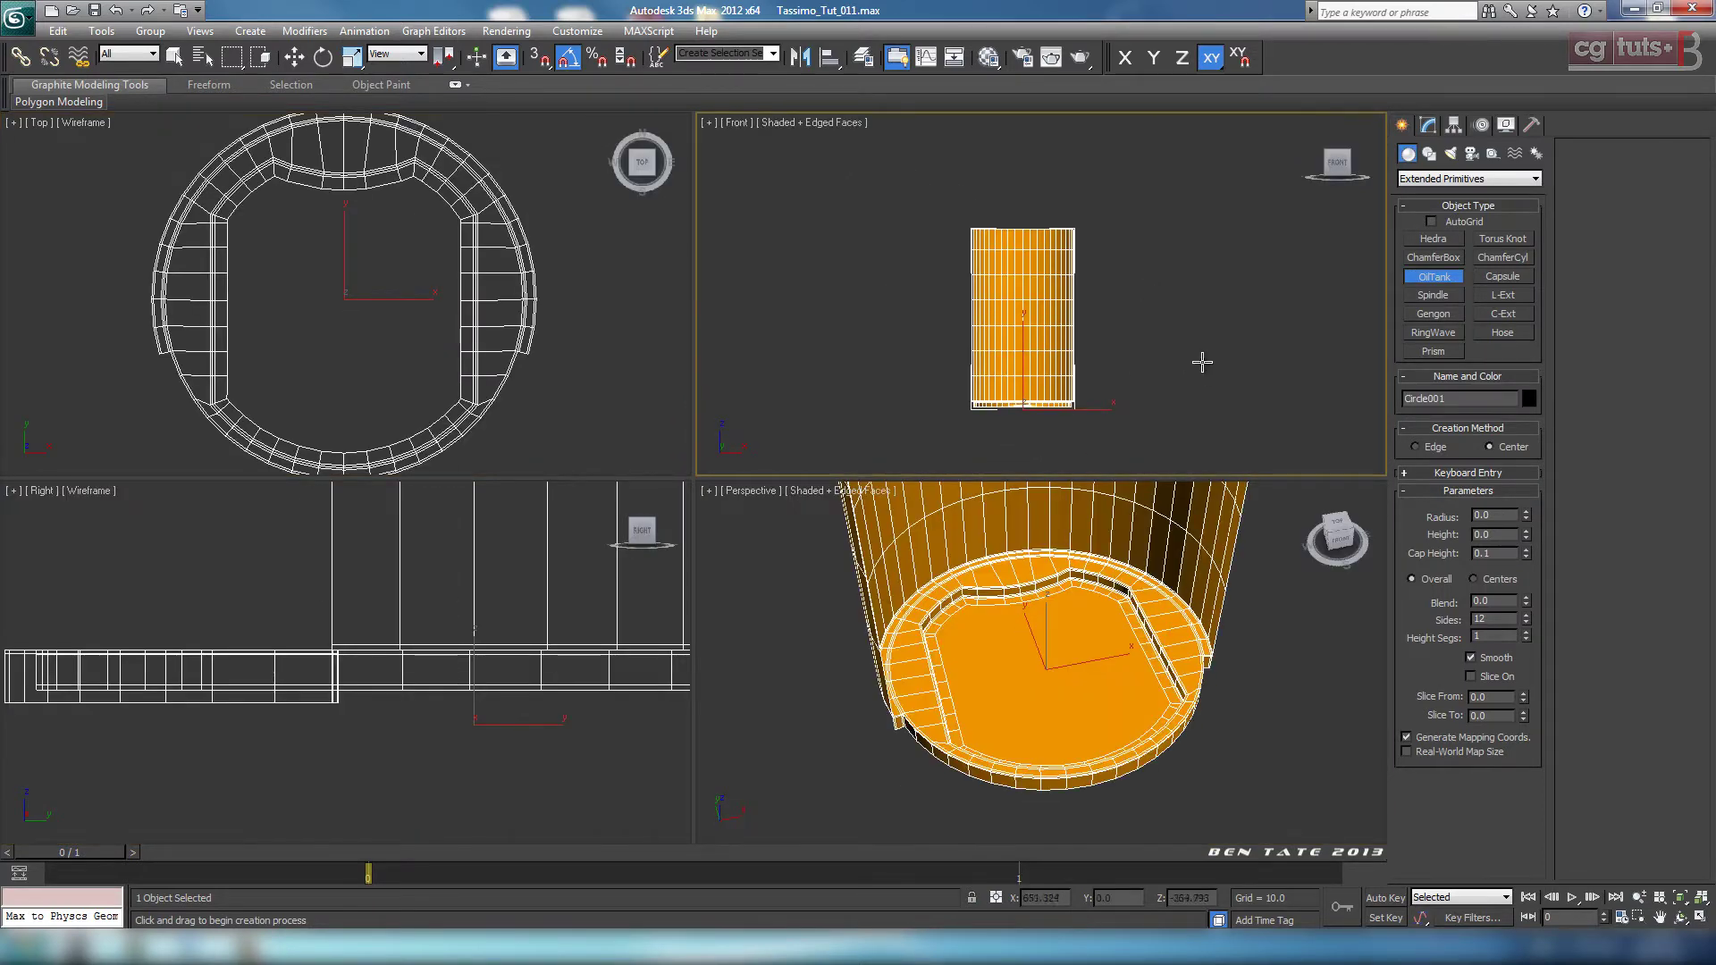
middle_click_drag(1185, 394, 1182, 320)
key("alt+w")
scroll(849, 512, "up", 10)
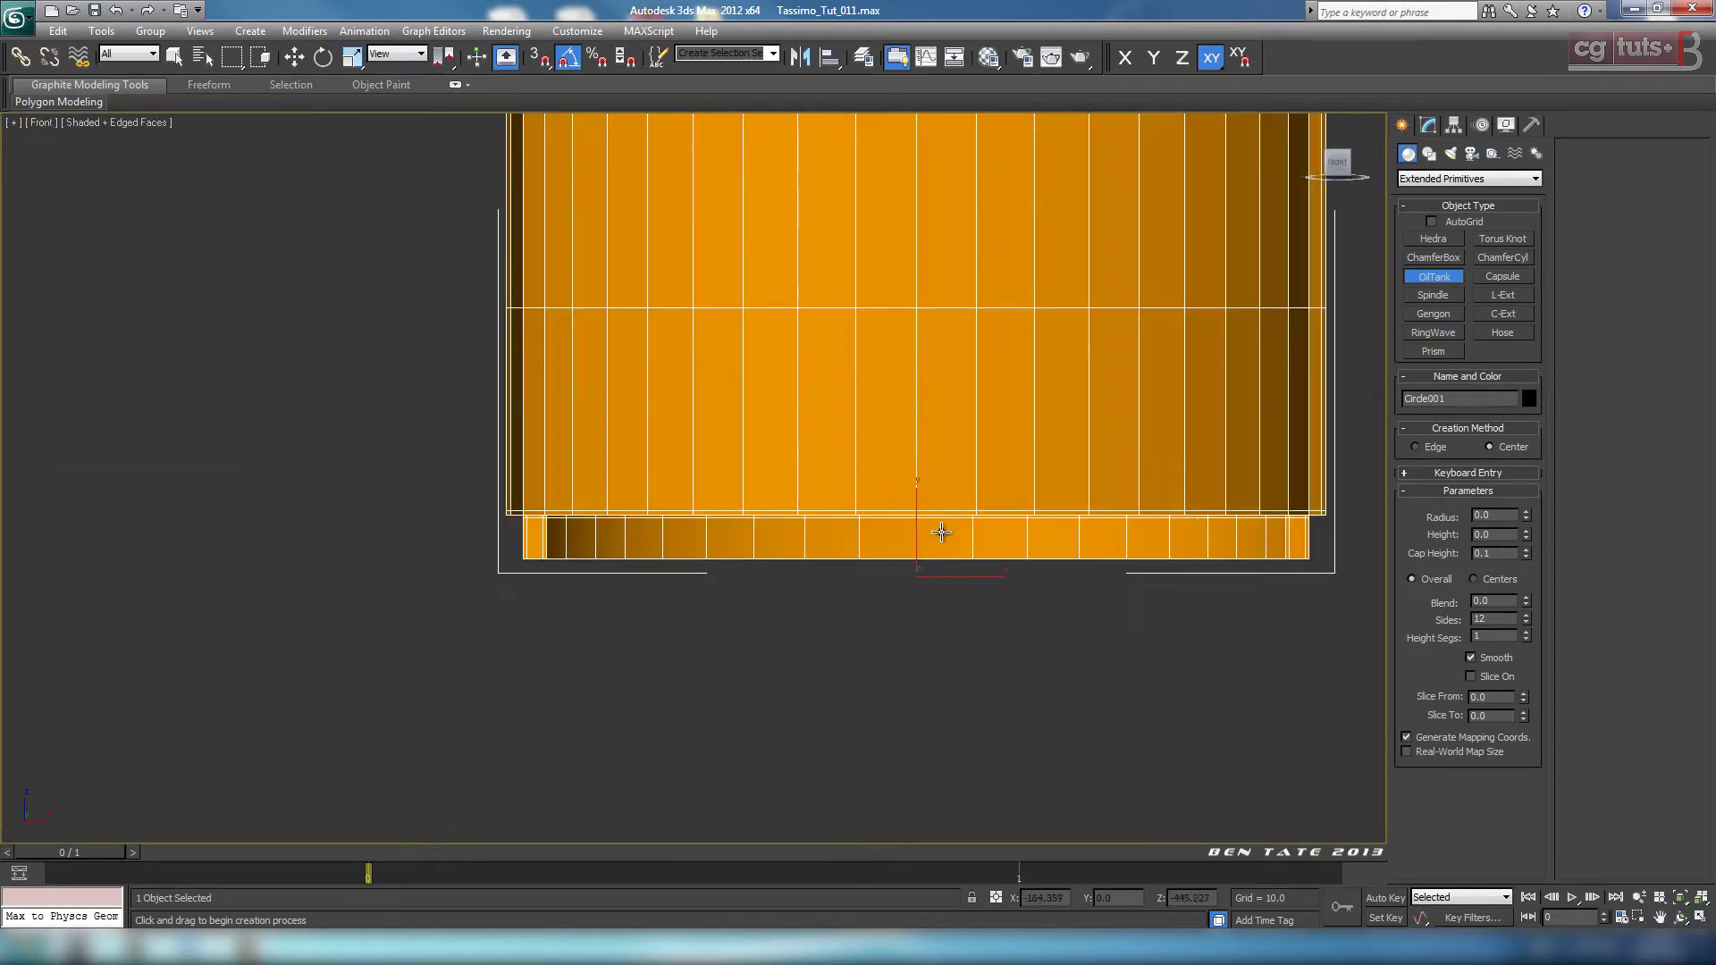
key("F3")
scroll(933, 563, "up", 4)
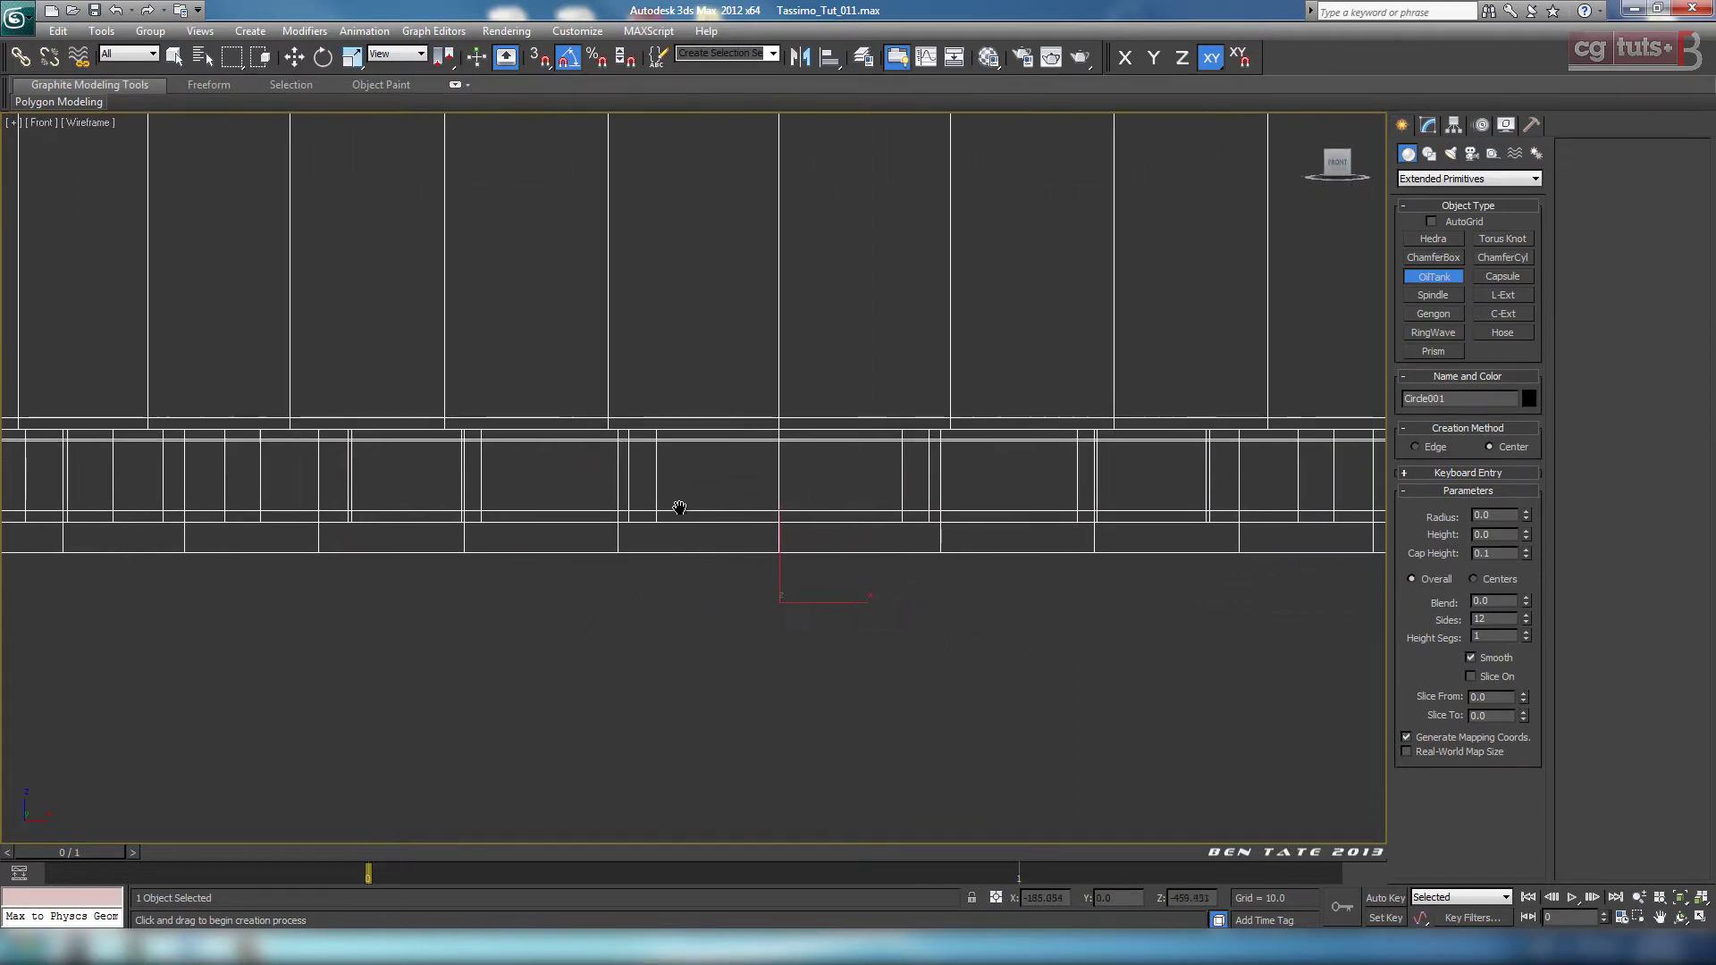
mouse_move(679, 506)
middle_mouse_down()
mouse_move(776, 494)
mouse_move(739, 474)
middle_mouse_up()
scroll(774, 475, "up", 2)
middle_click_drag(839, 505, 778, 507)
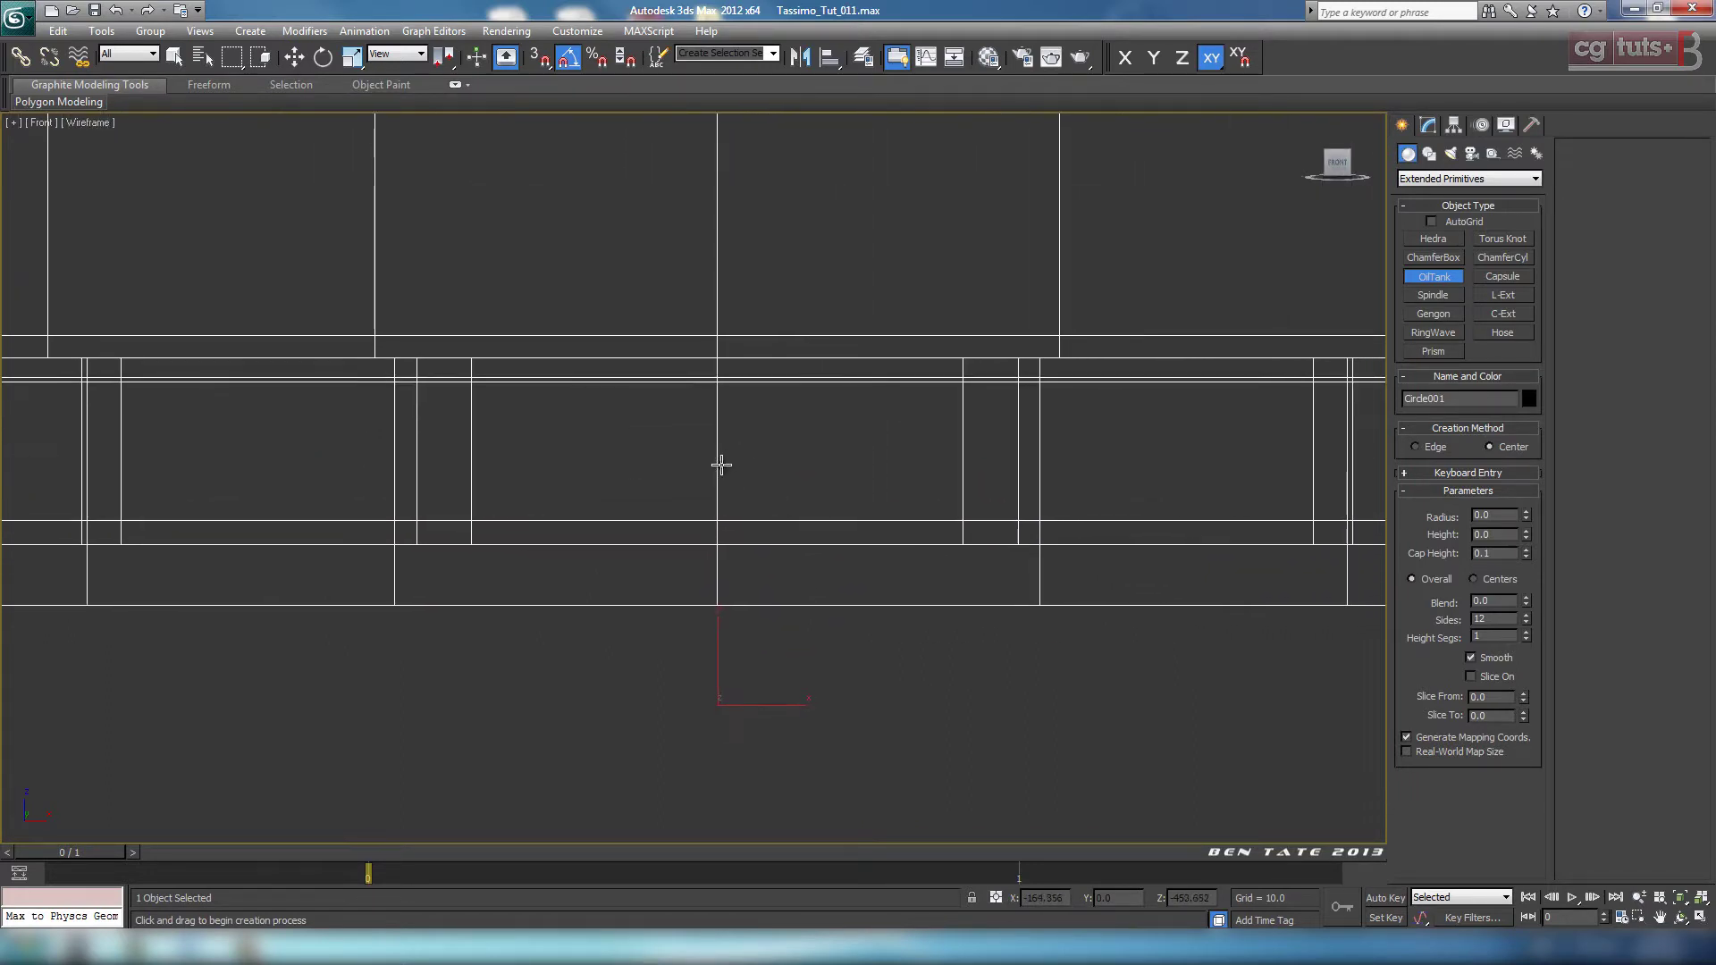
left_click_drag(716, 468, 716, 515)
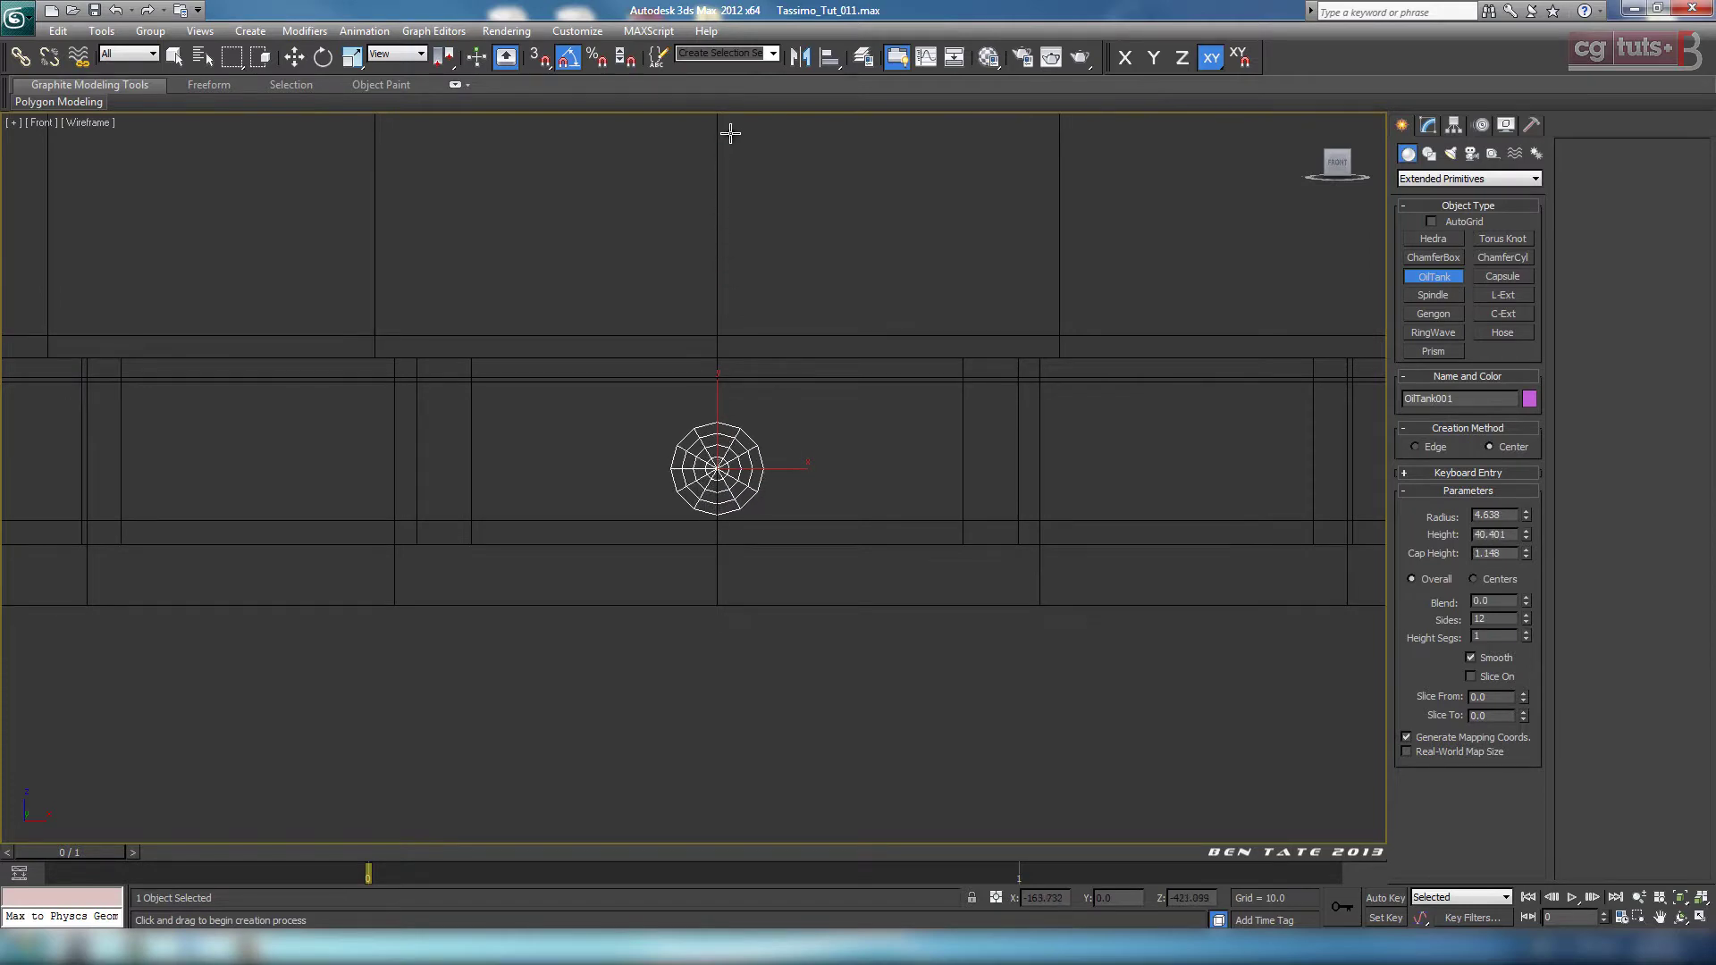
middle_click_drag(791, 319, 796, 357)
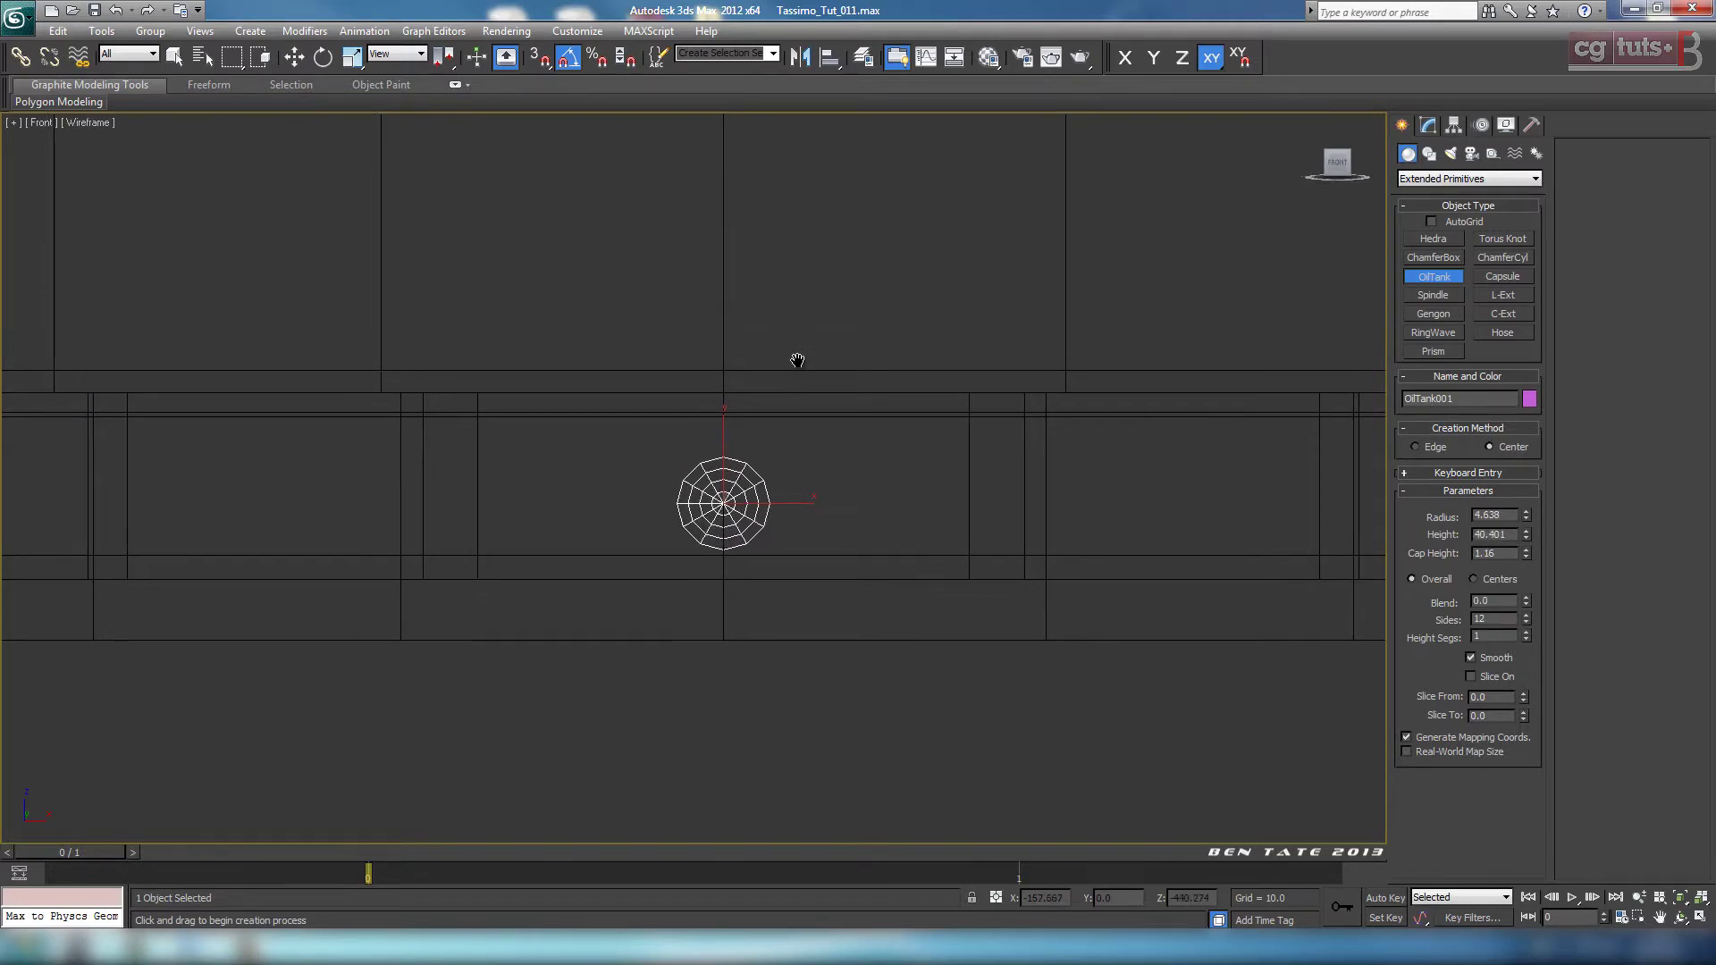
Step: Move the oil tank along Y in the top view so it starts just inside the recess's curved back edge
key("alt+w")
right_click(560, 330)
key("alt+w")
scroll(630, 357, "down", 8)
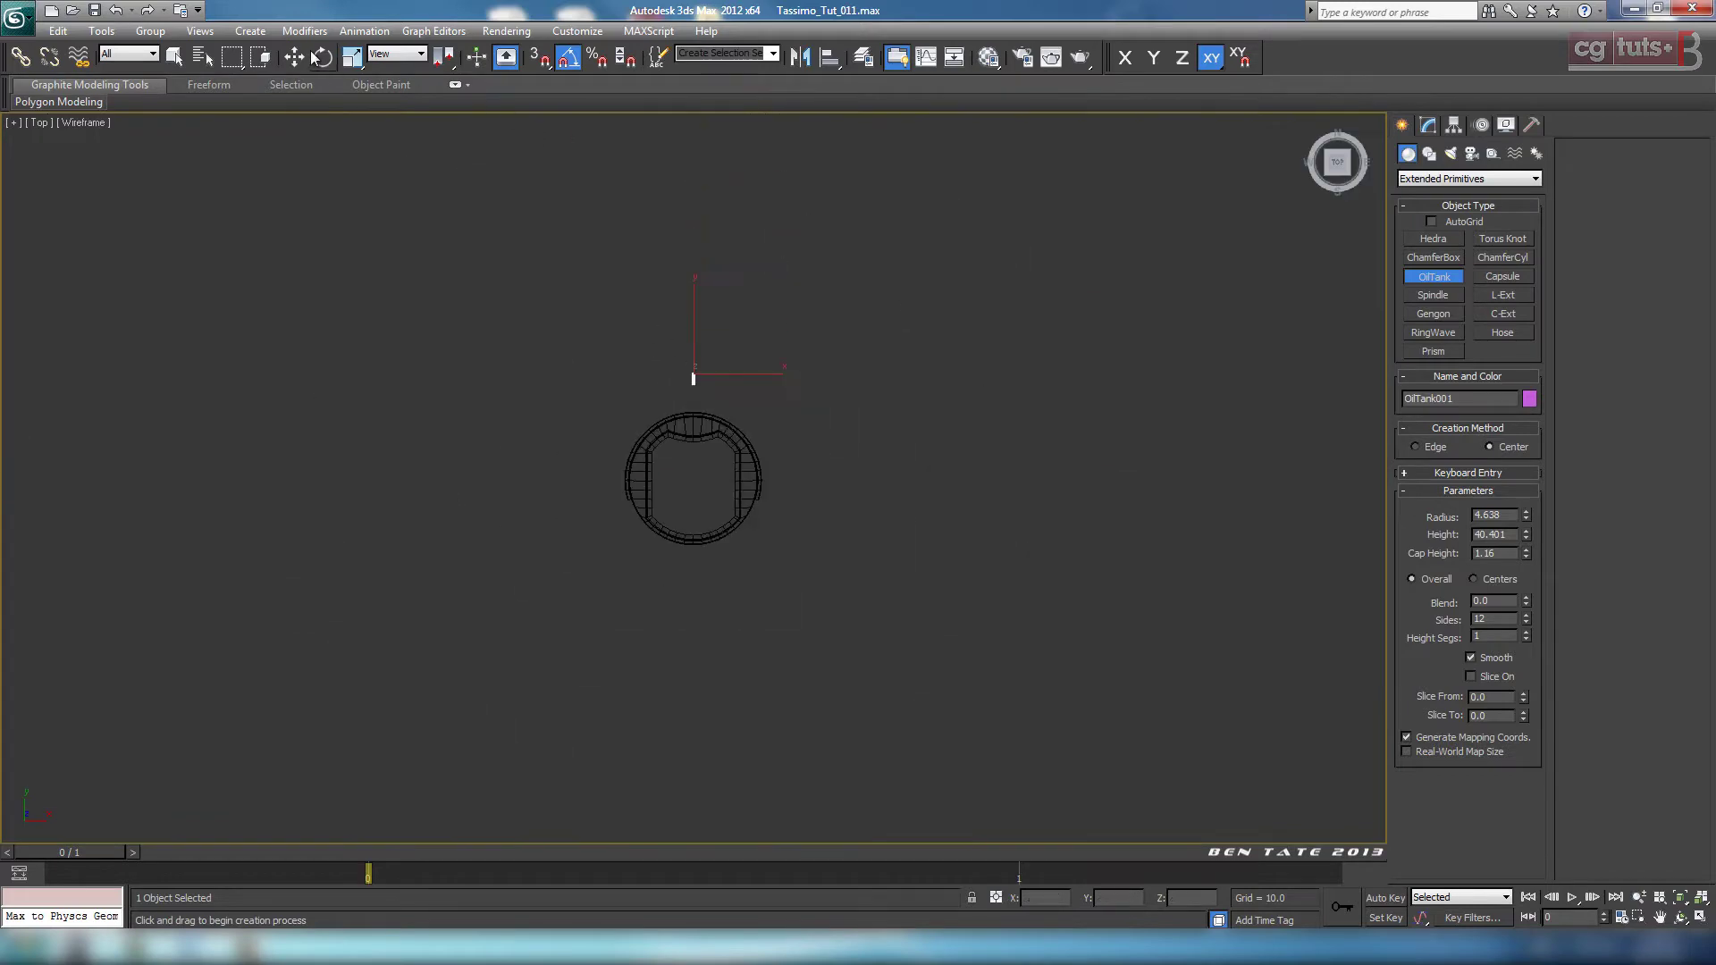
key("w")
left_click_drag(686, 319, 688, 423)
scroll(749, 519, "up", 8)
mouse_move(749, 512)
middle_mouse_down()
mouse_move(783, 439)
mouse_move(737, 493)
middle_mouse_up()
scroll(776, 438, "up", 3)
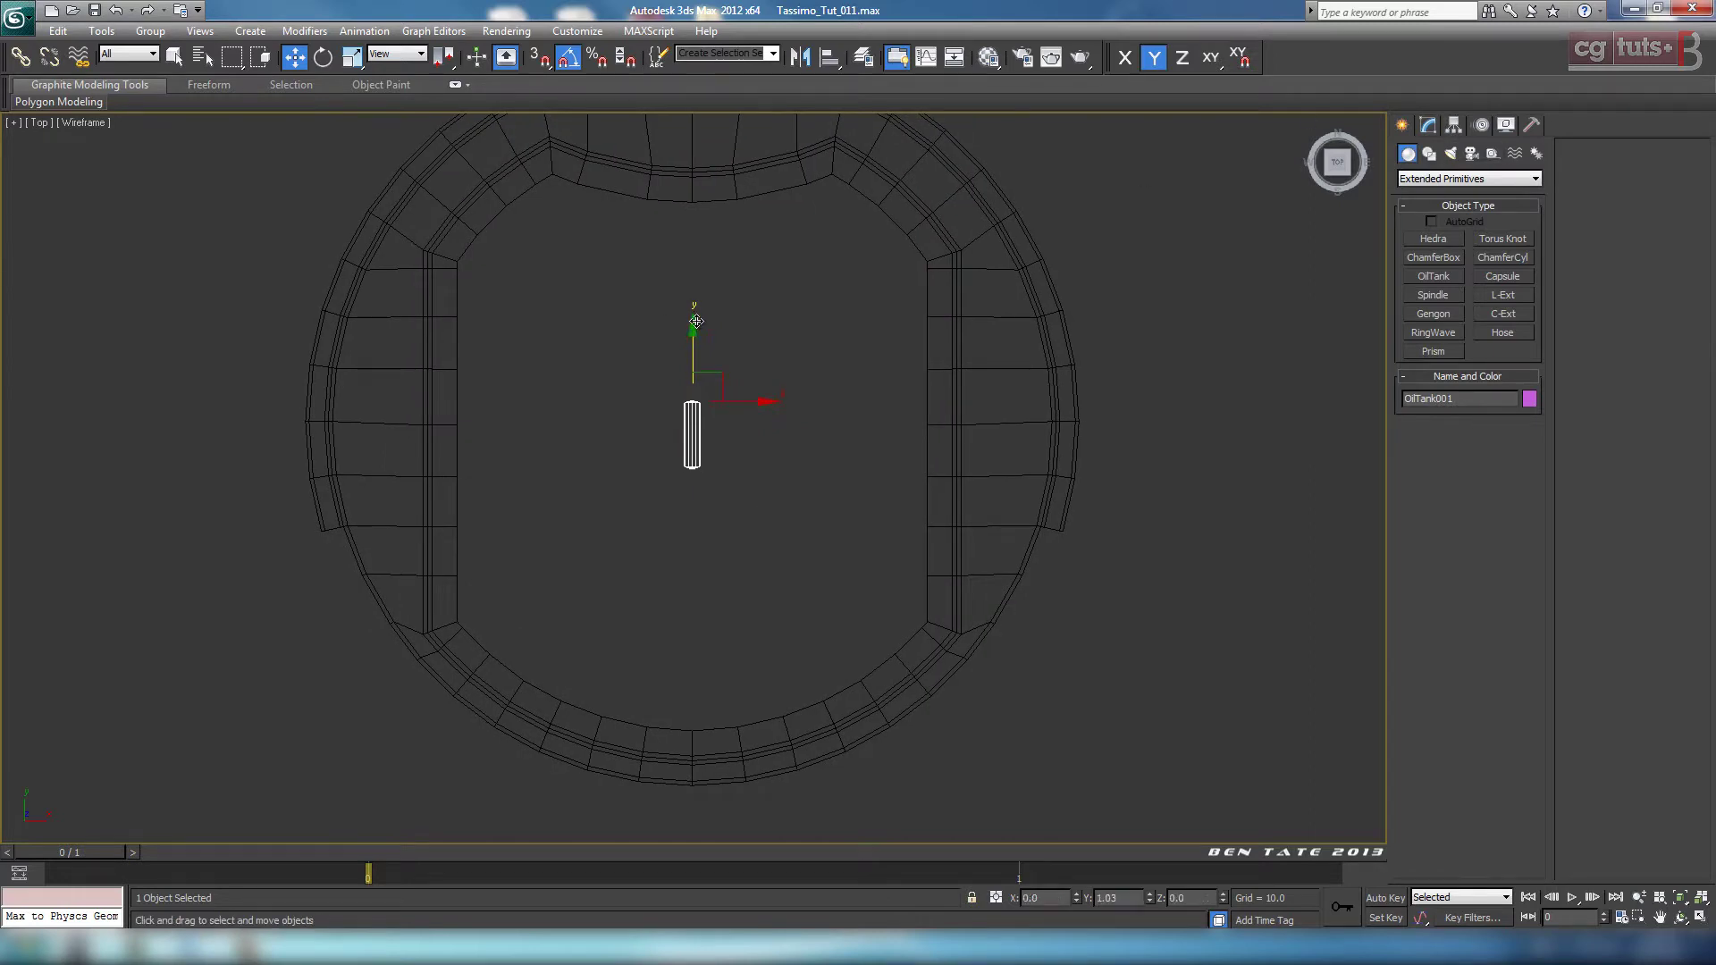
left_click_drag(693, 339, 727, 146)
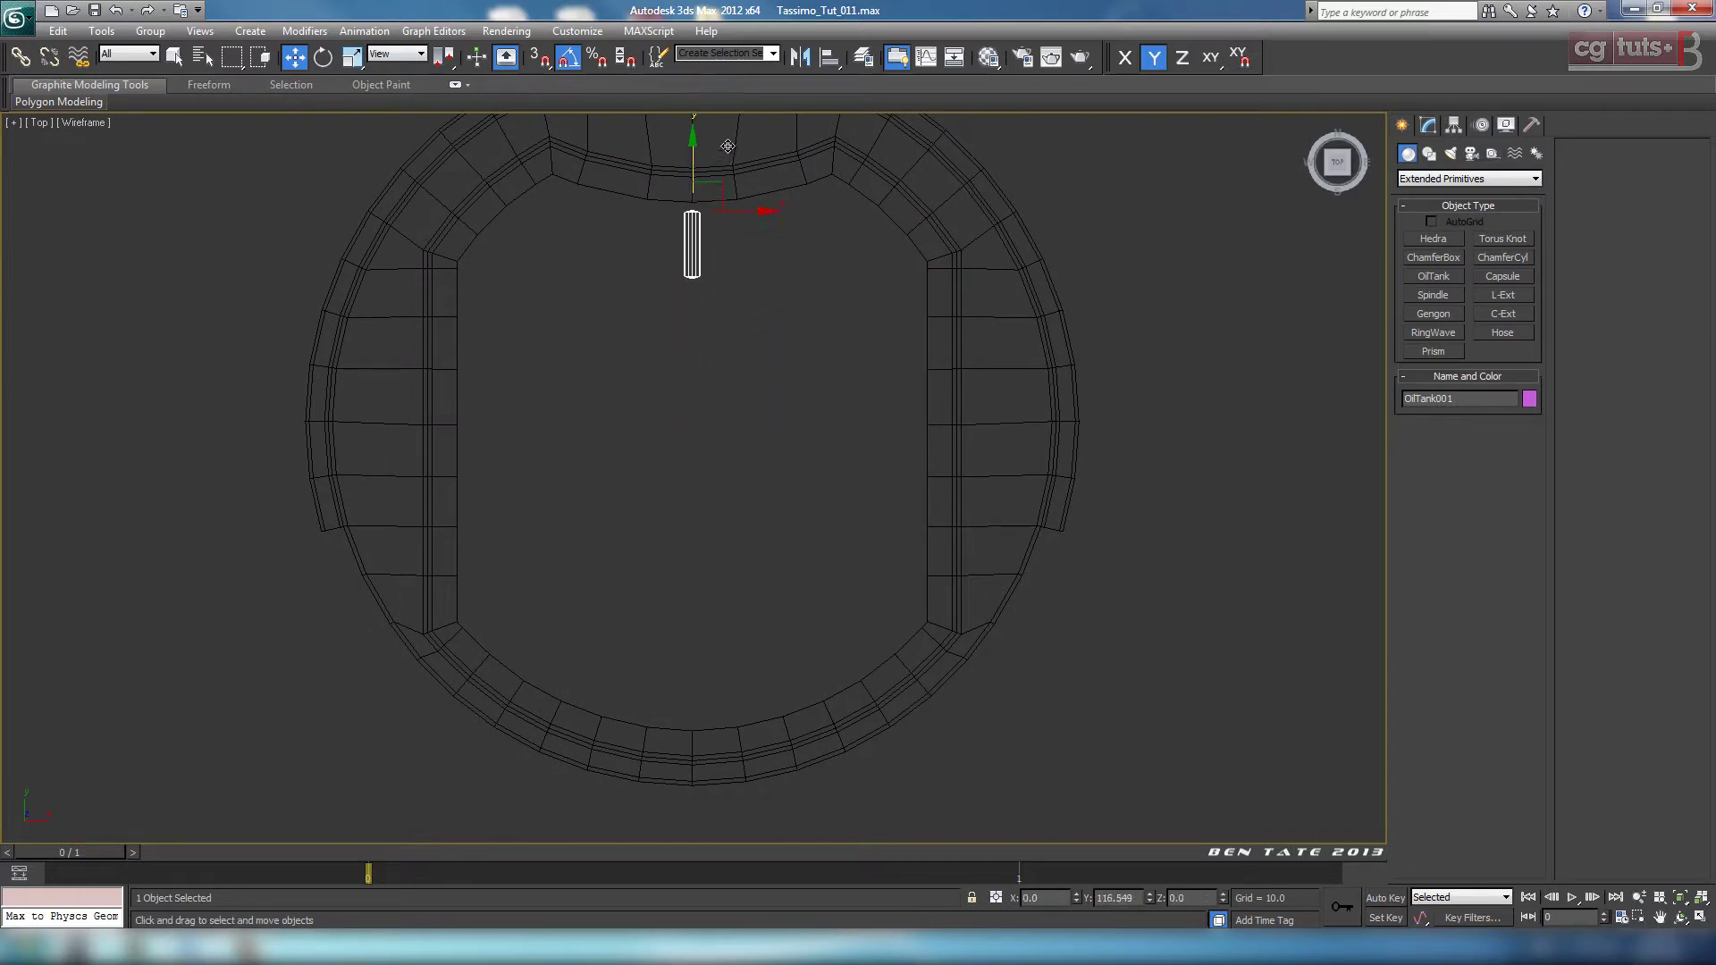
Step: Using the reference photo, set the oil tank's height to about 289 and move it about 6 units toward the tray's front
left_click(1453, 124)
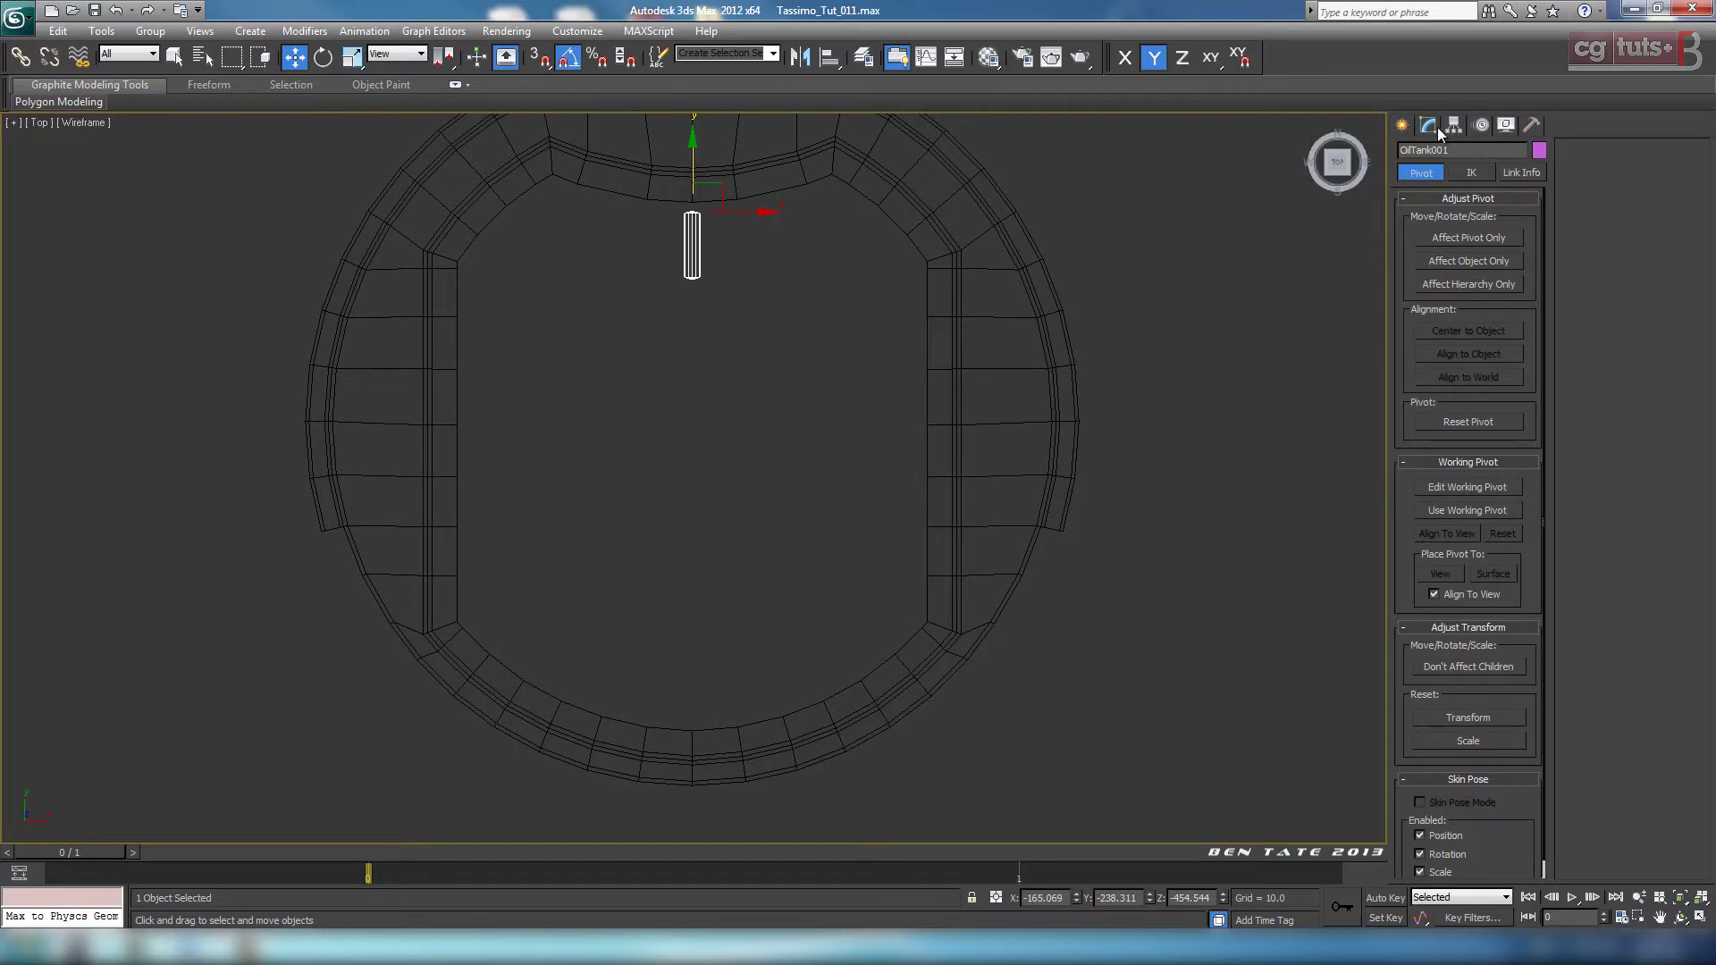
left_click(1428, 124)
left_click_drag(1526, 519, 1449, 888)
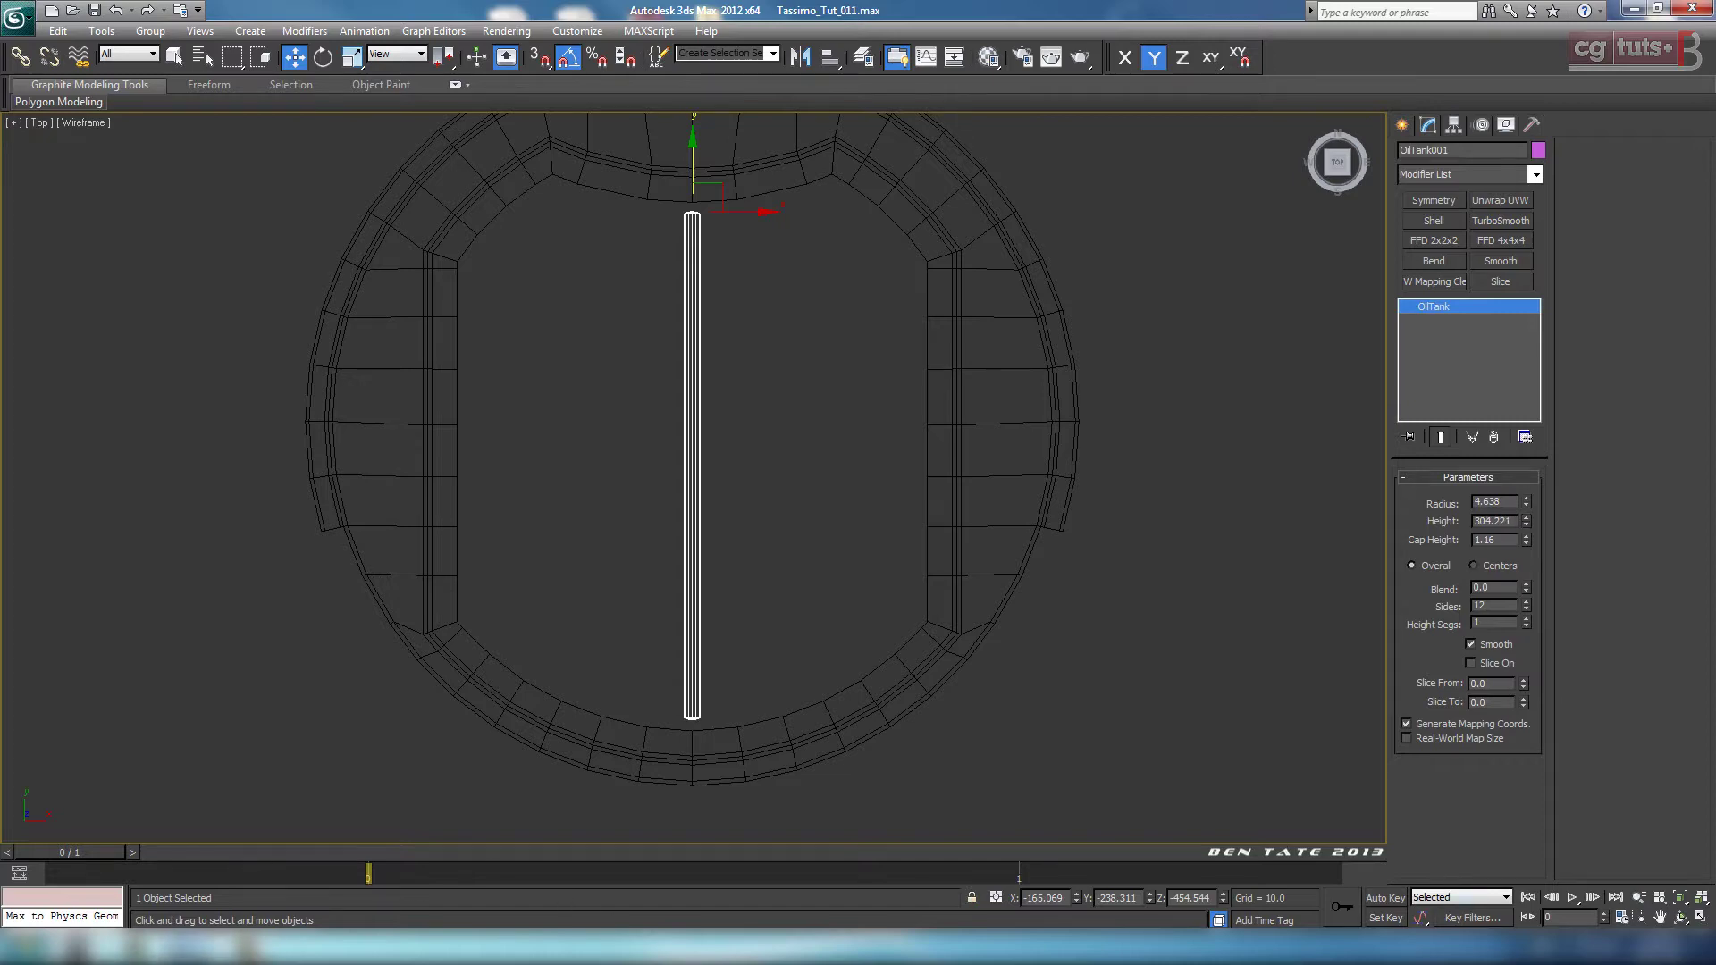
left_click(183, 952)
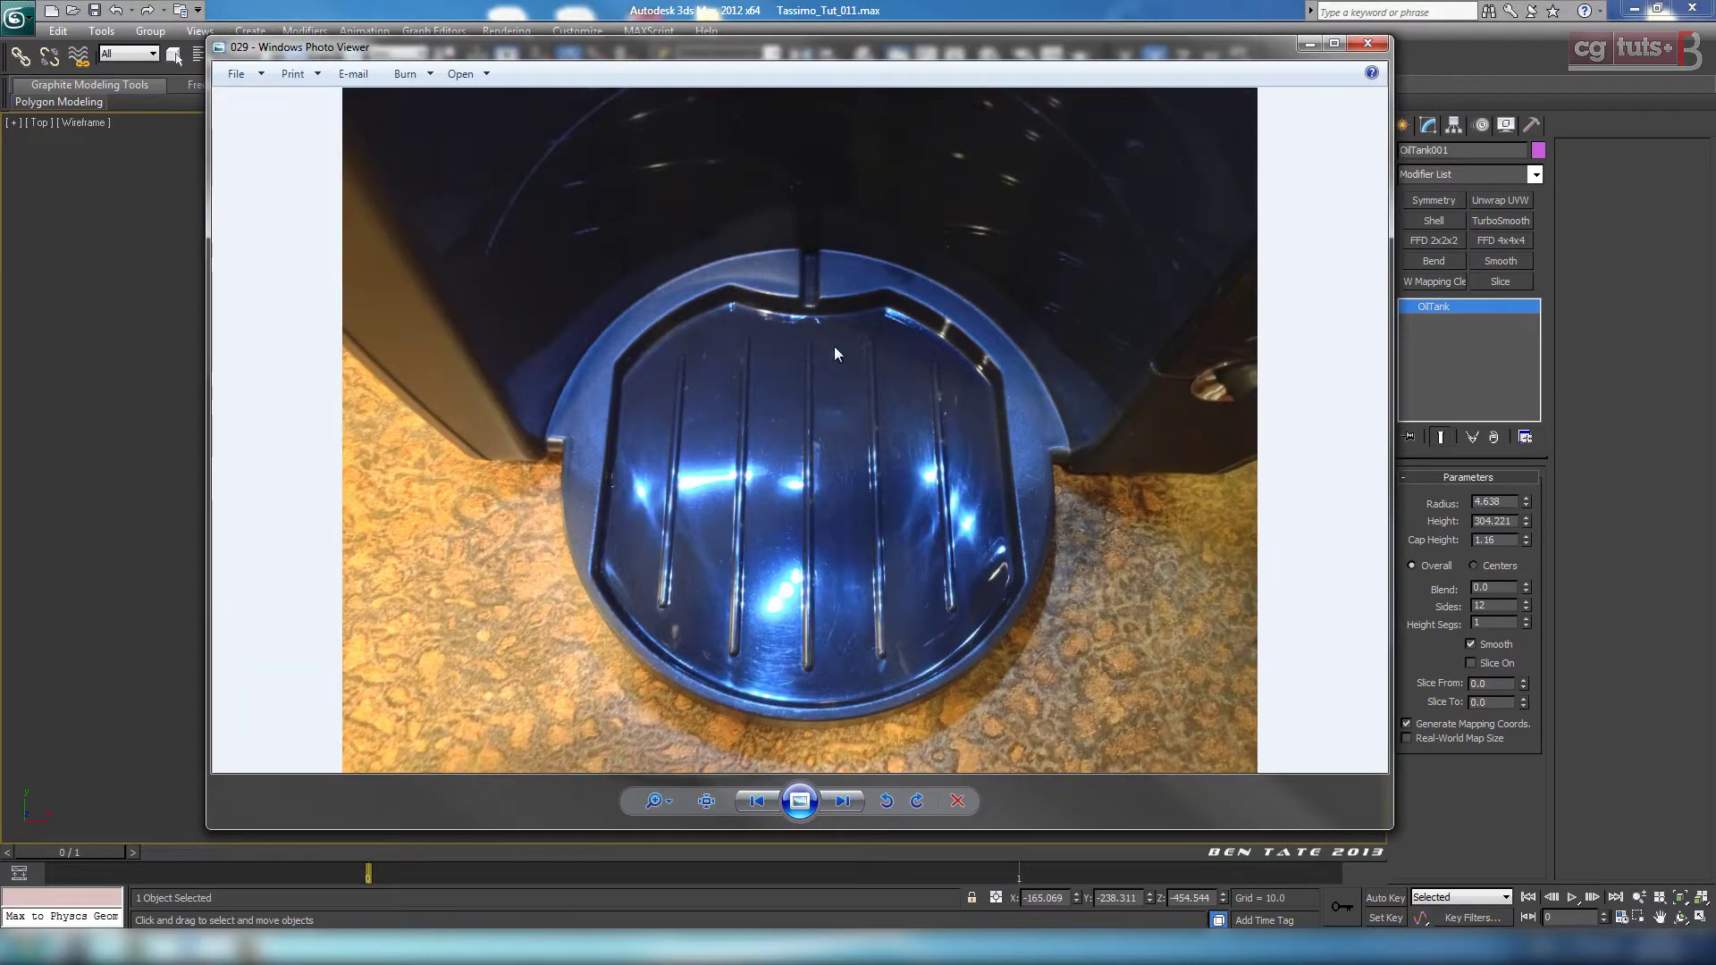
left_click(1309, 43)
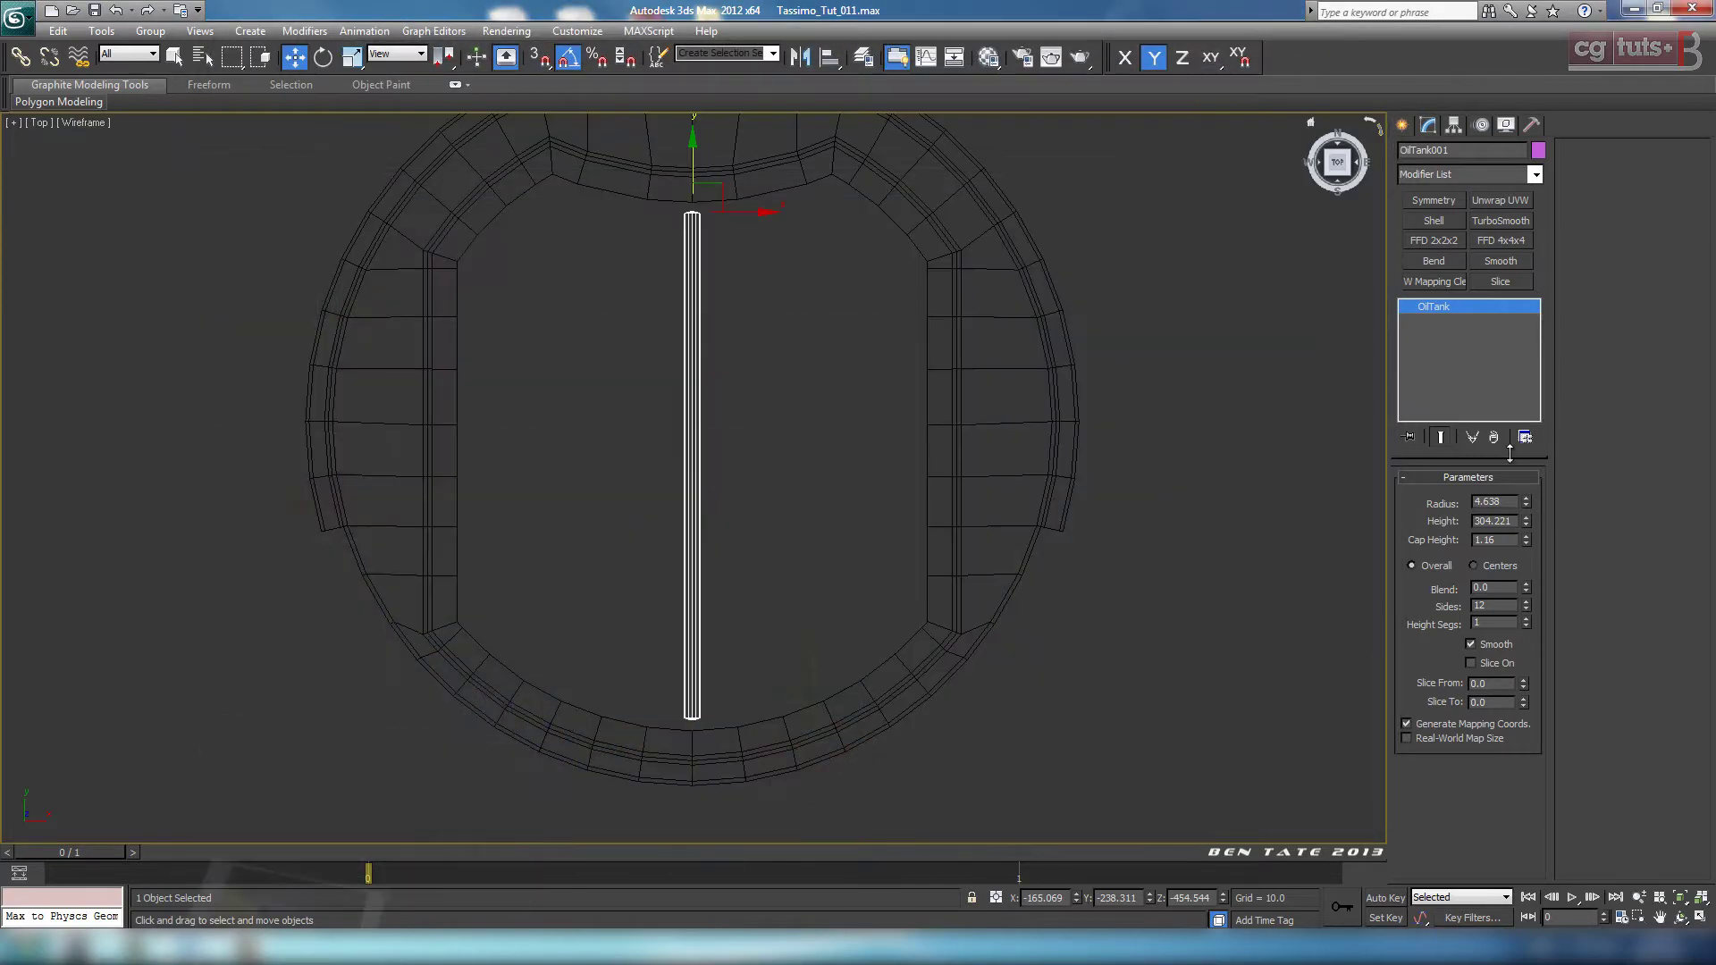
left_click_drag(1530, 524, 1527, 525)
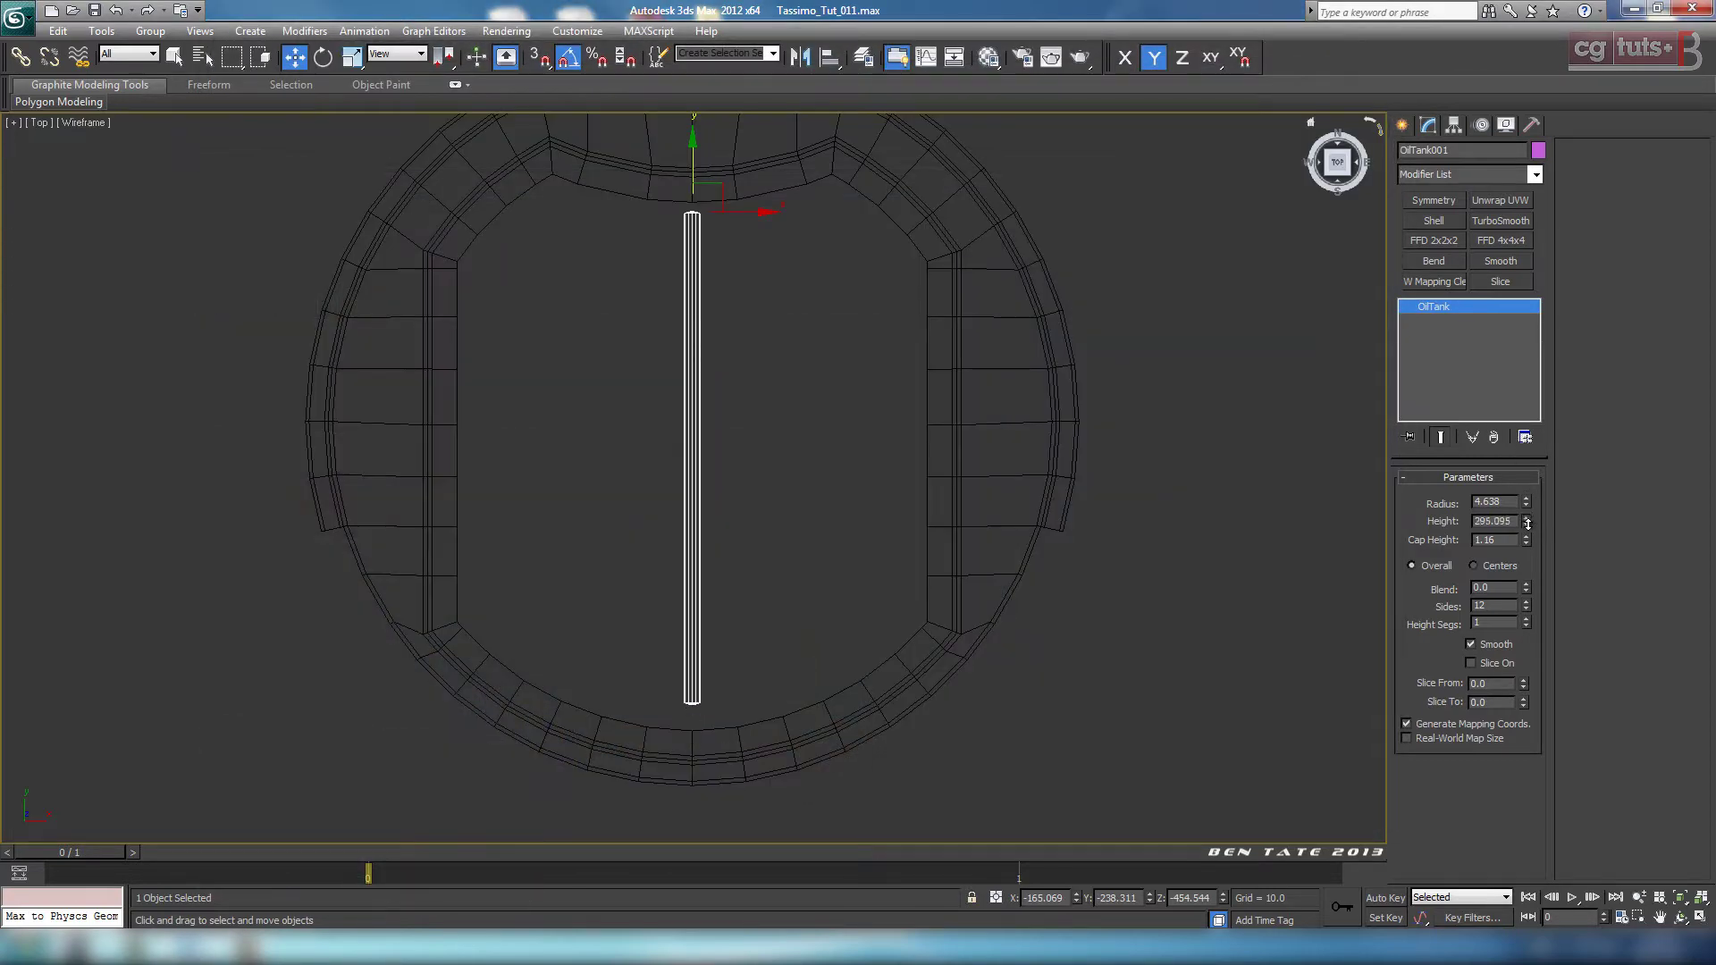
left_click_drag(695, 162, 696, 171)
Step: Reduce the oil tank's radius to about 3.9, judging its thickness on the shaded tray in perspective
key("alt+w")
middle_click(1065, 563)
key("alt+w")
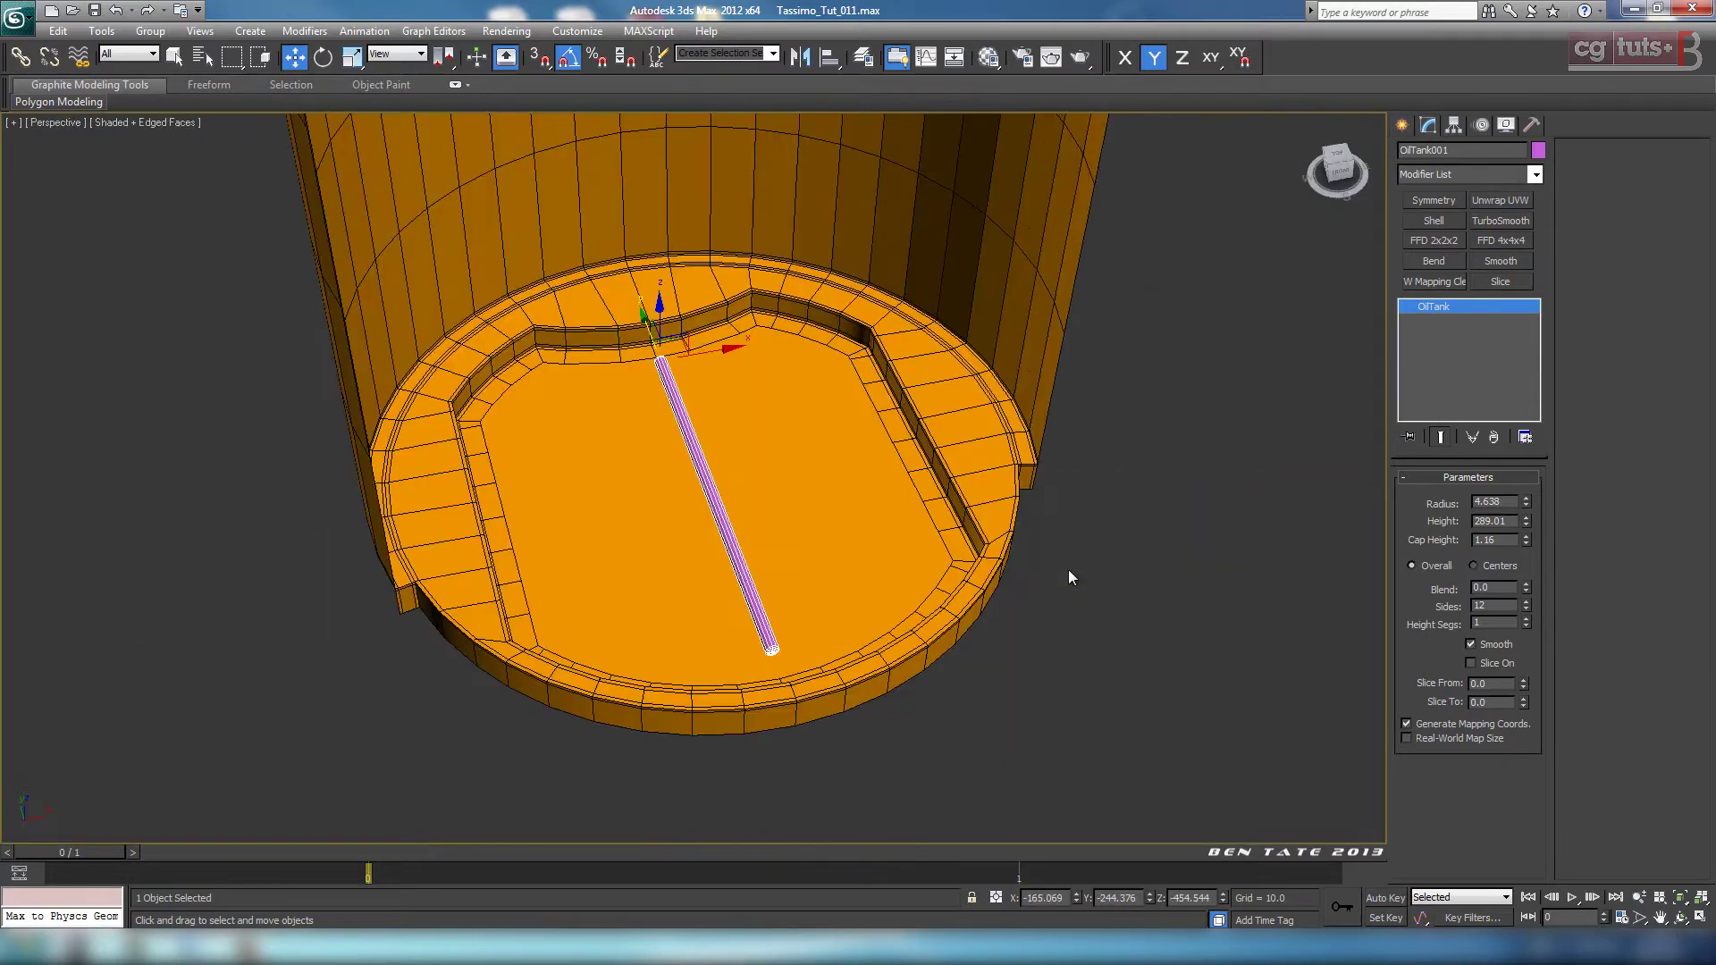
middle_click_drag(1005, 645, 925, 640, "alt")
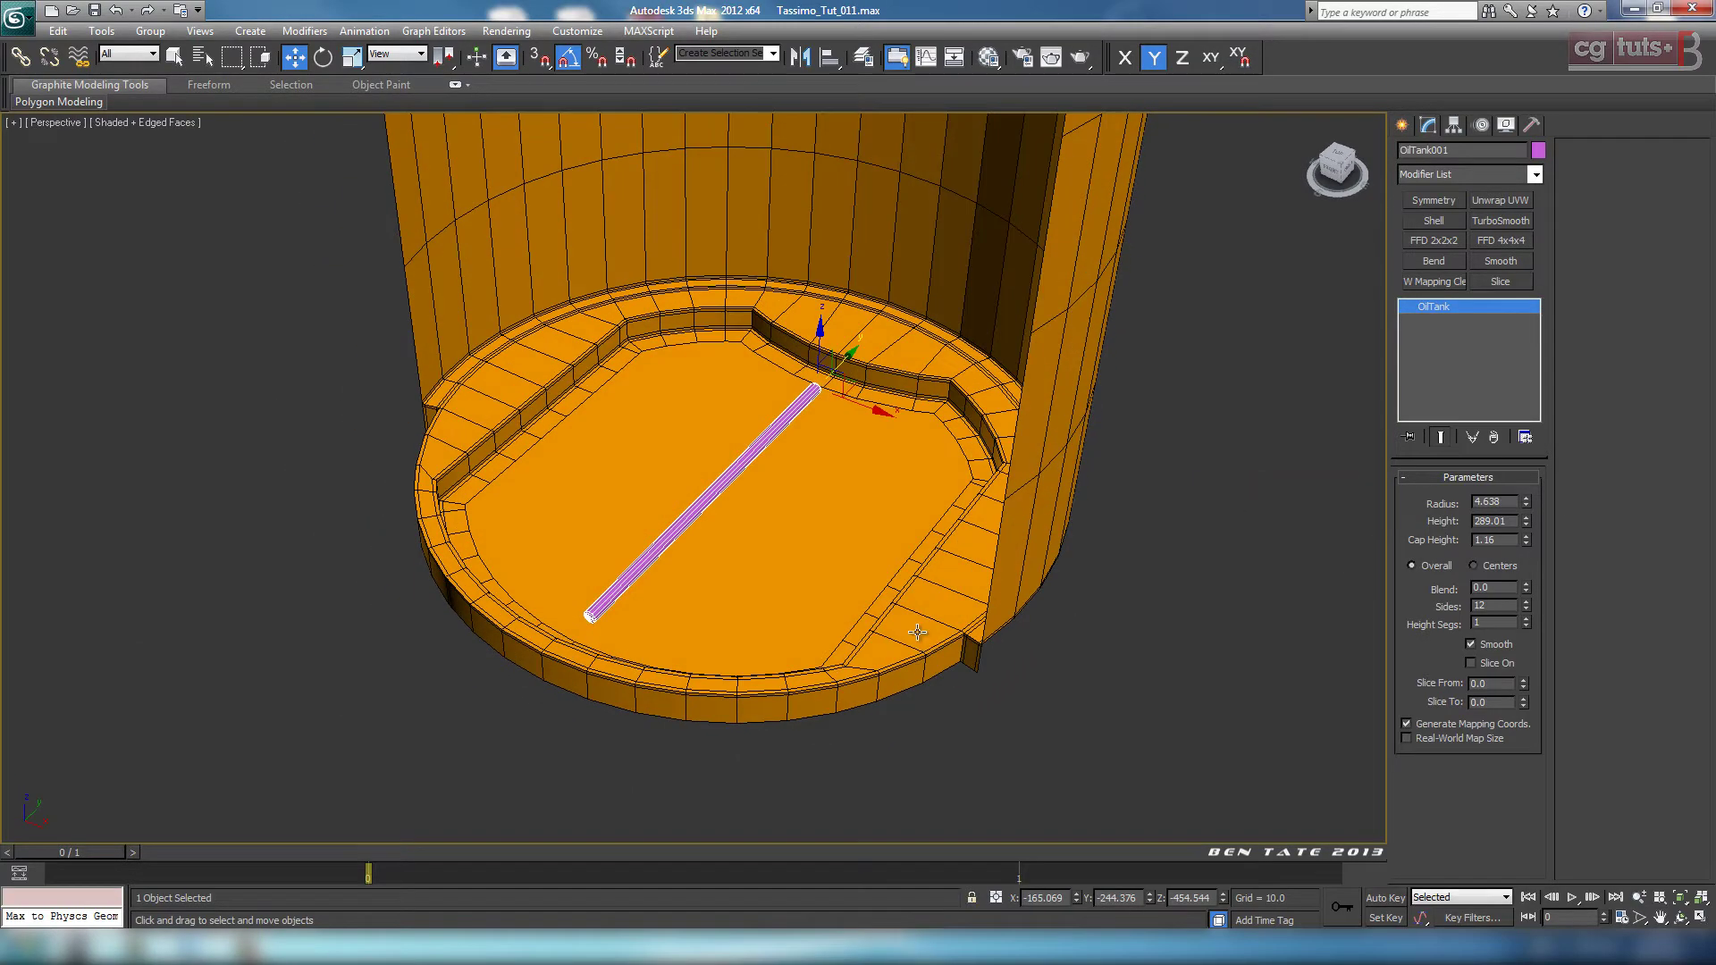
key("F4")
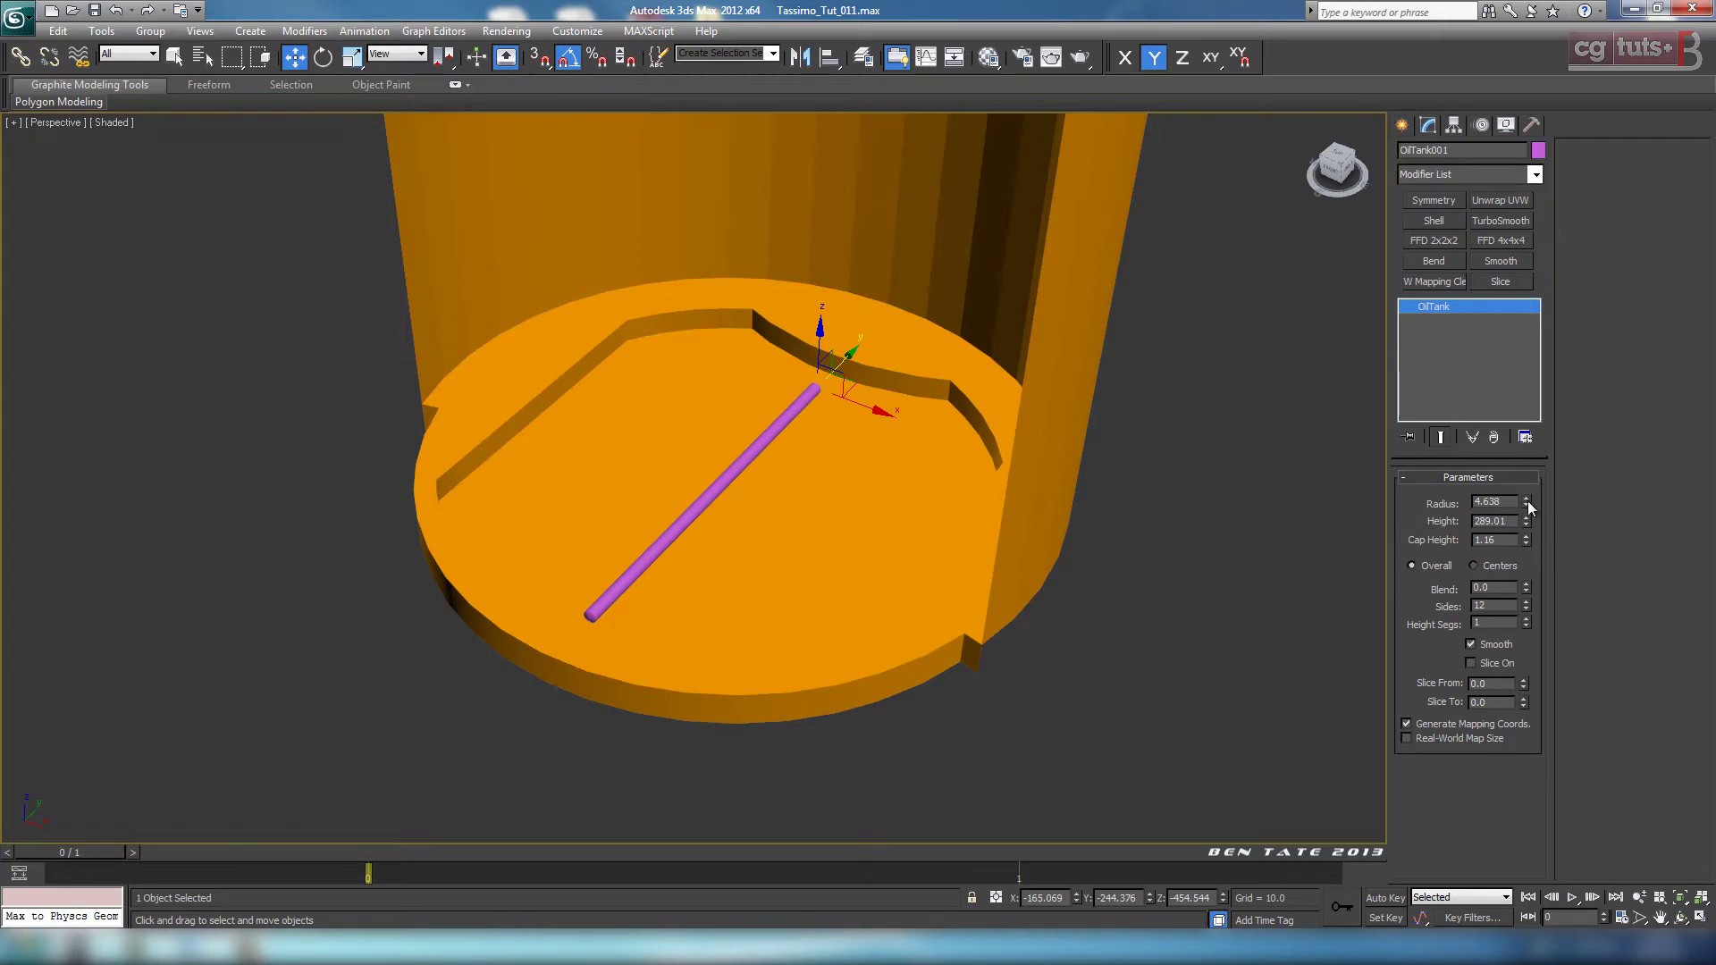
left_click_drag(1526, 500, 1525, 516)
key("F4")
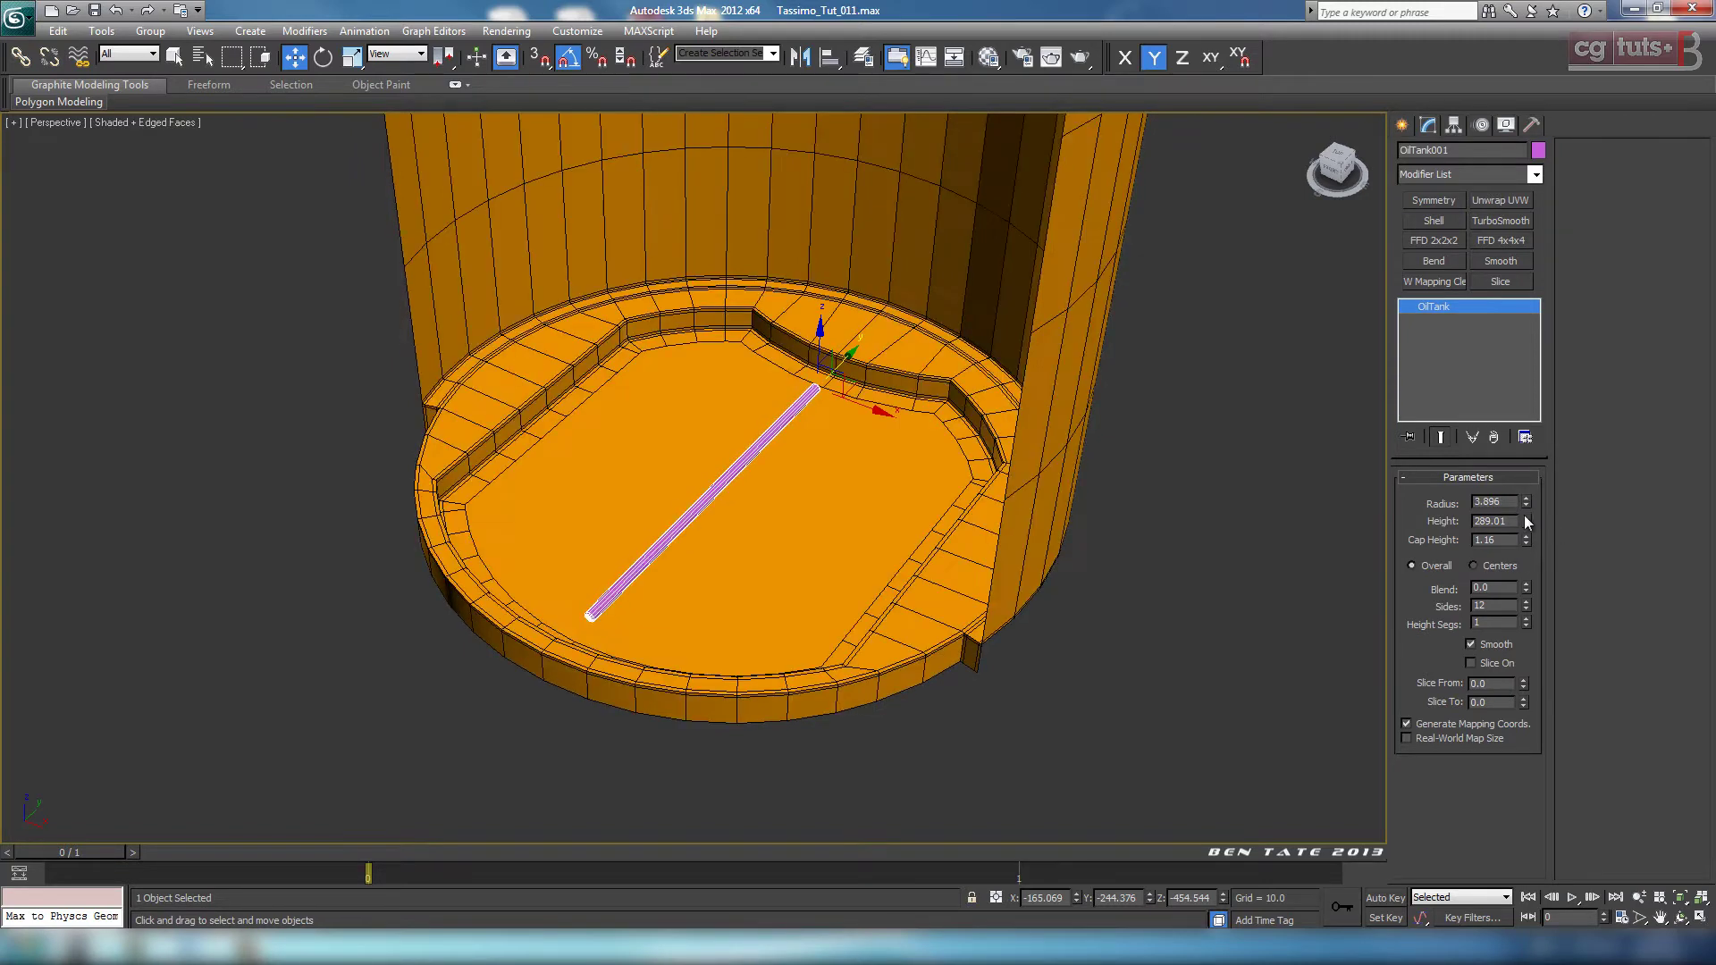
Step: Round off the oil tank's ends by increasing its cap height to about 3.37
scroll(777, 581, "up", 5)
middle_click_drag(762, 638, 728, 666, "alt")
middle_click_drag(728, 665, 808, 586)
scroll(705, 675, "up", 4)
scroll(705, 675, "up", 2)
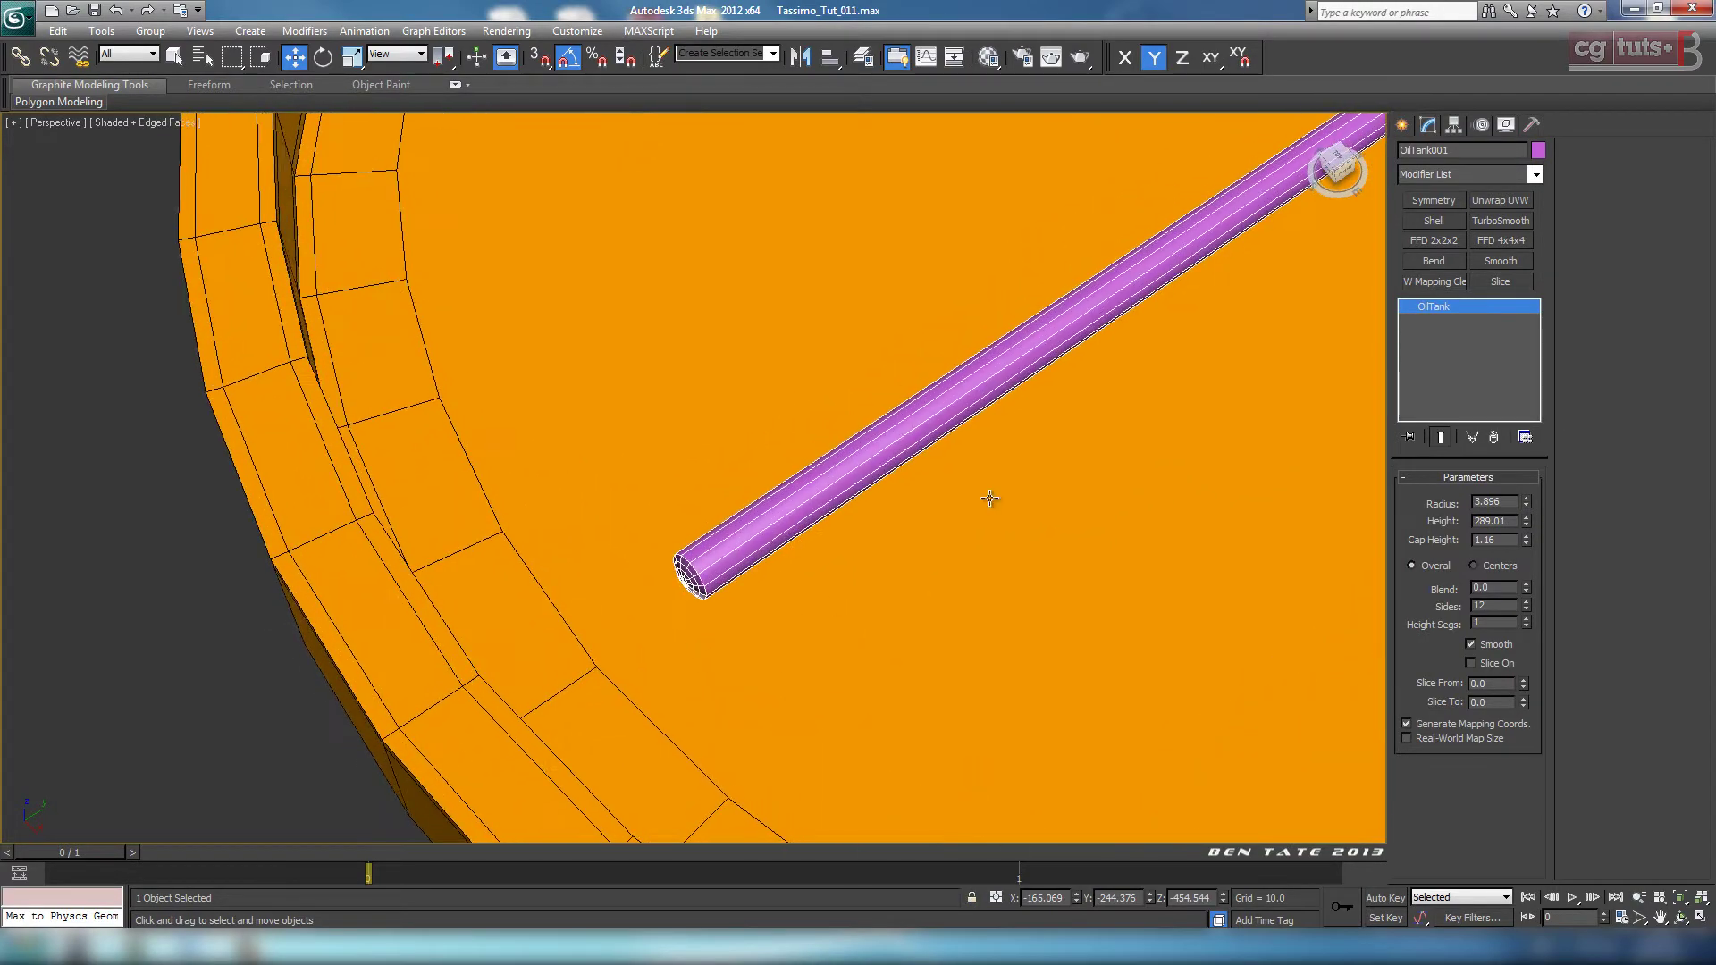
left_click_drag(1525, 540, 1493, 369)
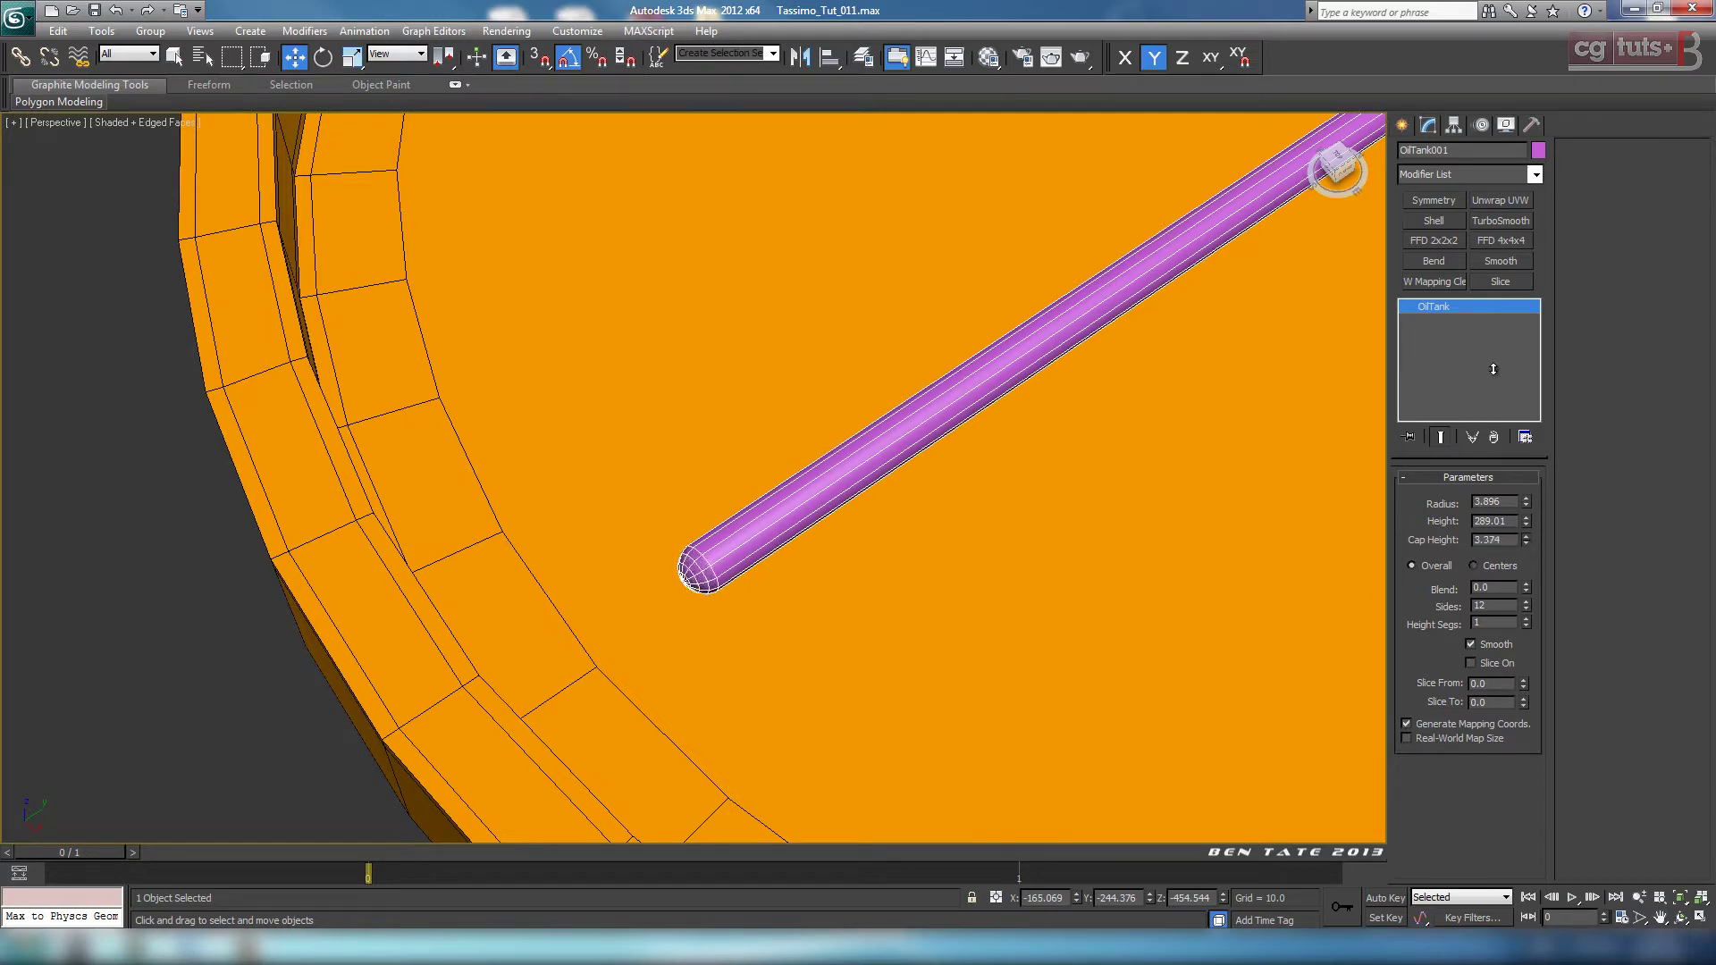
Step: Convert the oil tank to an Editable Poly
scroll(762, 575, "down", 4)
middle_click_drag(899, 445, 731, 635)
right_click(947, 404)
mouse_move(1044, 572)
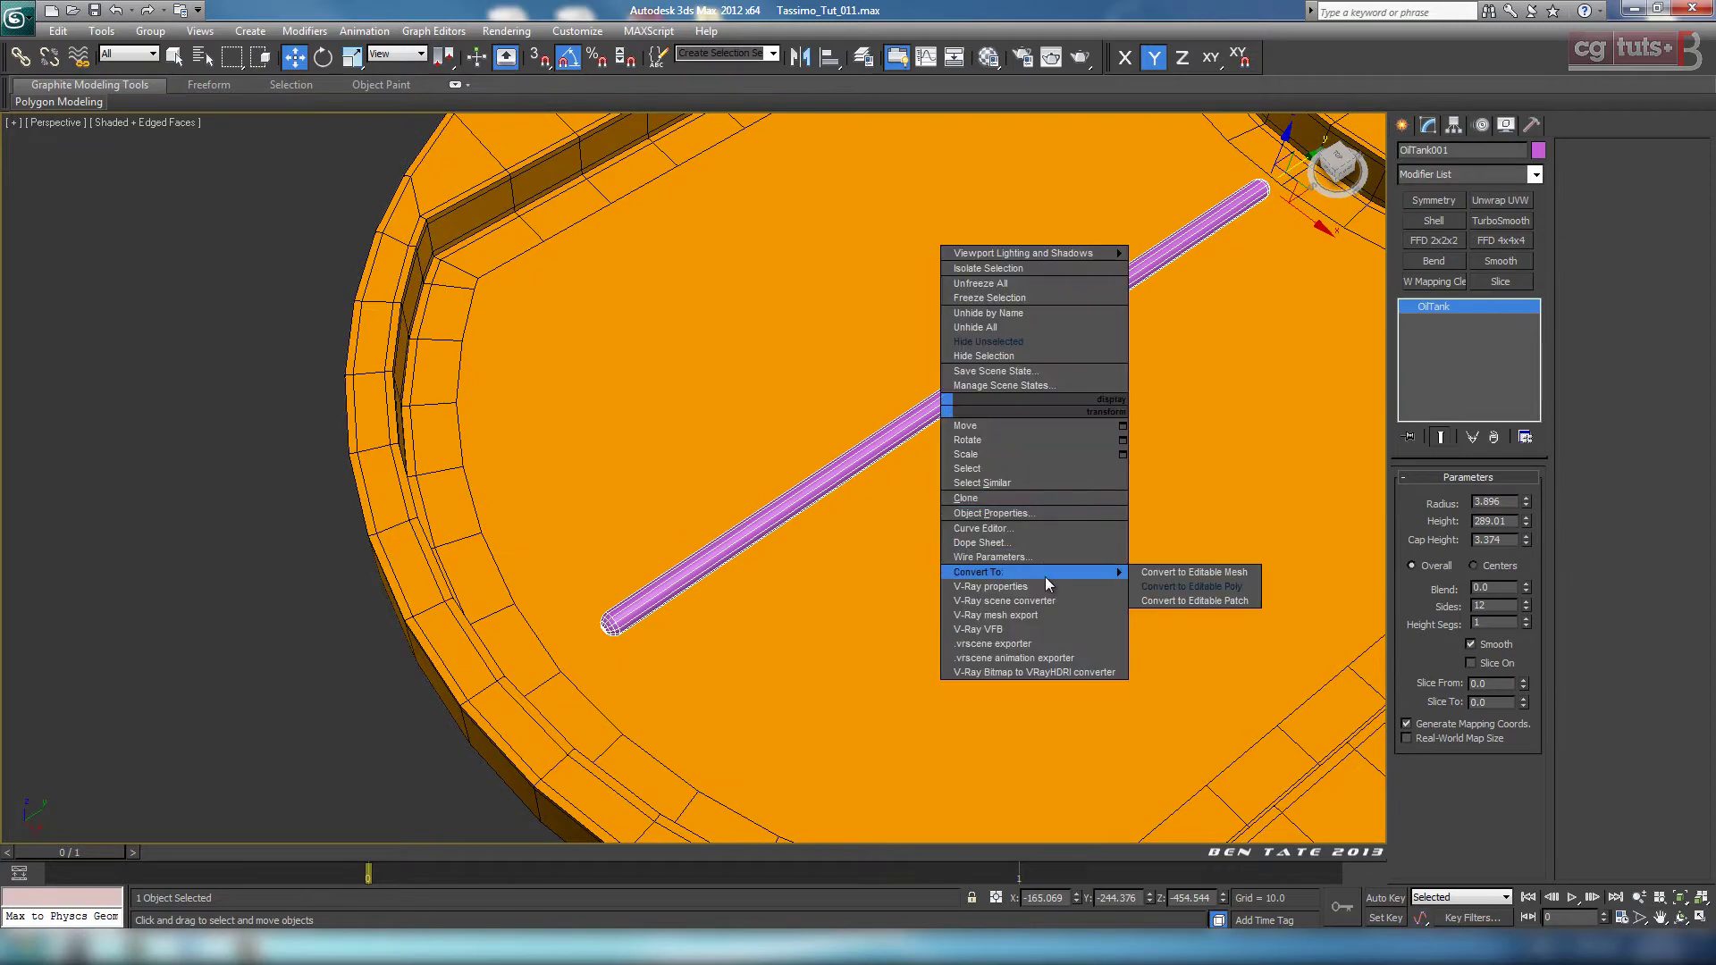
left_click(1151, 586)
Step: In the front view, delete the vertices of the oil tank's lower half, leaving a half-round profile
key("alt+w")
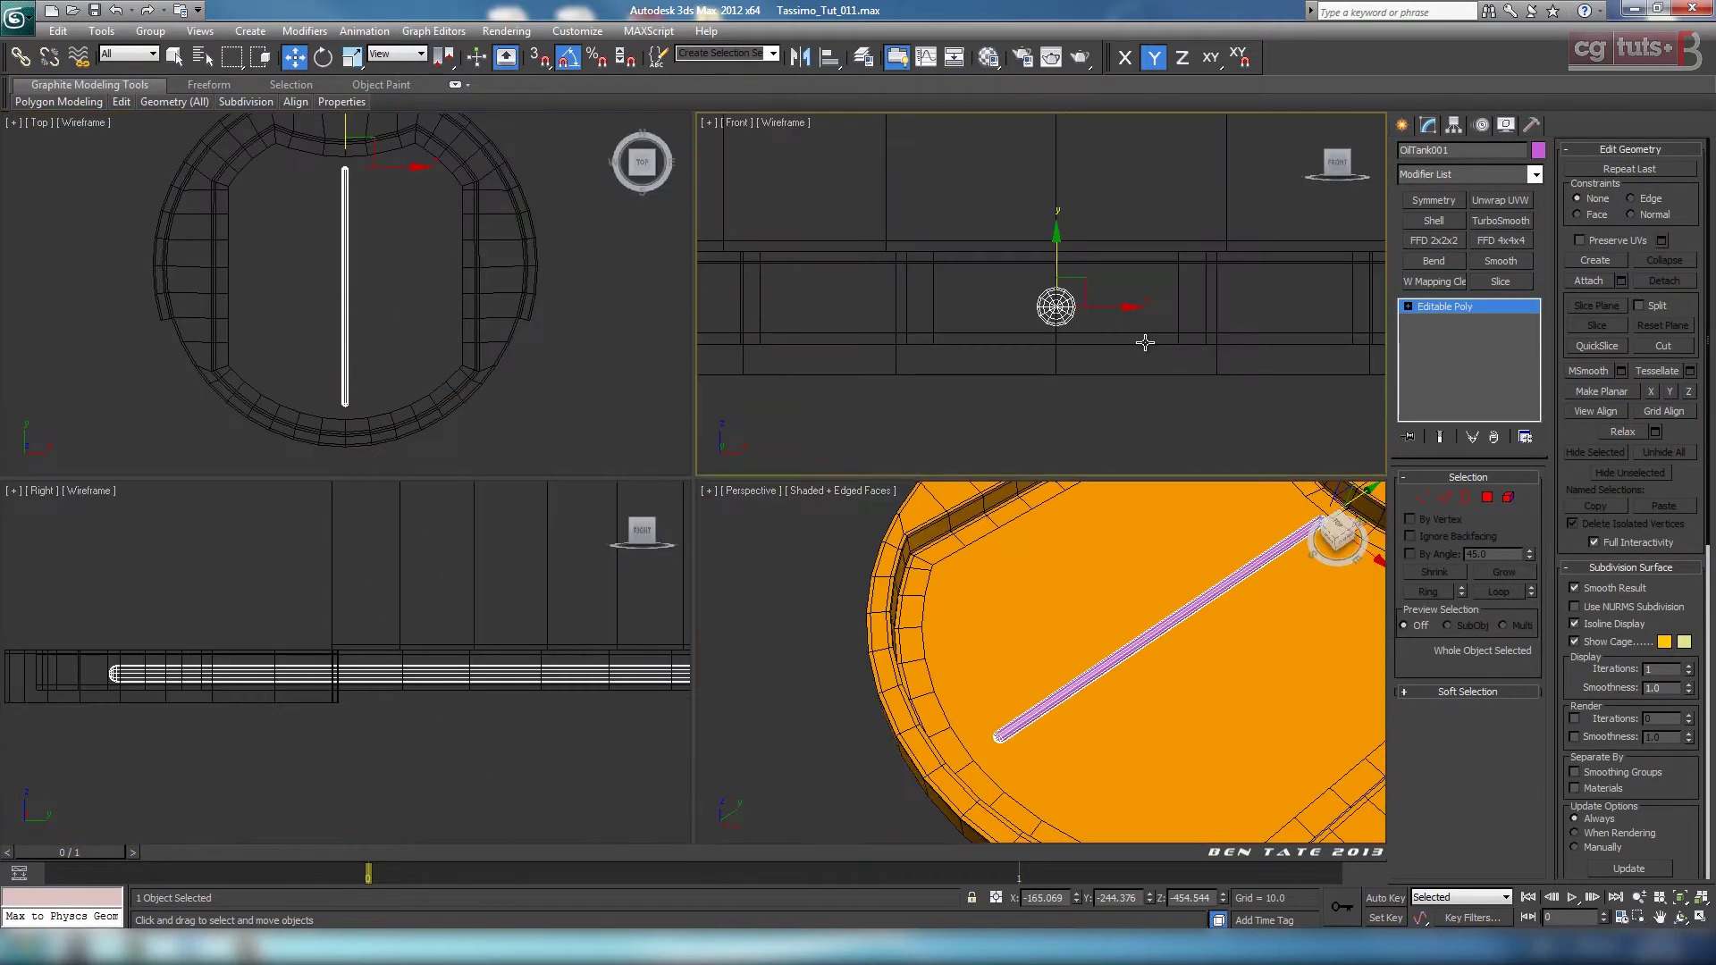
key("alt+w")
key("z")
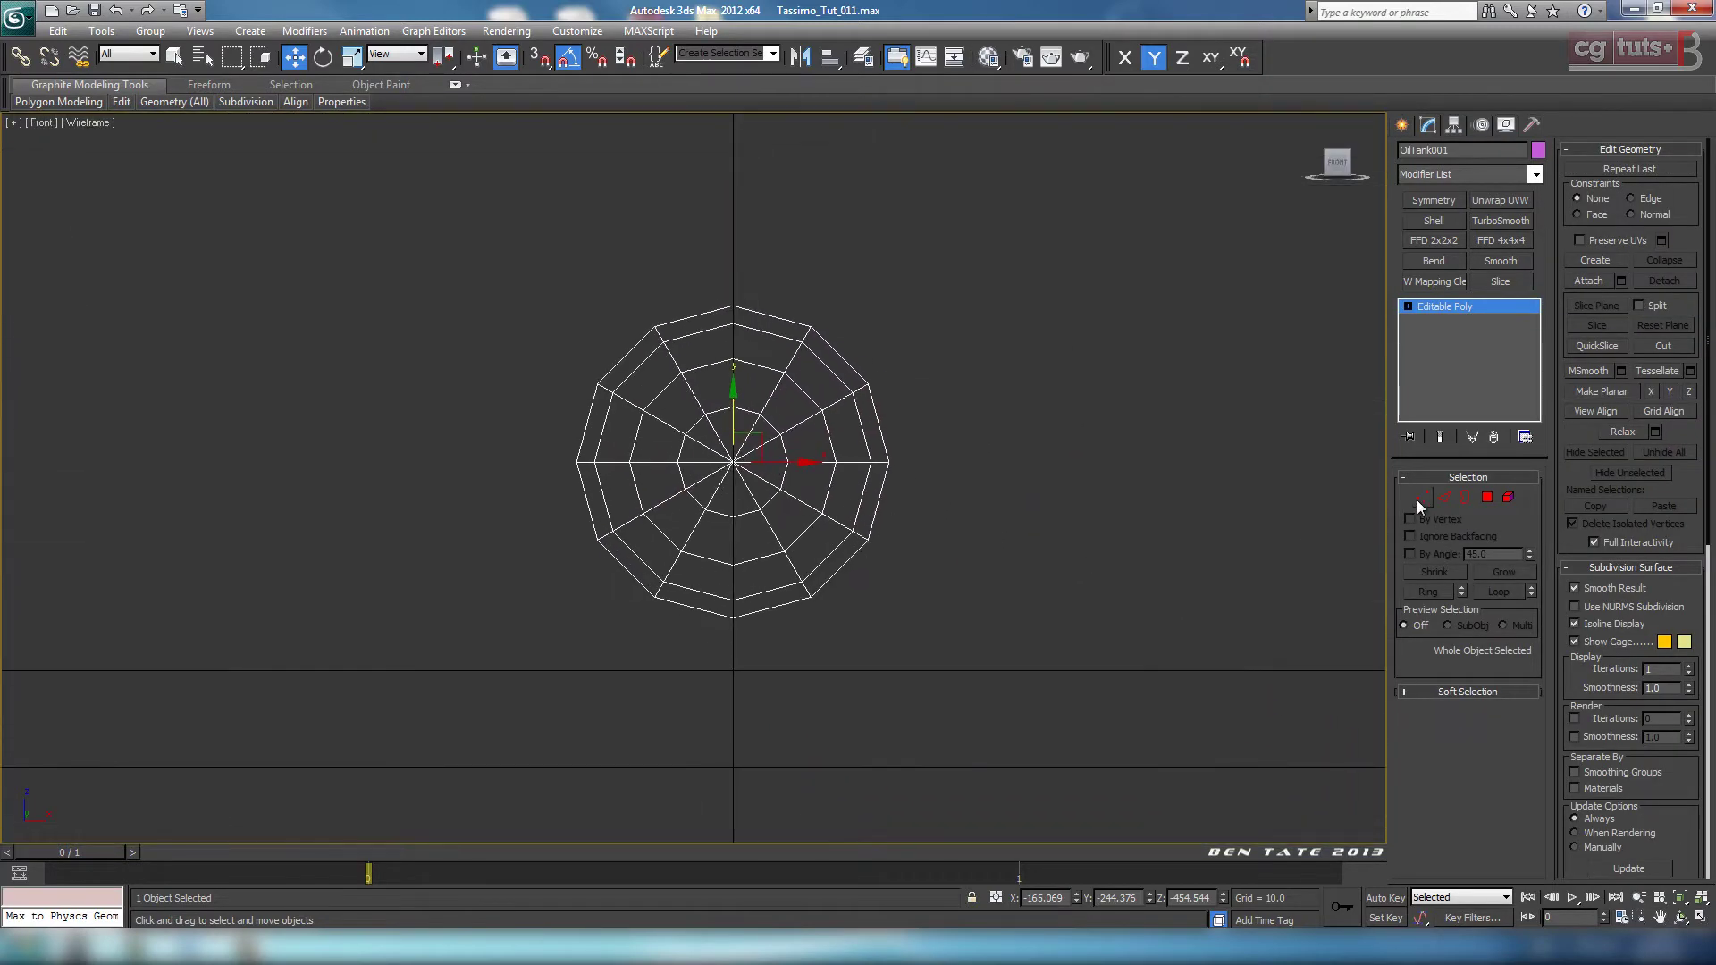
left_click(1420, 499)
left_click_drag(1263, 478, 1263, 479)
key("Delete")
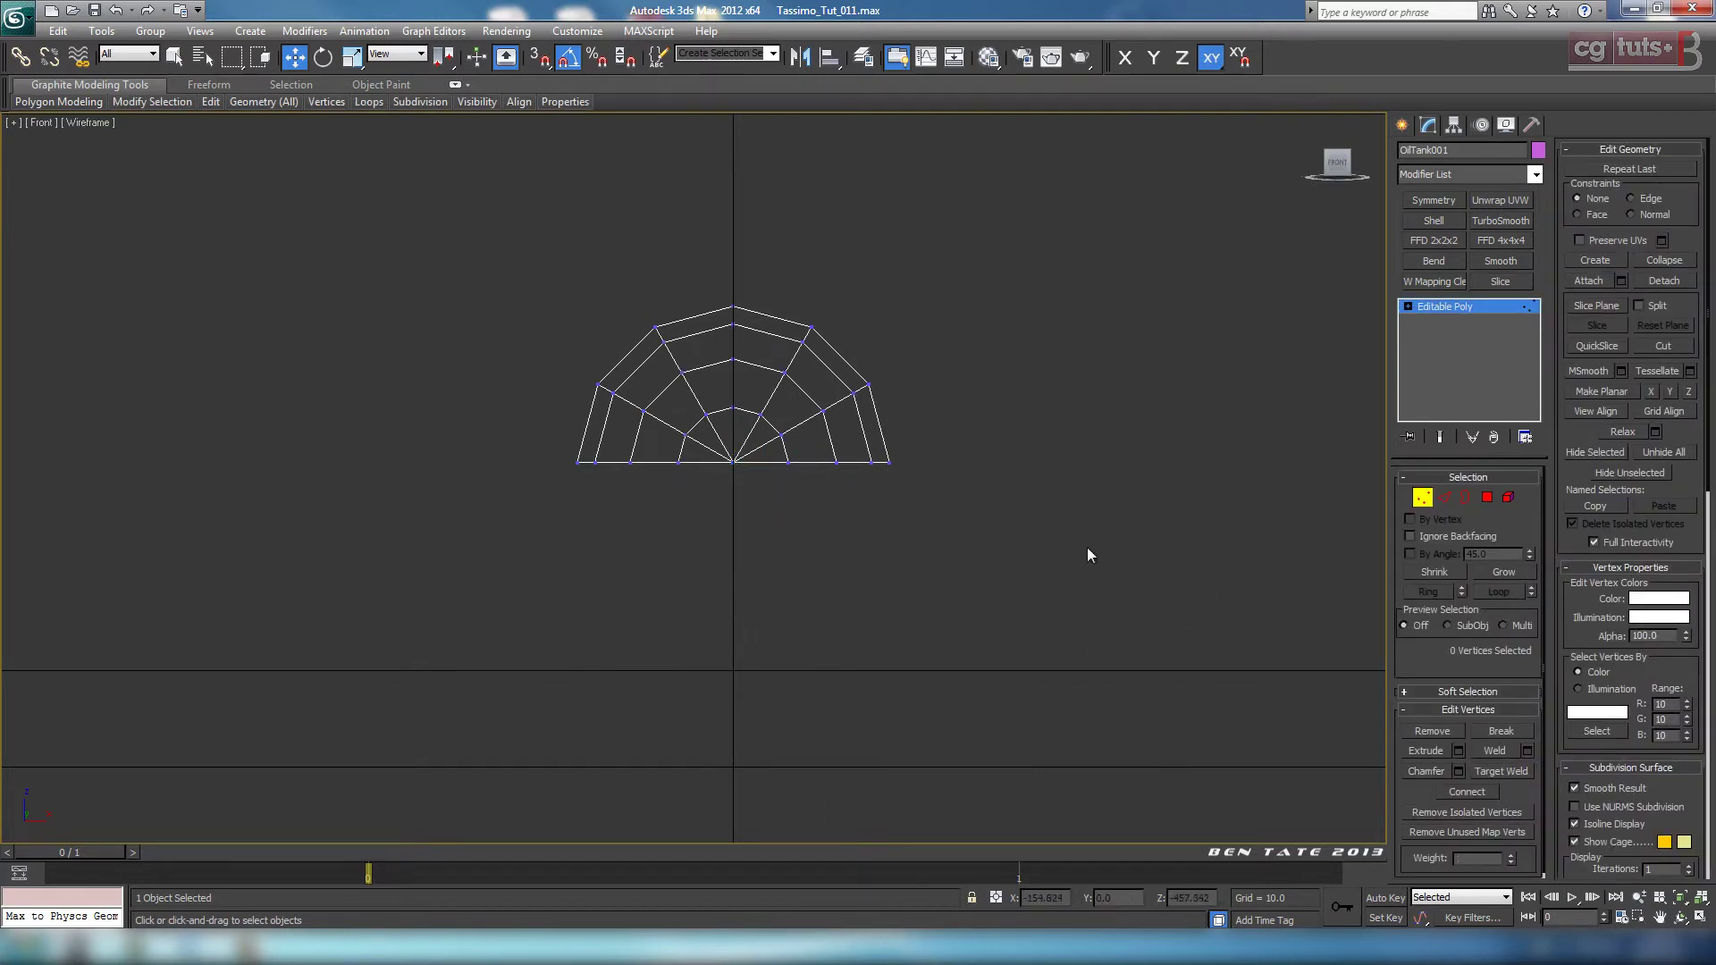
Step: Extend the half-round rib's open bottom border straight down along Y in the front view to form short vertical side walls
middle_click_drag(1086, 555, 1129, 555)
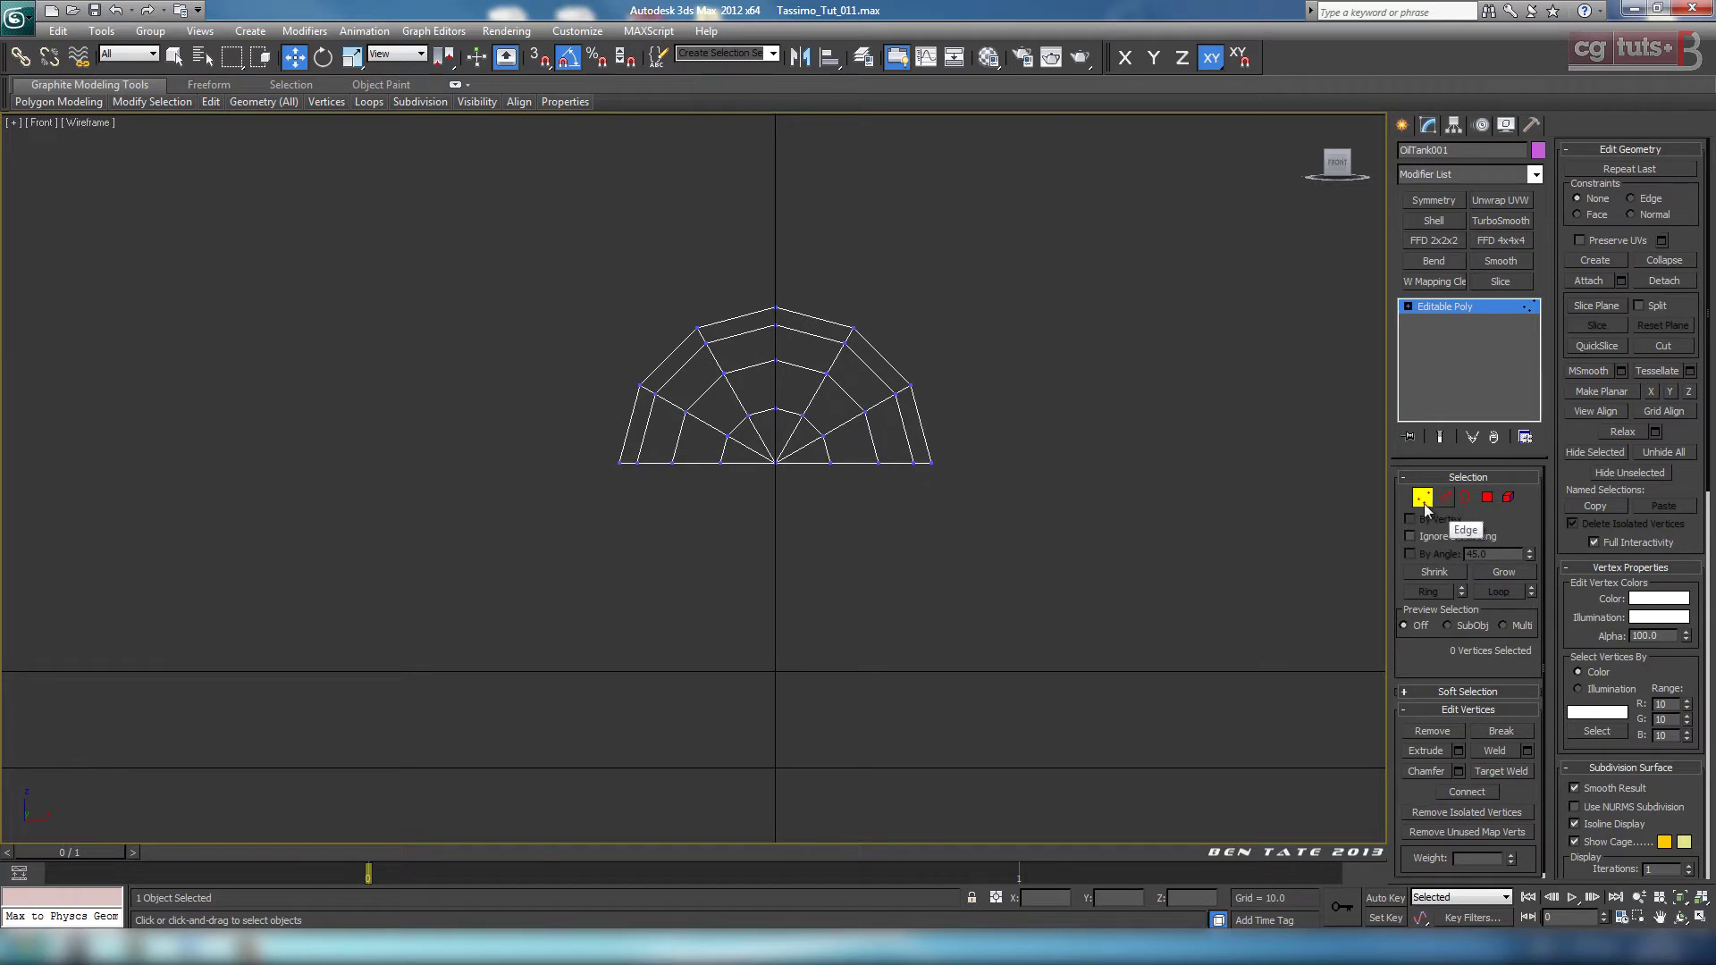
left_click(1447, 501)
left_click(1465, 497)
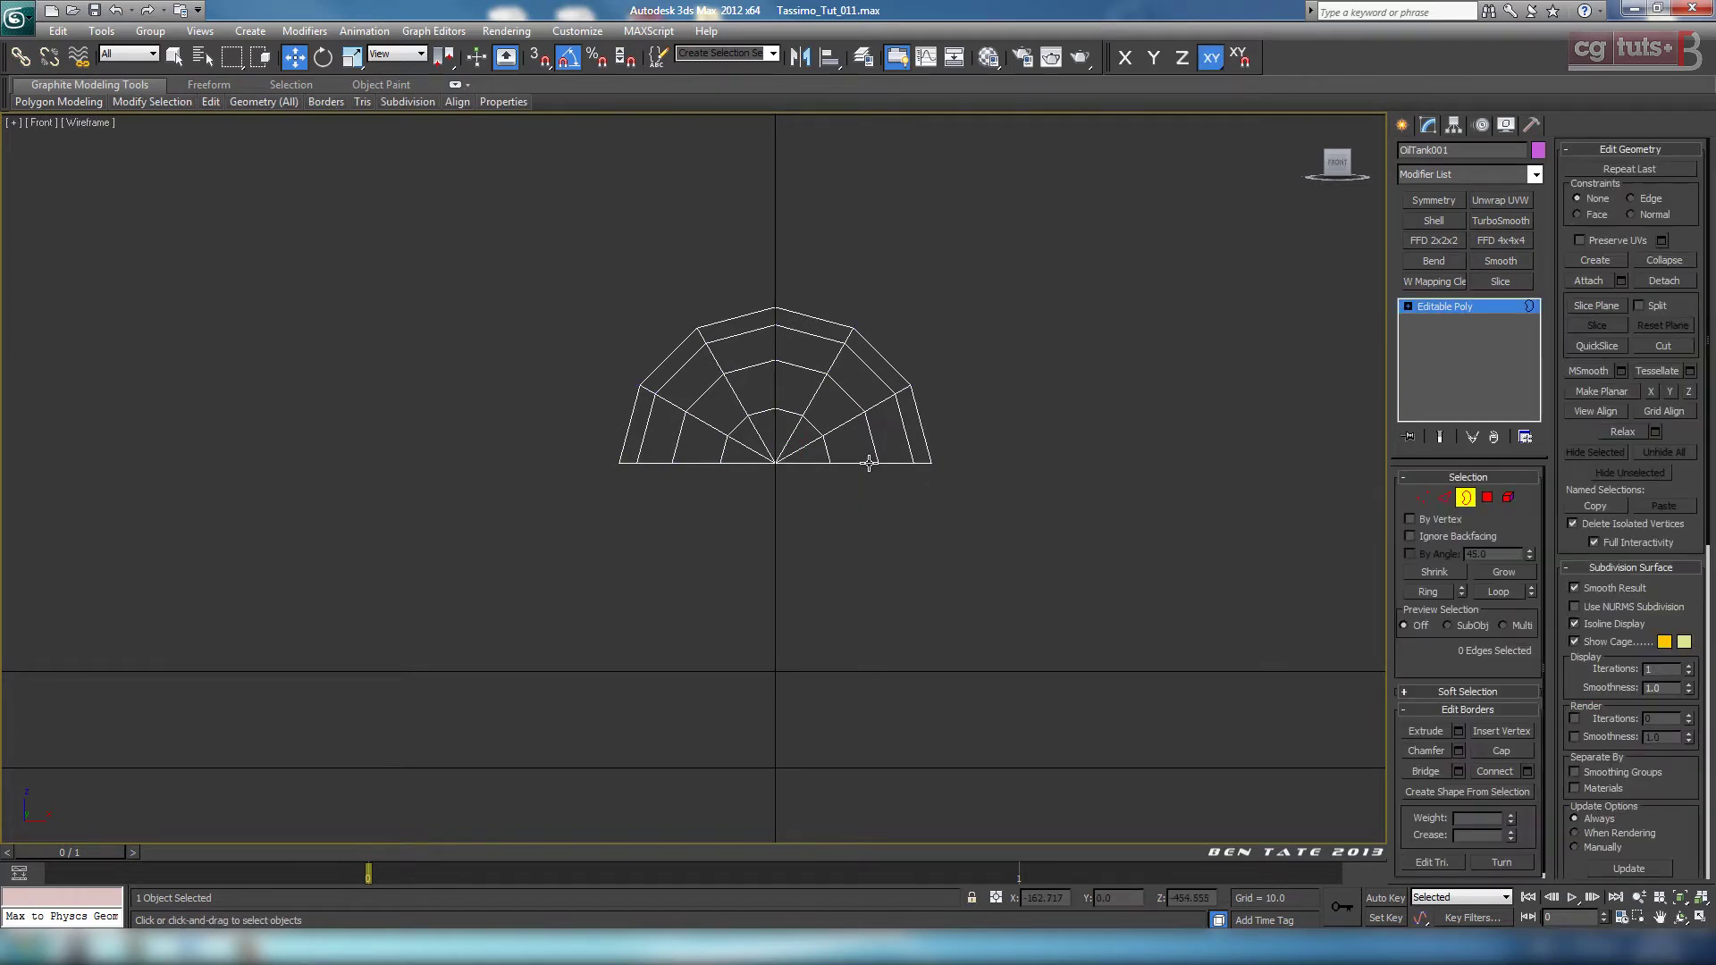
left_click(868, 462)
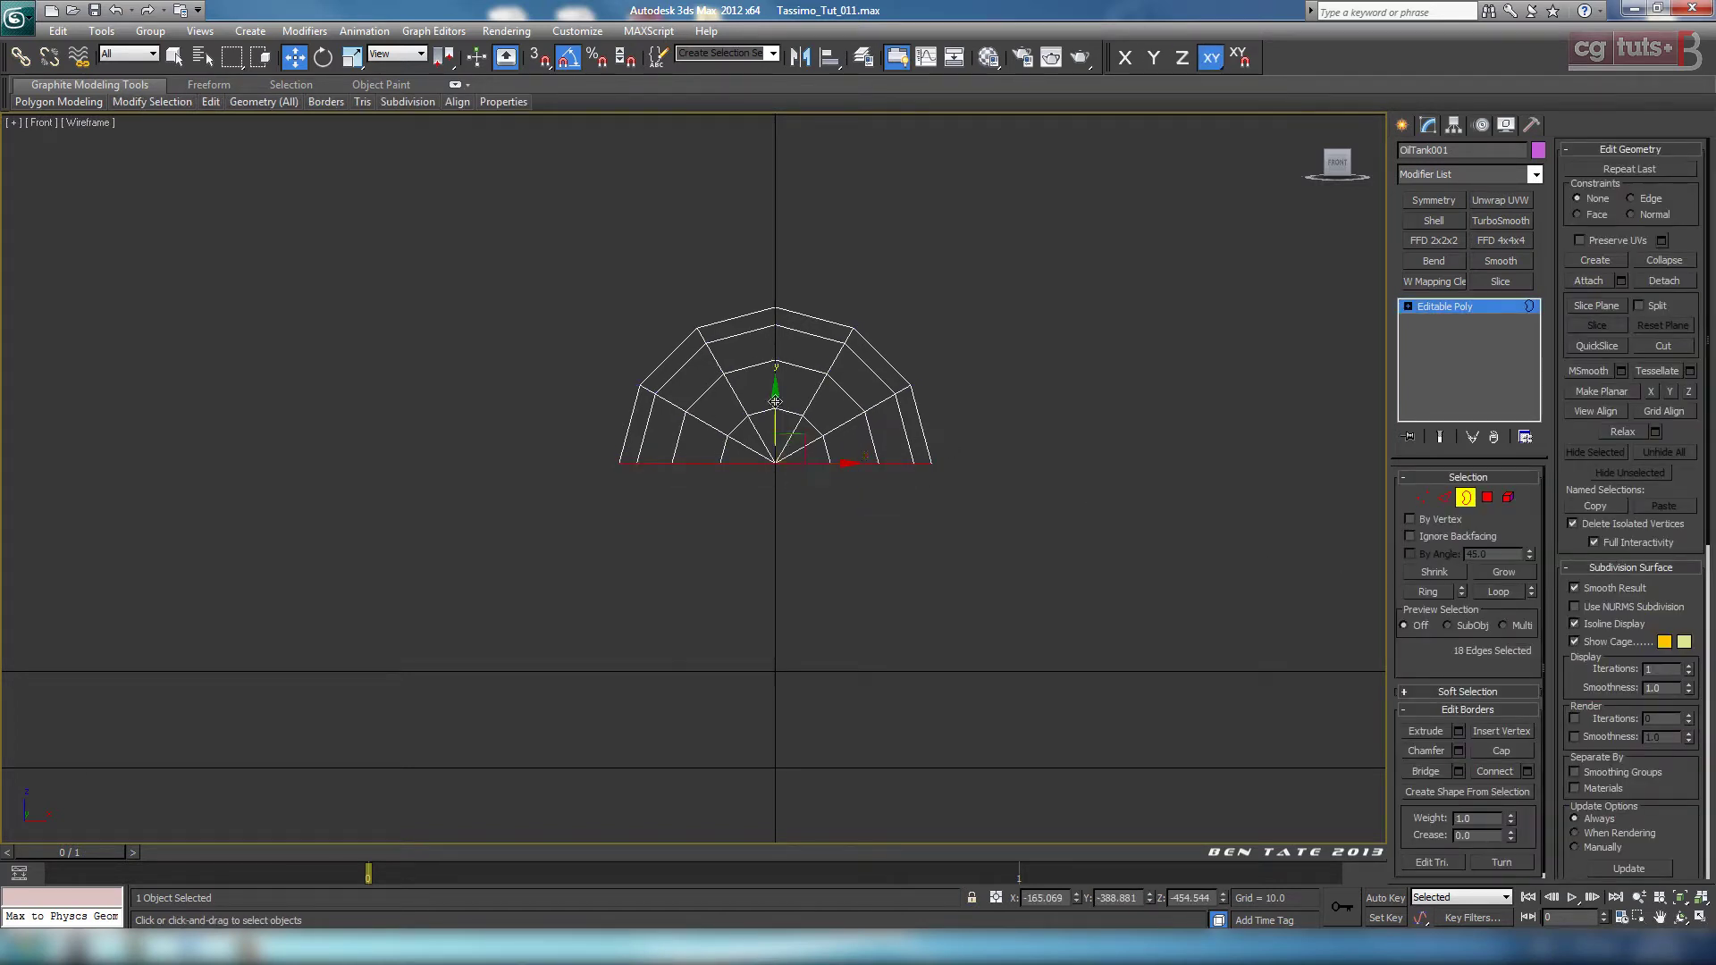
left_click_drag(775, 401, 776, 468, "shift")
left_click(1466, 502)
Step: Lower the rib in the front view until its bottom edge meets the tray floor line, and check it shaded in perspective
middle_click_drag(990, 510, 976, 441)
left_click_drag(761, 328, 764, 475)
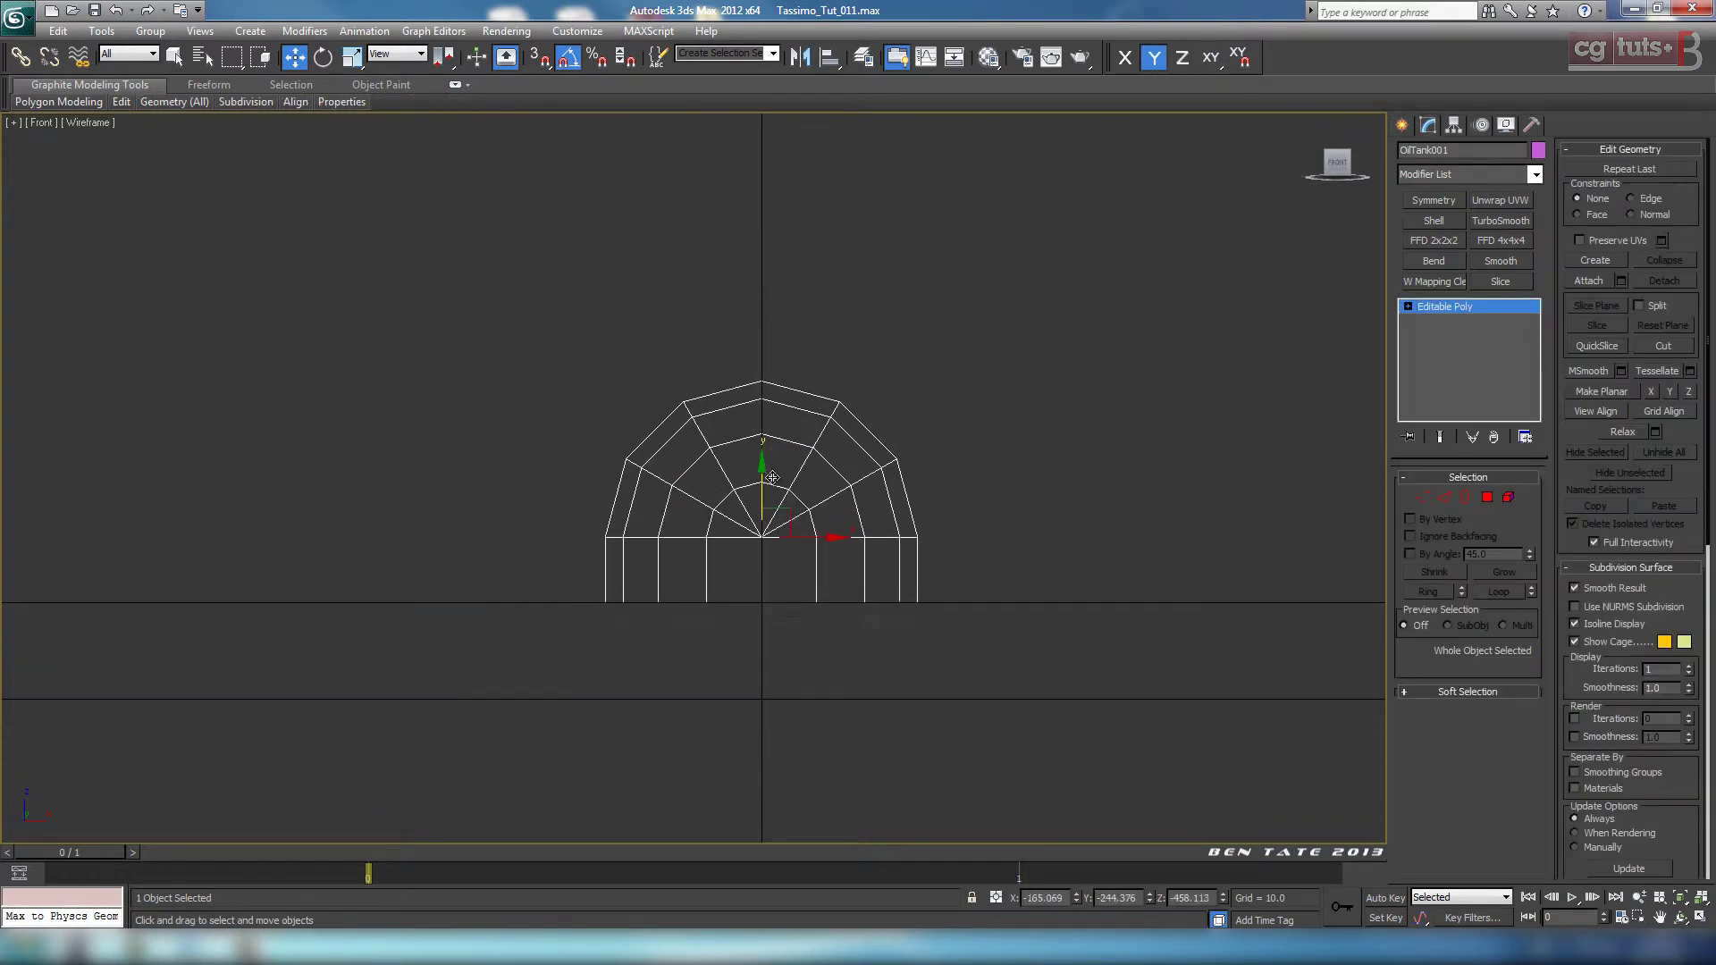
key("alt+w")
right_click(1201, 750)
key("alt+w")
key("F4")
middle_click_drag(998, 651, 1015, 559, "alt")
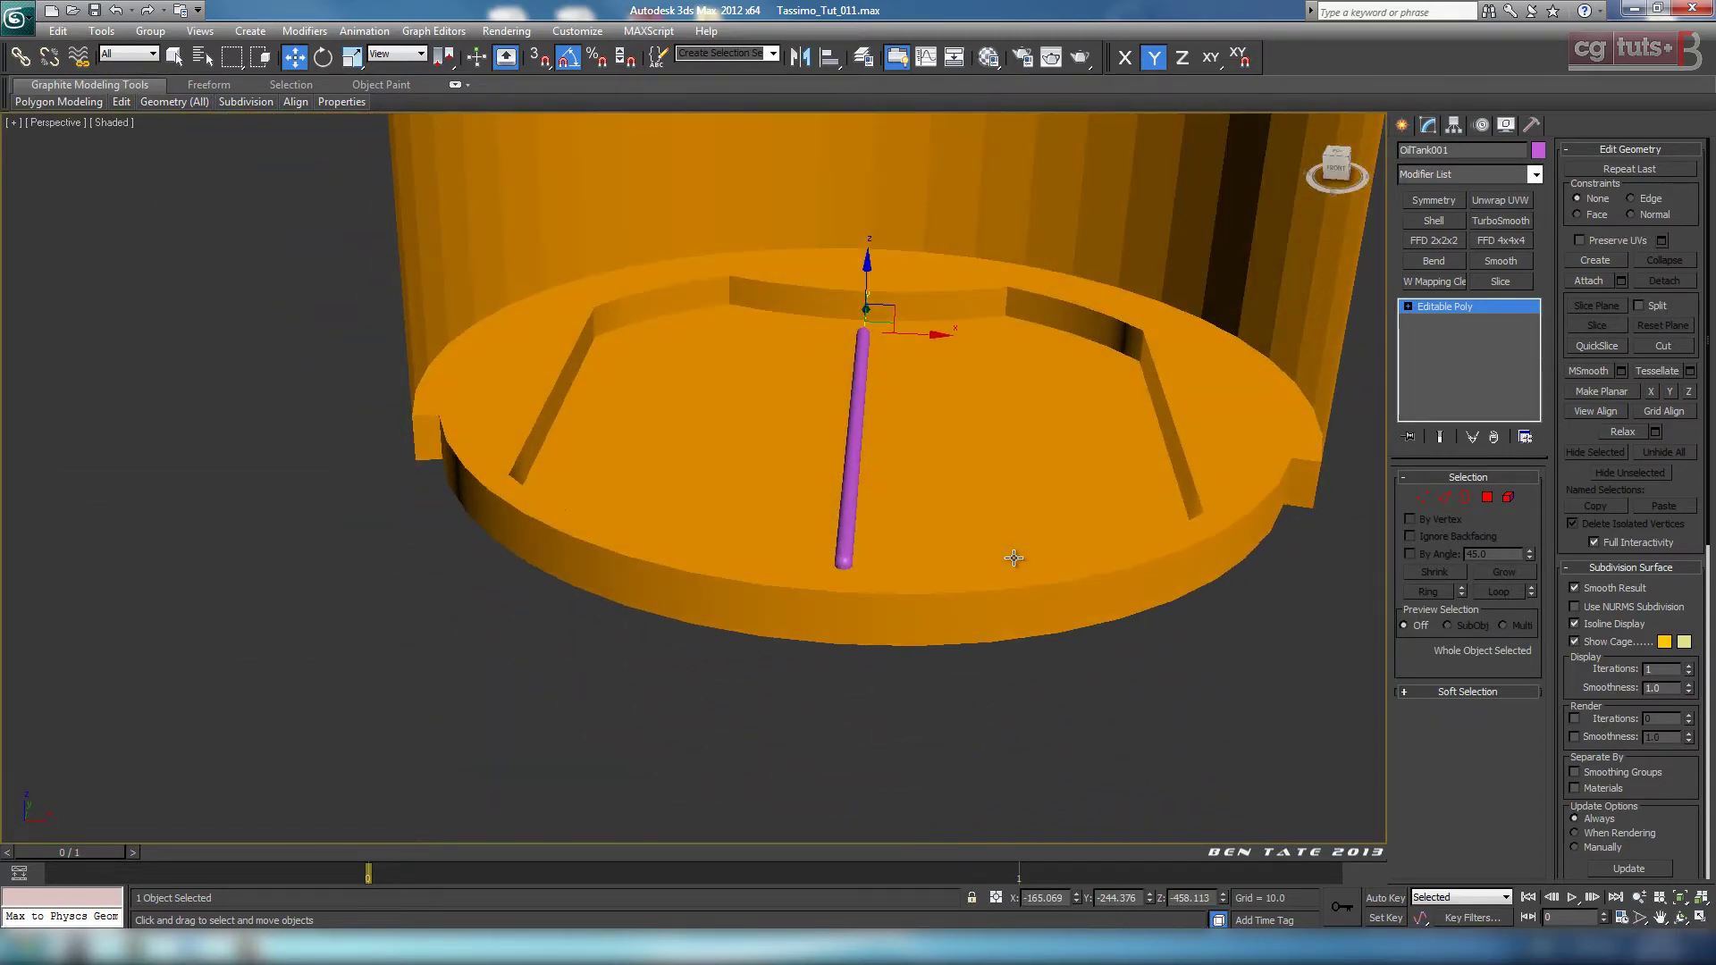
Step: Flatten the rib by scaling it down vertically in the front view, and reseat its bottom edge on the tray floor
key("alt+w")
middle_click(1182, 341)
key("alt+w")
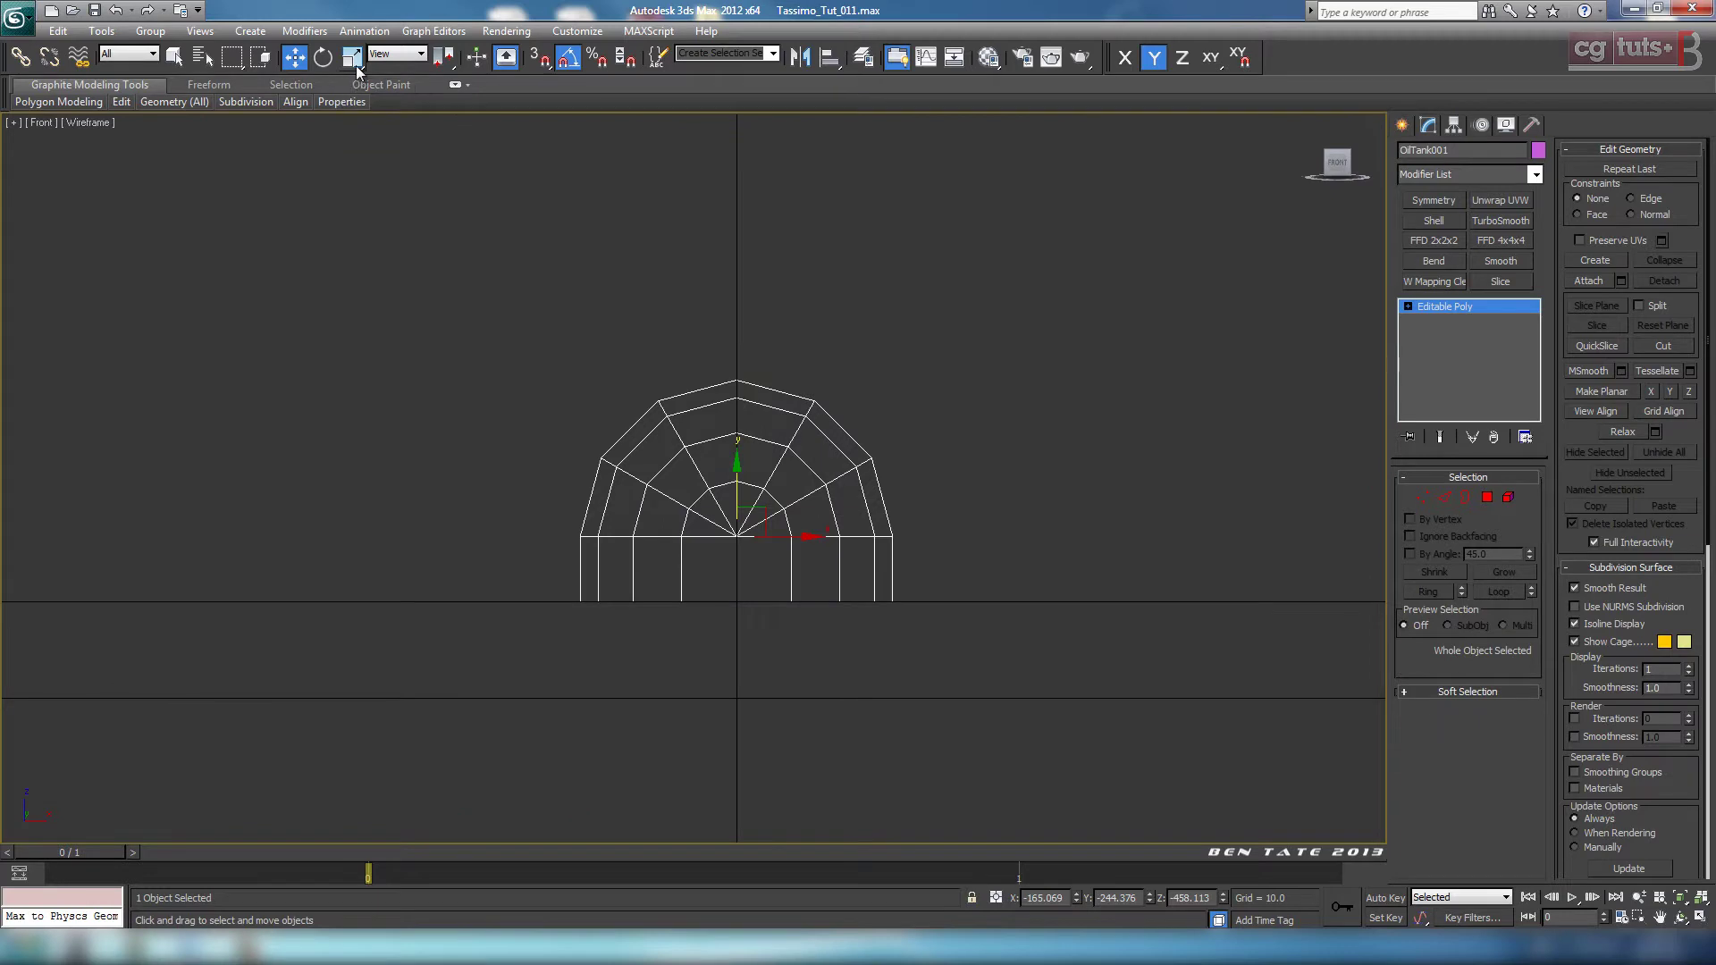
left_click(355, 64)
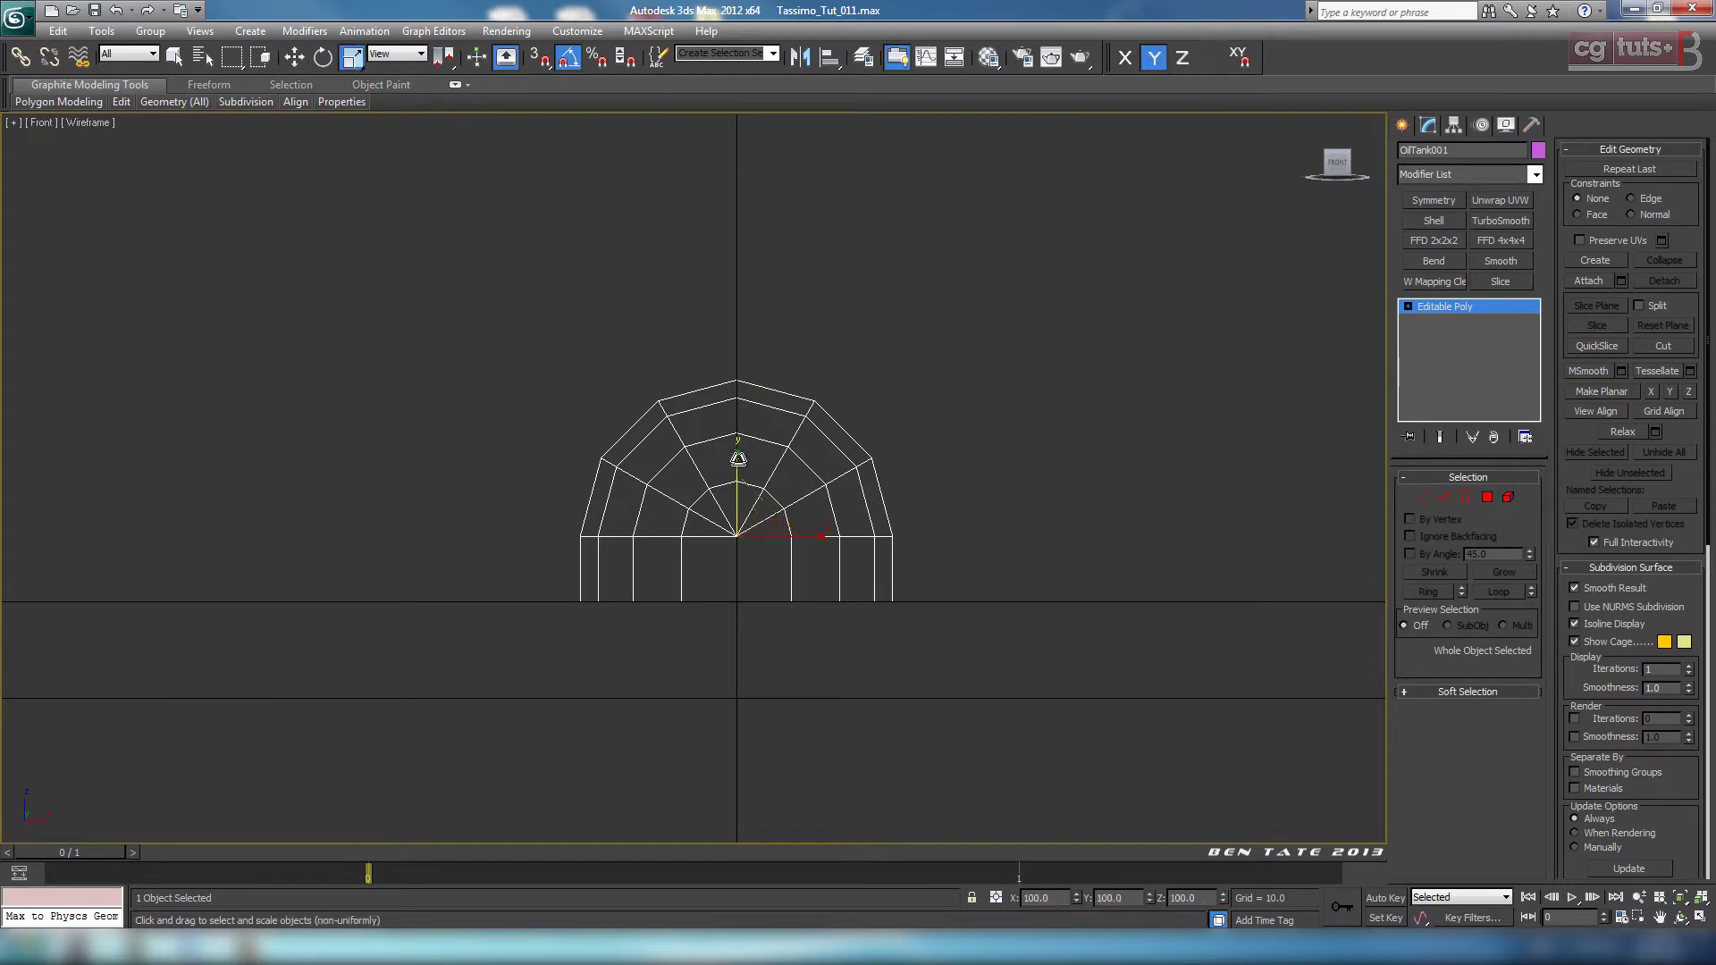
left_click_drag(739, 459, 740, 501)
left_click(294, 57)
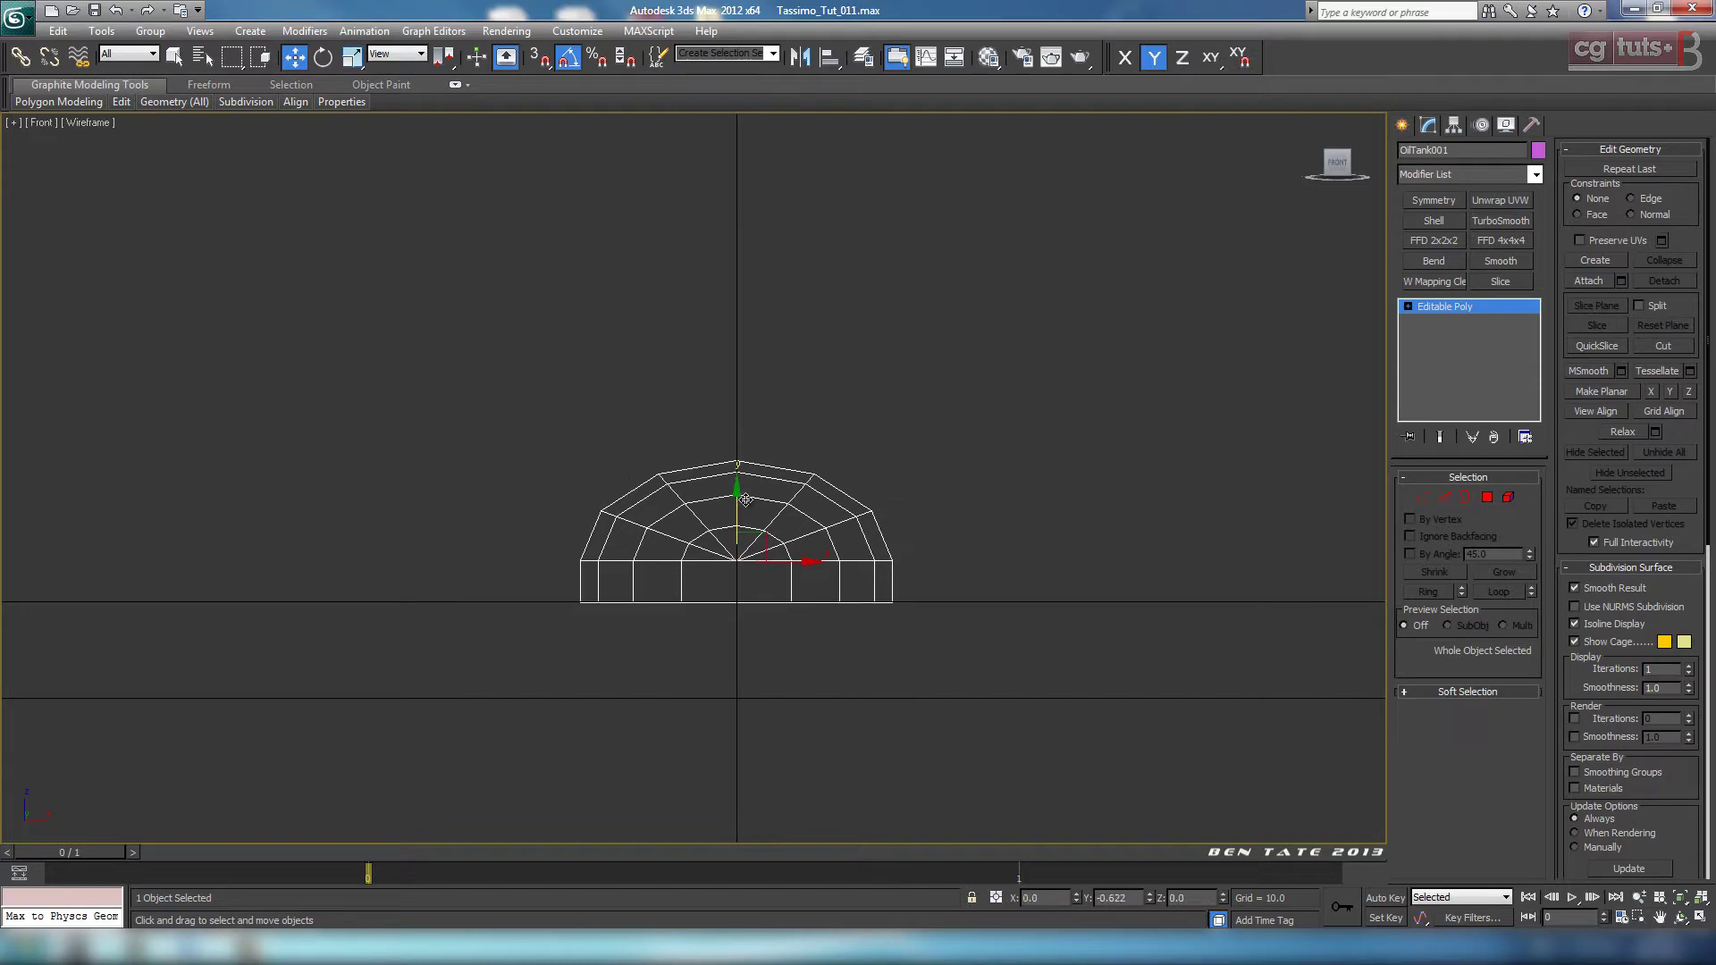
Step: Inspect the flattened rib in perspective with edged faces, and center its pivot to the object
key("alt+w")
right_click(1091, 578)
key("alt+w")
mouse_move(1091, 578)
middle_mouse_down("alt")
mouse_move(974, 578)
mouse_move(1135, 599)
mouse_move(1094, 518)
mouse_move(898, 531)
mouse_move(915, 548)
middle_mouse_up("alt")
key("F4")
scroll(995, 545, "down", 5)
scroll(871, 490, "up", 2)
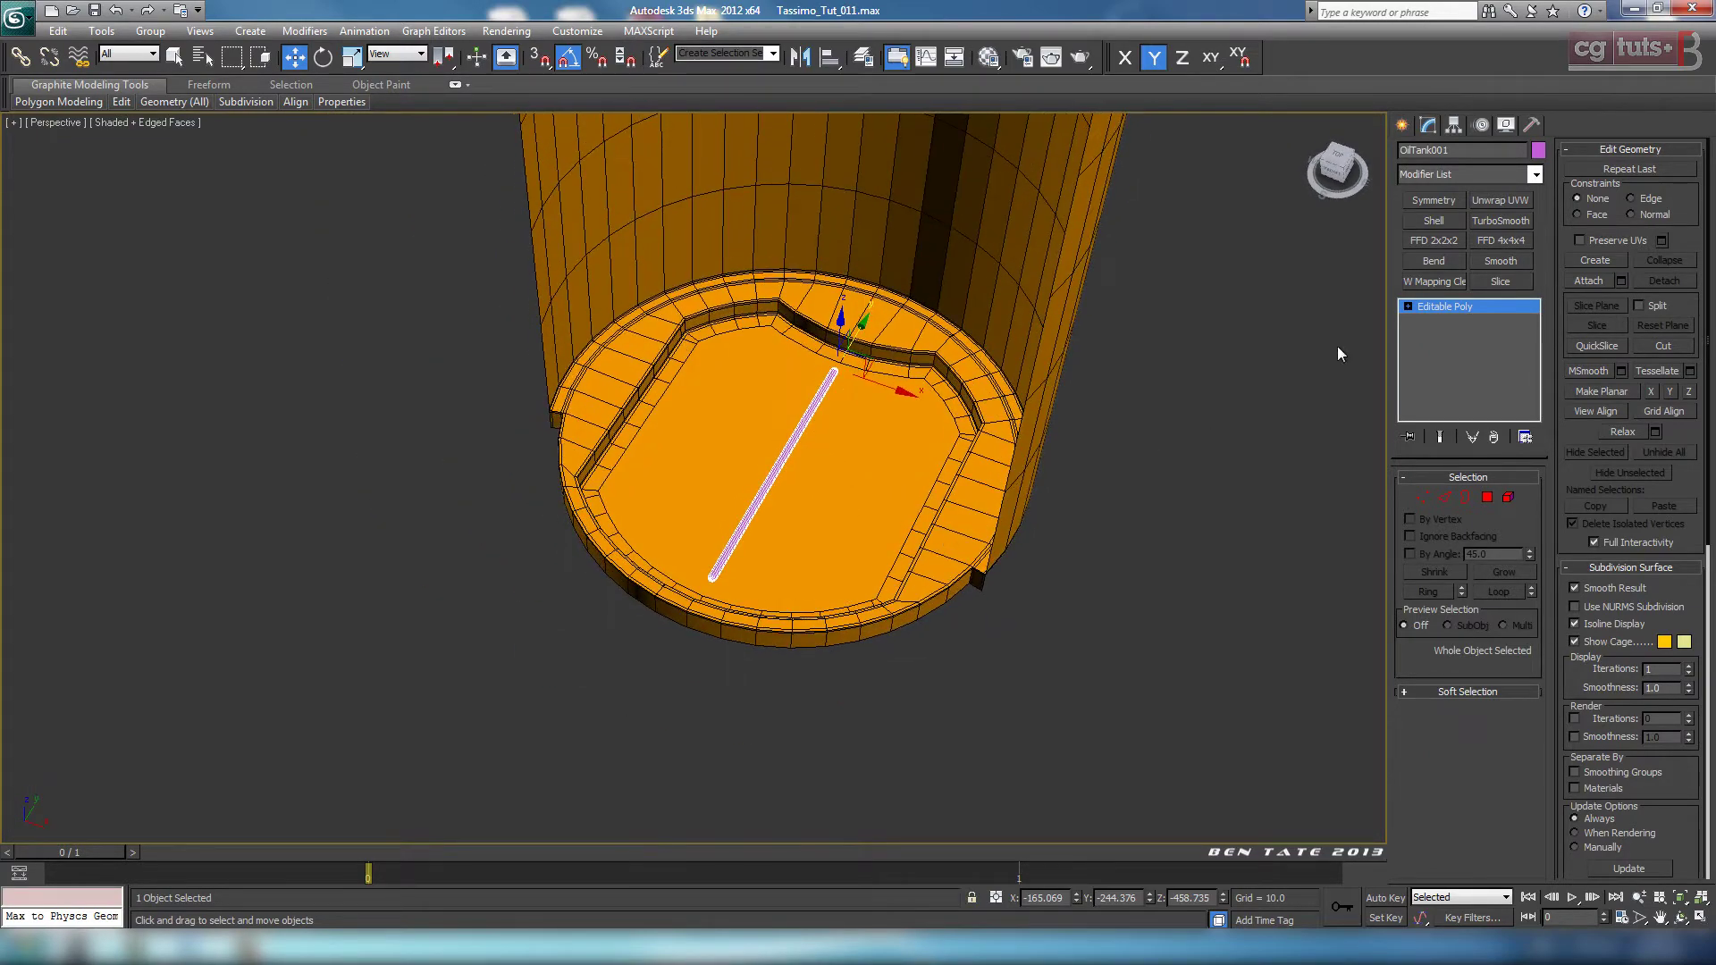
left_click(1454, 125)
left_click(1469, 238)
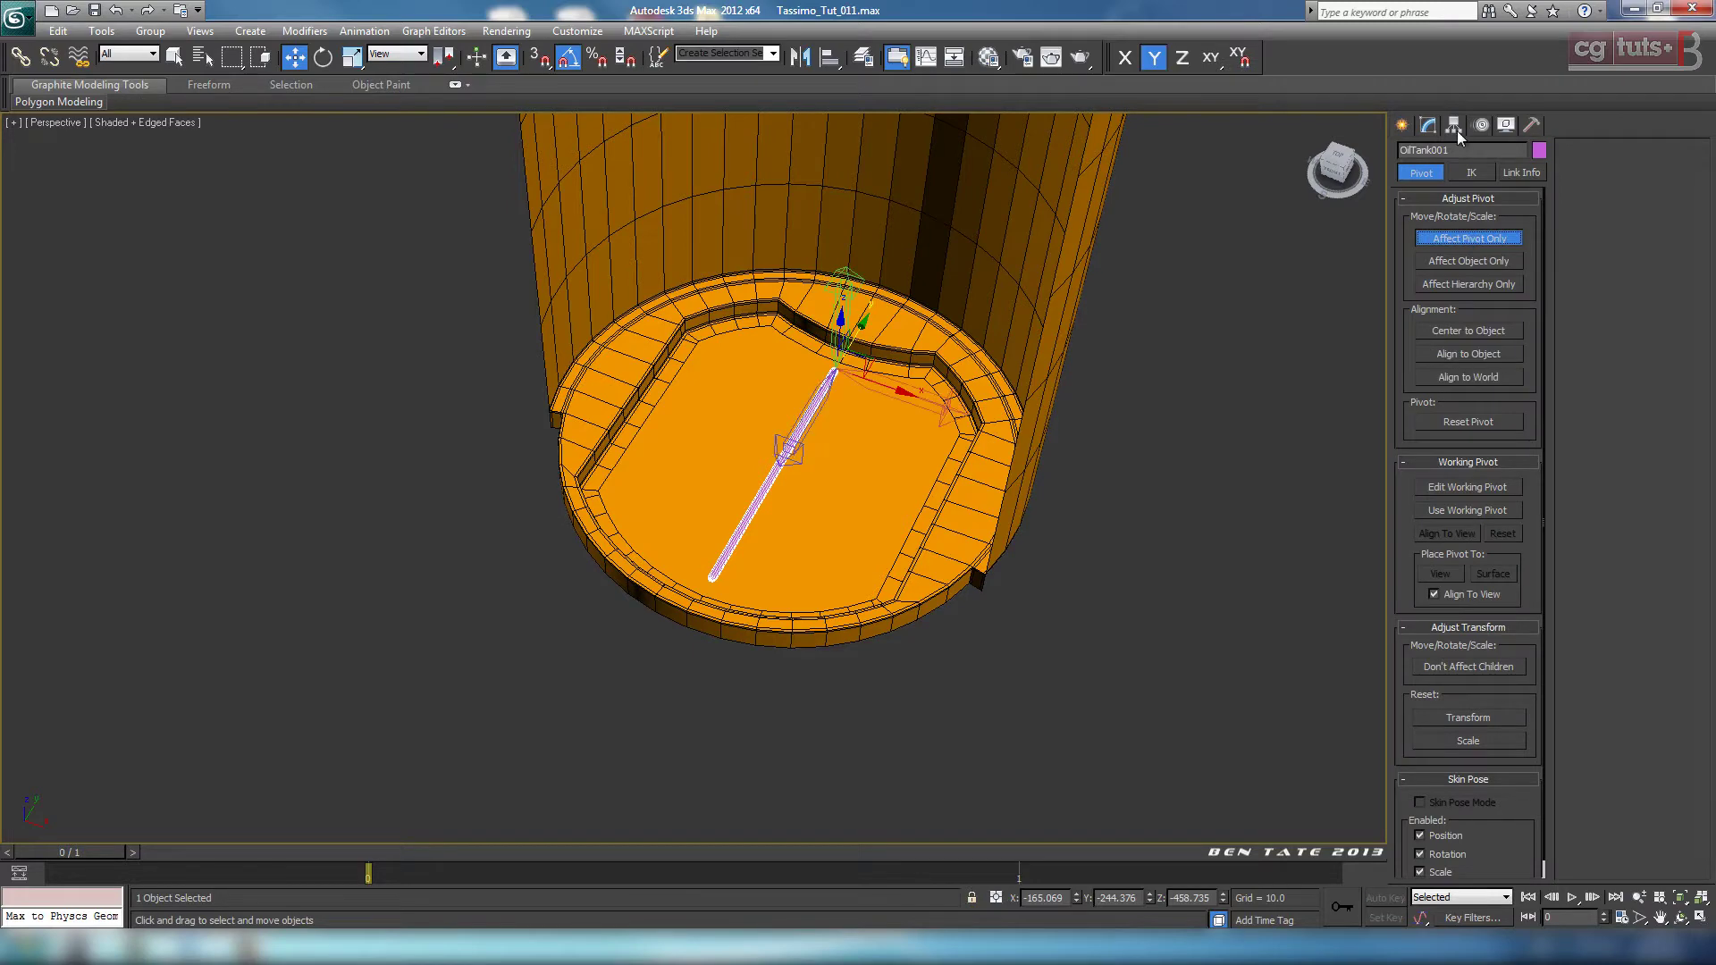
left_click(1467, 329)
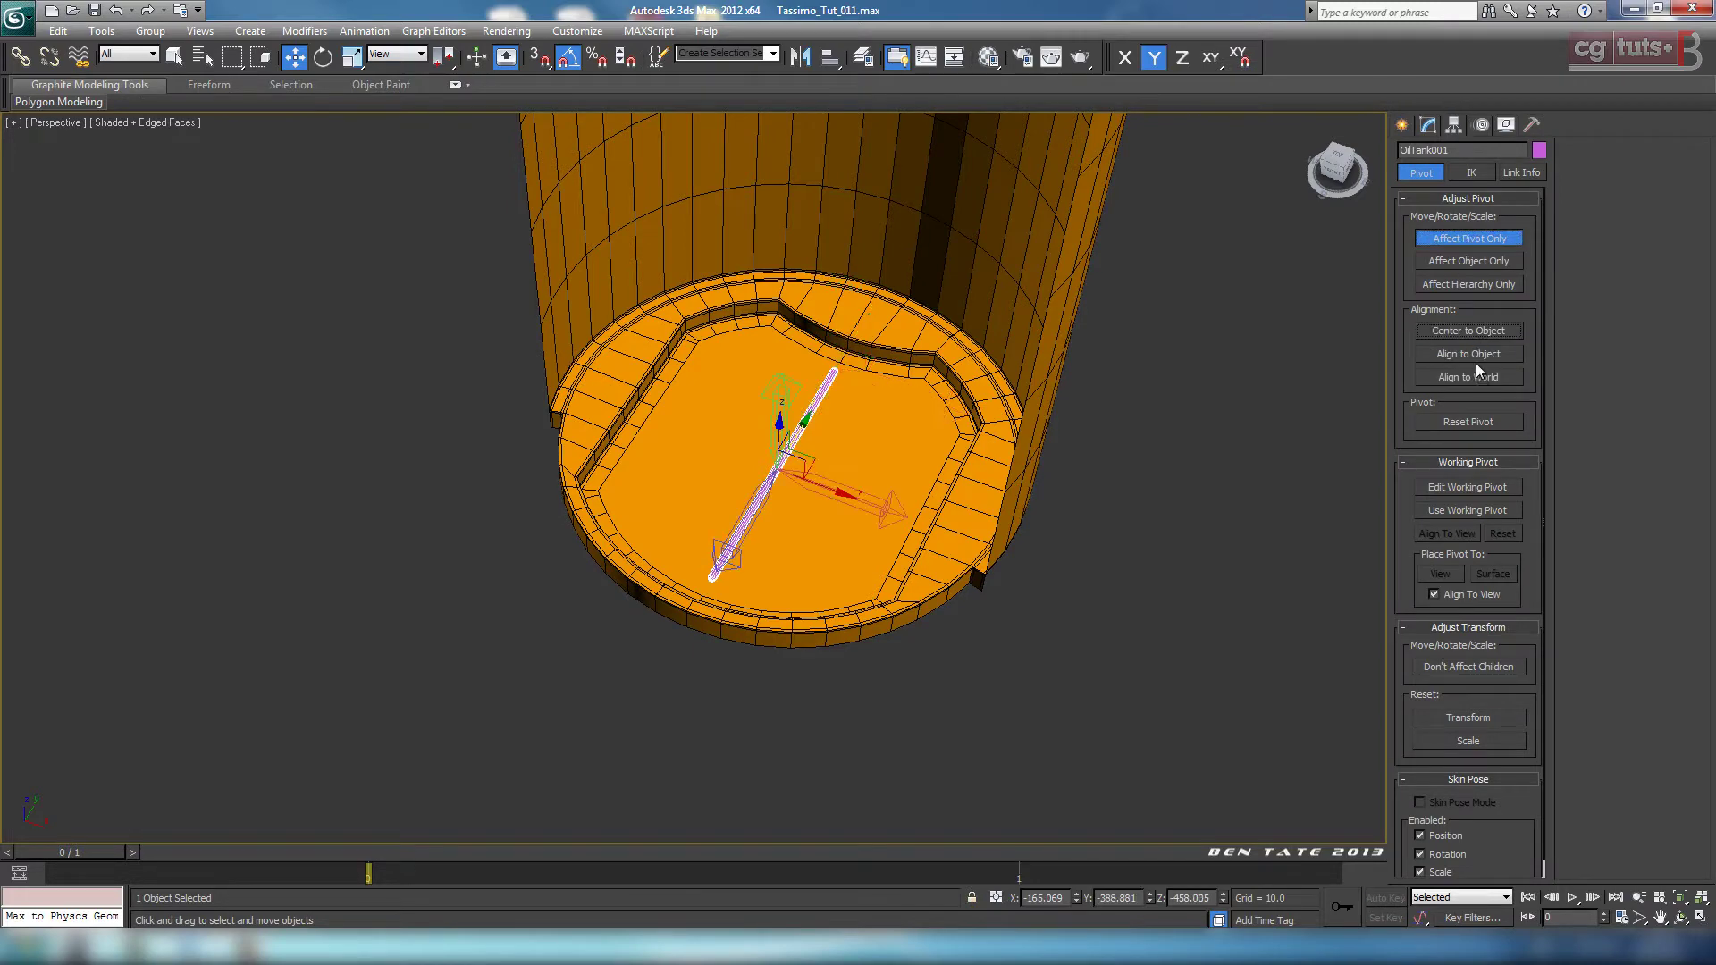
left_click(1466, 243)
Step: Following the reference photo, clone the rib along X in the shaded top view as two copies spaced about 53 units apart
middle_click_drag(982, 393, 977, 406)
key("alt+w")
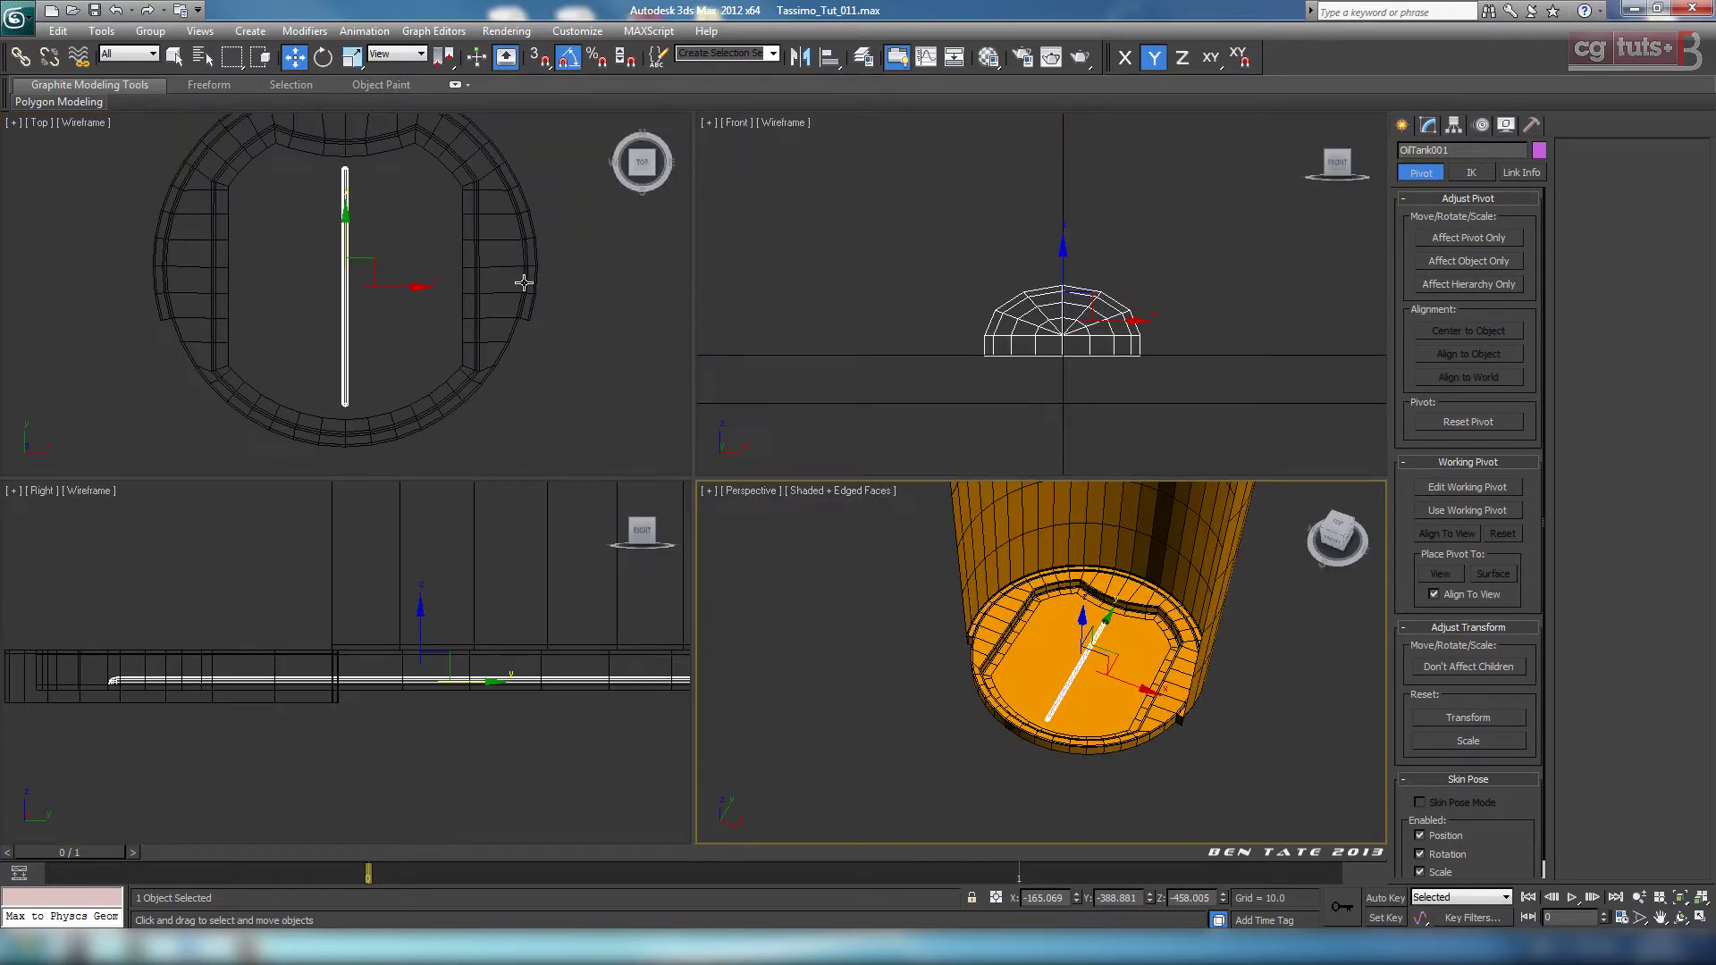
middle_click(525, 282)
key("alt+w")
middle_click_drag(599, 312, 665, 350)
middle_click_drag(802, 427, 792, 425)
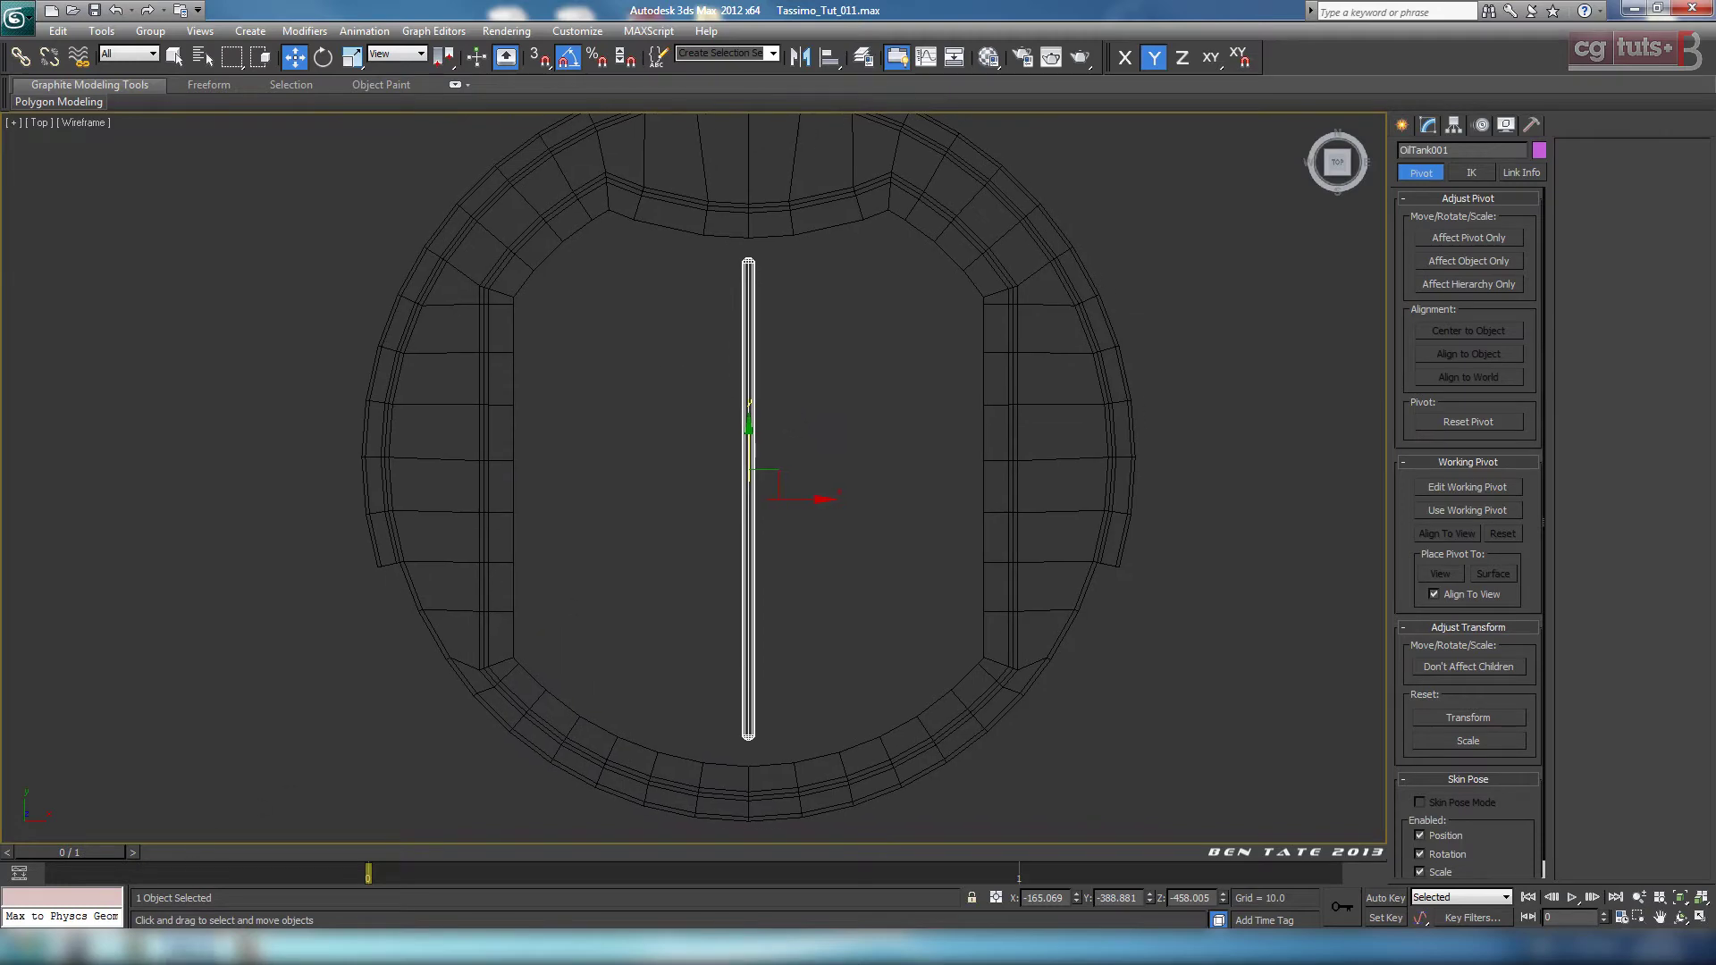
left_click(191, 947)
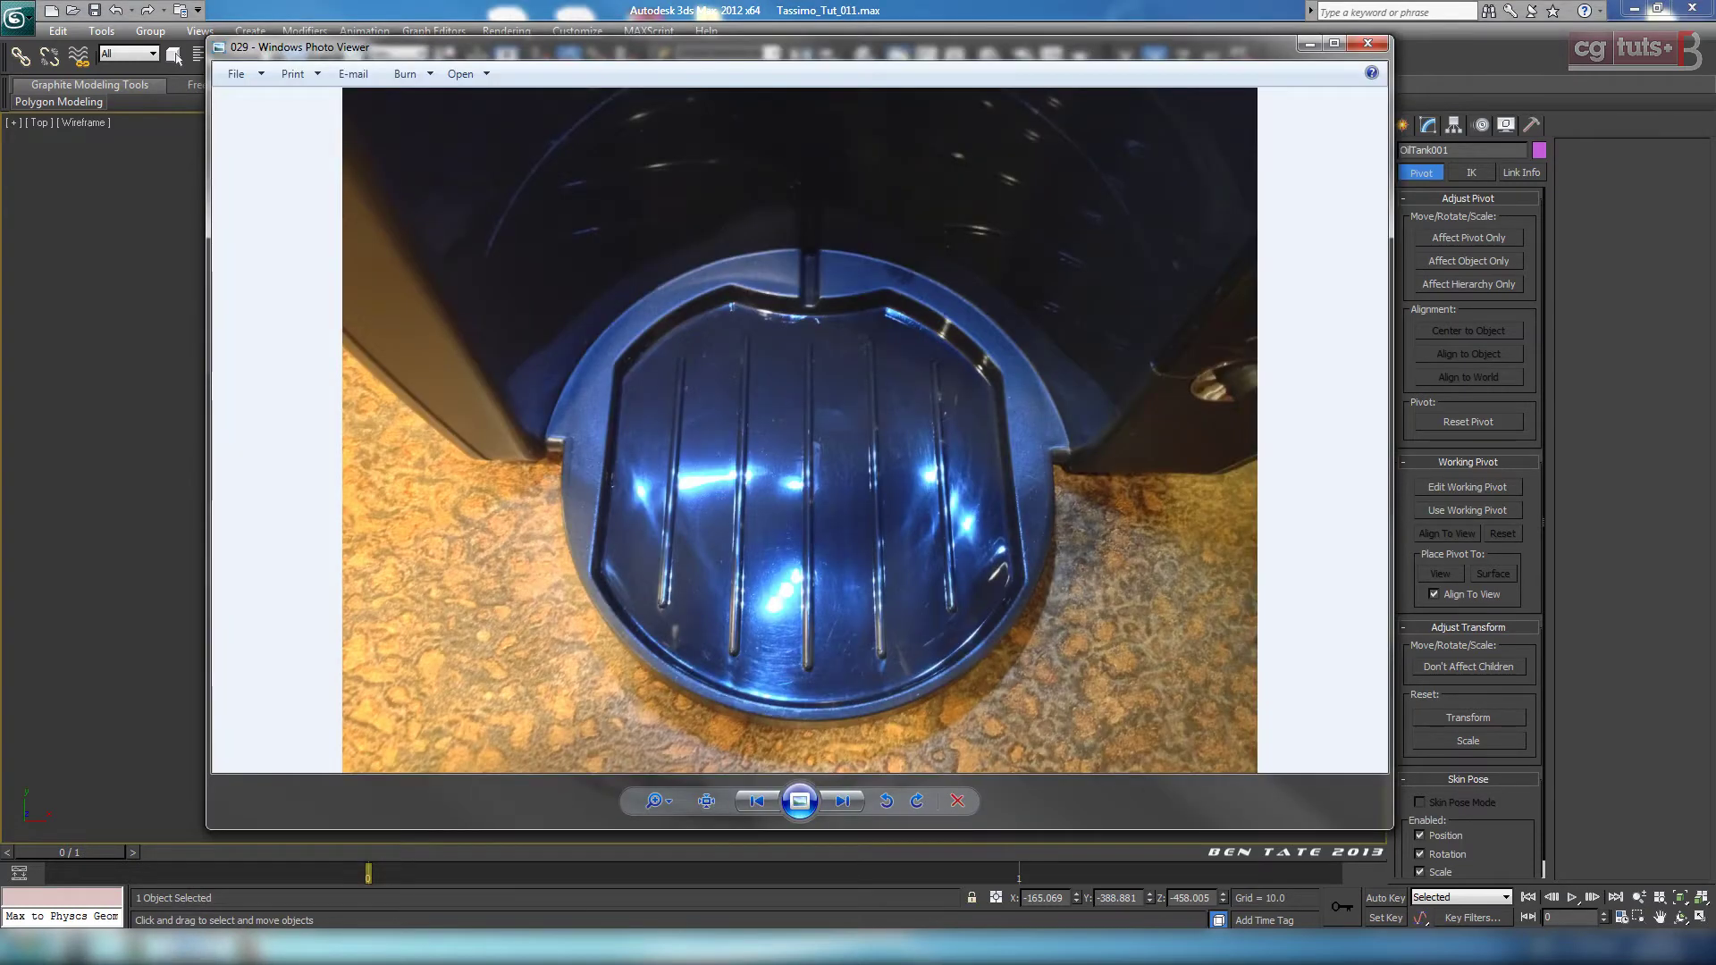
left_click(191, 947)
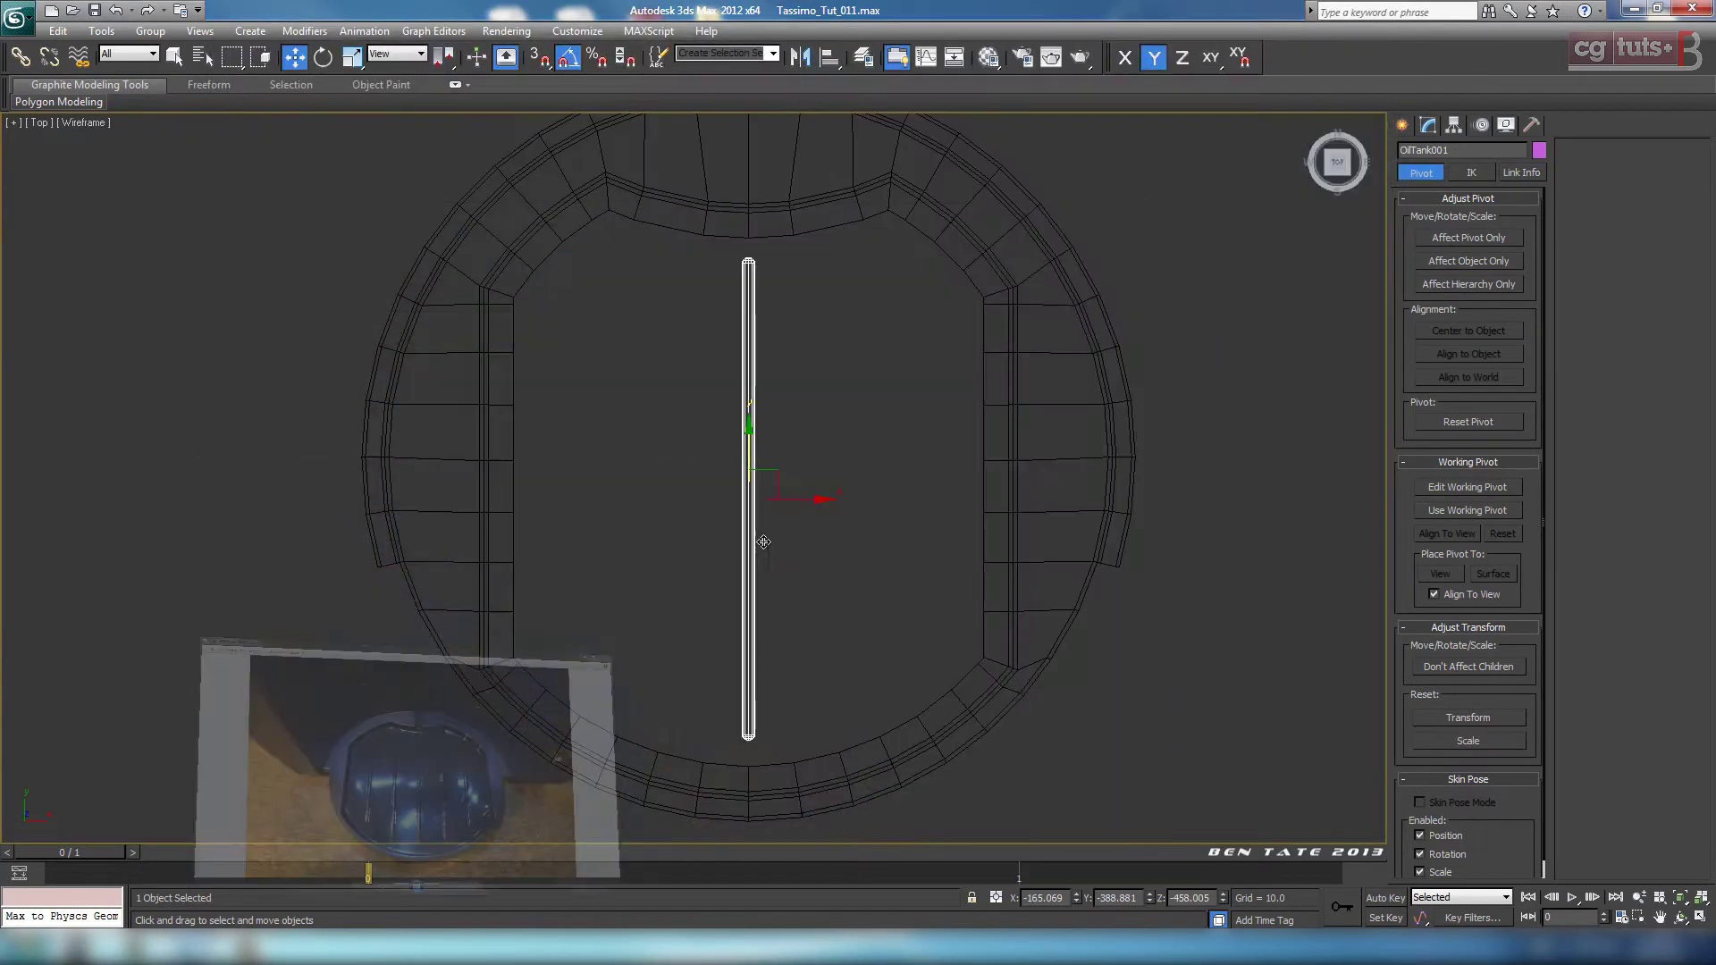
middle_click_drag(749, 530, 728, 535)
key("F3")
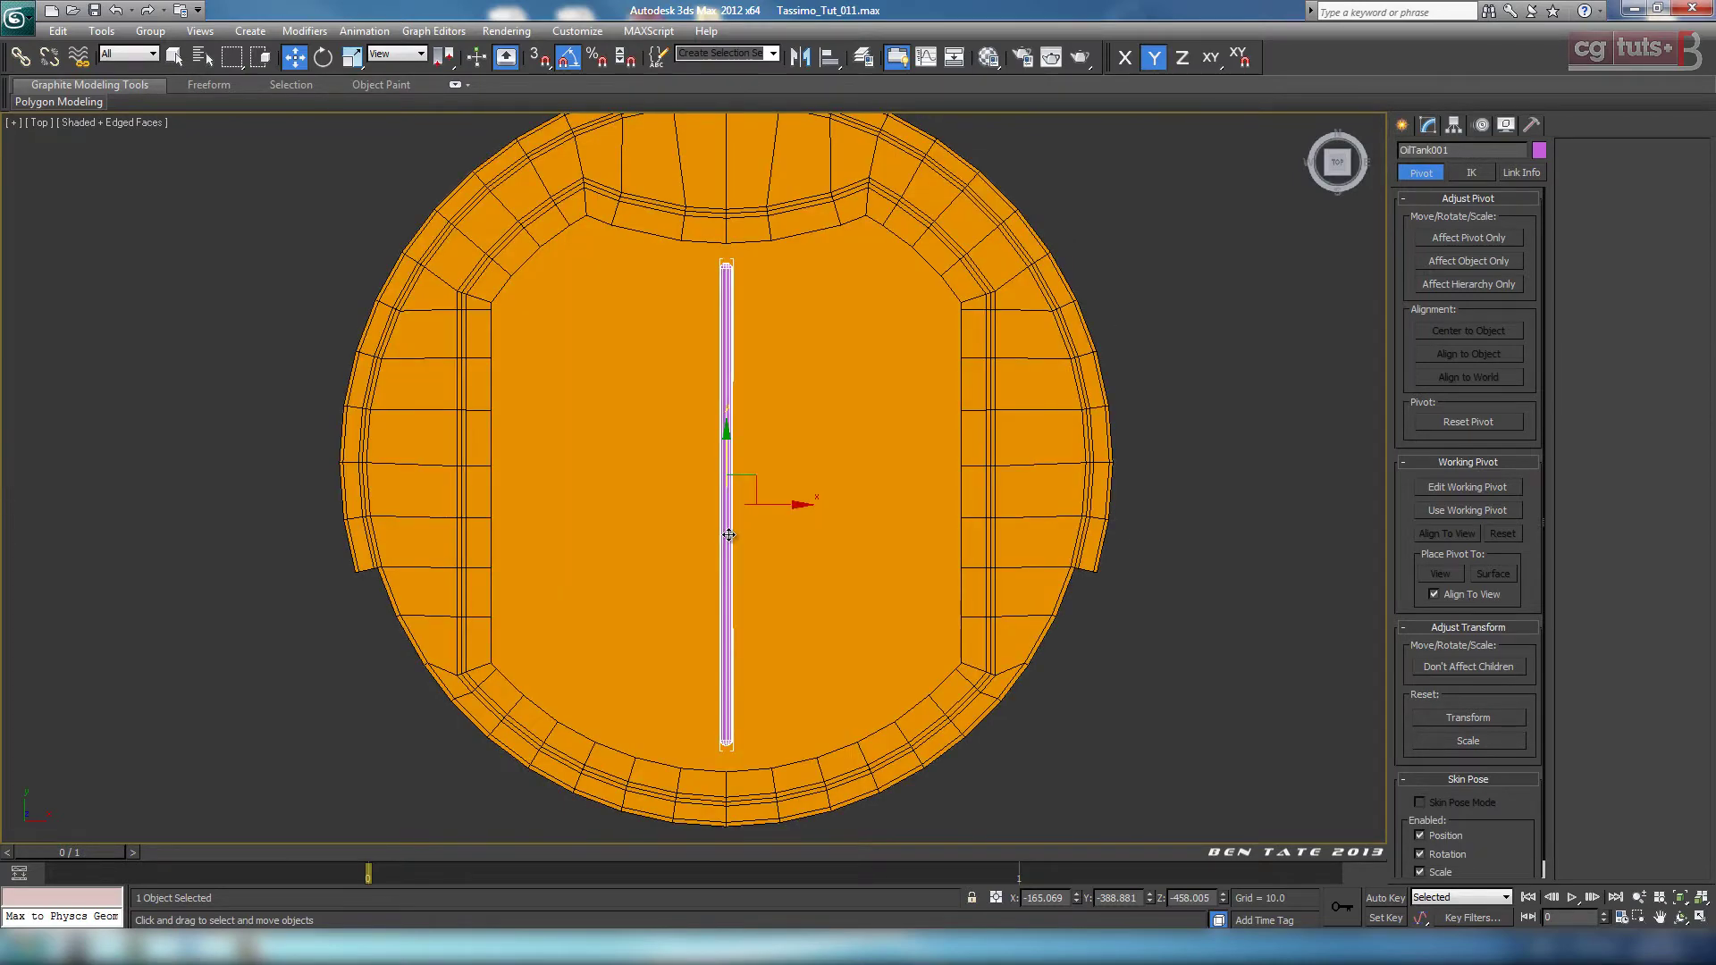
key("F4")
key("F4")
left_click_drag(783, 505, 871, 512, "shift")
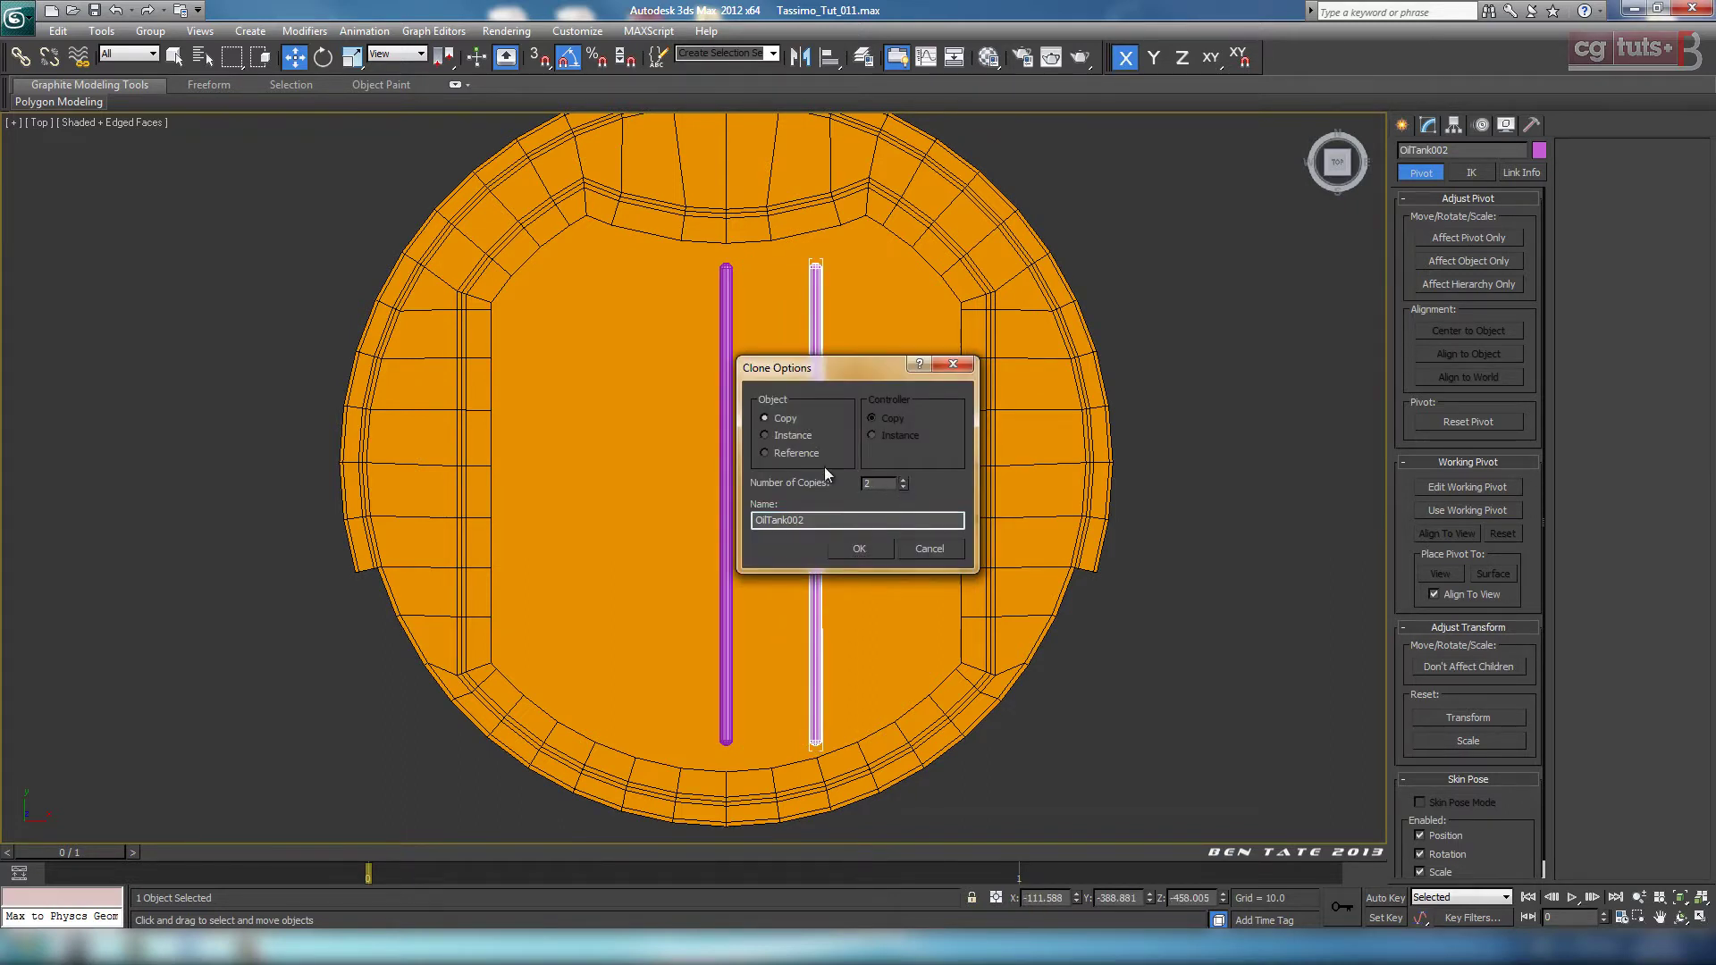
left_click(881, 543)
Step: Check the three ribs in perspective and compare their lengths with the ribs in the reference photo
middle_click_drag(1023, 634, 1003, 620)
key("alt+w")
right_click(1054, 716)
key("alt+w")
mouse_move(1054, 716)
middle_mouse_down("alt")
mouse_move(954, 736)
mouse_move(1038, 731)
mouse_move(1046, 775)
mouse_move(1040, 726)
middle_mouse_up("alt")
key("alt+w")
middle_click(465, 349)
key("alt+w")
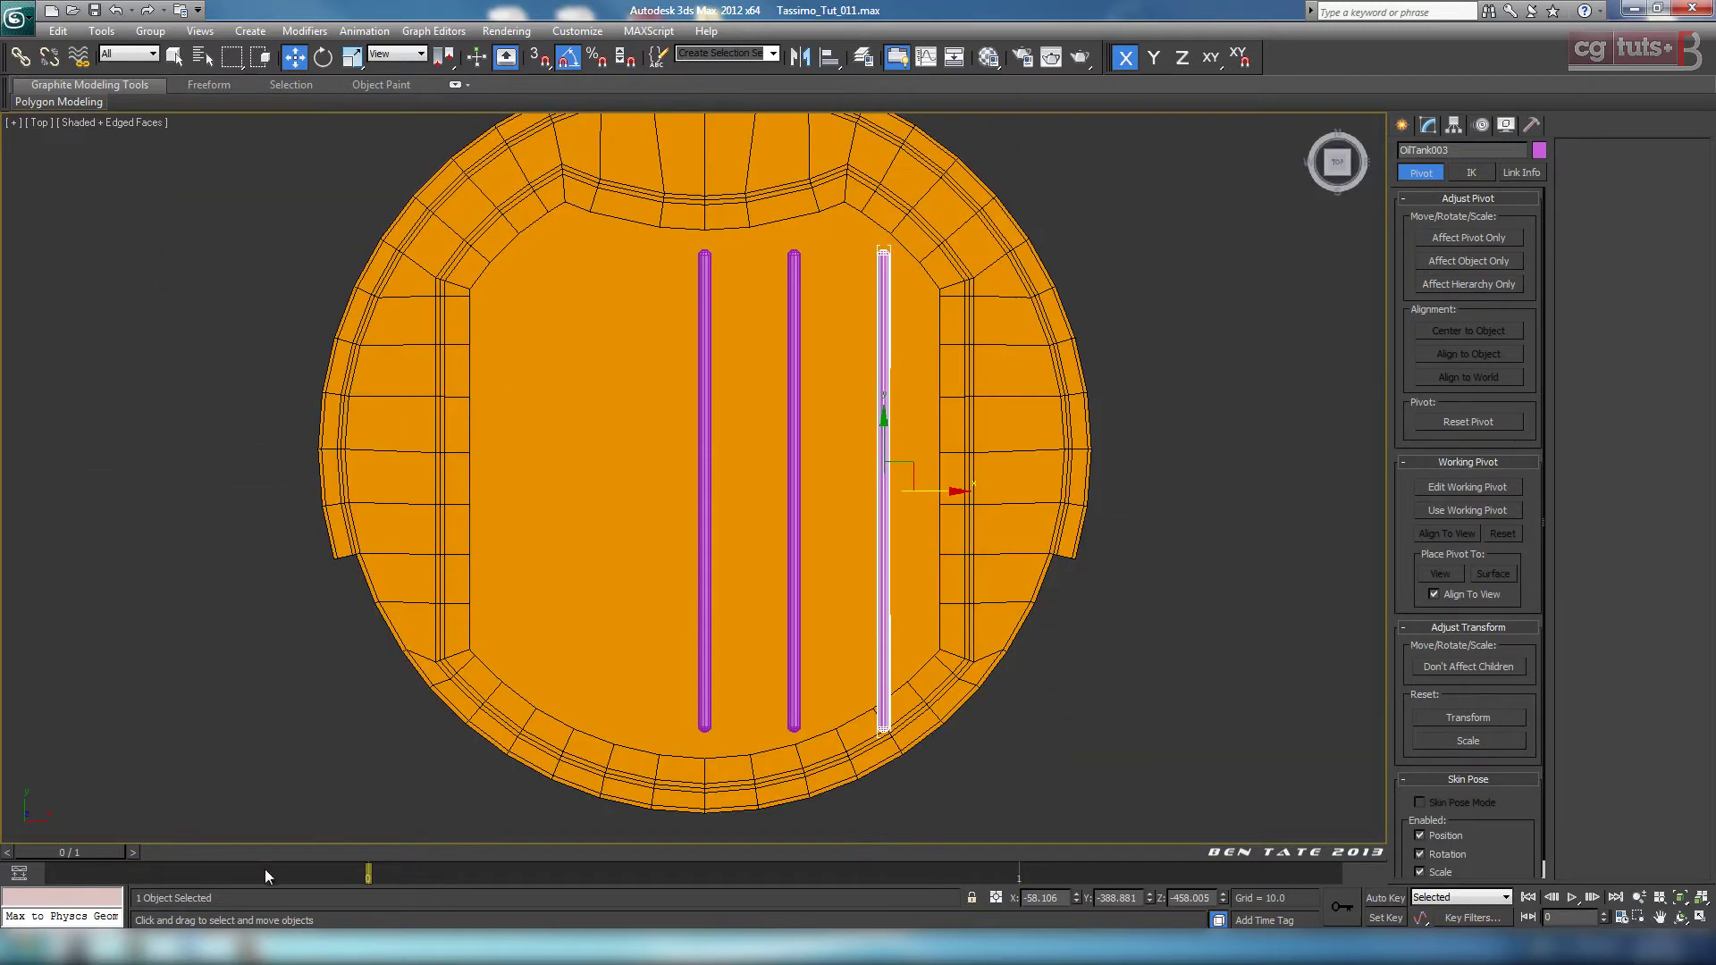
left_click(189, 945)
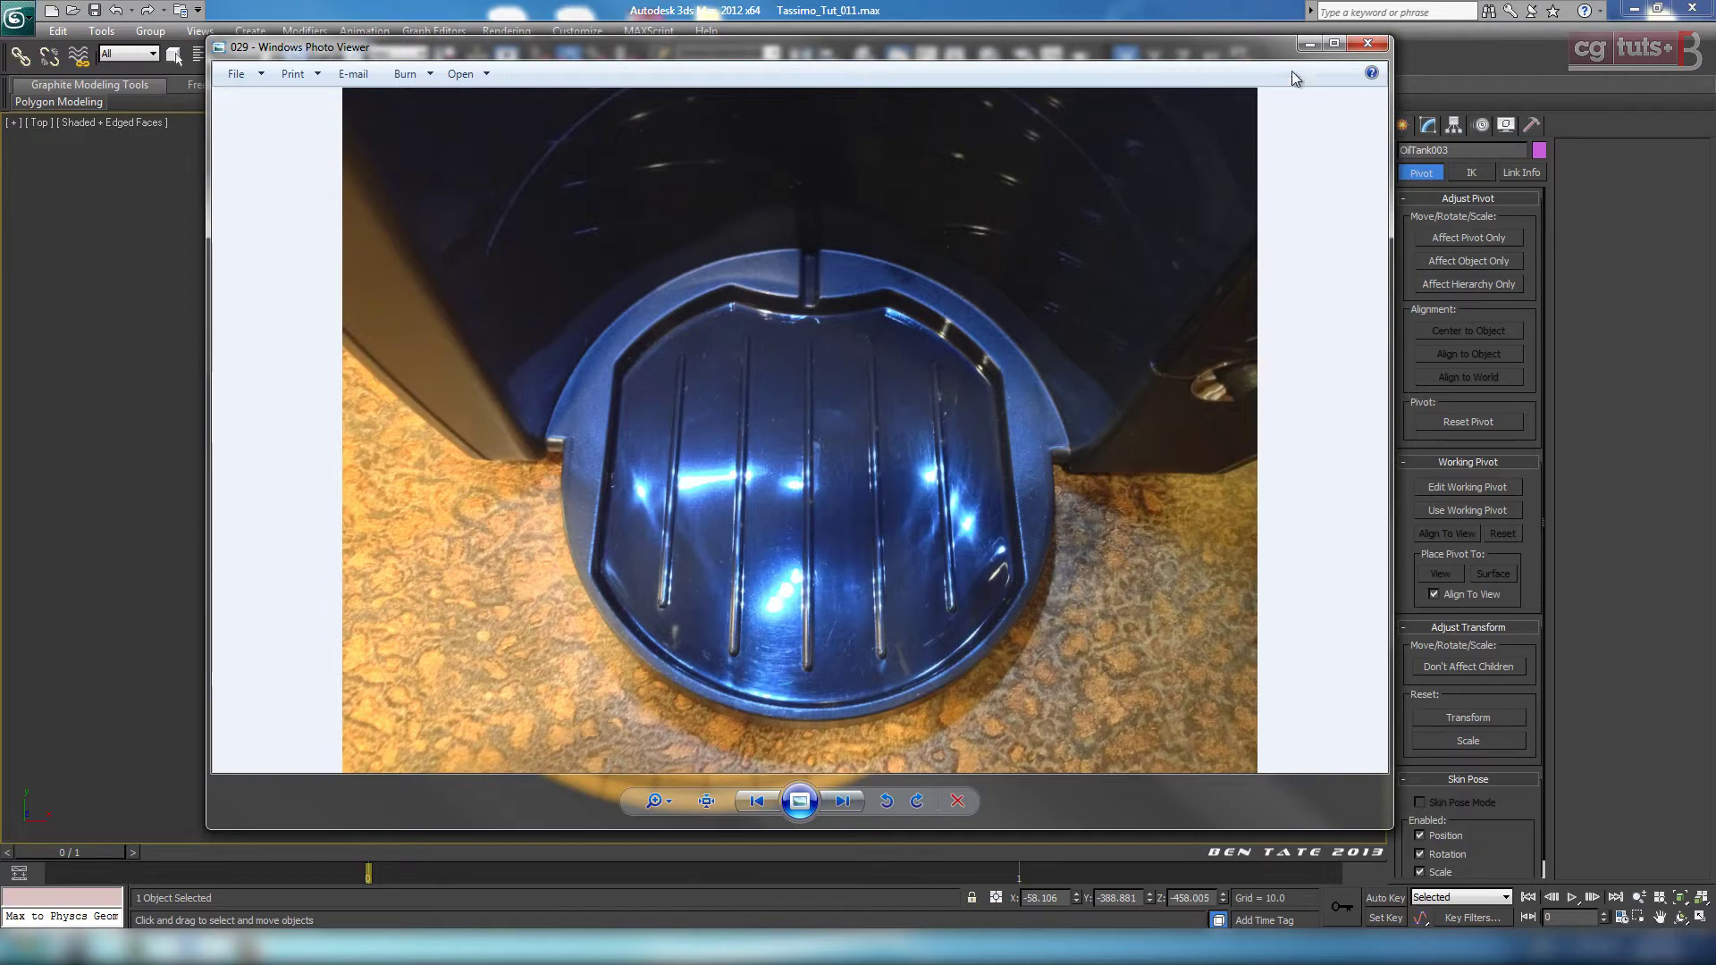
left_click(1309, 43)
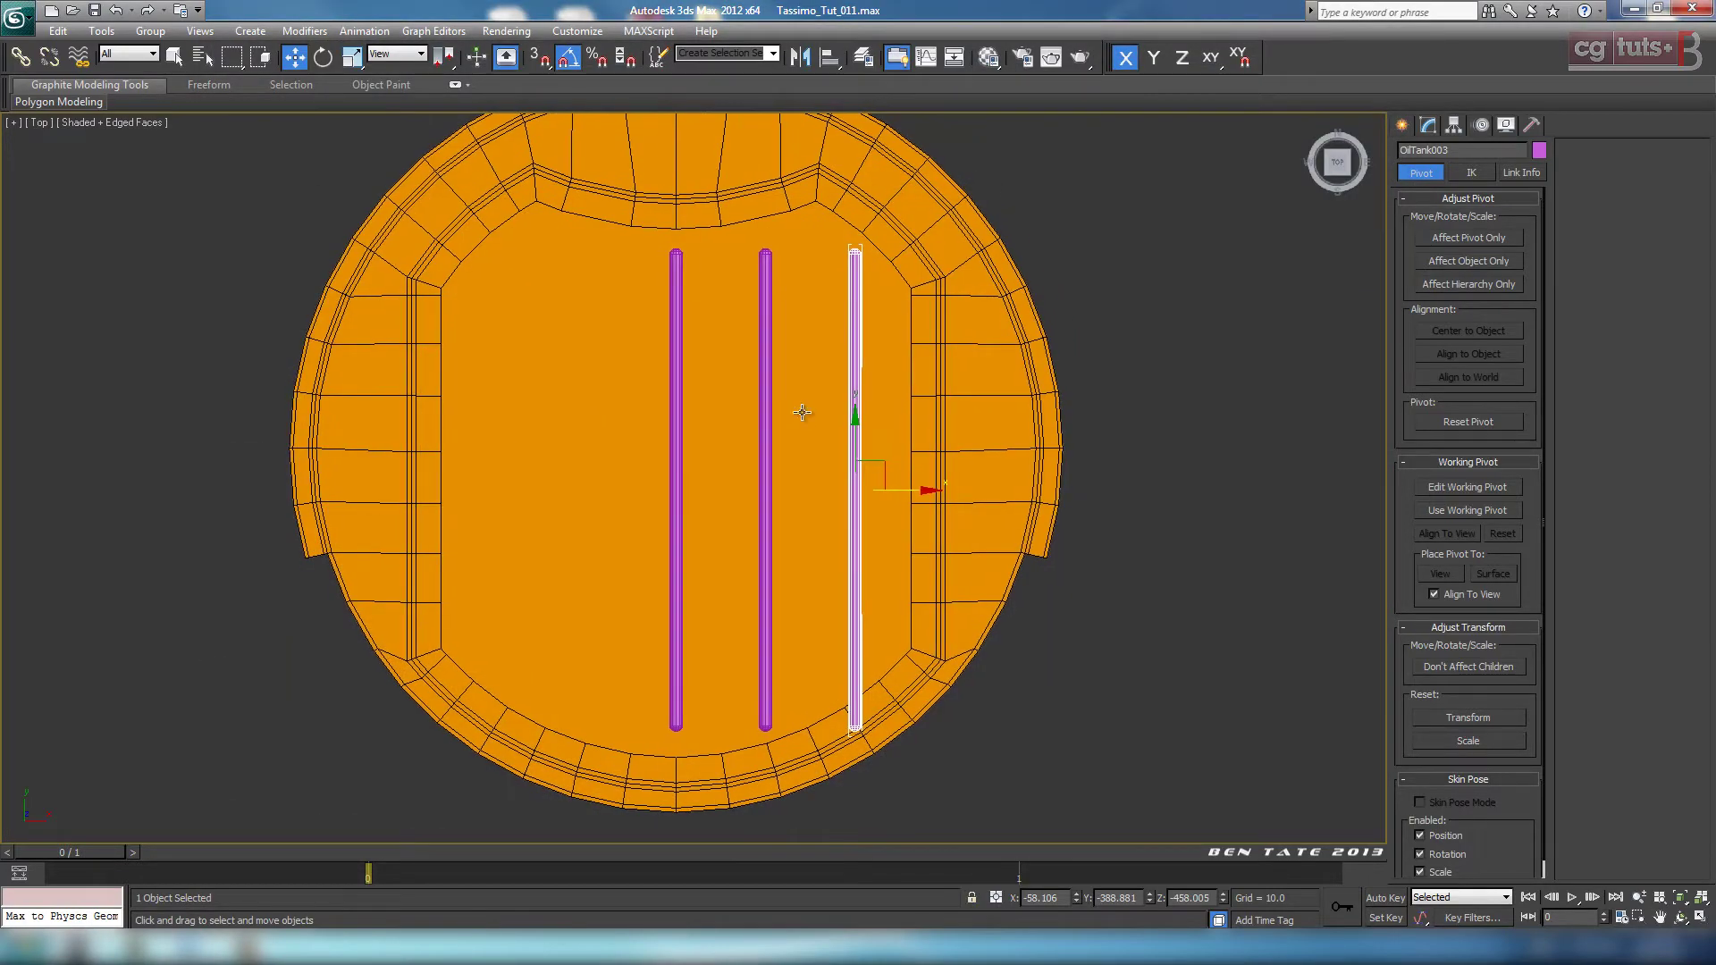
Step: Scale the first copied rib slightly longer along Y and shorten the outer copy to about 74% of its length
left_click(352, 57)
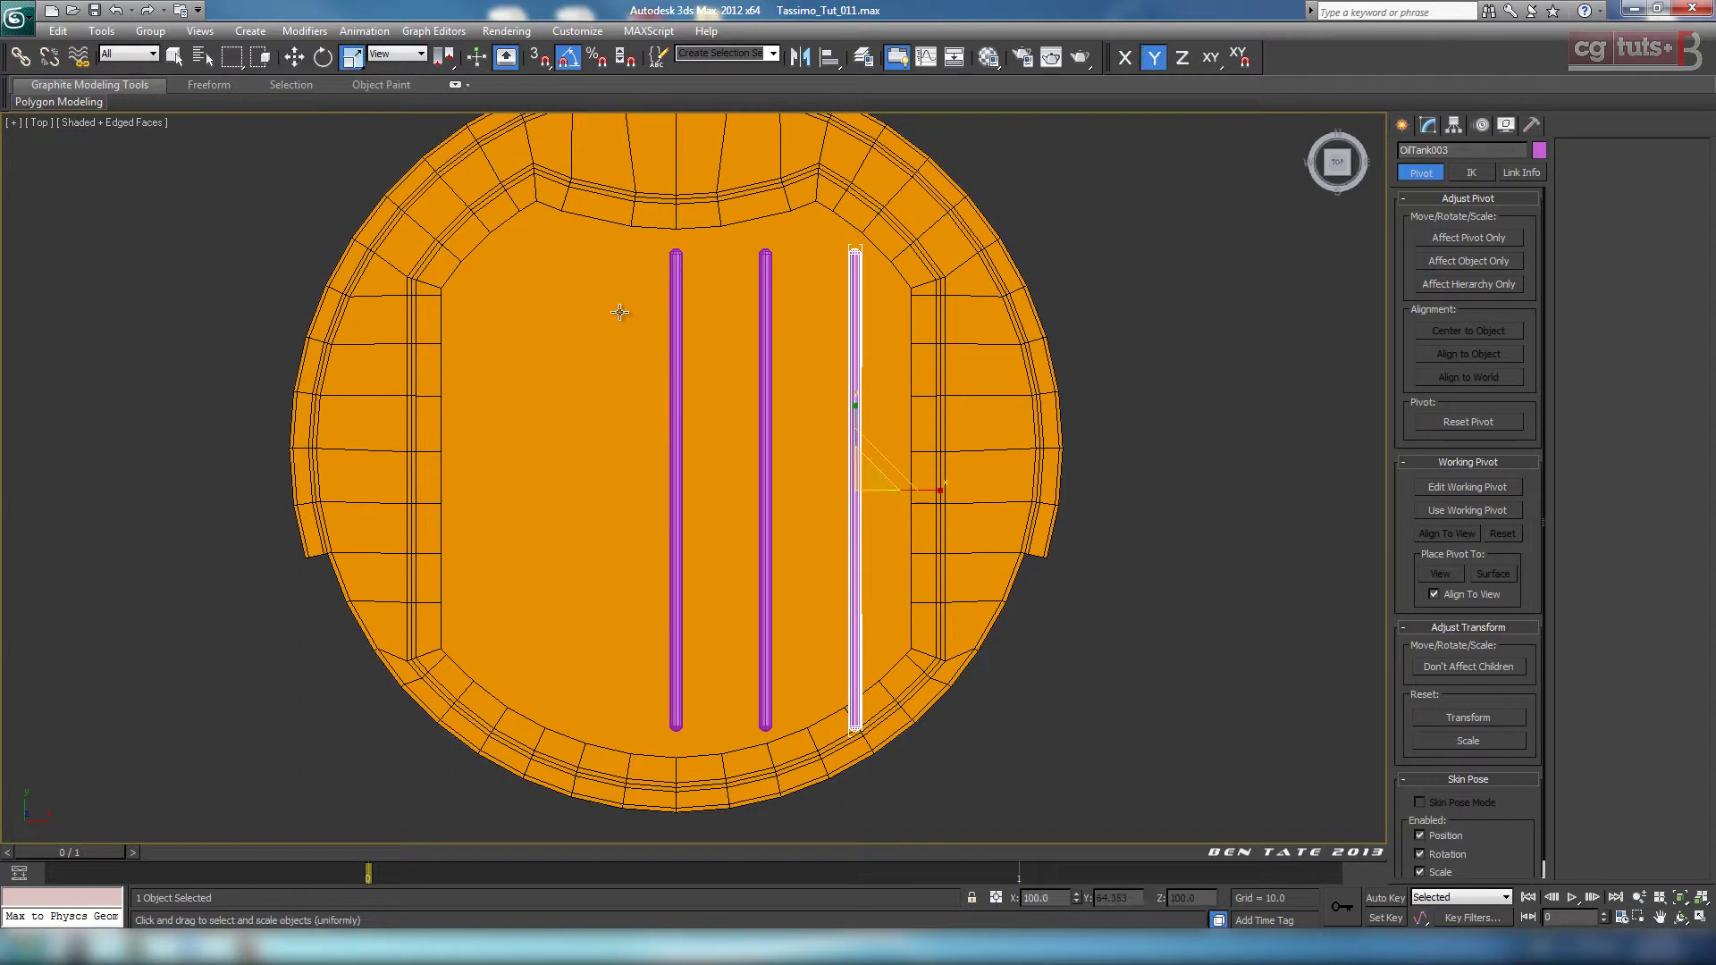
left_click(764, 382)
left_click_drag(766, 412, 857, 433)
left_click(854, 400)
Step: Examine the proportions of the rescaled ribs on the tray from several angles in perspective
key("alt+w")
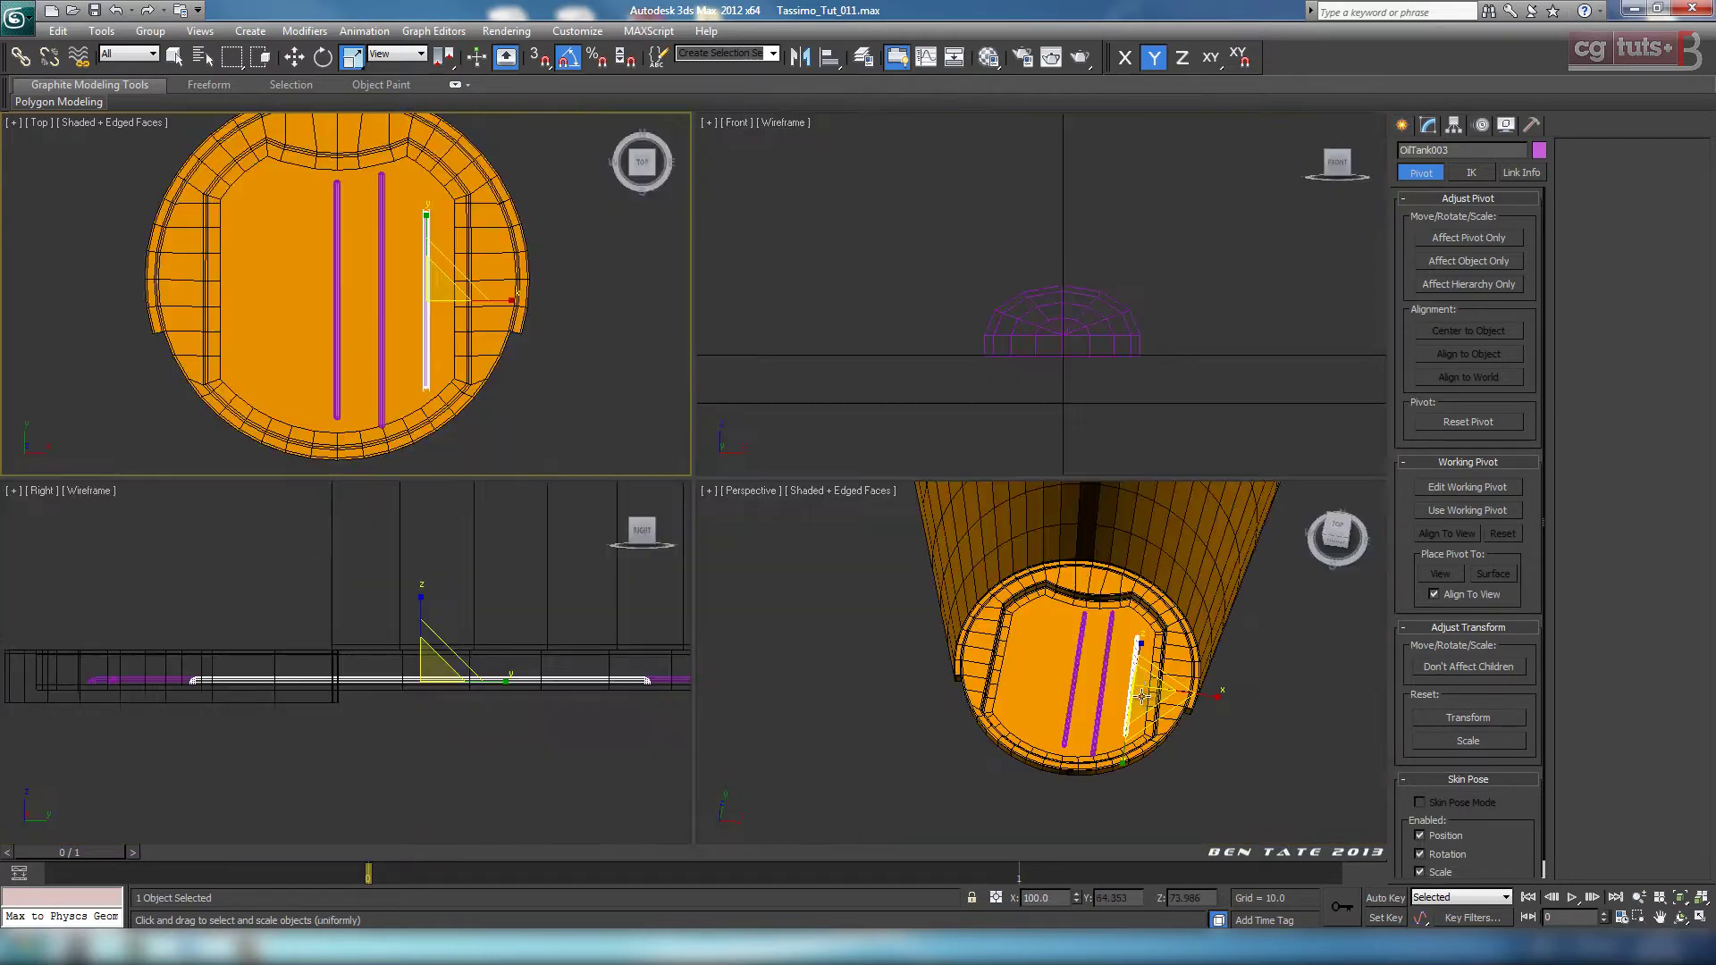
right_click(1217, 688)
key("alt+w")
left_click(1079, 677)
mouse_move(1079, 677)
middle_mouse_down("alt")
mouse_move(1017, 659)
mouse_move(856, 529)
mouse_move(876, 614)
mouse_move(870, 595)
middle_mouse_up("alt")
key("F4")
key("alt+w")
right_click(516, 376)
key("alt+w")
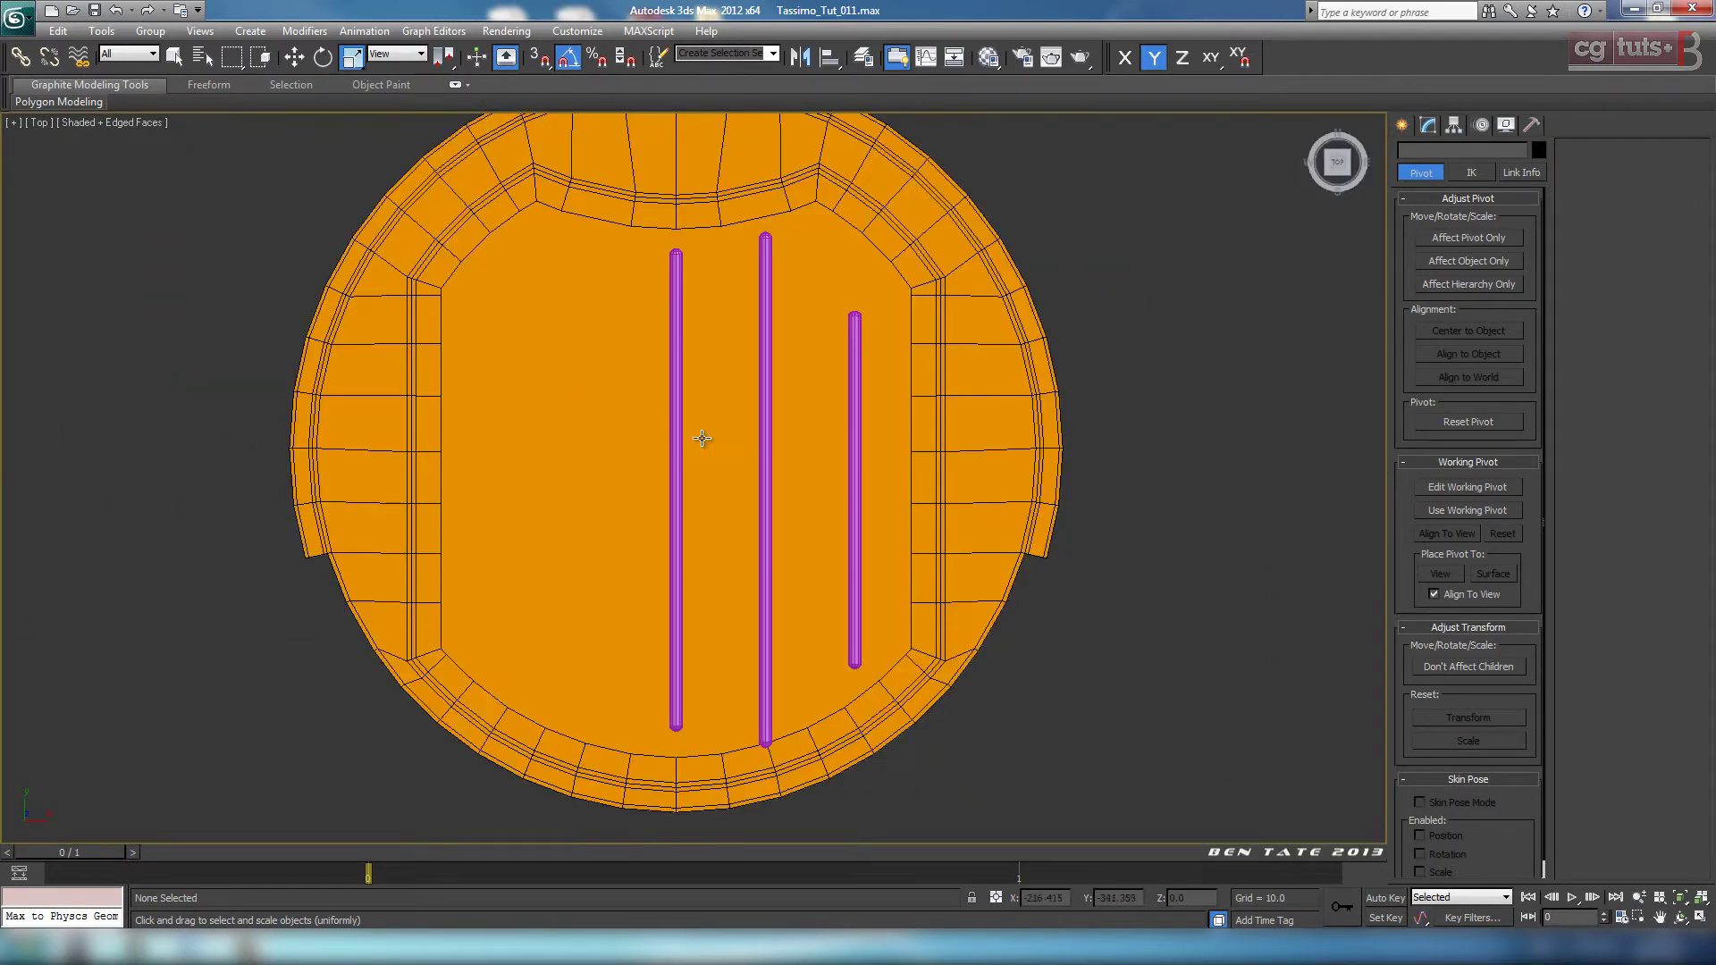
Step: Select the two copied ribs without the centre rib and move them slightly along Y toward the tray's back edge
mouse_move(739, 435)
middle_mouse_down()
mouse_move(766, 398)
mouse_move(765, 443)
middle_mouse_up()
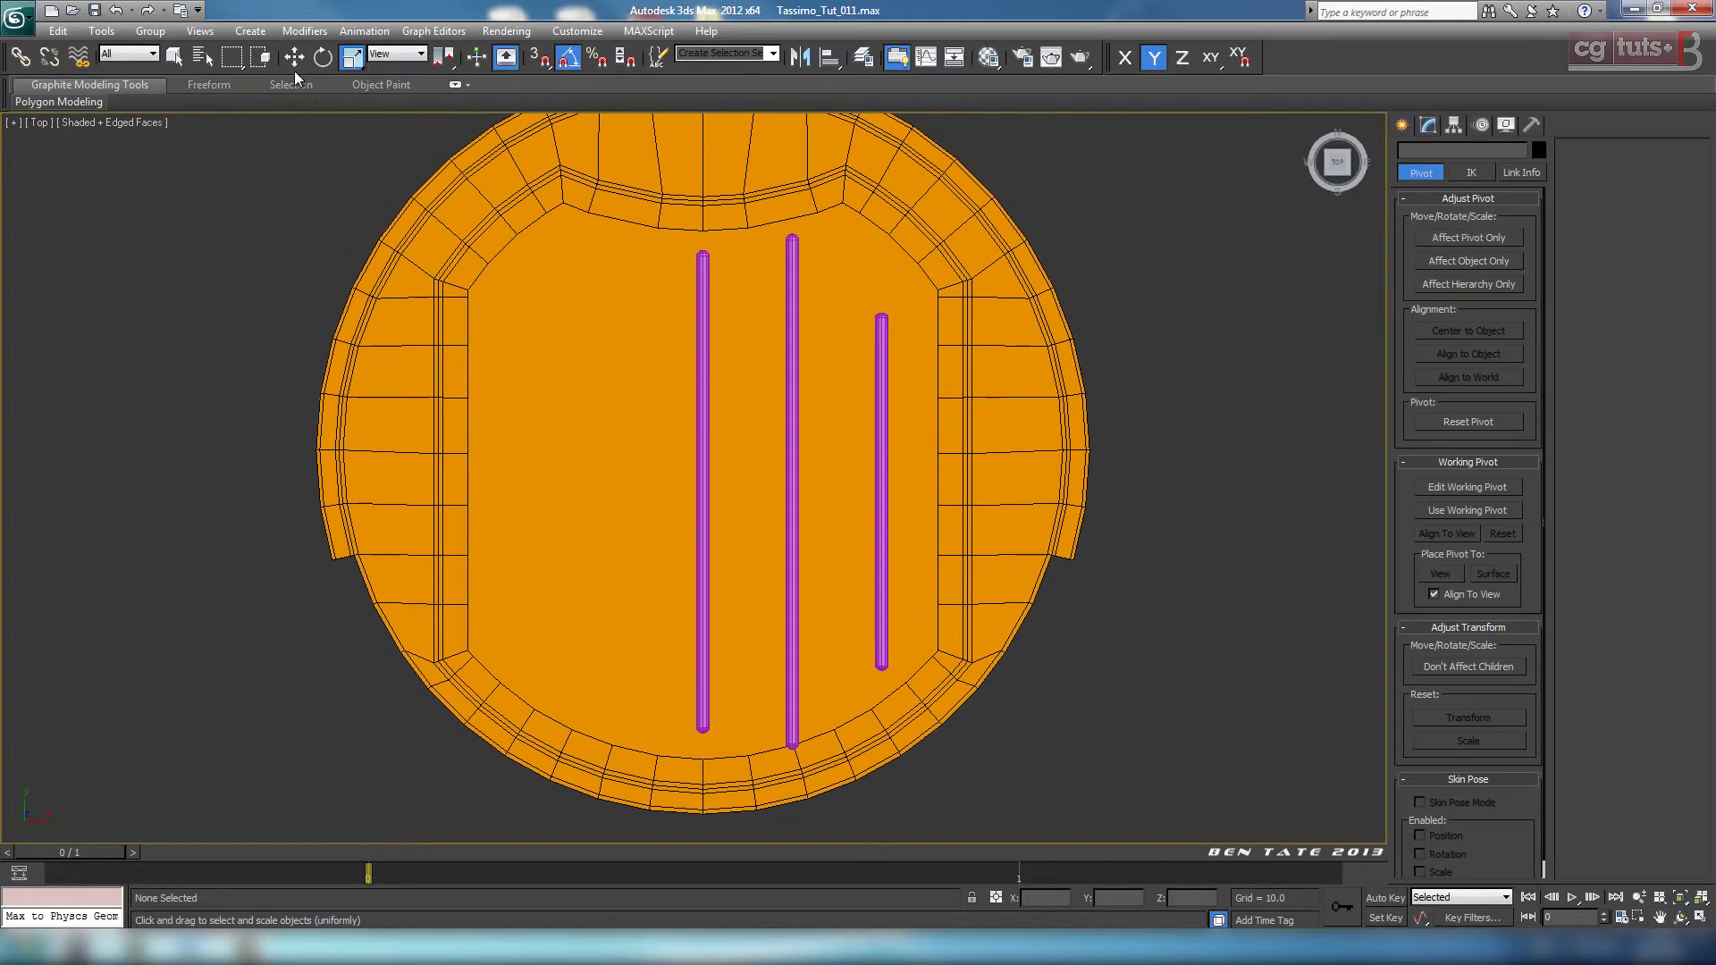
key("w")
left_click(796, 505)
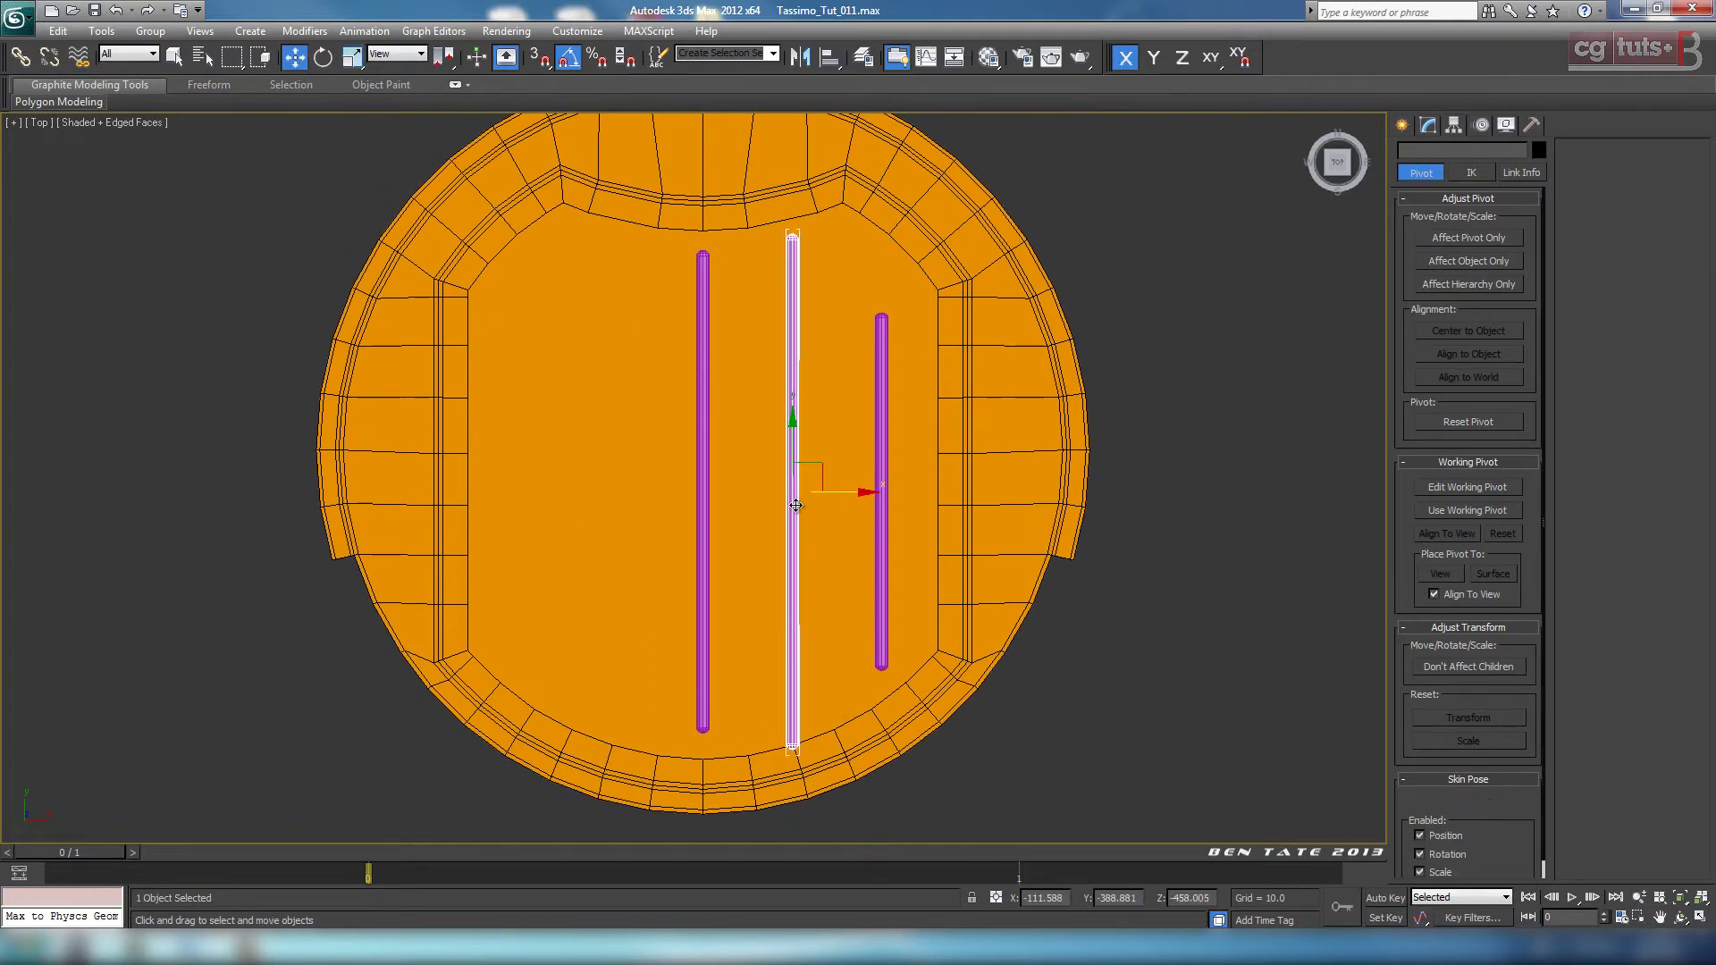
left_click(881, 493, "ctrl")
left_click(702, 477, "ctrl")
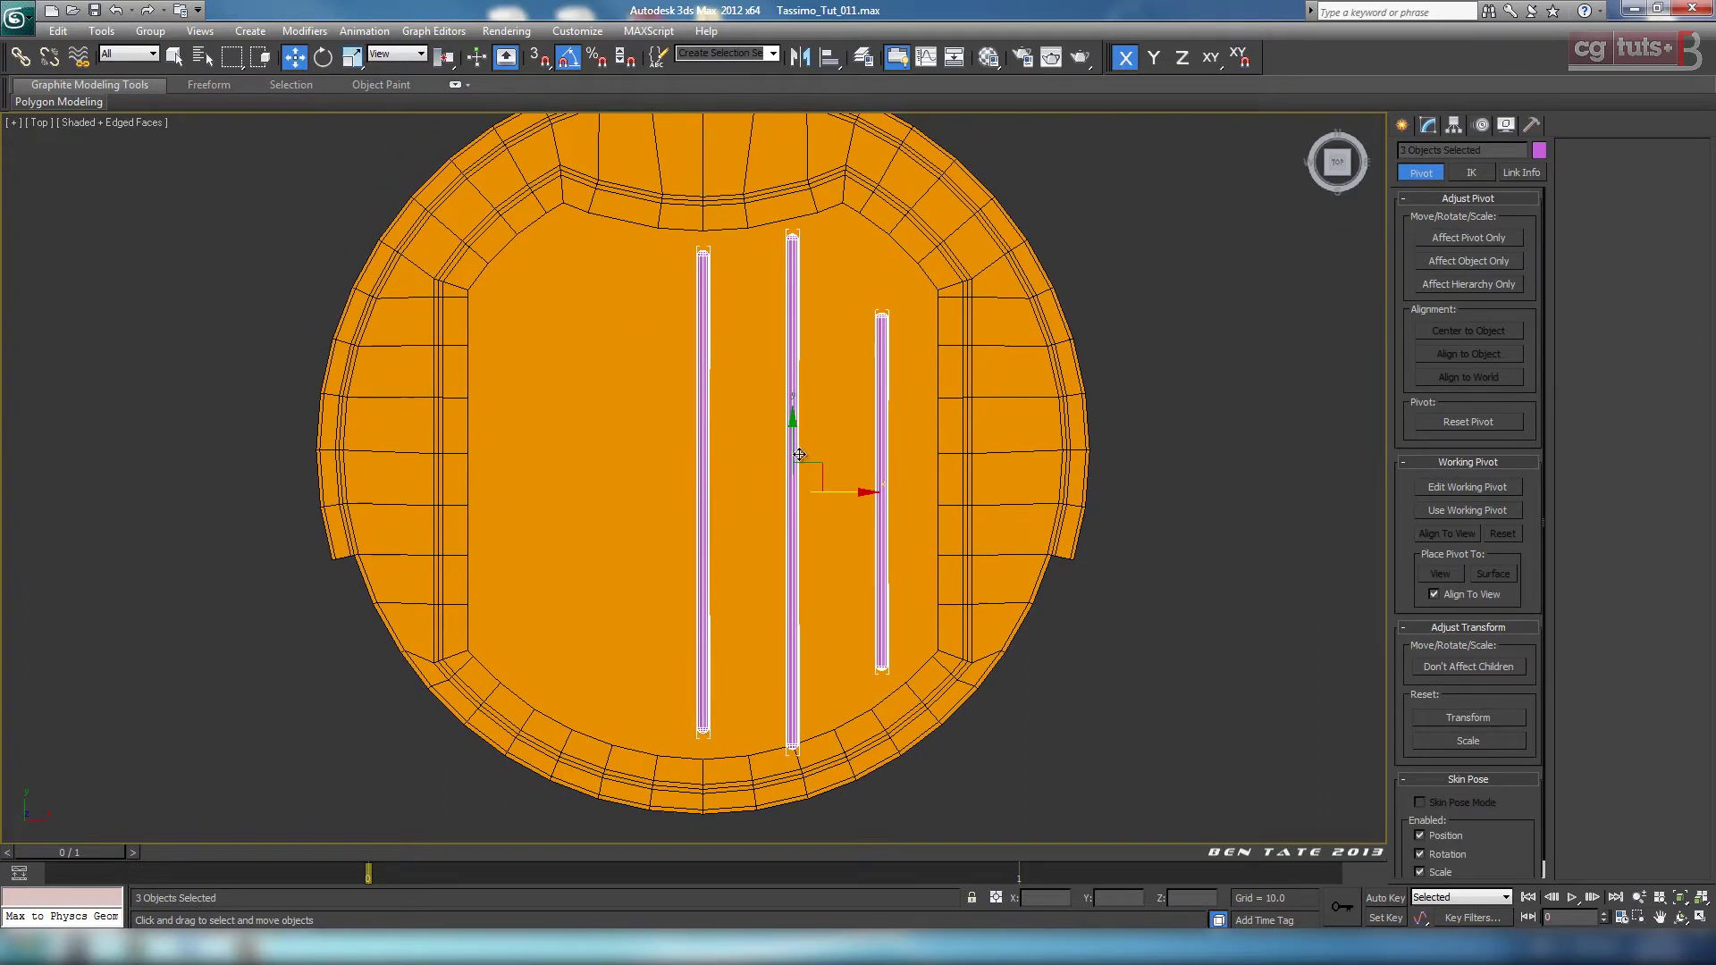
left_click(700, 458, "alt")
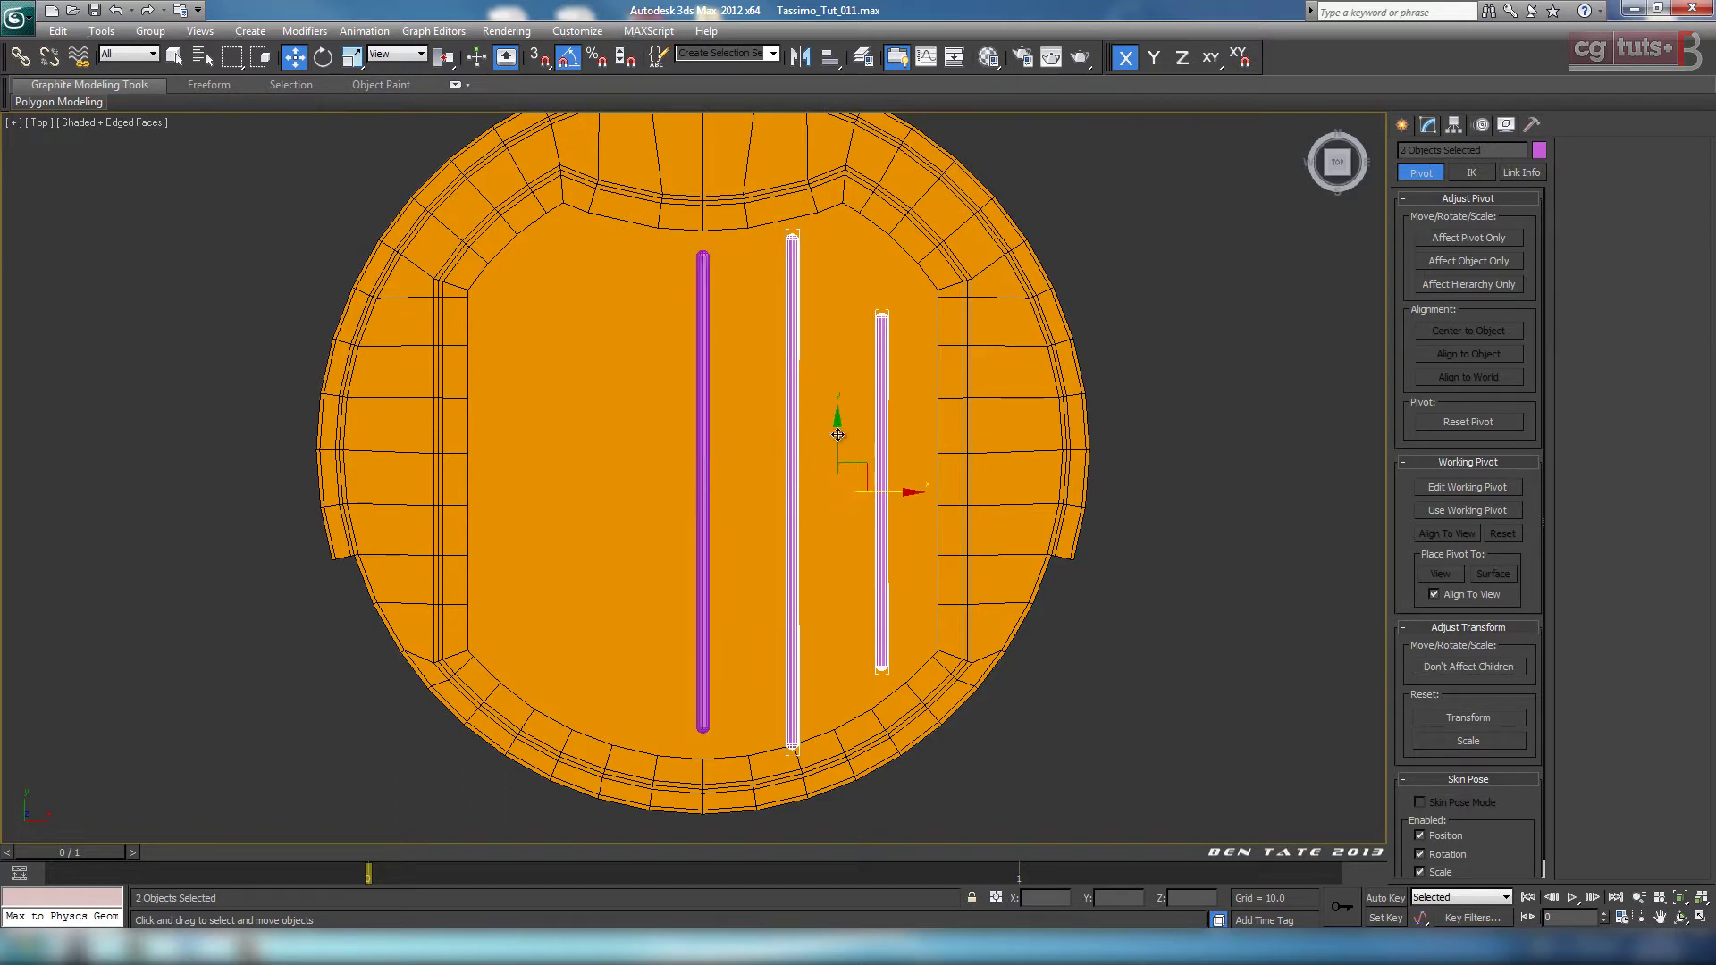
left_click_drag(837, 438, 837, 422)
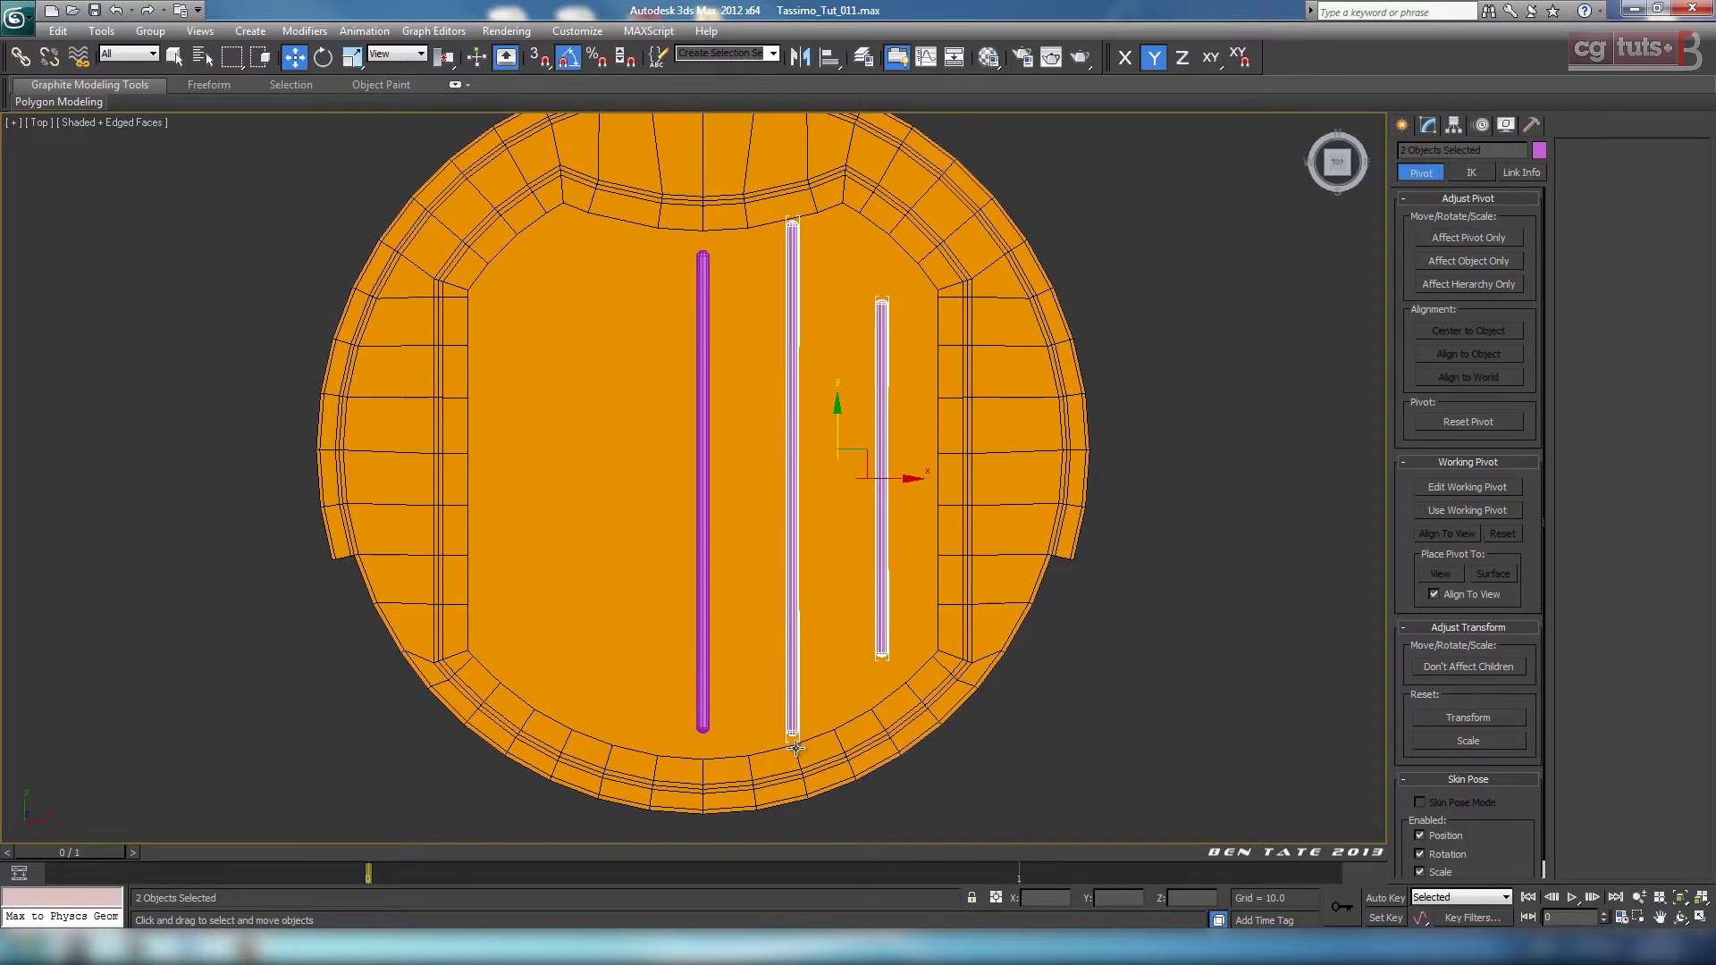
middle_click_drag(842, 640, 840, 643)
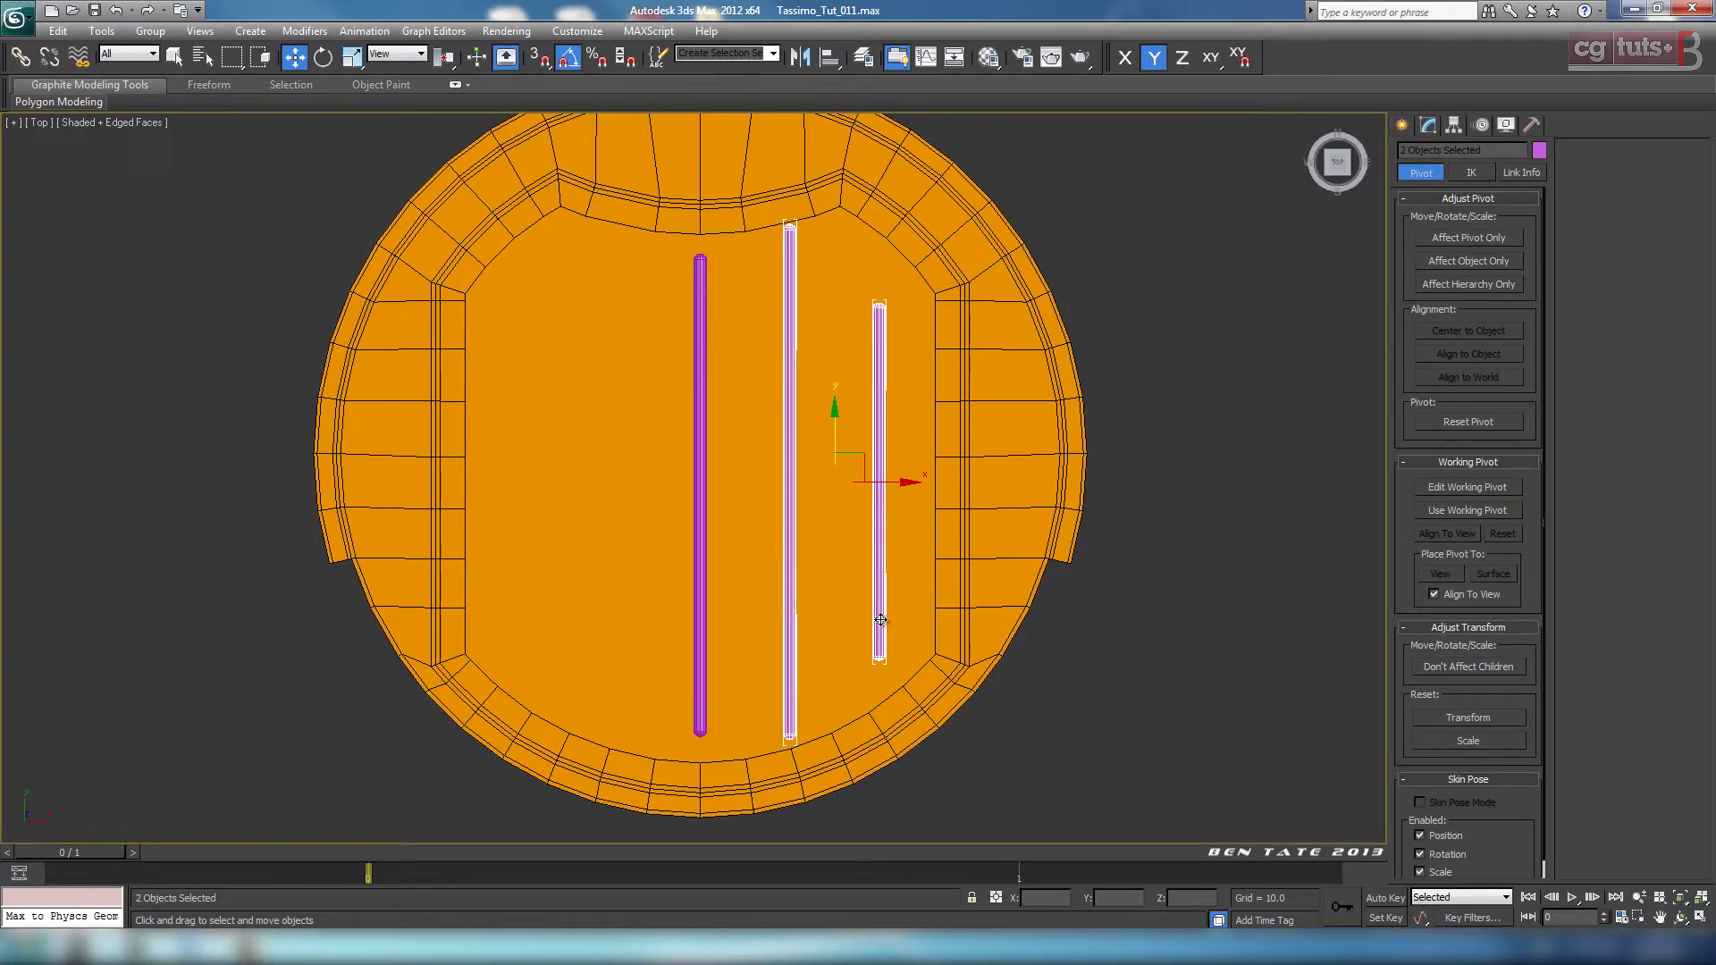
Step: Move the outer copied rib slightly along Y toward the tray's back edge and check the three ribs in perspective
left_click(880, 616)
left_click_drag(879, 425, 880, 416)
key("alt+w")
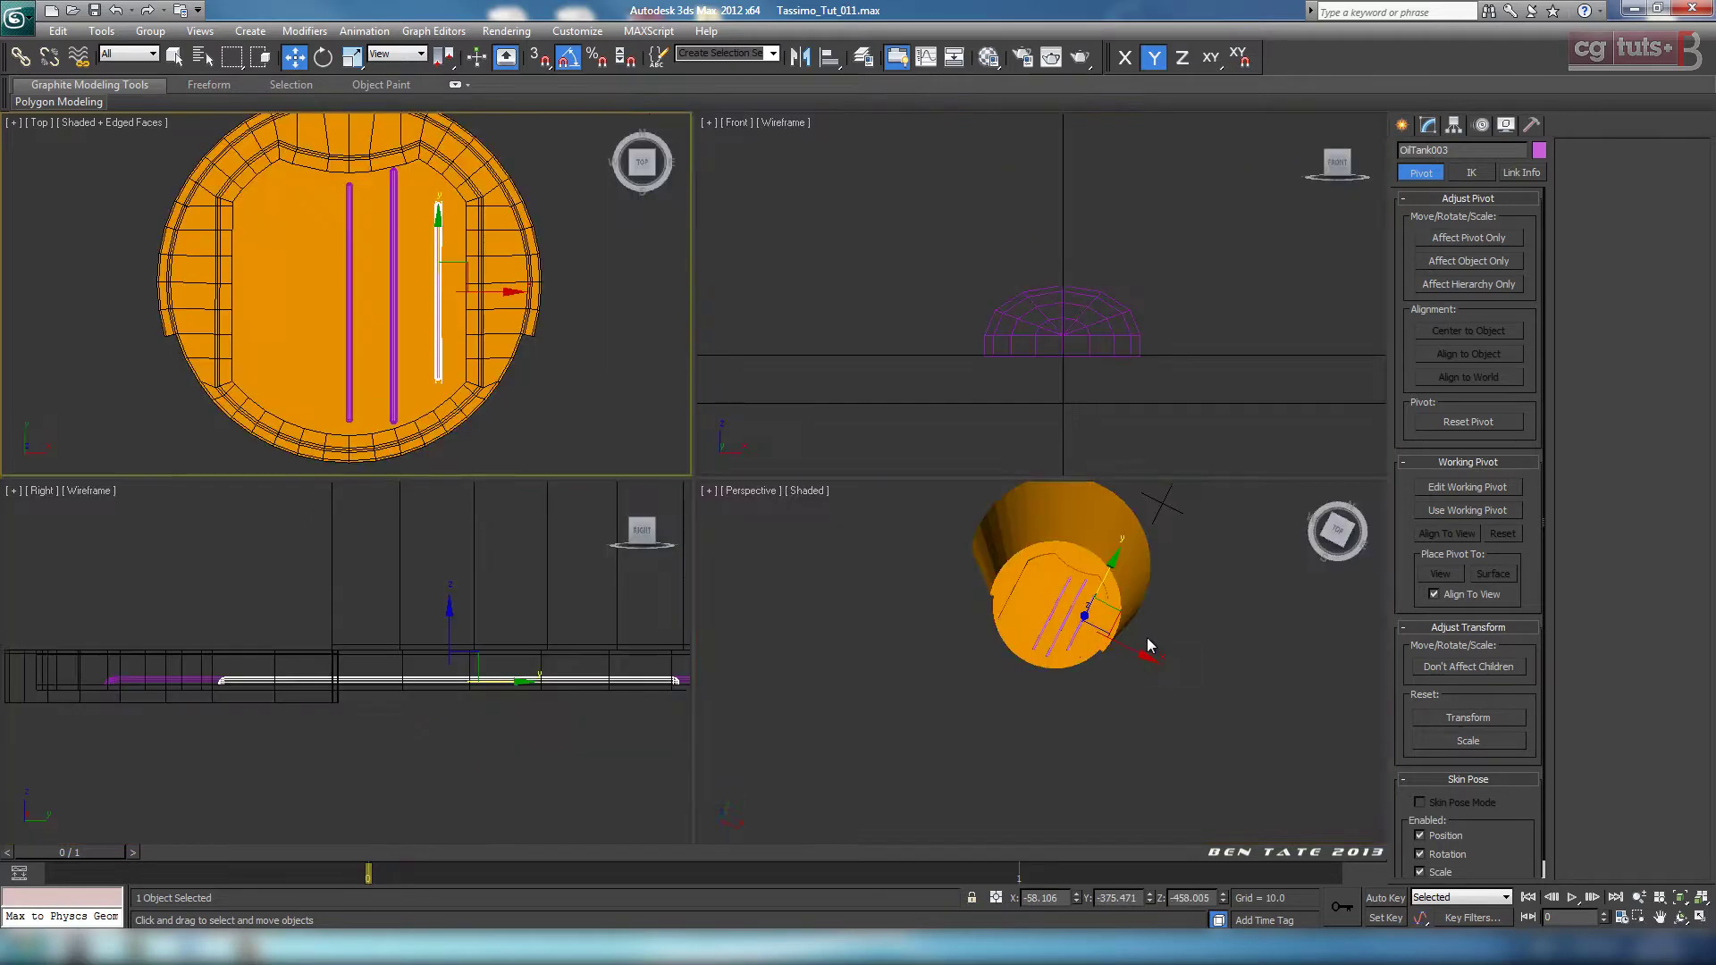
right_click(1146, 636)
key("alt+w")
left_click(1111, 638)
middle_click_drag(981, 608, 888, 662, "alt")
scroll(1000, 554, "up", 5)
key("alt+w")
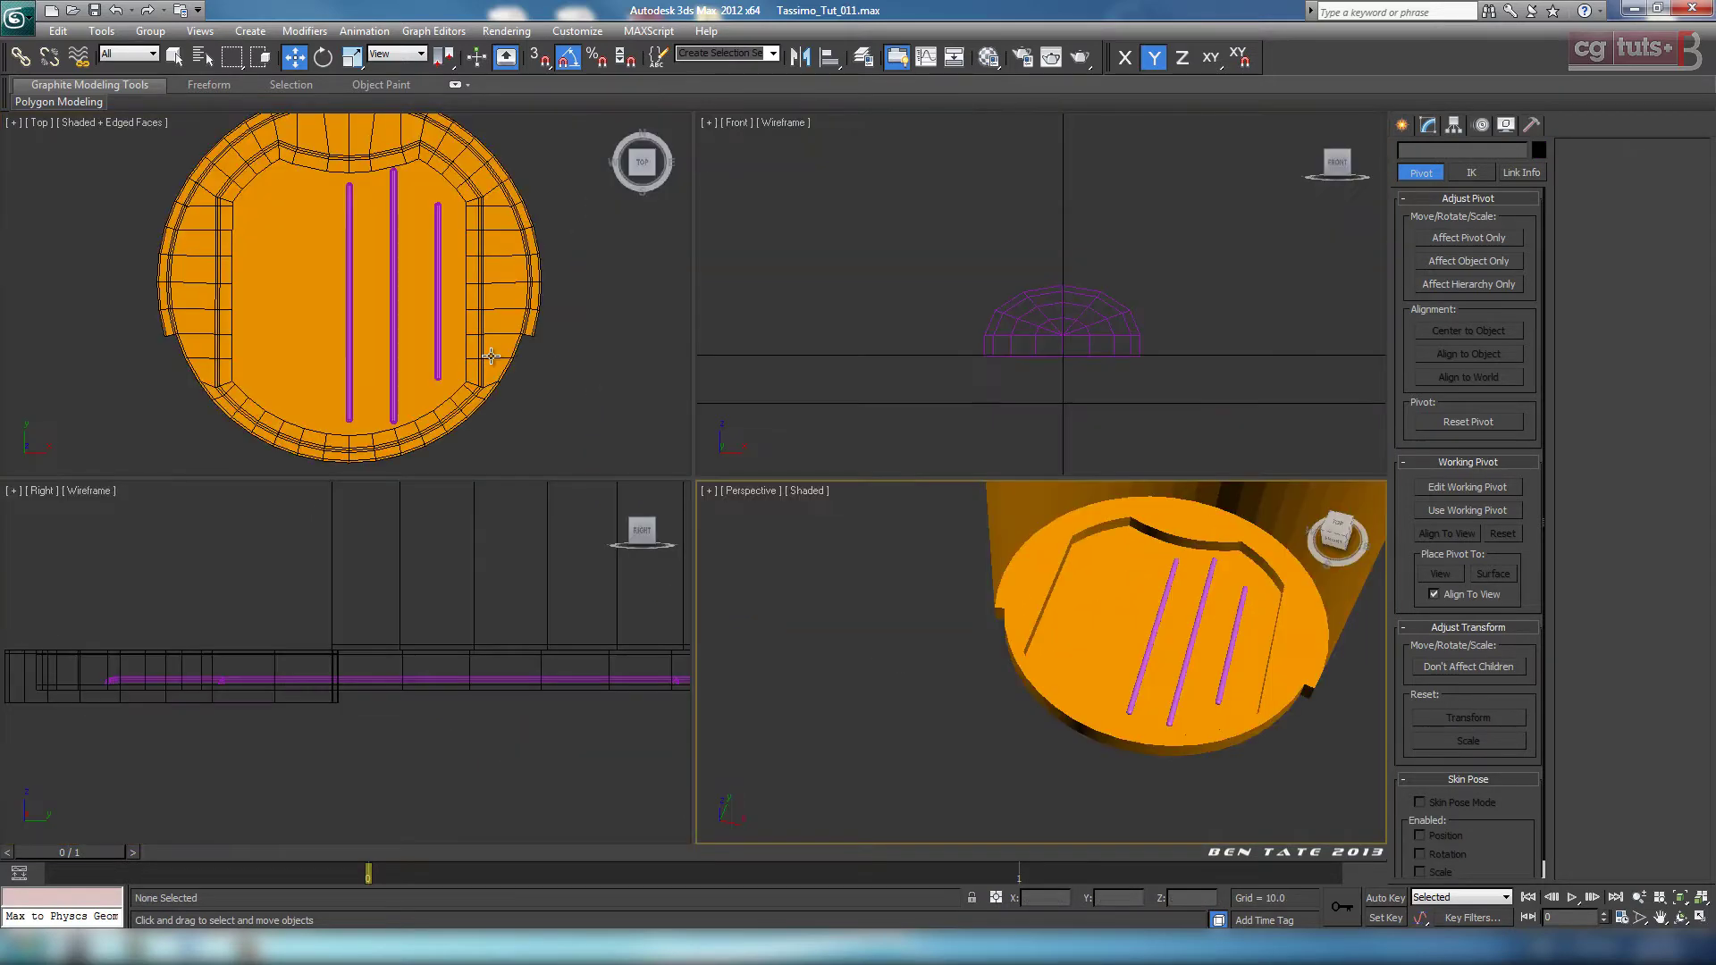
Step: Enlarge the top view and set its display to wireframe
right_click(655, 375)
key("alt+w")
key("F4")
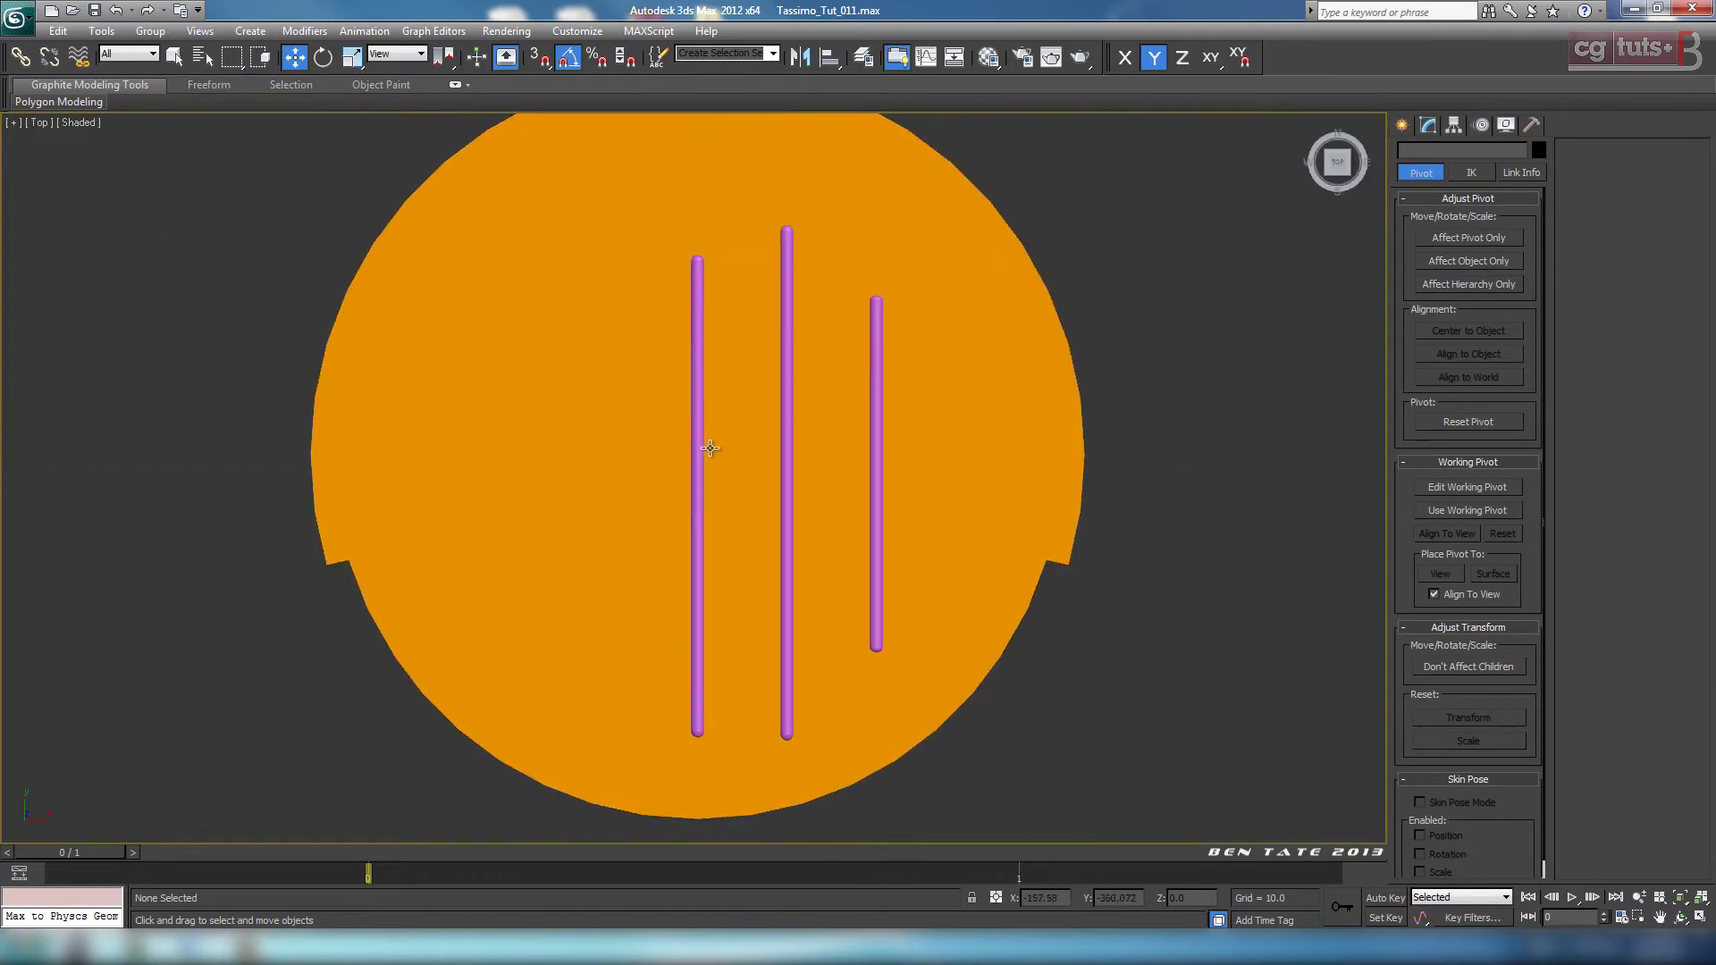
key("F4")
key("F3")
Step: Select all three ribs and inspect where their pivot points lie
left_click(784, 437)
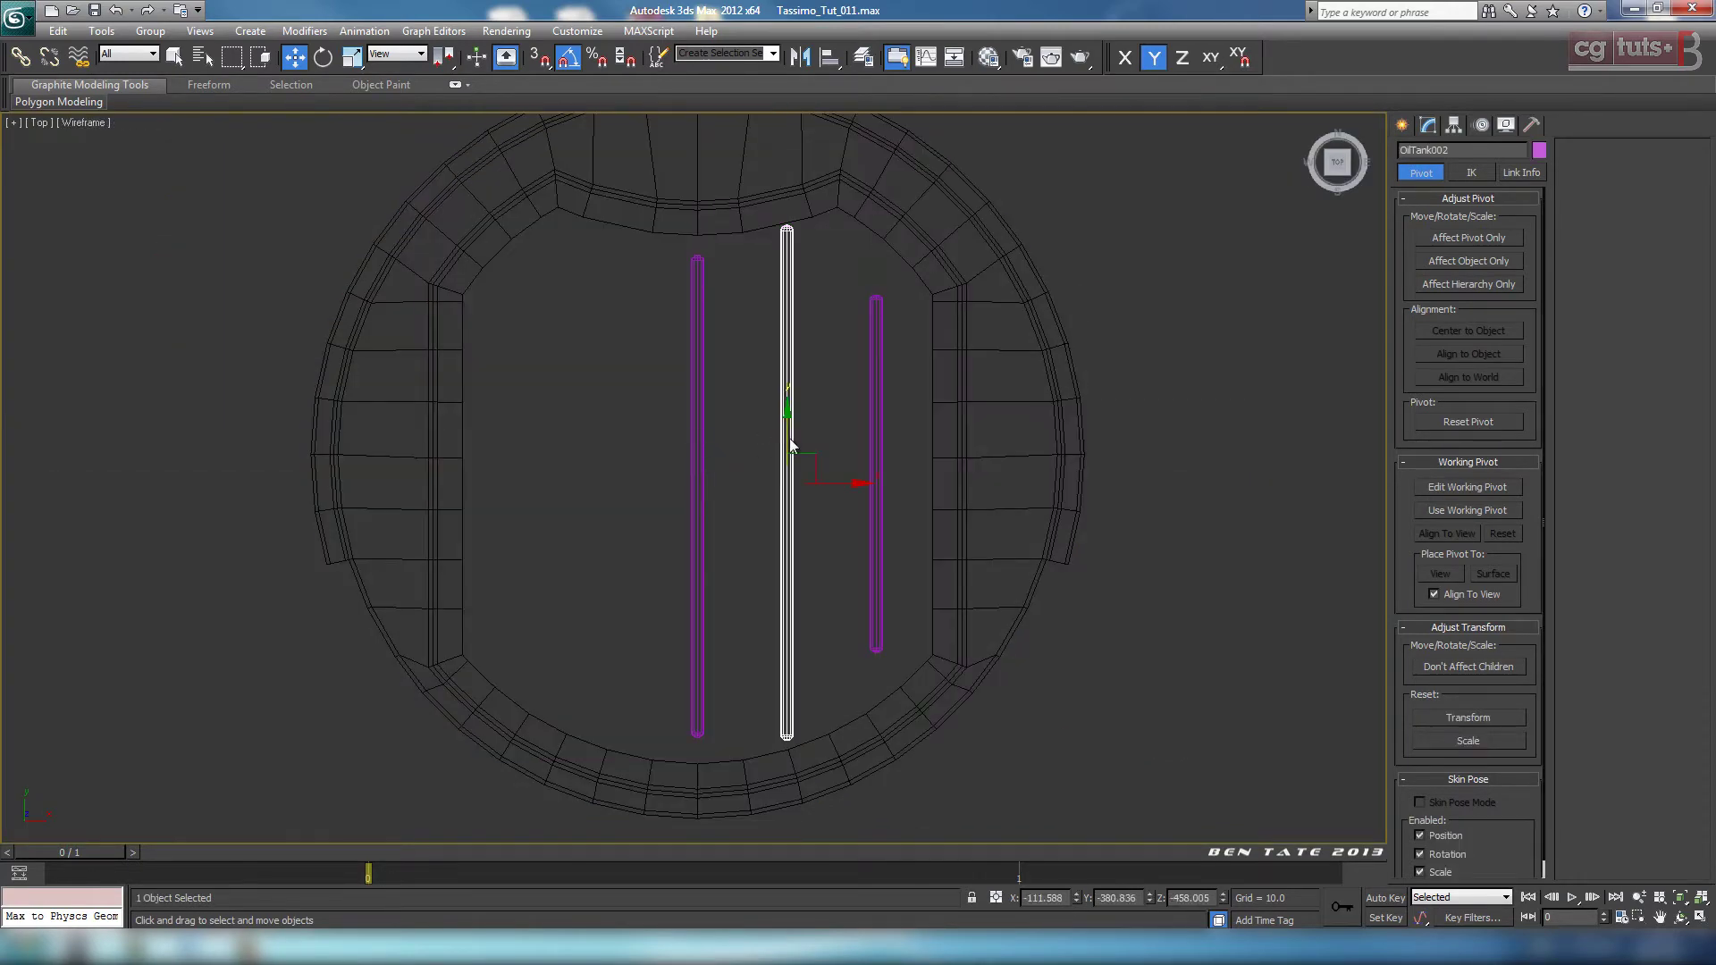
middle_click_drag(708, 420, 703, 423)
left_click(691, 424)
left_click(774, 420, "ctrl")
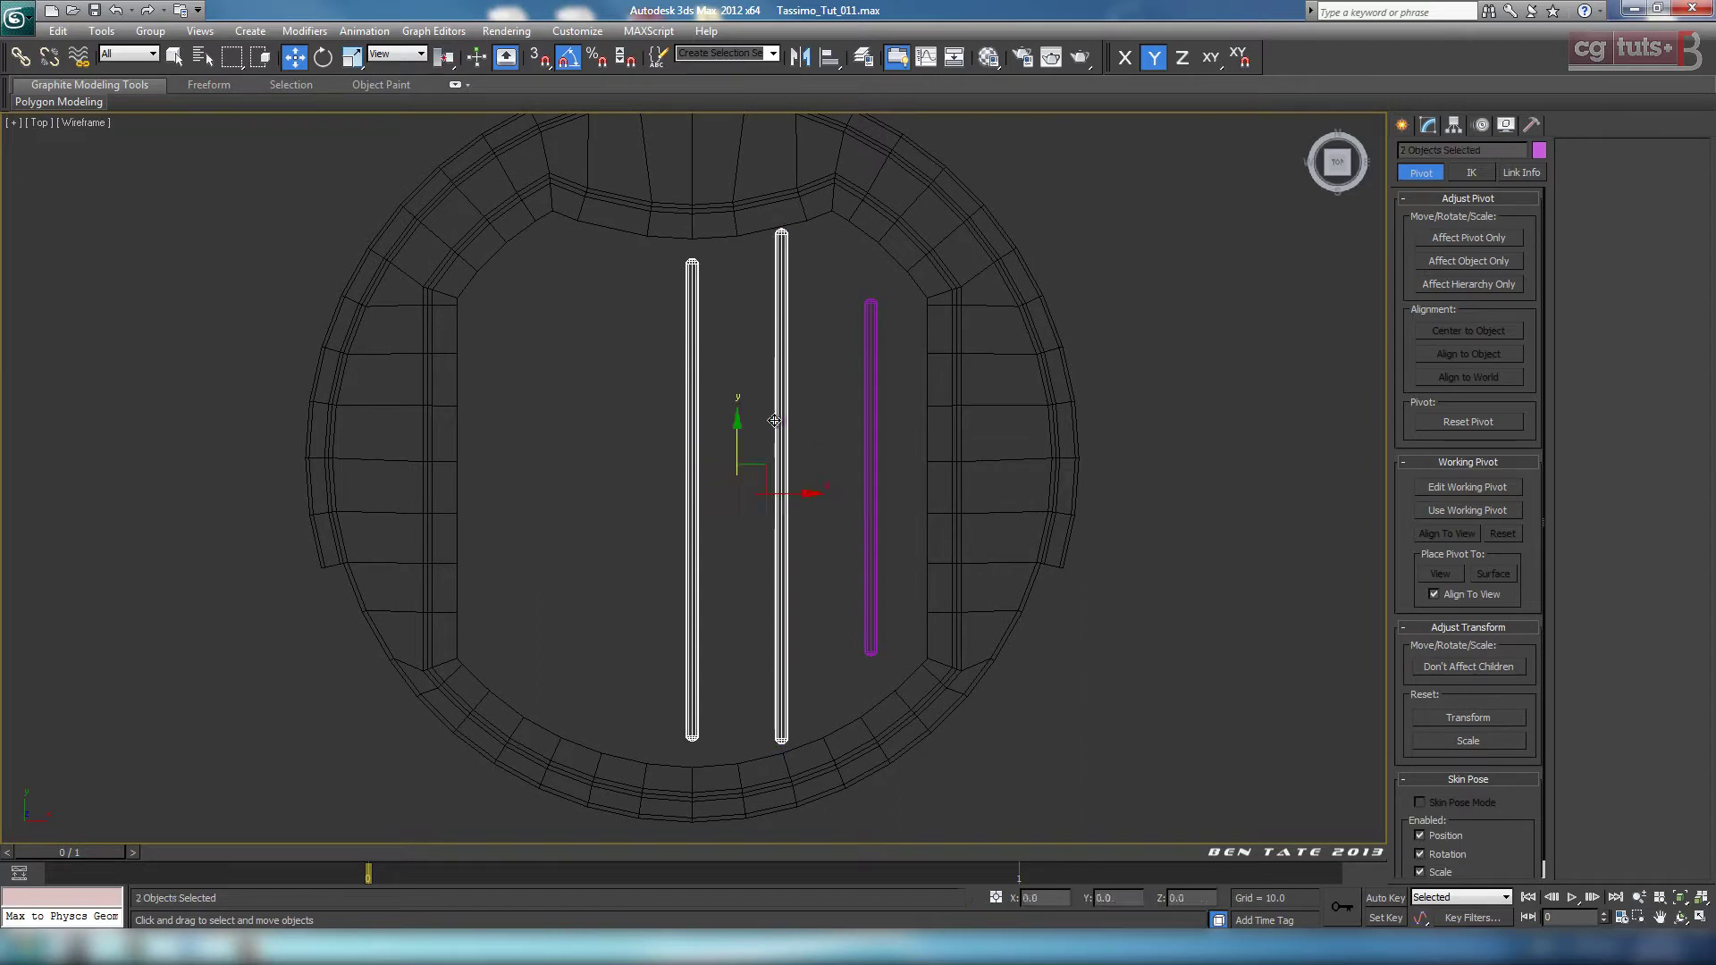
left_click(872, 424, "ctrl")
left_click(1469, 239)
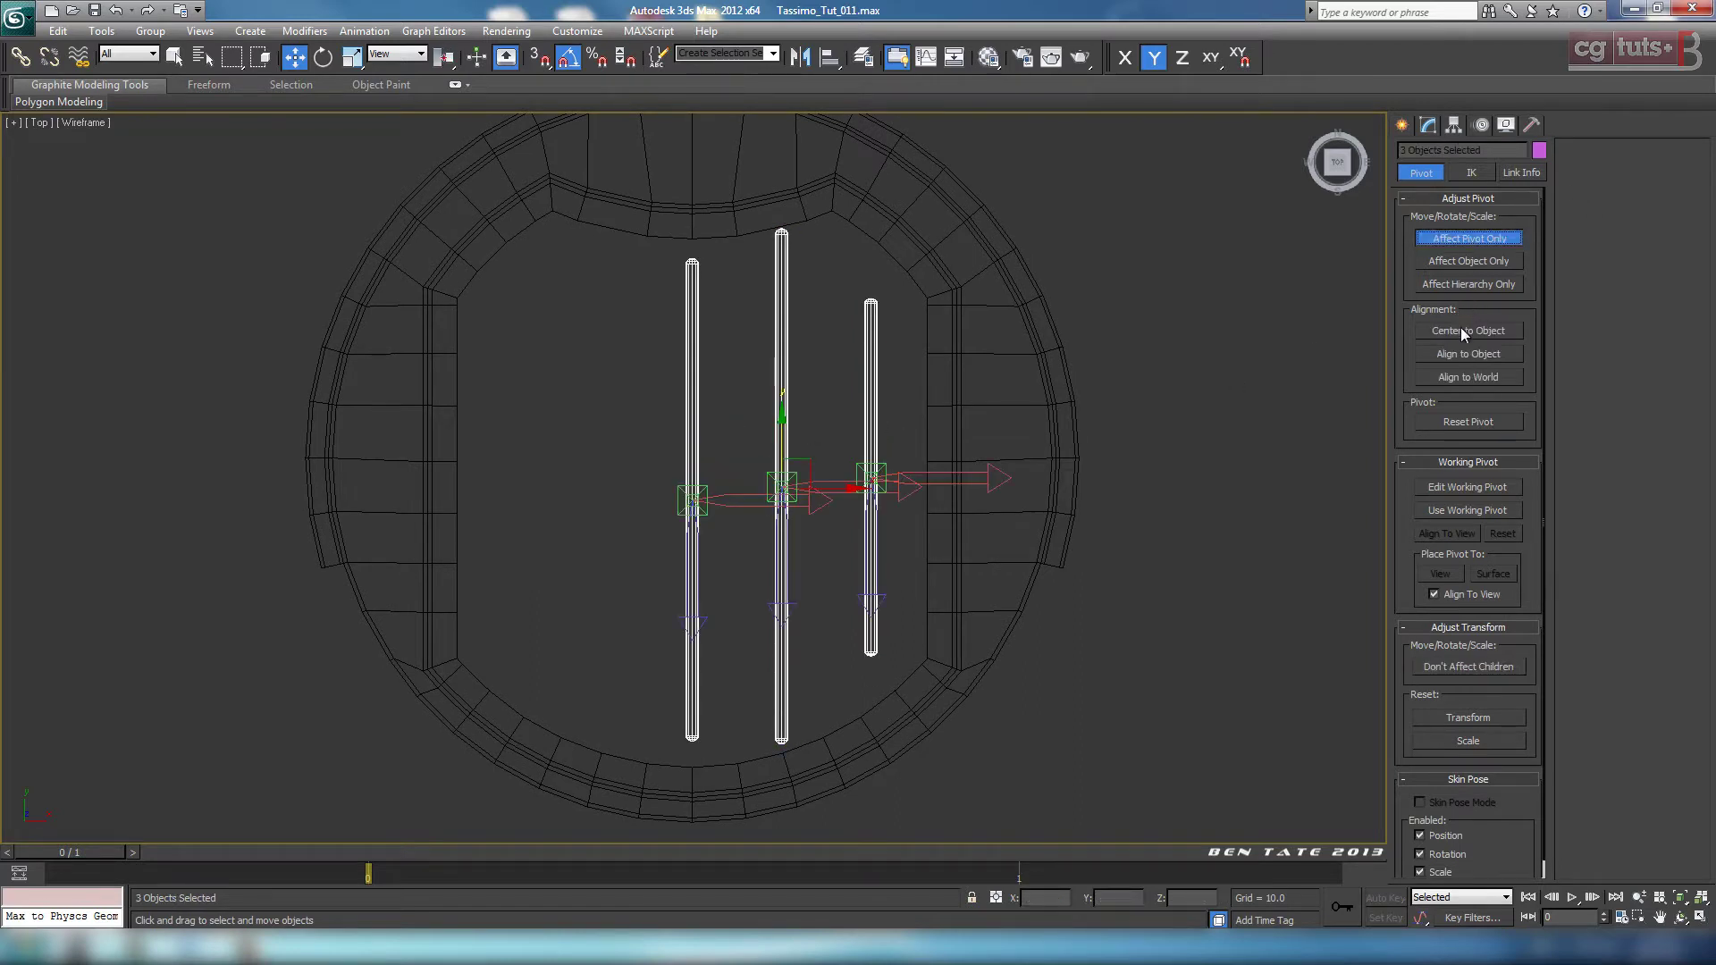
left_click(1475, 242)
left_click(792, 507)
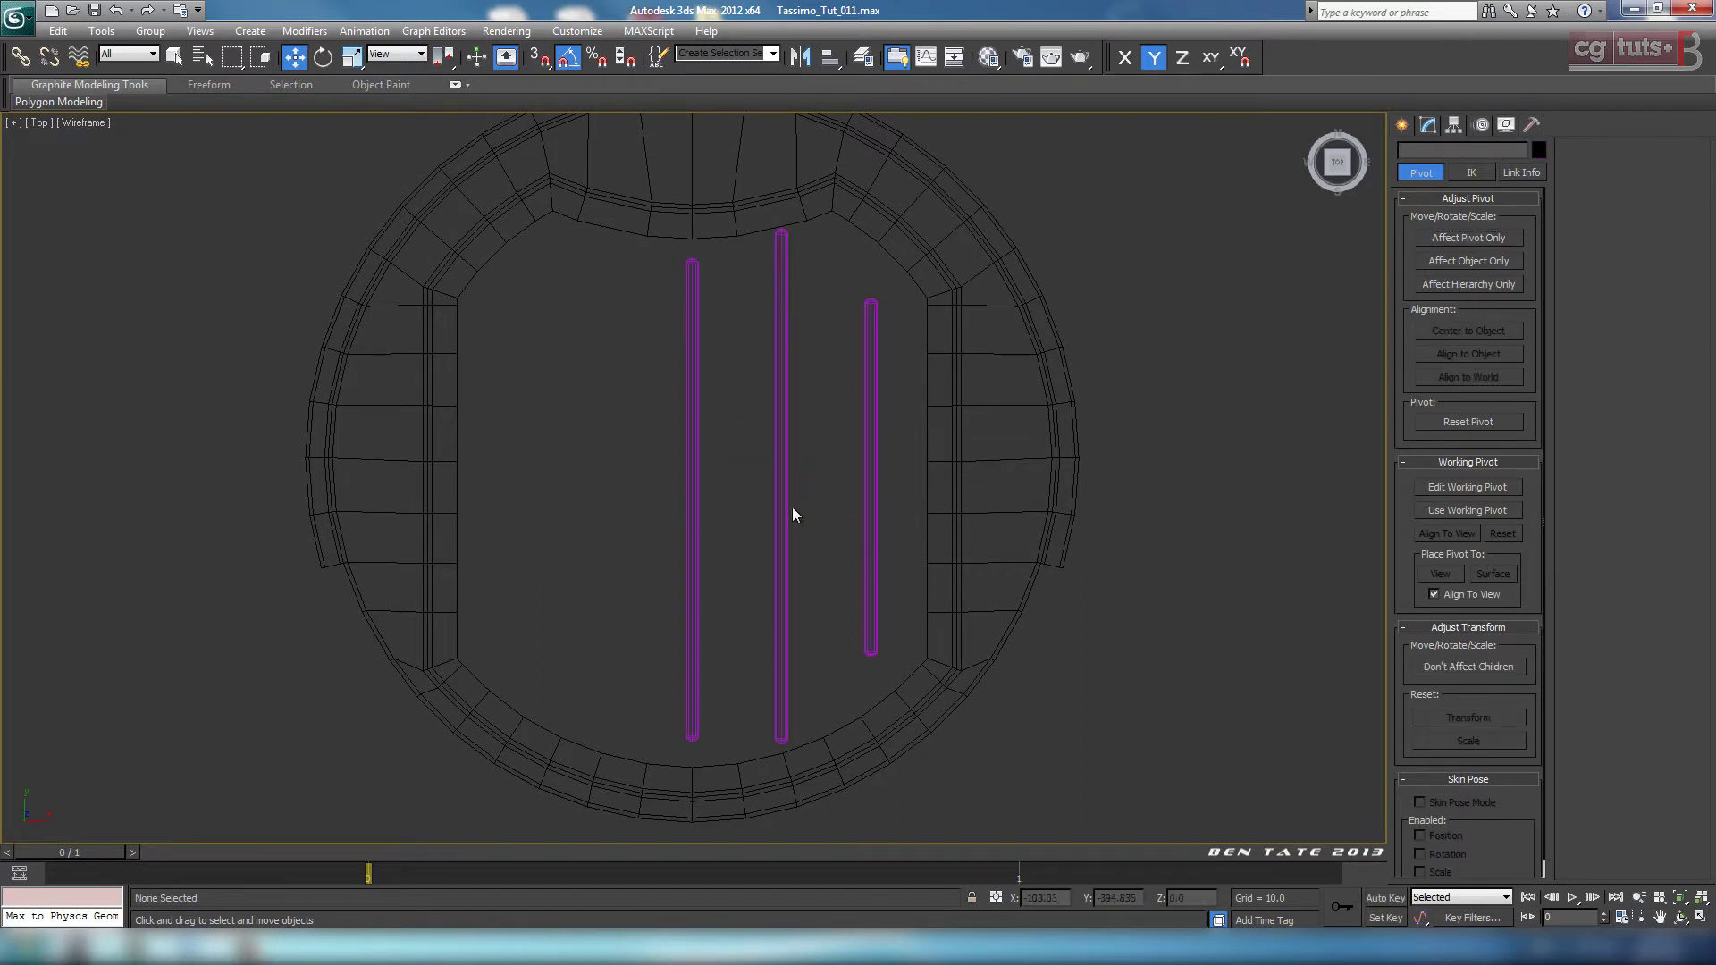
Step: Align only the pivot of the inner copied rib to the centre rib's pivot point in X, Y and Z
left_click(781, 492)
middle_click_drag(881, 483, 887, 506)
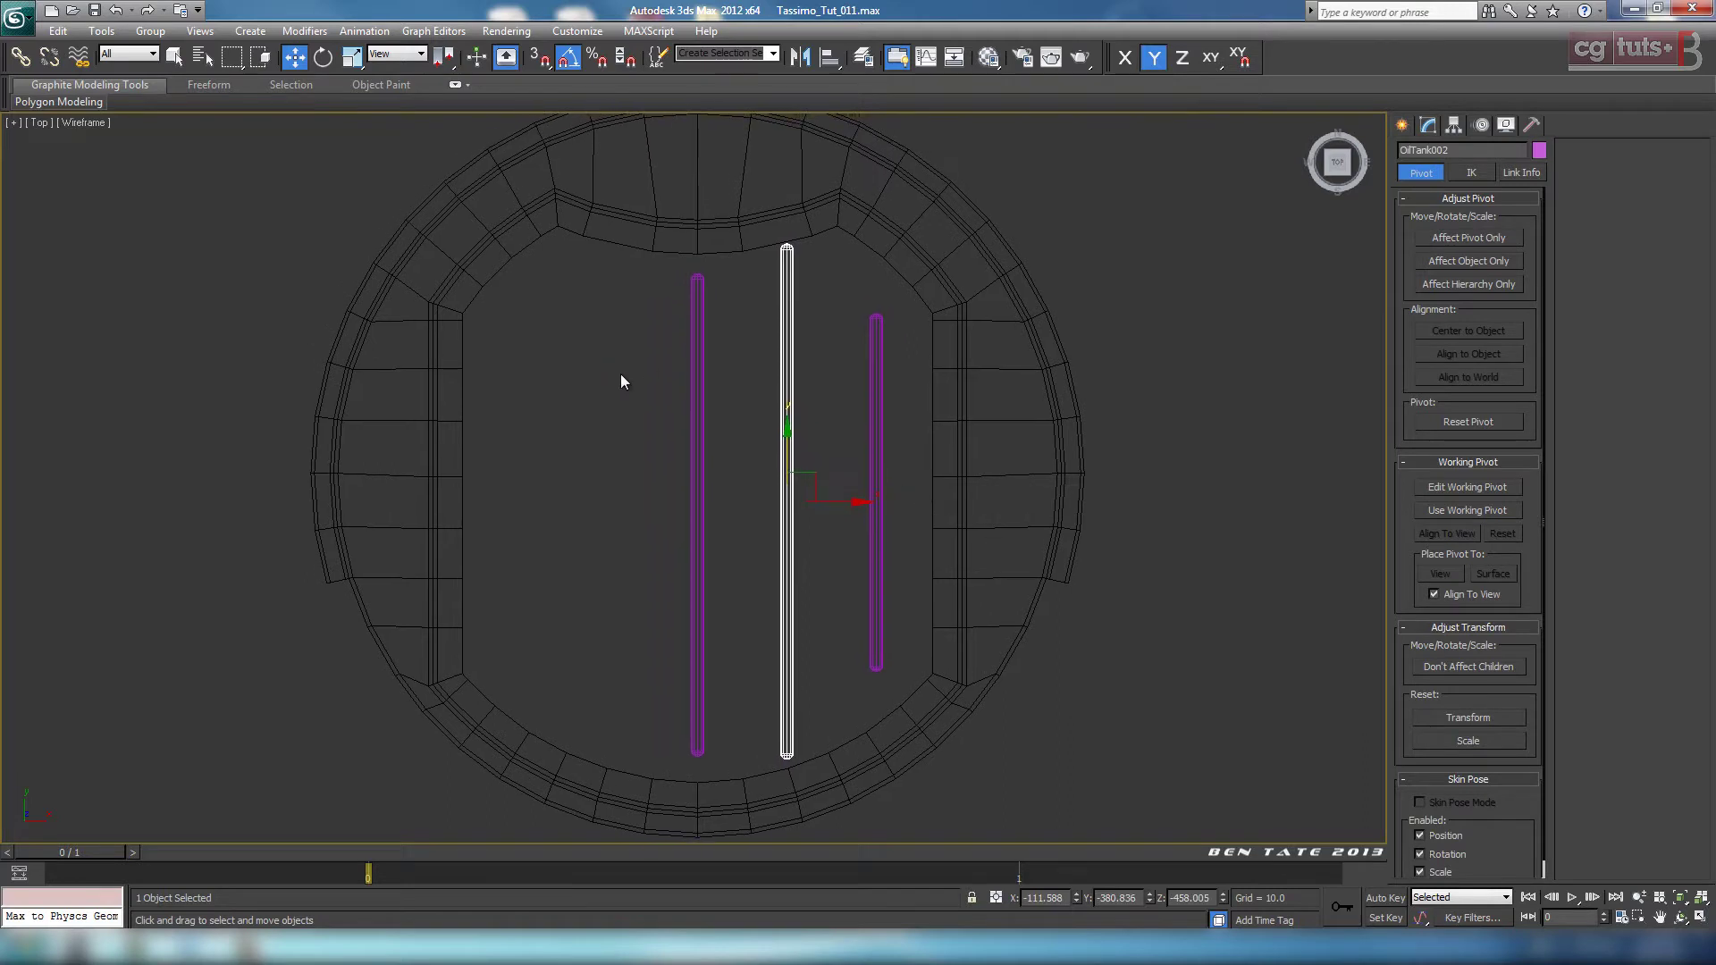
mouse_move(974, 446)
middle_mouse_down()
mouse_move(1020, 437)
mouse_move(967, 424)
middle_mouse_up()
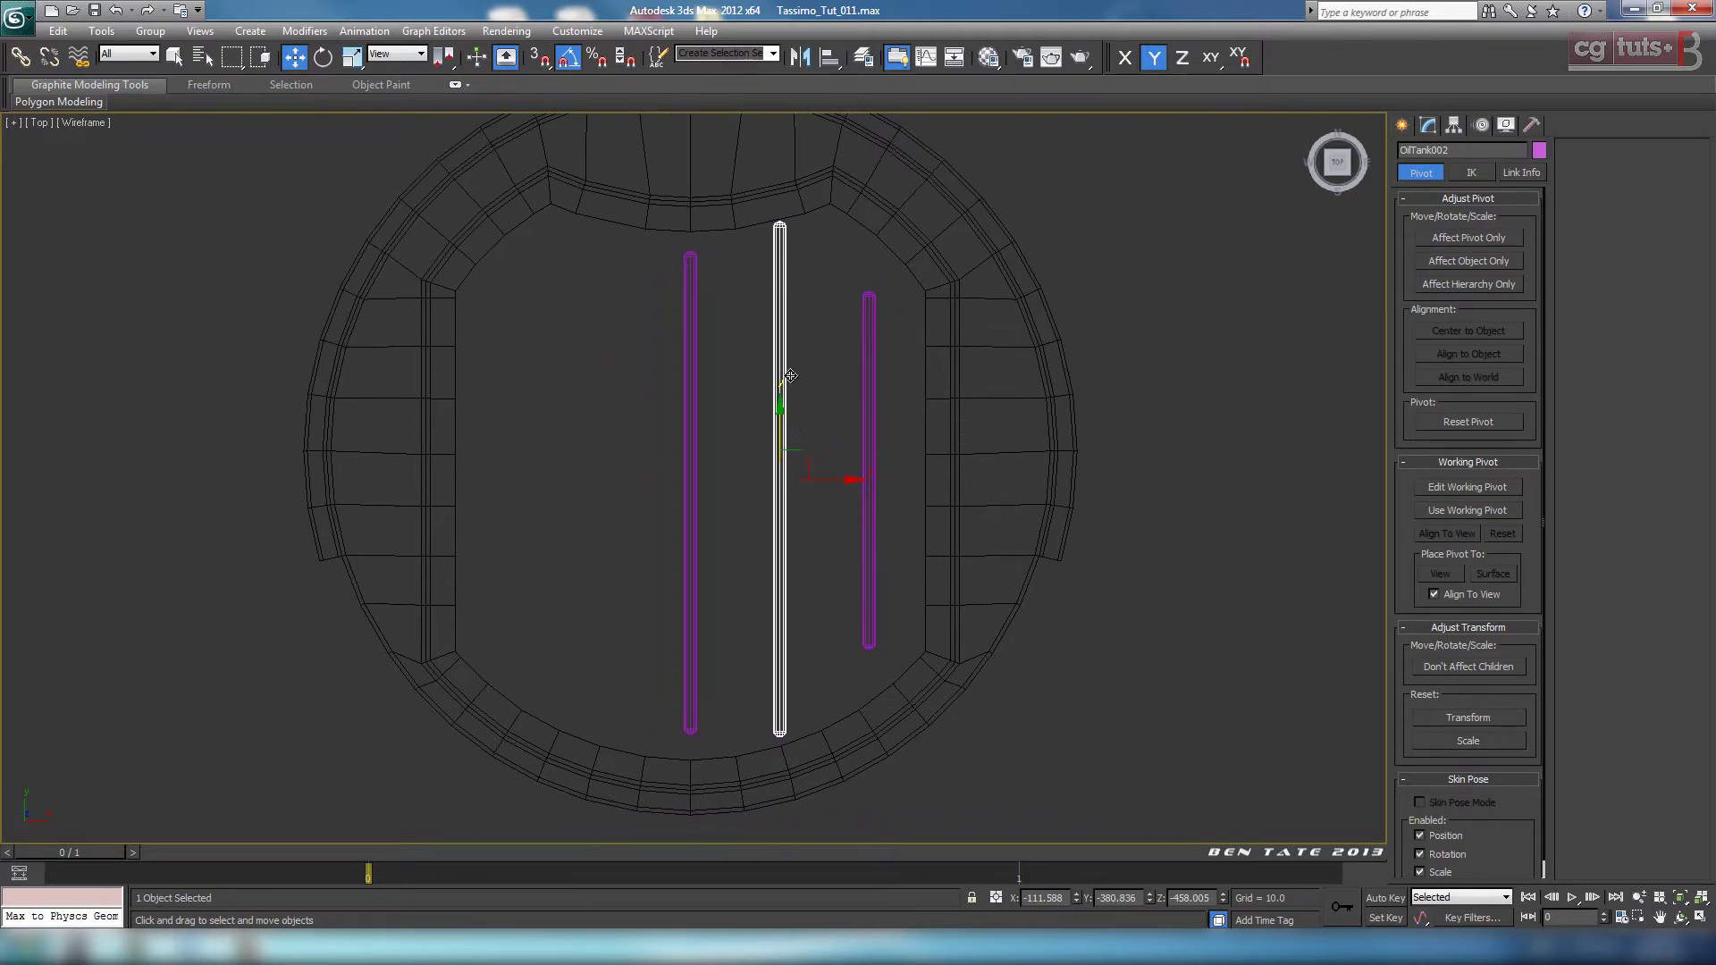
left_click(1479, 239)
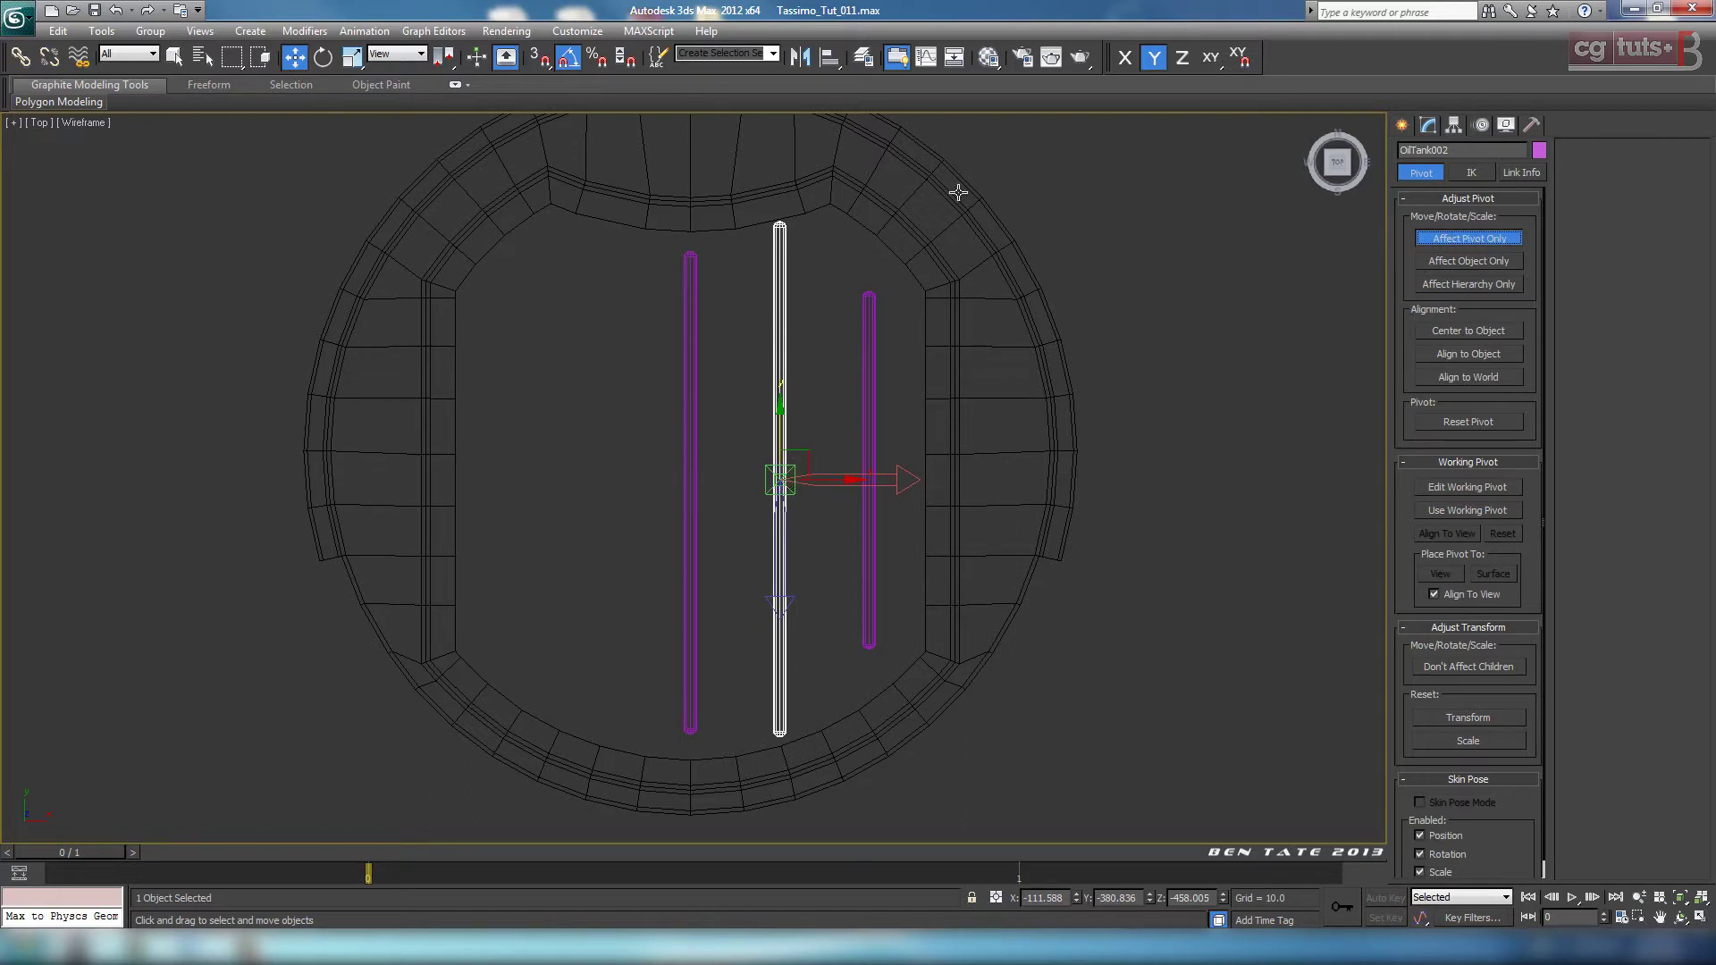
left_click(830, 60)
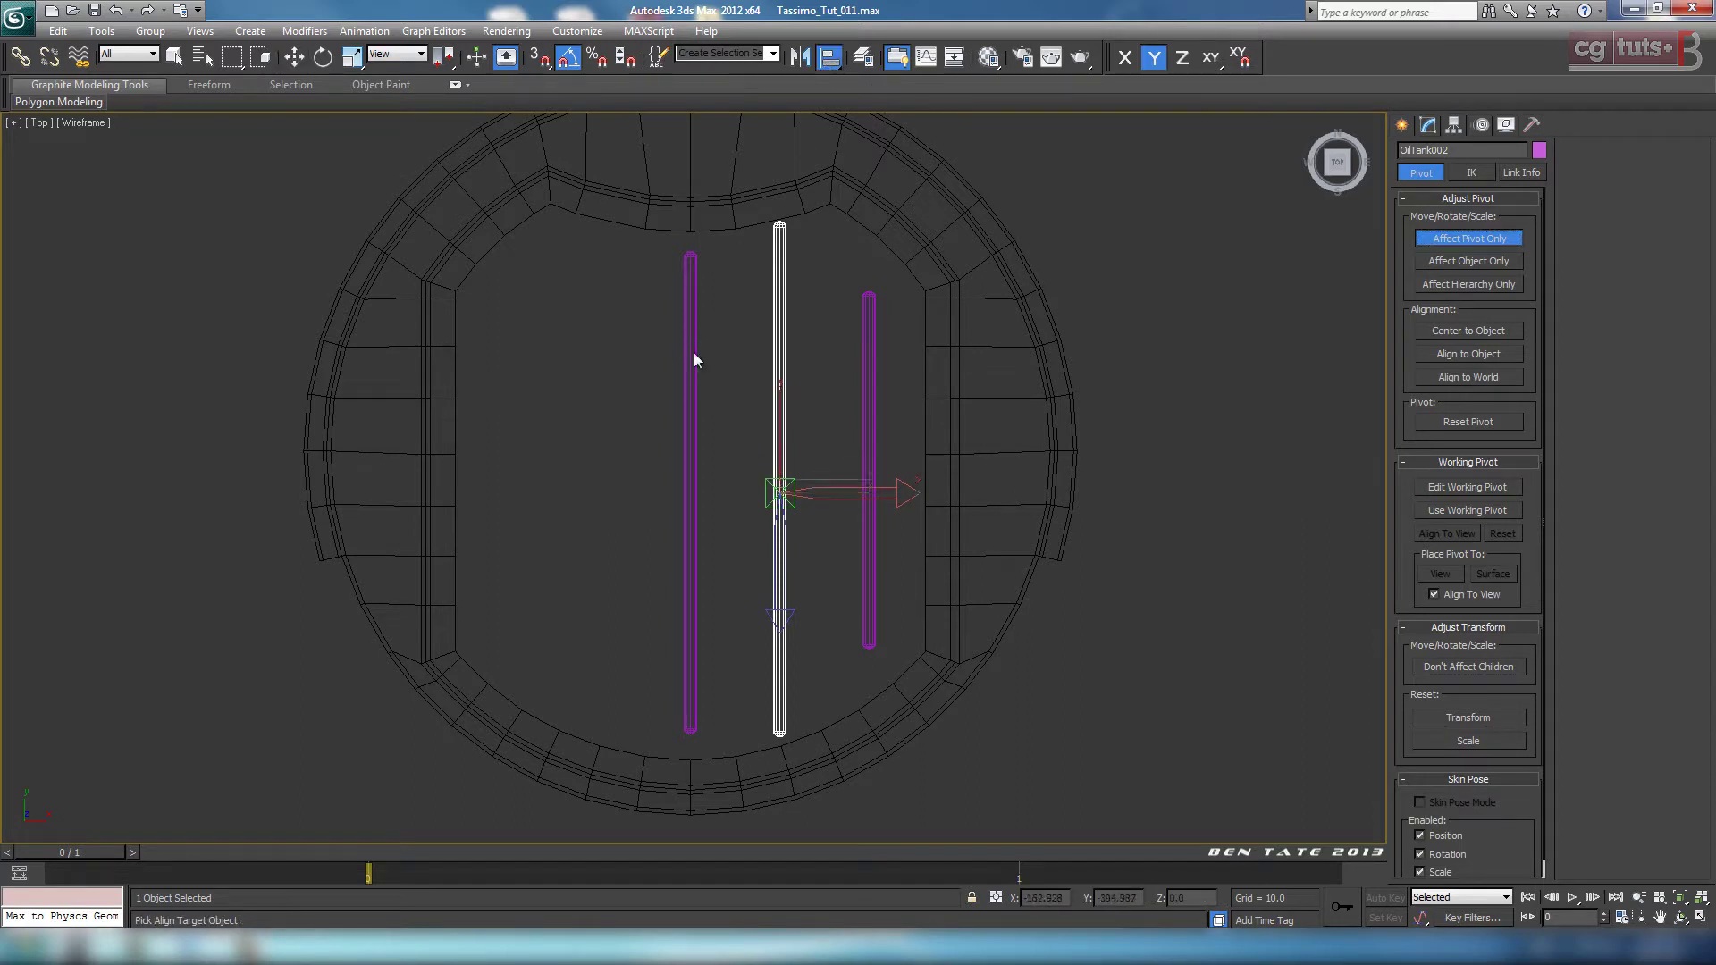
left_click(694, 352)
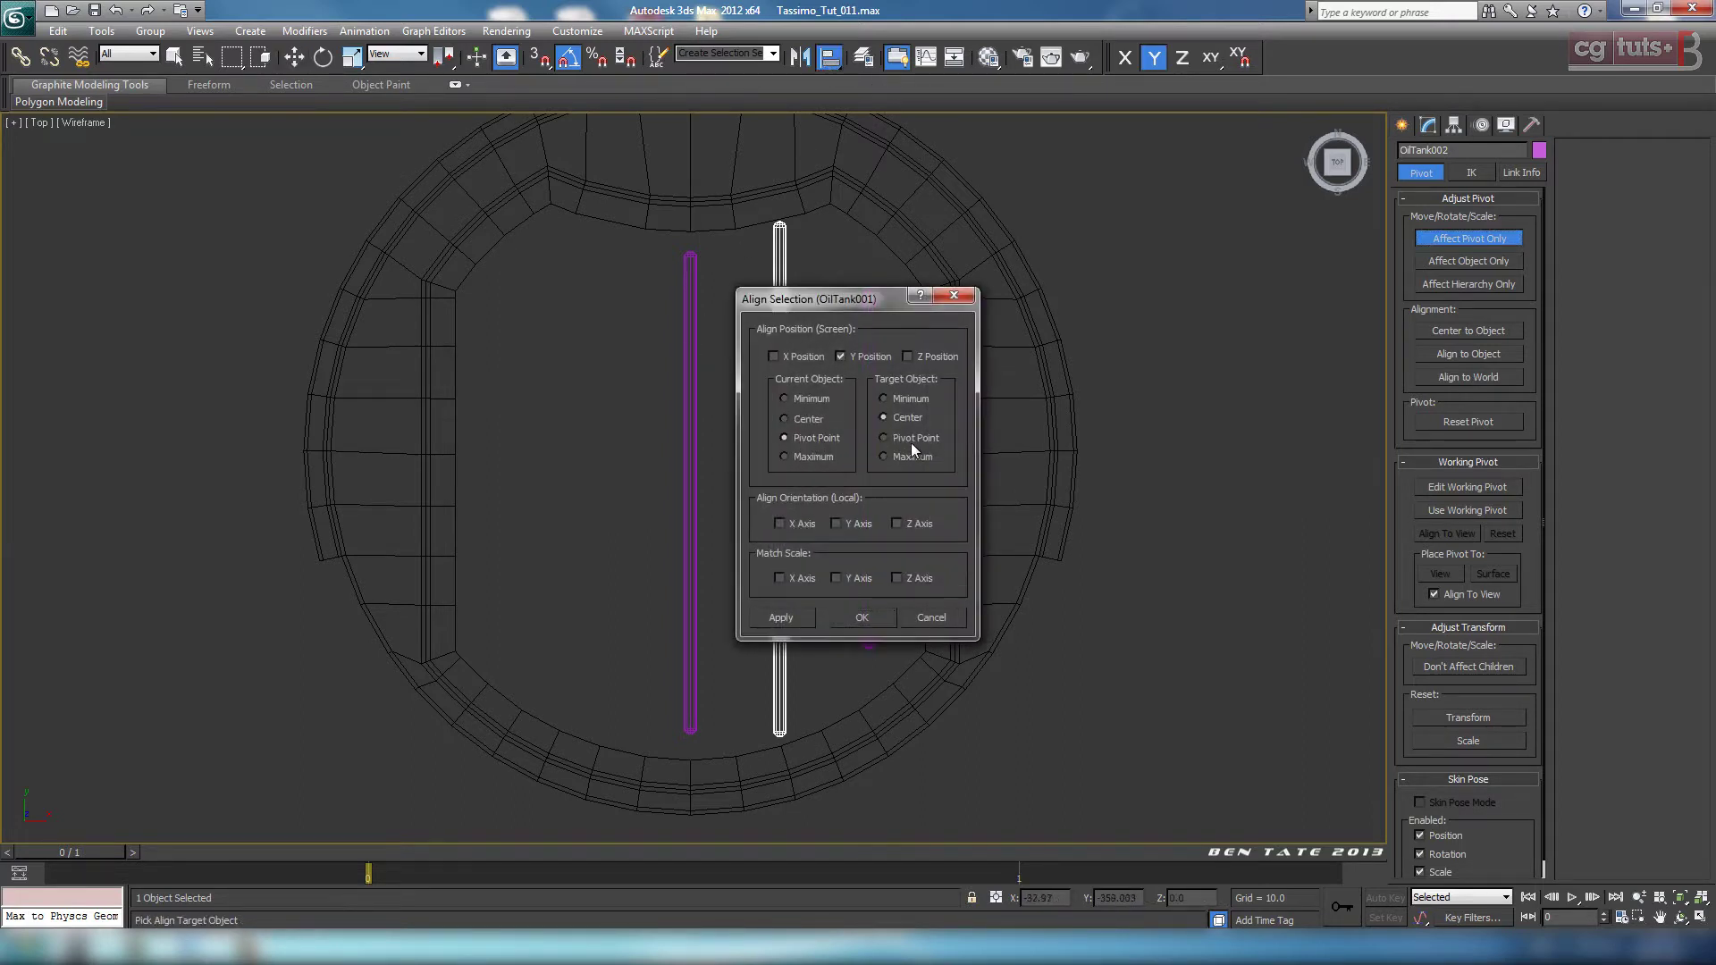
left_click(775, 357)
left_click(861, 617)
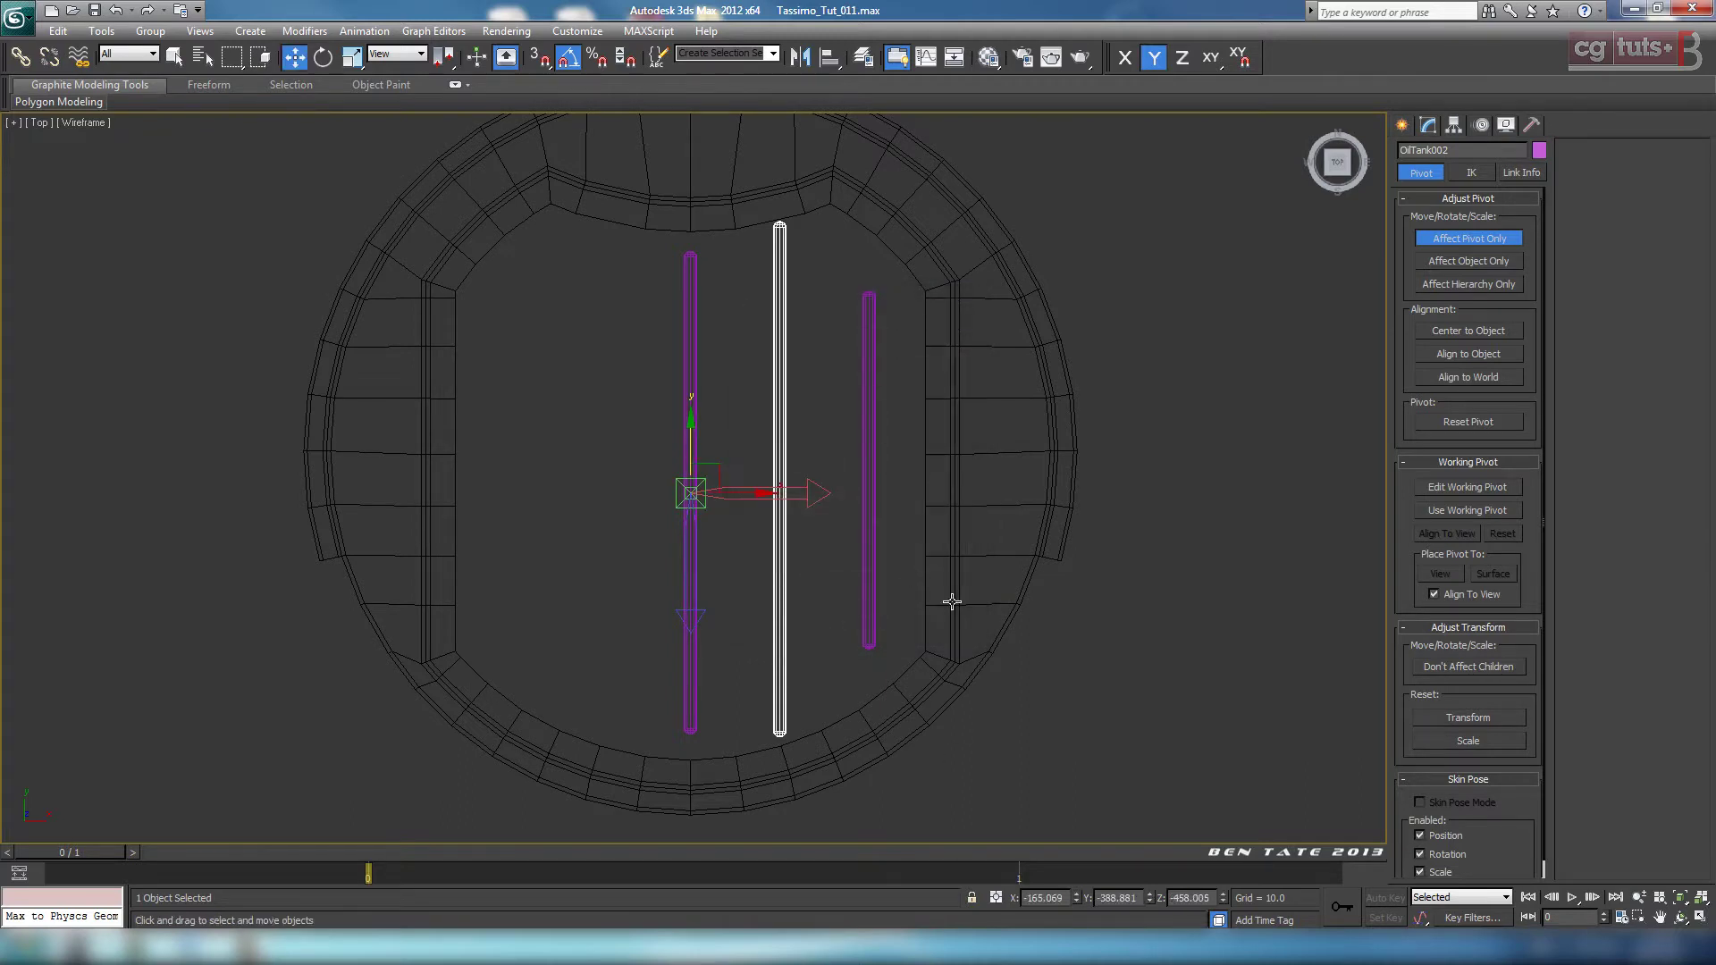
Step: Align the outer copied rib's pivot to the centre rib's pivot point in X, Y and Z, and leave pivot editing
left_click(875, 415)
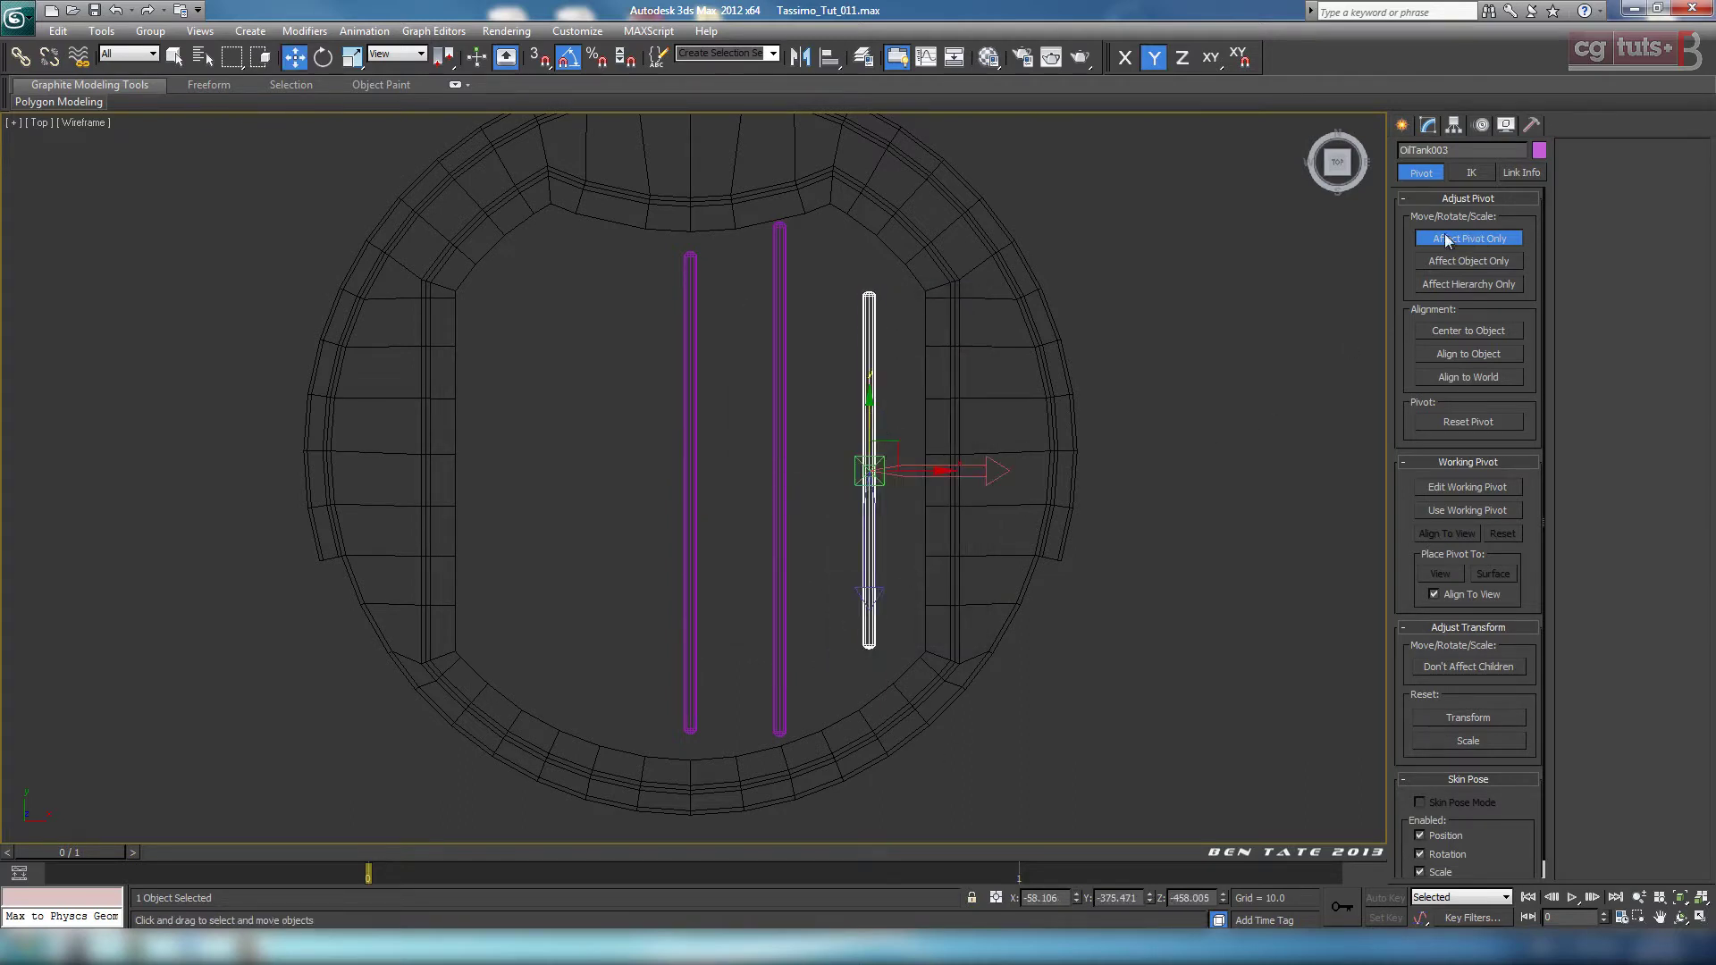
left_click(829, 57)
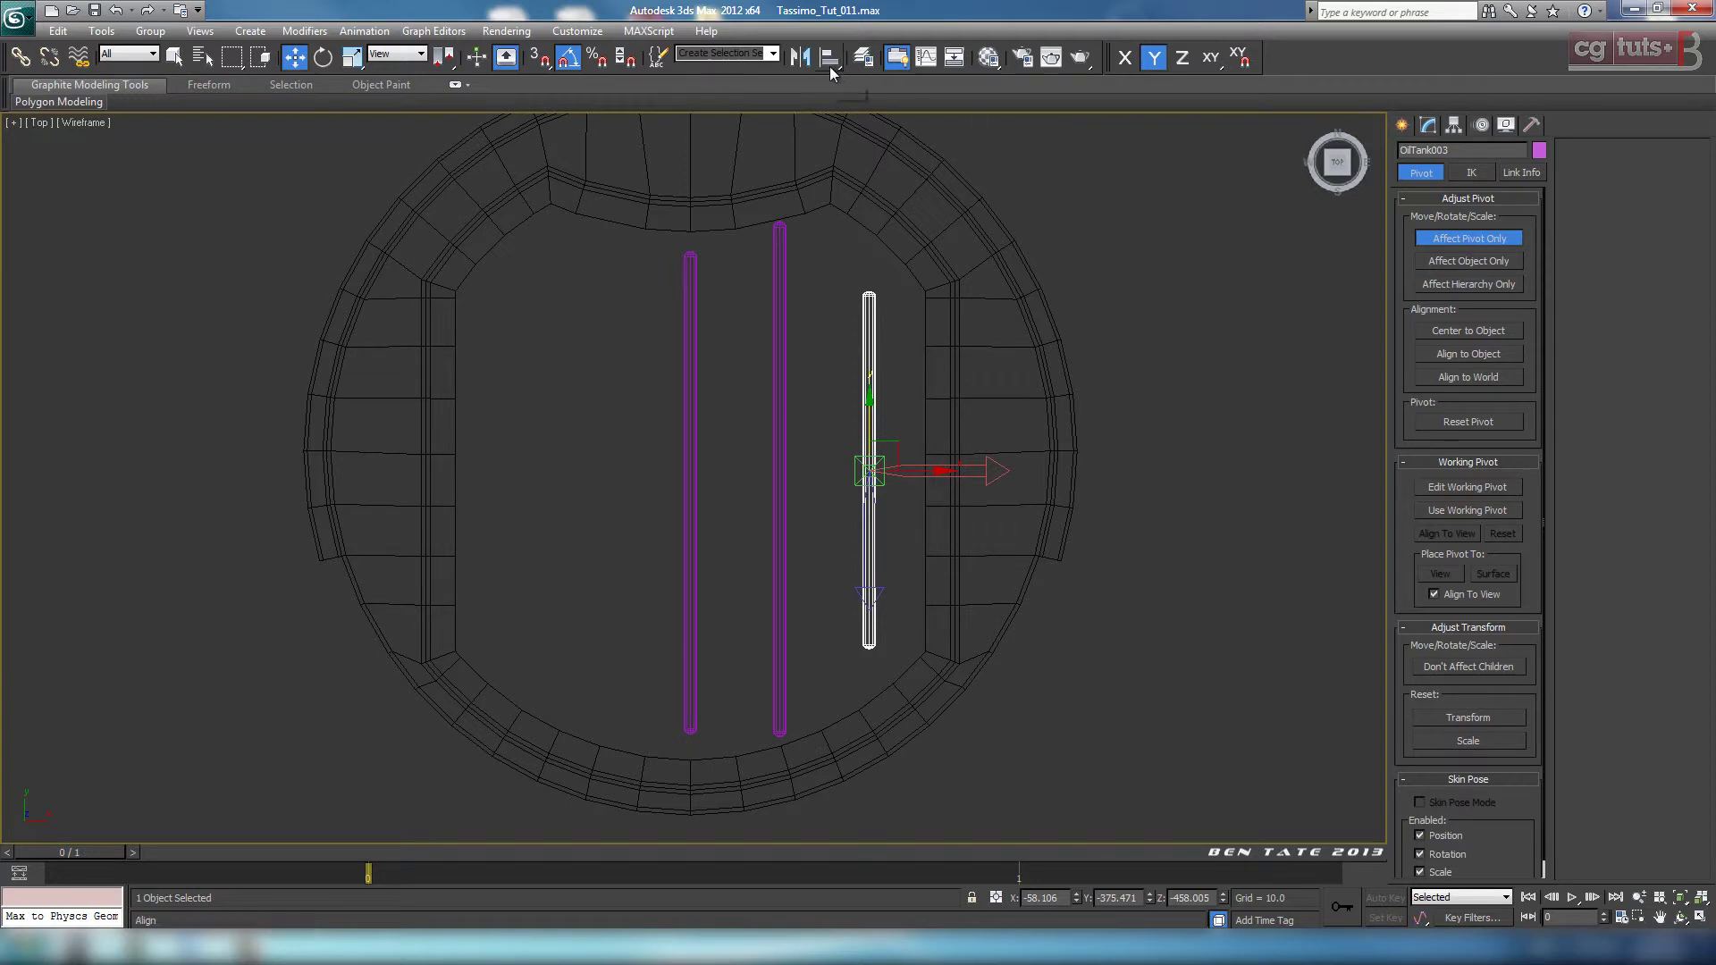
left_click(688, 386)
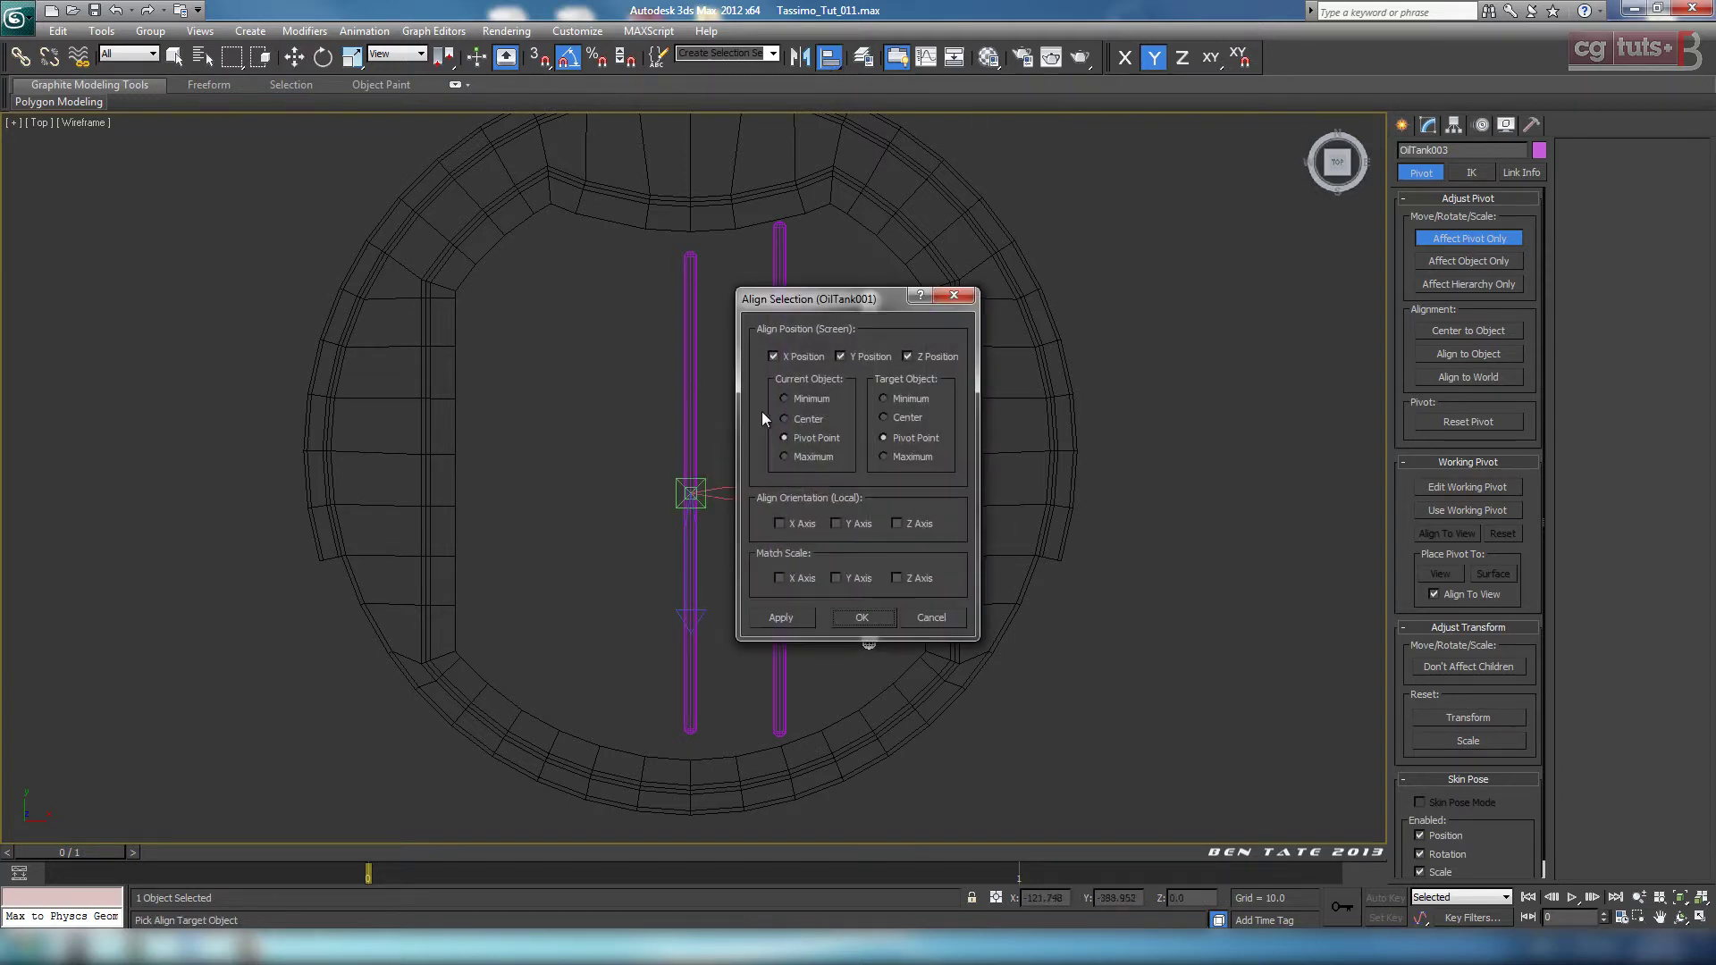
left_click(862, 617)
left_click(1489, 238)
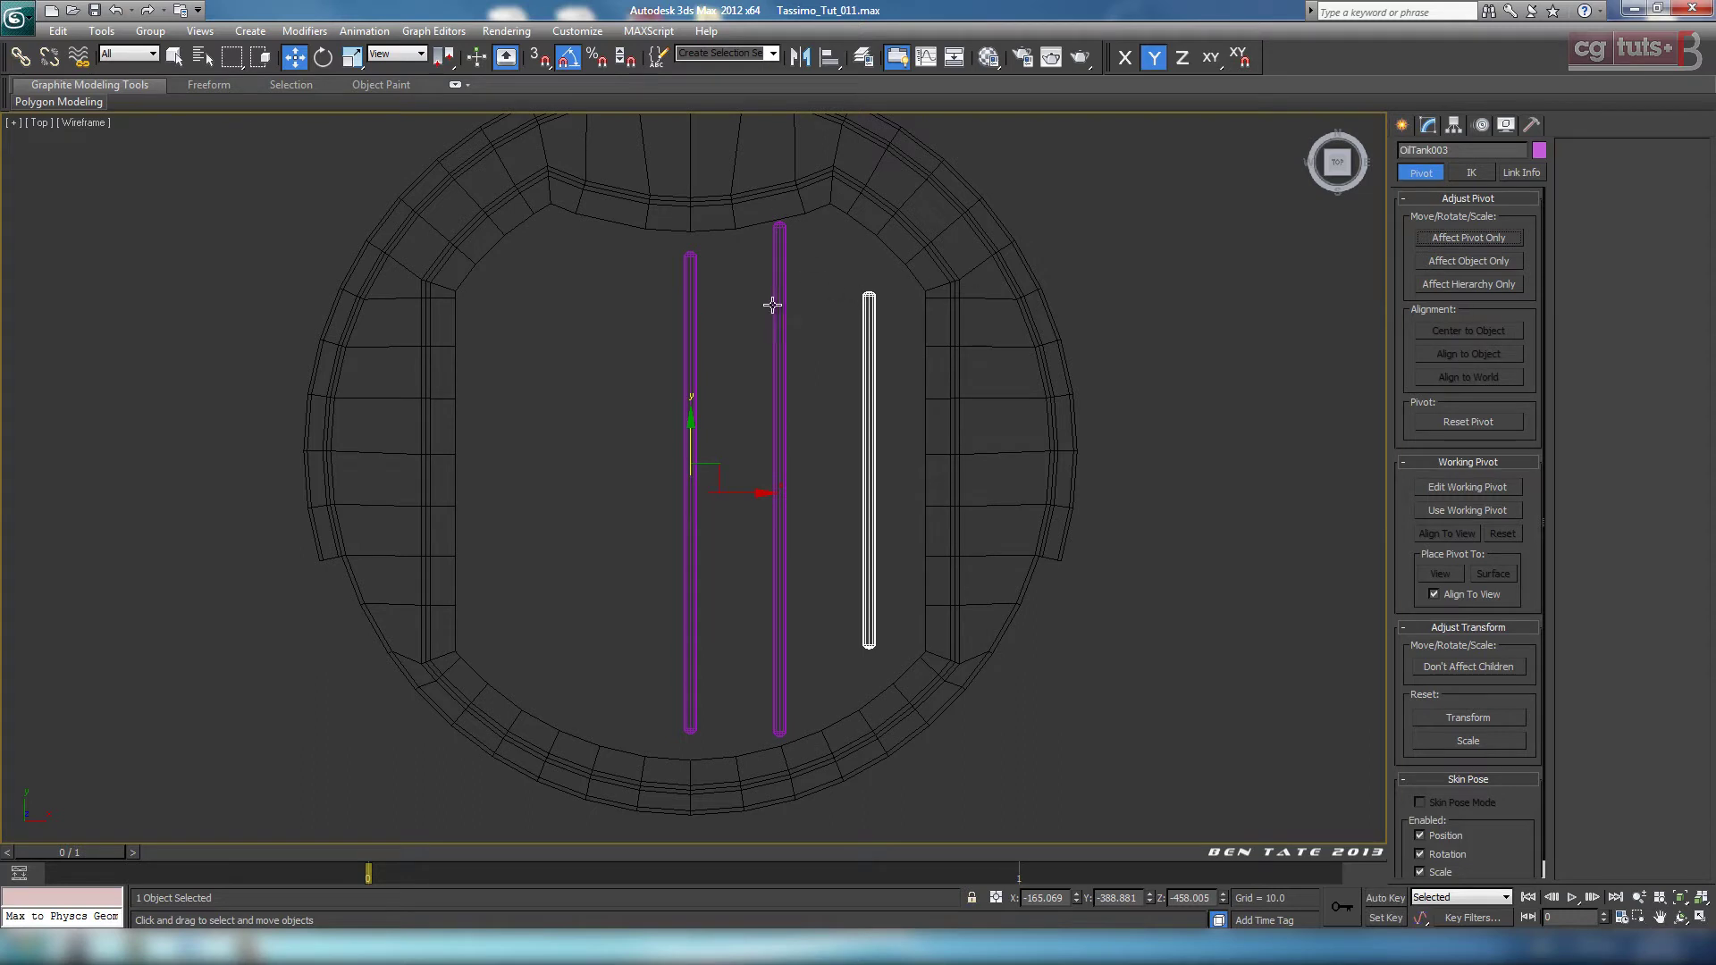
Step: Mirror the inner and outer copied ribs one at a time across the centre rib along X, using the Copy option
left_click(792, 368)
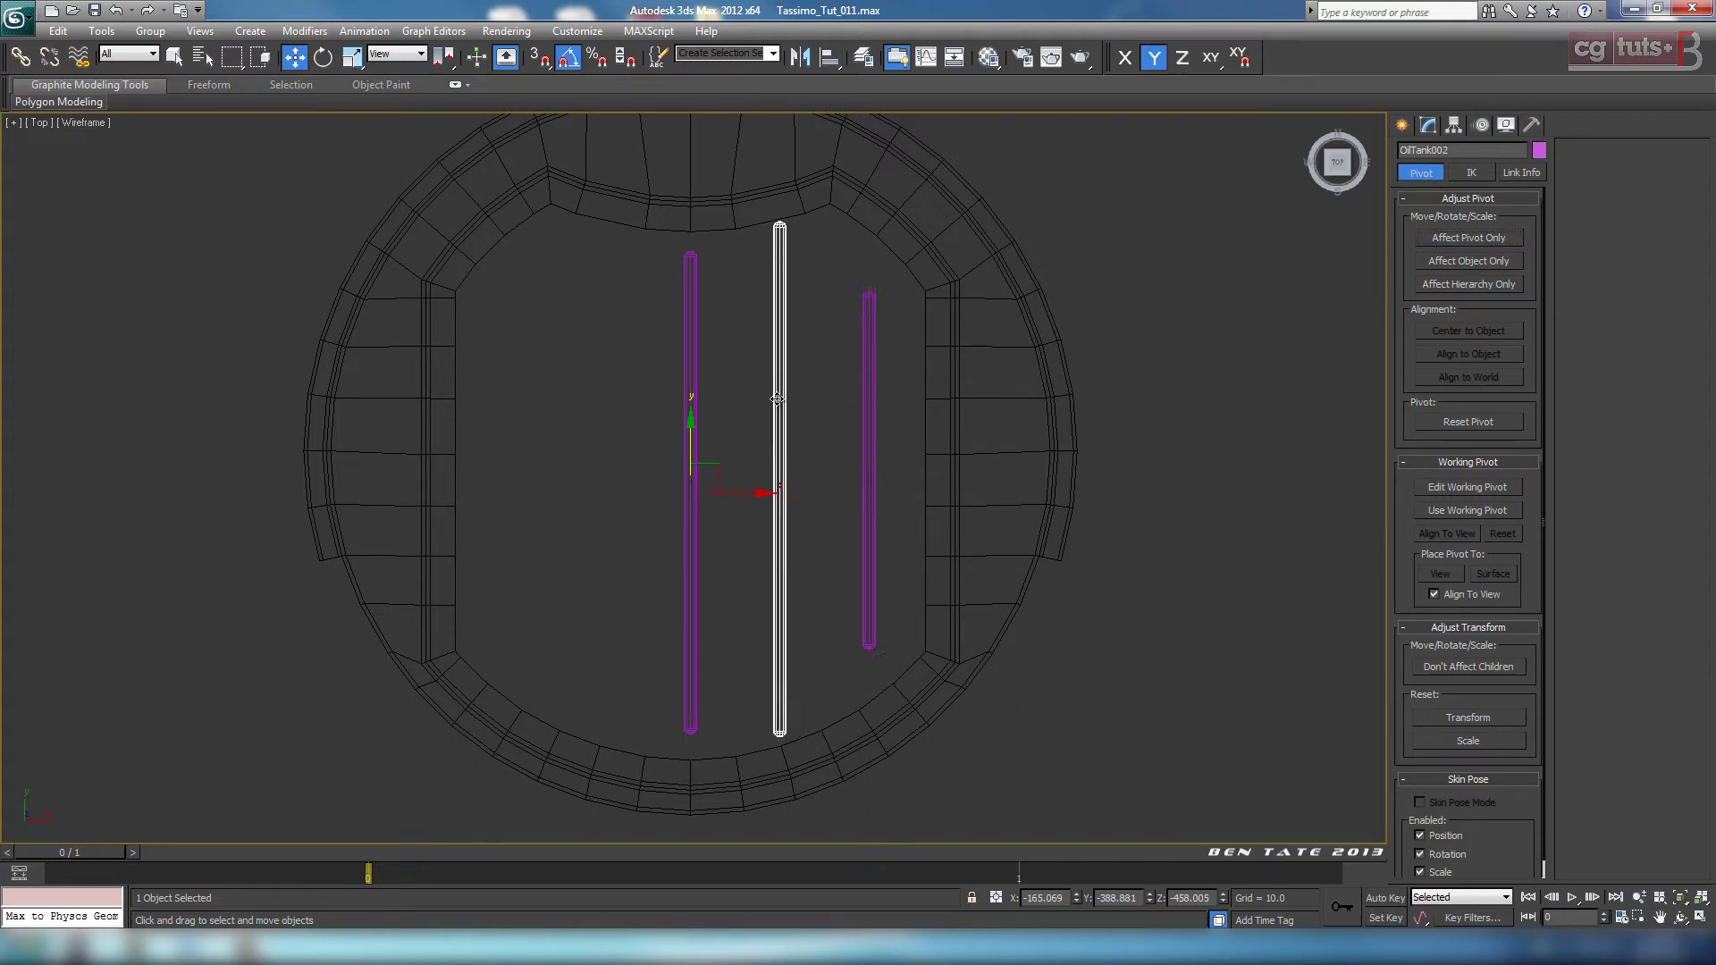
left_click(802, 58)
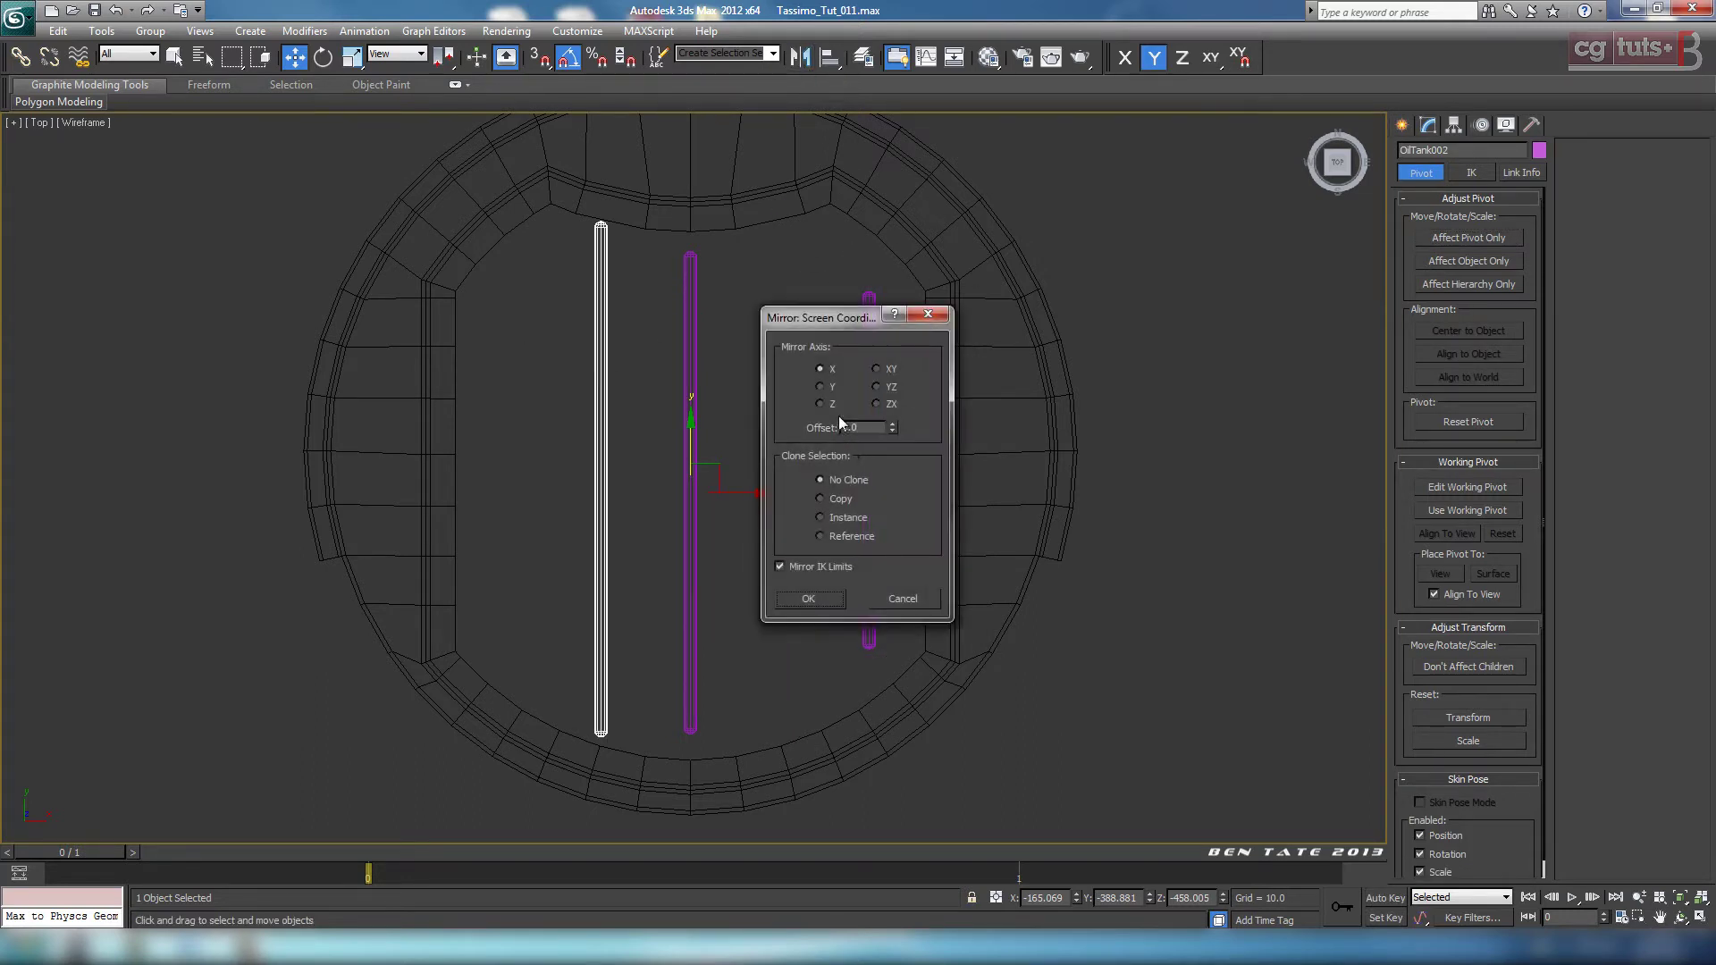
left_click(821, 498)
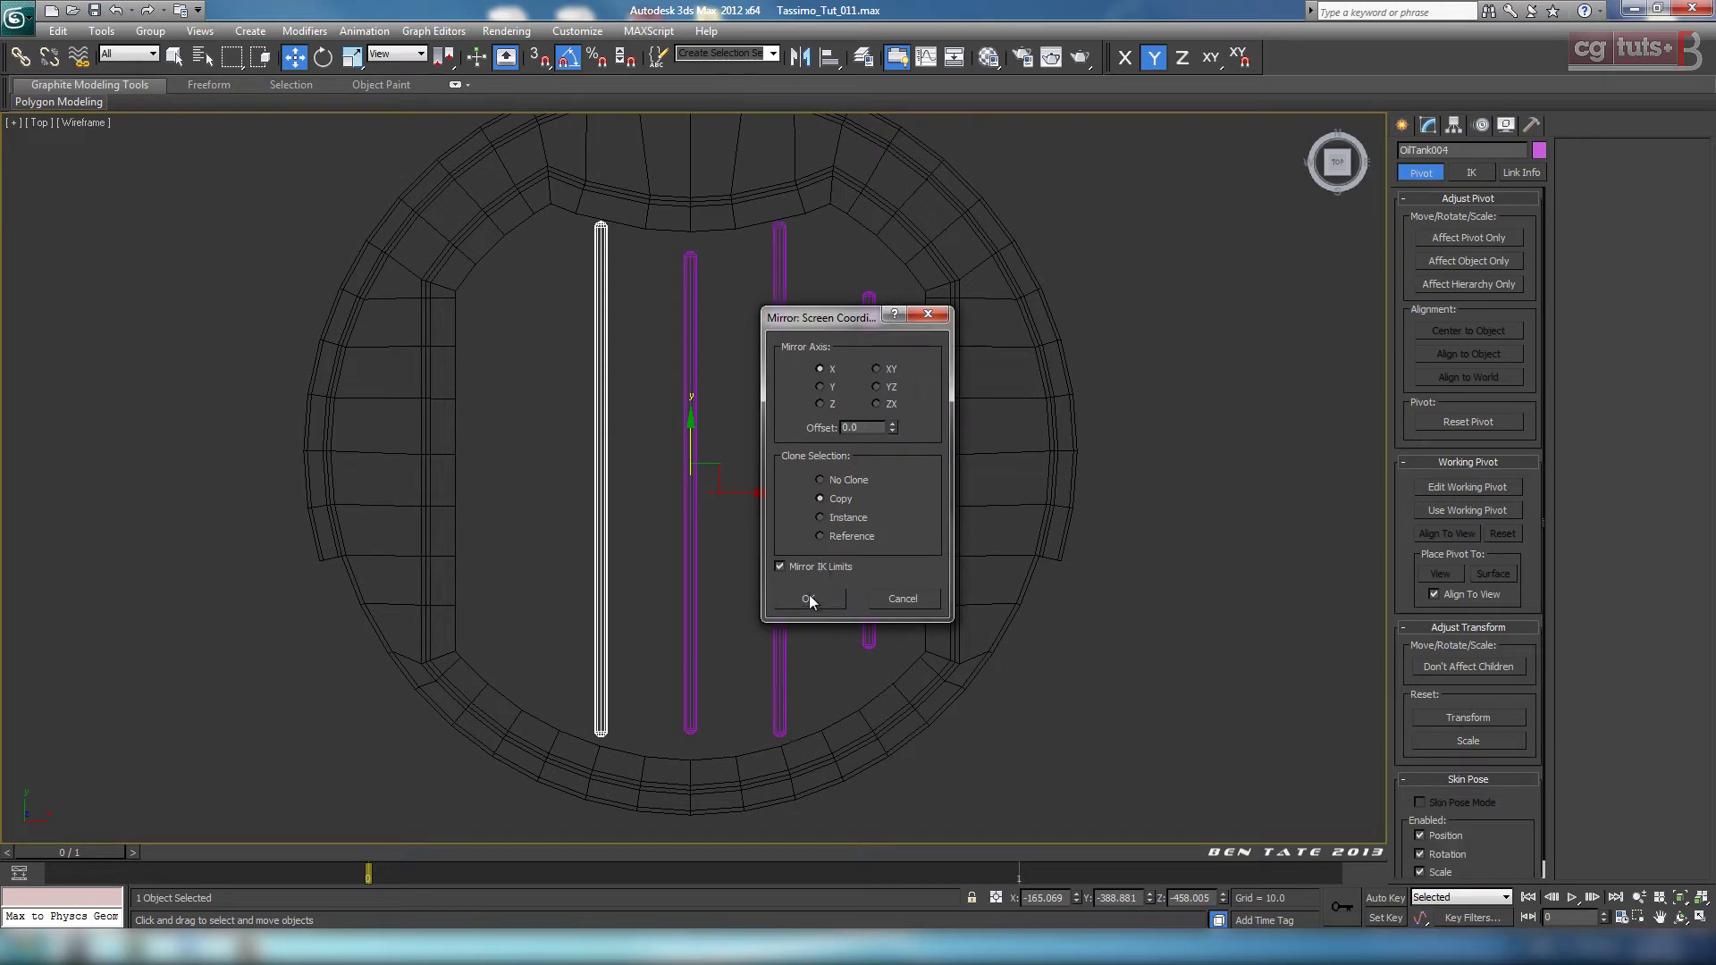
left_click(808, 596)
left_click(874, 398)
left_click(801, 58)
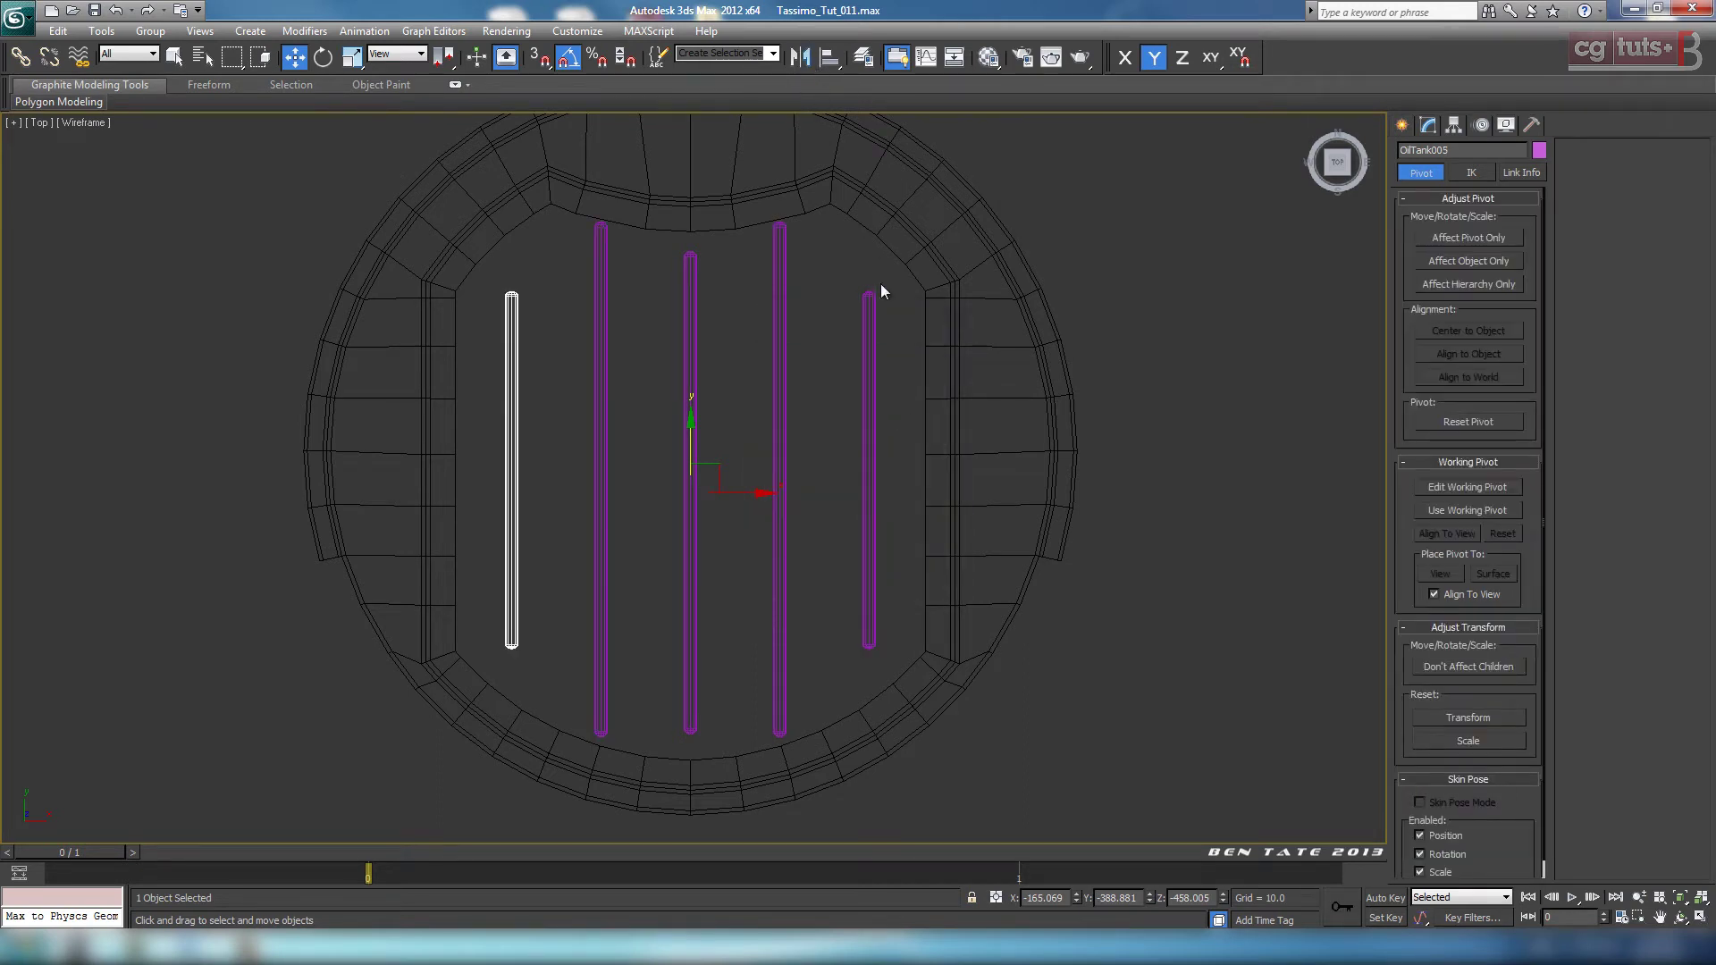
left_click(823, 597)
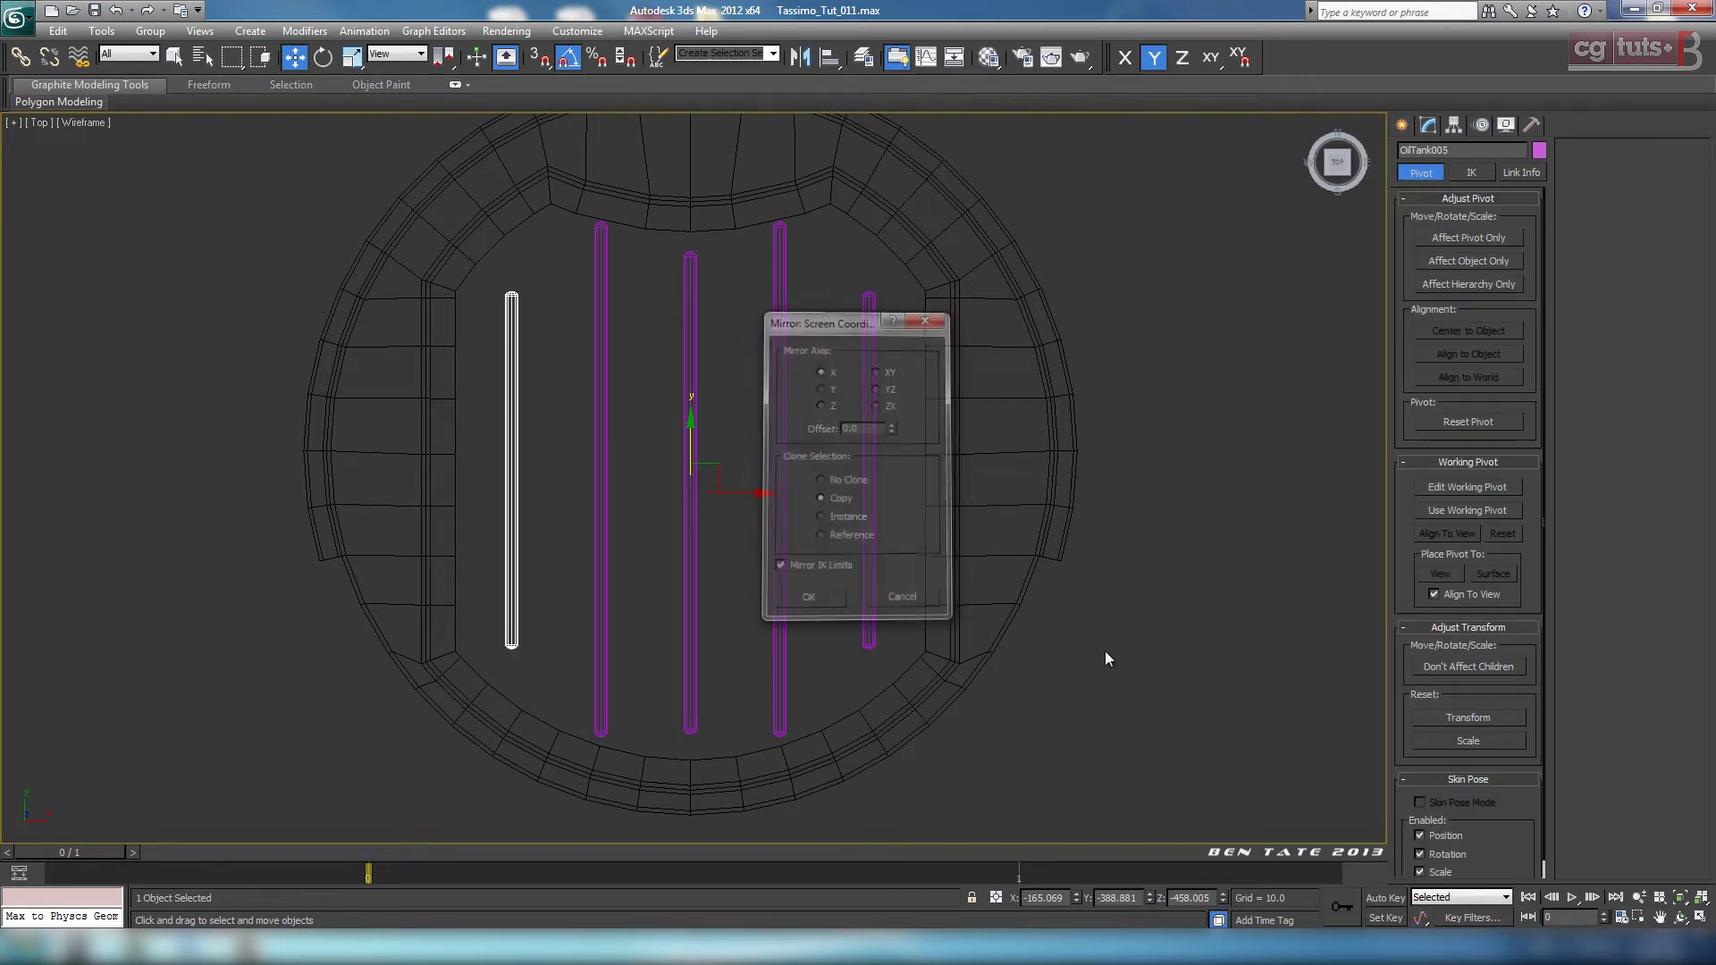
Step: Select the tray body and all five ribs in perspective and set their object color to black
key("alt+w")
left_click(1102, 637)
key("alt+w")
middle_click_drag(1101, 637, 948, 681, "alt")
key("F4")
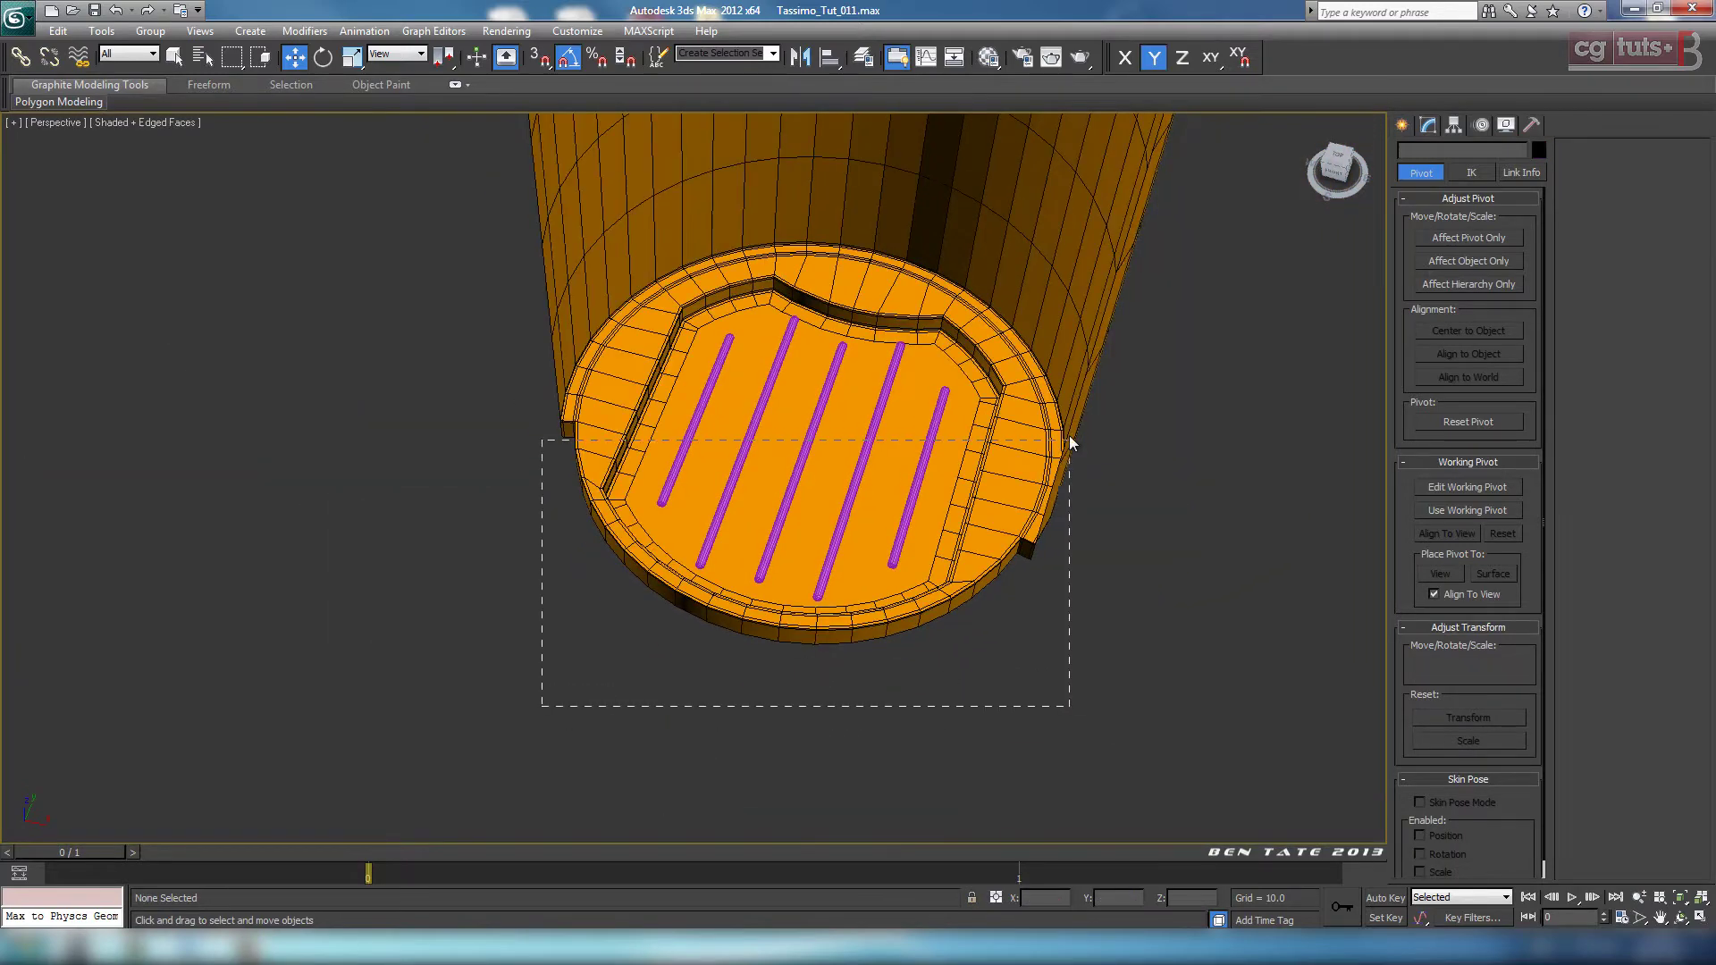
left_click_drag(1069, 440, 1036, 441)
left_click(1538, 150)
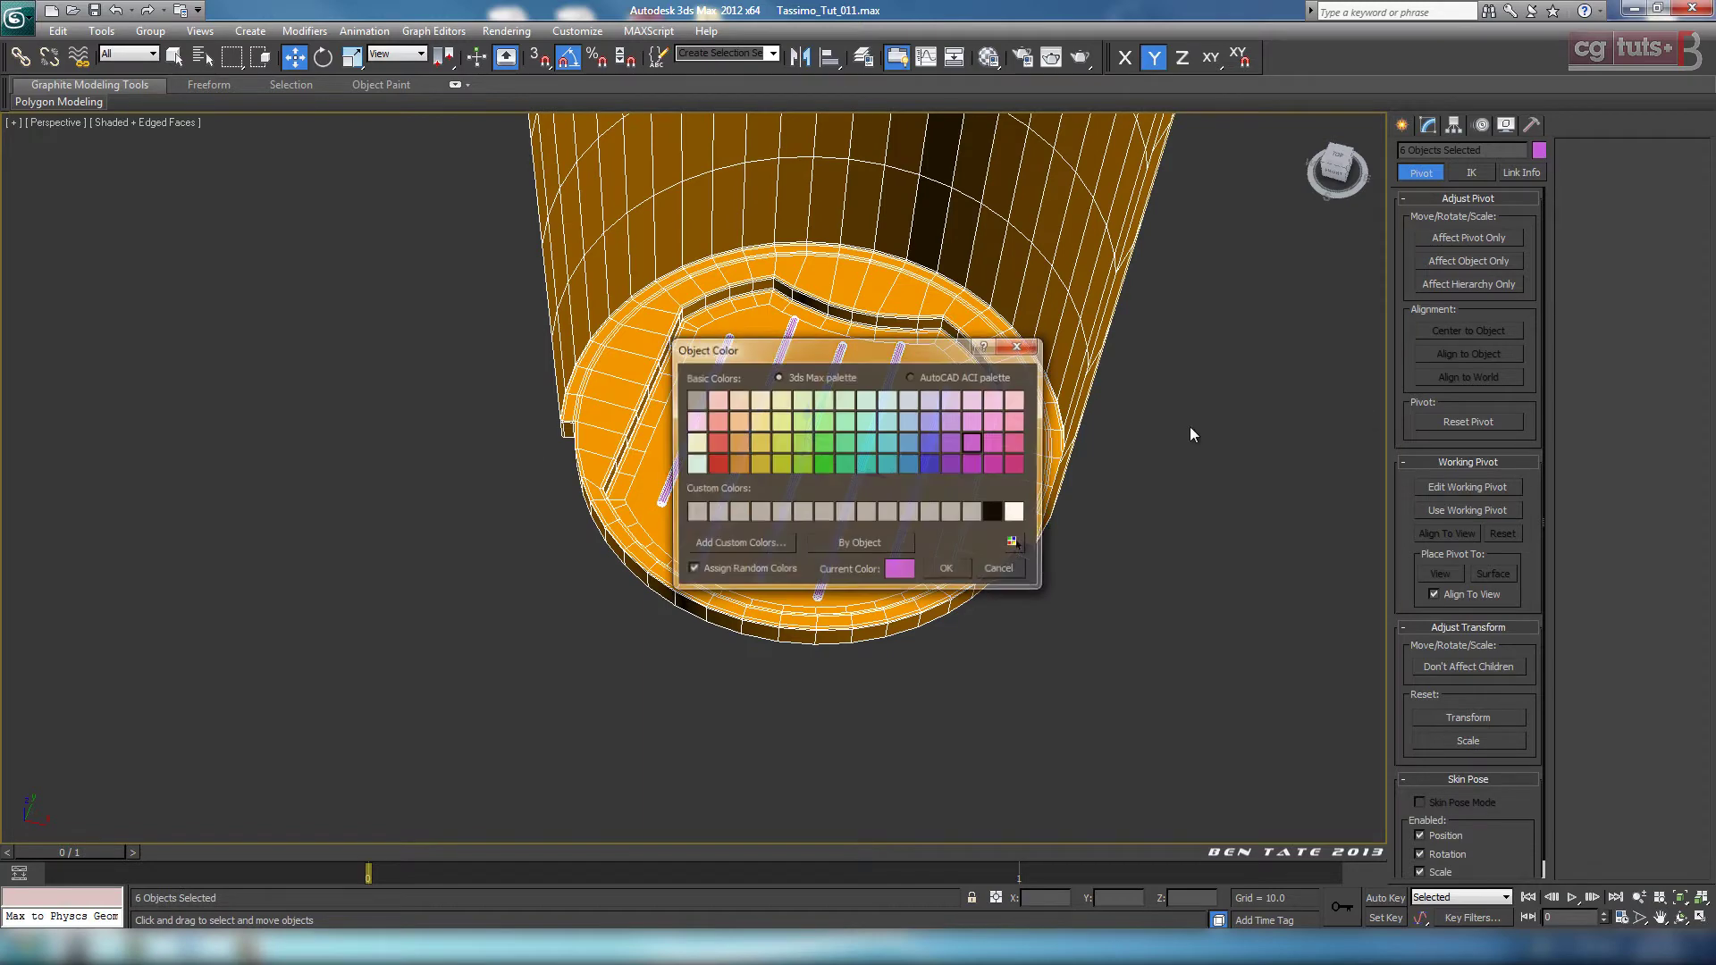
left_click(963, 568)
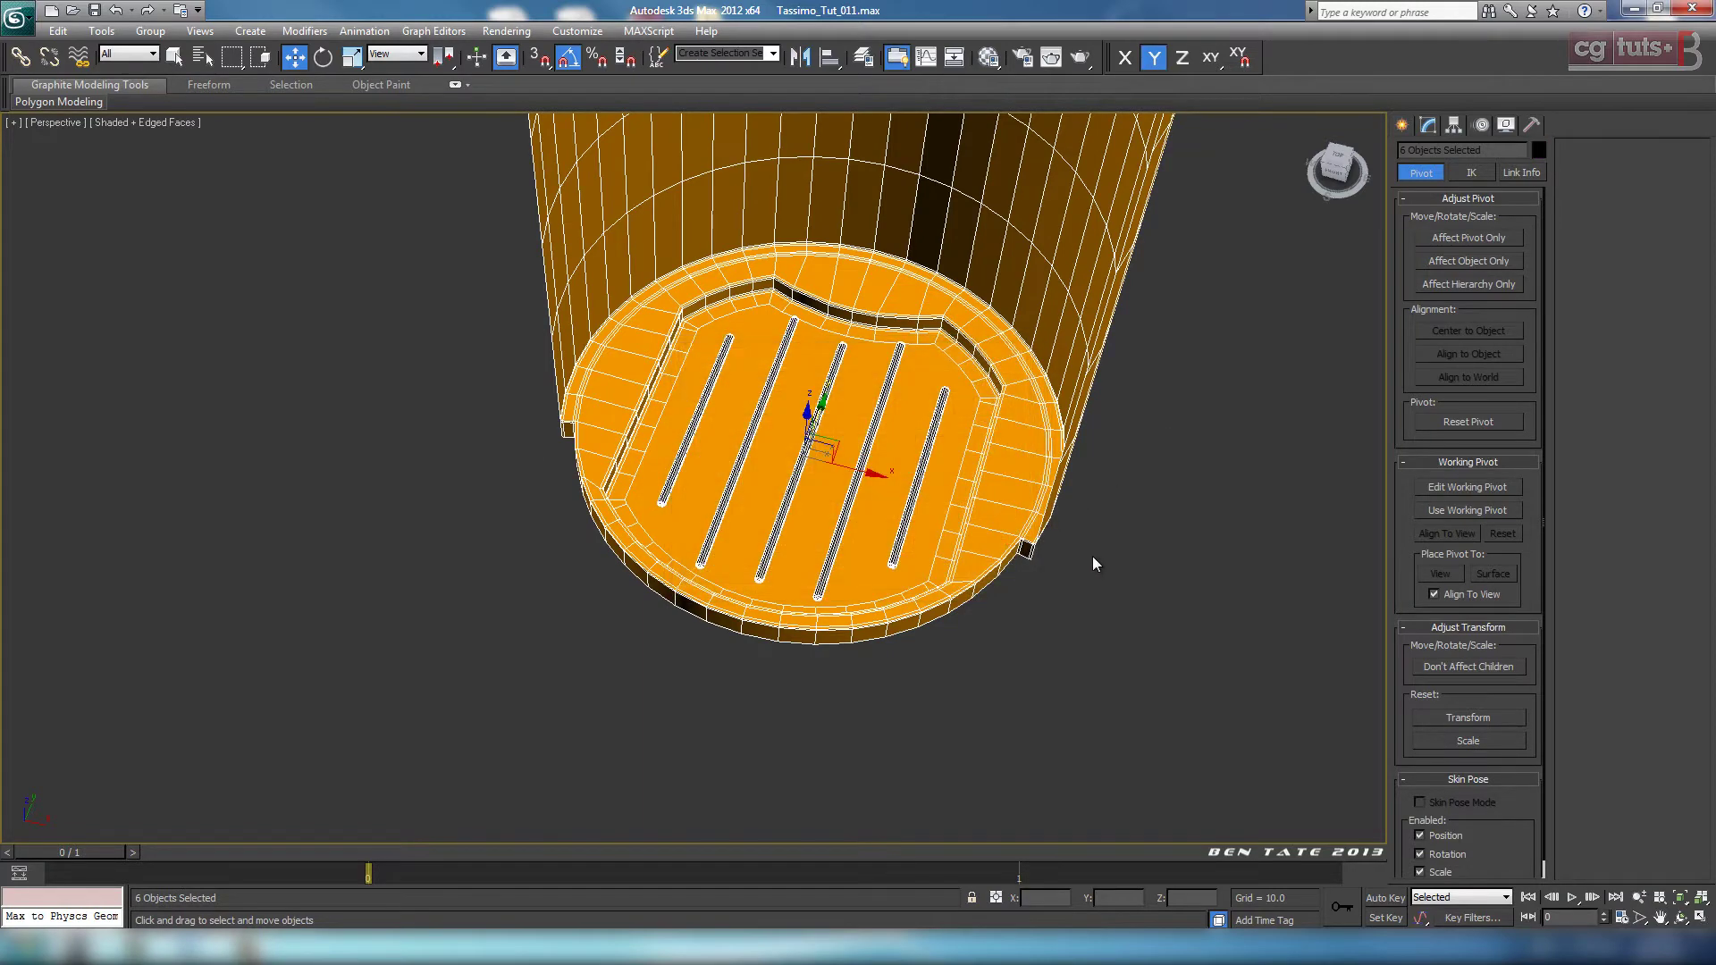
Step: Assign the orange 08 - Default material to the selected tray and ribs, and hide the edged faces
key("m")
left_click(352, 376)
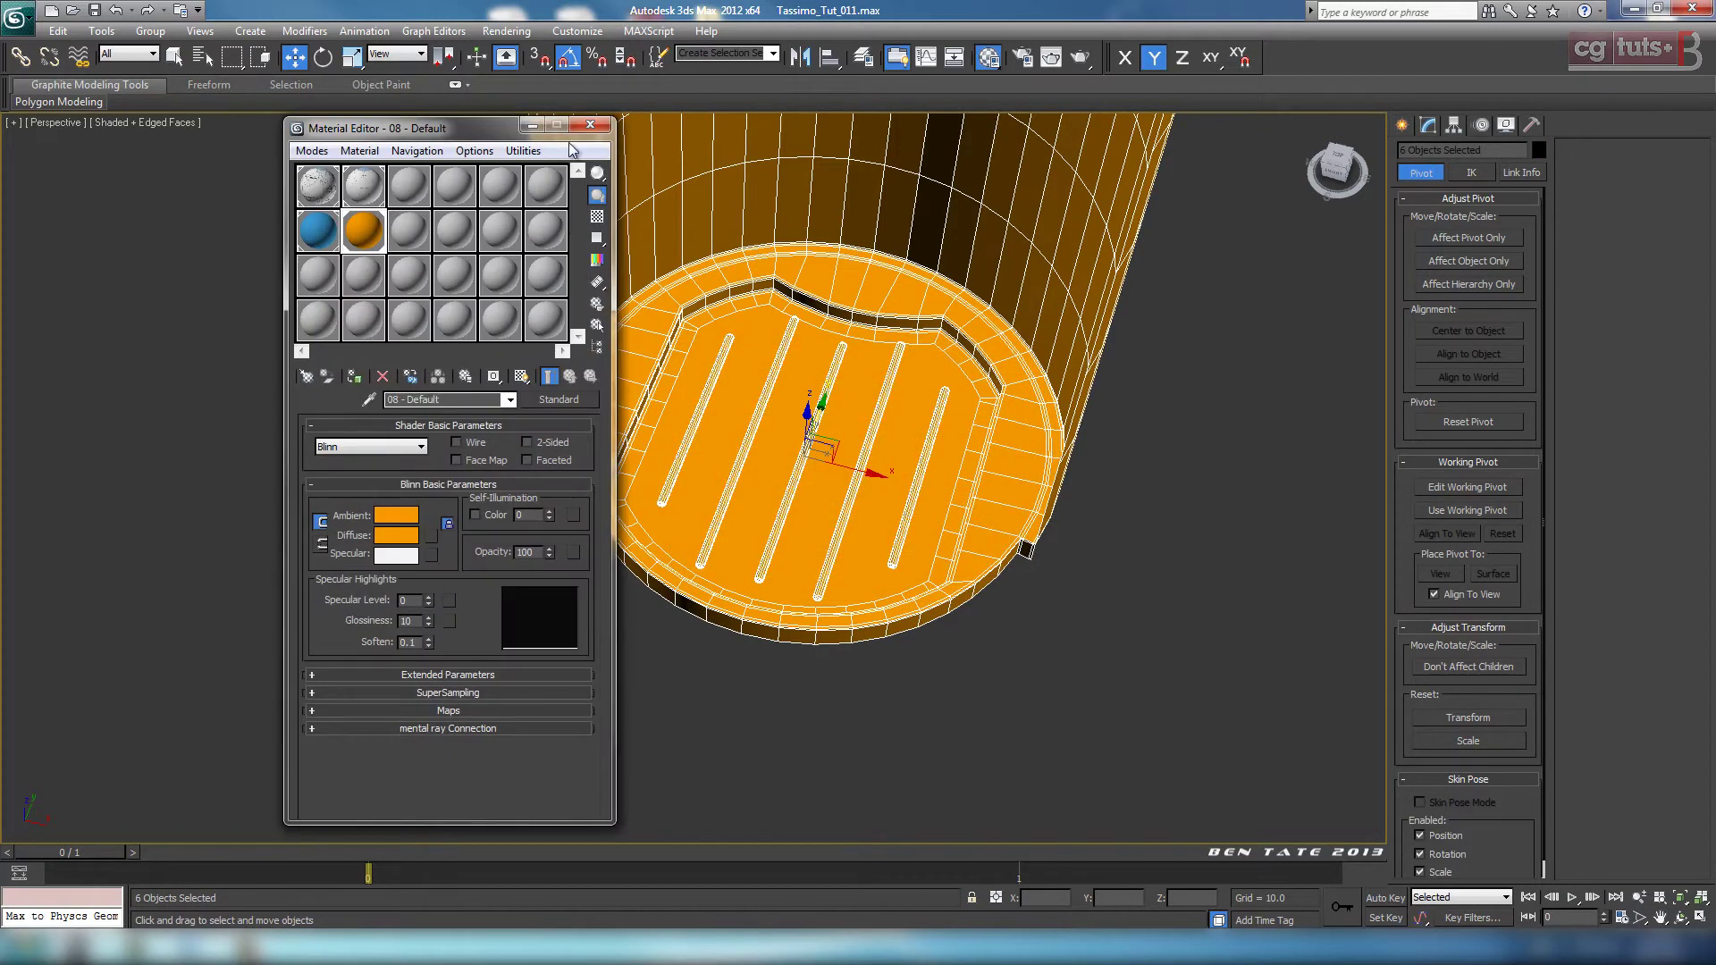
left_click(589, 125)
left_click(1176, 569)
key("F4")
Step: Turn on the smoothing modifier of the column and tray body, Circle001, and deselect it
scroll(1077, 576, "down", 3)
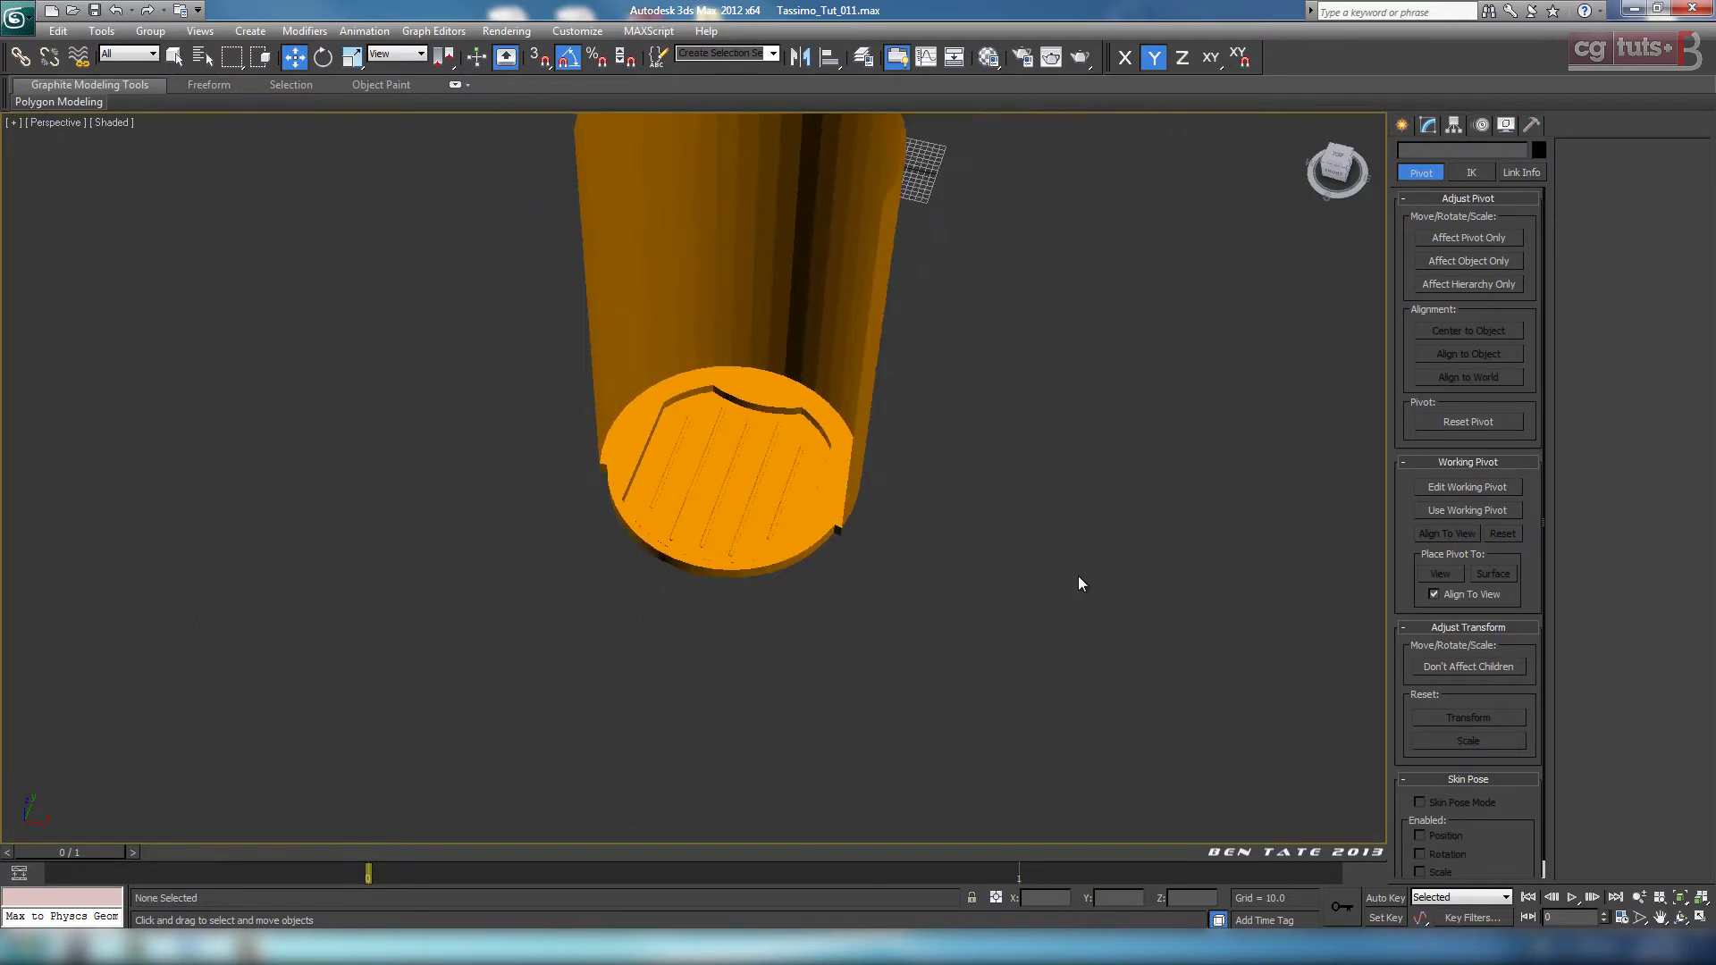
middle_click_drag(1077, 576, 1108, 551, "alt")
scroll(1108, 550, "up", 3)
left_click(846, 399)
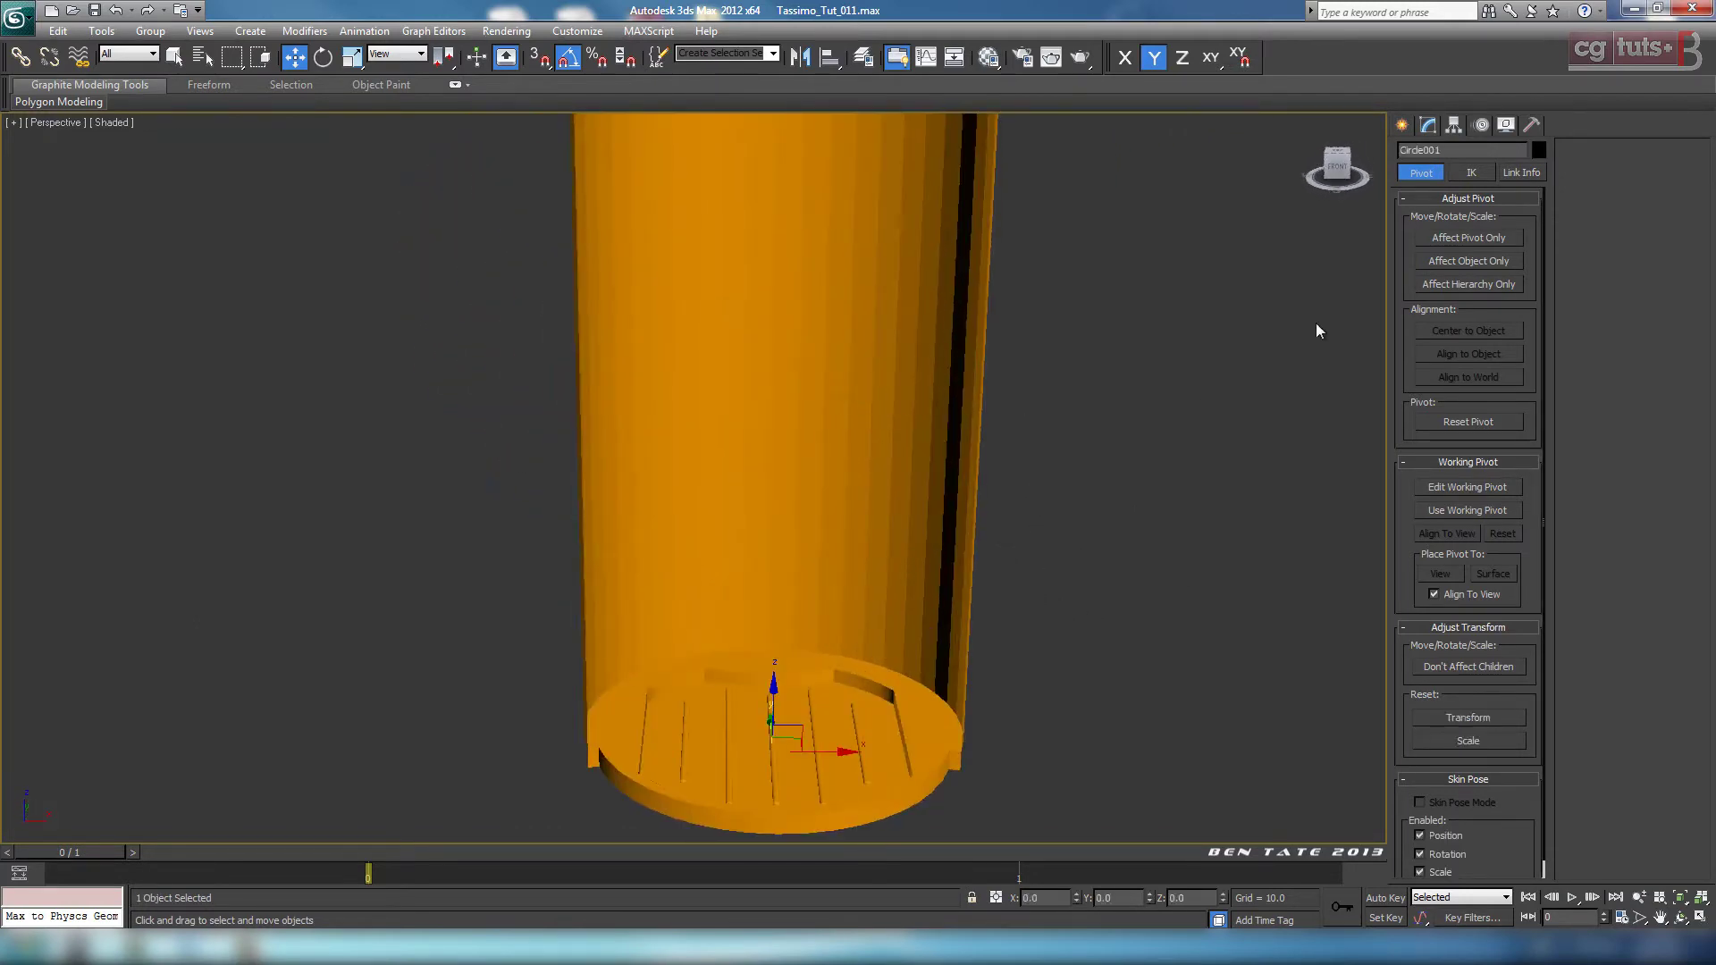
left_click(1426, 126)
left_click(1410, 306)
left_click(1181, 481)
middle_click_drag(1165, 446, 1108, 444)
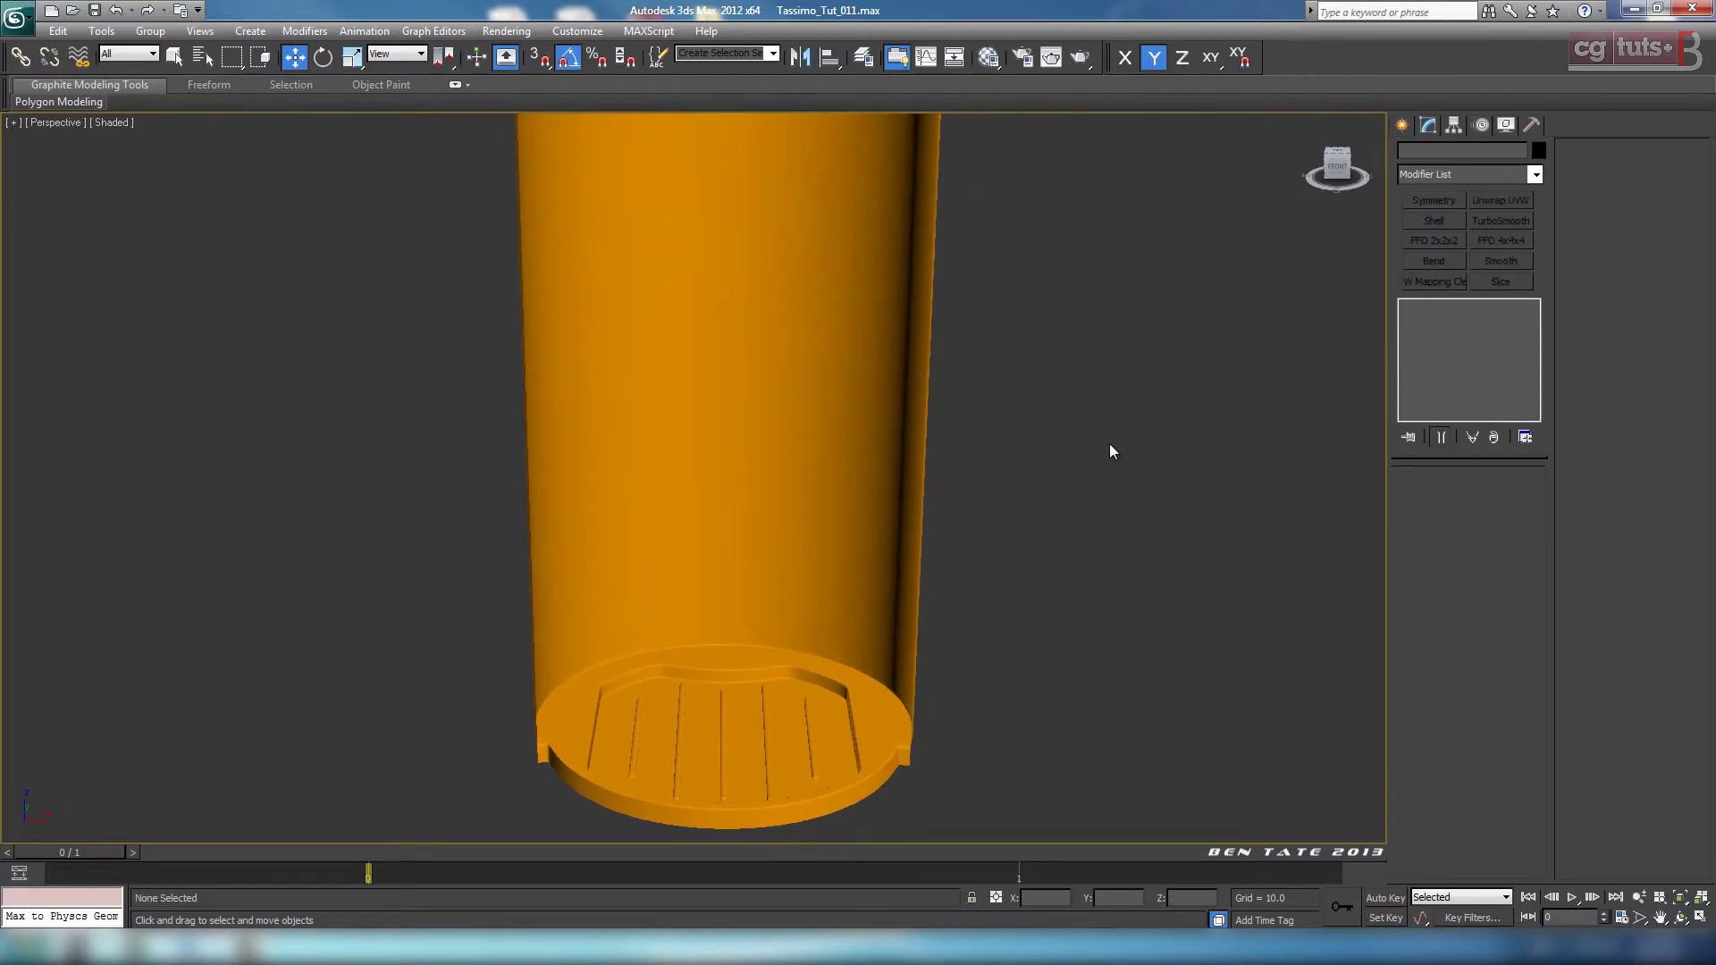
Step: Bring the hidden coffee machine parts and reference planes back into the scene
scroll(1108, 443, "down", 2)
mouse_move(974, 432)
middle_mouse_down("alt")
mouse_move(1086, 441)
mouse_move(1026, 444)
mouse_move(965, 506)
mouse_move(981, 594)
mouse_move(981, 441)
middle_mouse_up("alt")
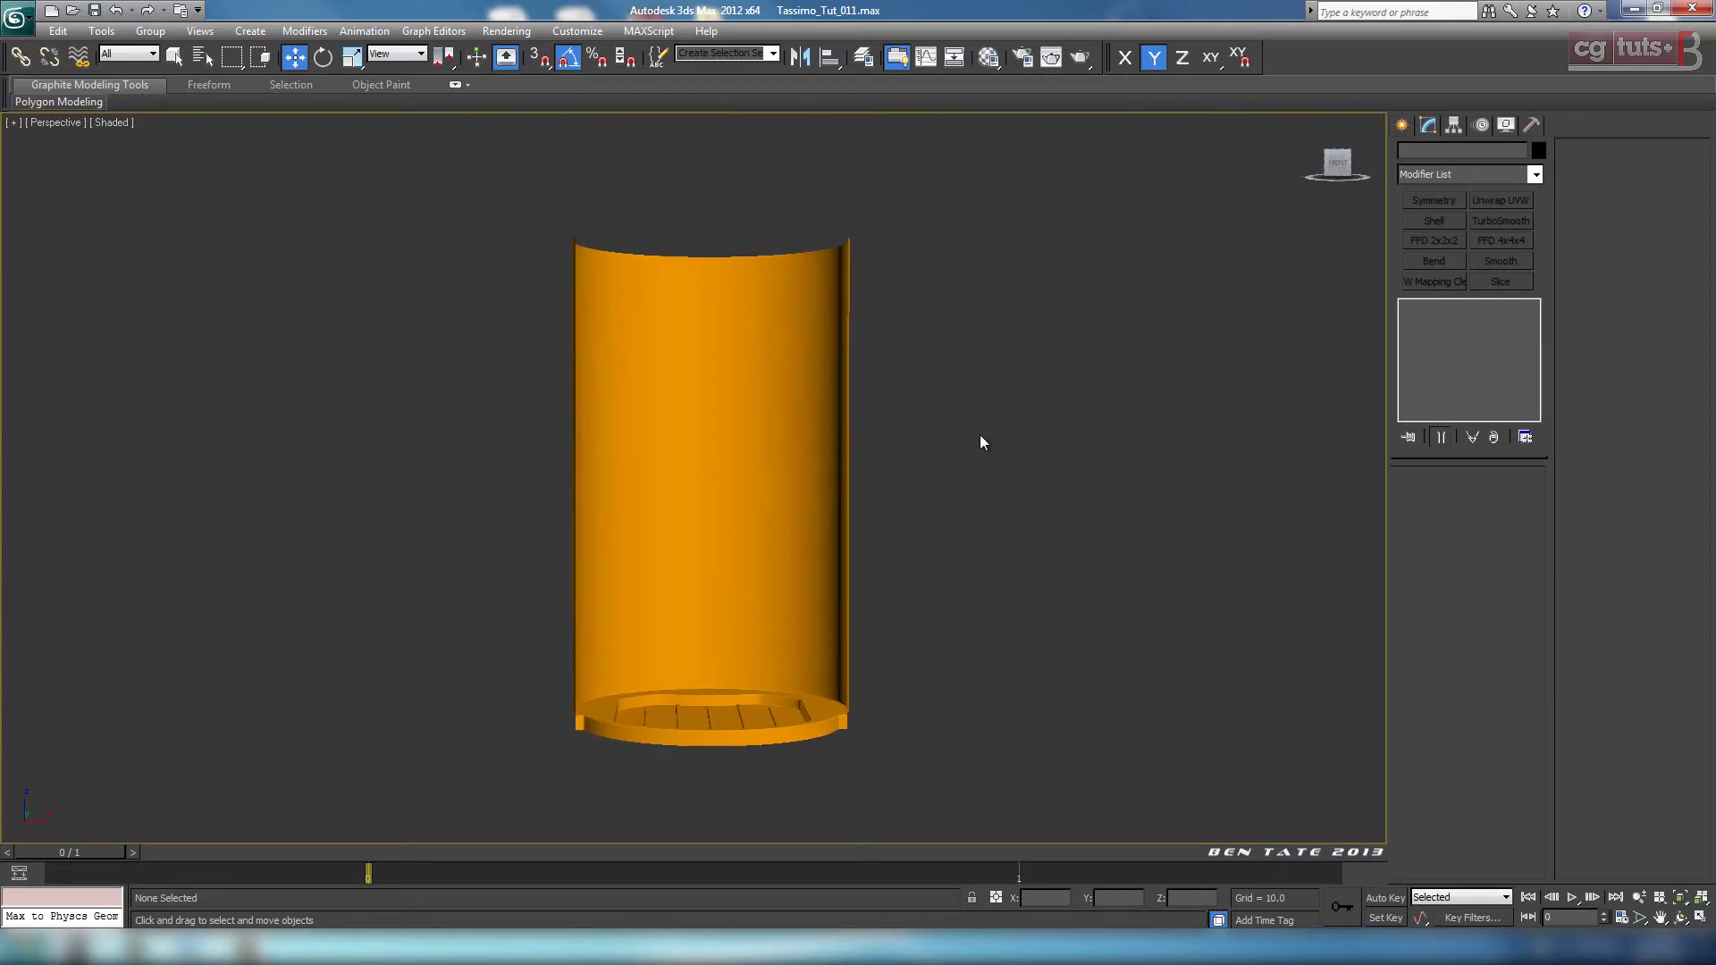
right_click(980, 436)
left_click(1033, 355)
middle_click_drag(1026, 371, 1042, 334, "alt")
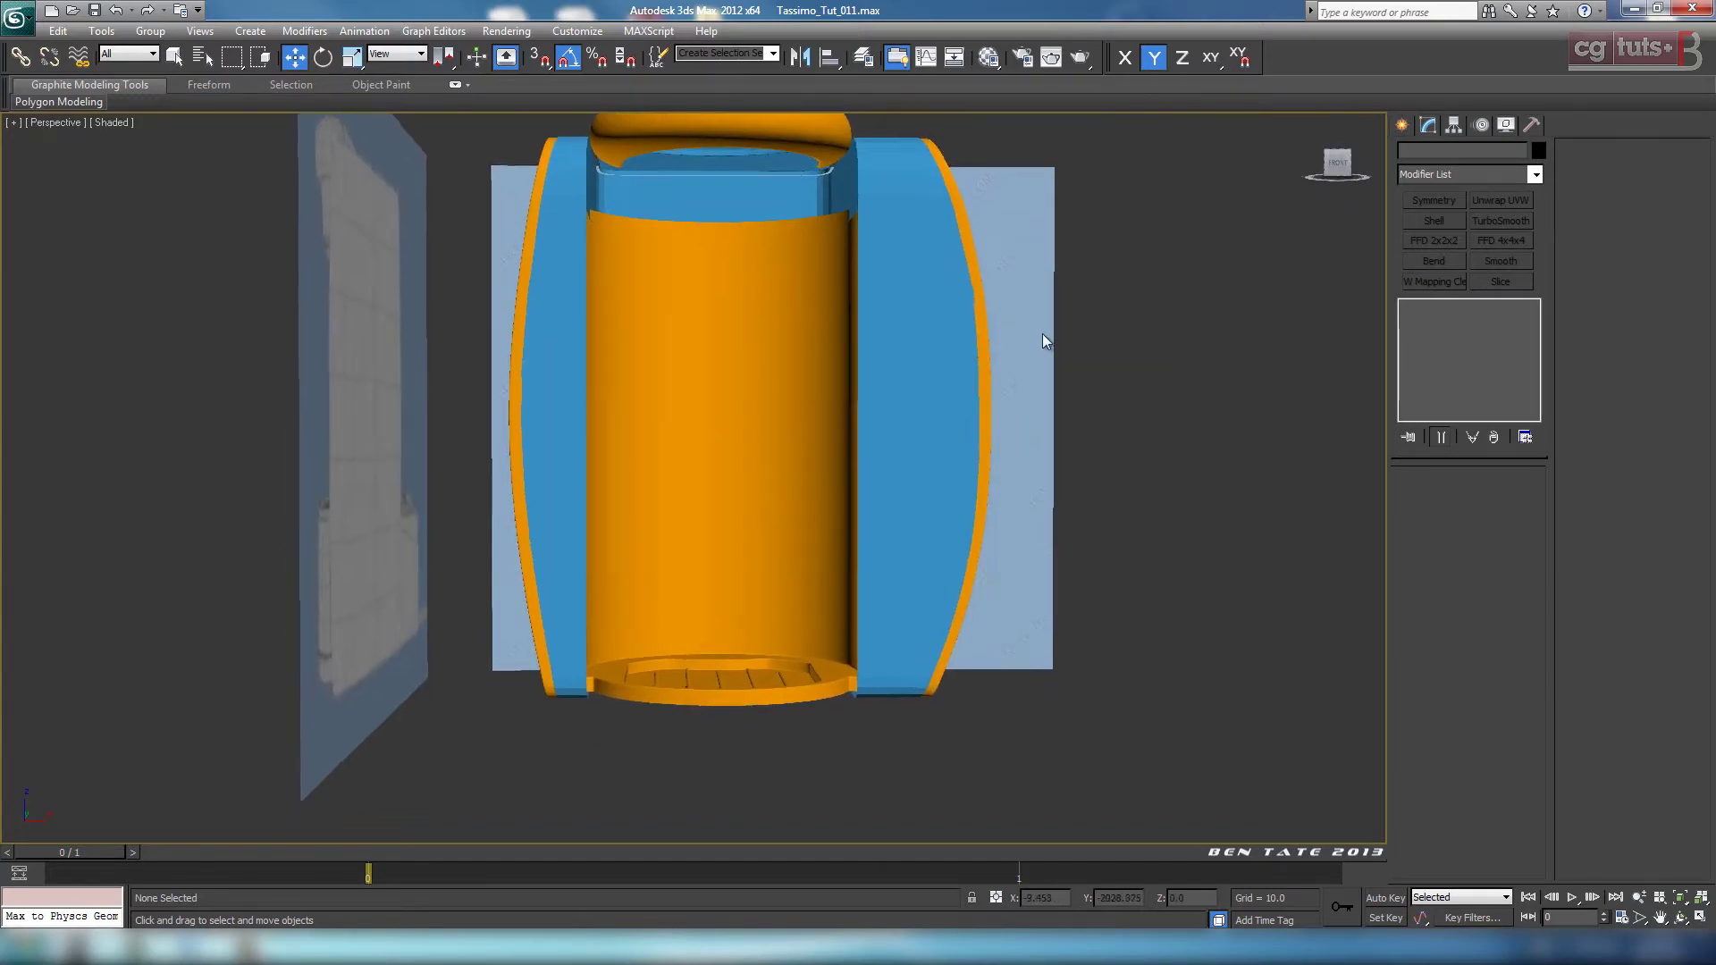
Step: Examine the ribs and the whole machine in the enlarged front wireframe view
key("alt+w")
left_click(1085, 361)
key("alt+w")
scroll(1087, 352, "up", 10)
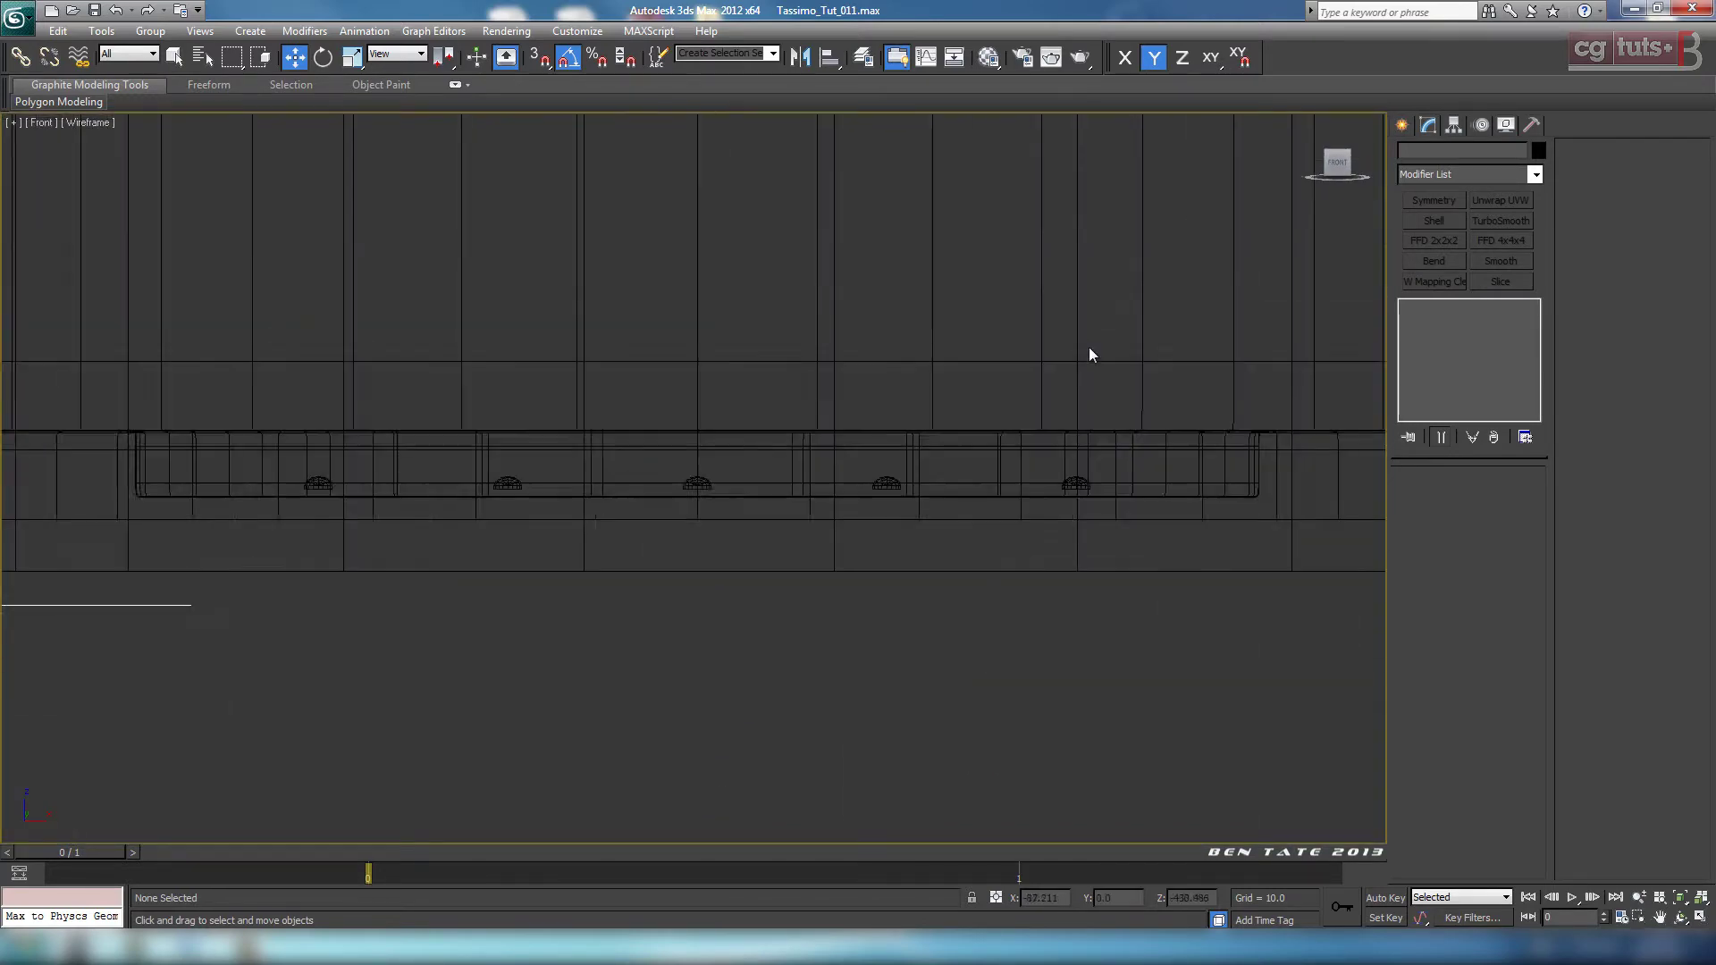
scroll(1018, 284, "down", 3)
middle_click_drag(1019, 284, 1050, 660)
scroll(1004, 536, "down", 6)
middle_click_drag(1003, 536, 1015, 613)
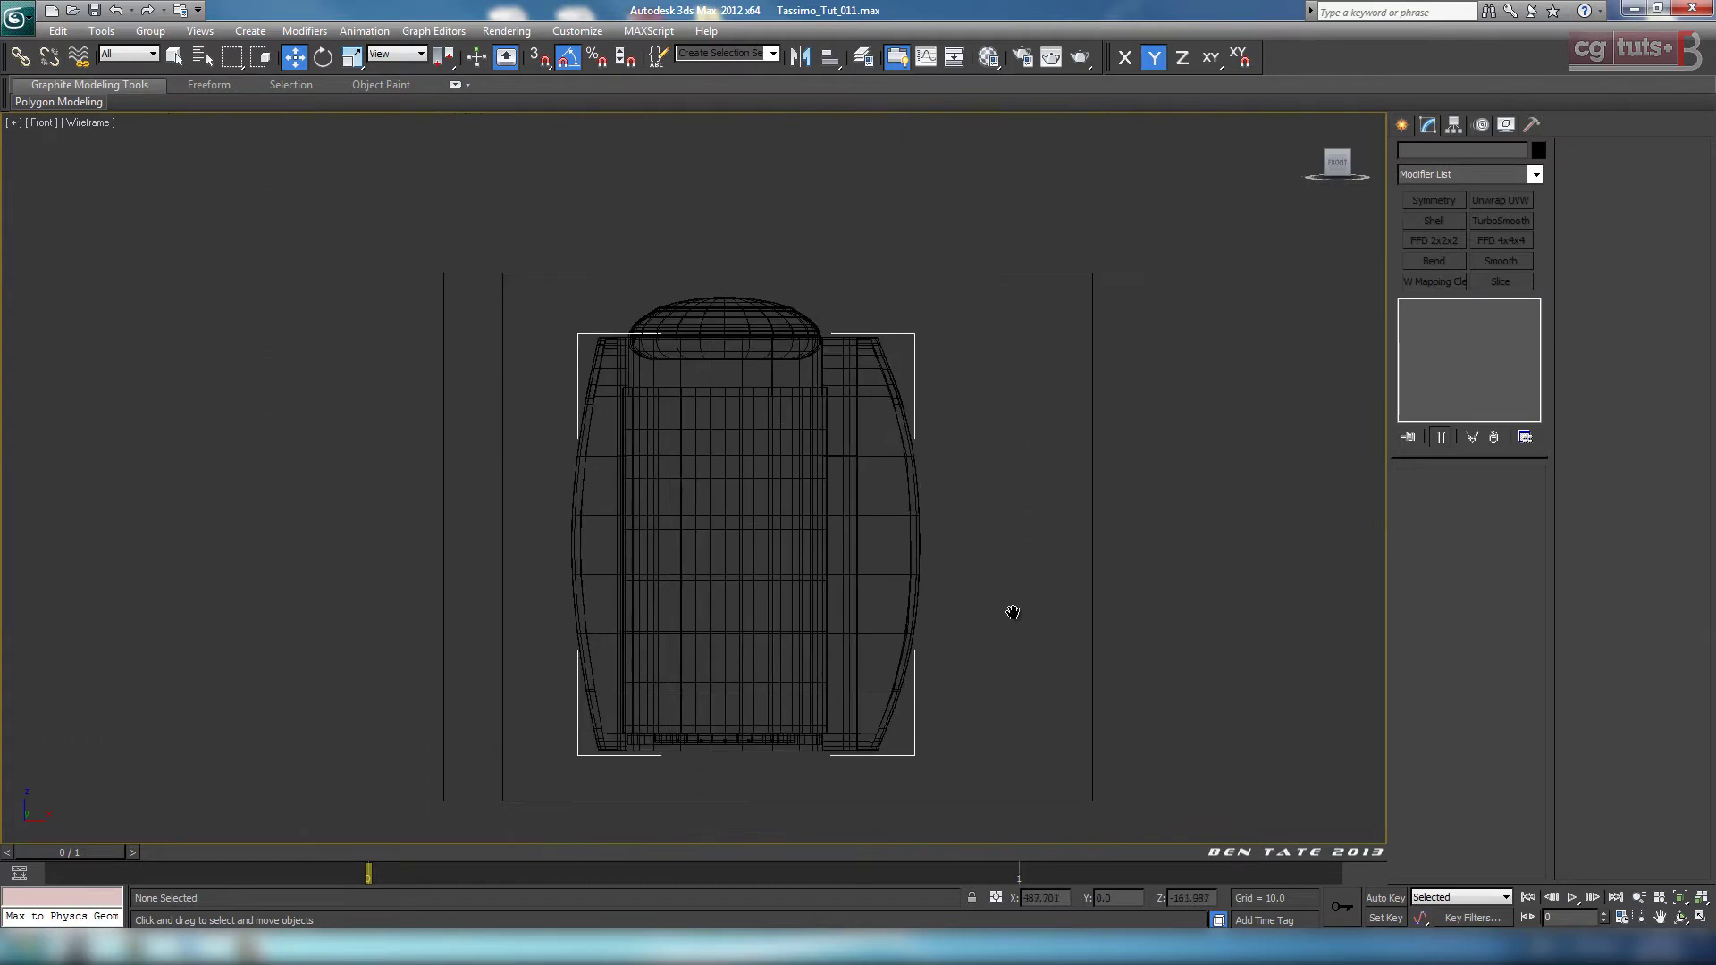
Step: Display edged faces in perspective and examine the central column between the blue side panels up close
key("alt+w")
left_click(1150, 609)
key("alt+w")
middle_click_drag(1026, 536, 1083, 540, "alt")
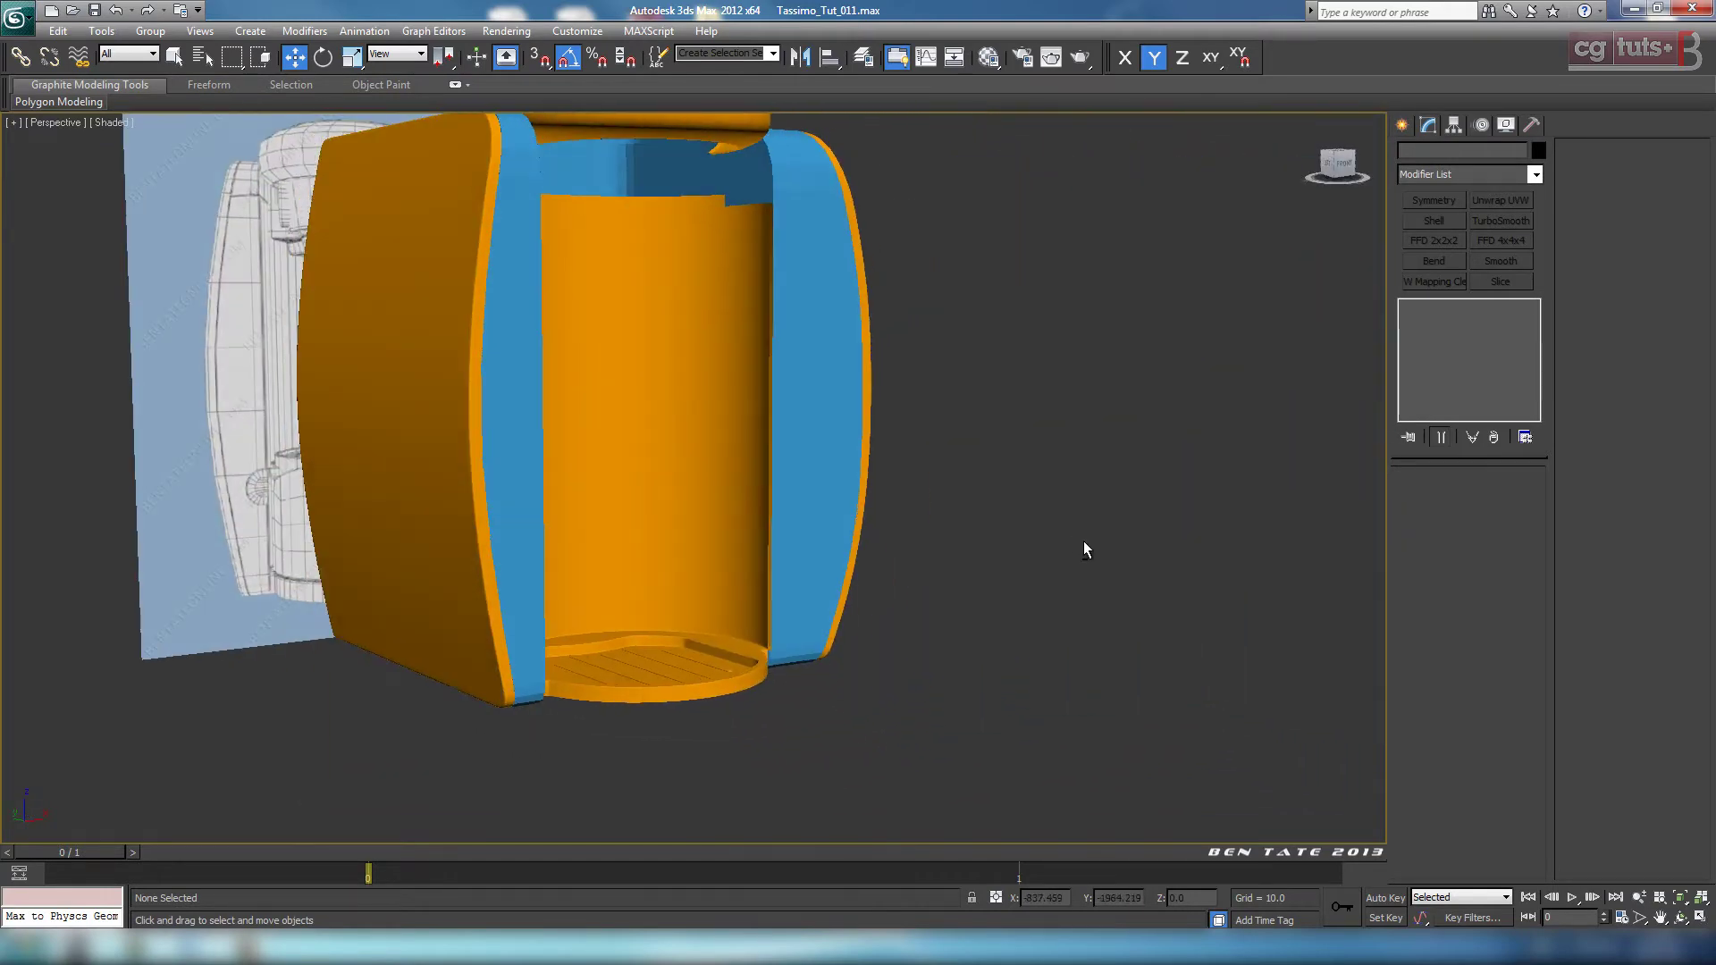
key("F4")
middle_click_drag(993, 587, 1021, 642)
scroll(914, 599, "up", 4)
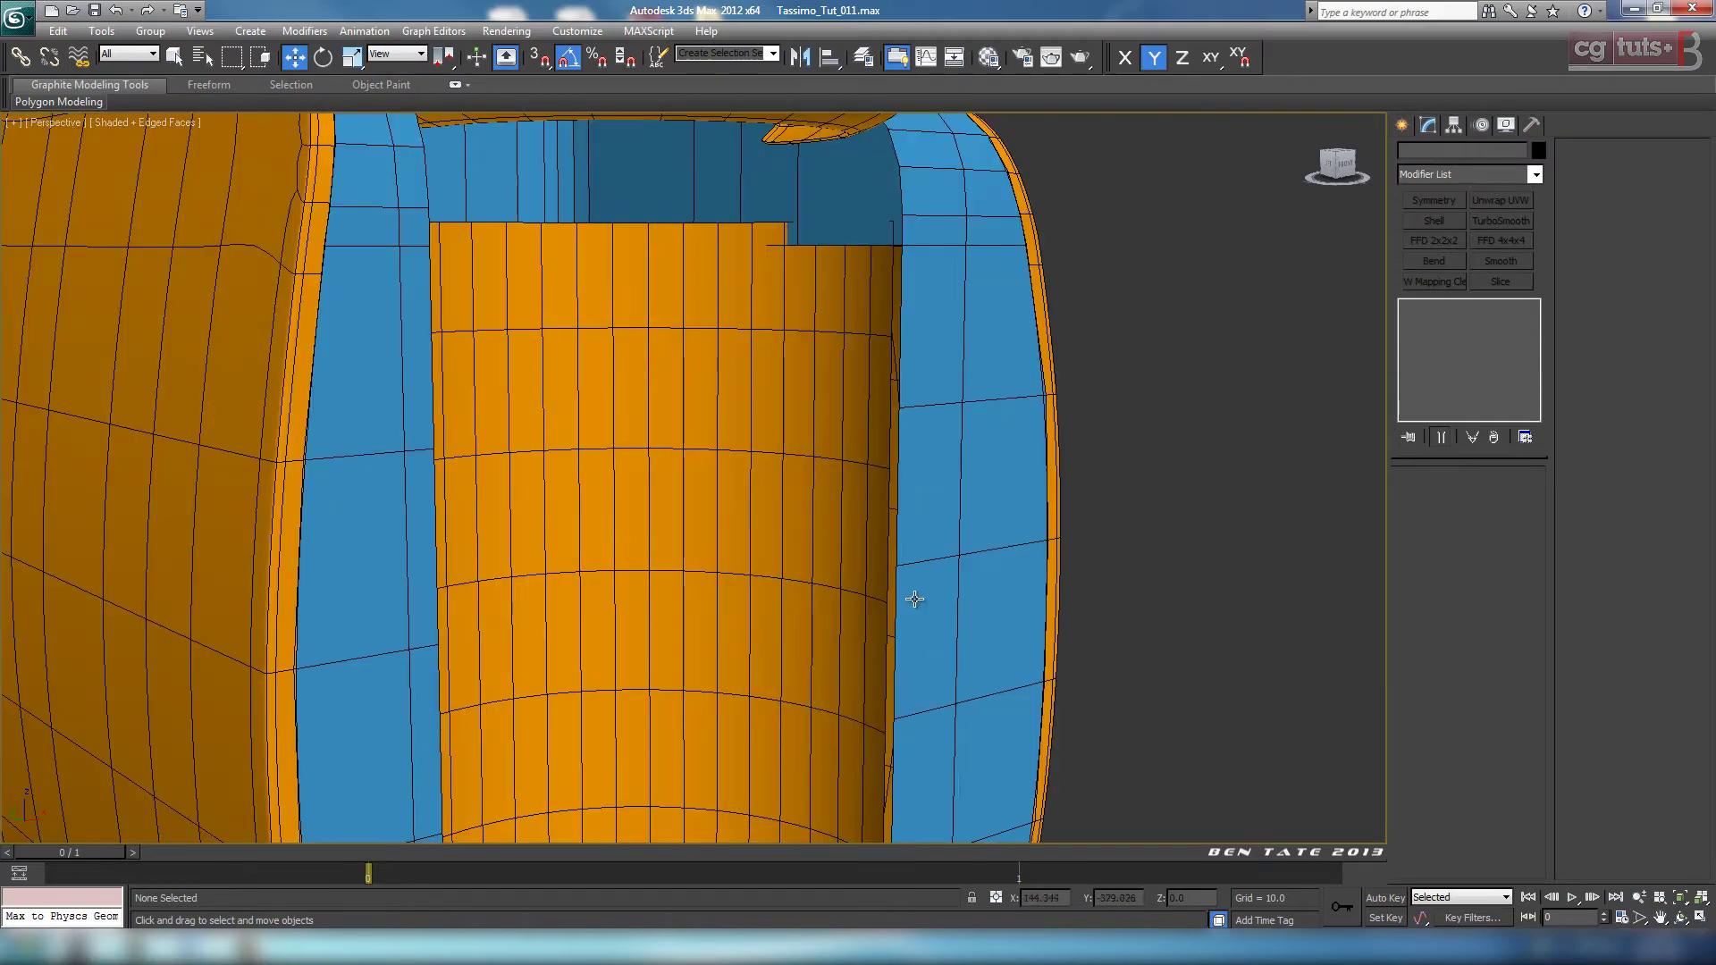
Step: Hide the orange column and drip tray body, Circle001
middle_click_drag(901, 444, 922, 719)
scroll(922, 572, "up", 2)
middle_click_drag(922, 572, 847, 407, "alt")
scroll(759, 545, "down", 8)
scroll(787, 551, "down", 3)
left_click(831, 405)
right_click(822, 406)
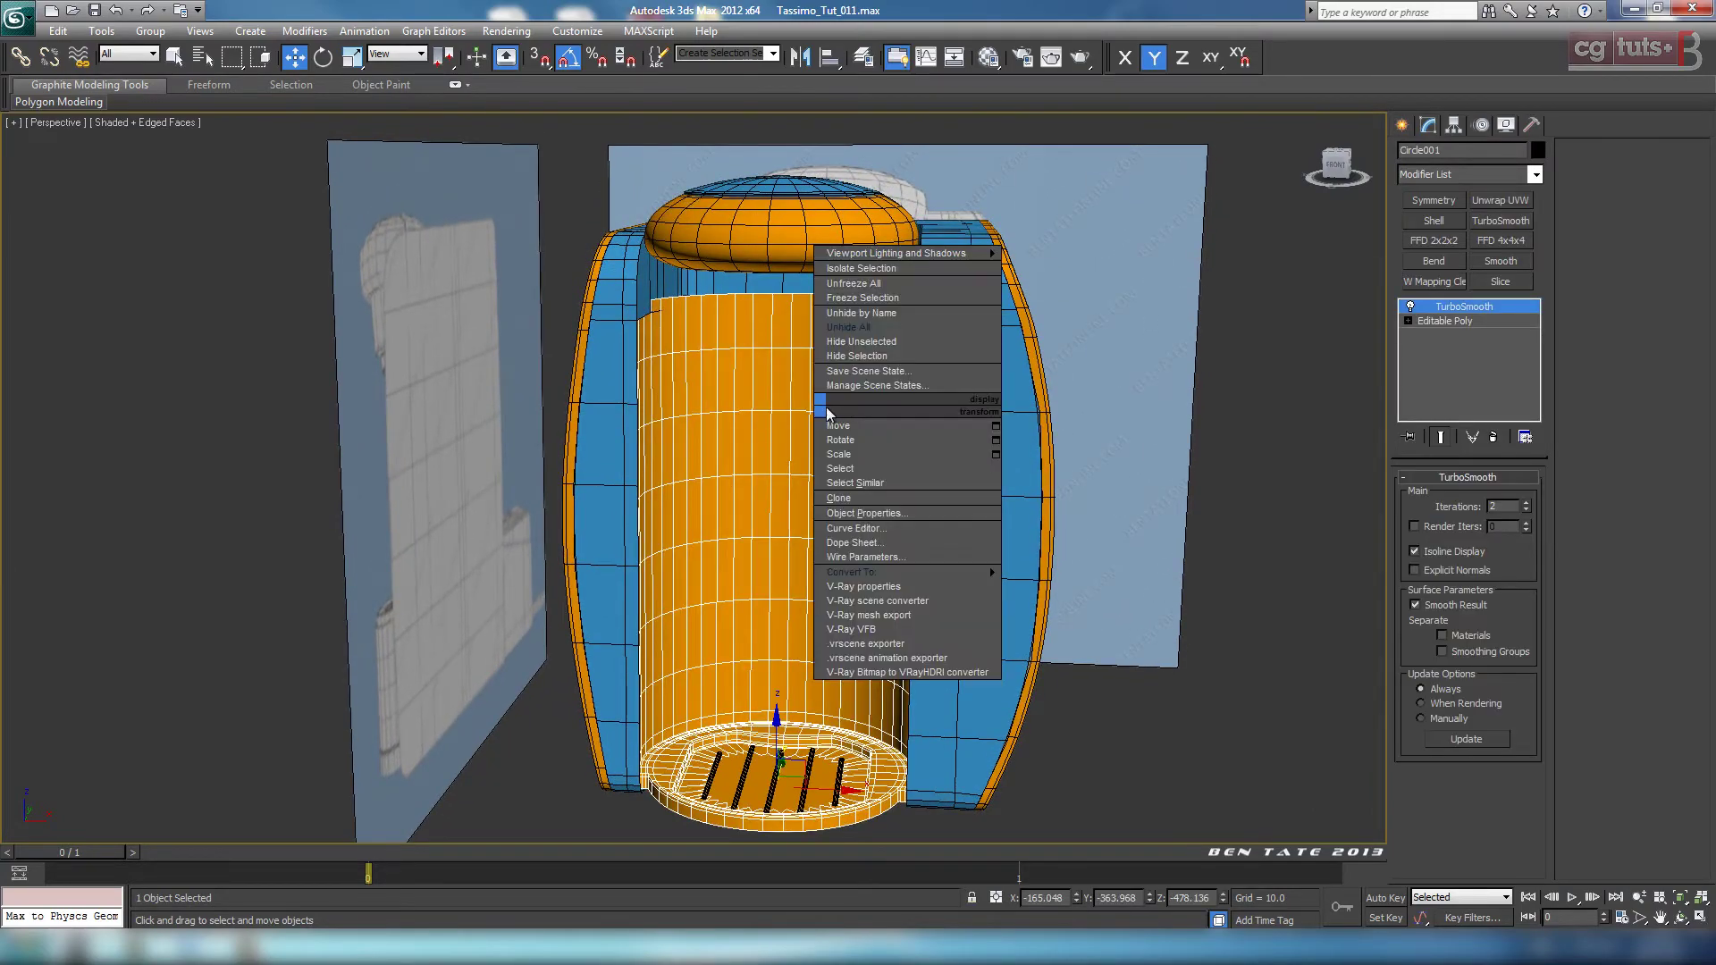
left_click(876, 357)
Step: Examine the open machine interior beneath the lid without the column, and bring the hidden column and tray body back
middle_click_drag(854, 410, 921, 501, "alt")
scroll(852, 528, "up", 3)
scroll(851, 526, "up", 2)
scroll(954, 420, "down", 5)
scroll(902, 456, "down", 10)
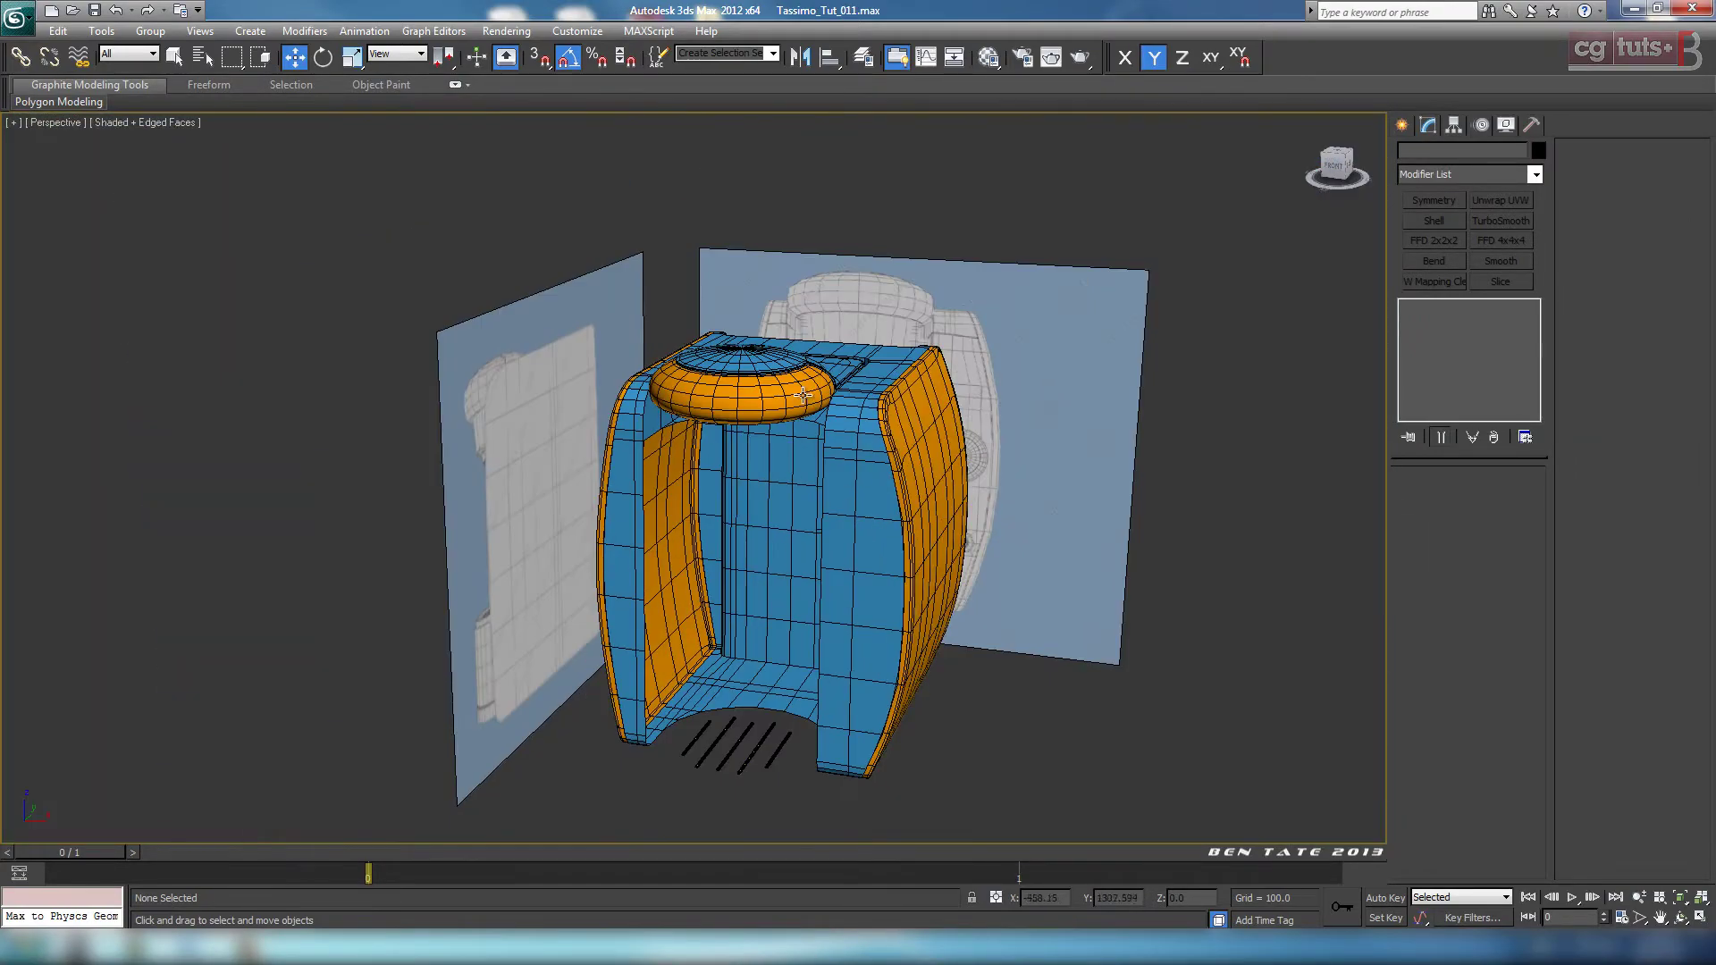
middle_click_drag(801, 475, 735, 428)
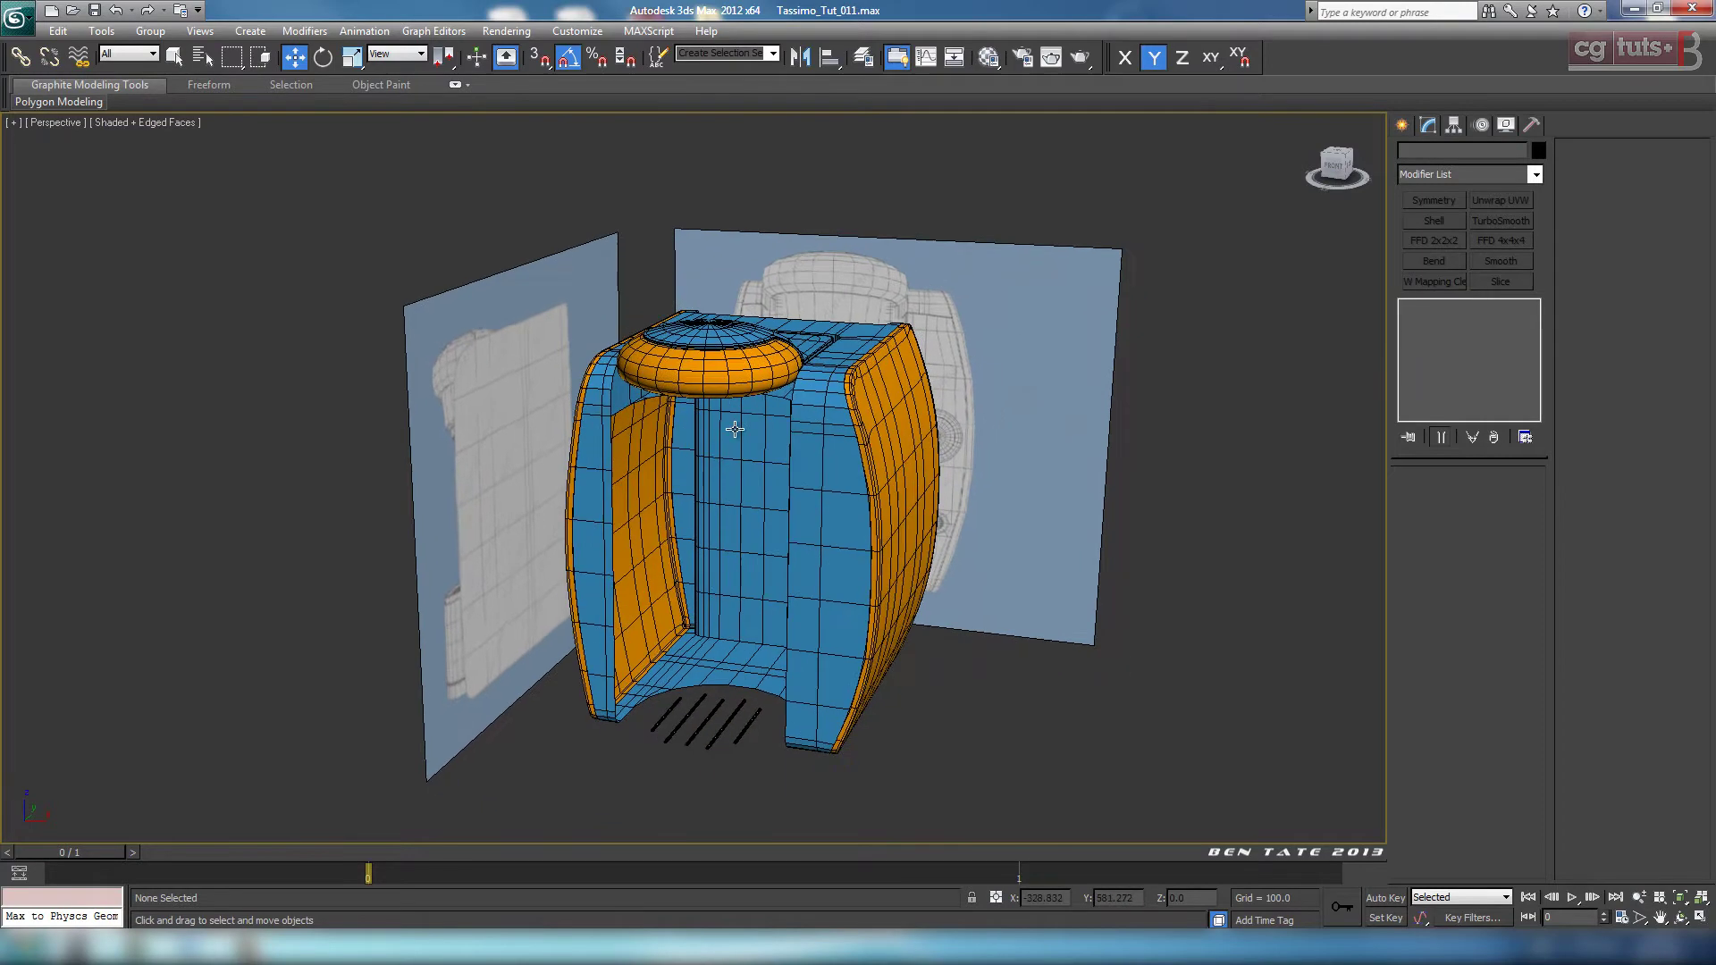
right_click(1048, 693)
left_click(1117, 591)
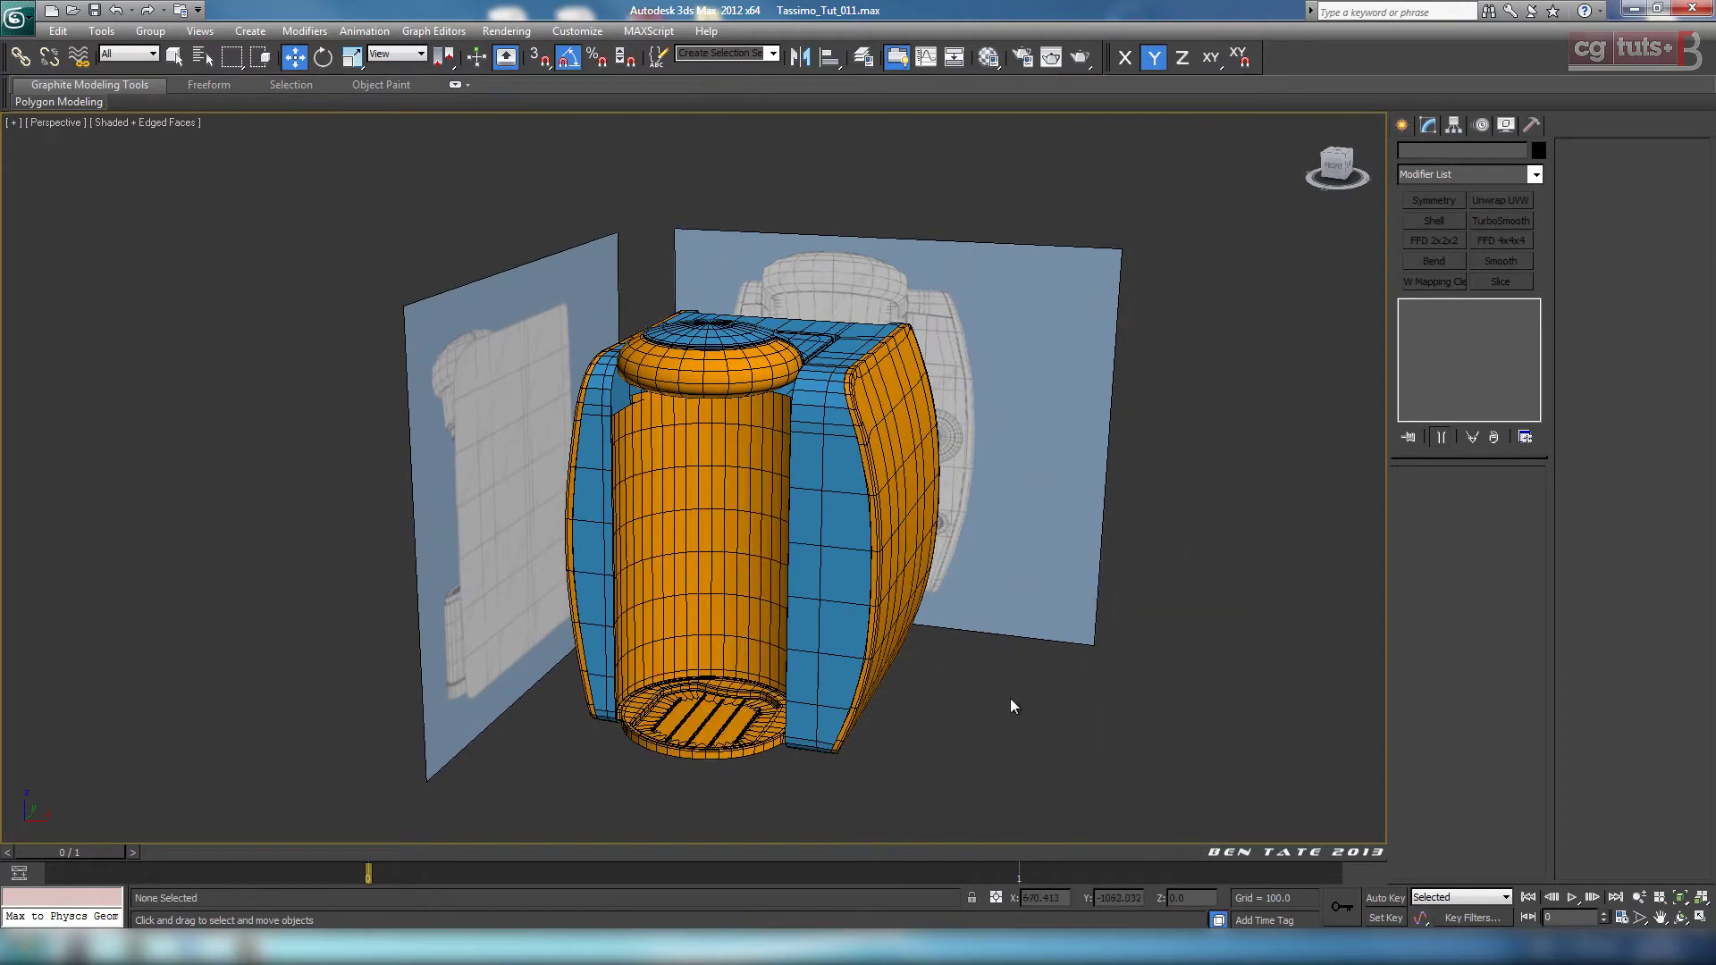
Step: Examine the underside of the round lid and compare it with reference photo 026 of the brewing head
middle_click_drag(1012, 706, 964, 623)
scroll(1054, 642, "up", 3)
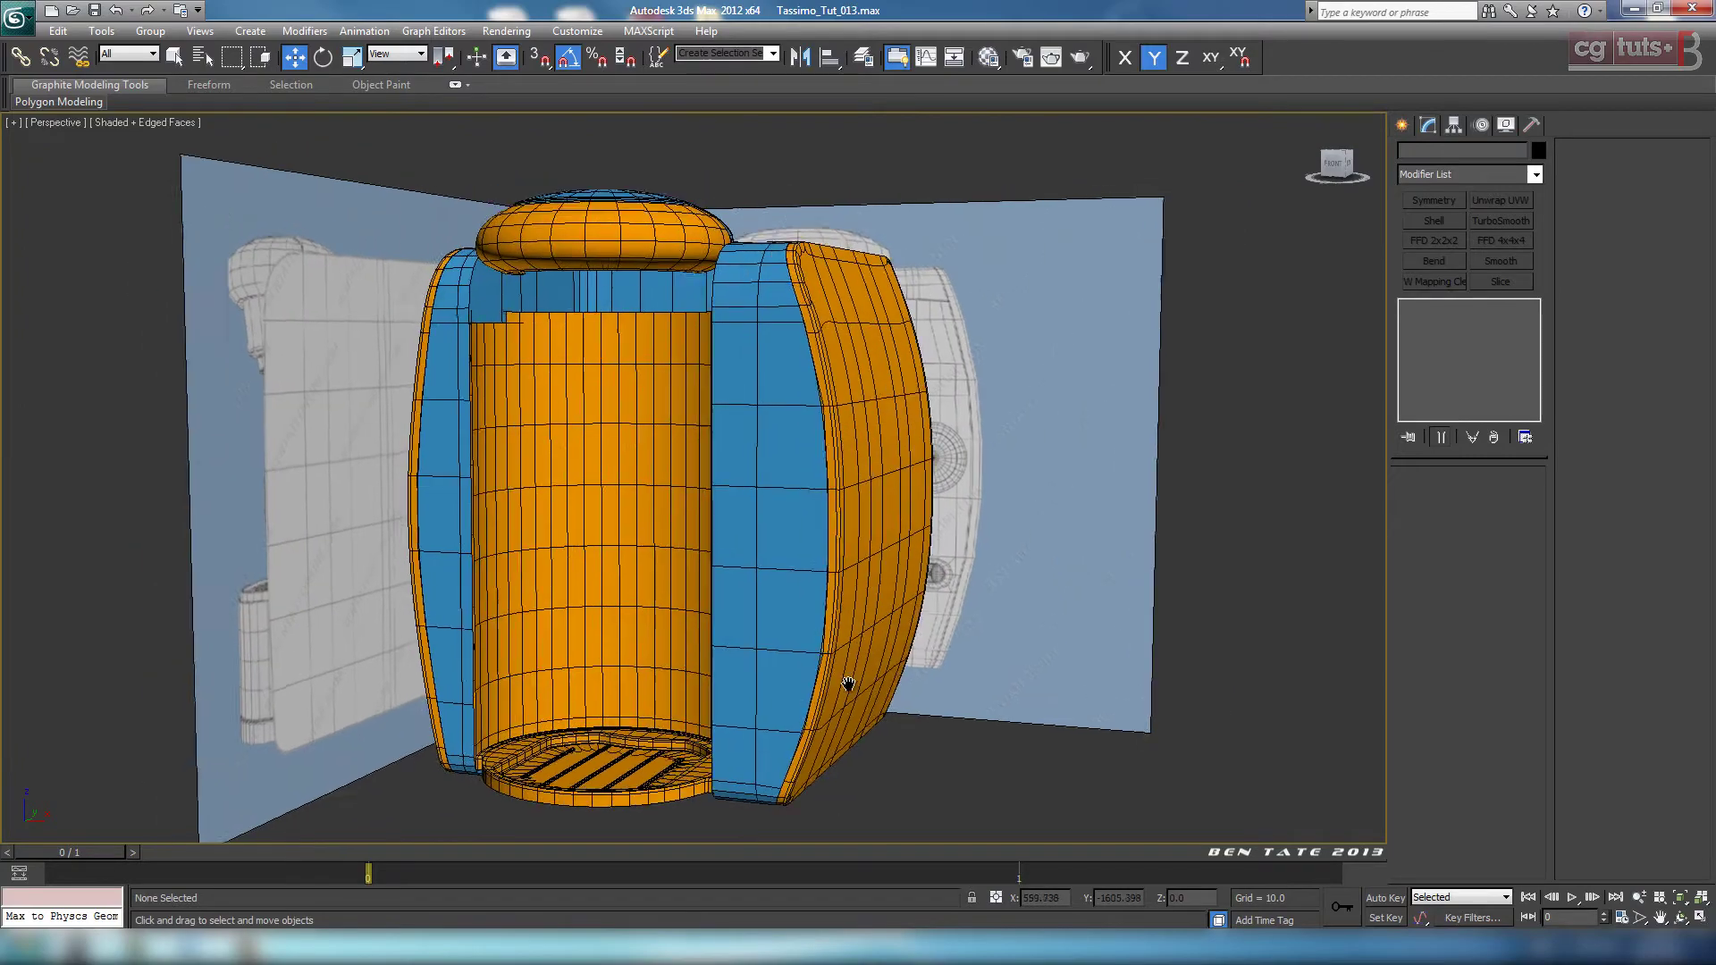
scroll(849, 689, "down", 5)
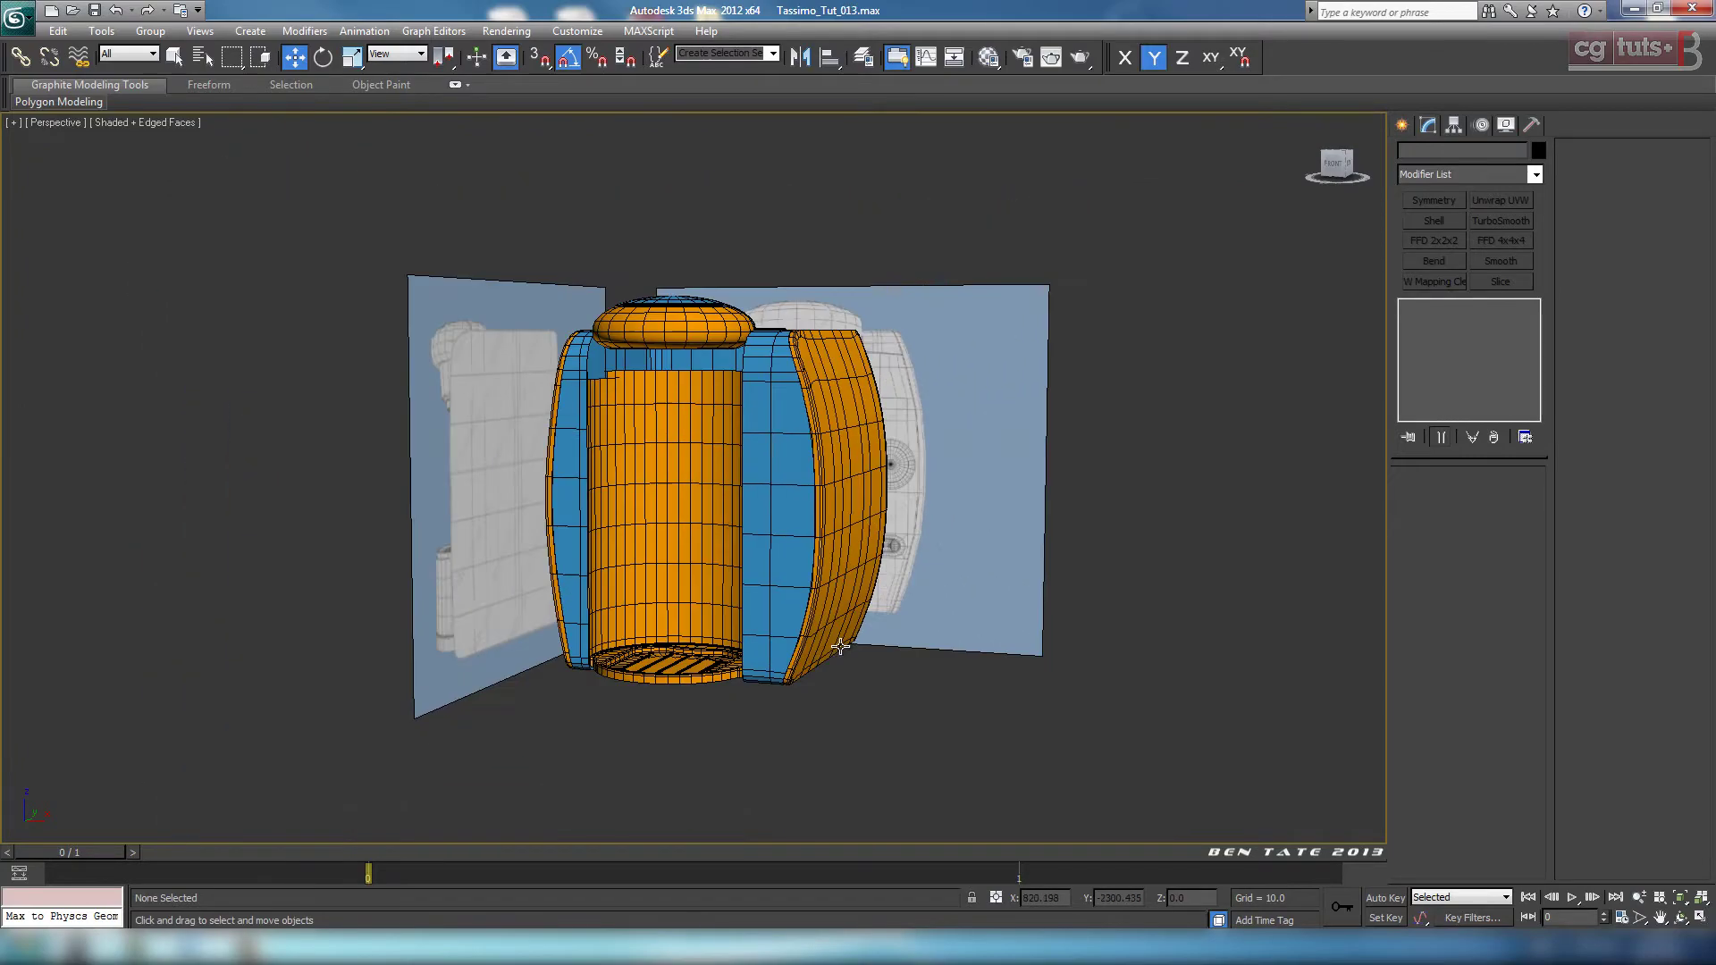
middle_click_drag(850, 689, 858, 755, "alt")
scroll(867, 689, "up", 5)
middle_click_drag(867, 689, 889, 388, "alt")
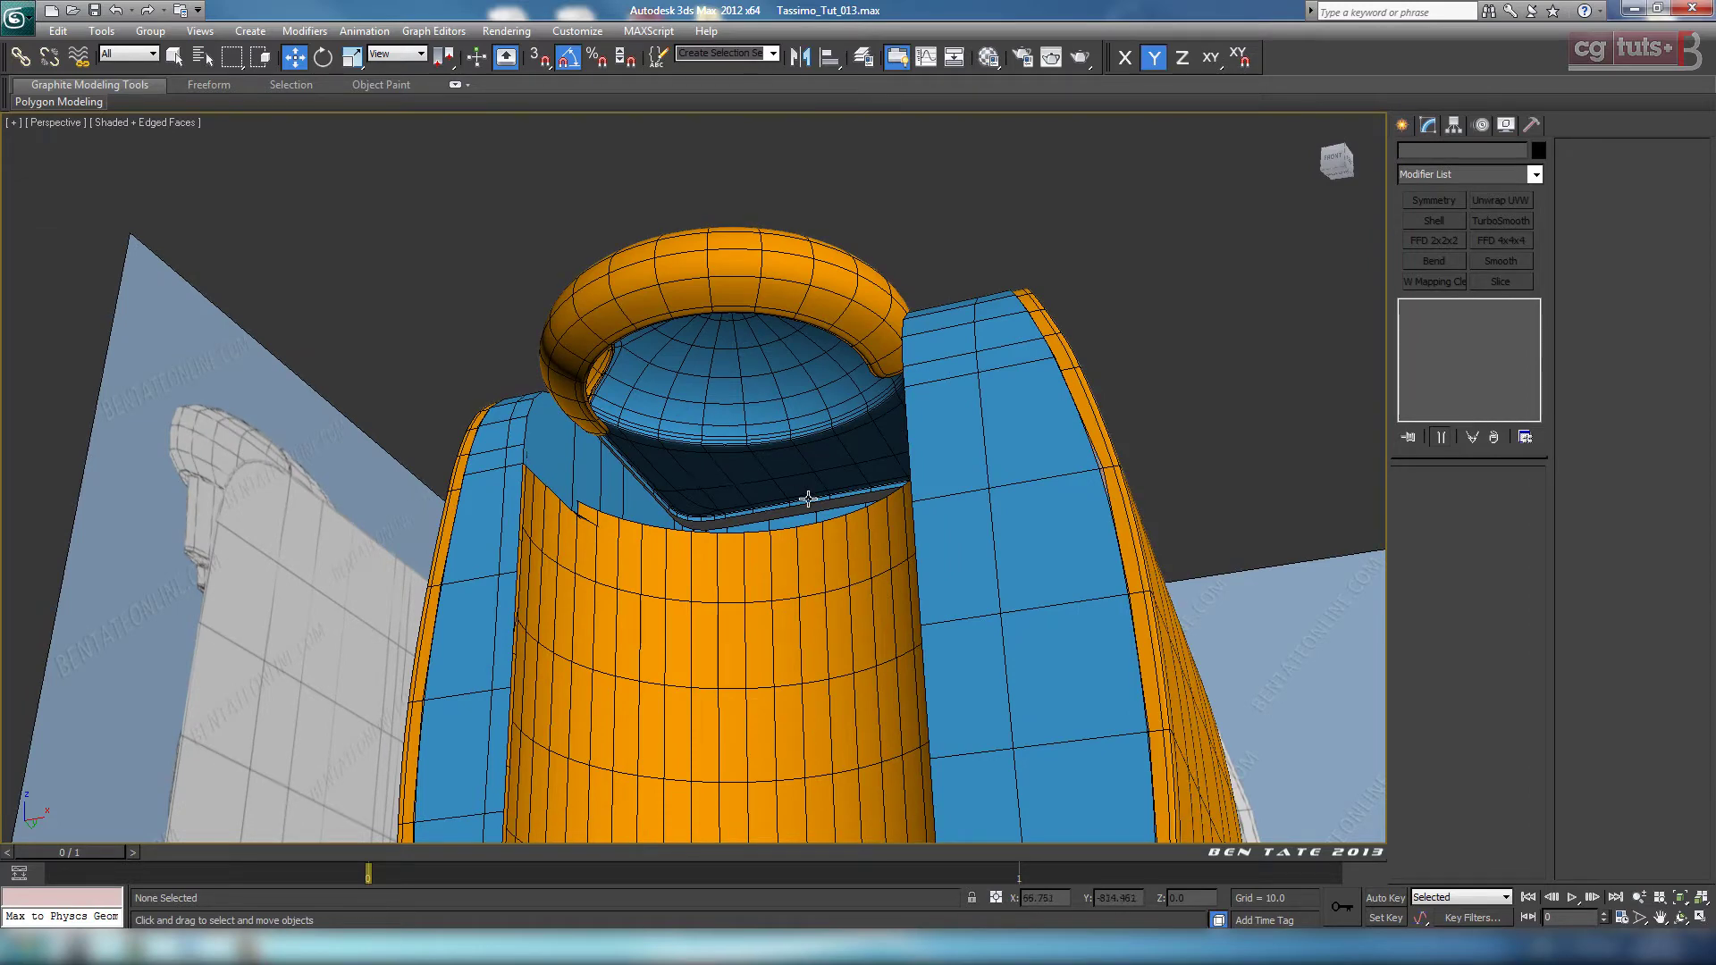
left_click(206, 951)
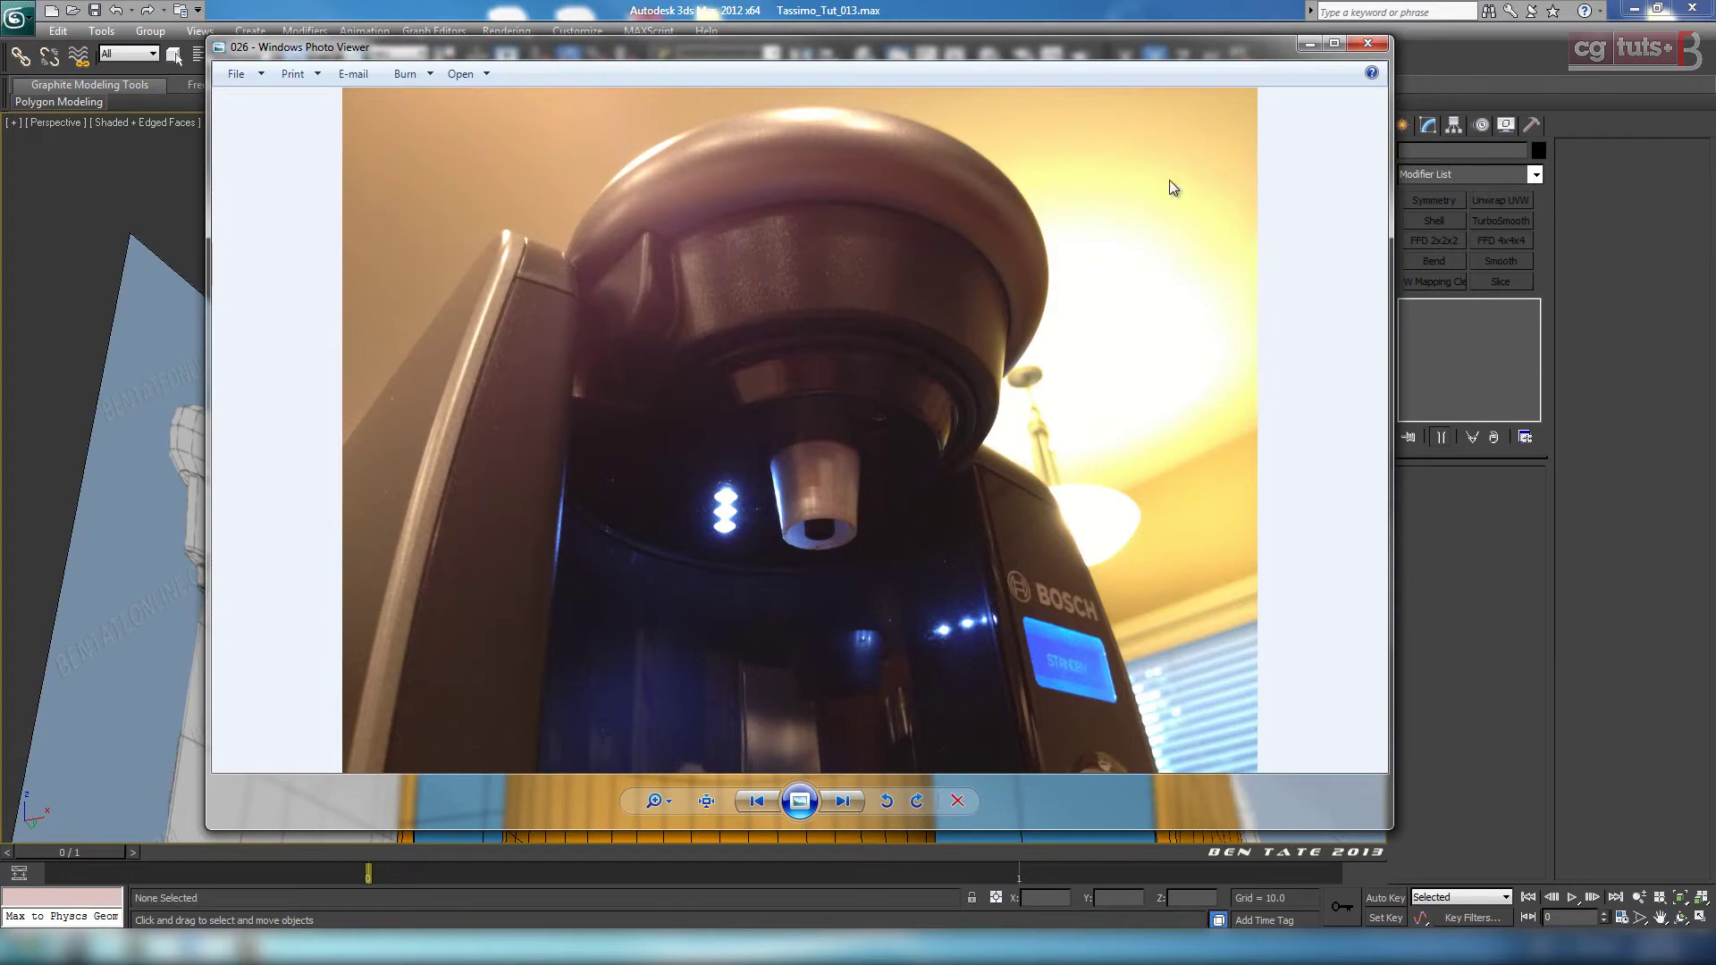
left_click(1309, 45)
Step: Hide the column and drip tray body to clear the space beneath the round lid
key("alt+w")
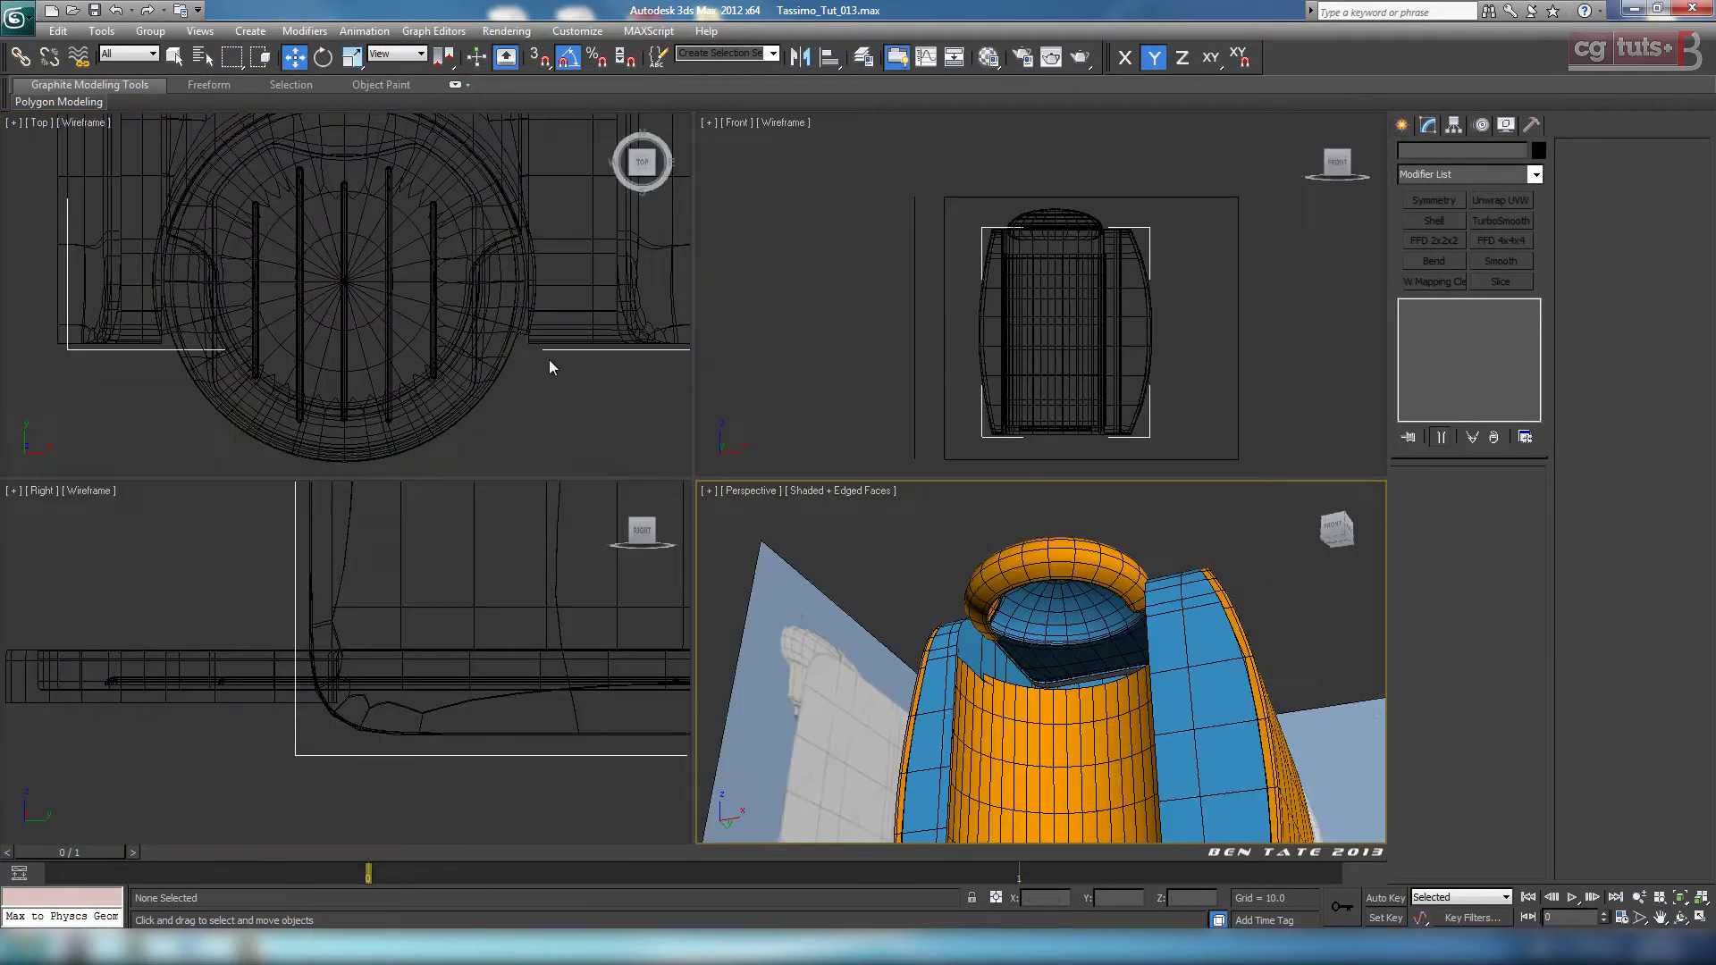
key("alt+w")
scroll(705, 394, "down", 5)
key("alt+w")
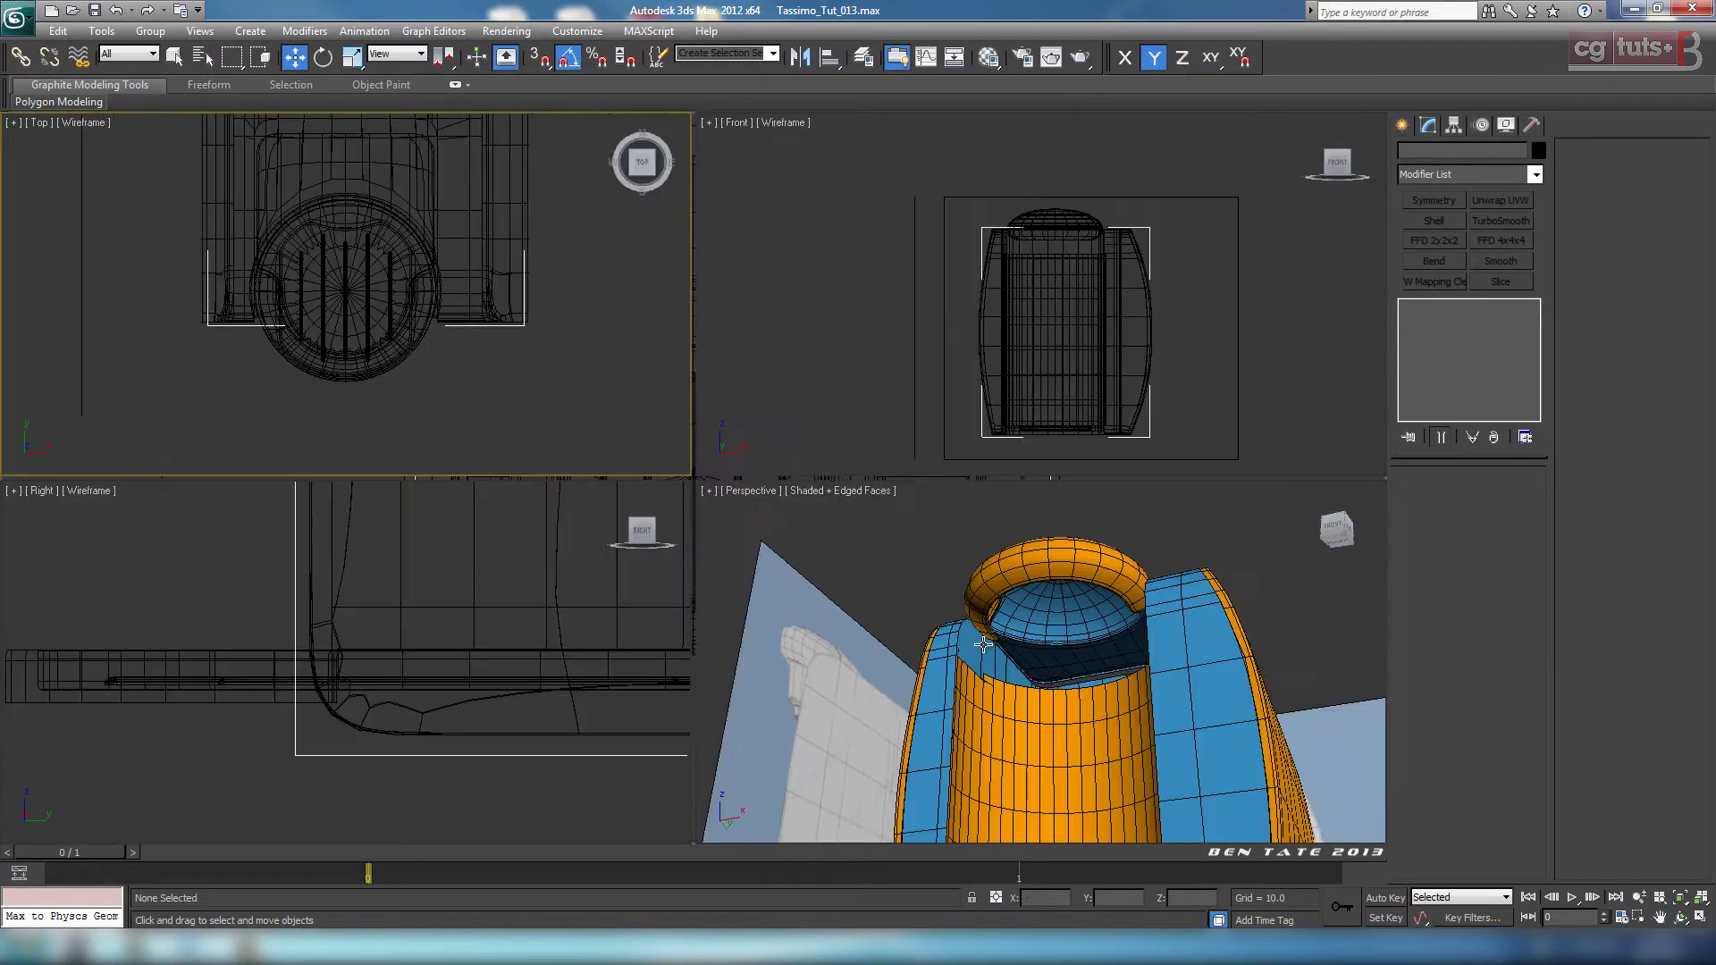
middle_click(977, 561)
middle_click_drag(976, 561, 952, 447)
middle_click_drag(951, 441, 946, 469)
left_click(975, 579)
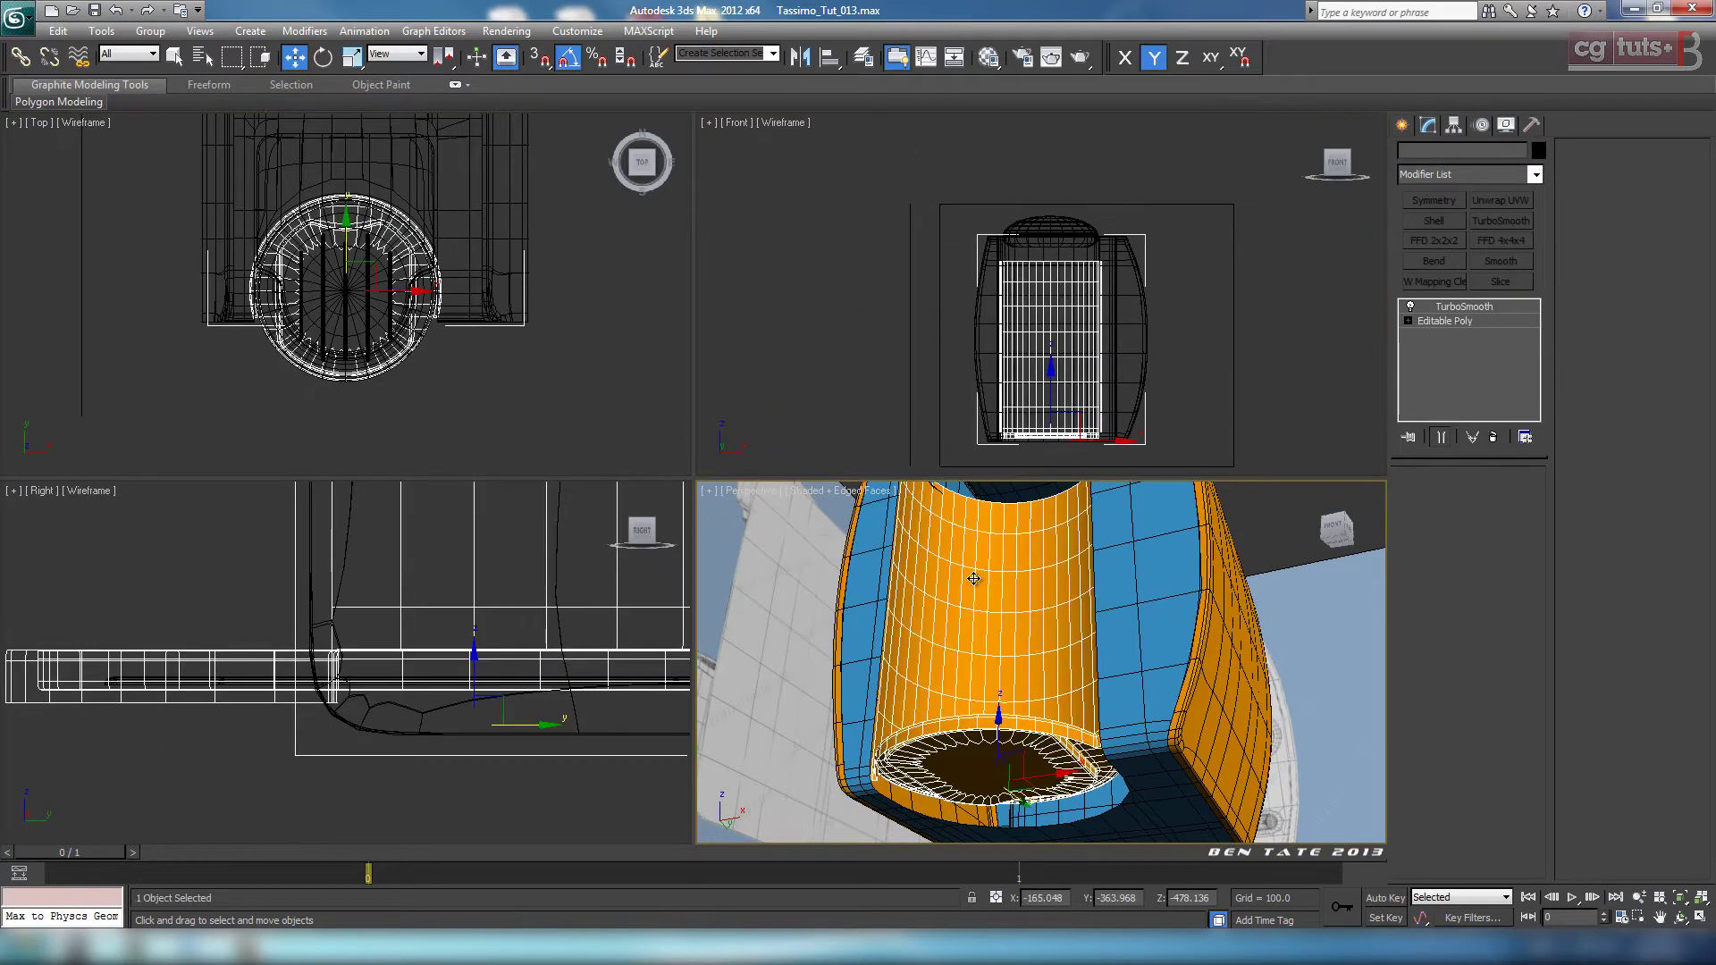
right_click(974, 575)
left_click(1019, 525)
left_click(473, 351)
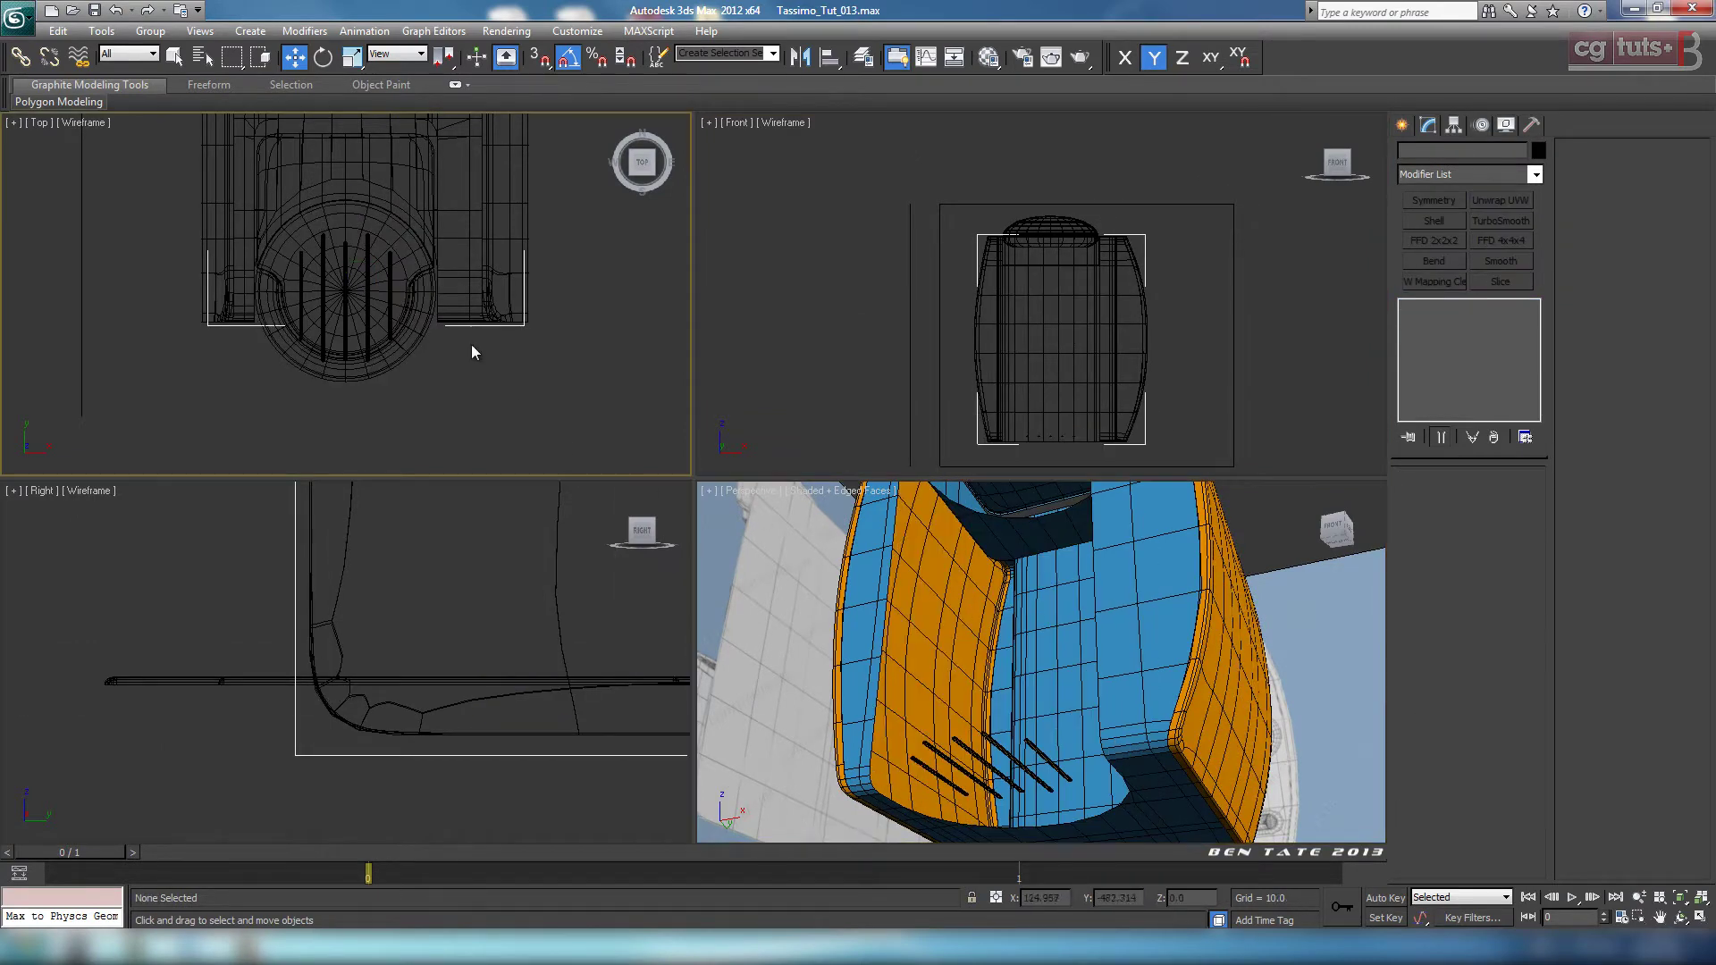
Step: Select all five drip tray ribs and hide them
left_click(1032, 745)
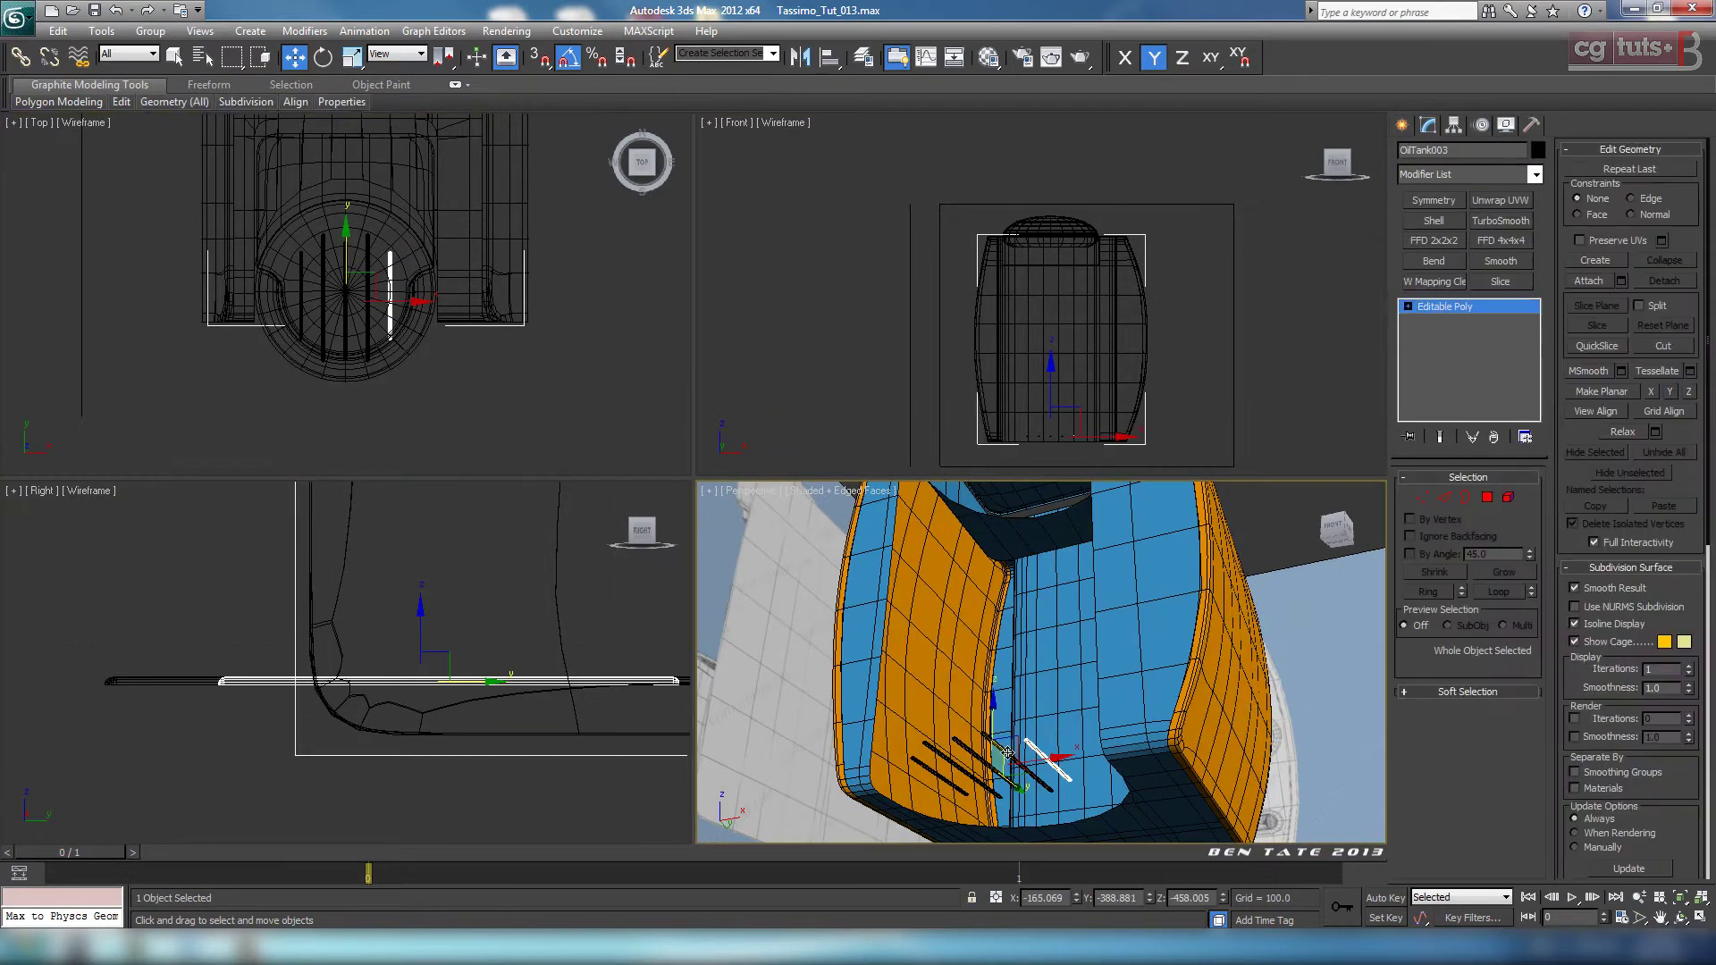
left_click(1004, 752, "ctrl")
left_click(967, 759, "ctrl")
left_click(976, 757, "alt")
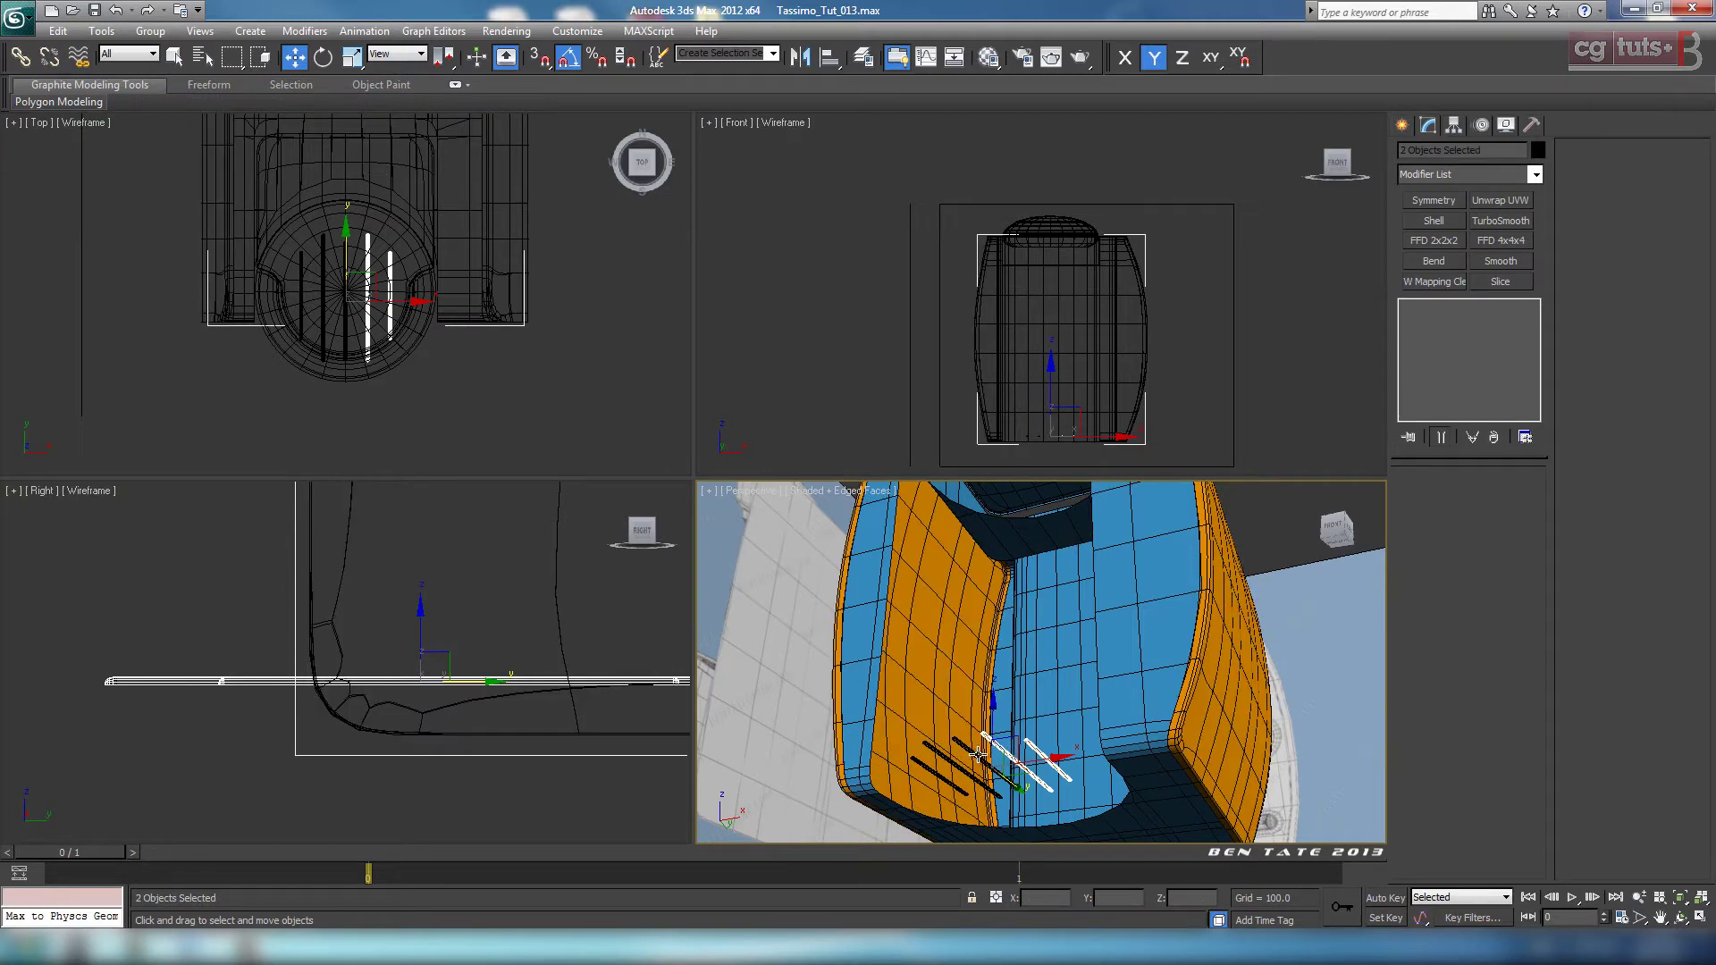
left_click(983, 760, "ctrl")
left_click(962, 770, "ctrl")
left_click(933, 773, "ctrl")
right_click(934, 773)
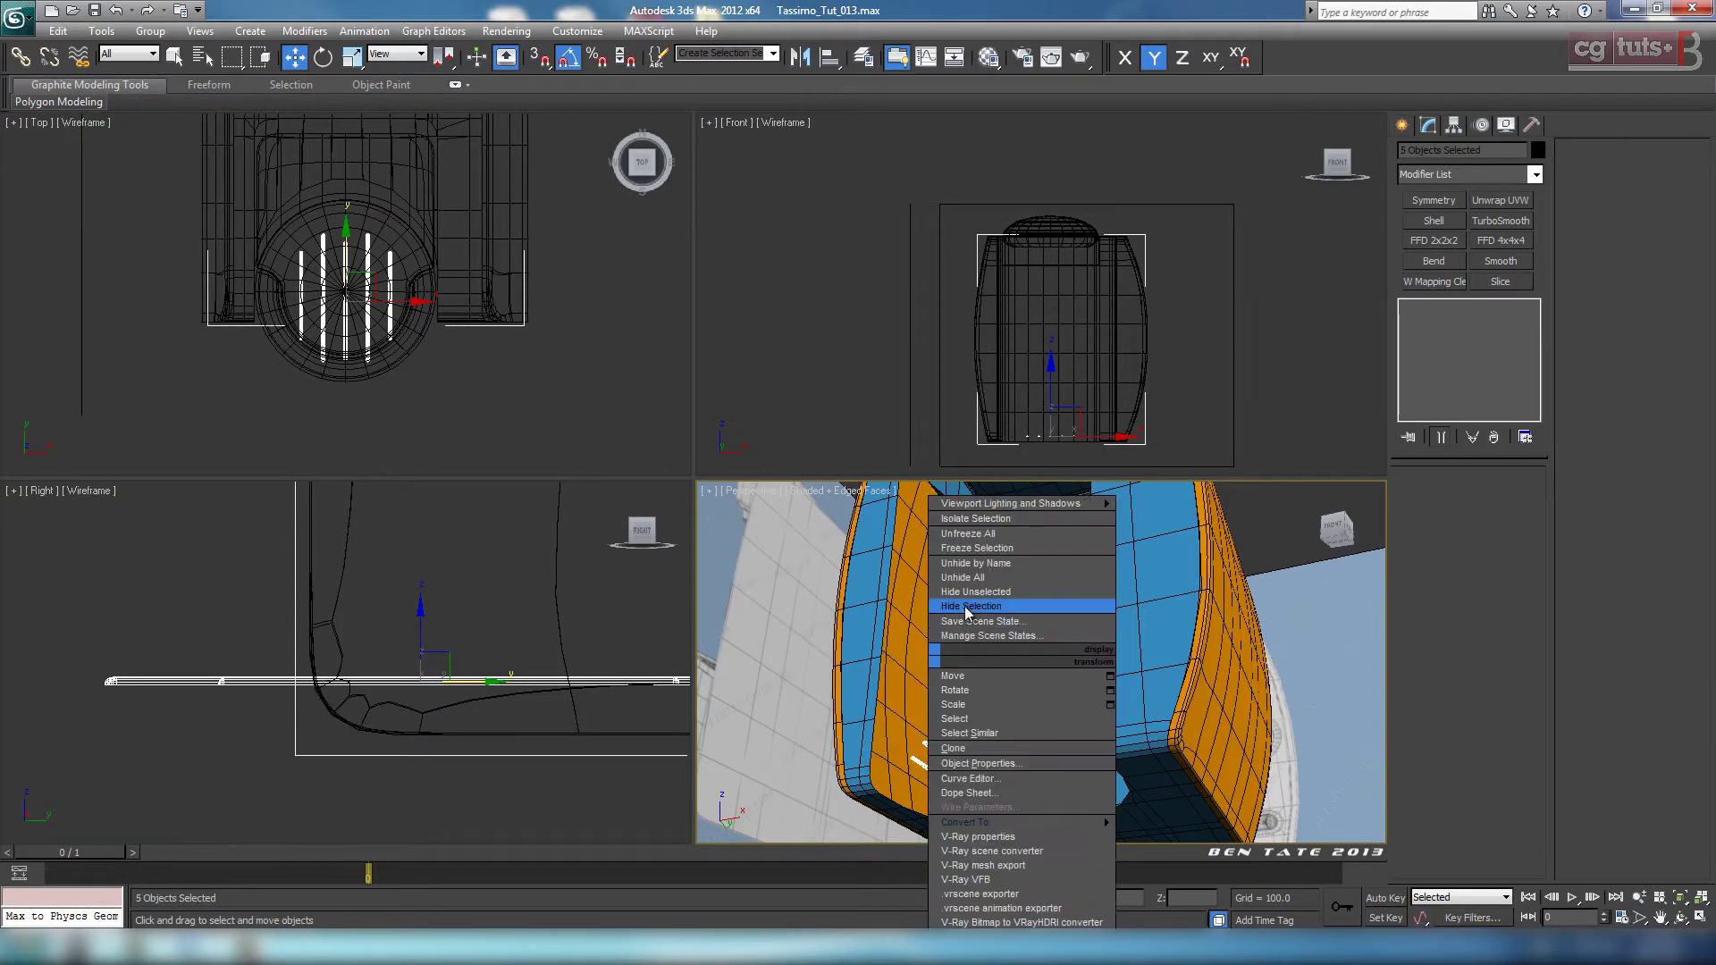
left_click(974, 601)
Step: Create a standard cylinder centred on the lid in the top view, about 189 in radius and 102 high
scroll(679, 446, "up", 3)
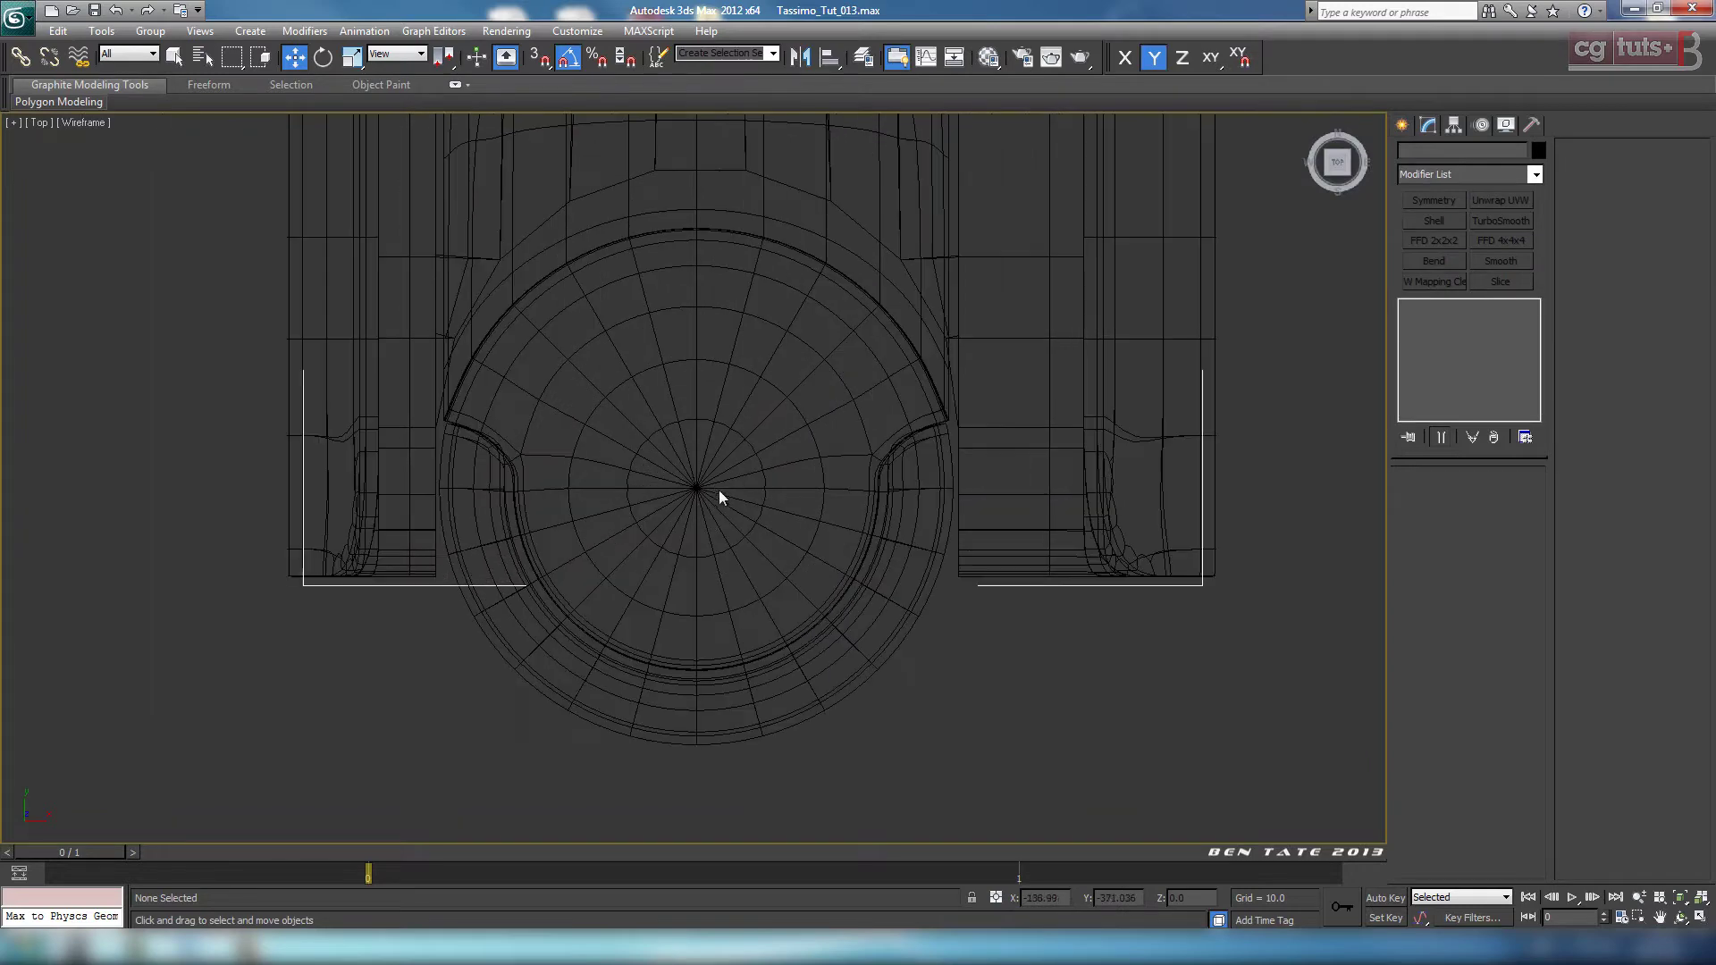
scroll(1078, 333, "up", 3)
middle_click_drag(838, 554, 816, 504)
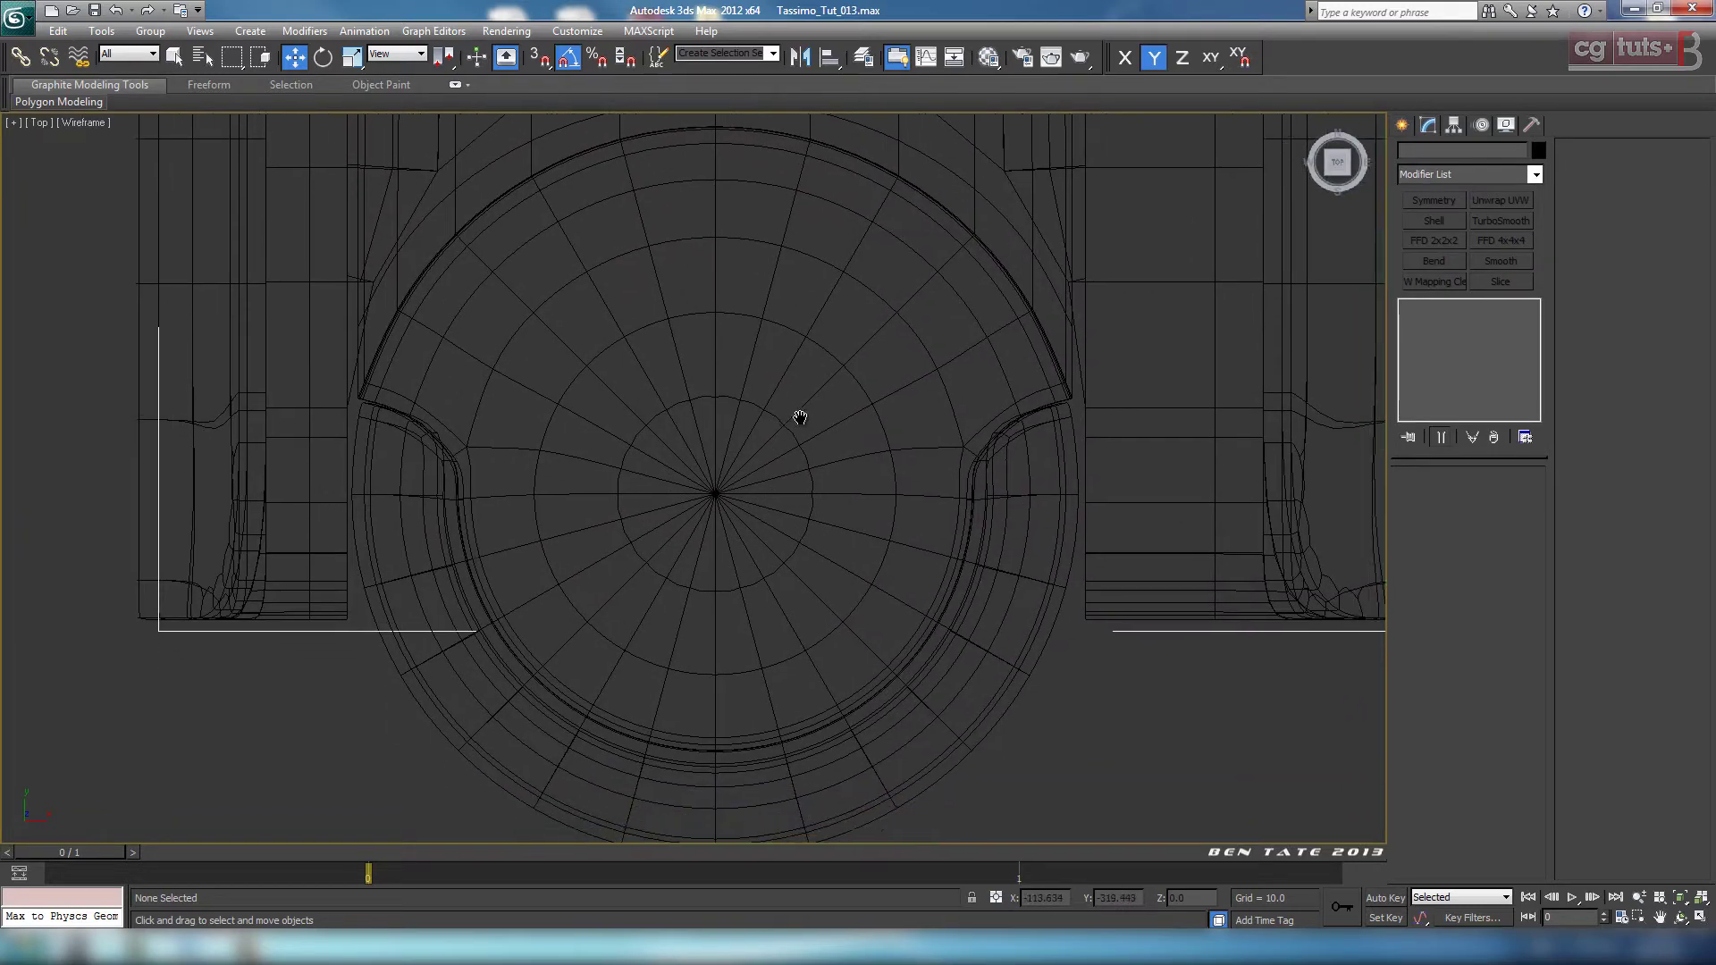
left_click(1402, 125)
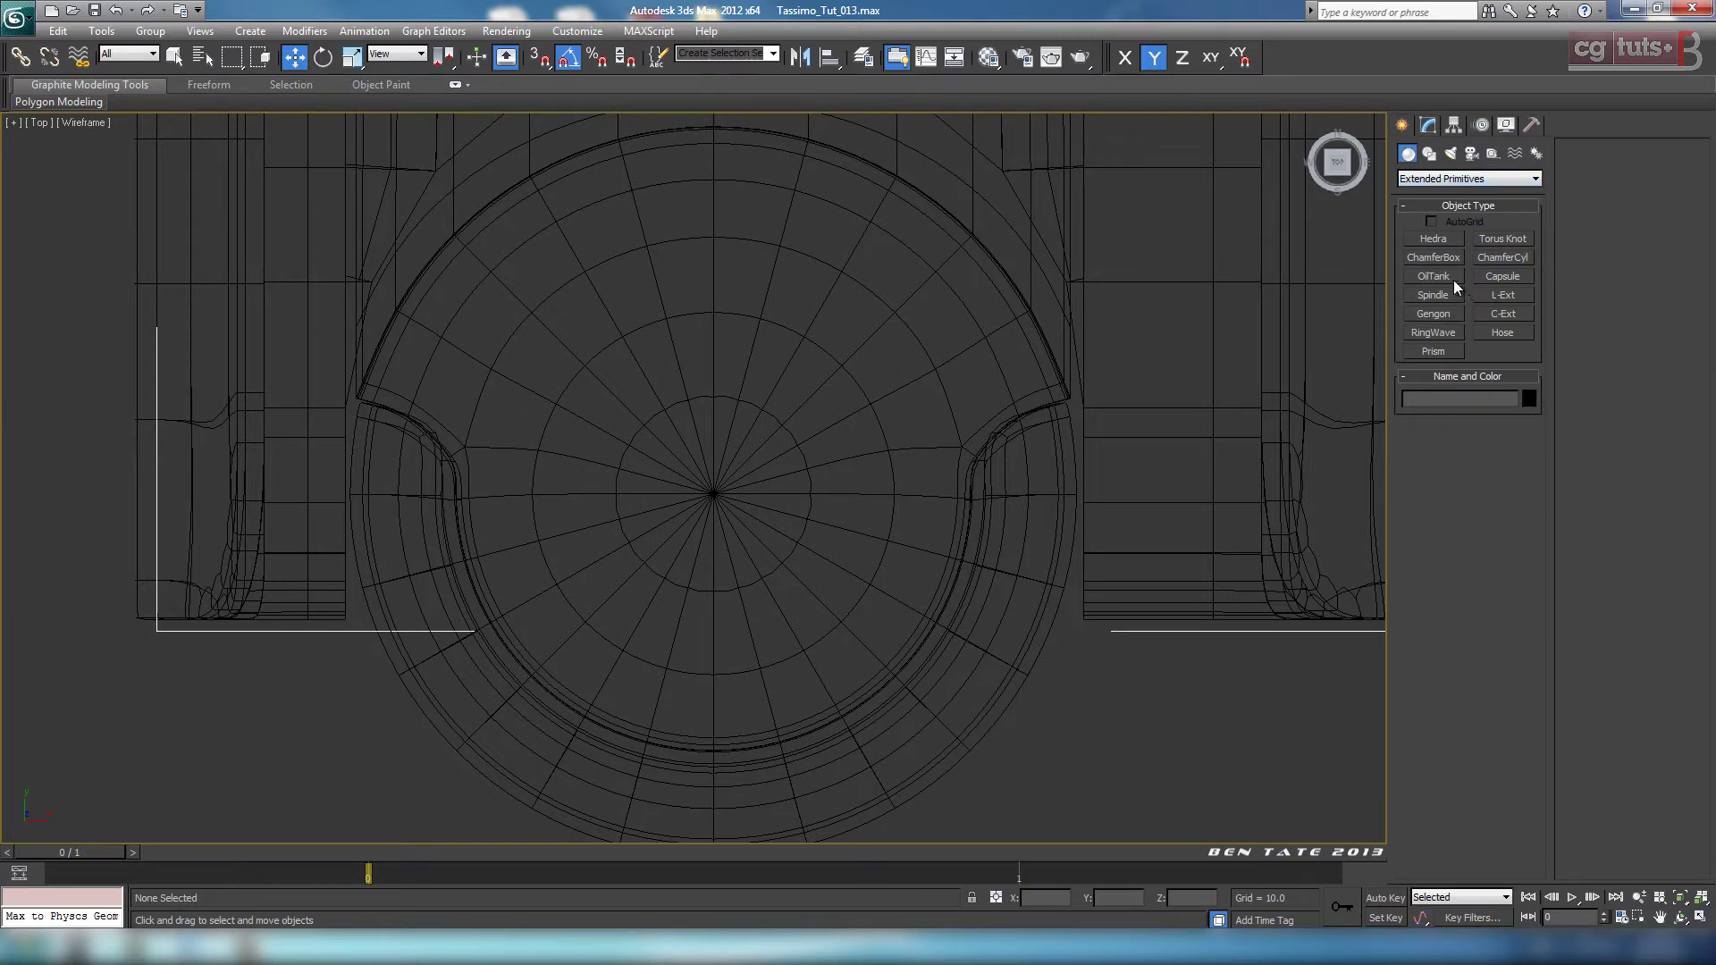
left_click(1417, 177)
left_click(1424, 191)
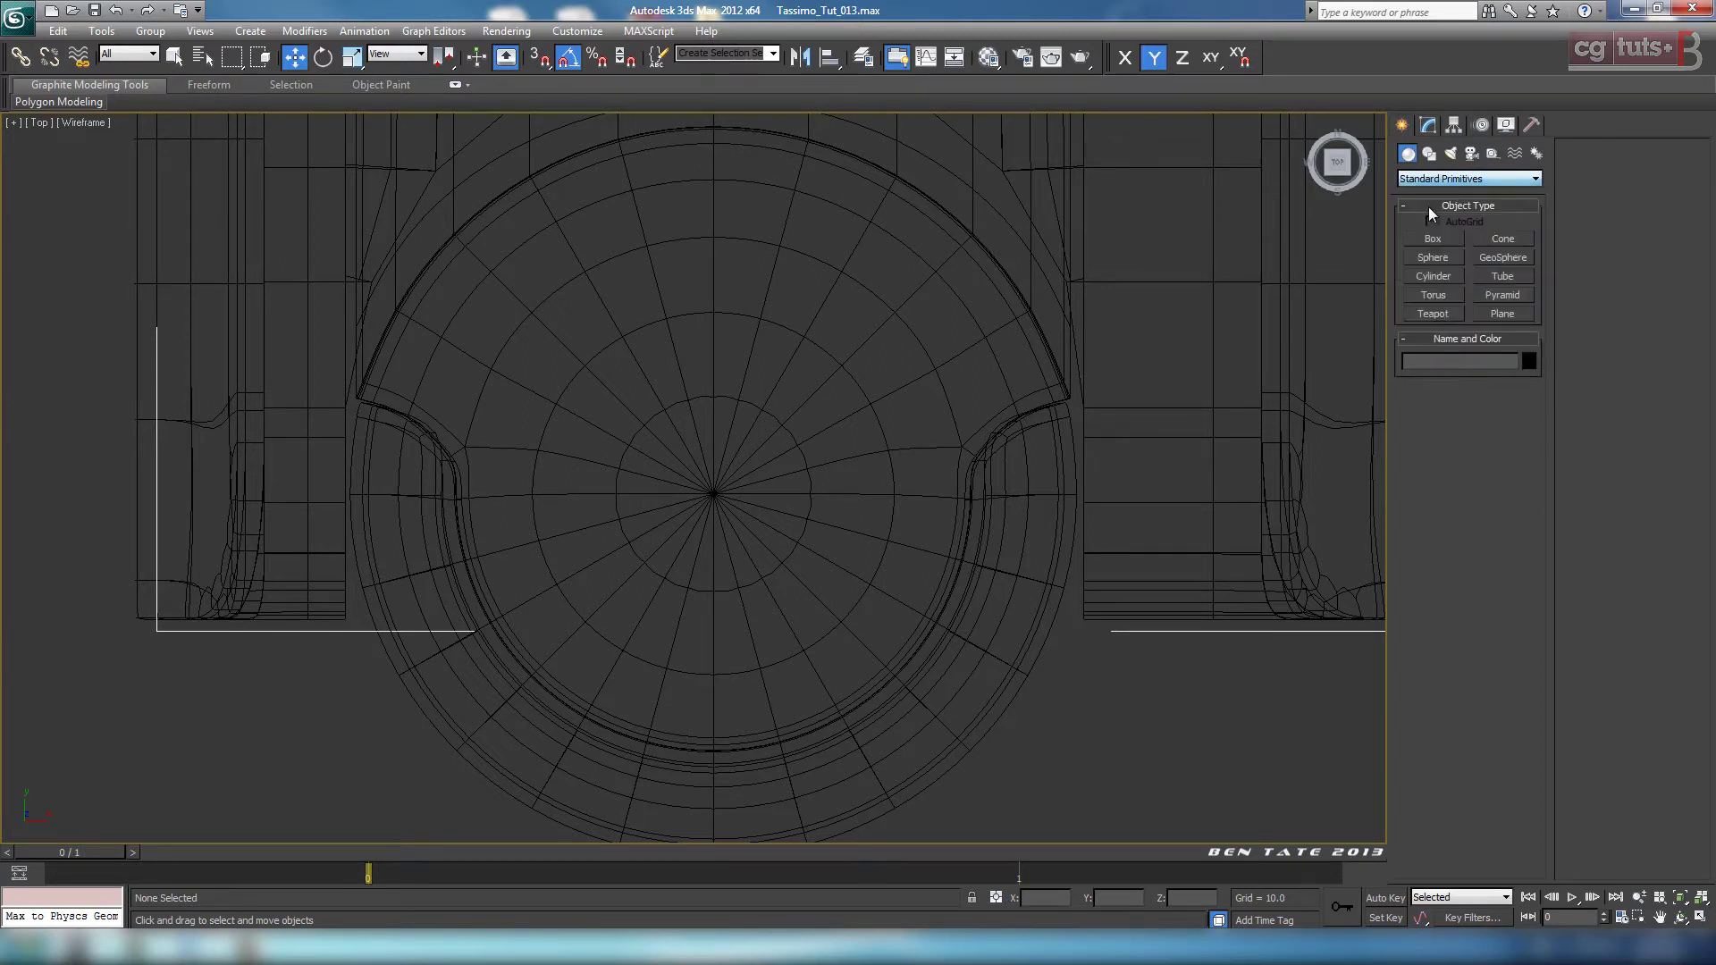
left_click(1431, 276)
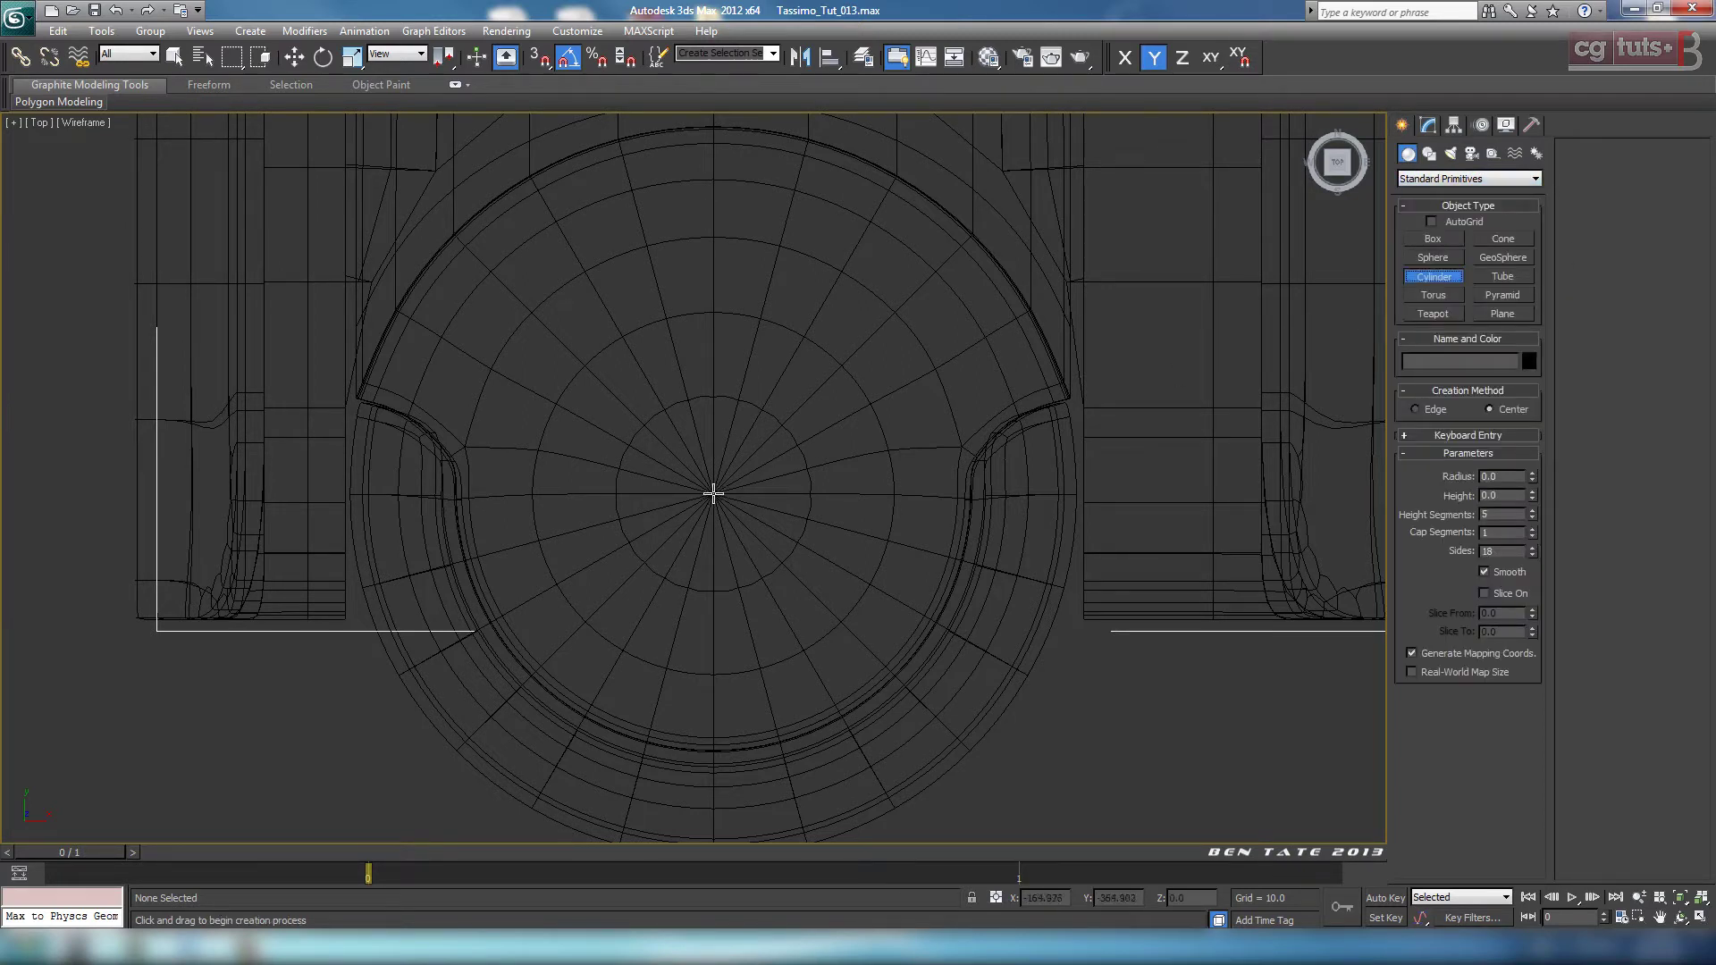
left_click_drag(713, 492, 753, 808)
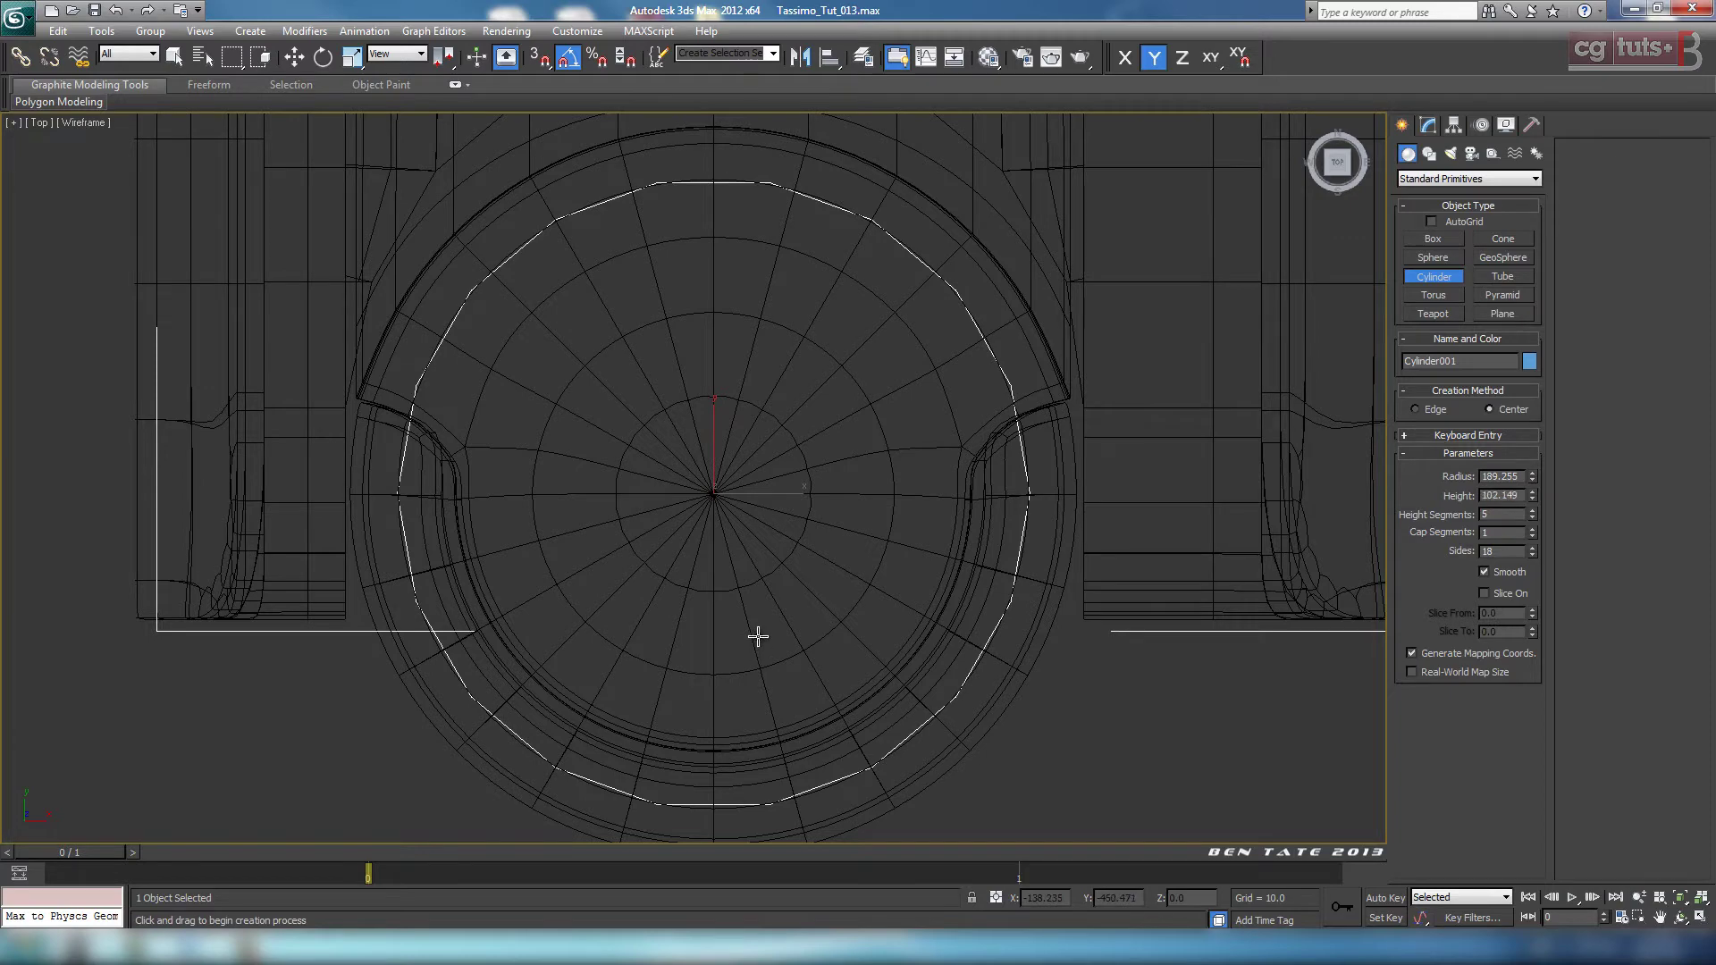
middle_click_drag(810, 622, 810, 600)
right_click(414, 398)
key("alt+w")
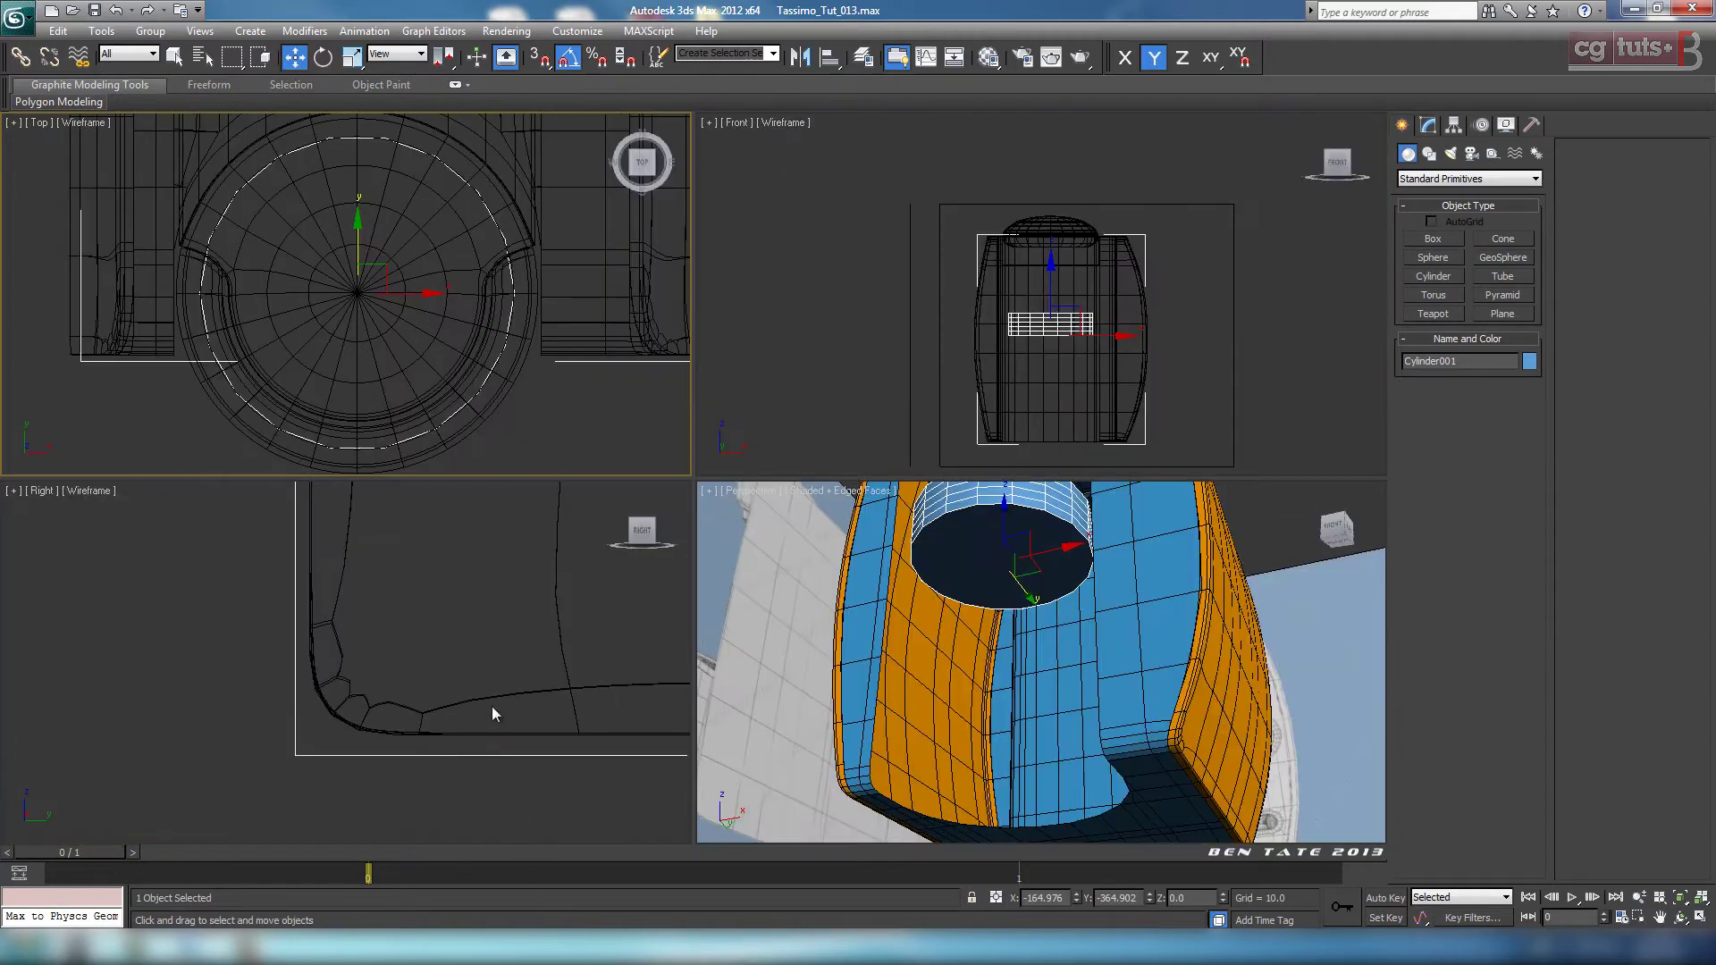
Step: Reduce the new cylinder's height segments to 1
right_click(491, 706)
key("alt+w")
key("z")
scroll(742, 620, "down", 9)
middle_click_drag(958, 492, 951, 497)
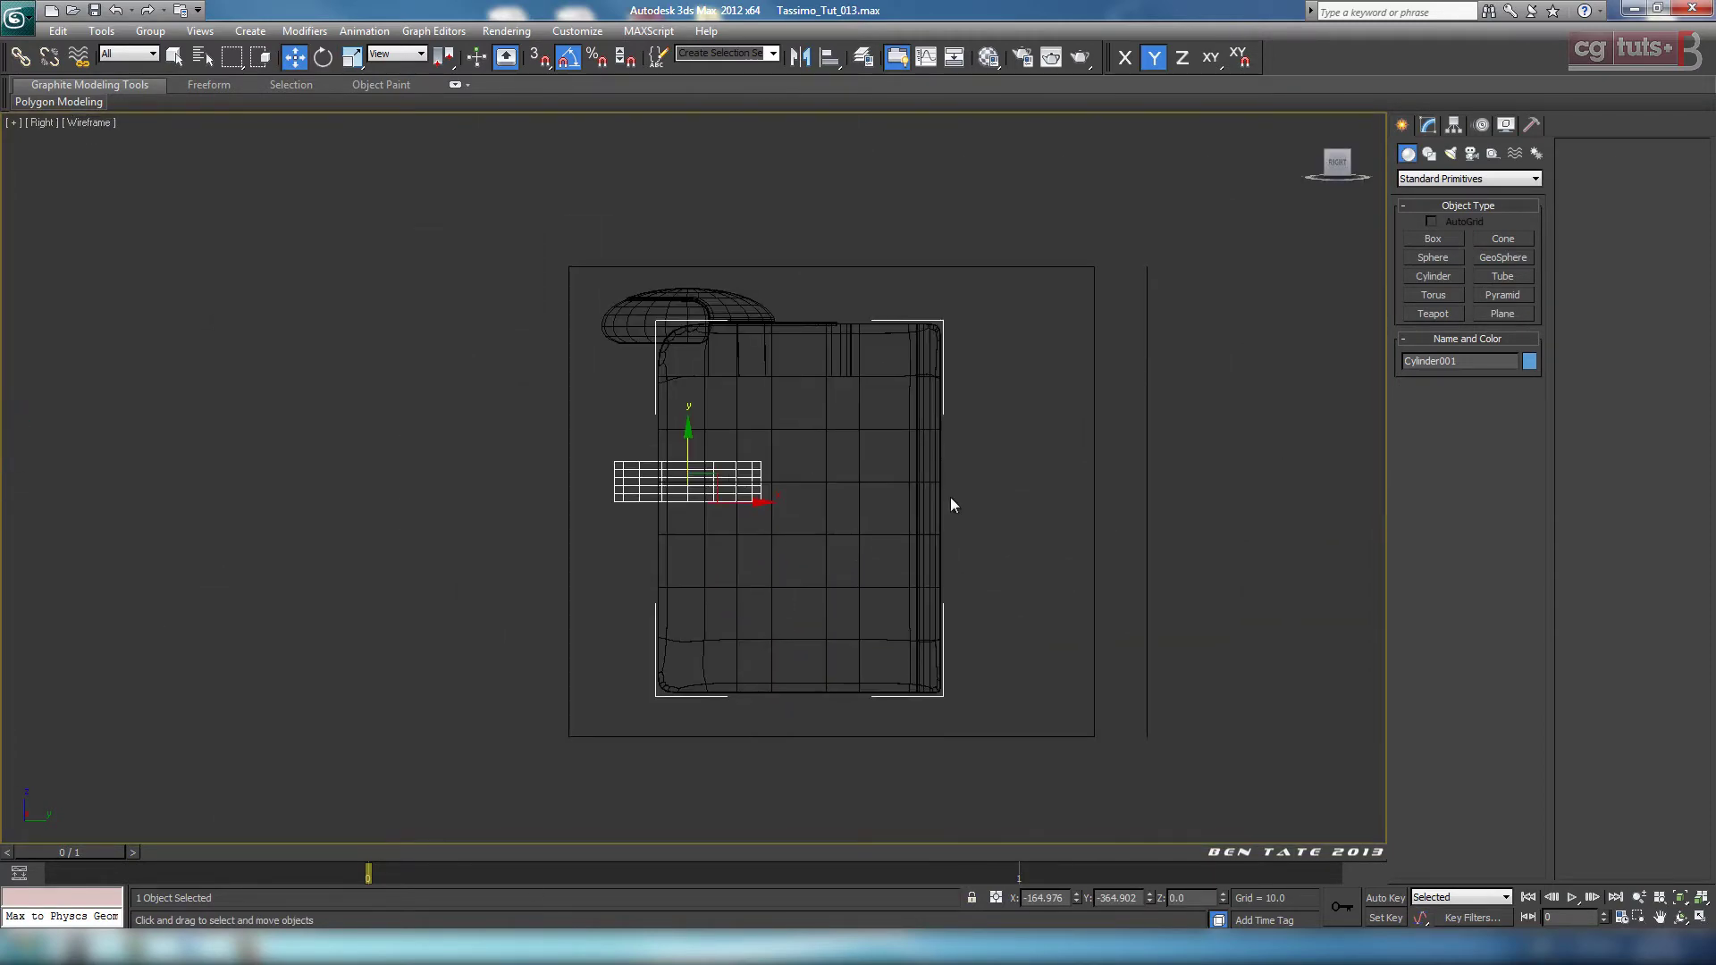
left_click(1428, 126)
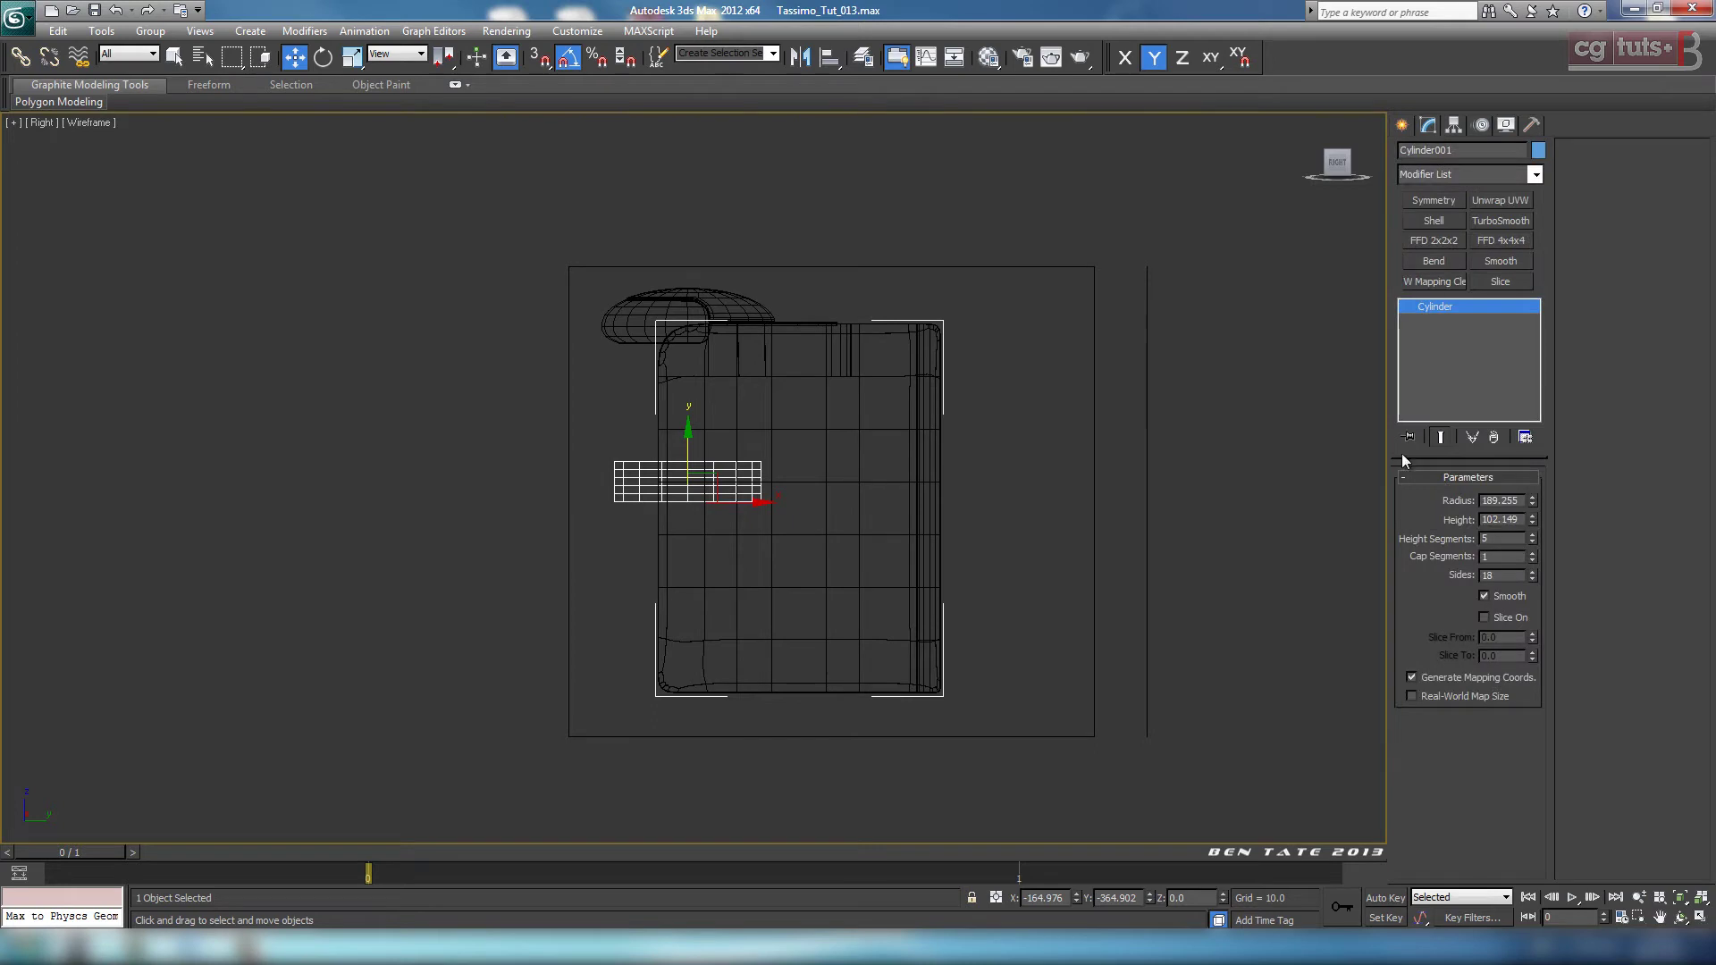
right_click(1531, 542)
Step: Raise the cylinder vertically by about 309 units so its upper edge slightly overlaps the underside of the lid
scroll(886, 552, "up", 5)
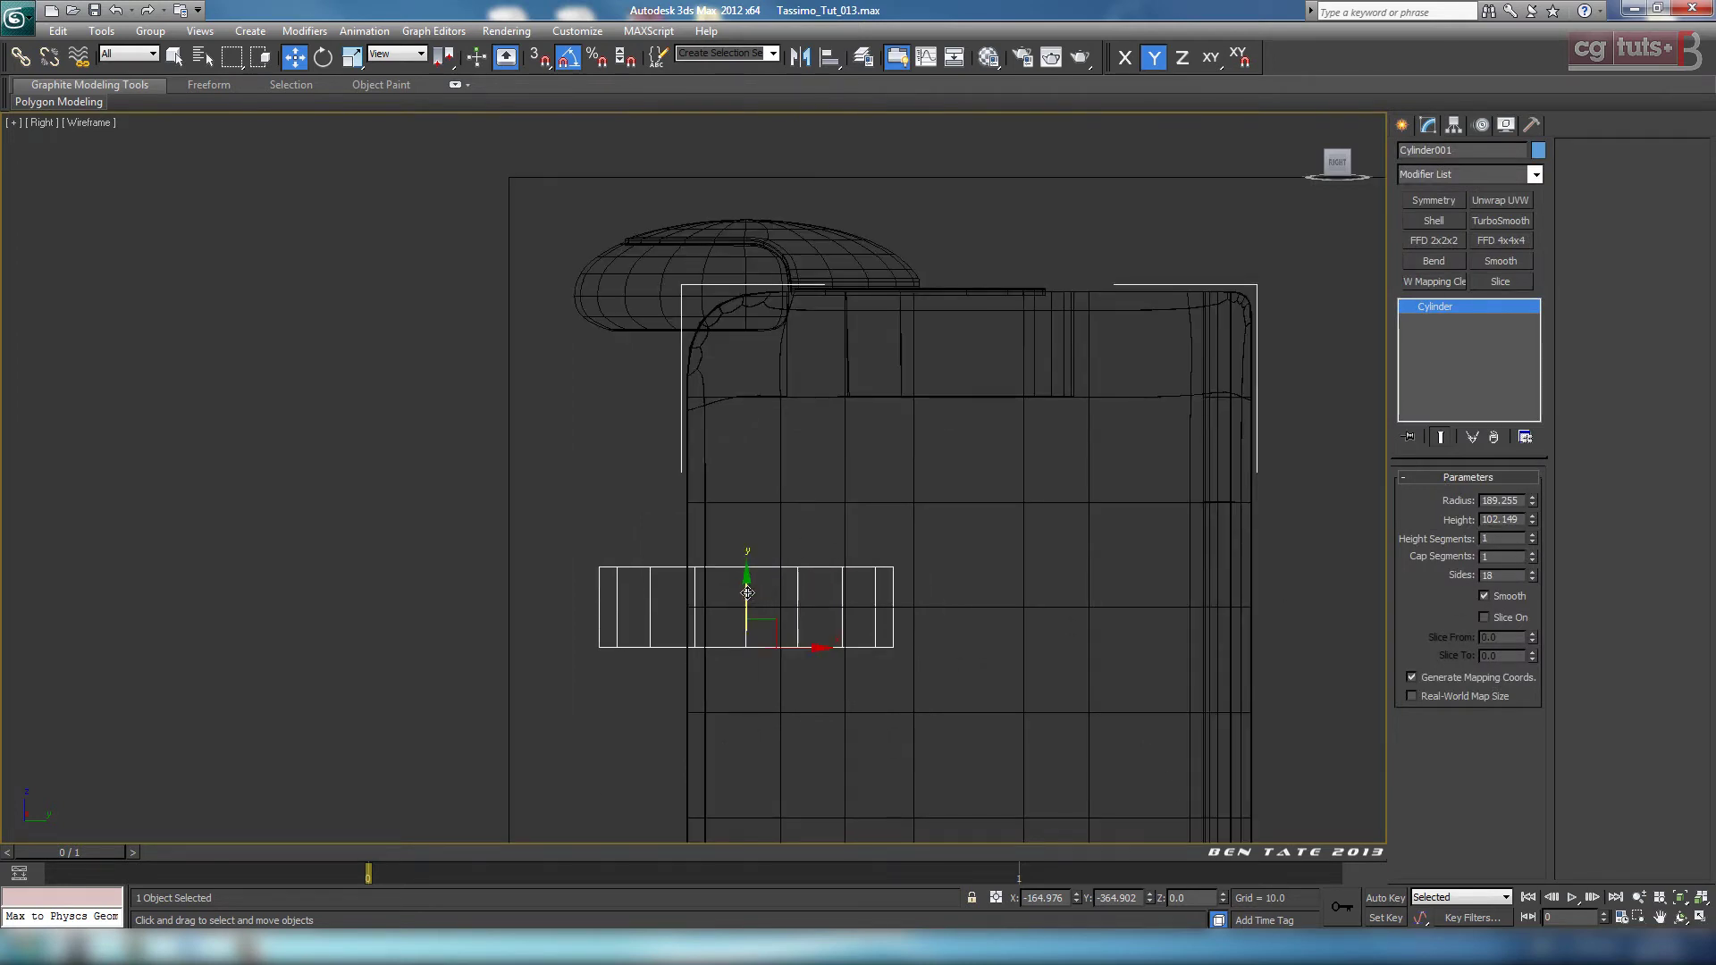
left_click_drag(747, 592, 790, 349)
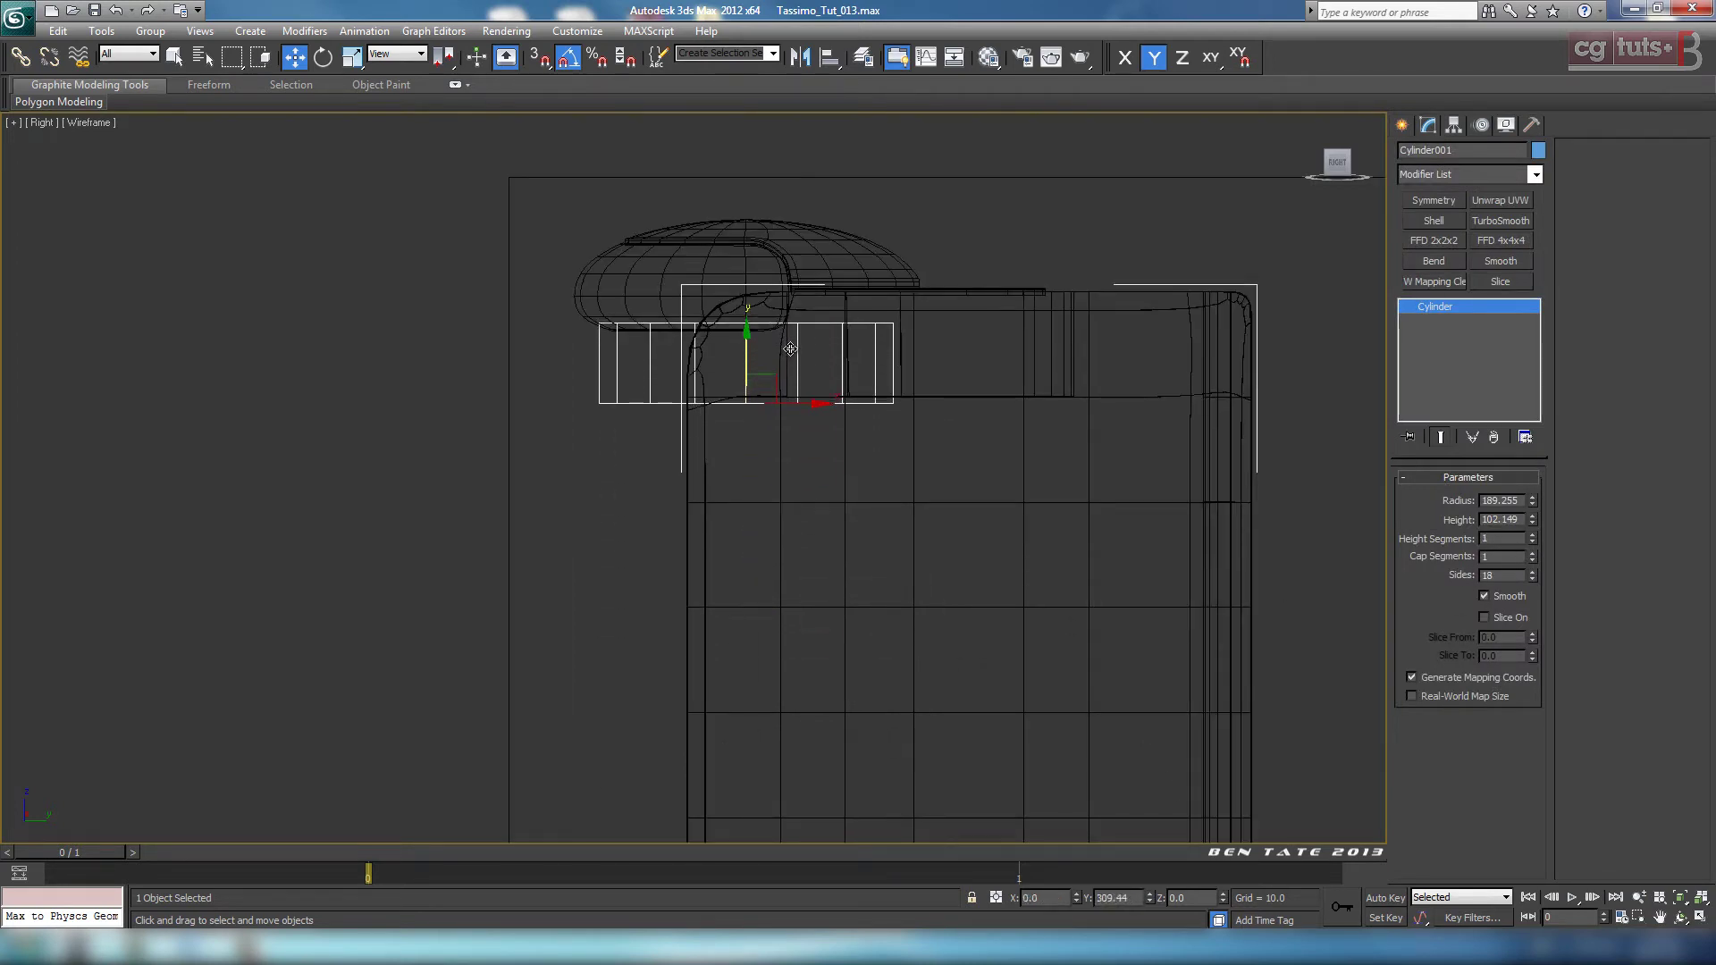
scroll(790, 349, "up", 4)
middle_click_drag(648, 353, 745, 616)
middle_click_drag(1079, 670, 961, 661)
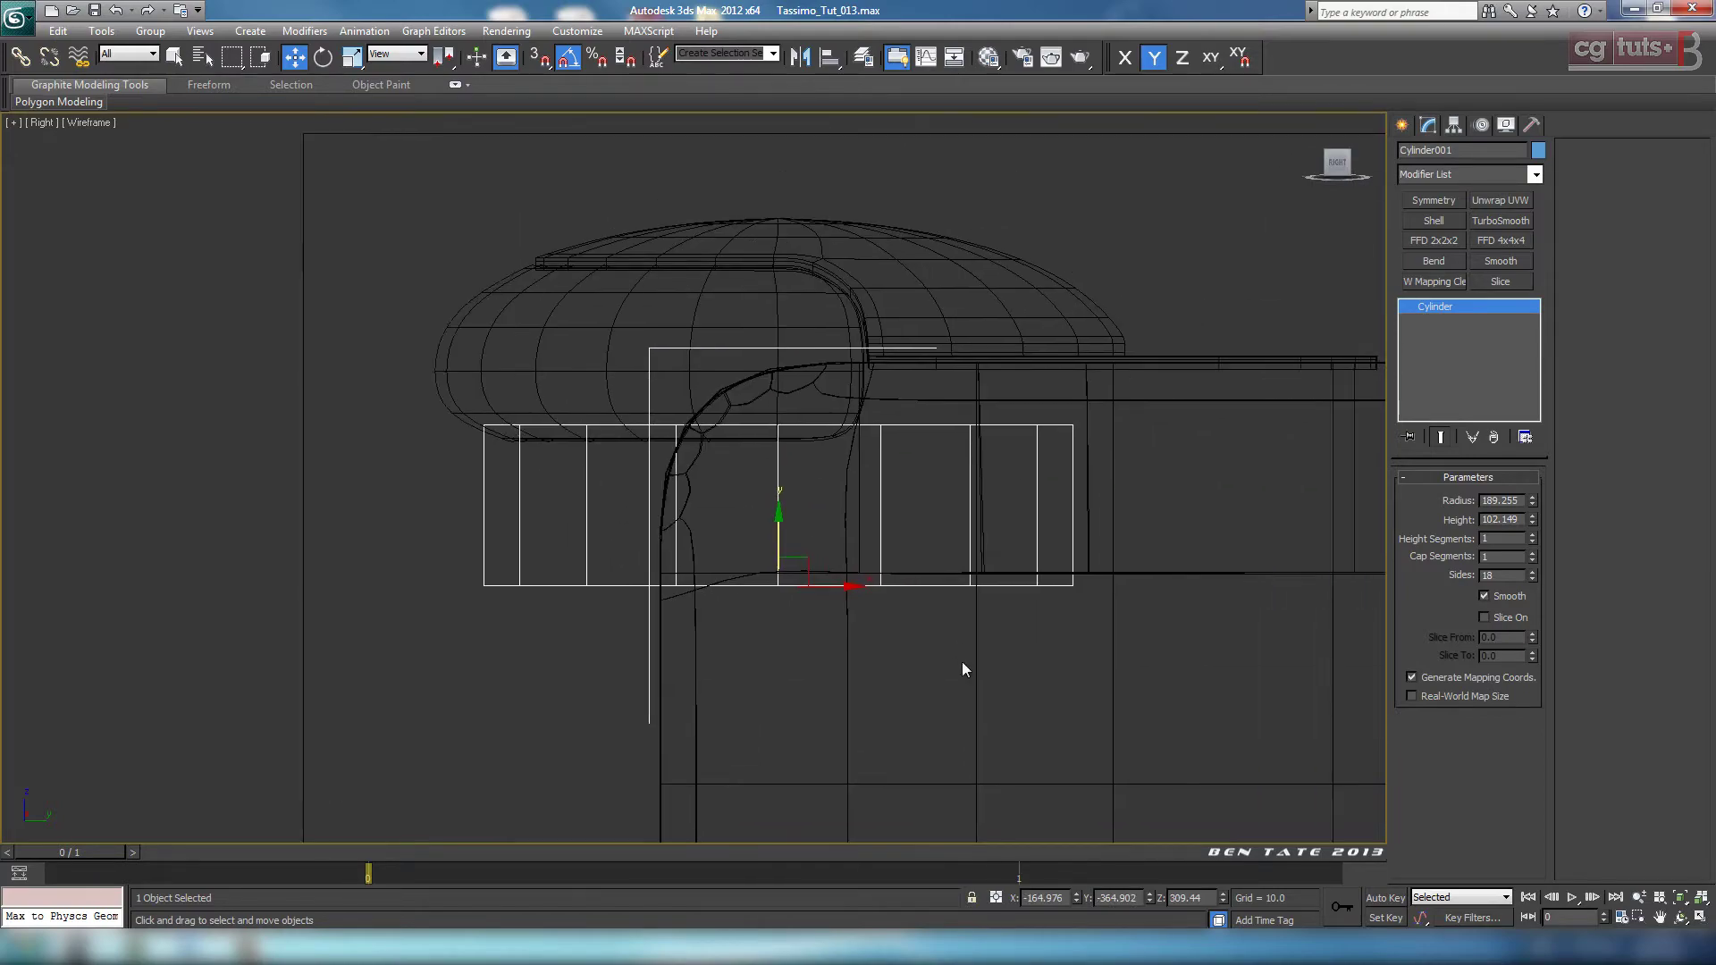
Step: Reduce the cylinder's radius to about 165 to fit inside the orange lid ring, and set its sides to 40
key("alt+w")
right_click(1255, 699)
key("alt+w")
key("z")
mouse_move(1067, 548)
middle_mouse_down()
mouse_move(1038, 603)
mouse_move(1082, 579)
middle_mouse_up()
scroll(1034, 598, "down", 3)
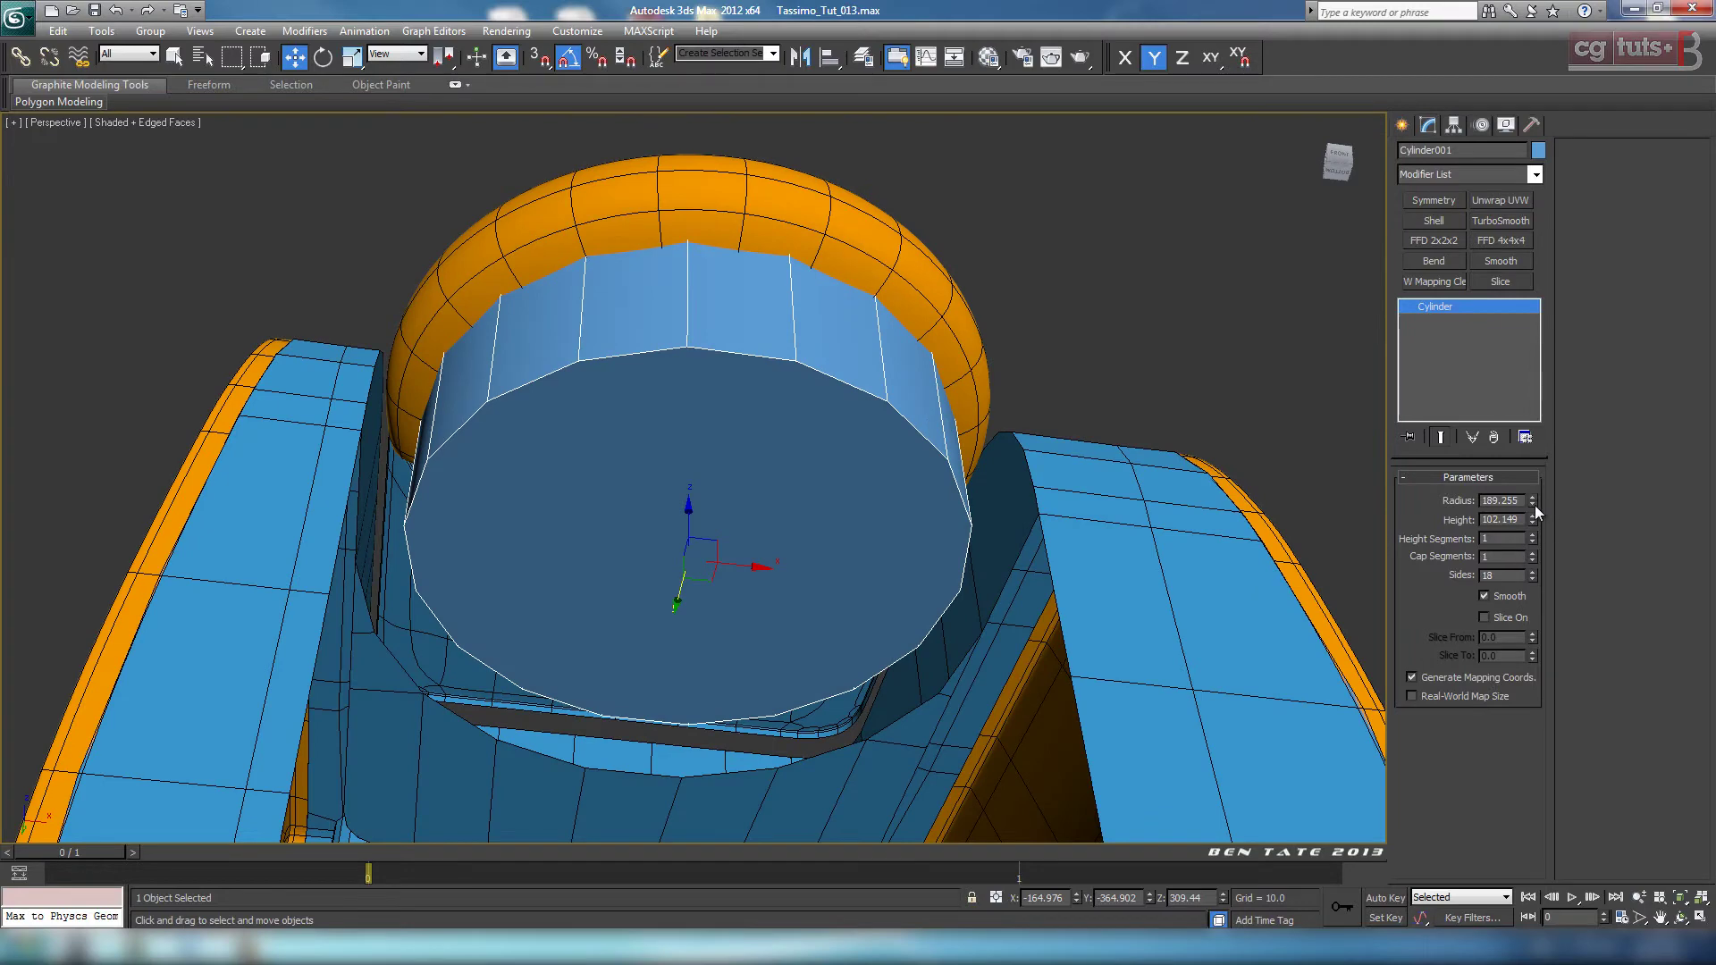
left_click_drag(1531, 503, 1532, 515)
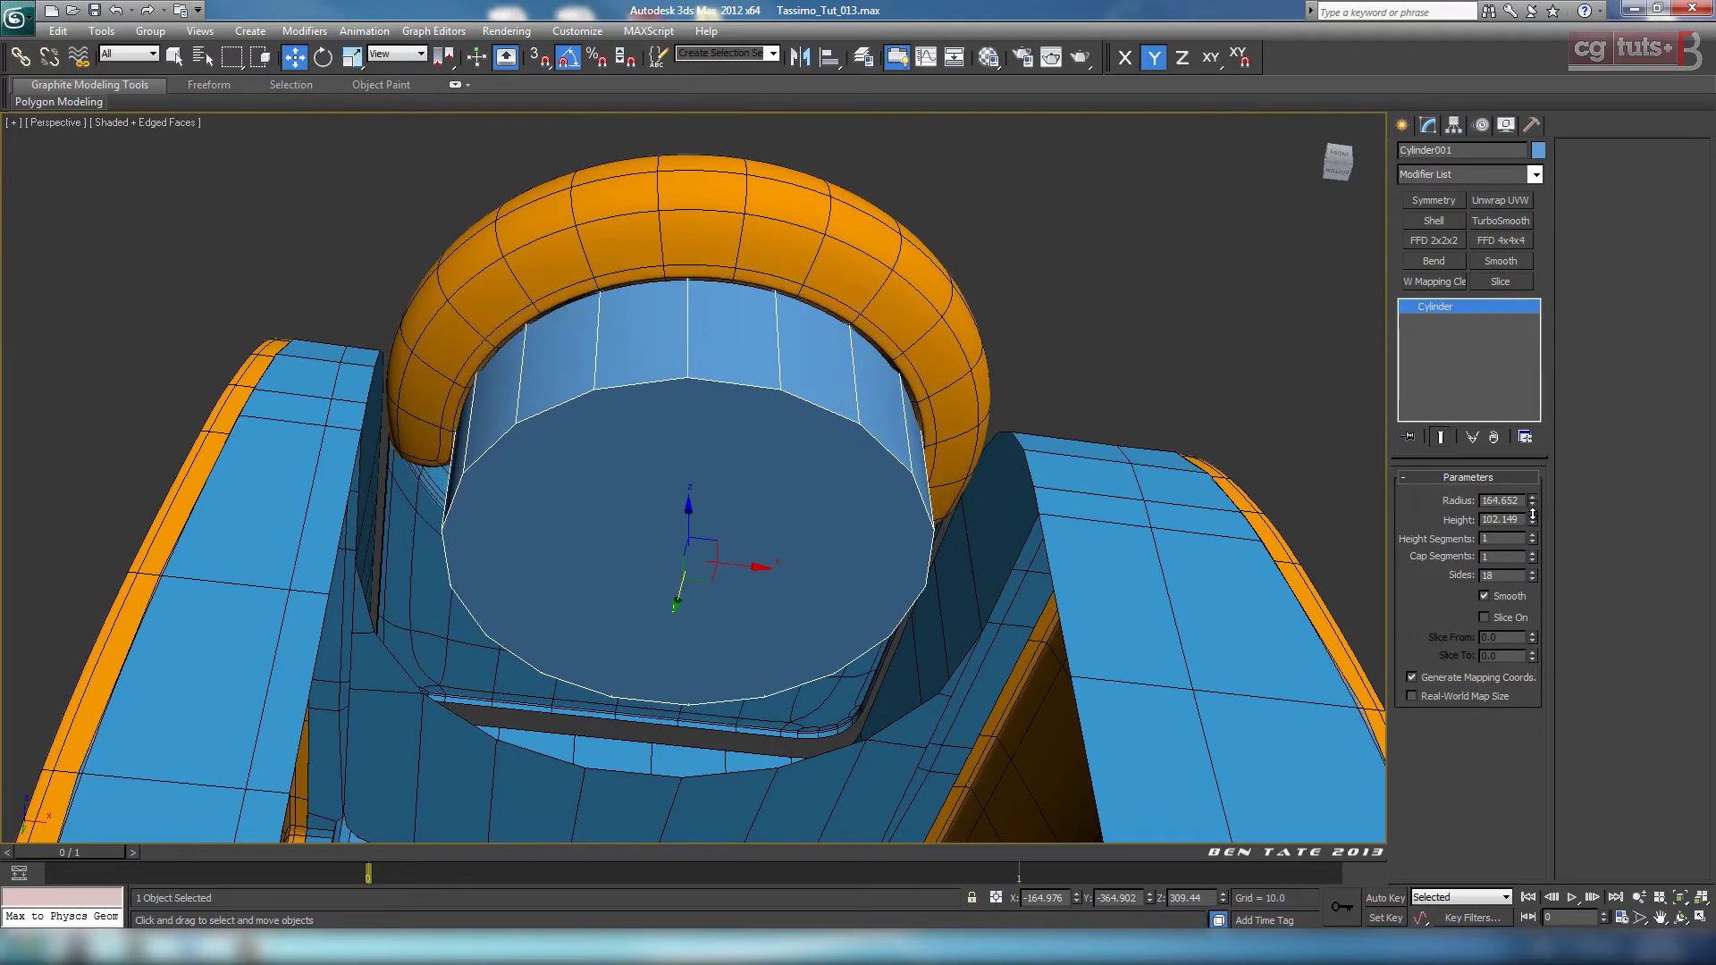
left_click(195, 947)
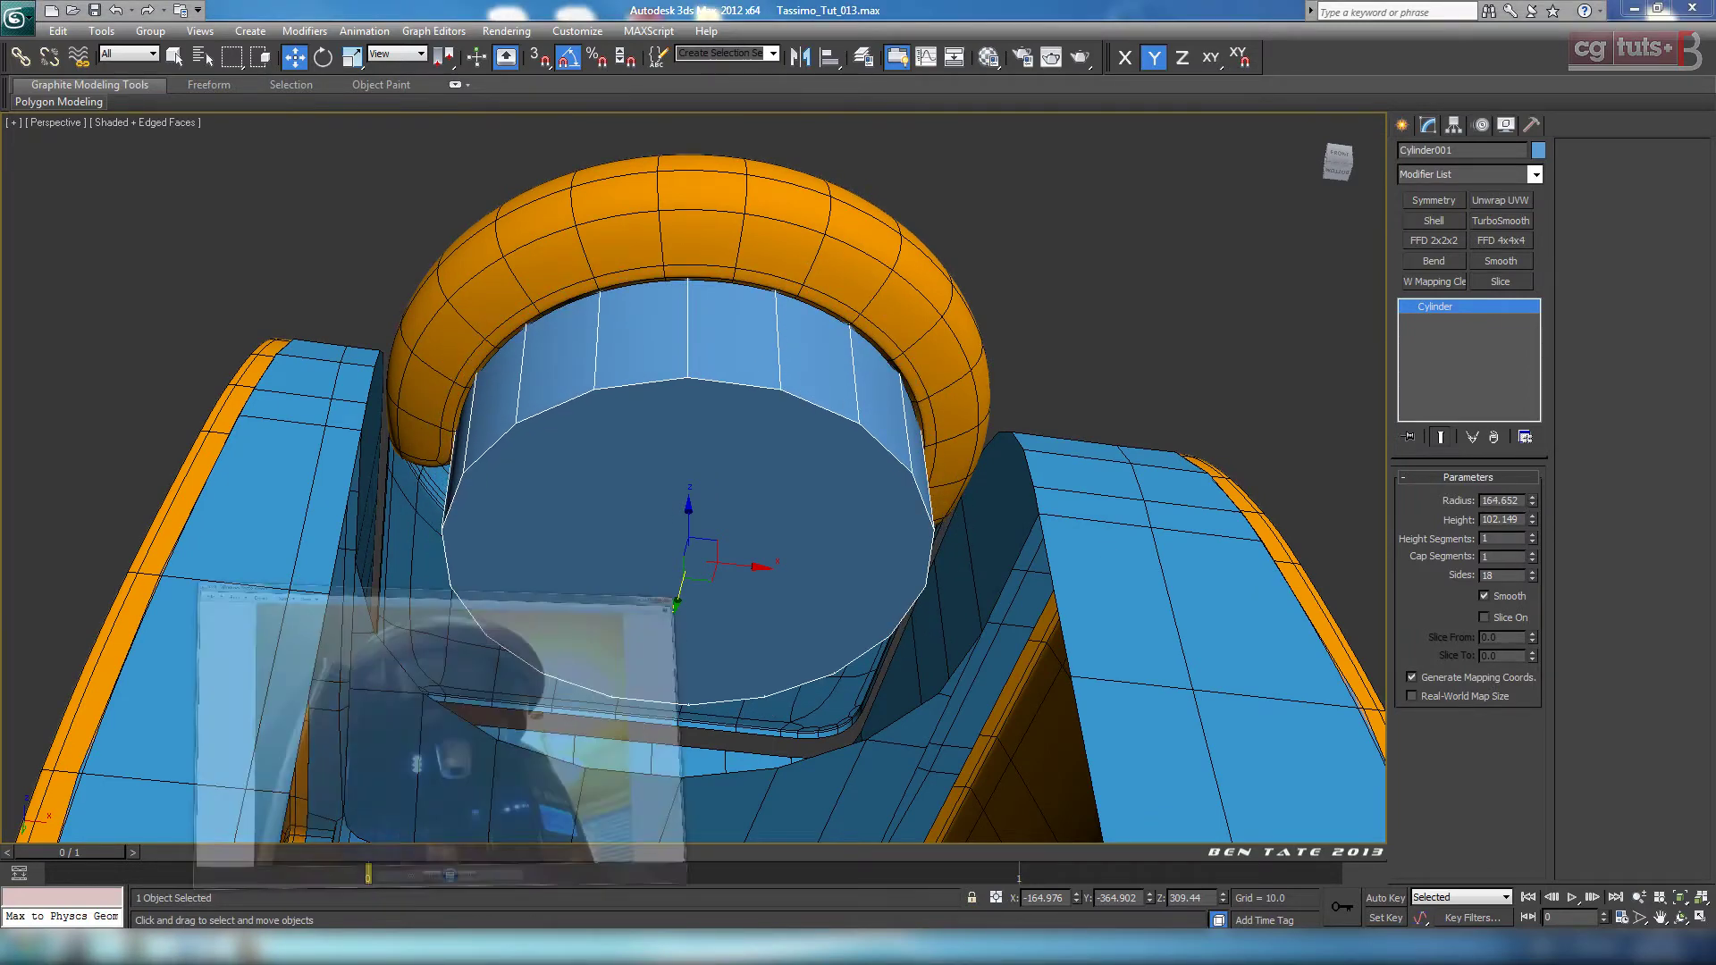
key("alt+F4")
middle_click_drag(718, 650, 692, 608)
scroll(758, 715, "up", 3)
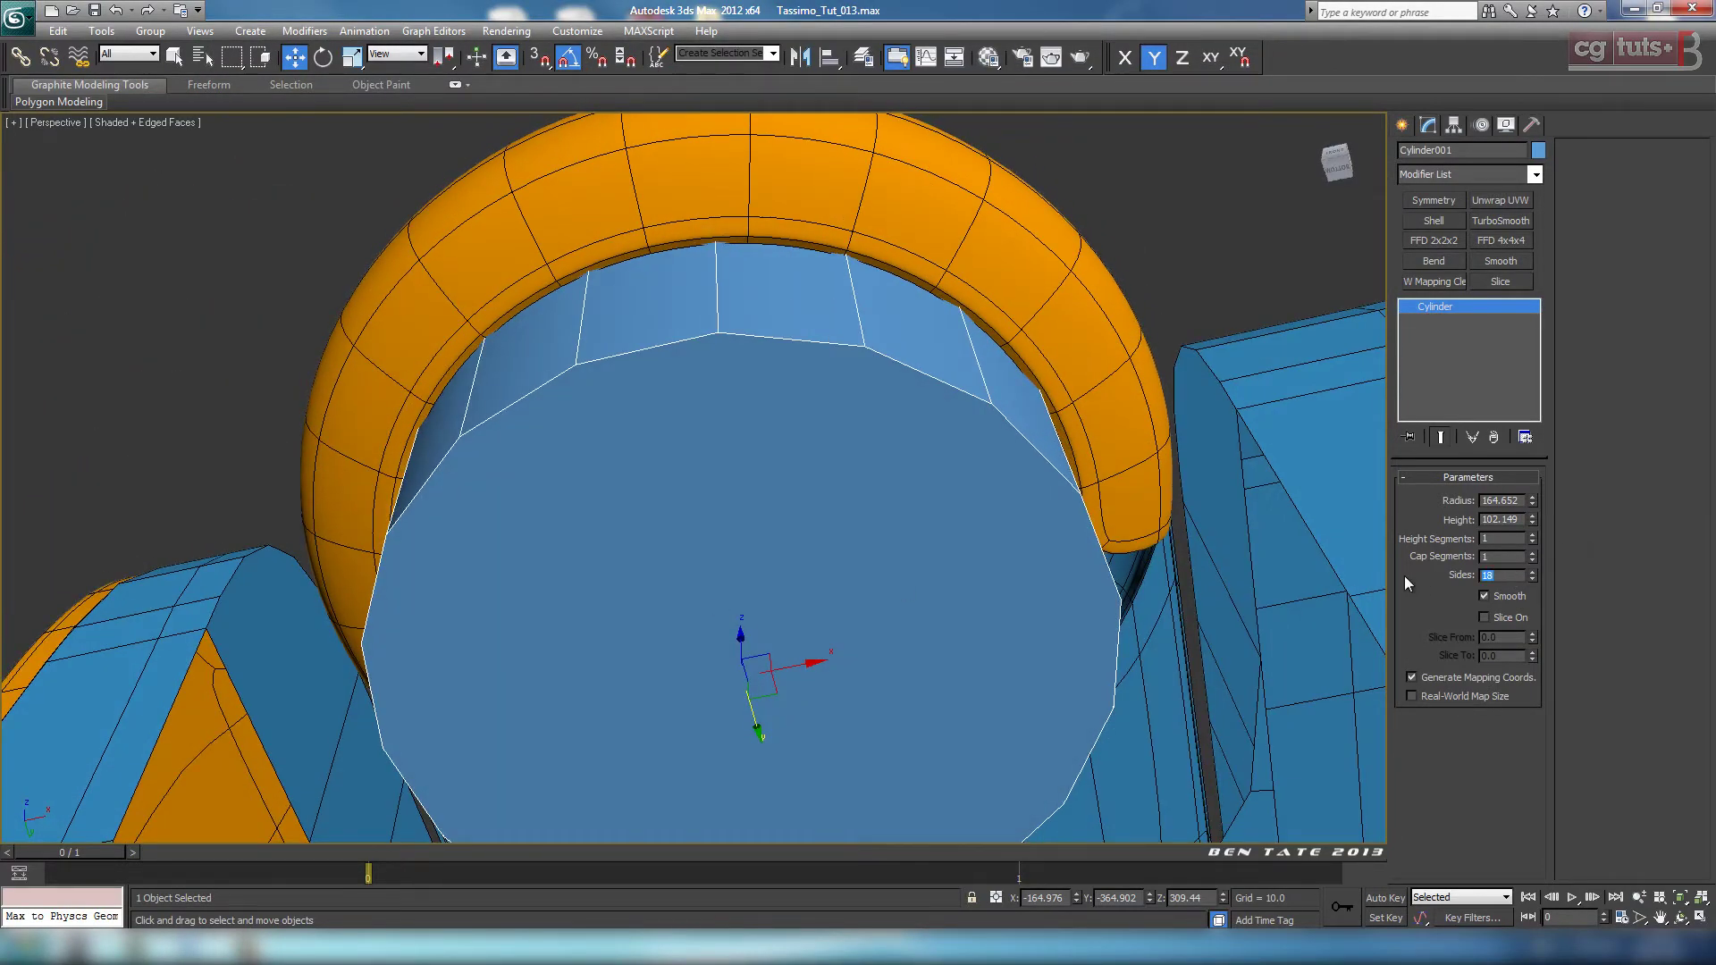
type("40")
key("Return")
Step: Fine-tune the cylinder's radius to about 163 so it clears the inner edge of the lid ring
middle_click_drag(849, 560, 821, 569, "alt")
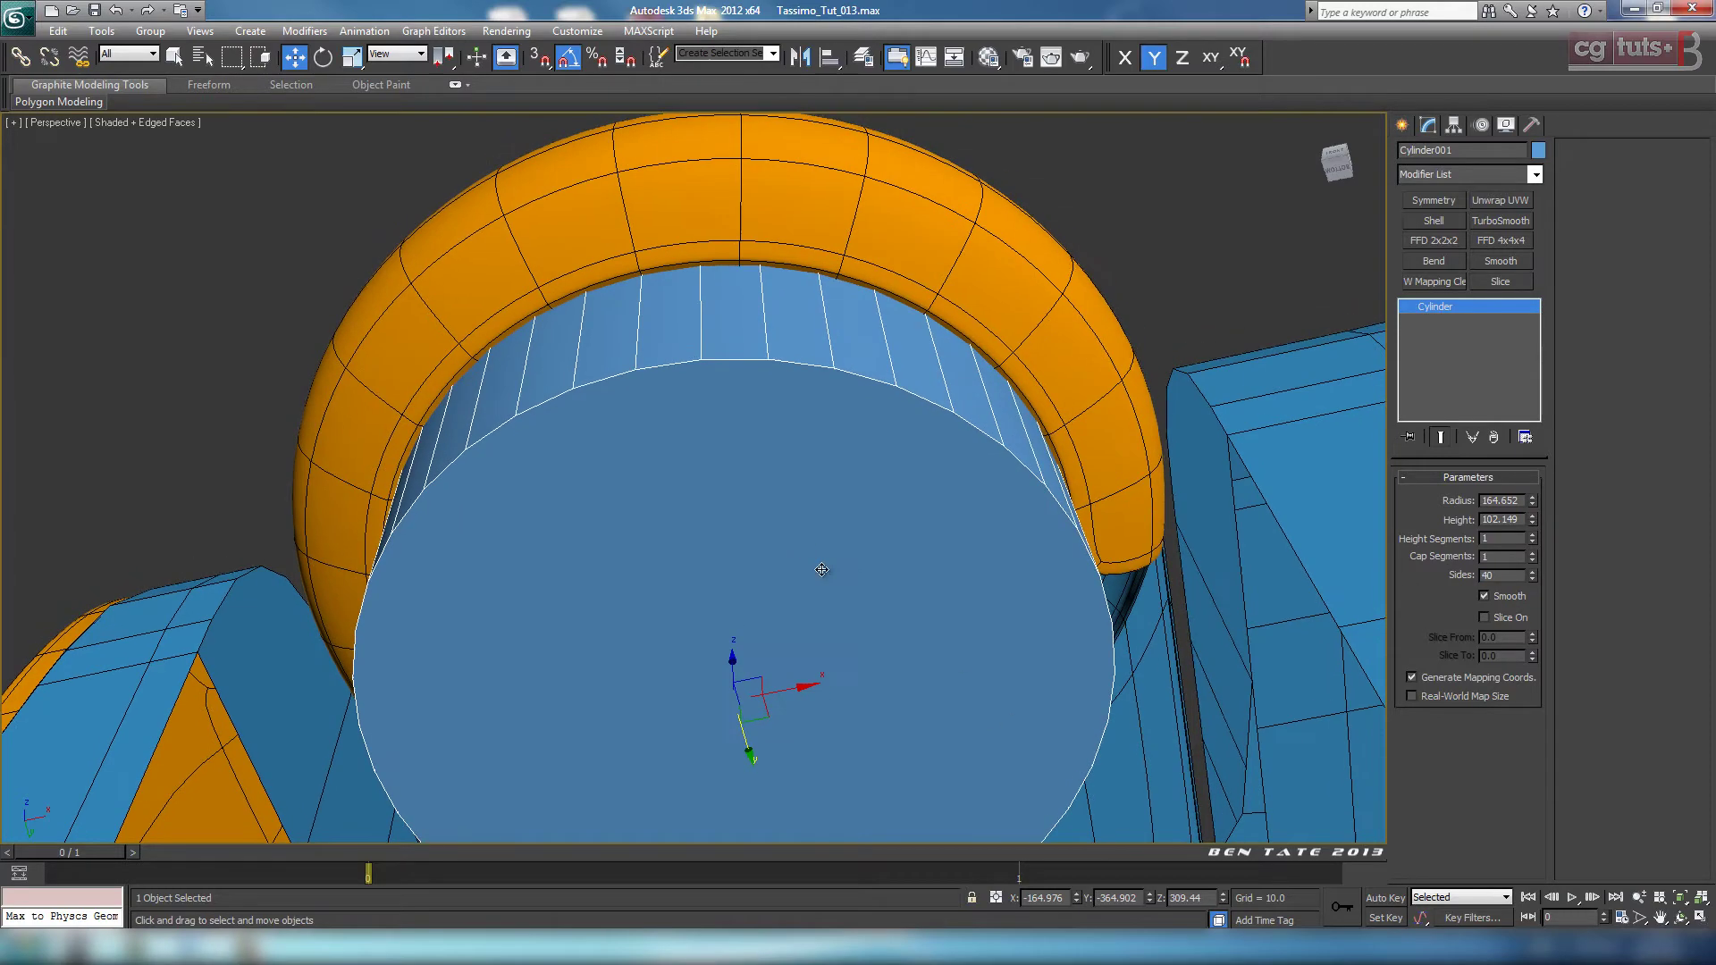
left_click_drag(1531, 507, 1532, 510)
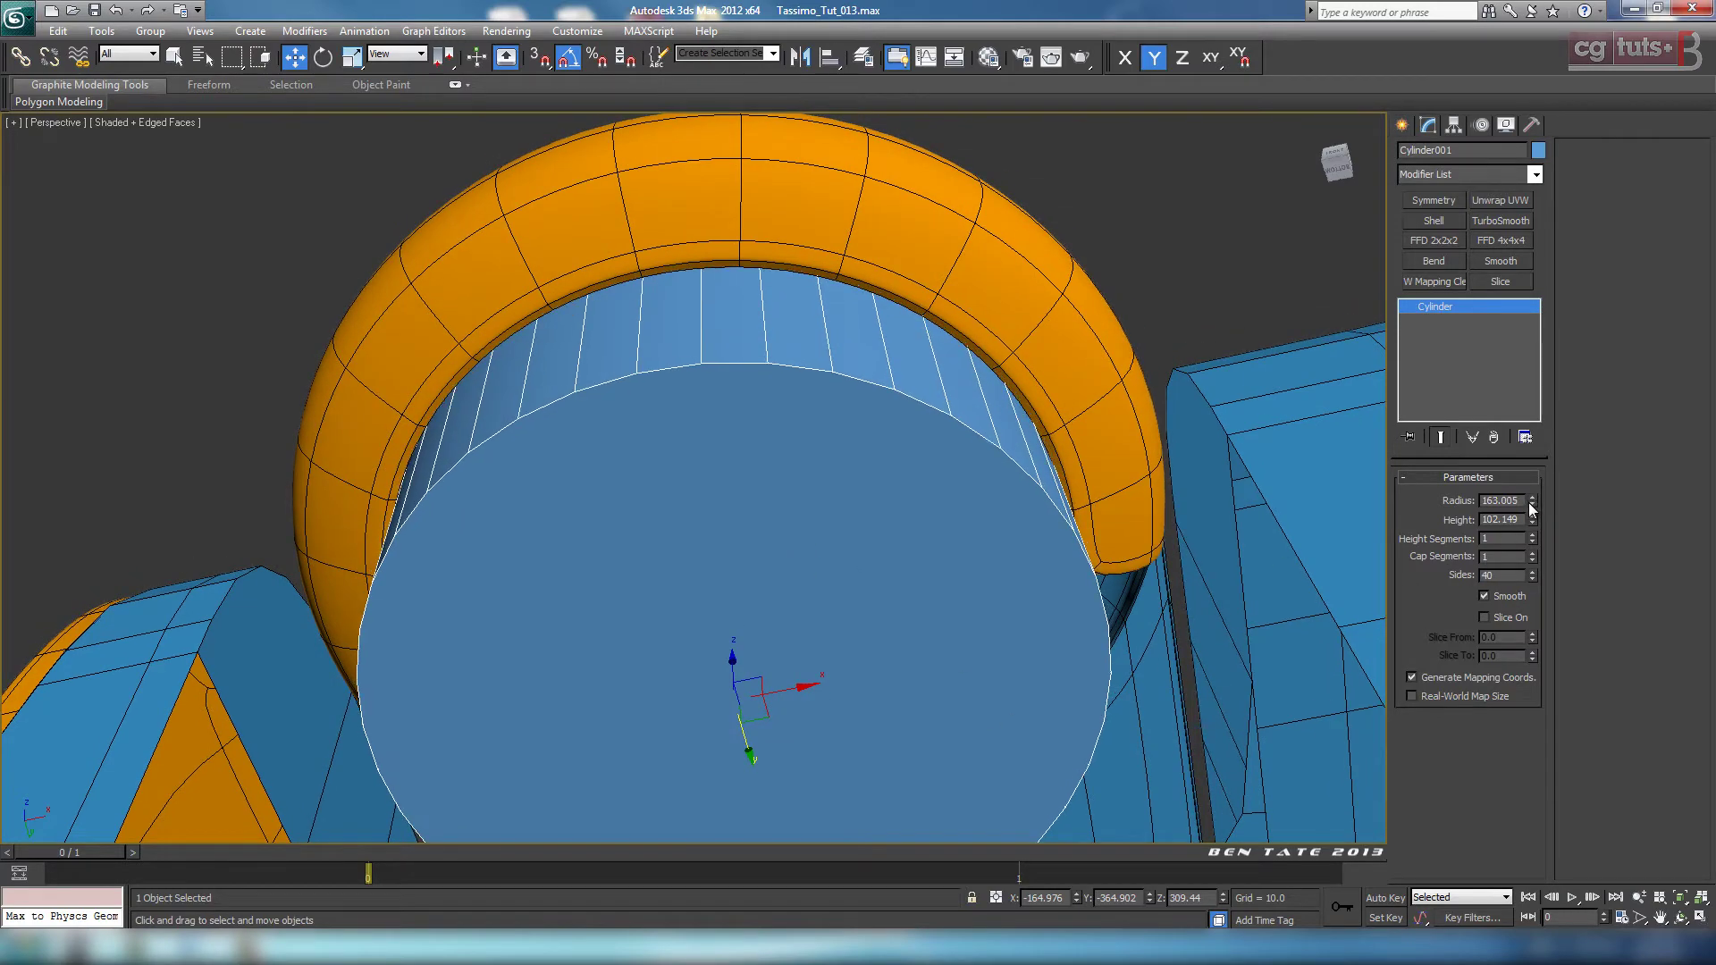
key("F4")
key("F4")
Step: Align the cylinder's pivot with the lid's centre point by moving it in the XY plane of the top view
key("alt+w")
key("alt+w")
scroll(776, 526, "up", 8)
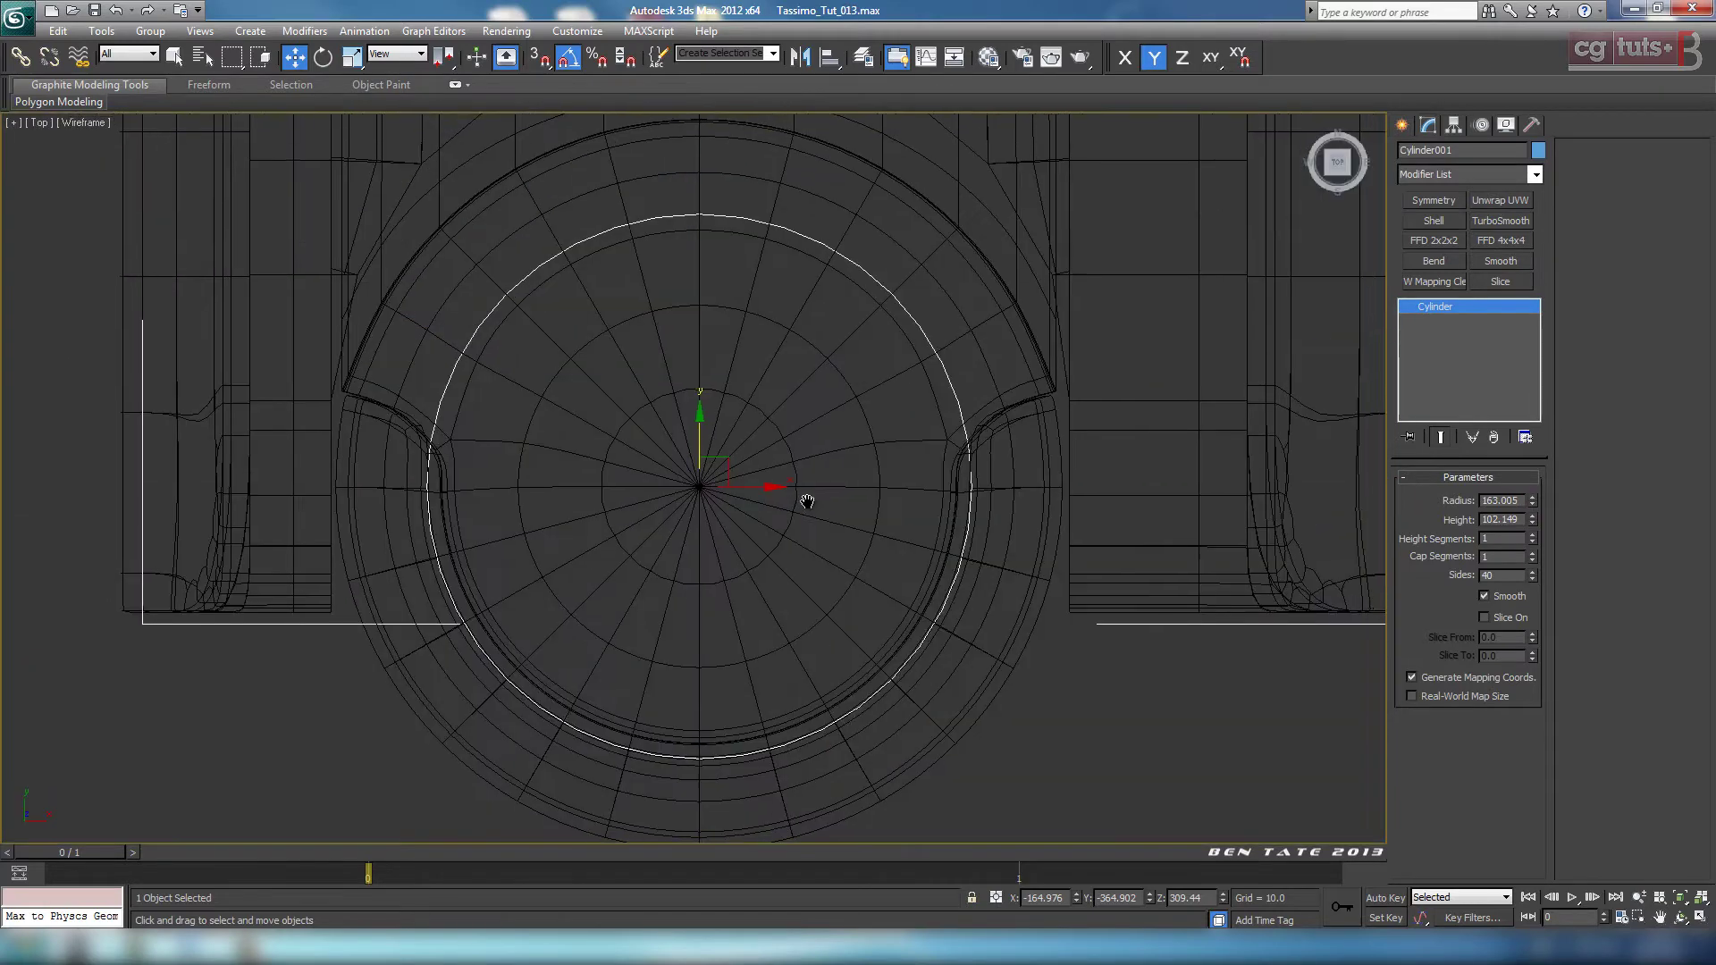
middle_click_drag(776, 526, 763, 621)
left_click_drag(918, 309, 758, 472)
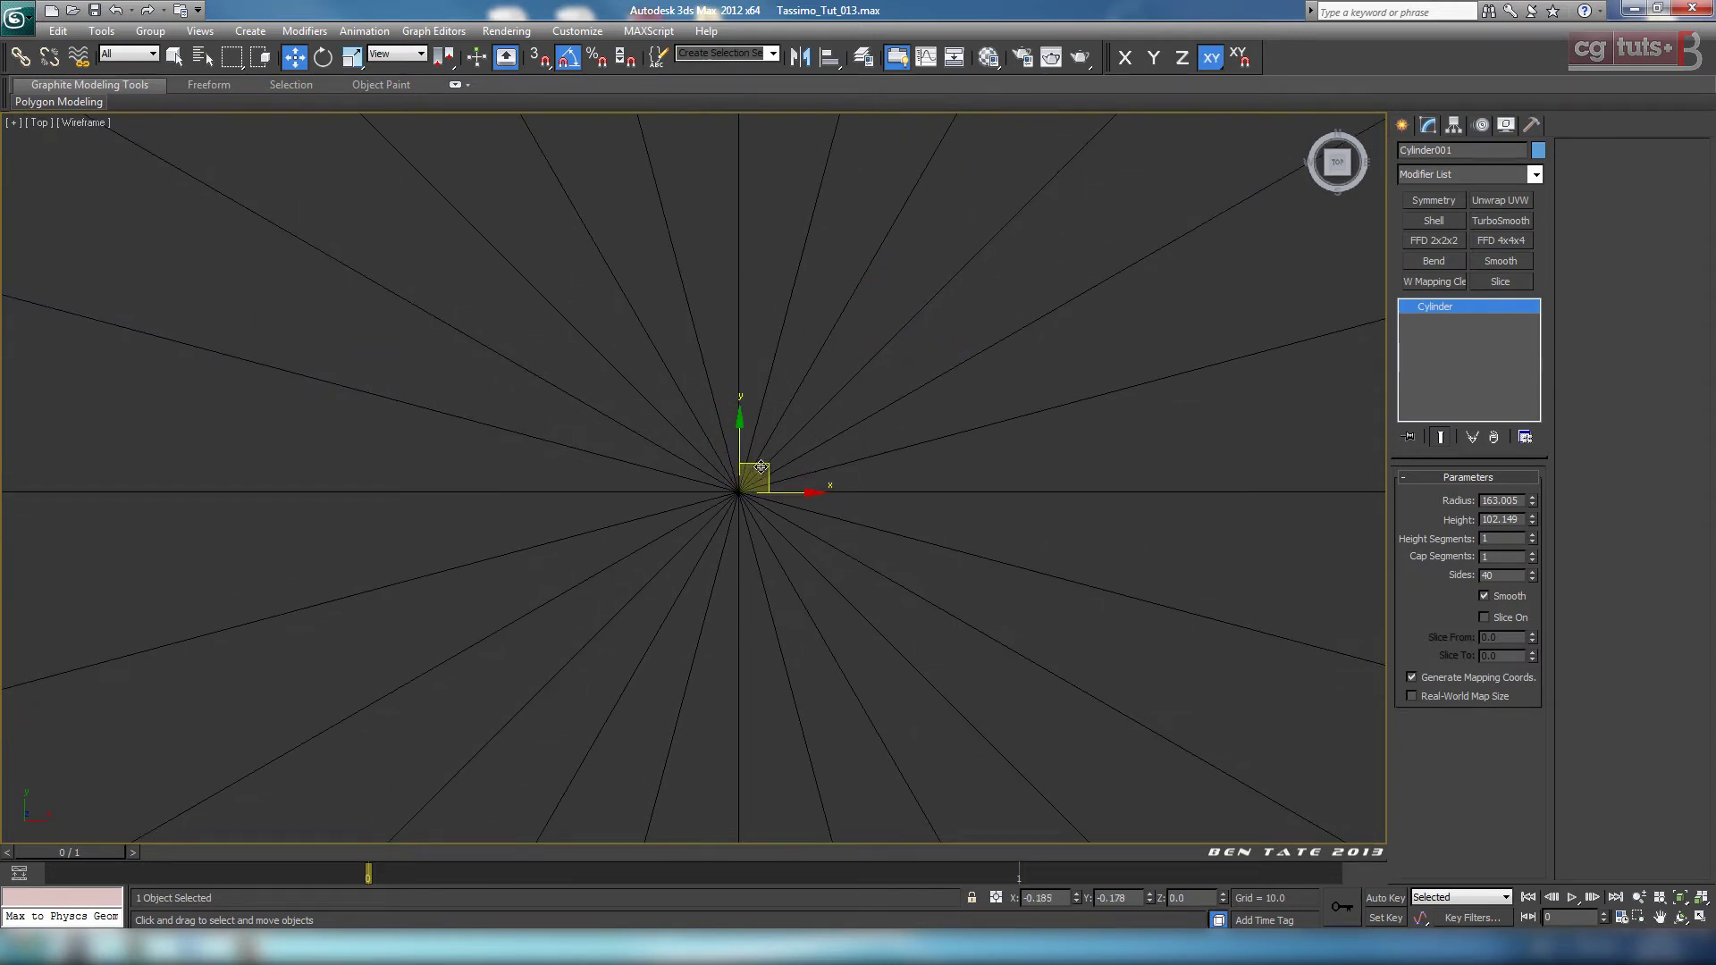
Step: Examine how the cylinder sits inside the lid ring from above, from below and in the side view
scroll(796, 433, "down", 6)
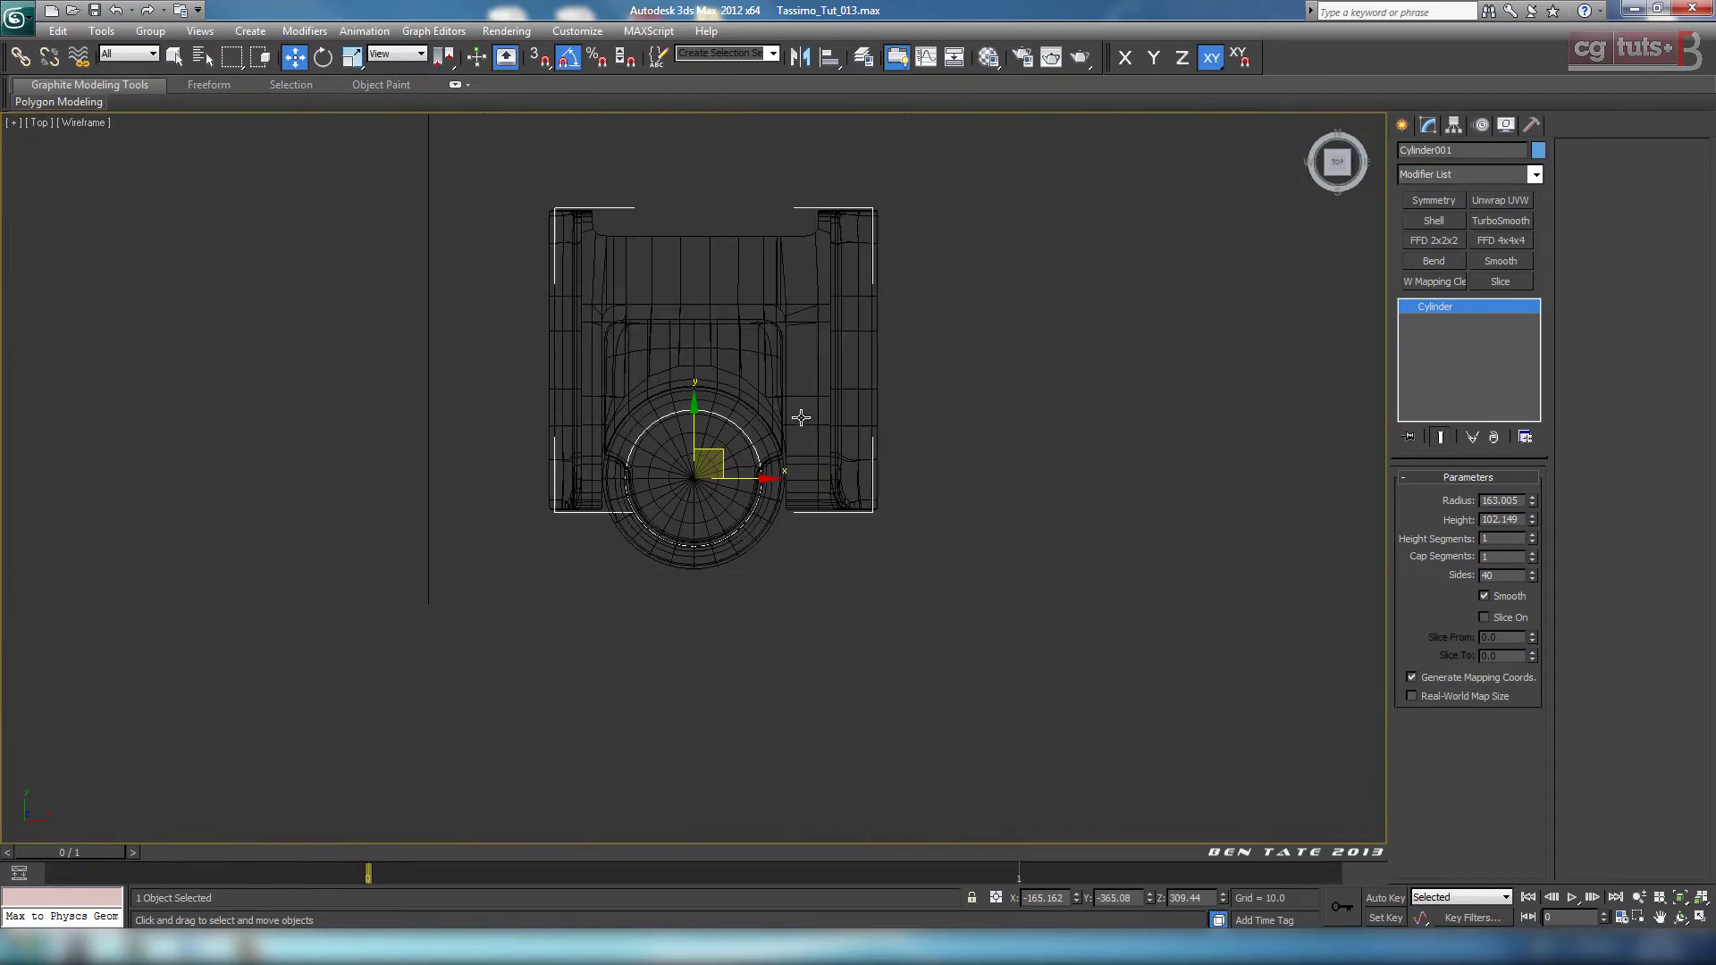
key("alt+w")
key("alt+w")
middle_click_drag(949, 513, 988, 569, "alt")
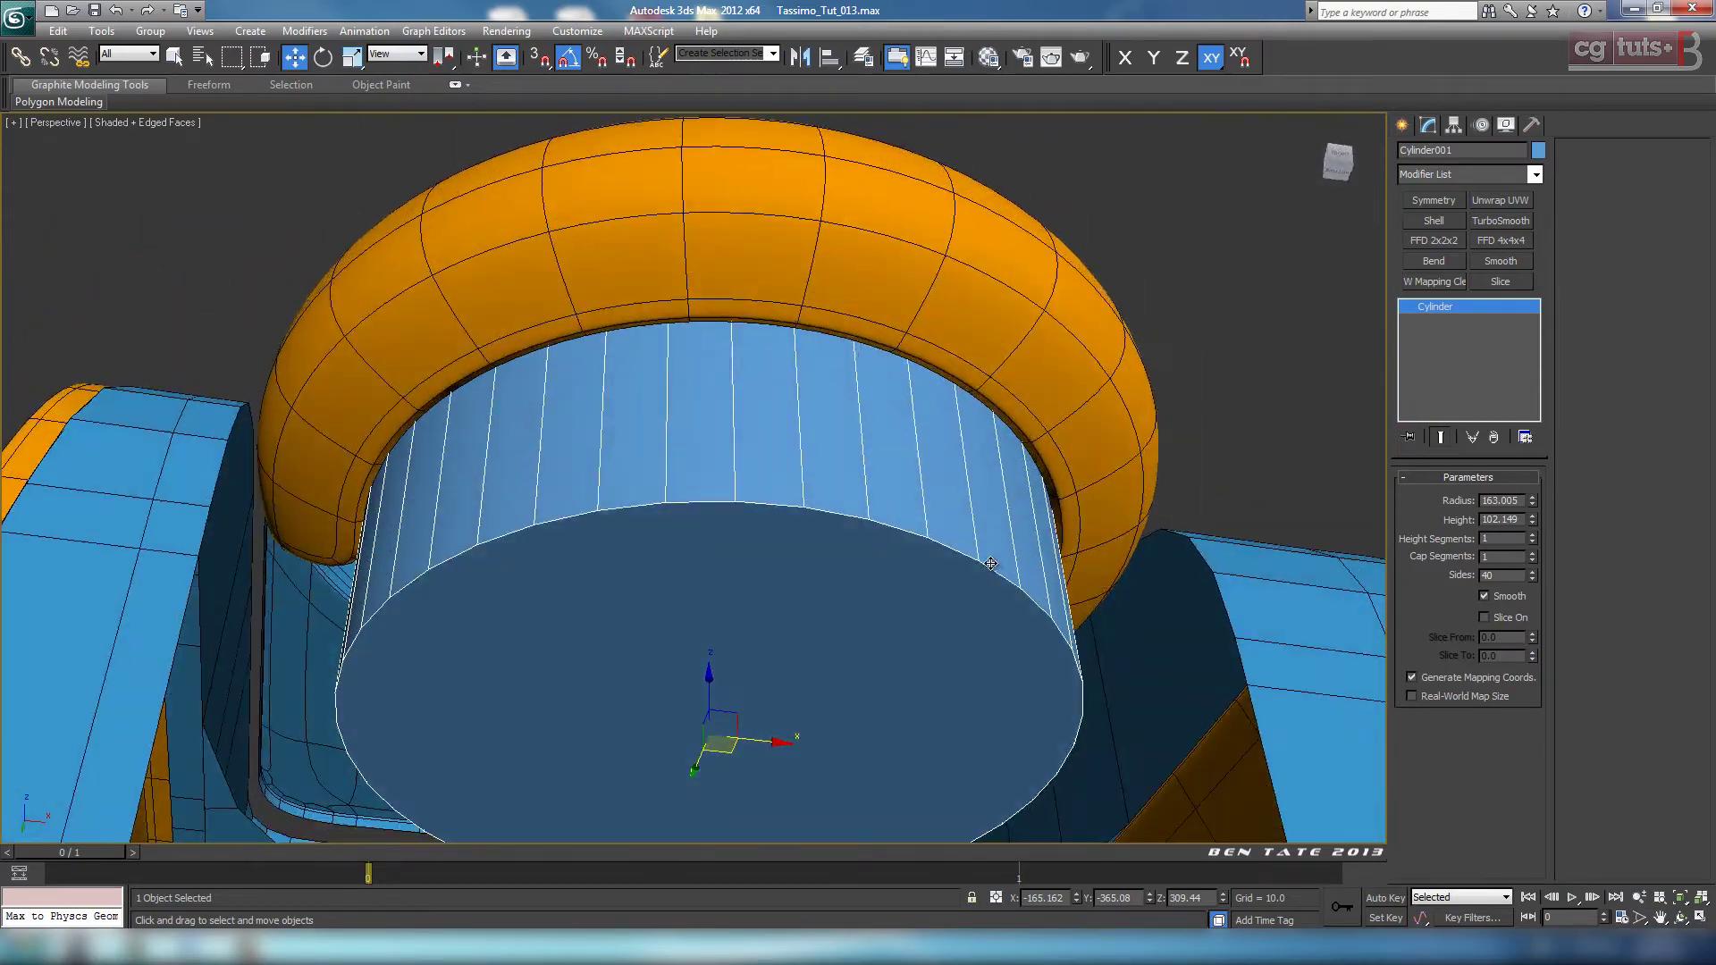
scroll(983, 544, "down", 4)
middle_click_drag(957, 505, 823, 588, "alt")
key("alt+w")
key("alt+w")
middle_click_drag(670, 673, 724, 651)
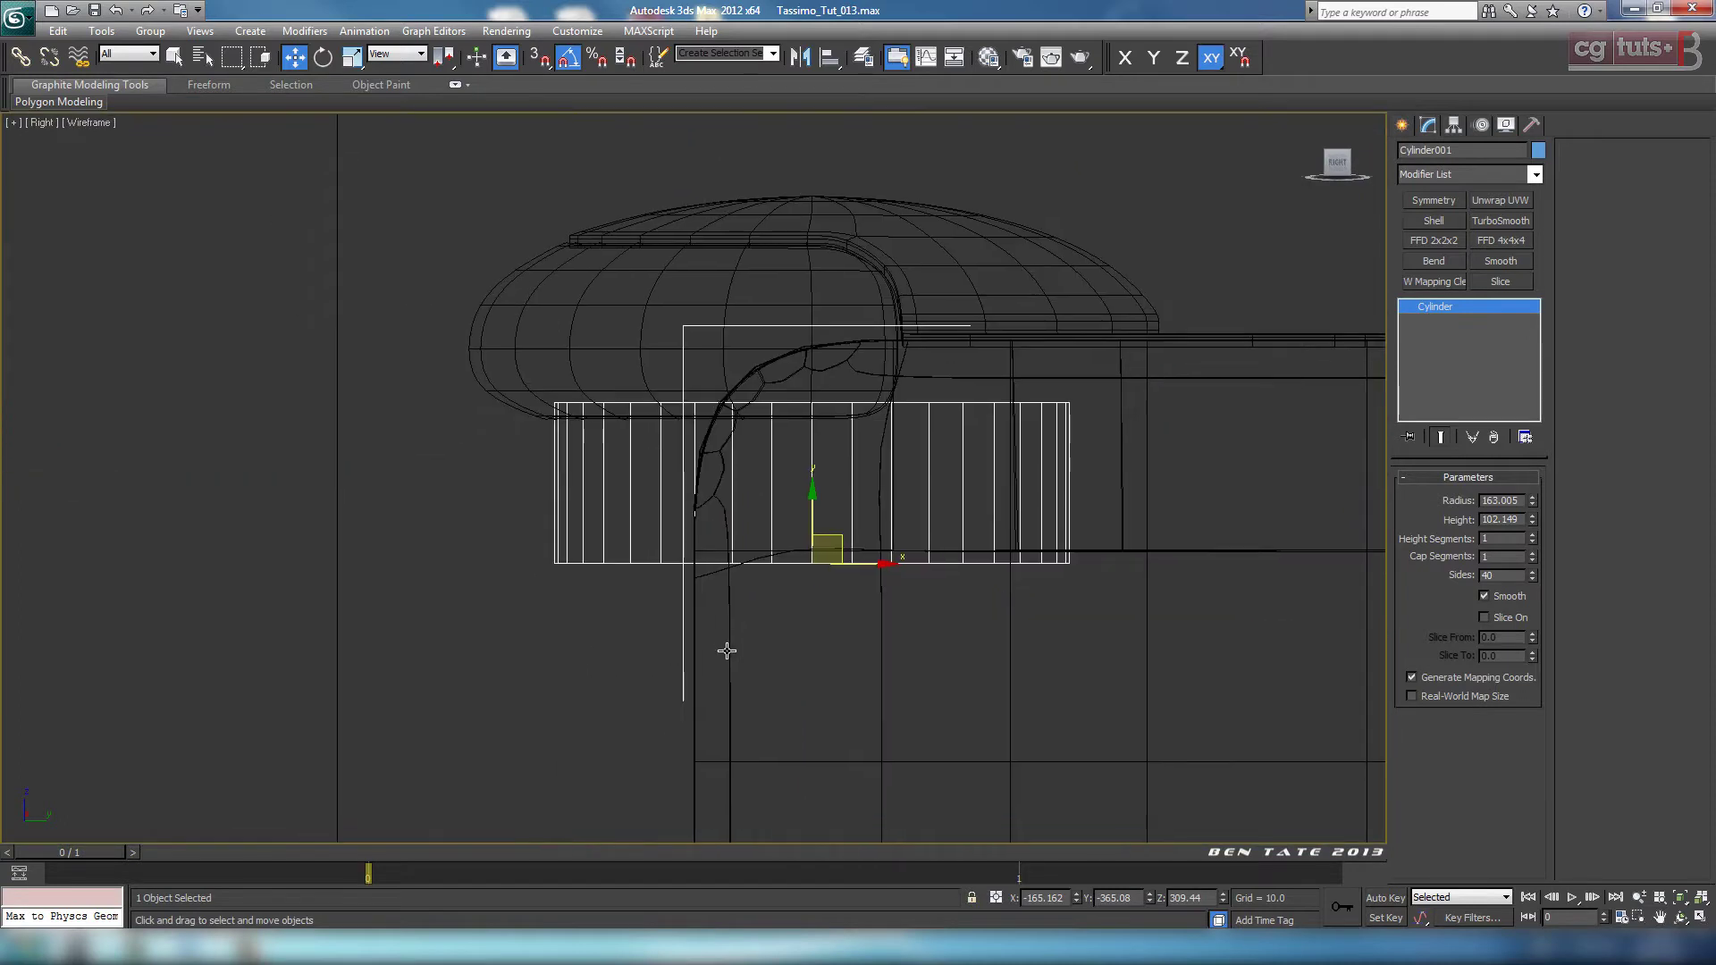
Step: Show the side view shaded with edged faces, and try lowering the cylinder against the reference image
key("F3")
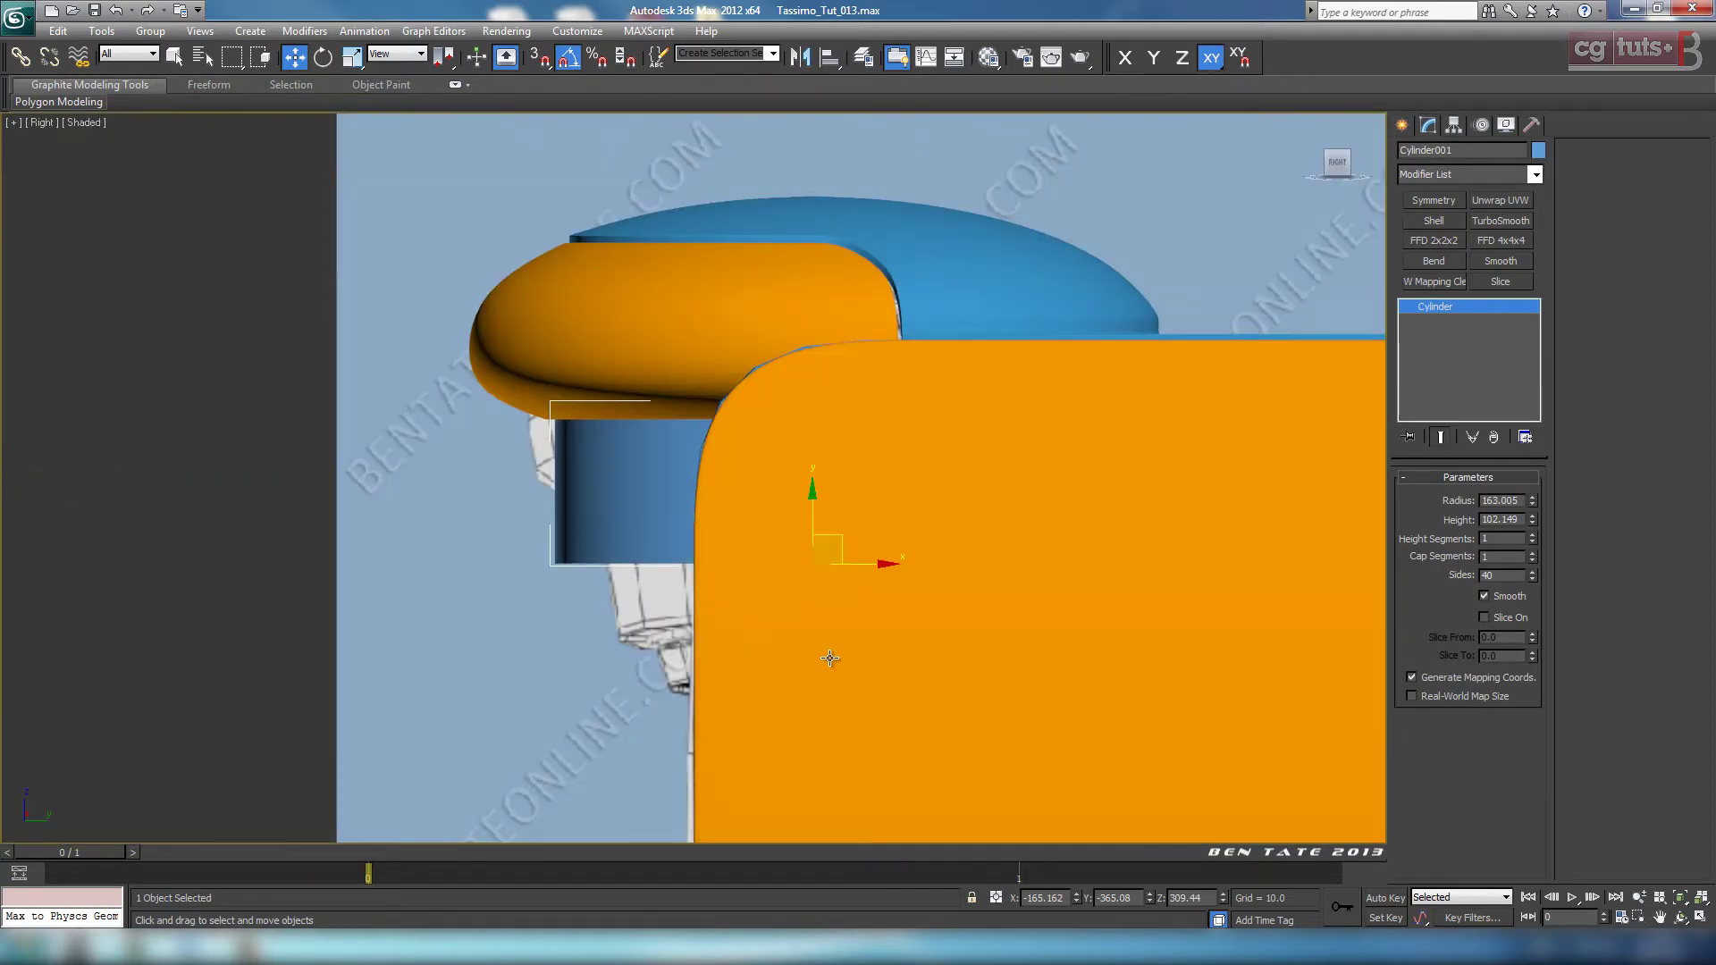
mouse_move(829, 657)
middle_mouse_down()
mouse_move(862, 656)
mouse_move(914, 578)
middle_mouse_up()
key("F3")
key("F3")
key("F4")
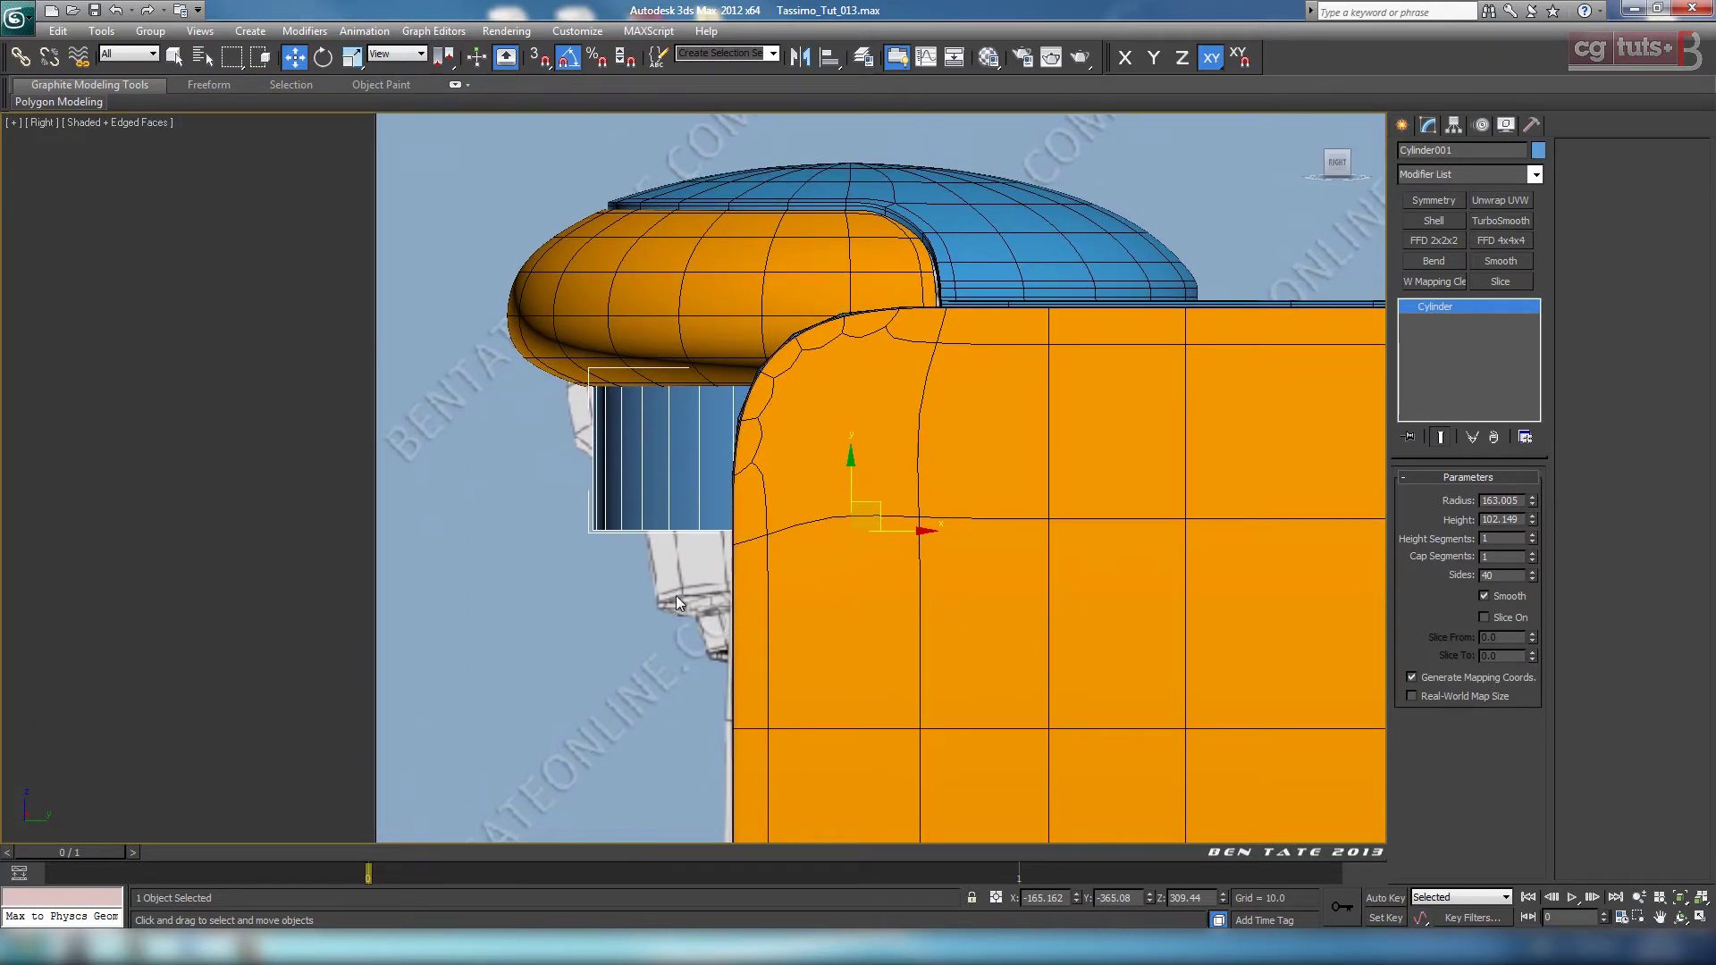
left_click_drag(854, 465, 921, 542)
key("ctrl+z")
Step: Compare the cylinder beneath the lid with the reference photo of the real brewing head
middle_click_drag(1007, 613, 993, 620)
key("alt+w")
middle_click(1010, 639)
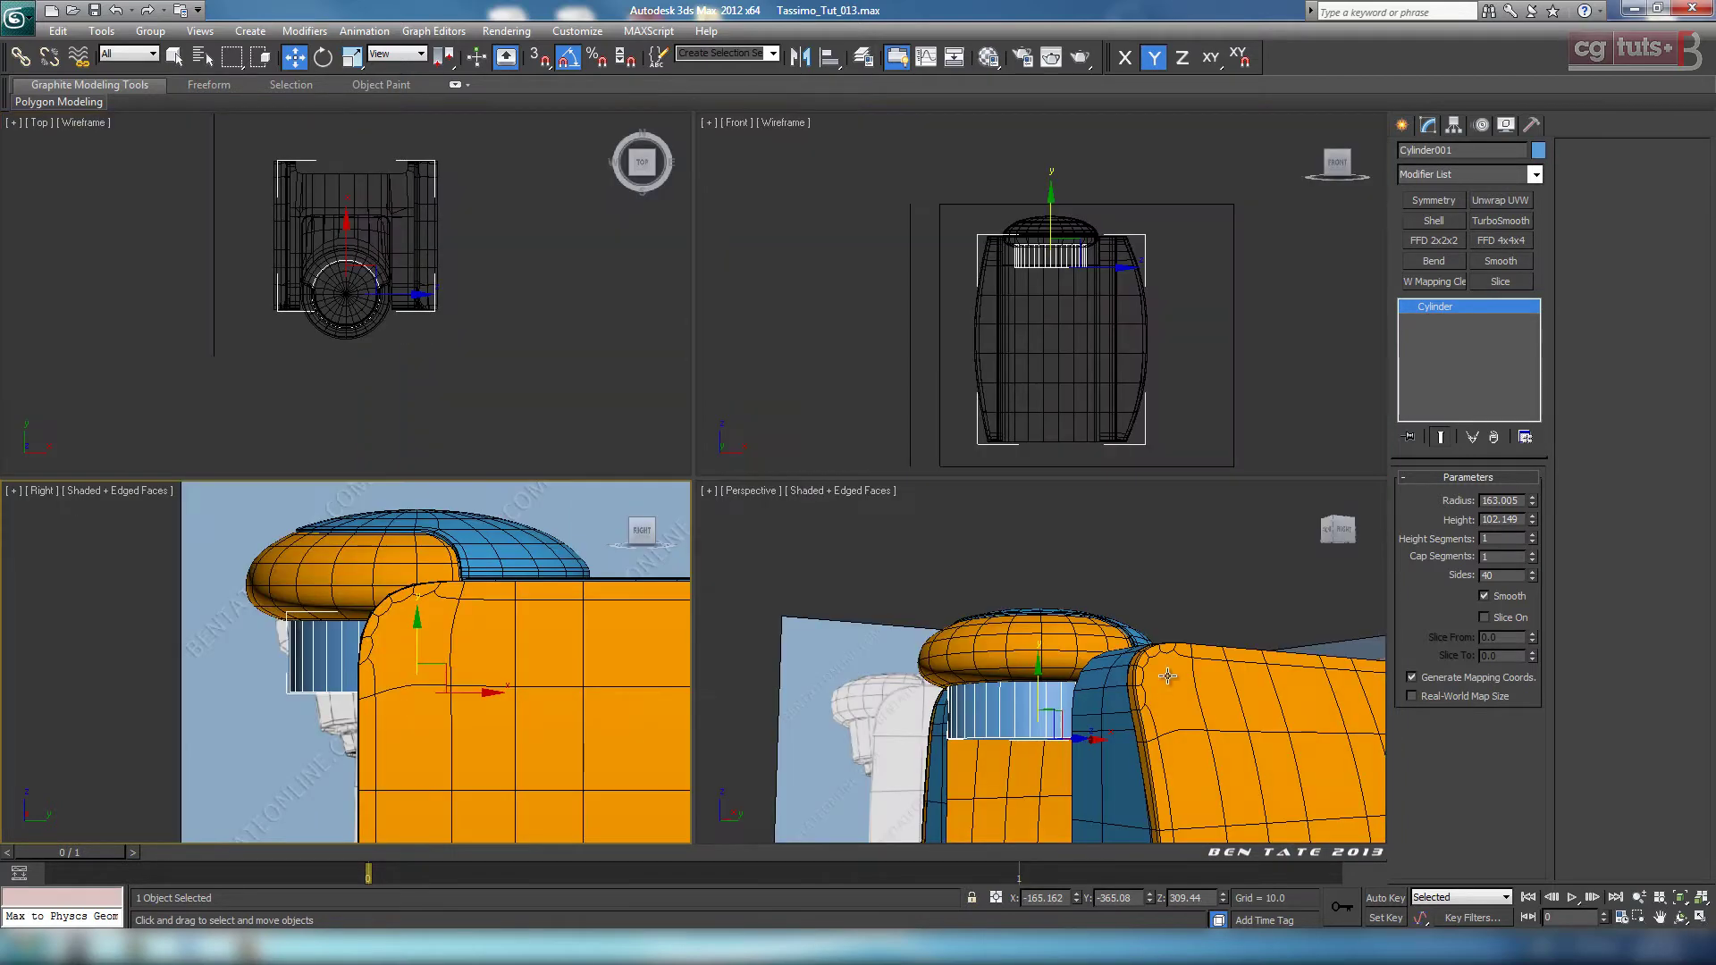
key("alt+w")
middle_click_drag(1036, 683, 1030, 662)
scroll(1030, 662, "down", 4)
mouse_move(881, 651)
middle_mouse_down("alt")
mouse_move(972, 631)
mouse_move(898, 633)
middle_mouse_up("alt")
key("alt+Tab")
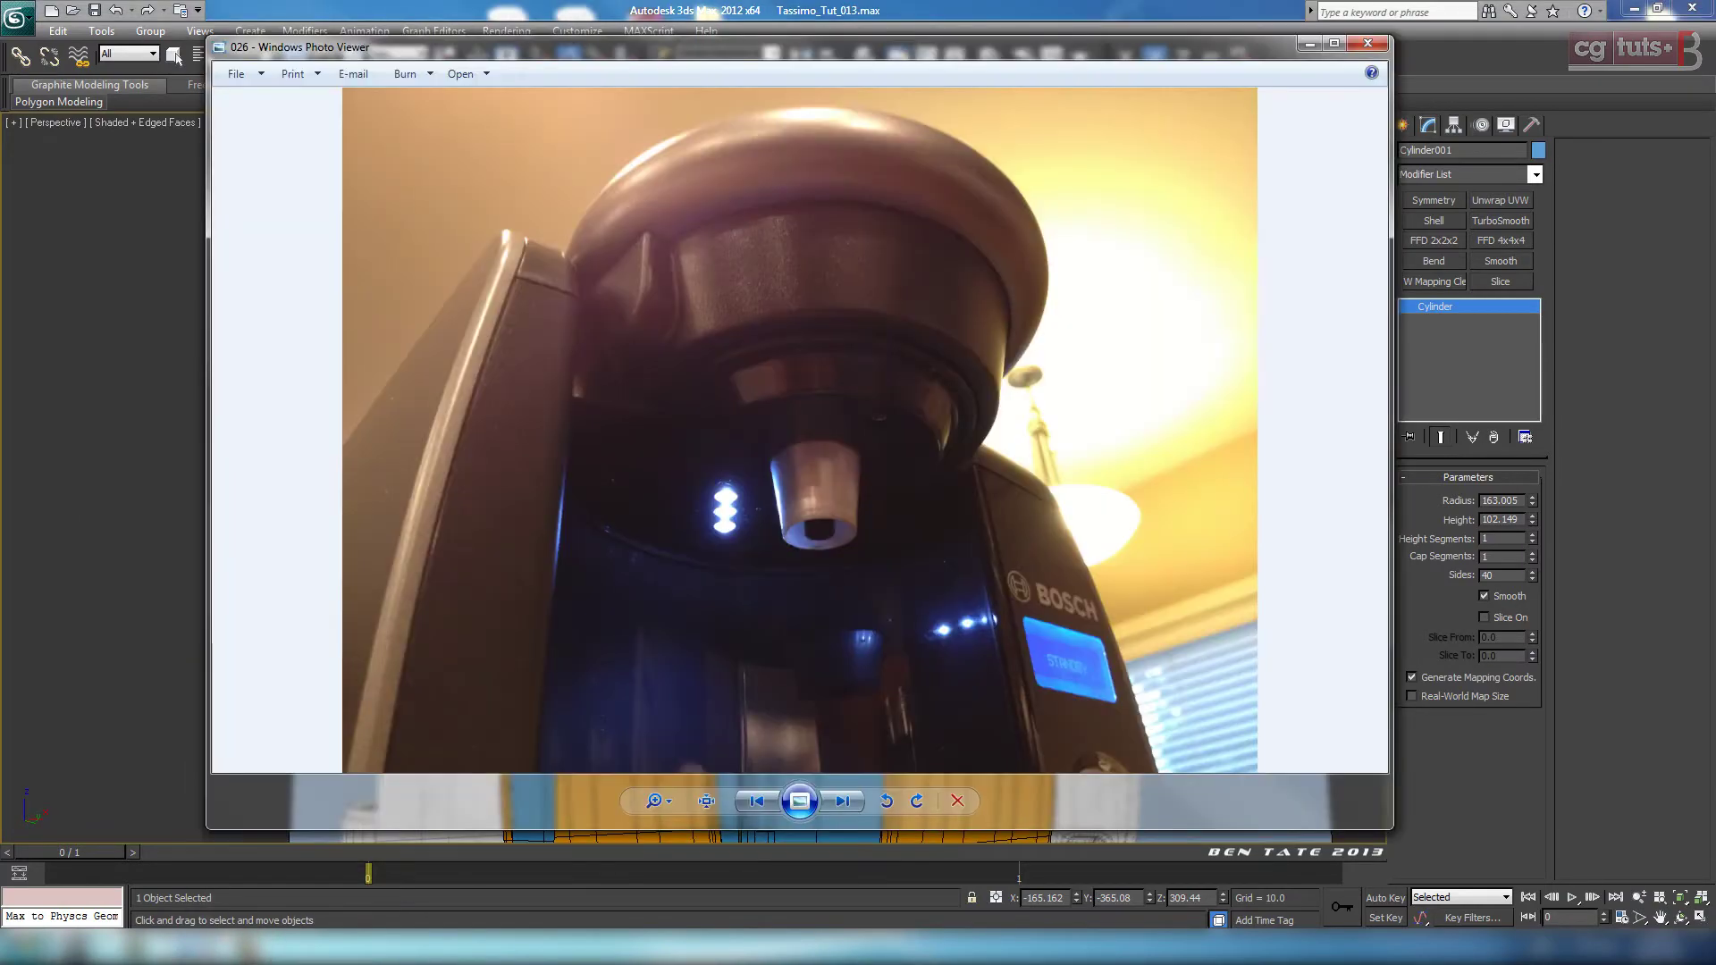
key("alt+Tab")
Step: Convert the cylinder to an Editable Poly
middle_click_drag(772, 663, 820, 636, "alt")
scroll(820, 637, "up", 3)
scroll(820, 636, "down", 1)
right_click(827, 474)
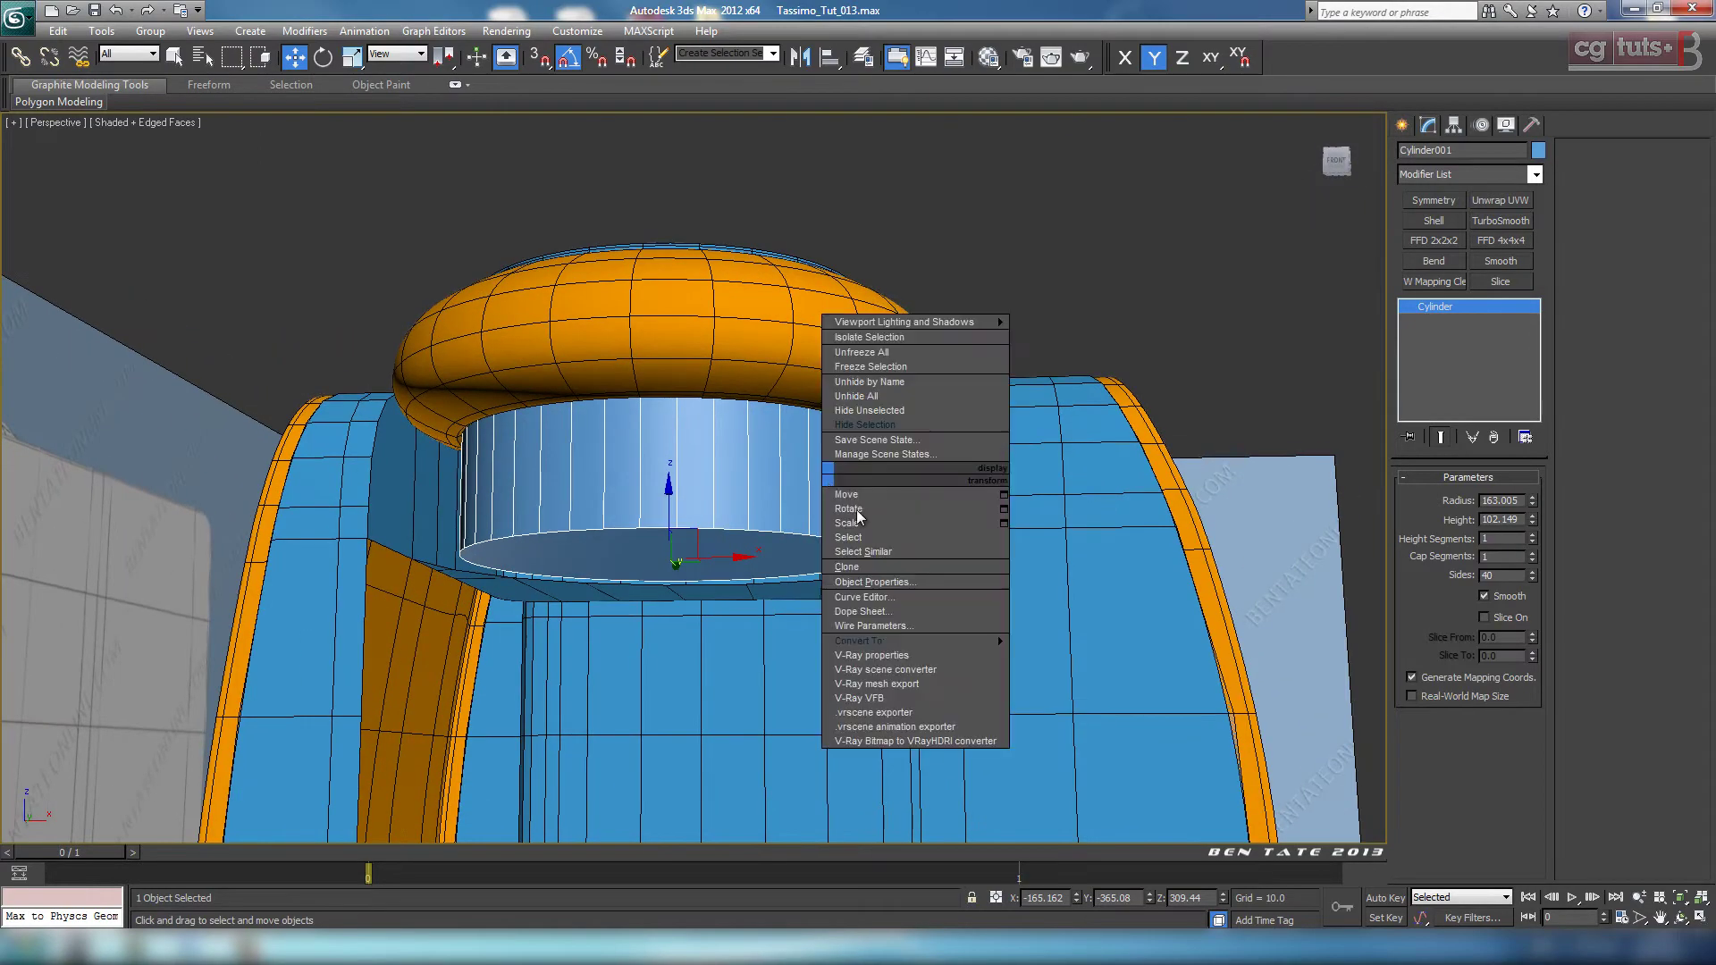
mouse_move(918, 641)
left_click(1047, 658)
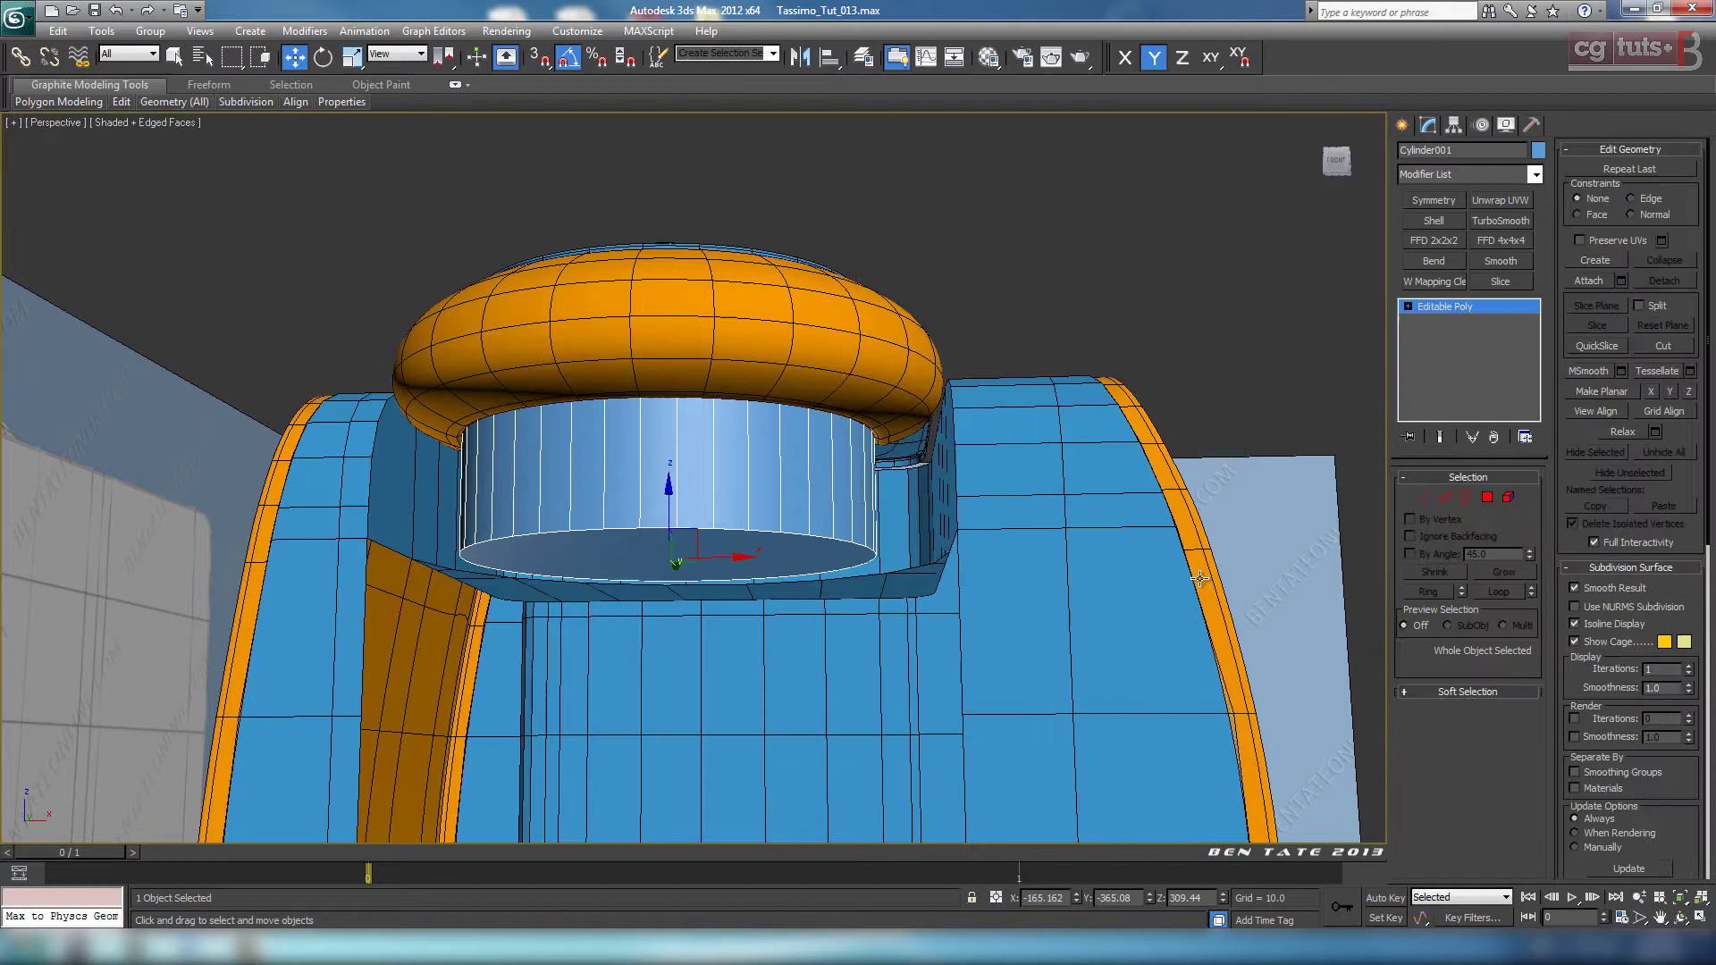
Step: Delete the polygon that caps the underside of the cylinder
left_click(1486, 498)
mouse_move(1014, 434)
middle_mouse_down("alt")
mouse_move(1017, 515)
mouse_move(892, 539)
middle_mouse_up("alt")
key("F3")
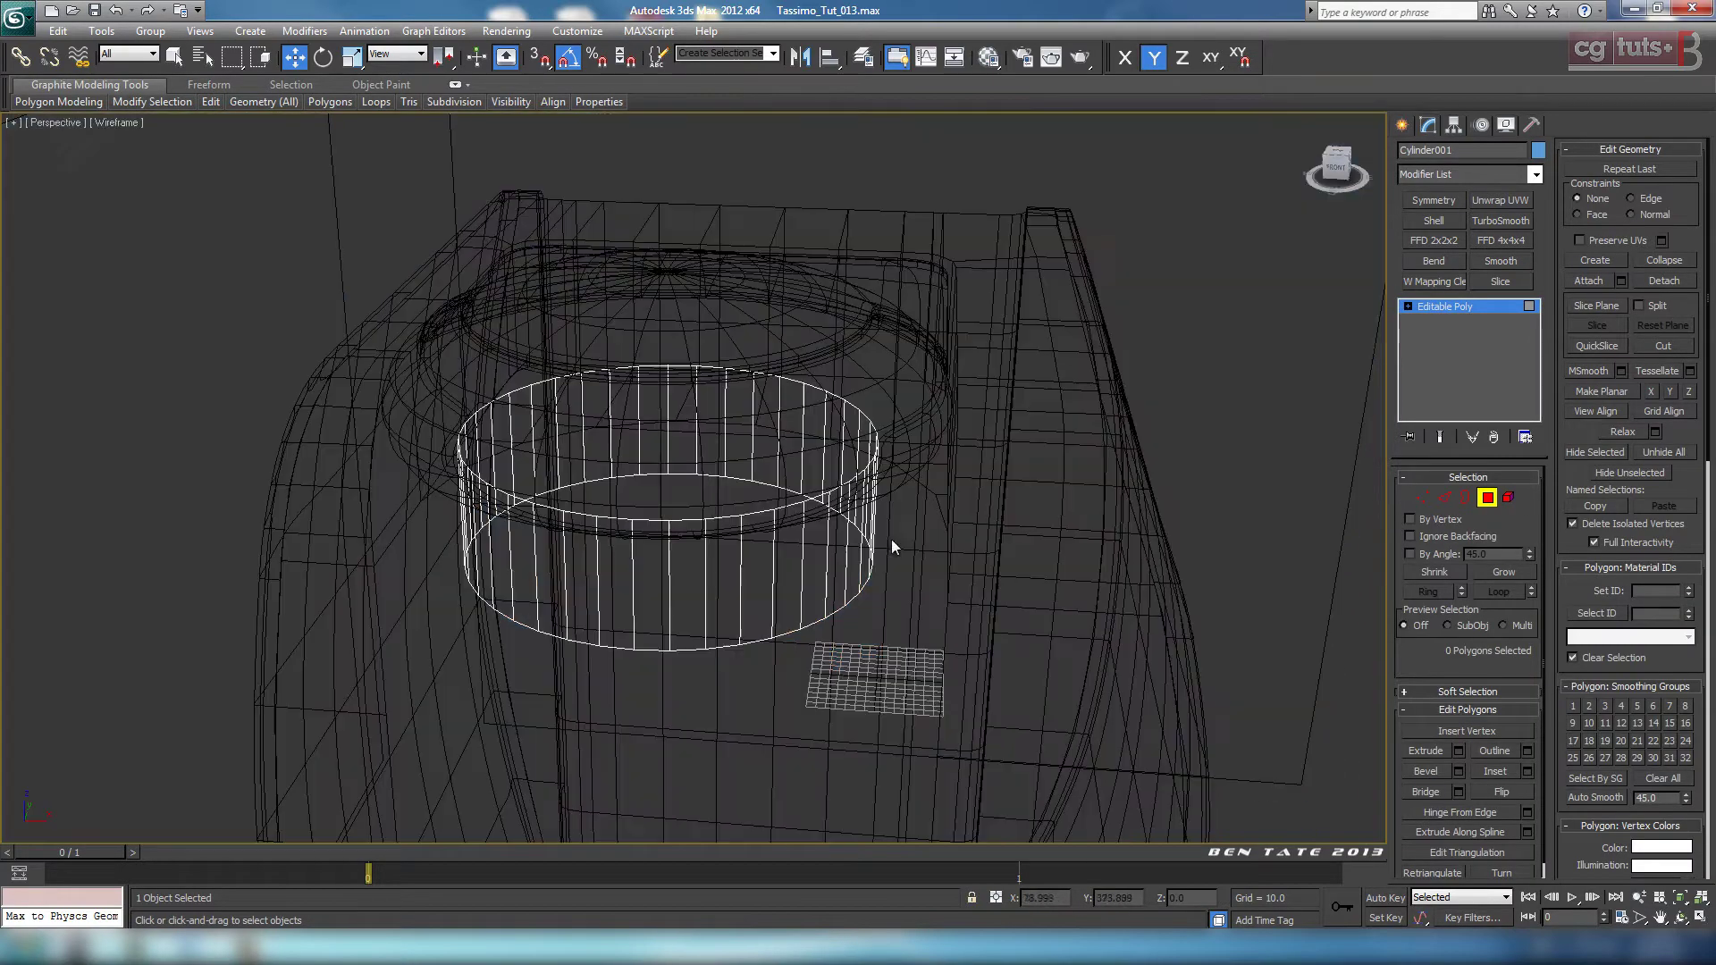
left_click(724, 487)
left_click(981, 523)
middle_click_drag(953, 598, 957, 482, "alt")
left_click(833, 524)
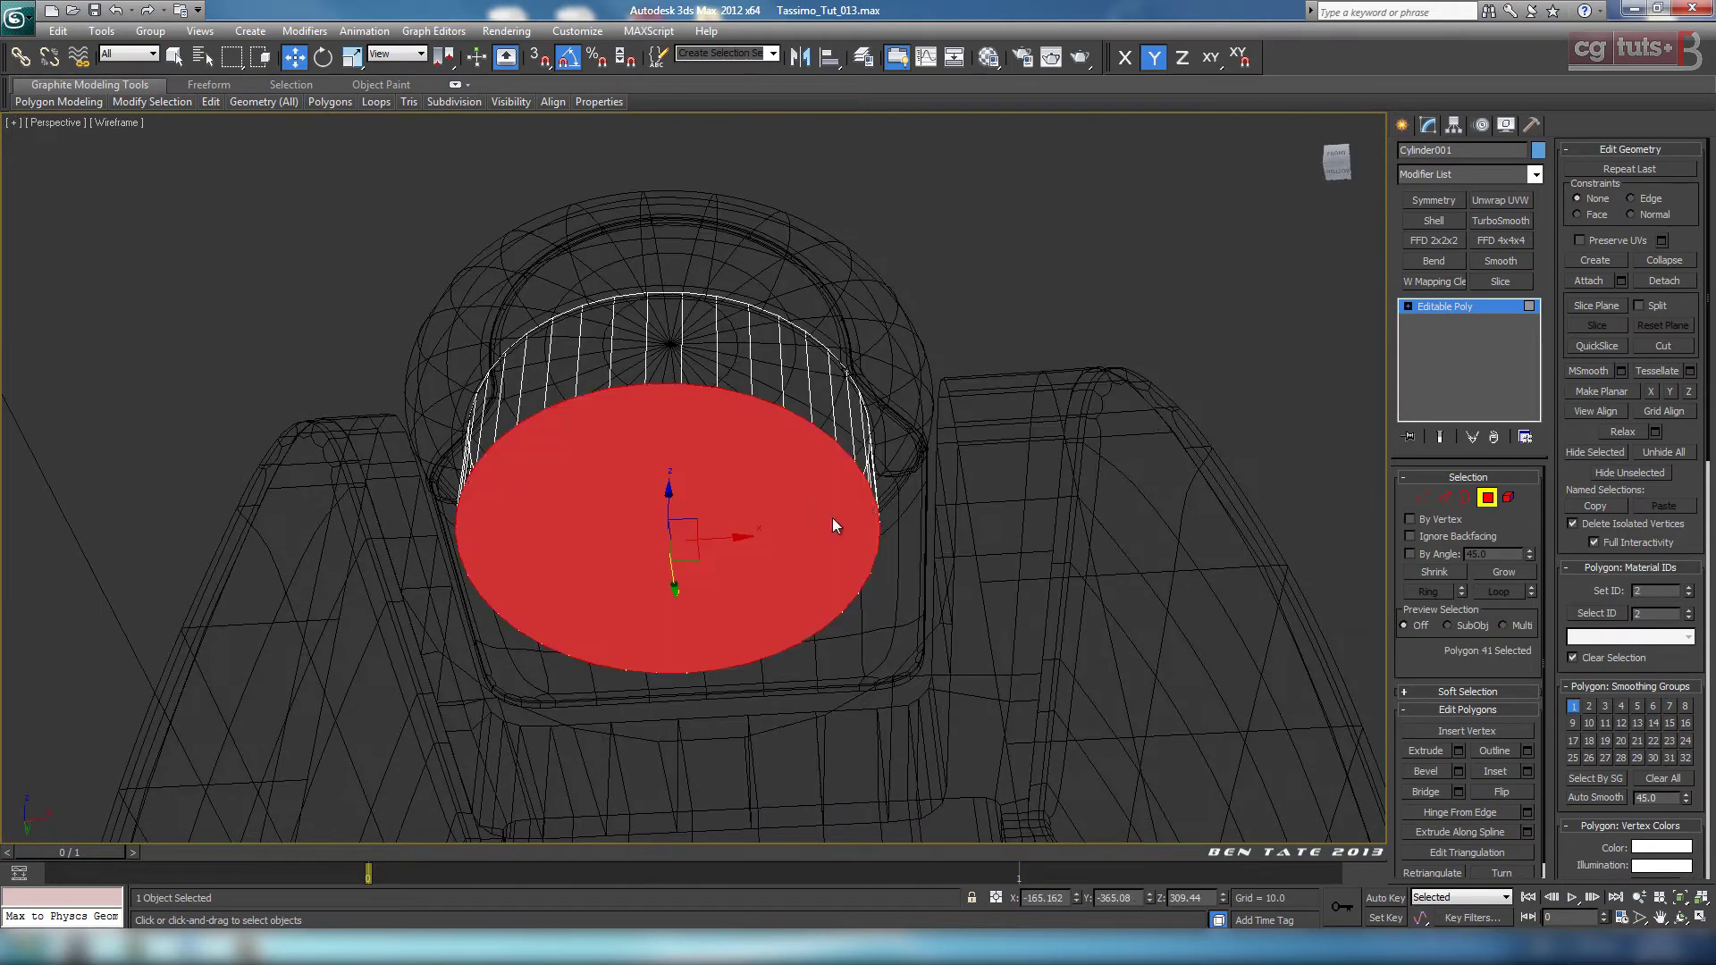
key("Delete")
key("F3")
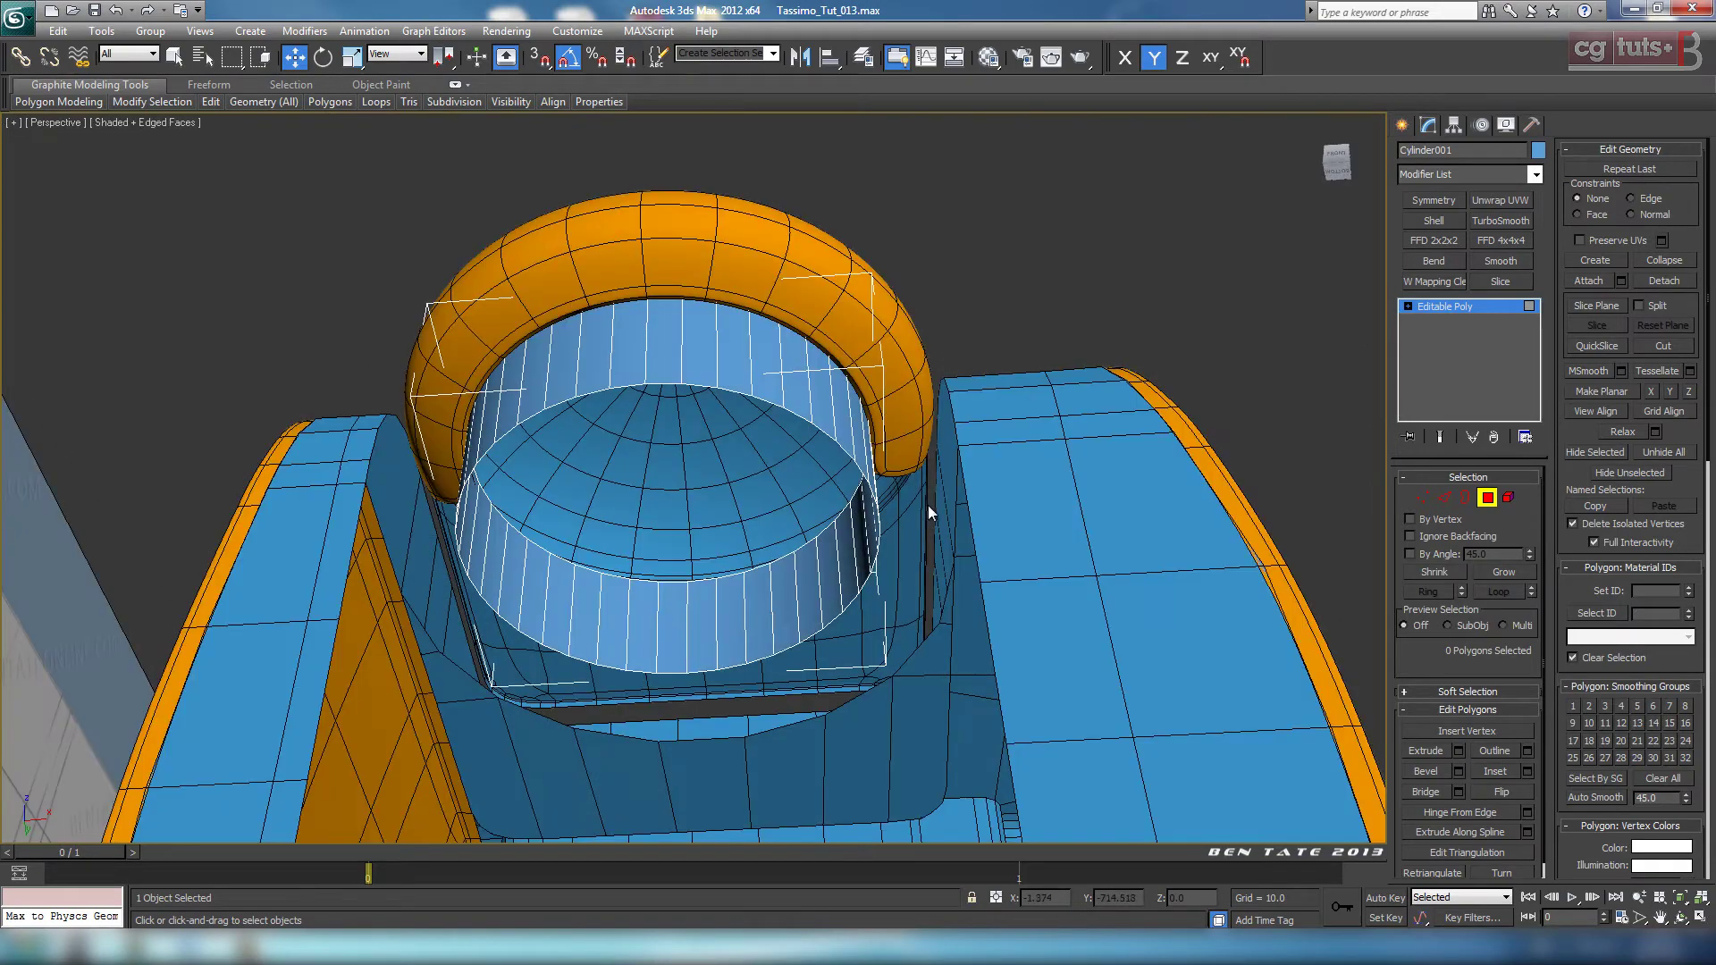
Step: Select the cylinder's open lower border and scale it inward to about 76% in the top view to taper the wall
left_click(1466, 496)
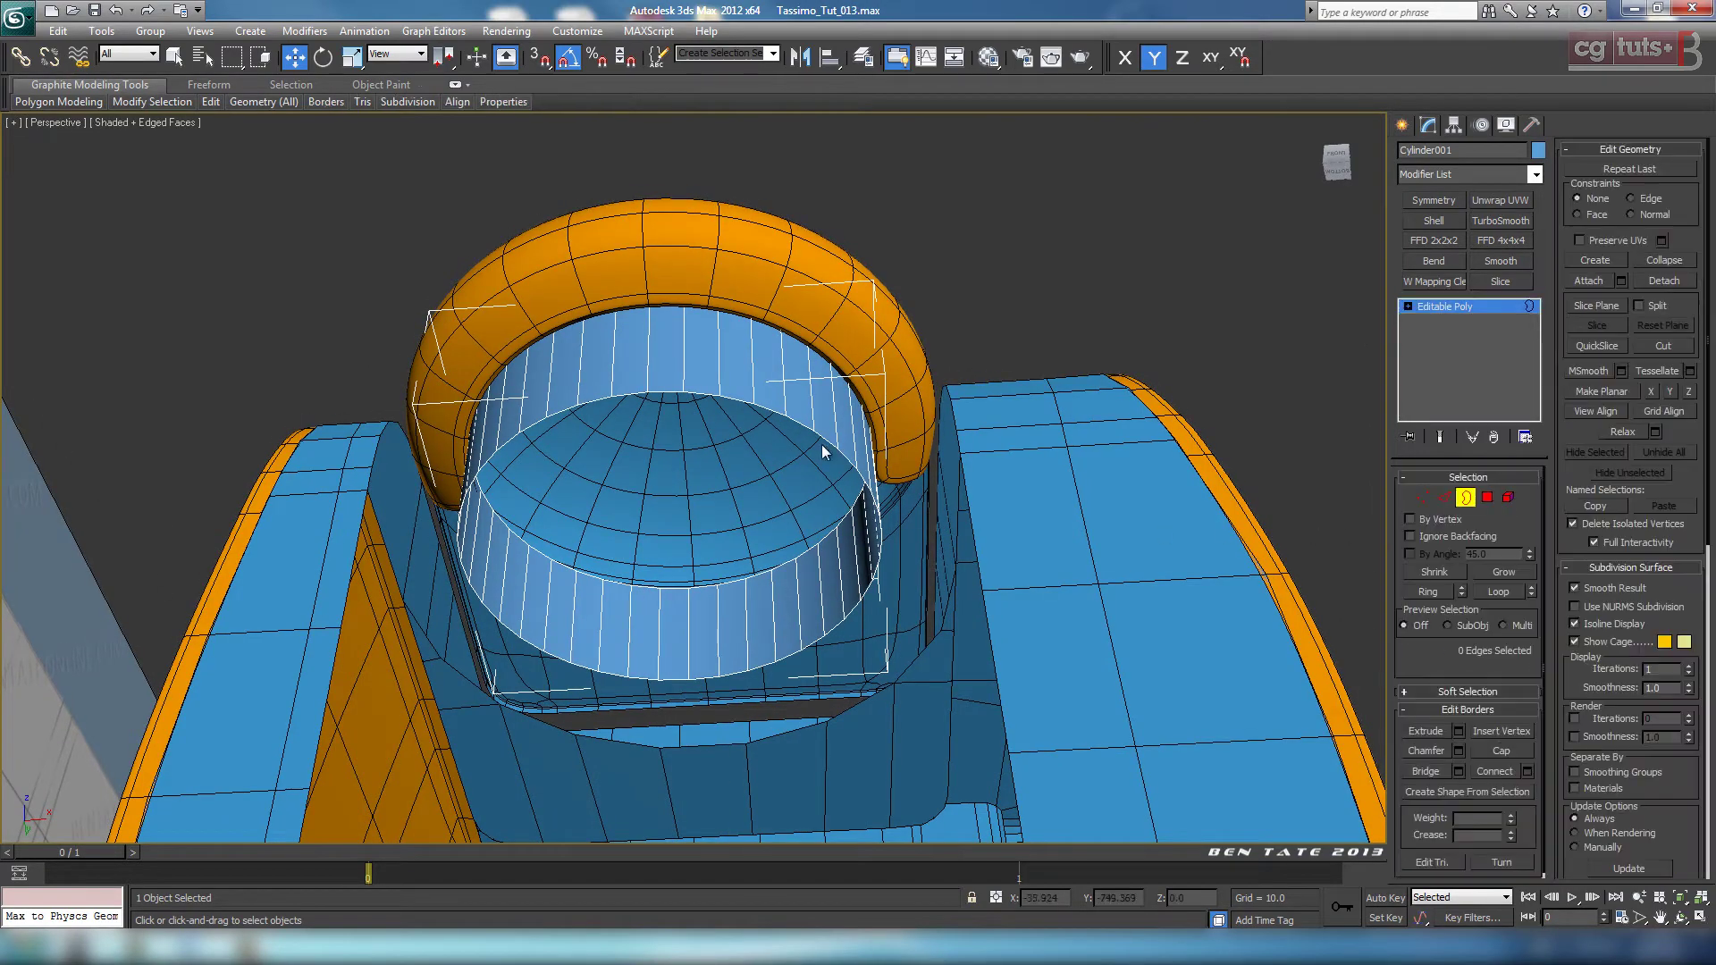
left_click(773, 408)
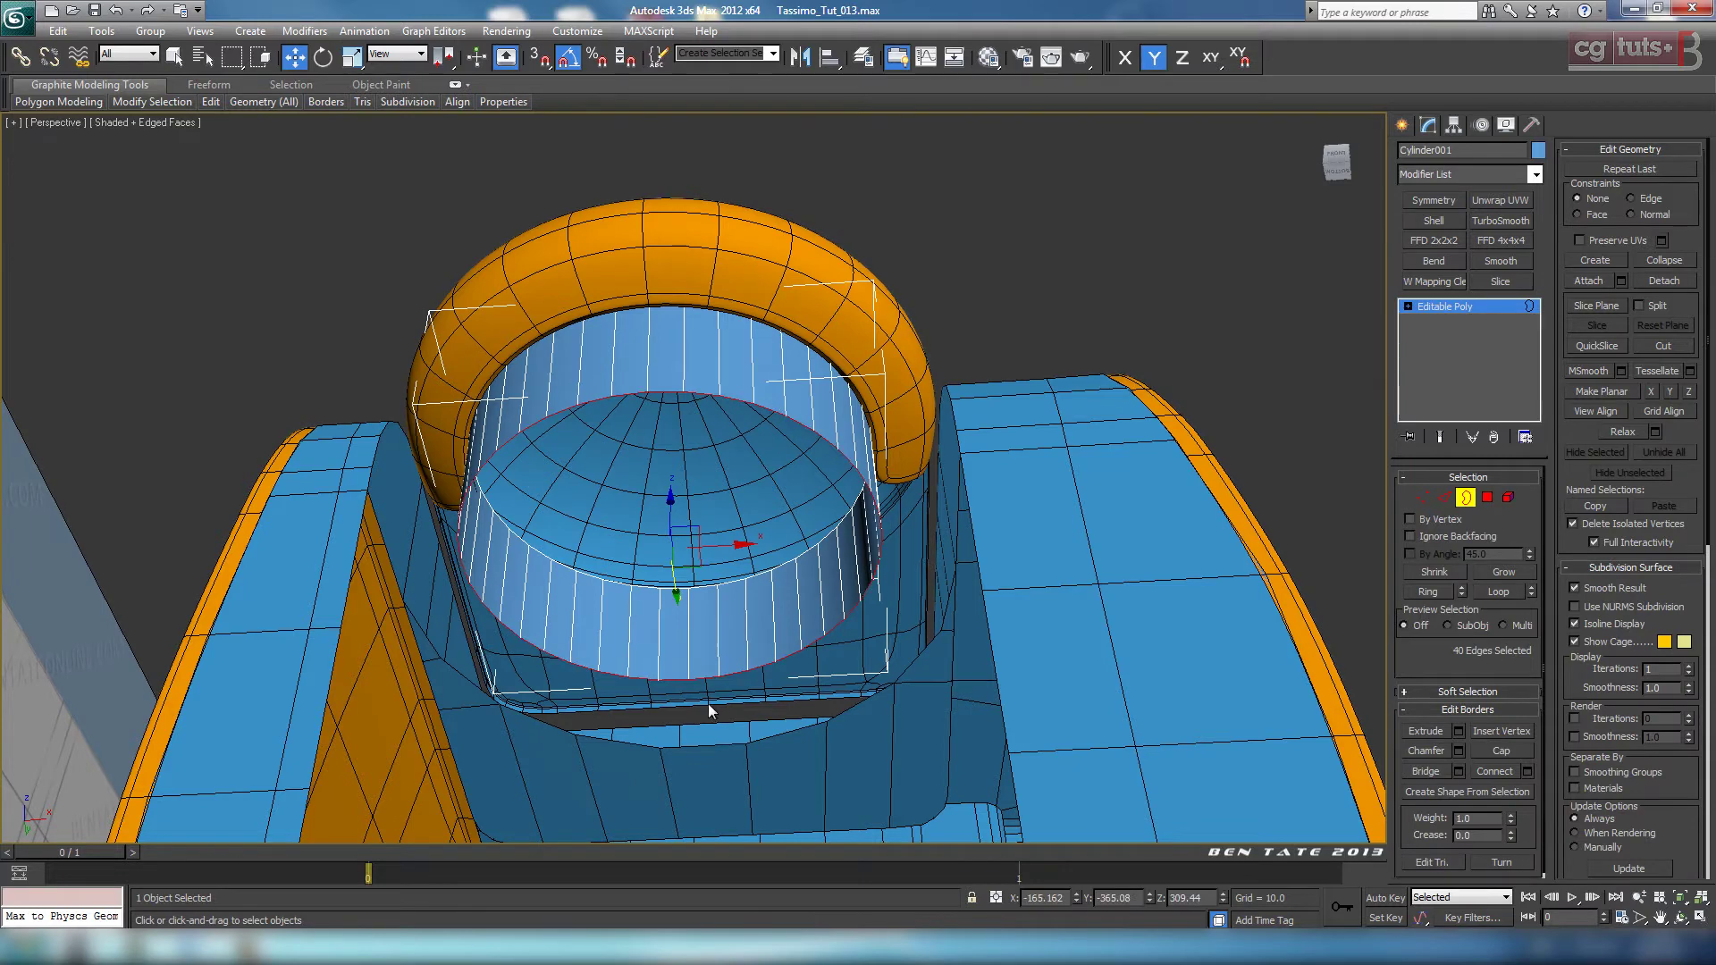
left_click(352, 60)
key("alt+w")
right_click(384, 605)
key("alt+w")
key("alt+w")
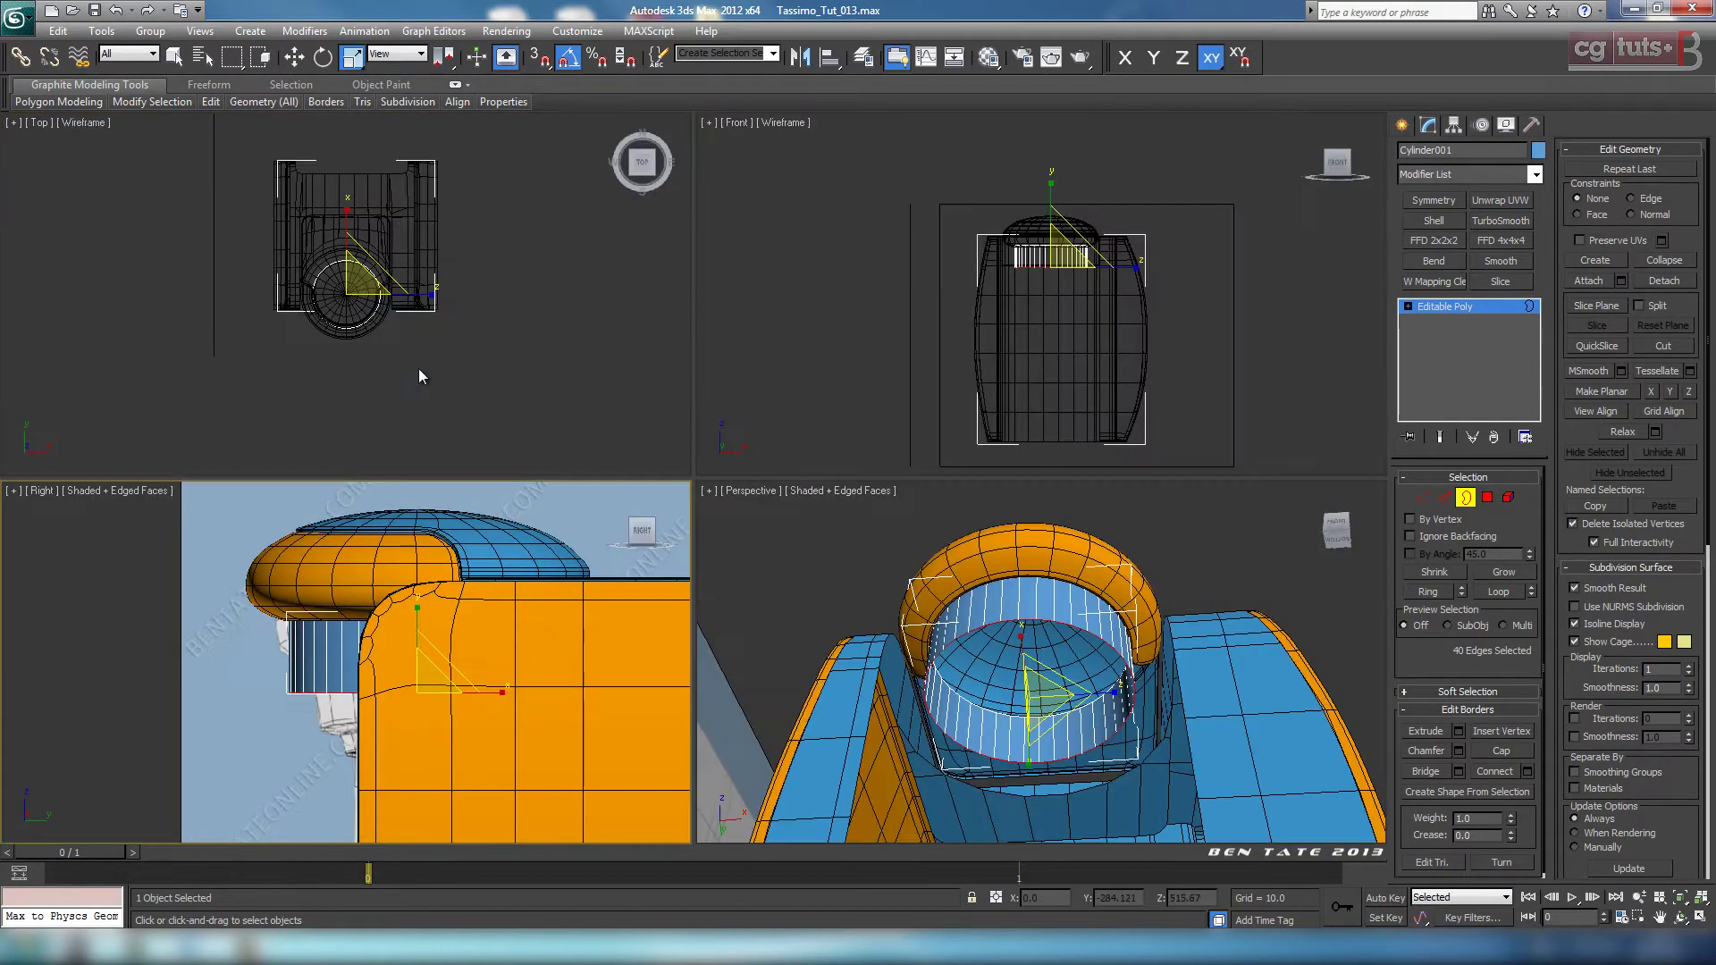
right_click(418, 368)
key("alt+w")
scroll(730, 522, "up", 5)
middle_click_drag(731, 522, 862, 580)
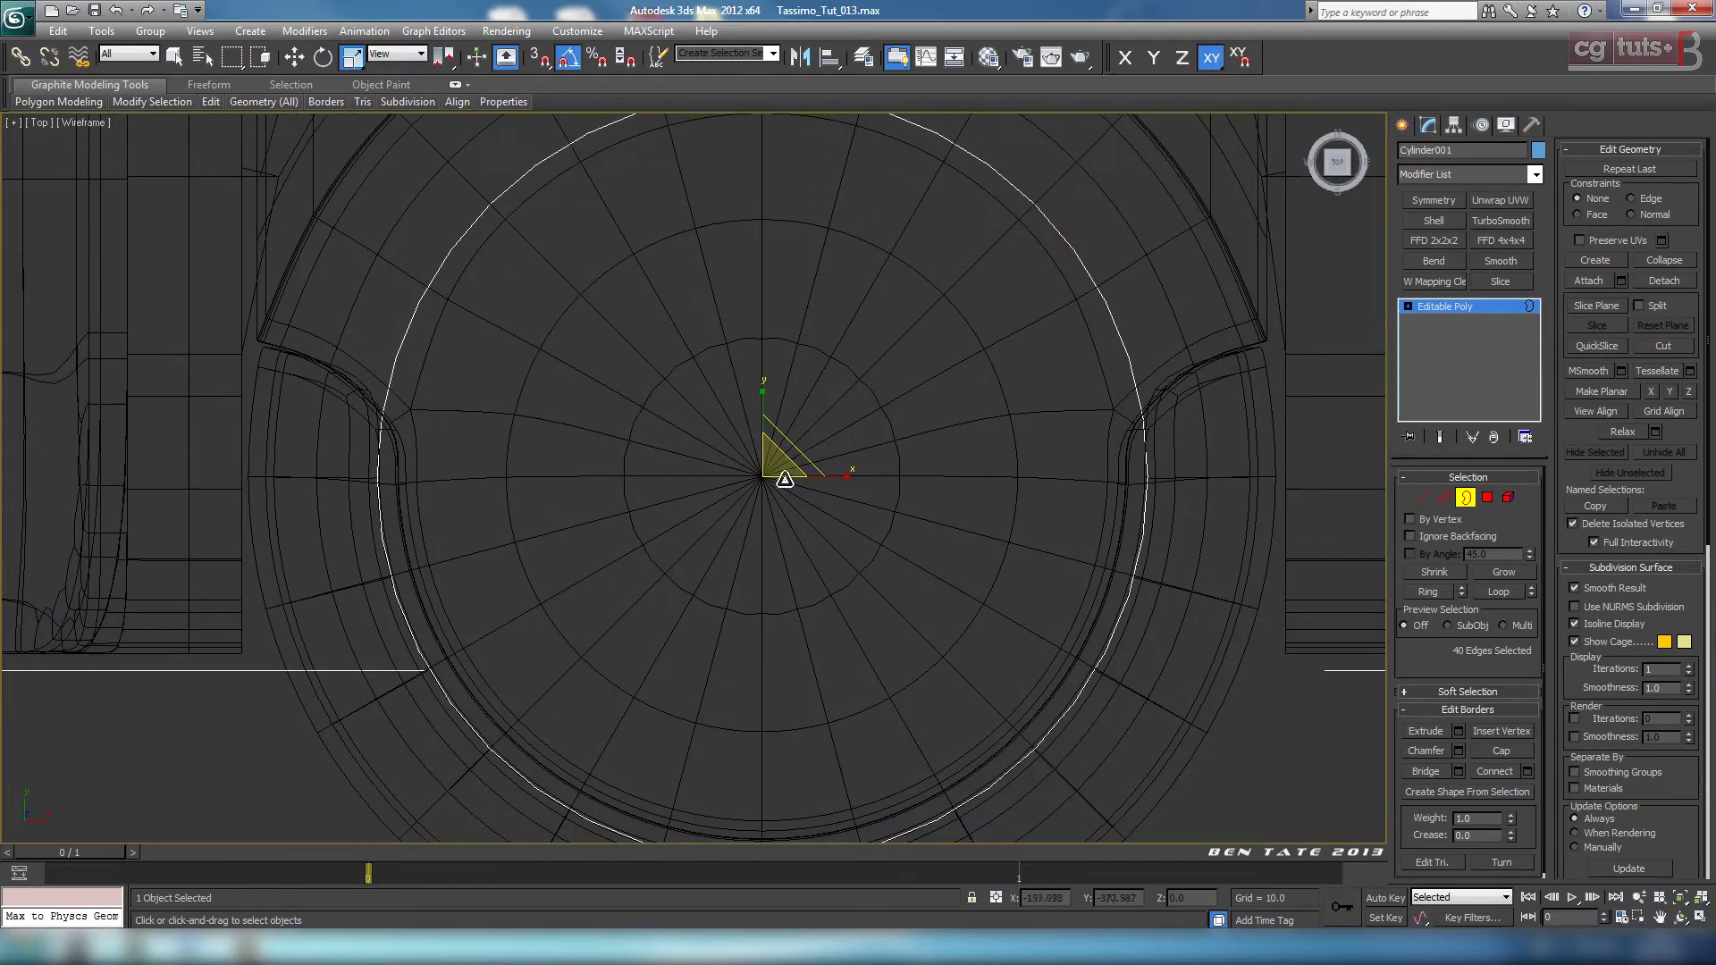
left_click_drag(775, 465, 770, 480, "shift")
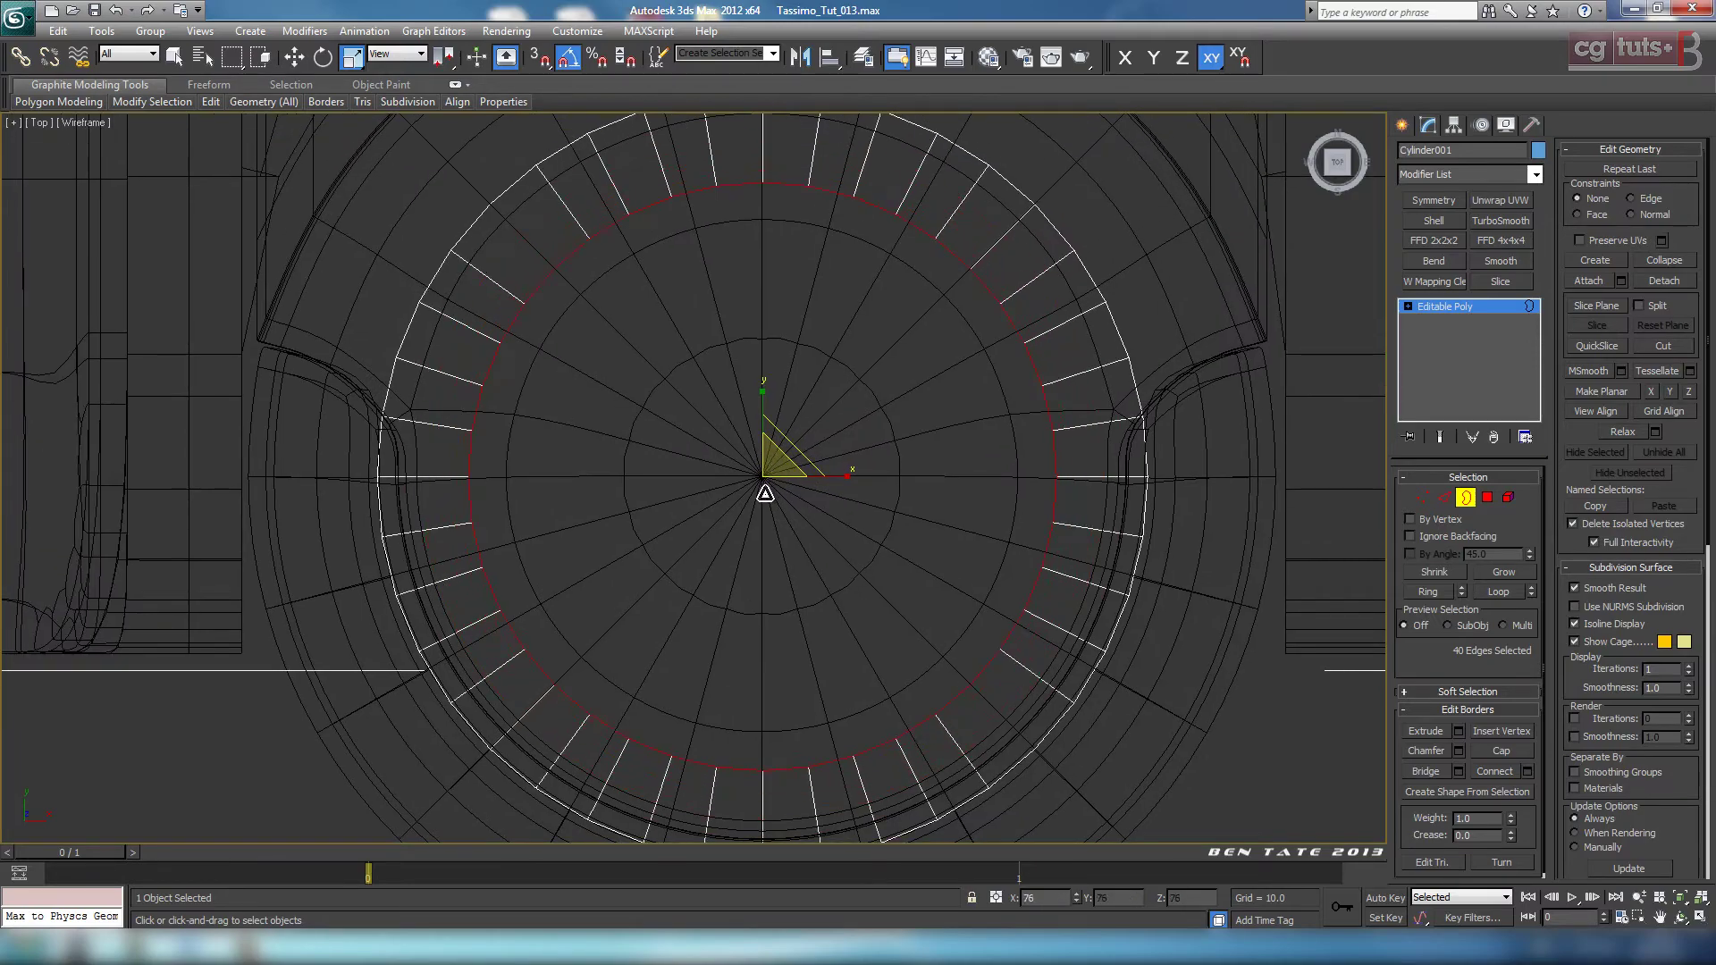
Step: Reduce the taper by scaling the lower border up to about 111% in the XY plane
key("alt+w")
right_click(973, 647)
key("alt+w")
middle_click_drag(973, 647, 947, 706, "alt")
key("alt+w")
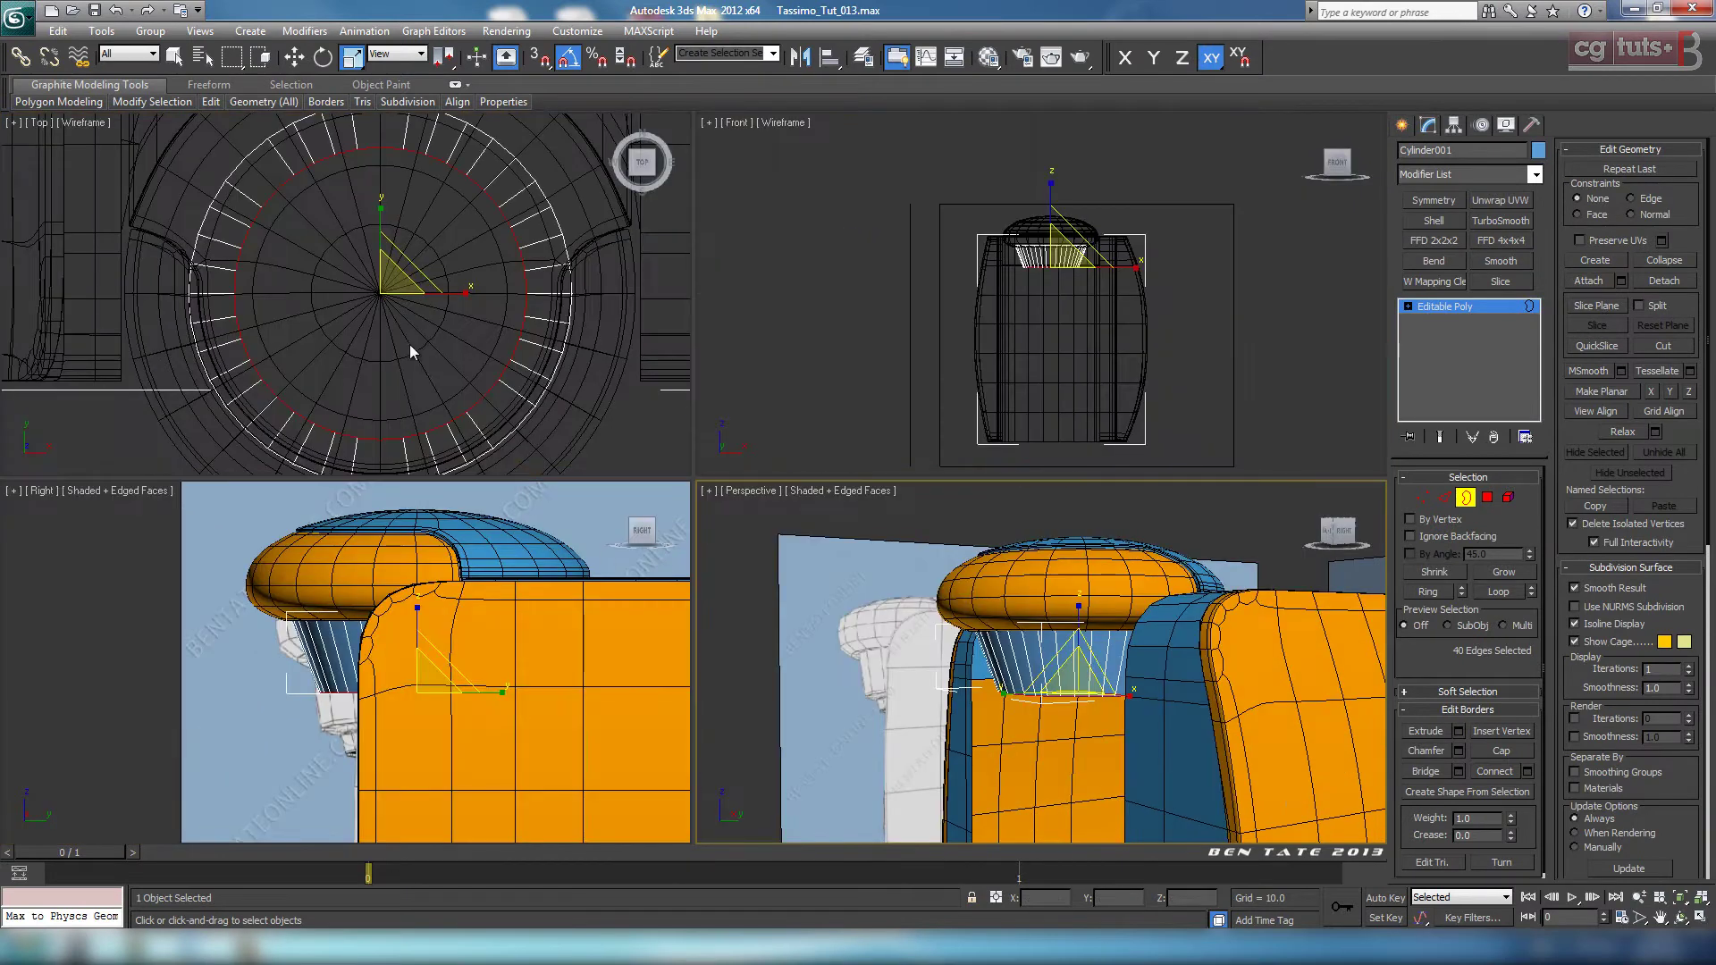
scroll(399, 332, "up", 5)
left_click_drag(434, 316, 455, 307)
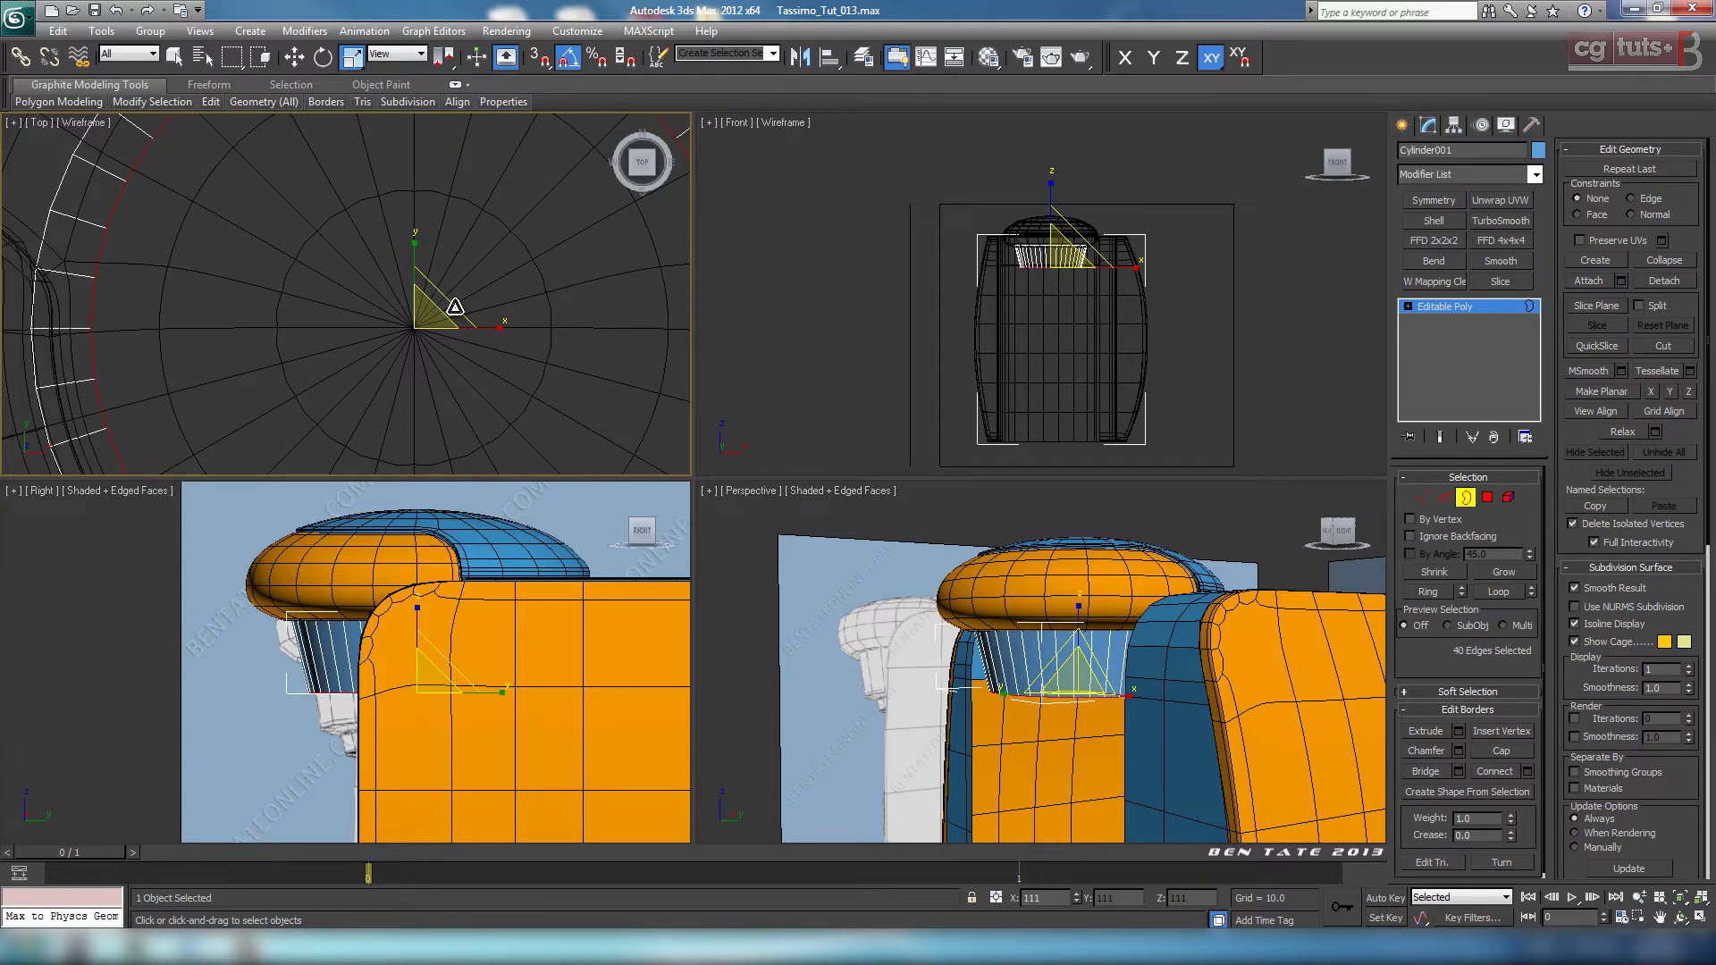
Step: Check the taper against the reference photo and widen the lower border to about 102% in the XY plane
key("alt+Tab")
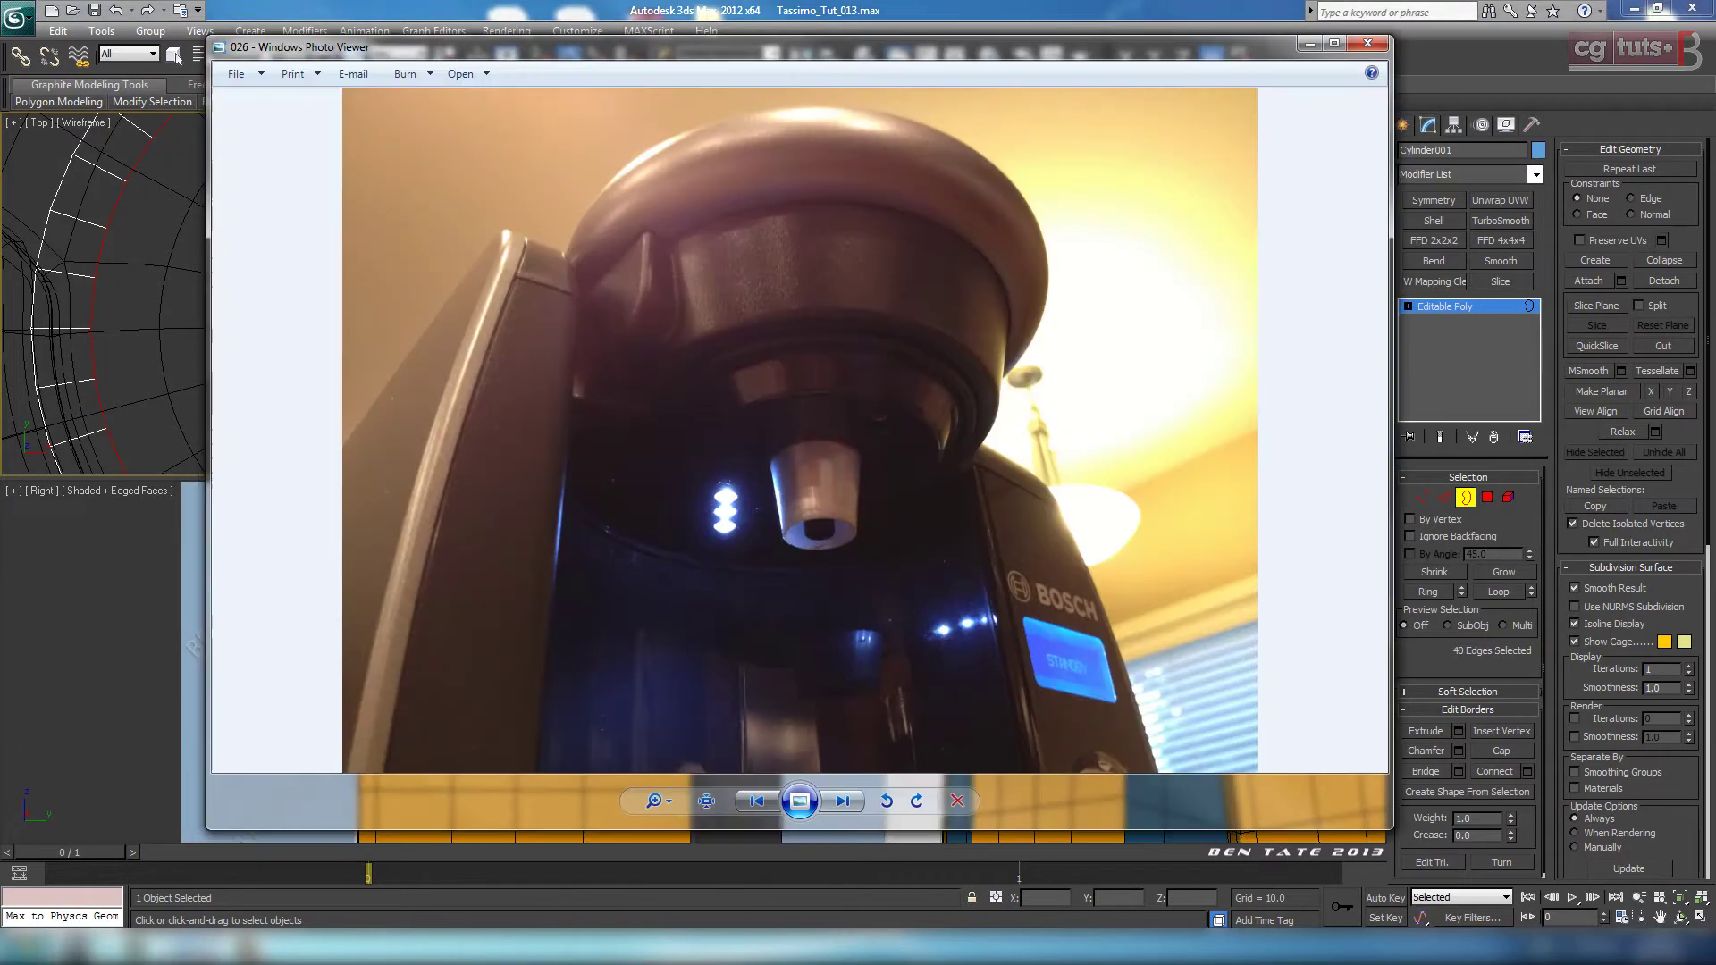
key("alt+Tab")
key("alt+w")
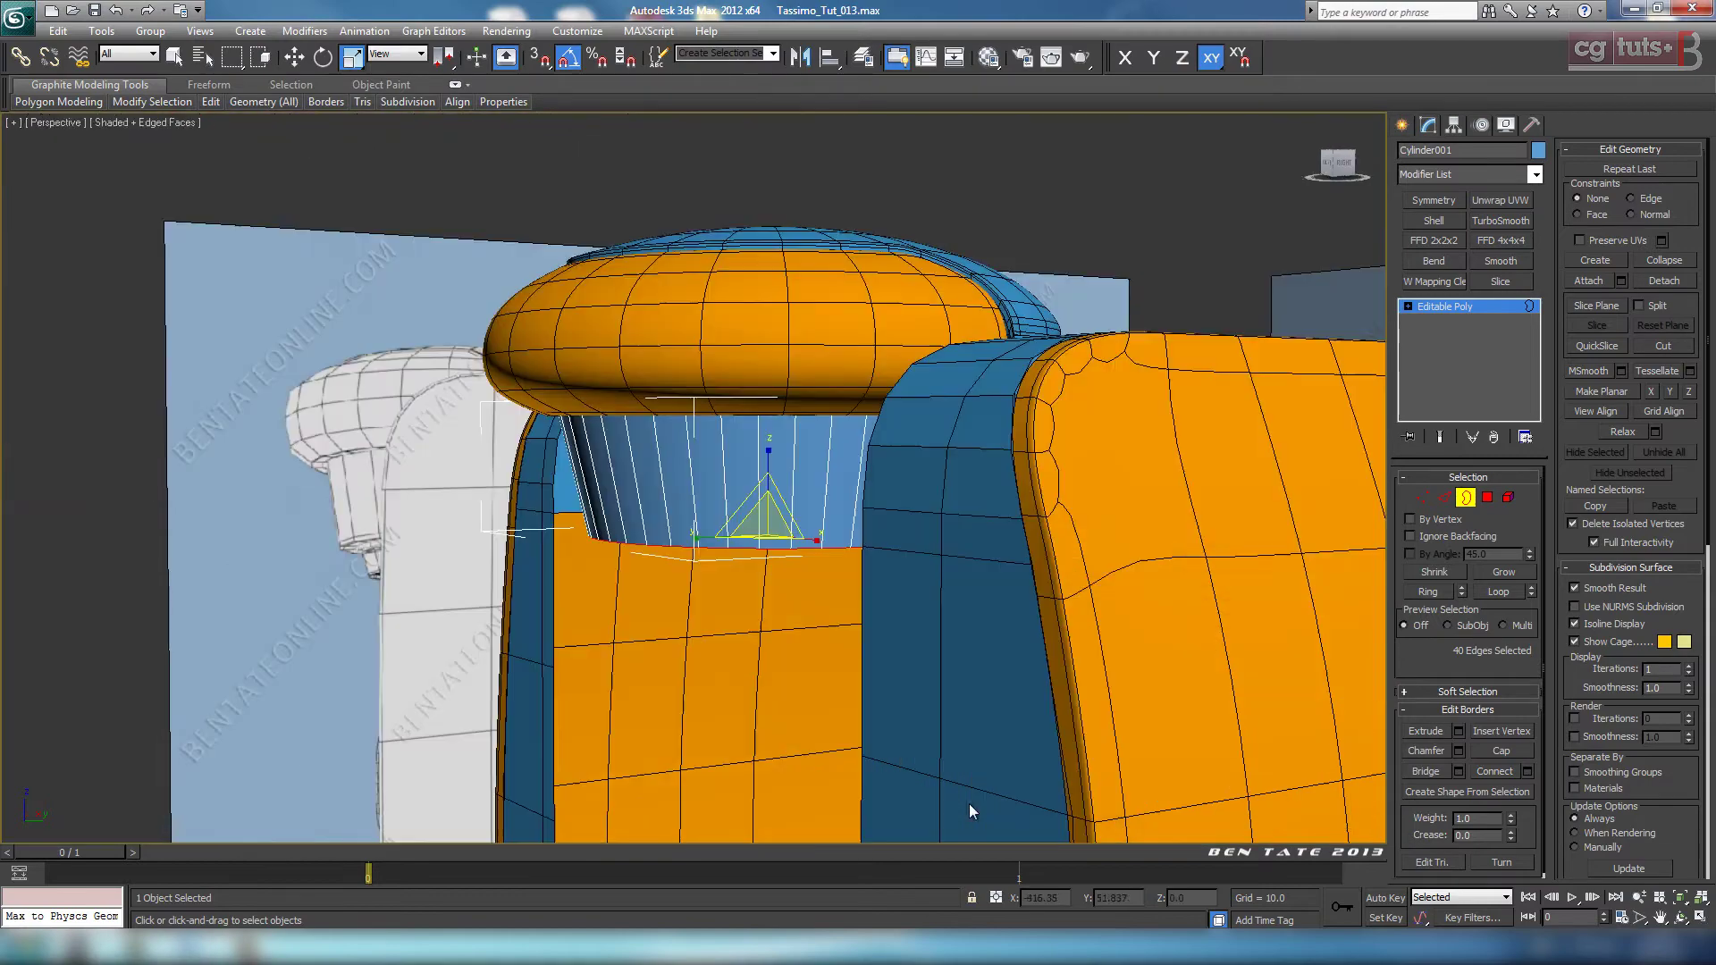
scroll(847, 712, "down", 3)
mouse_move(847, 712)
middle_mouse_down("alt")
mouse_move(787, 714)
mouse_move(873, 699)
middle_mouse_up("alt")
key("alt+w")
right_click(325, 337)
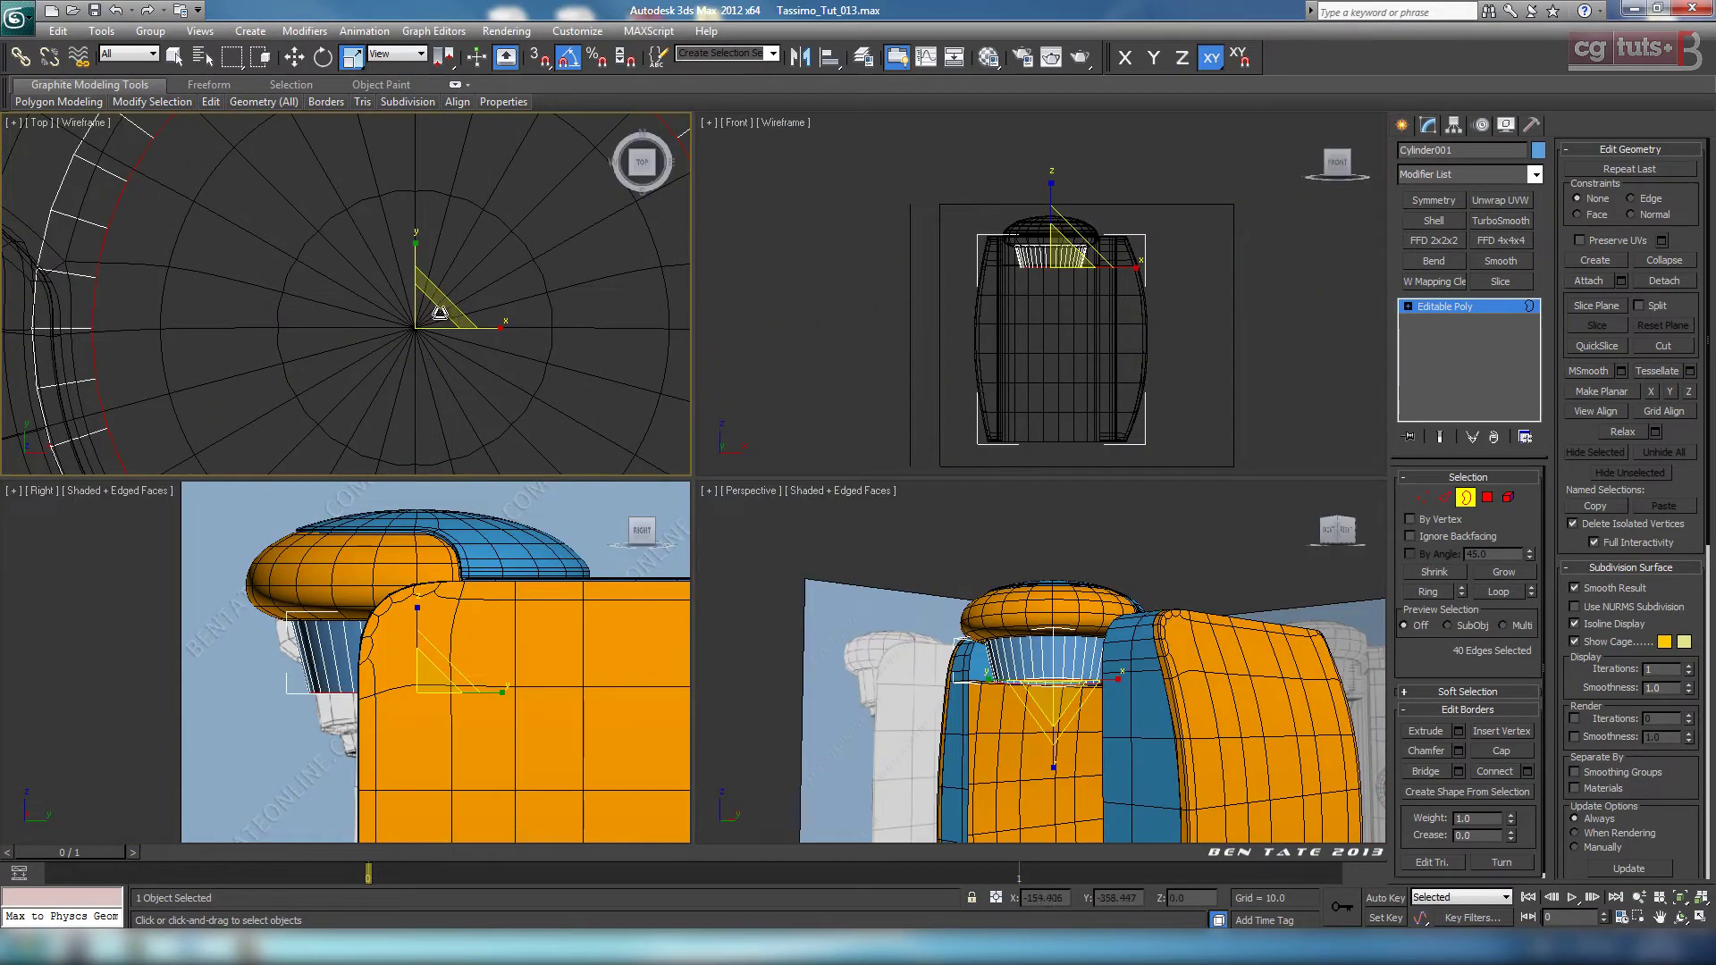
left_click_drag(439, 315, 445, 314)
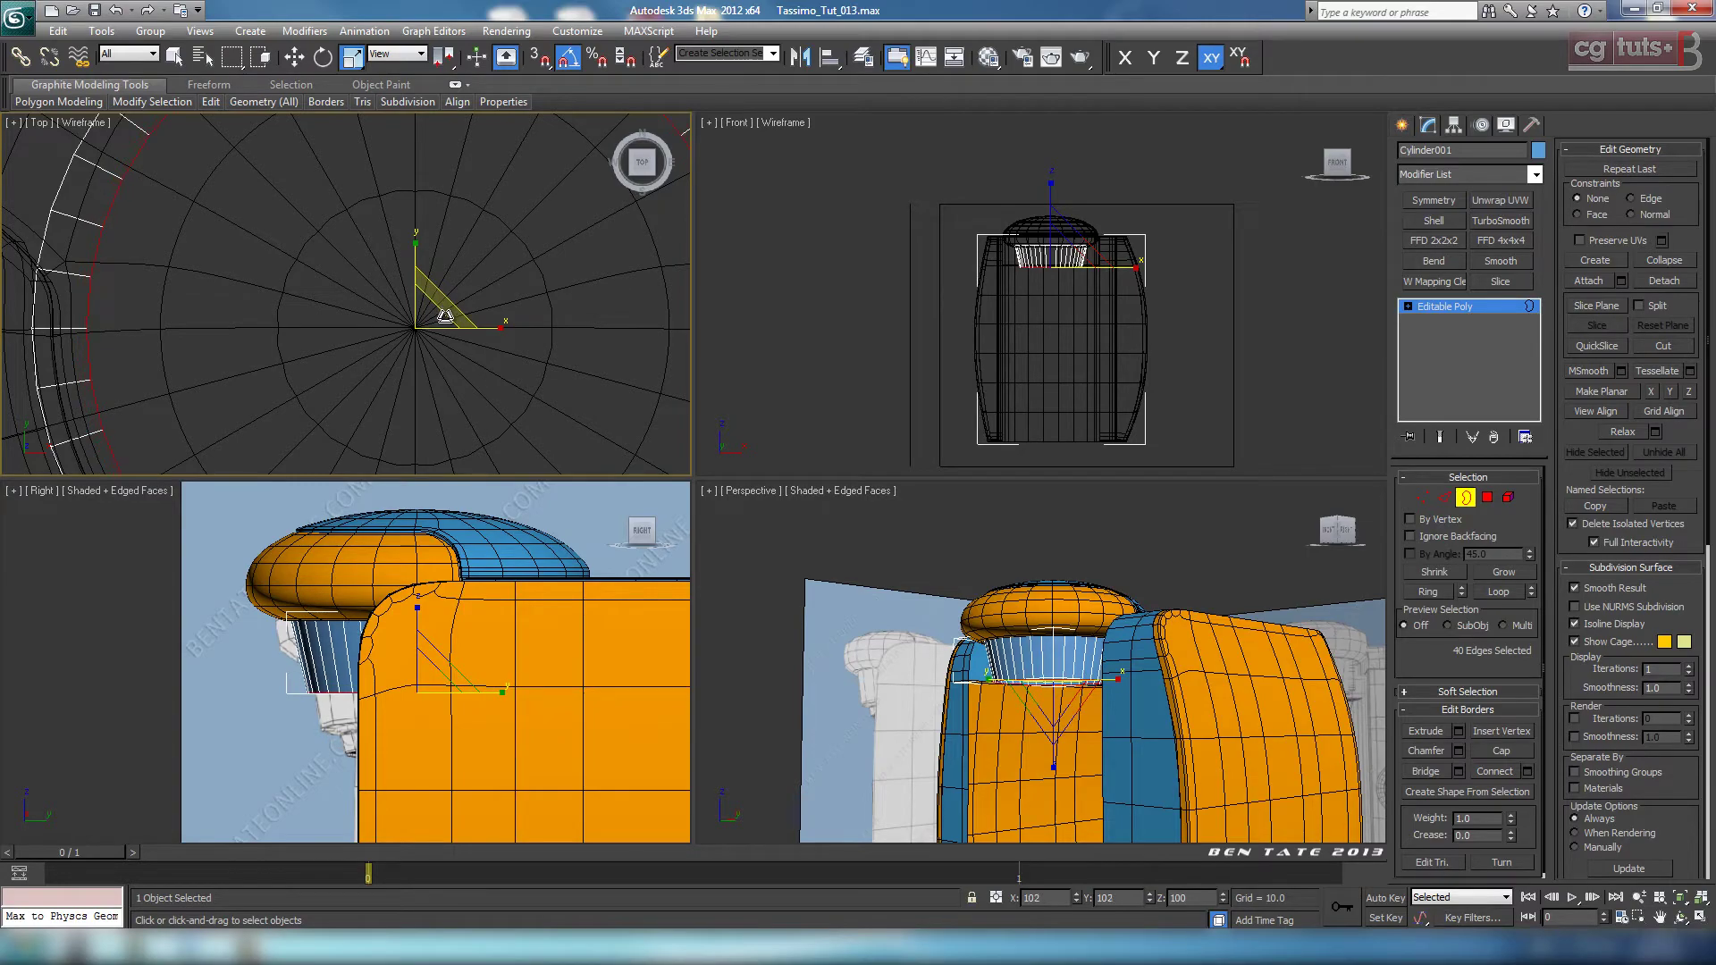
Step: Raise the lower border about 14 units along Z to shorten the tapered cylinder
right_click(1089, 726)
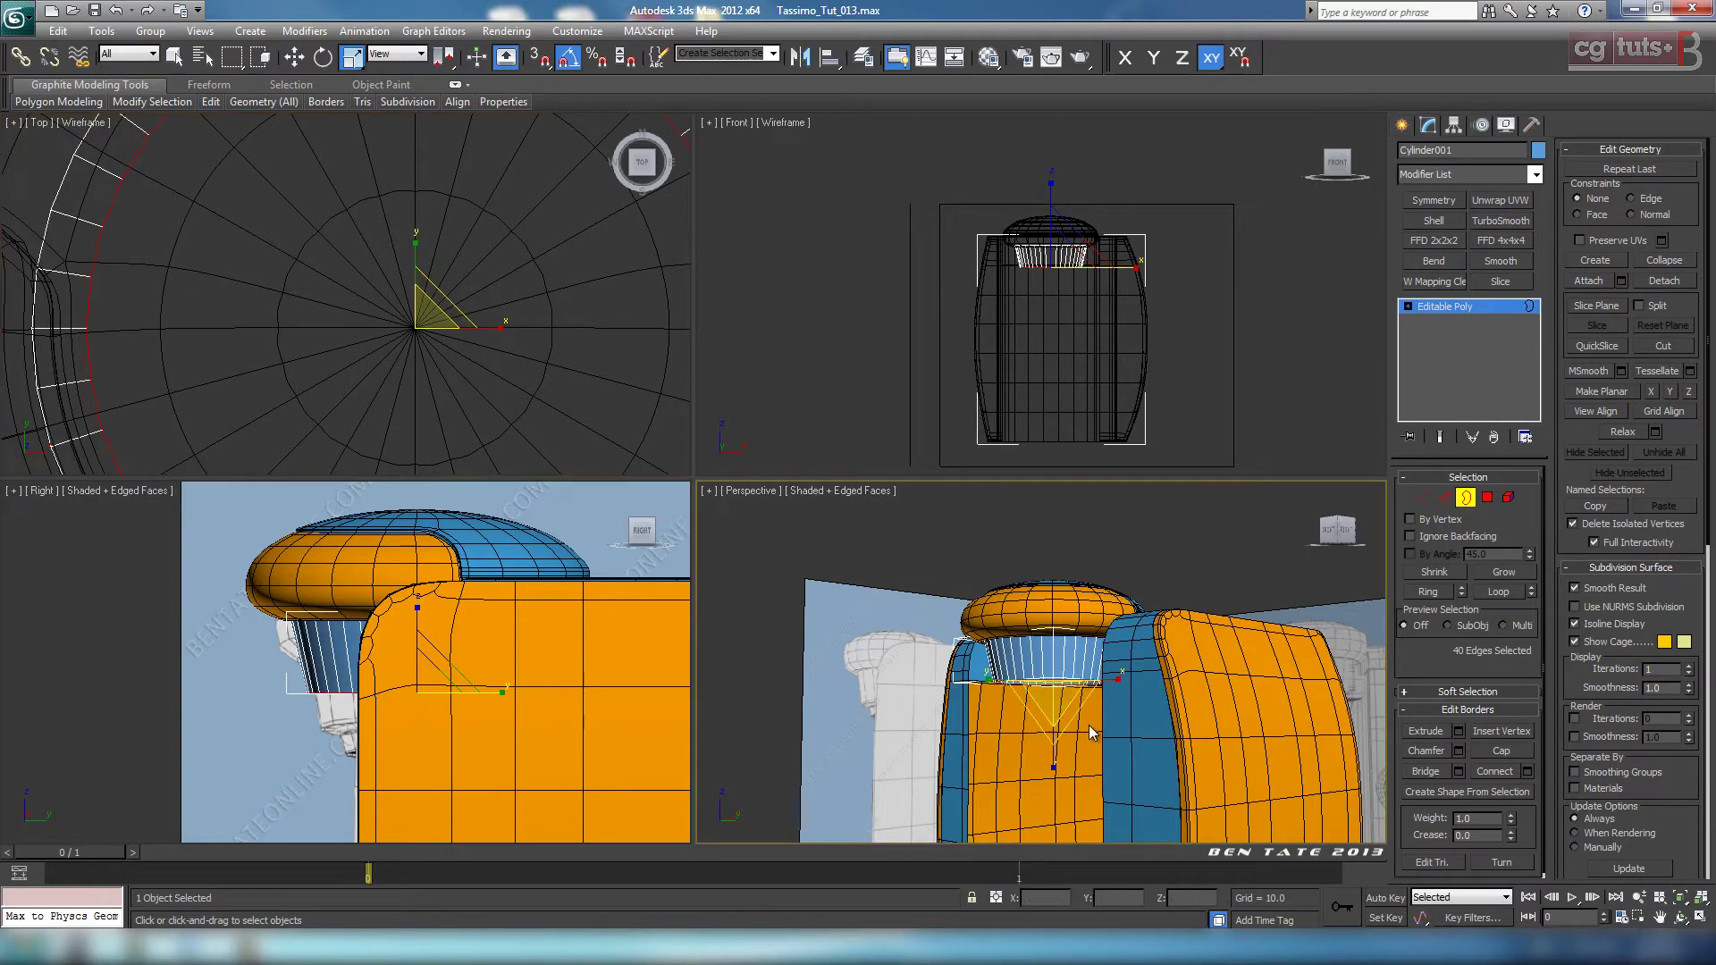
key("alt+w")
middle_click_drag(967, 689, 1005, 701, "alt")
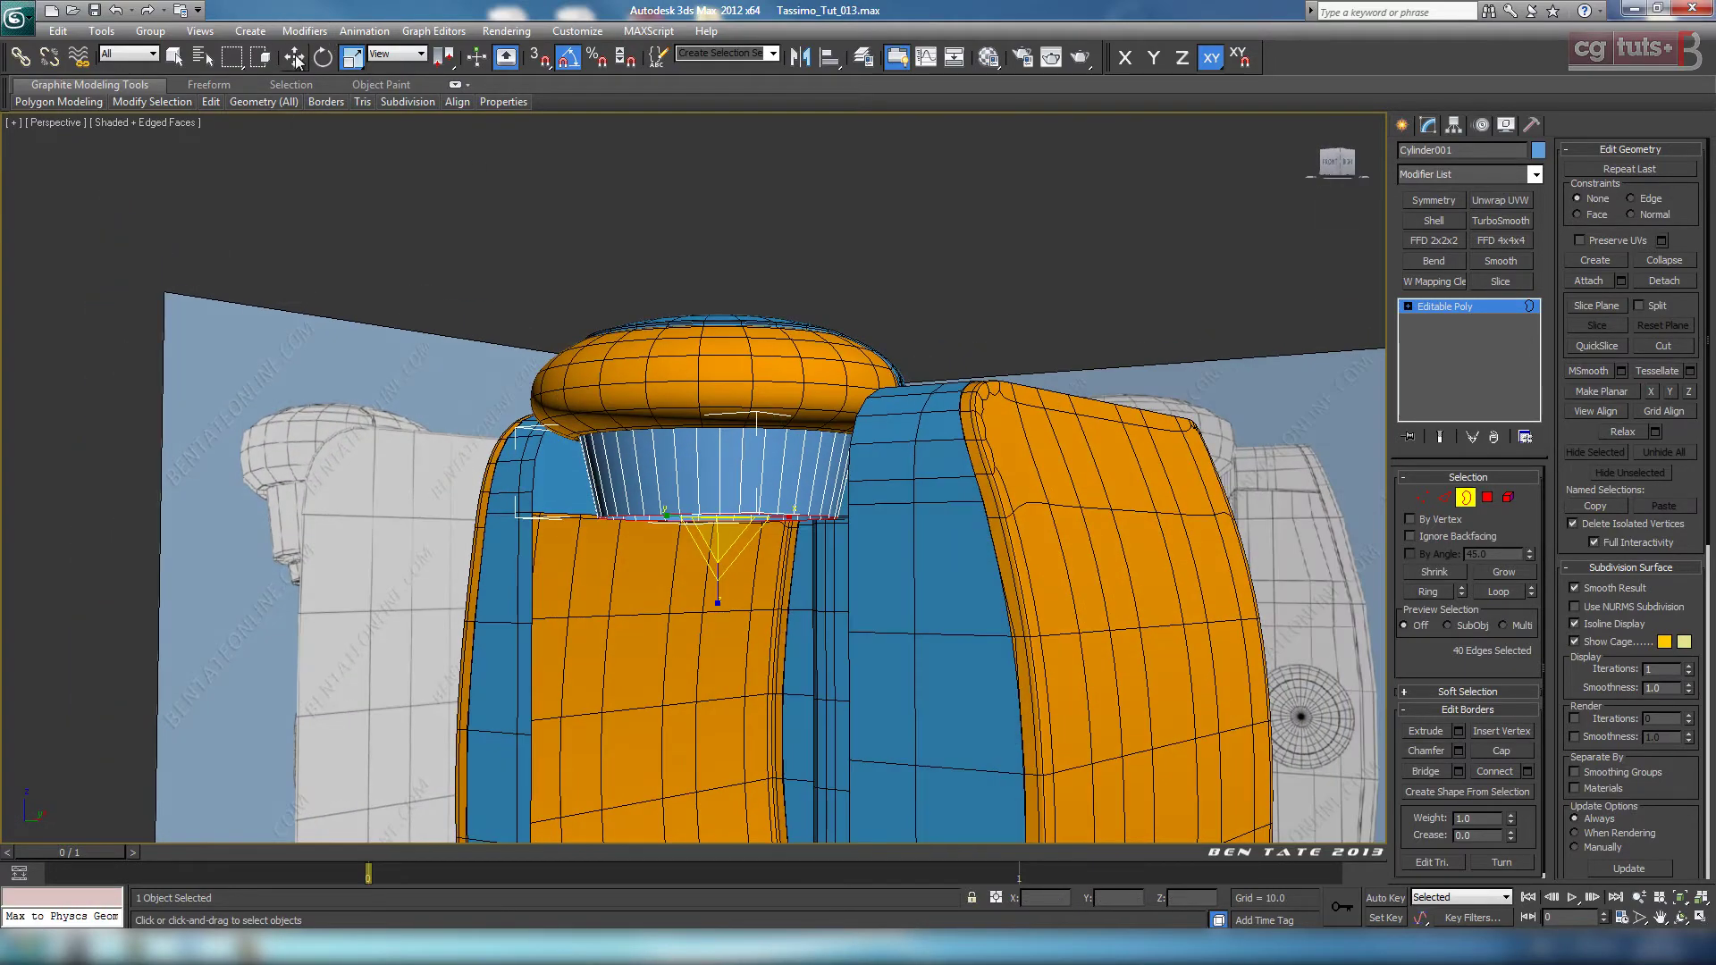
key("w")
left_click_drag(719, 465, 719, 451)
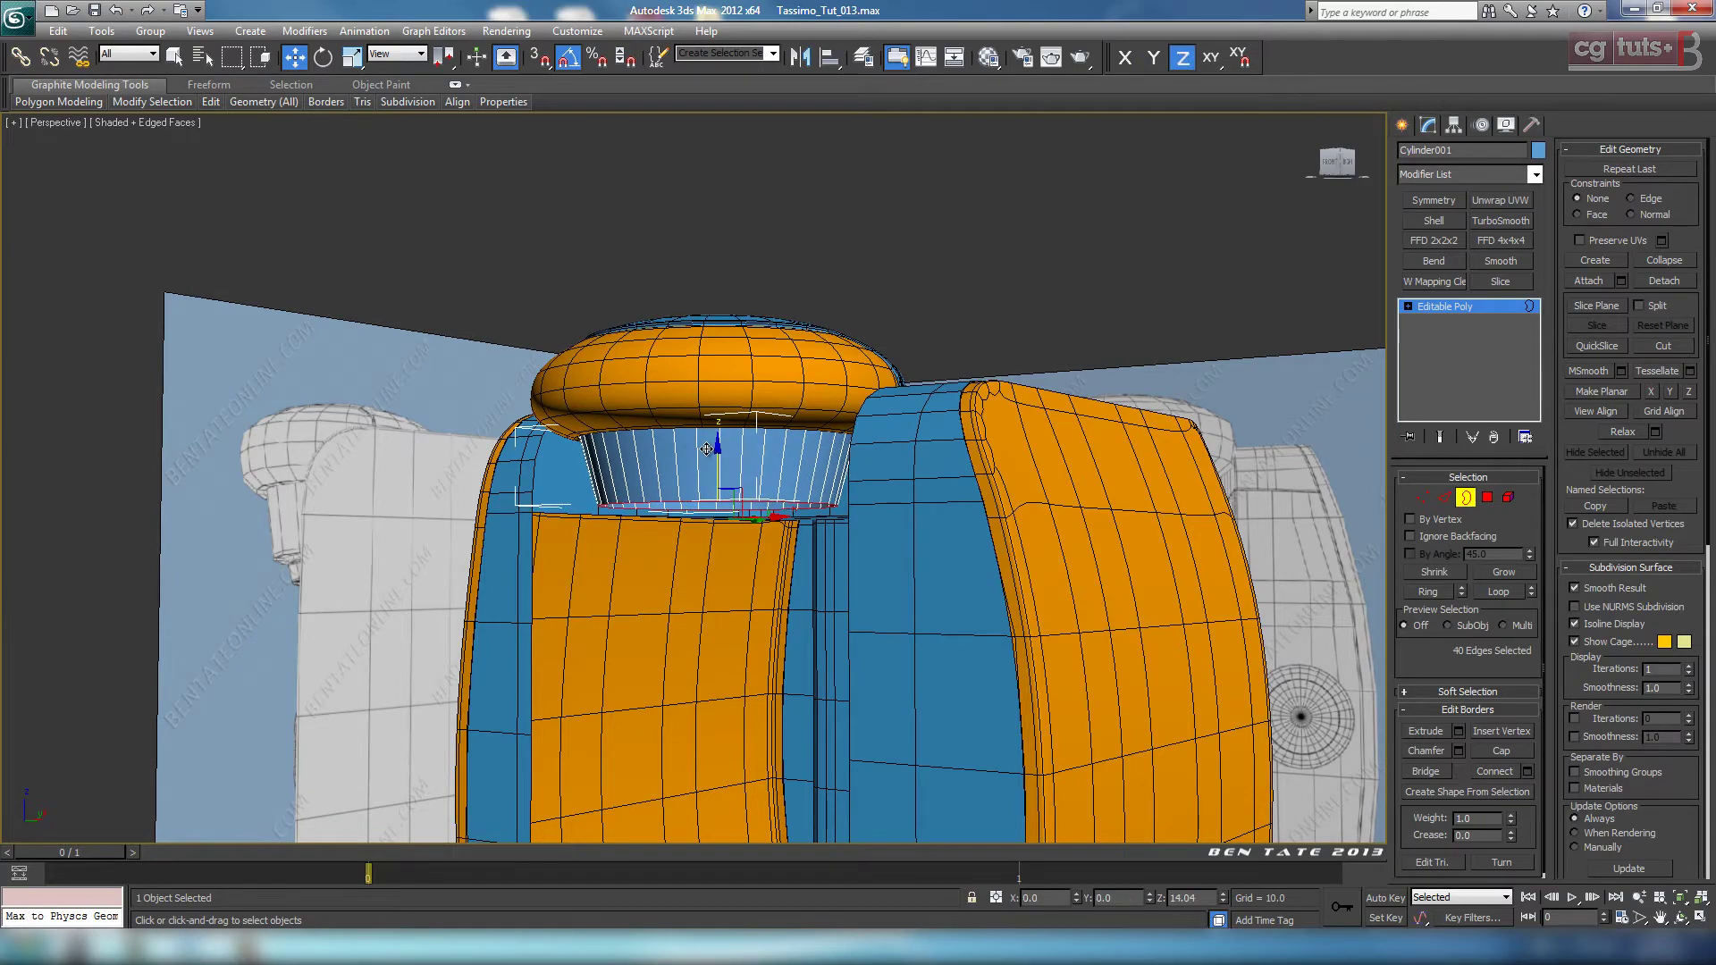
scroll(784, 556, "down", 4)
middle_click_drag(785, 556, 870, 549, "alt")
scroll(870, 549, "up", 8)
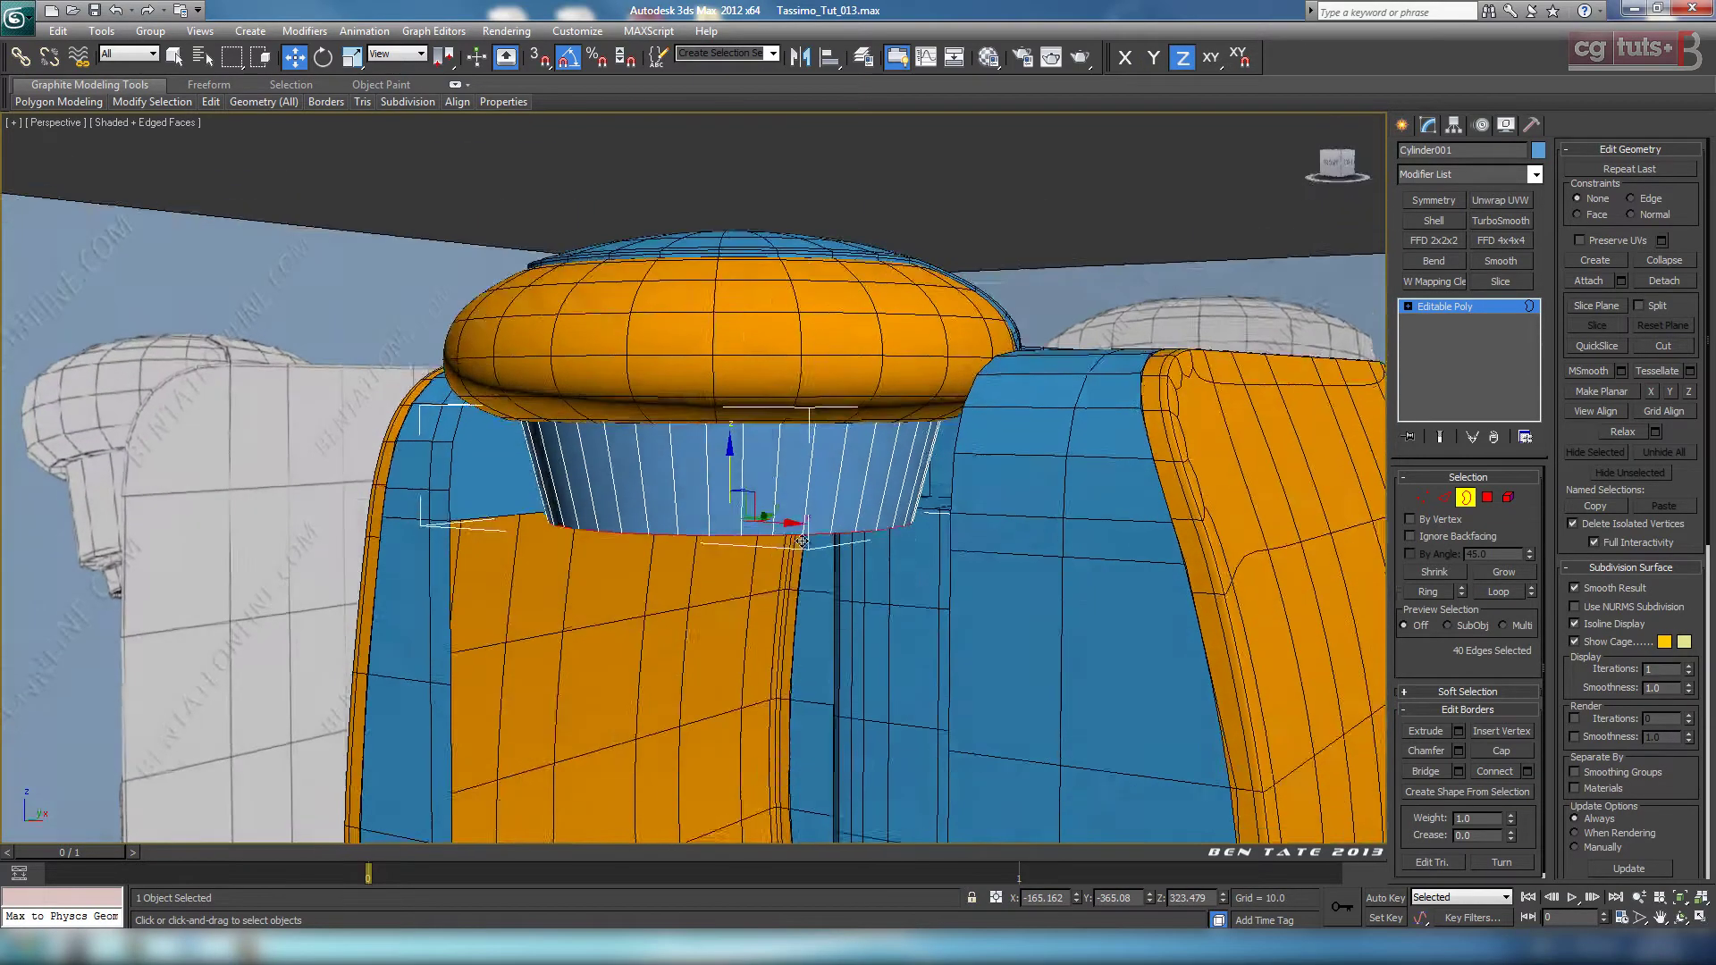
Step: Scale the raised lower border uniformly to about 102% in the top view to widen it slightly
key("alt+w")
right_click(405, 630)
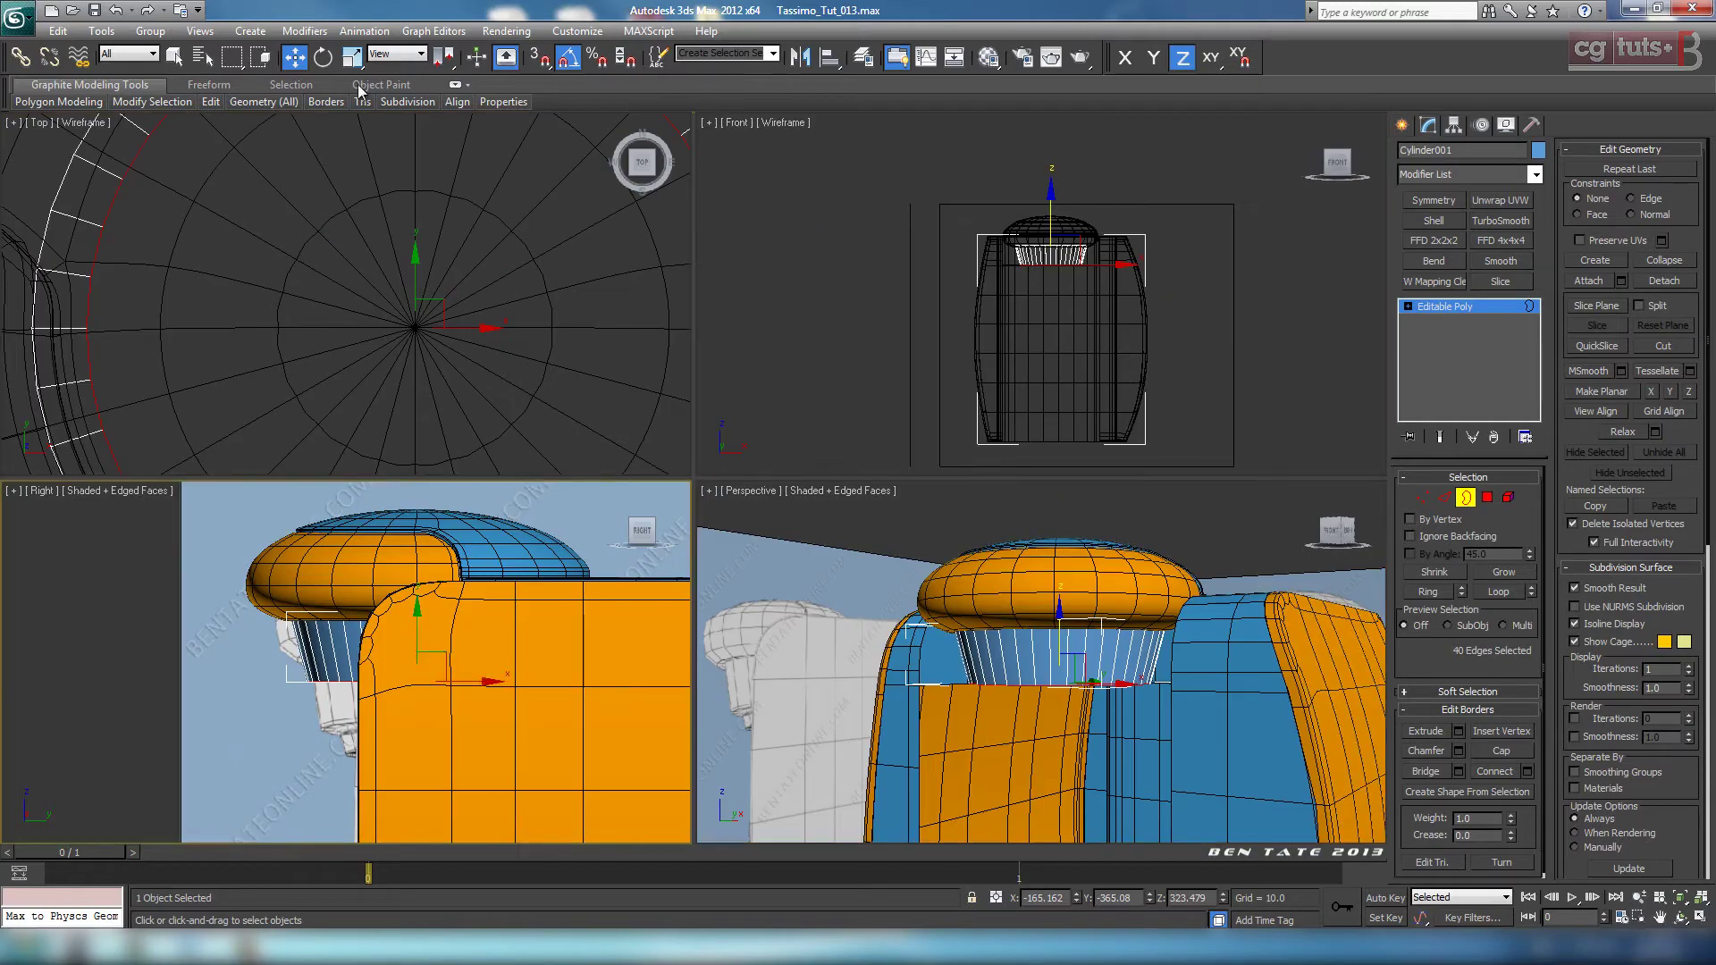
left_click(352, 58)
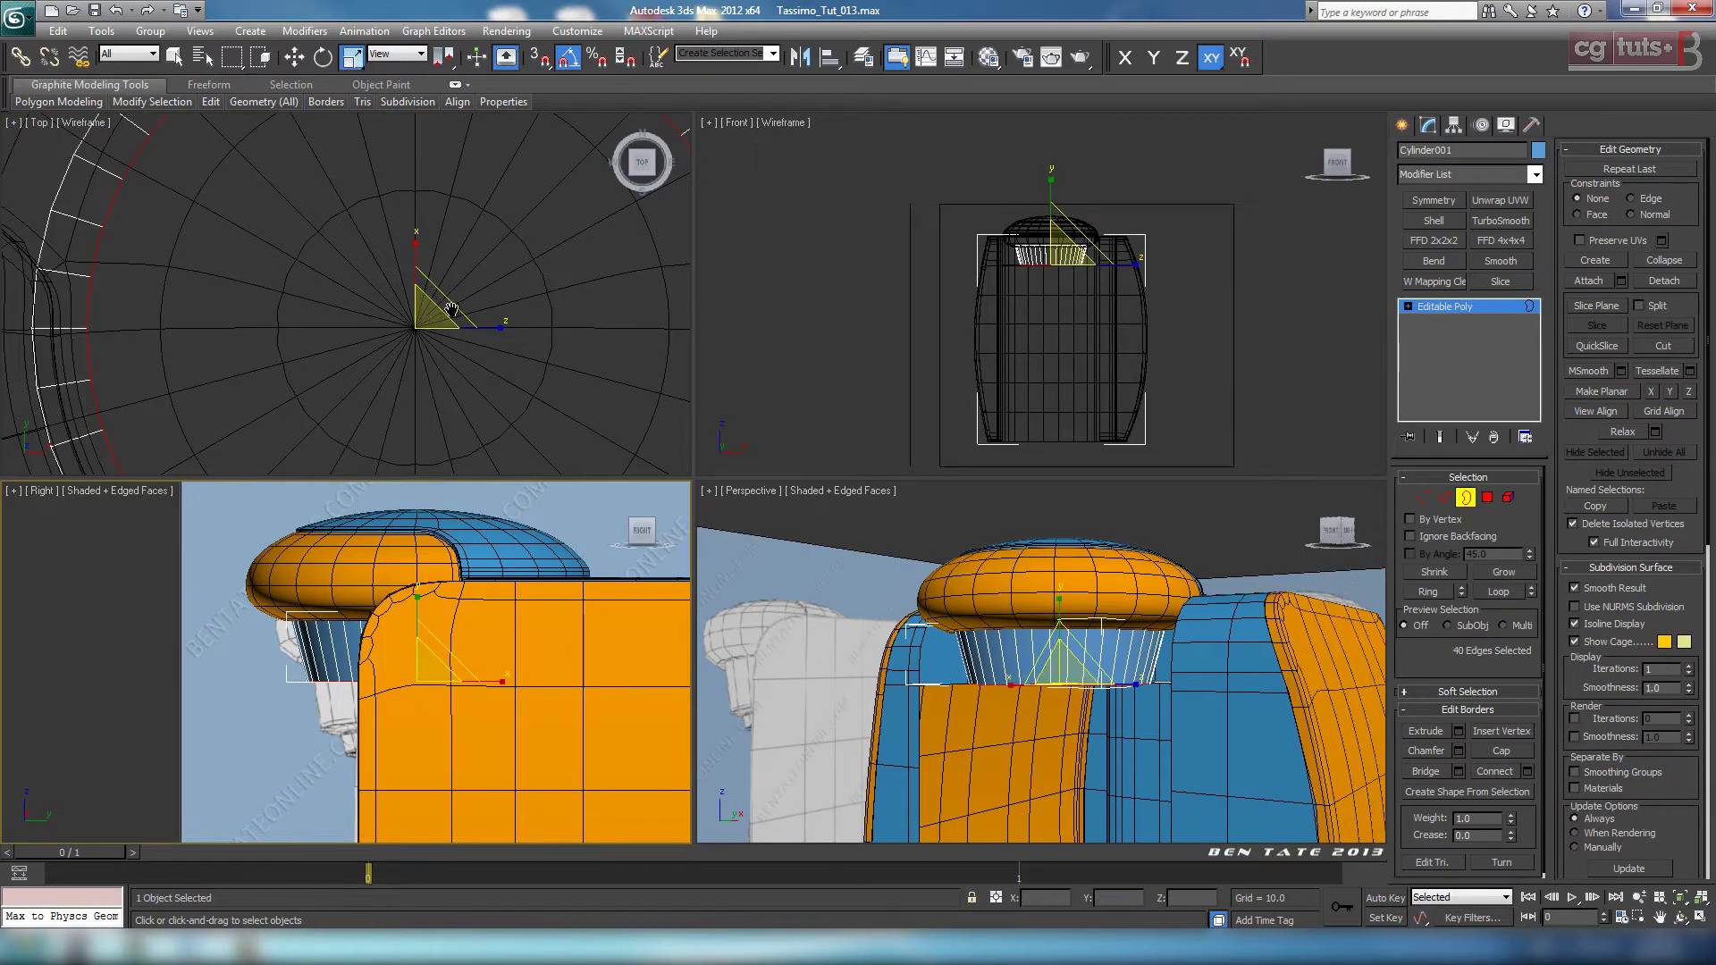
middle_click(451, 309)
left_click_drag(436, 314, 444, 312)
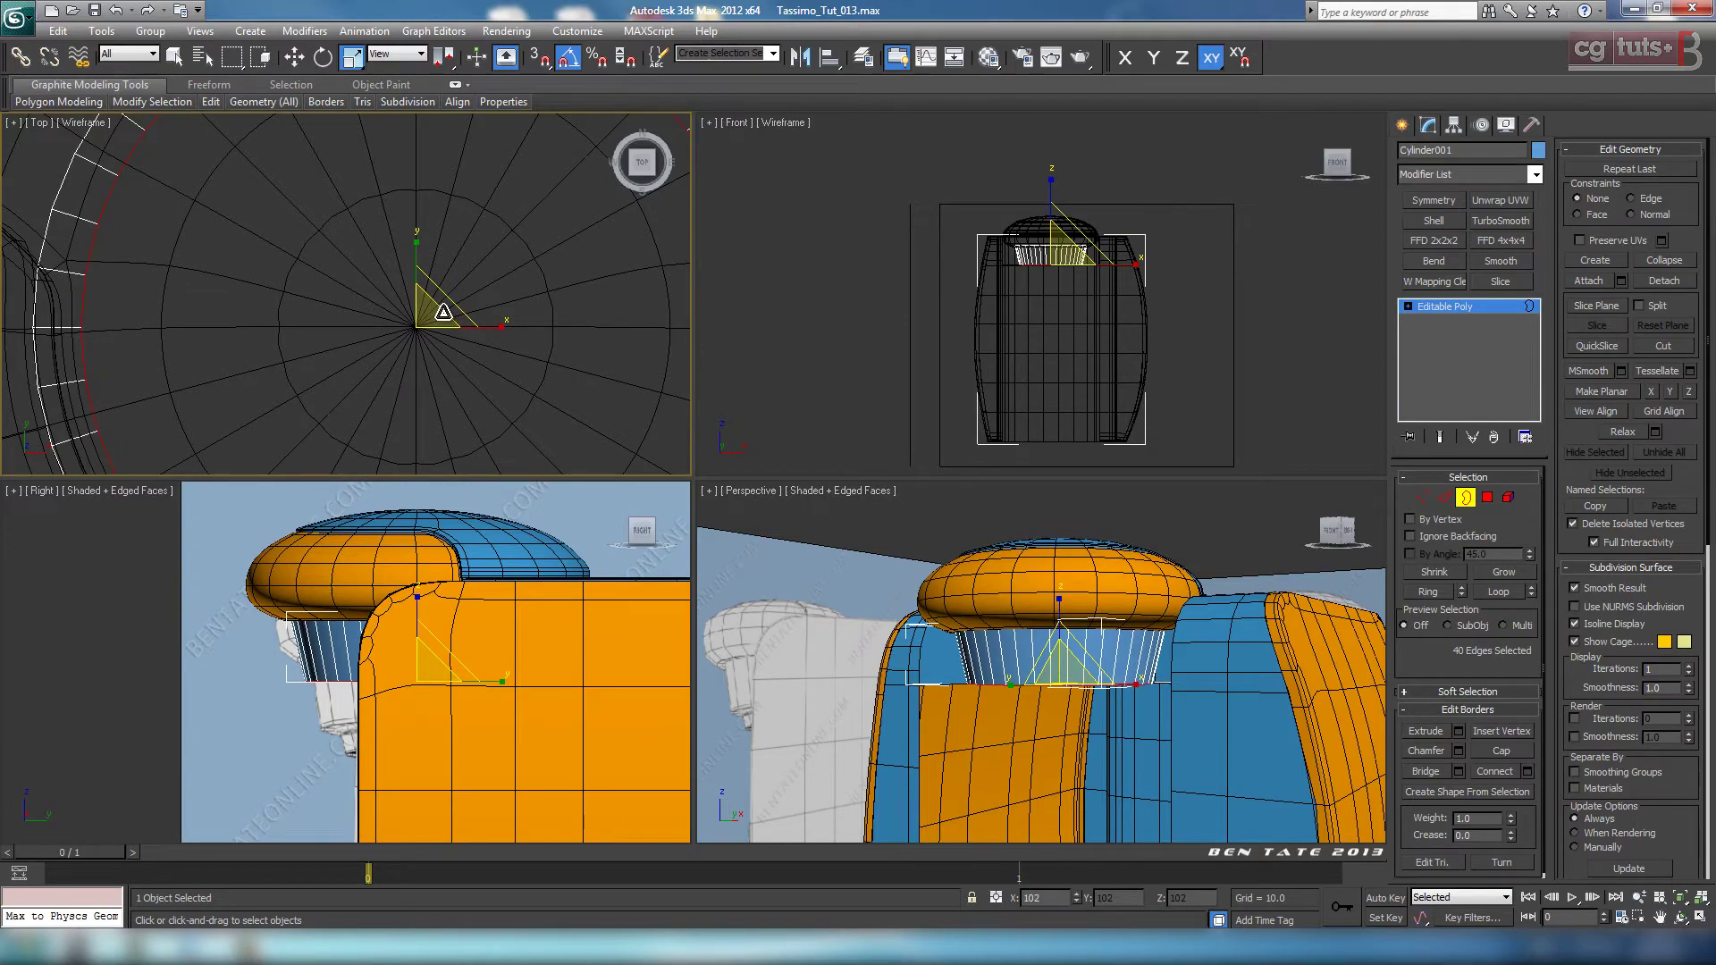
Step: Deselect the border and examine the tapered cylinder from several angles, comparing its underside with the reference photo
middle_click(1046, 652)
key("alt+w")
scroll(1027, 643, "down", 5)
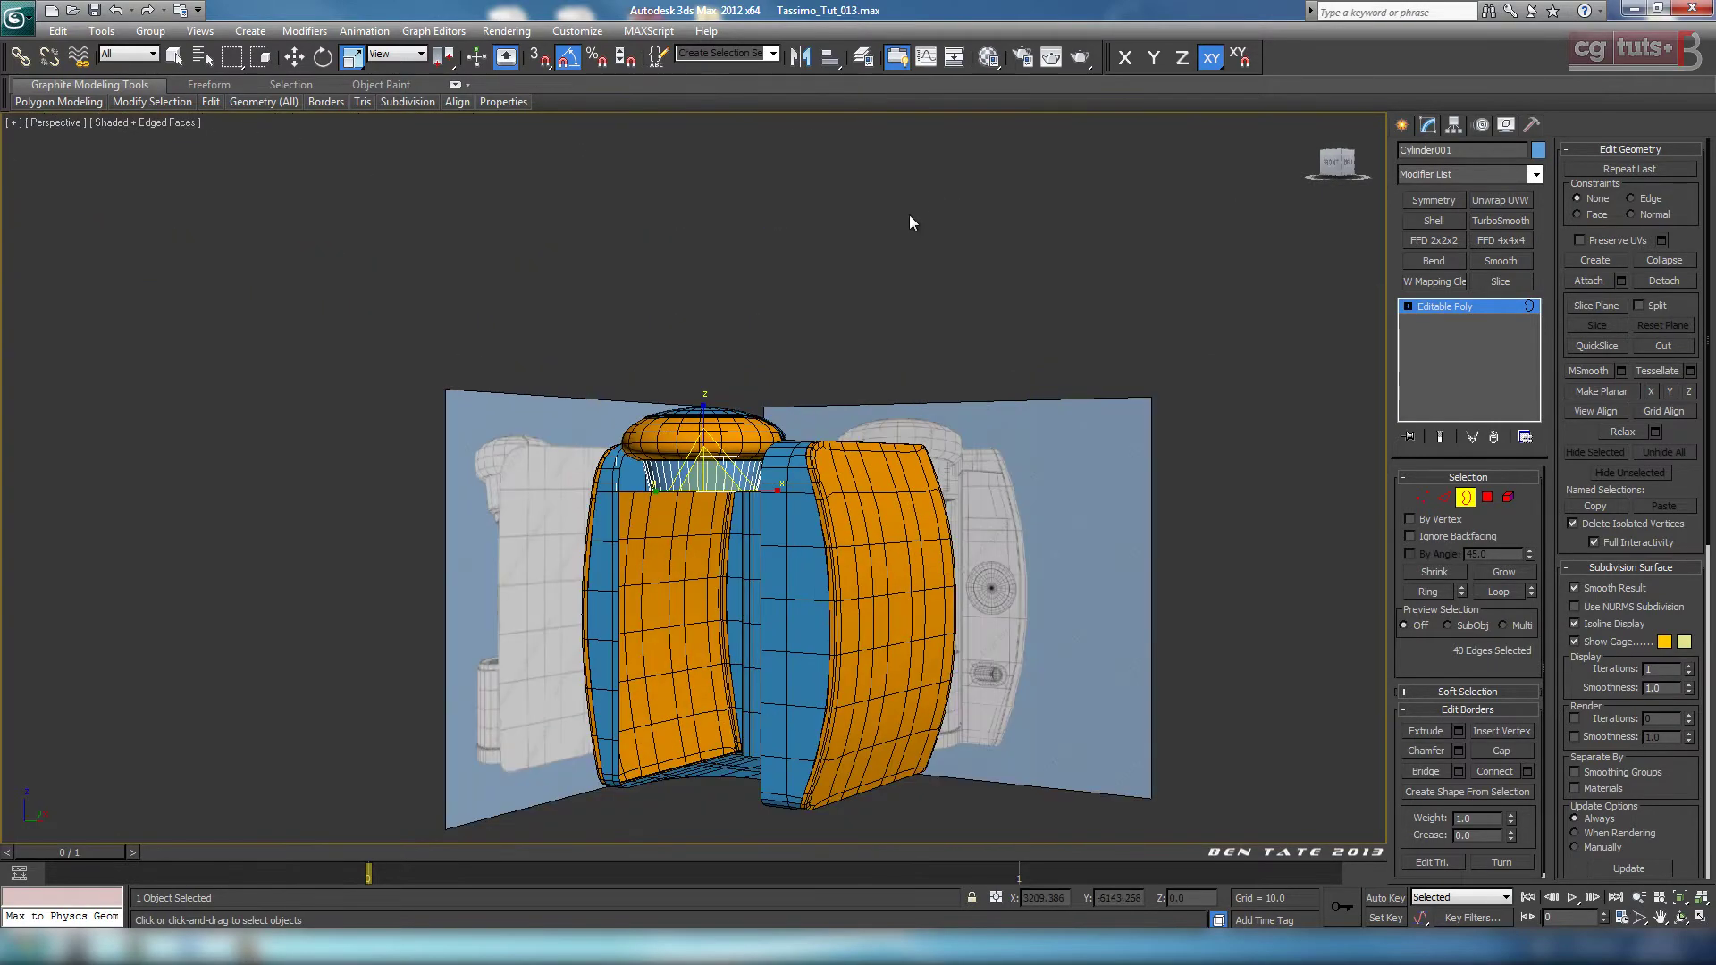
left_click(909, 215)
mouse_move(1000, 527)
middle_mouse_down("alt")
mouse_move(899, 522)
mouse_move(911, 535)
mouse_move(963, 497)
mouse_move(965, 529)
middle_mouse_up("alt")
key("F4")
key("F4")
scroll(910, 529, "up", 5)
scroll(971, 529, "up", 3)
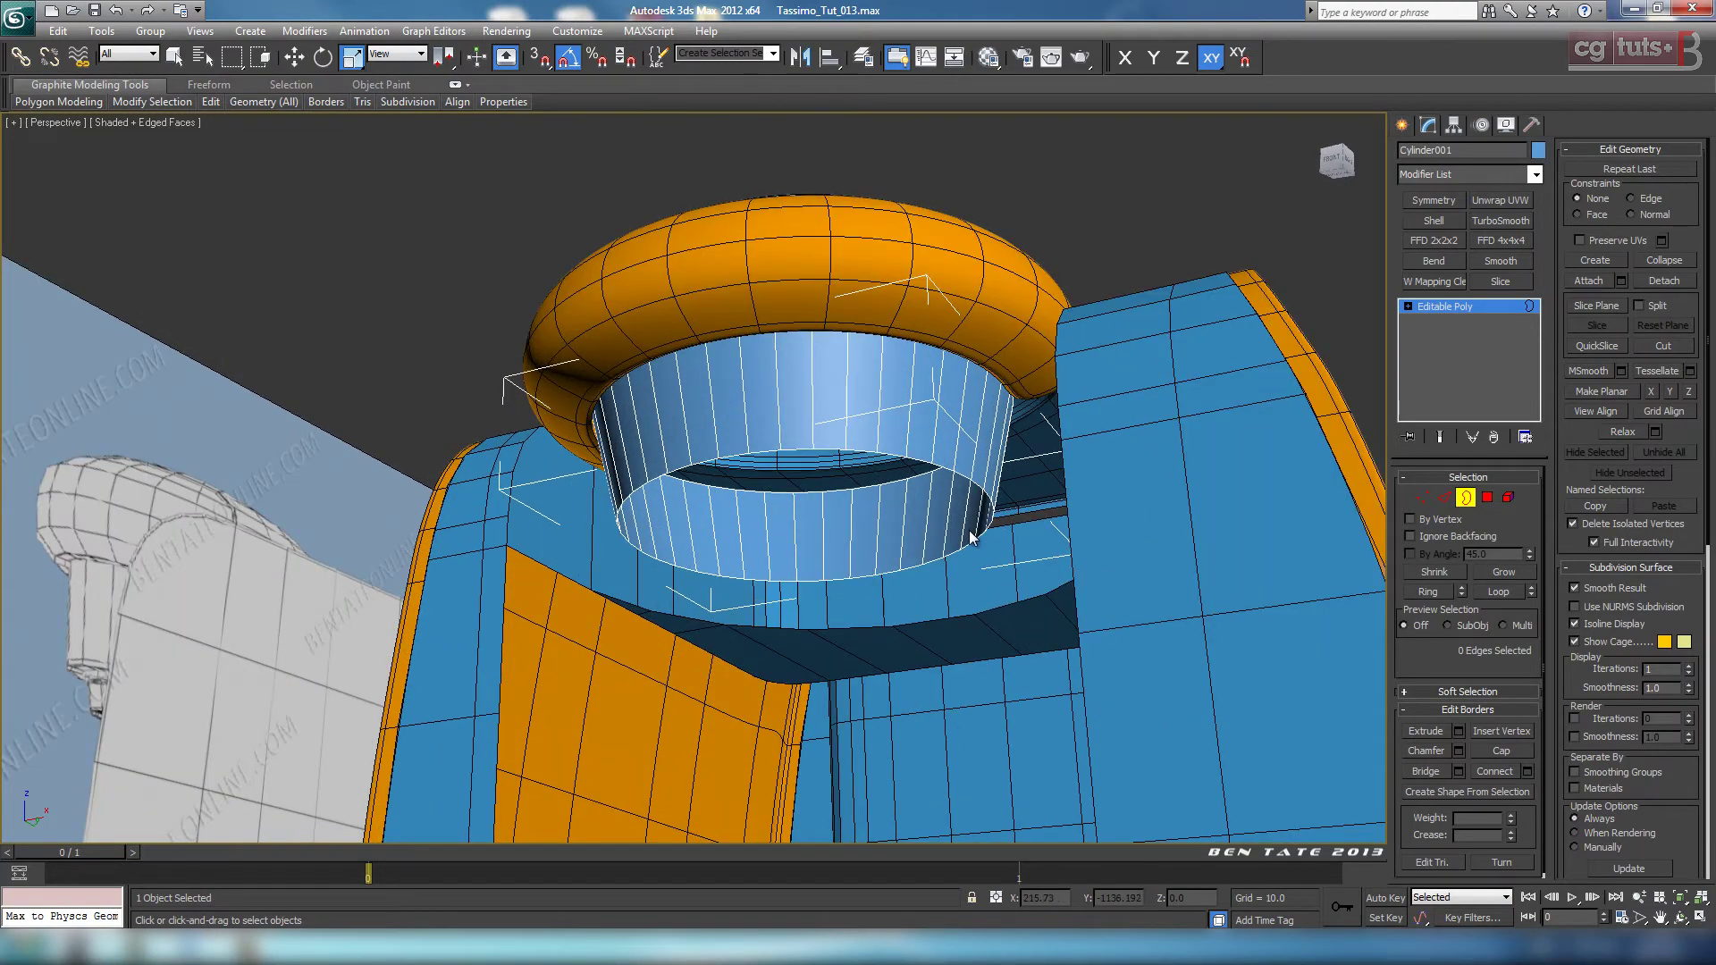
middle_click_drag(984, 518, 952, 506, "alt")
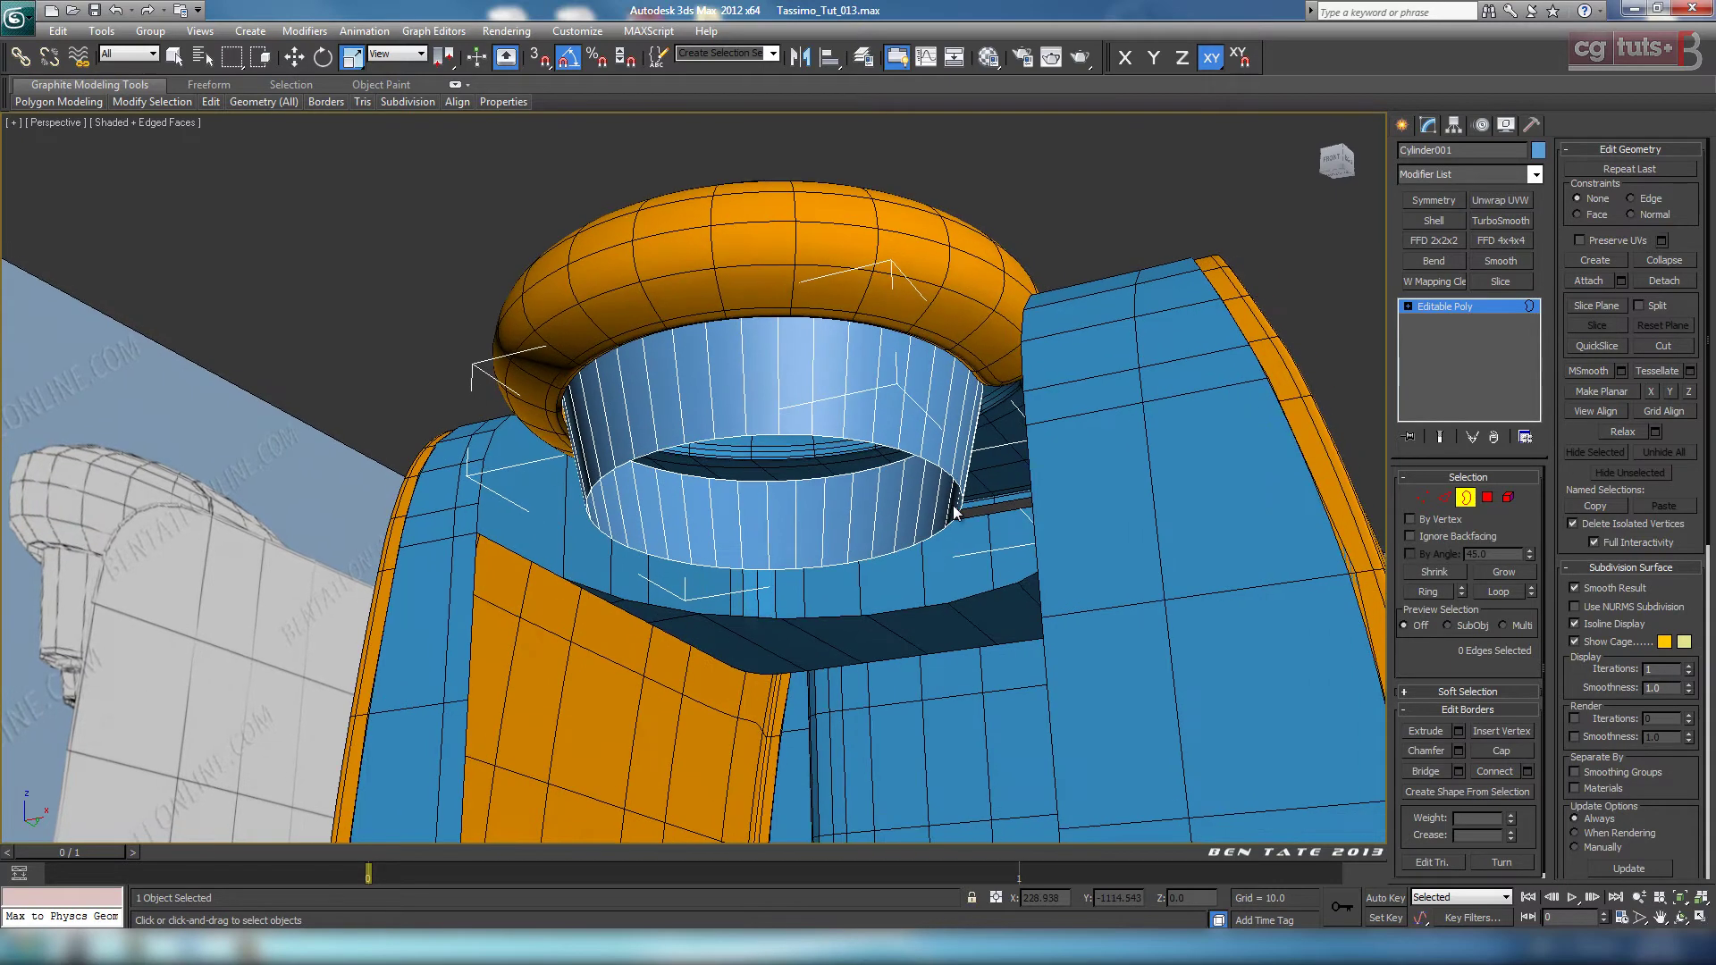
left_click(224, 946)
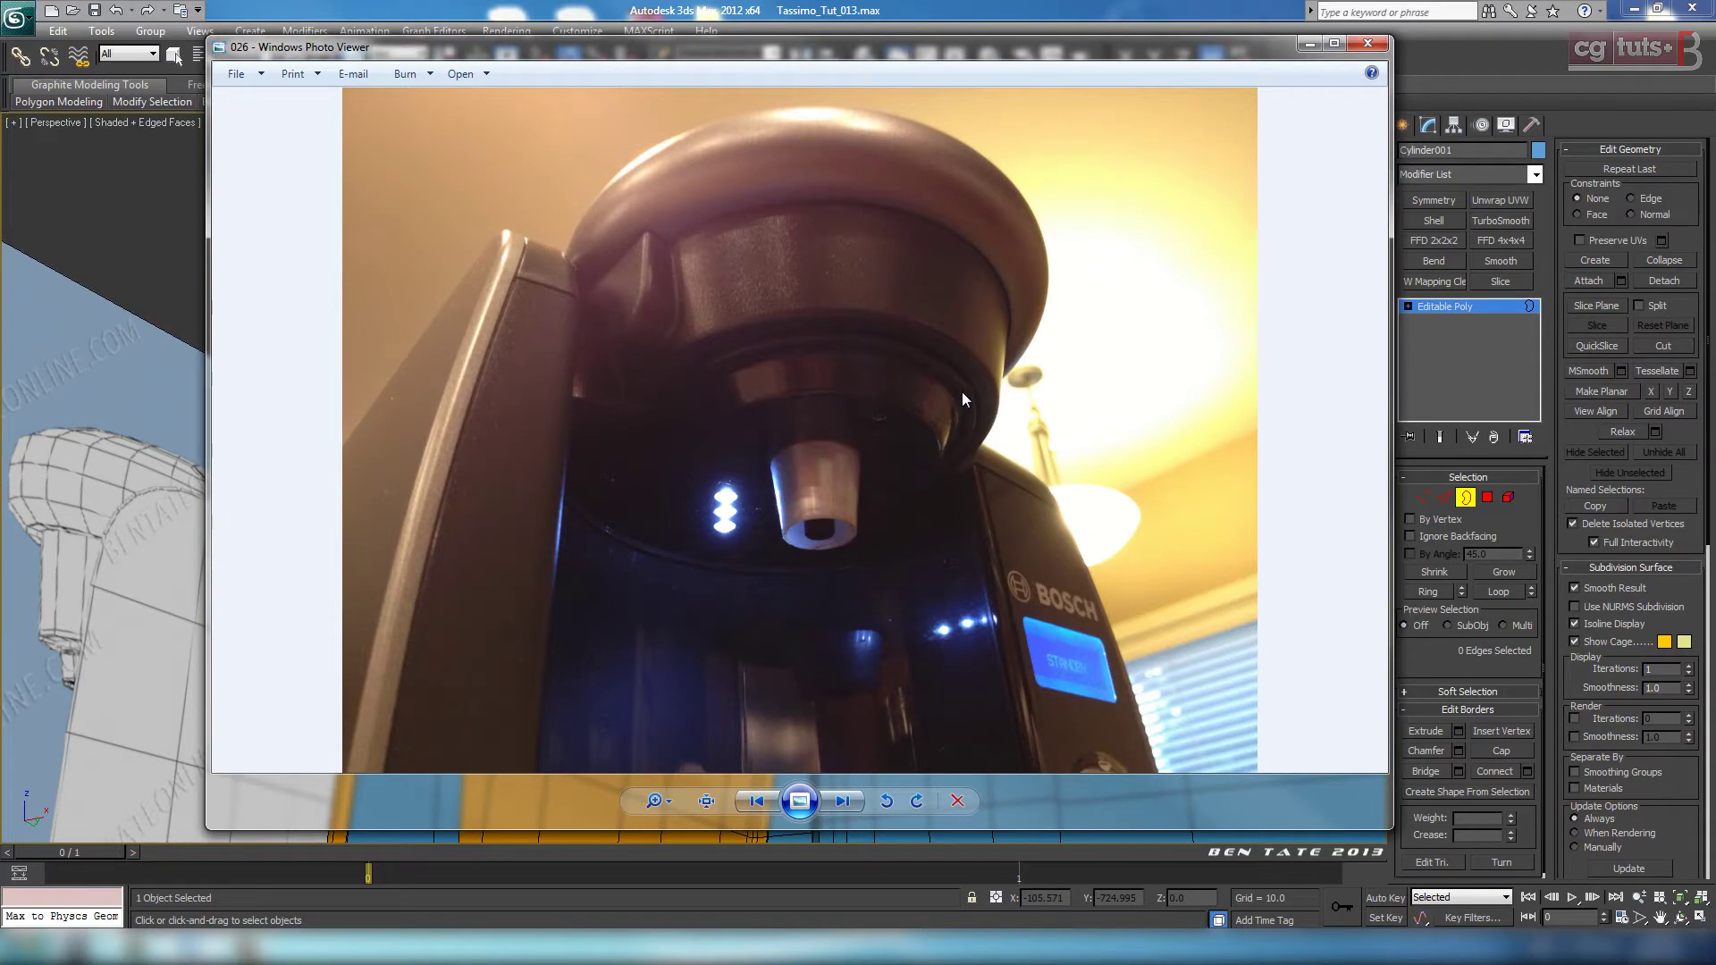
left_click(1307, 44)
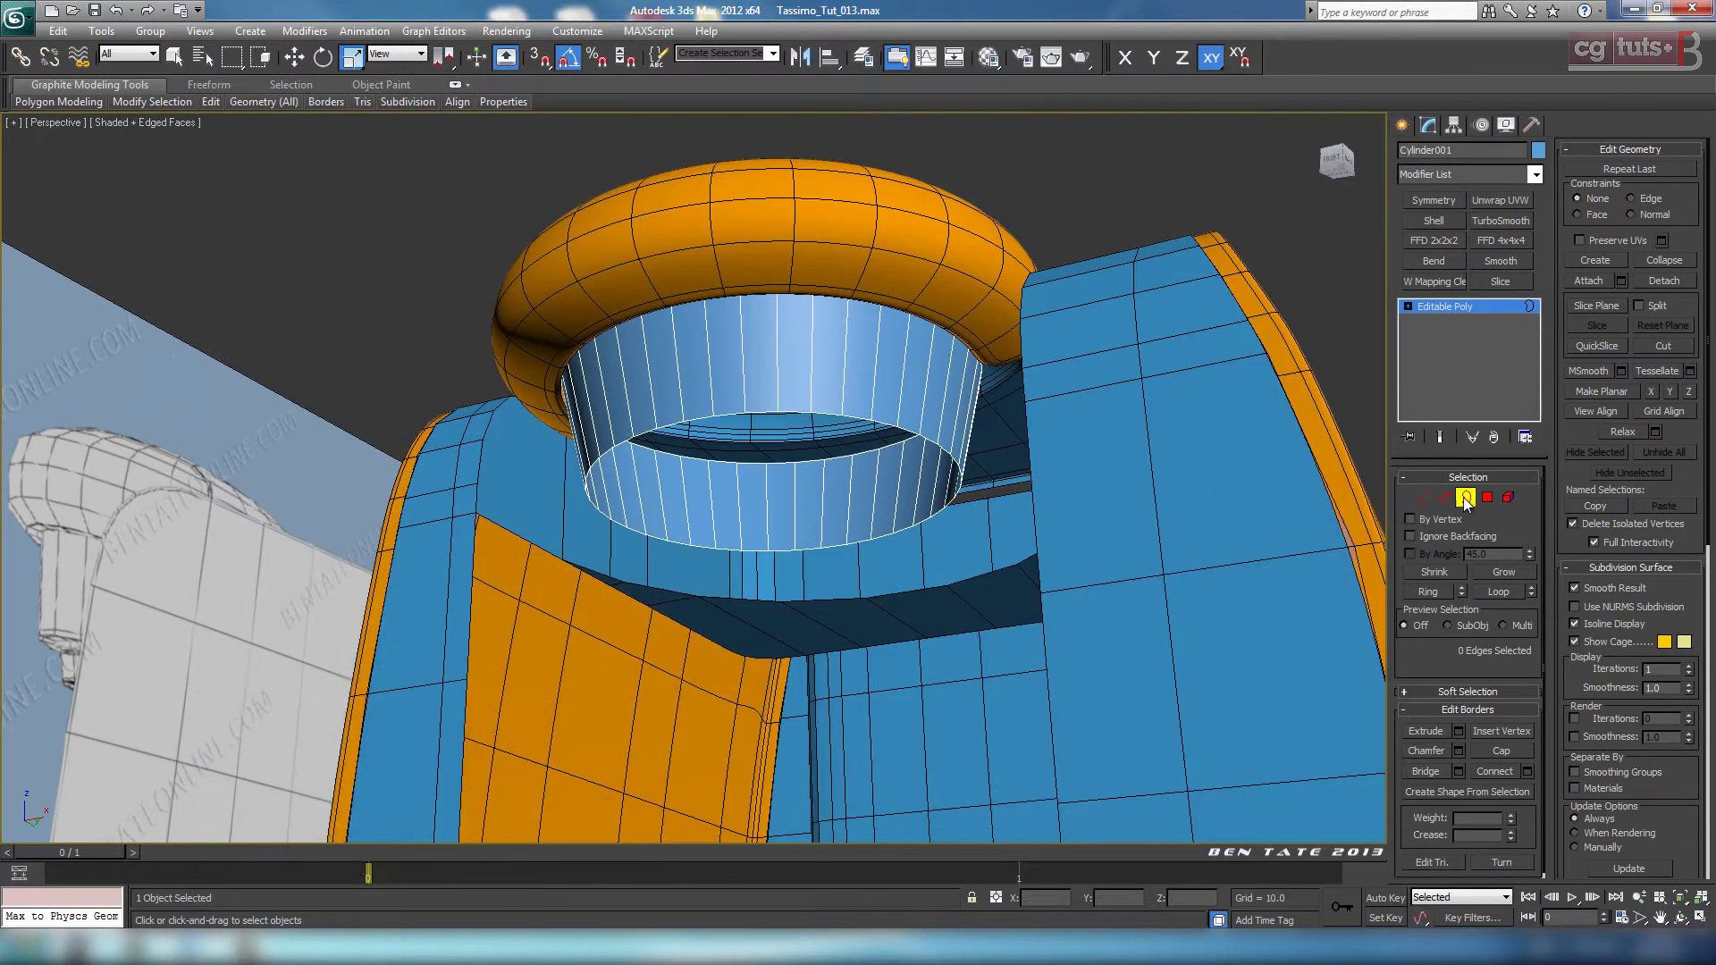
Step: Extrude the tapered cylinder's lower border inward by scaling a copy in the top view to form a flat bottom rim
left_click(947, 447)
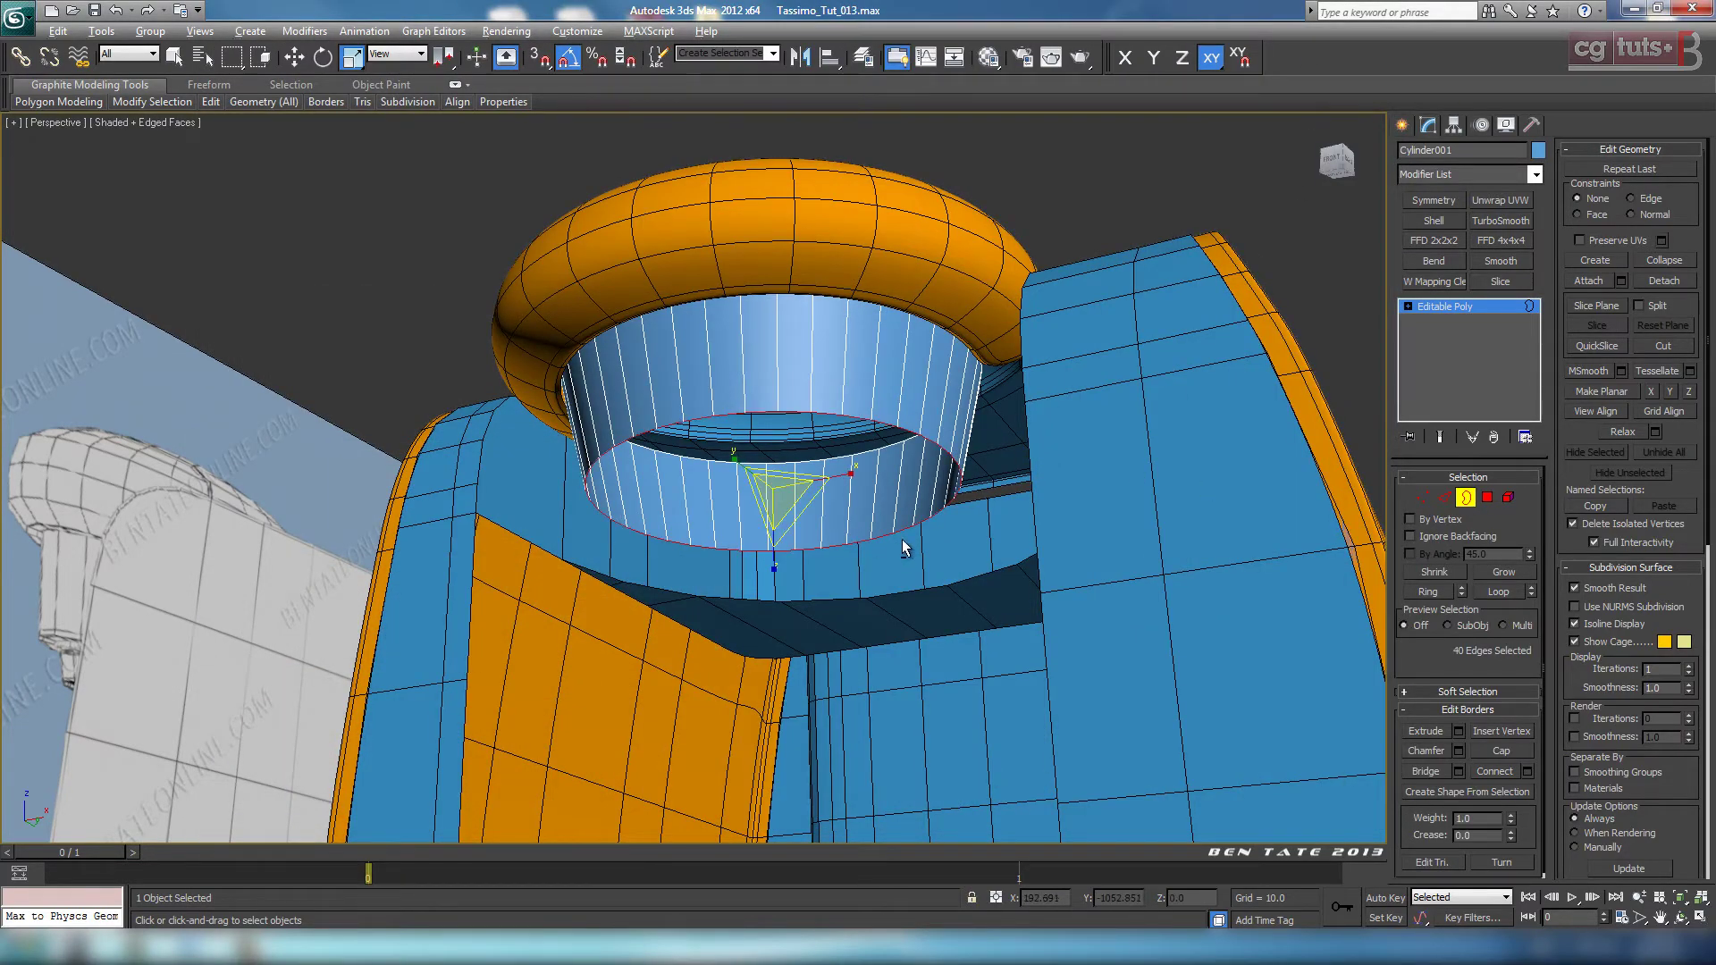
key("alt+w")
key("alt+w")
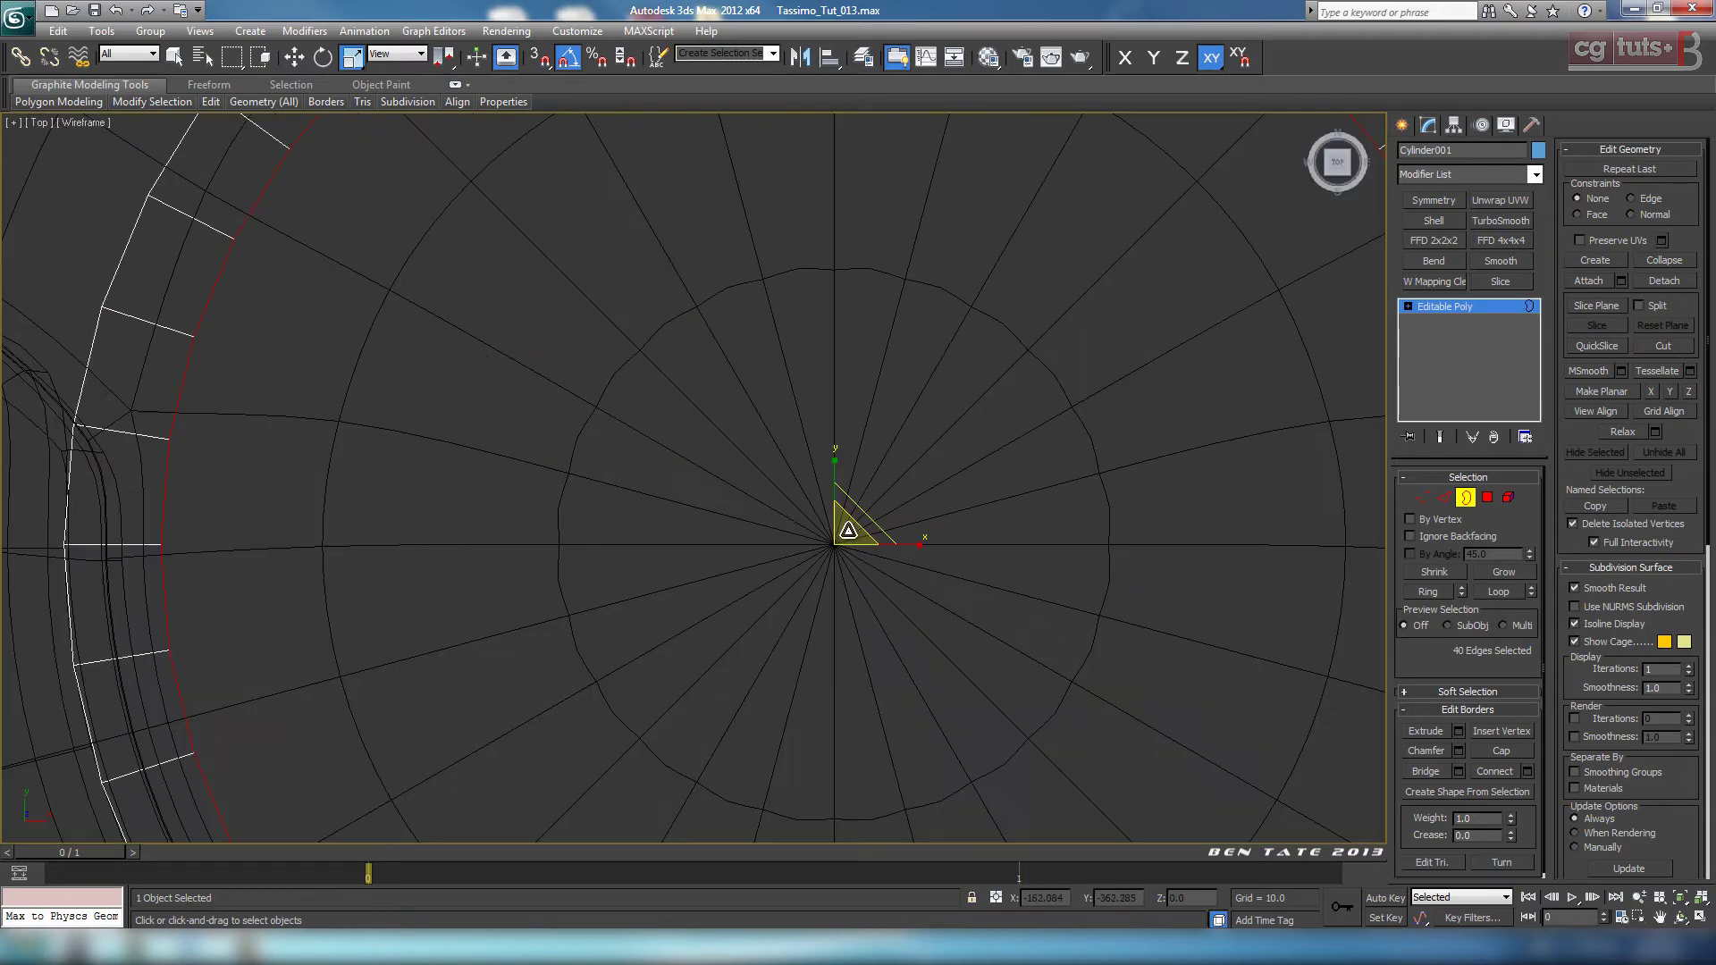
left_click_drag(848, 530, 845, 533, "shift")
key("alt+w")
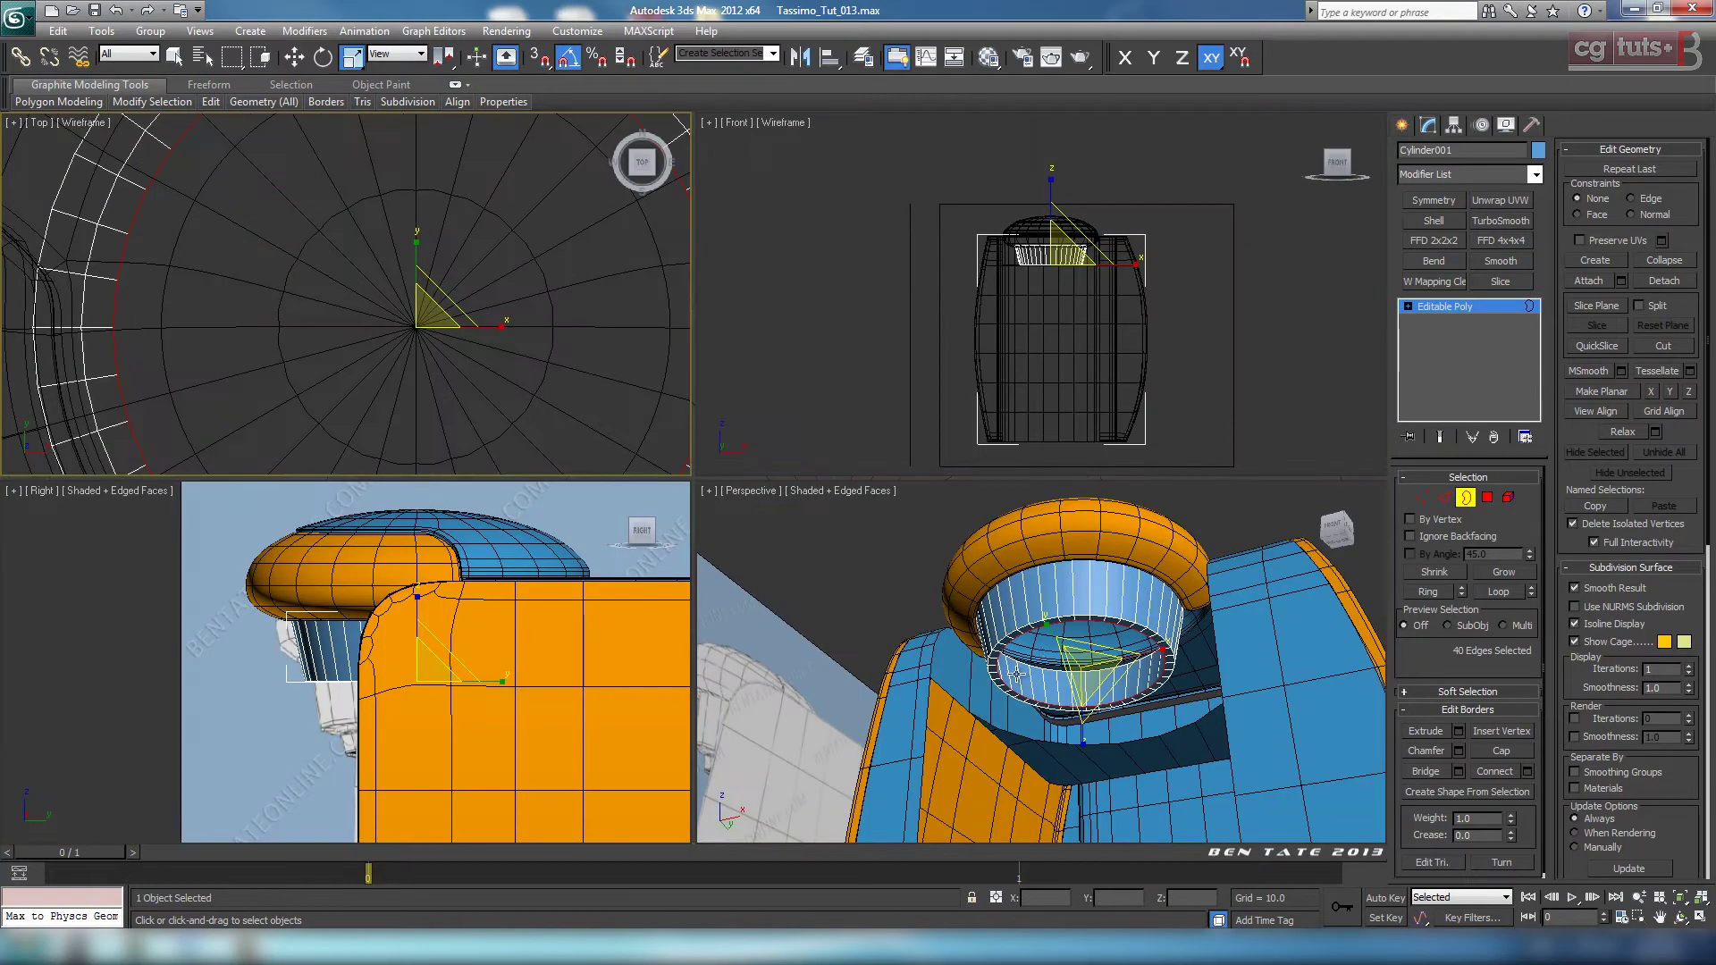
Step: Scale the new inner border uniformly to about 105% to narrow the flat bottom rim
key("alt+w")
scroll(897, 574, "up", 3)
middle_click_drag(936, 563, 831, 579, "alt")
left_click_drag(753, 513, 758, 524)
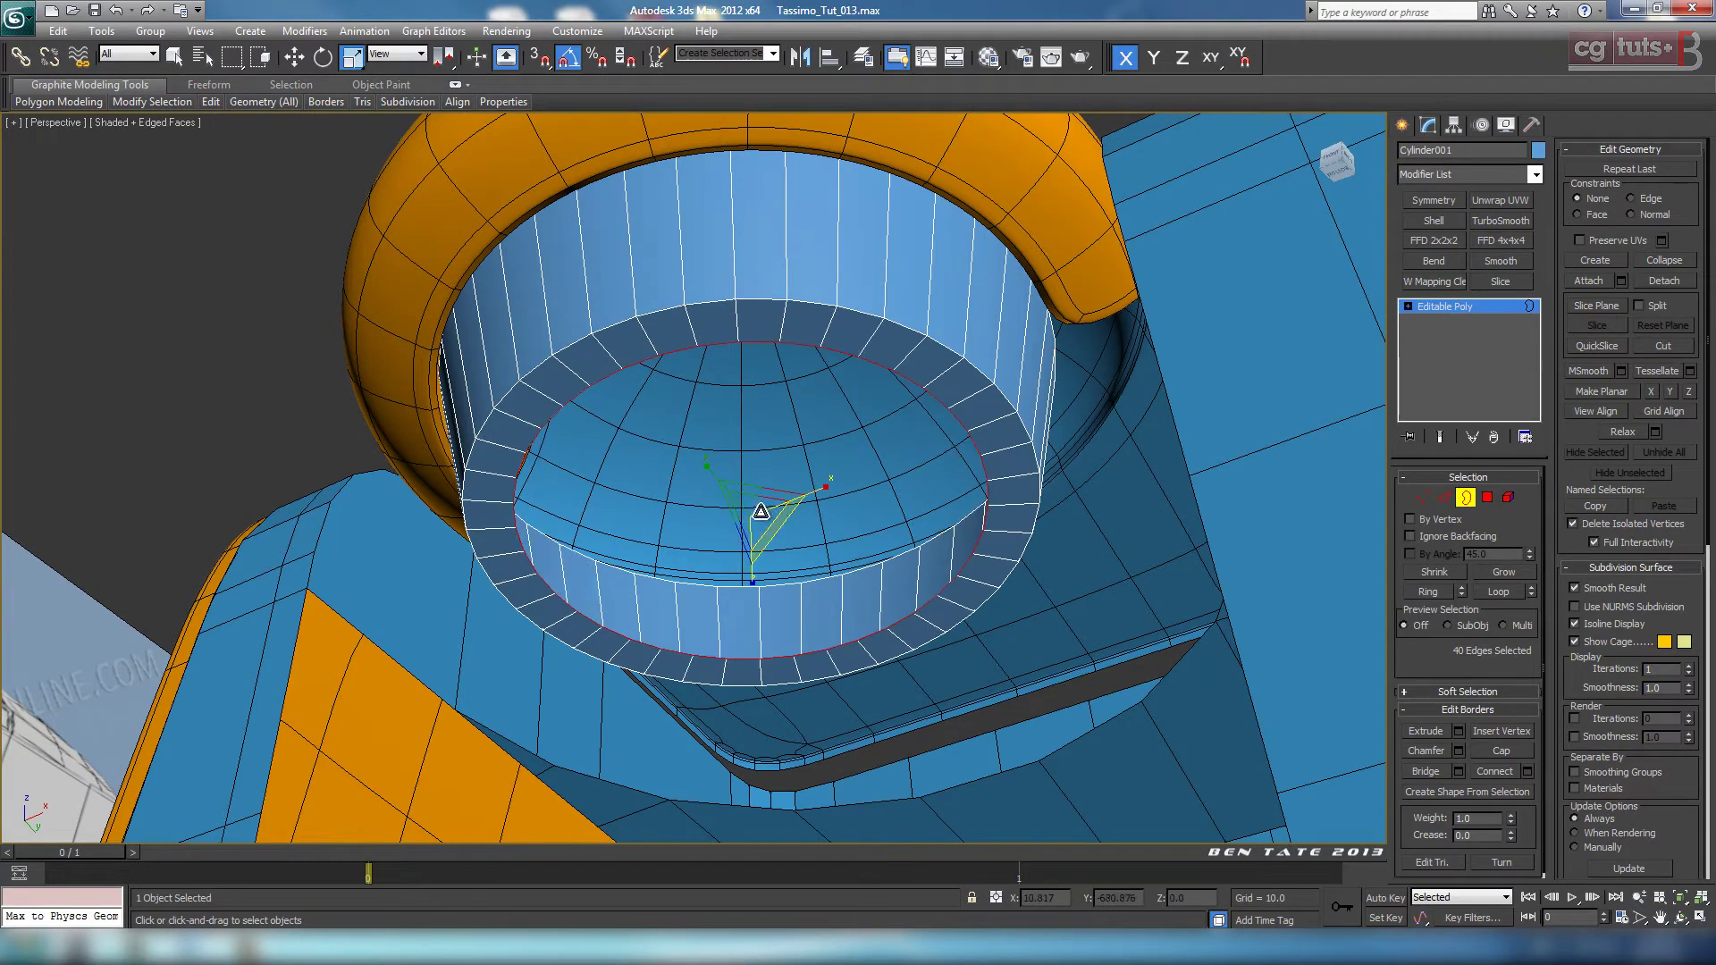
mouse_move(813, 554)
middle_mouse_down("alt")
mouse_move(877, 540)
mouse_move(831, 537)
middle_mouse_up("alt")
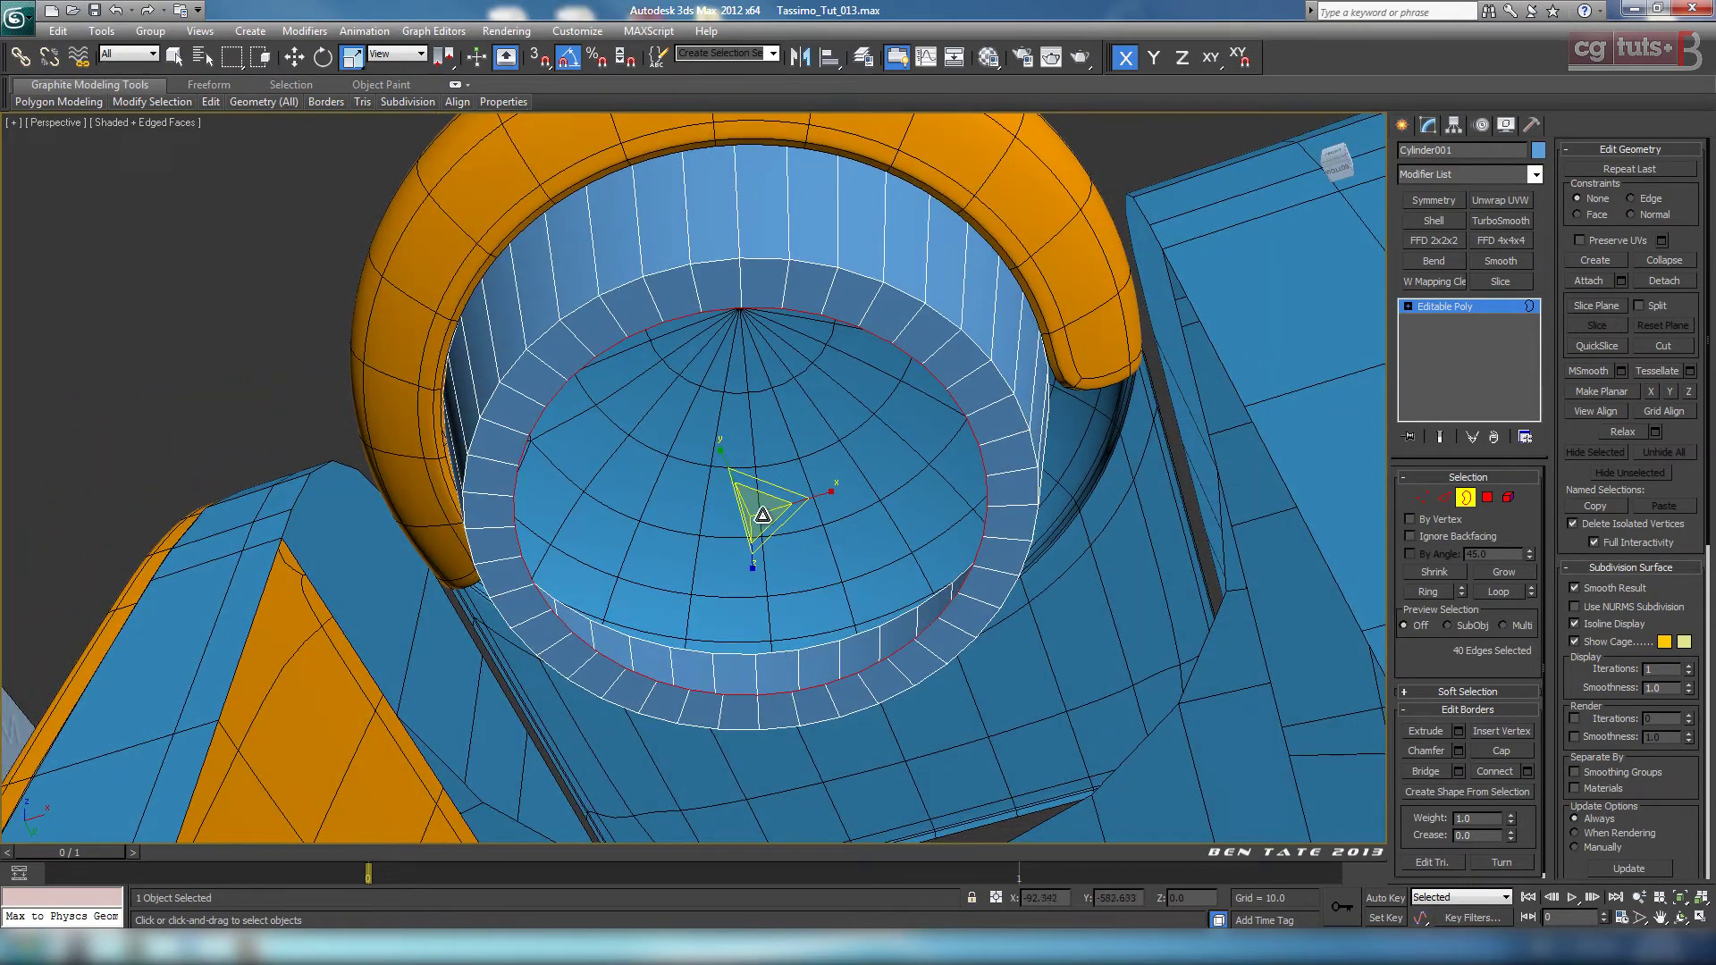
left_click_drag(757, 512, 768, 508)
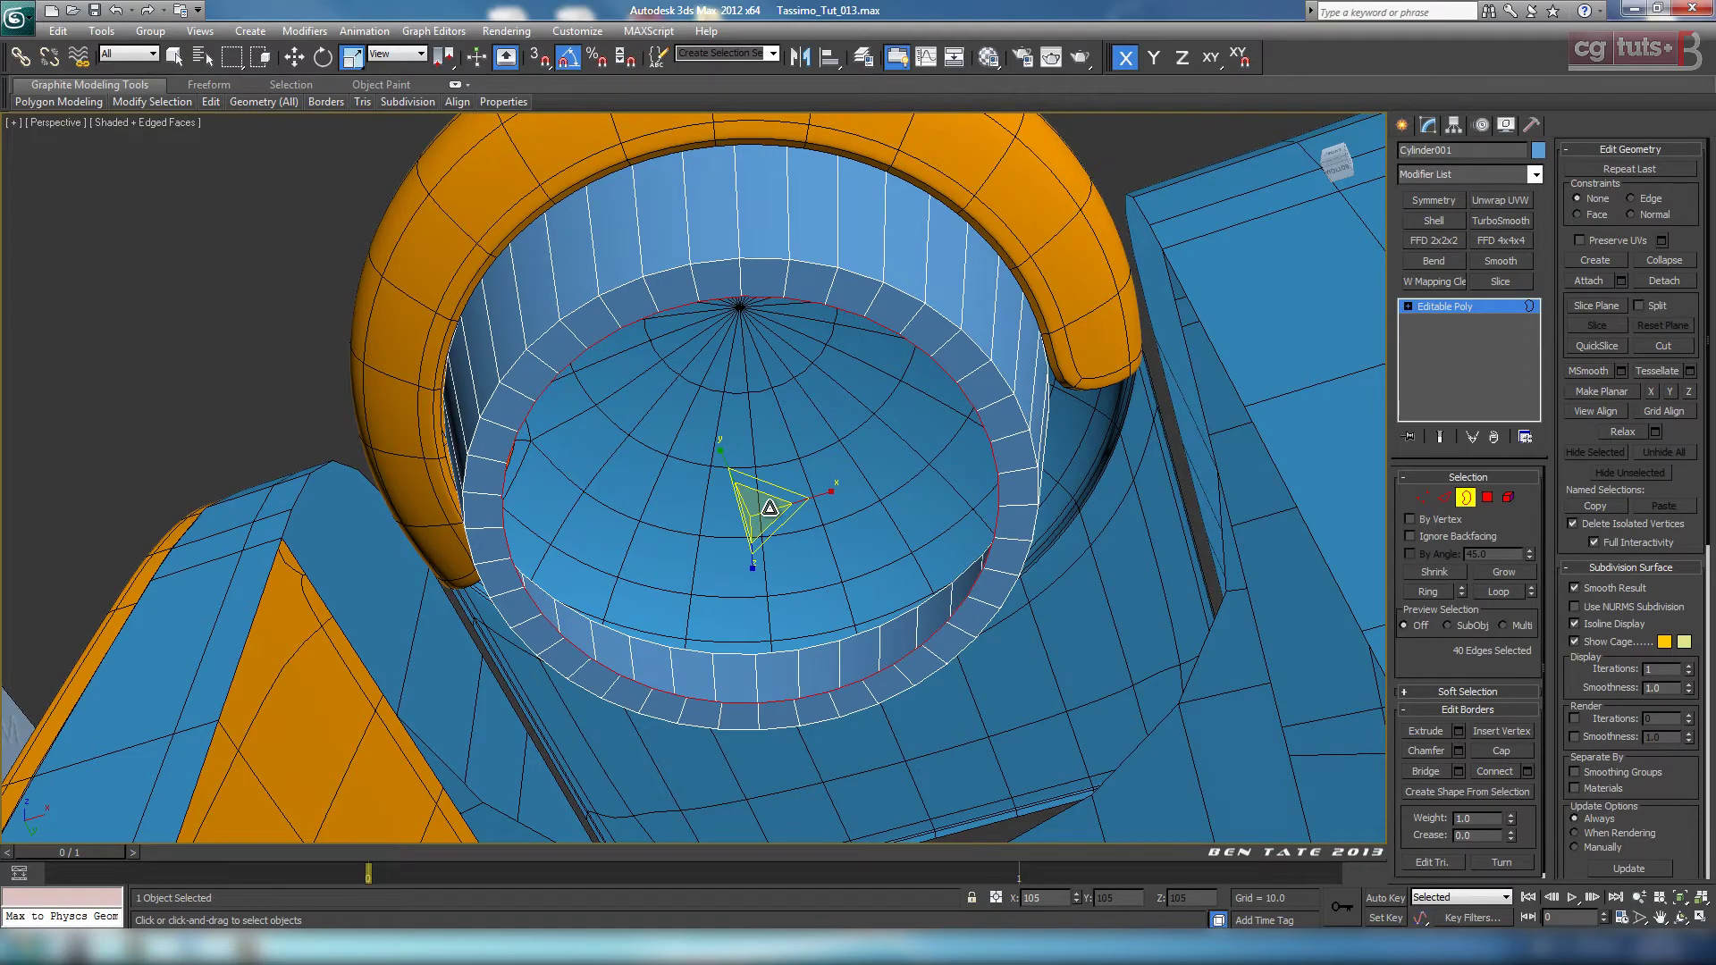
scroll(891, 540, "down", 3)
middle_click_drag(891, 540, 910, 630, "alt")
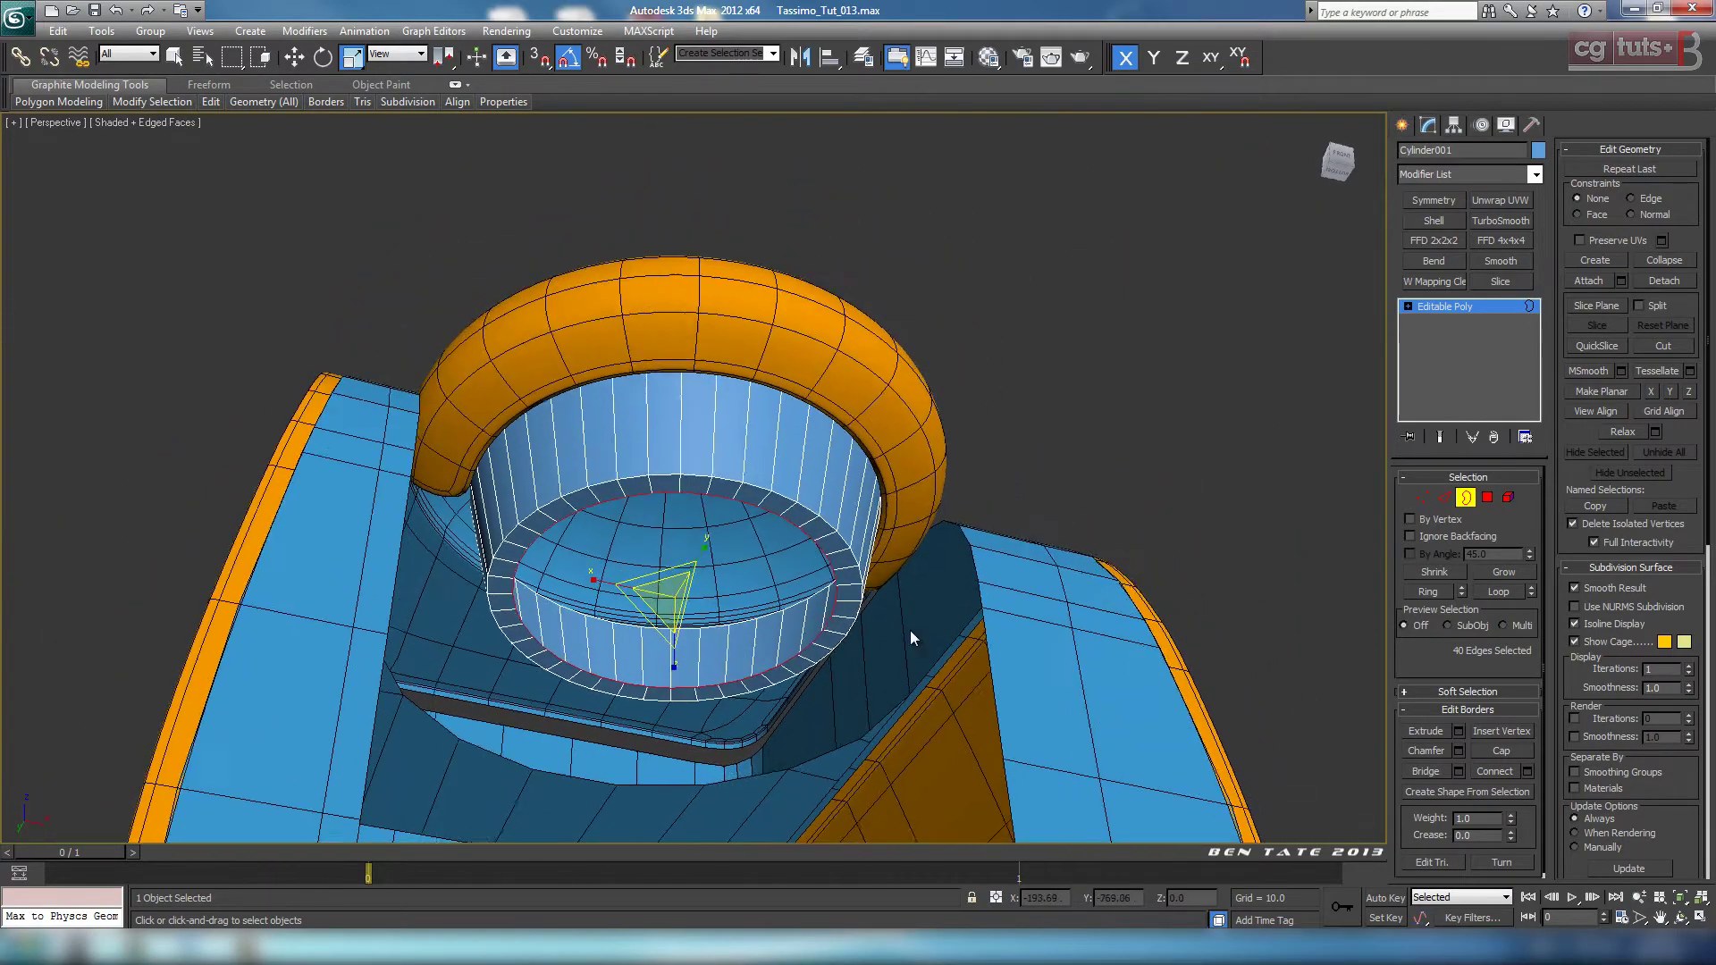
Step: Connect the ring of vertical outer wall edges with one segment, slid to -92, to add a support loop near the lower edge
scroll(910, 637, "up", 3)
left_click(1443, 497)
scroll(943, 540, "up", 3)
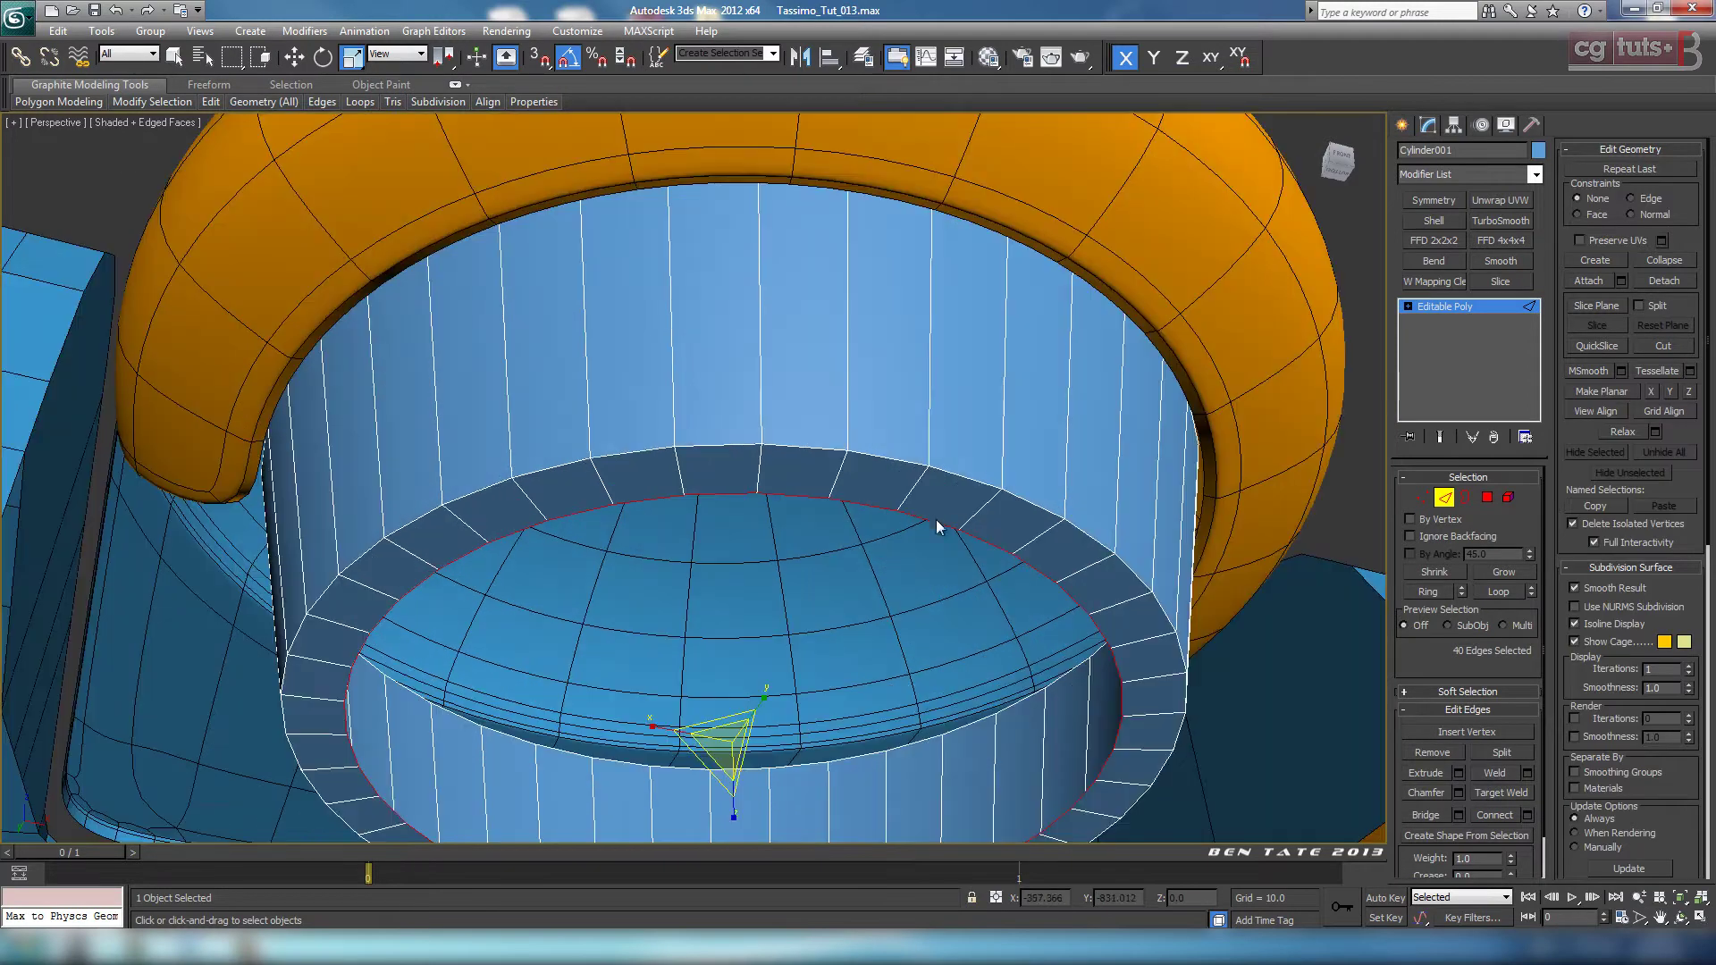
left_click(294, 57)
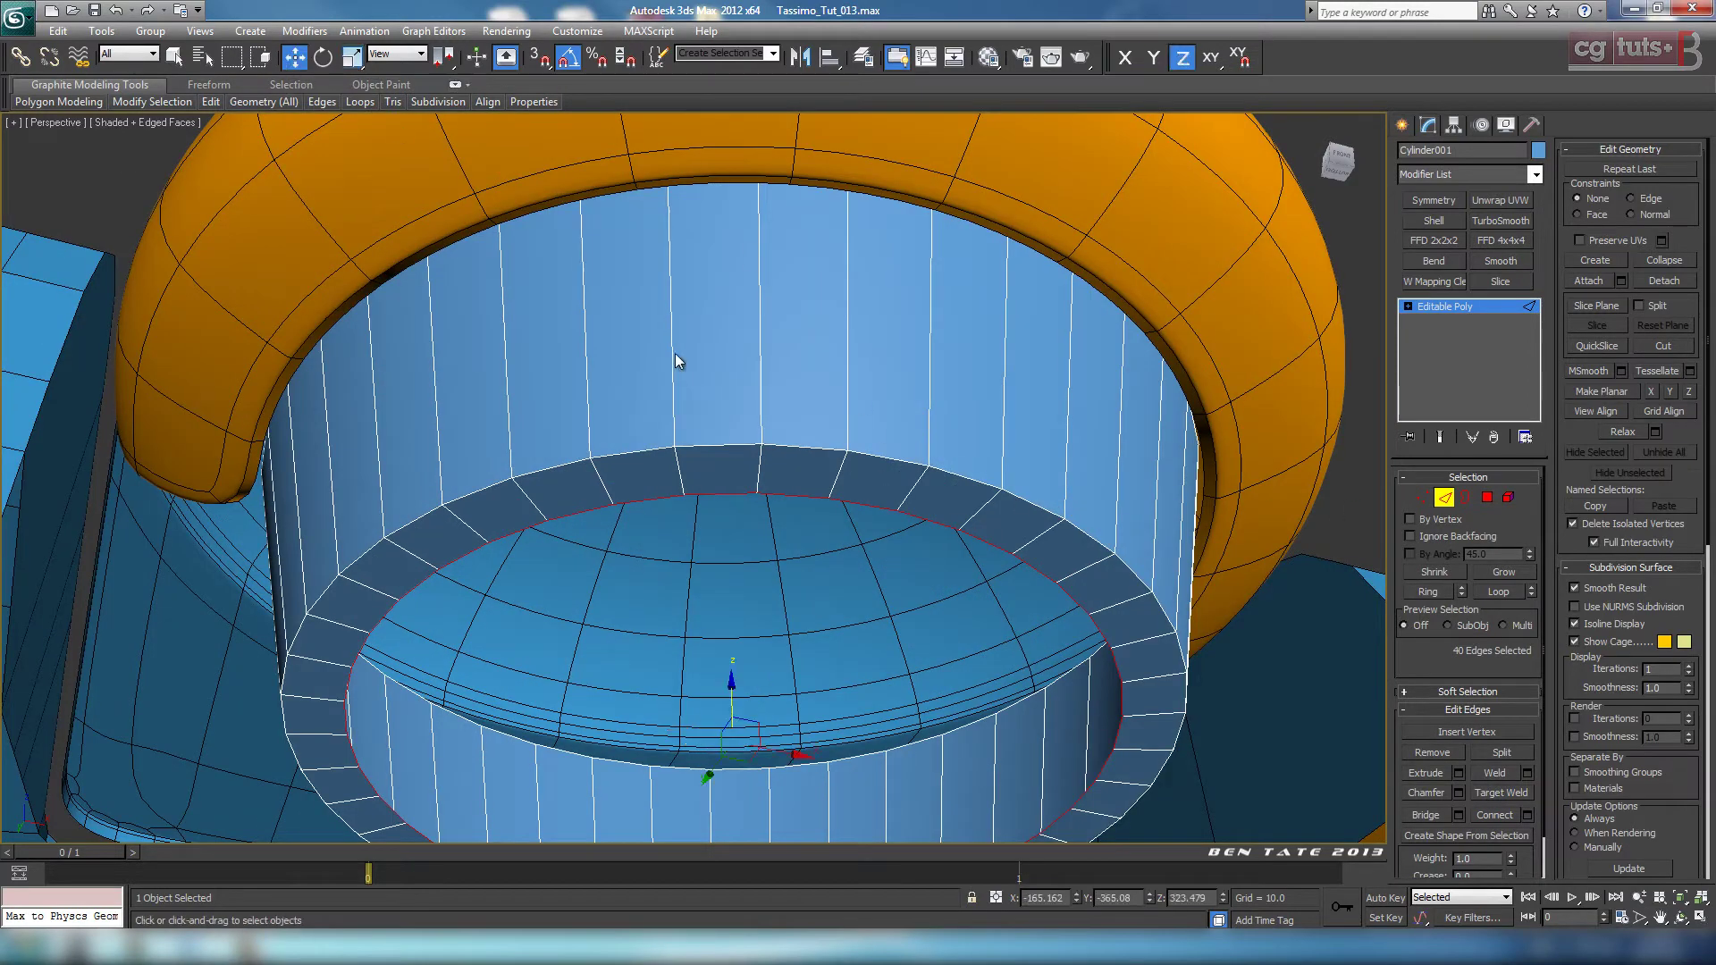
left_click(761, 433)
left_click(1426, 593)
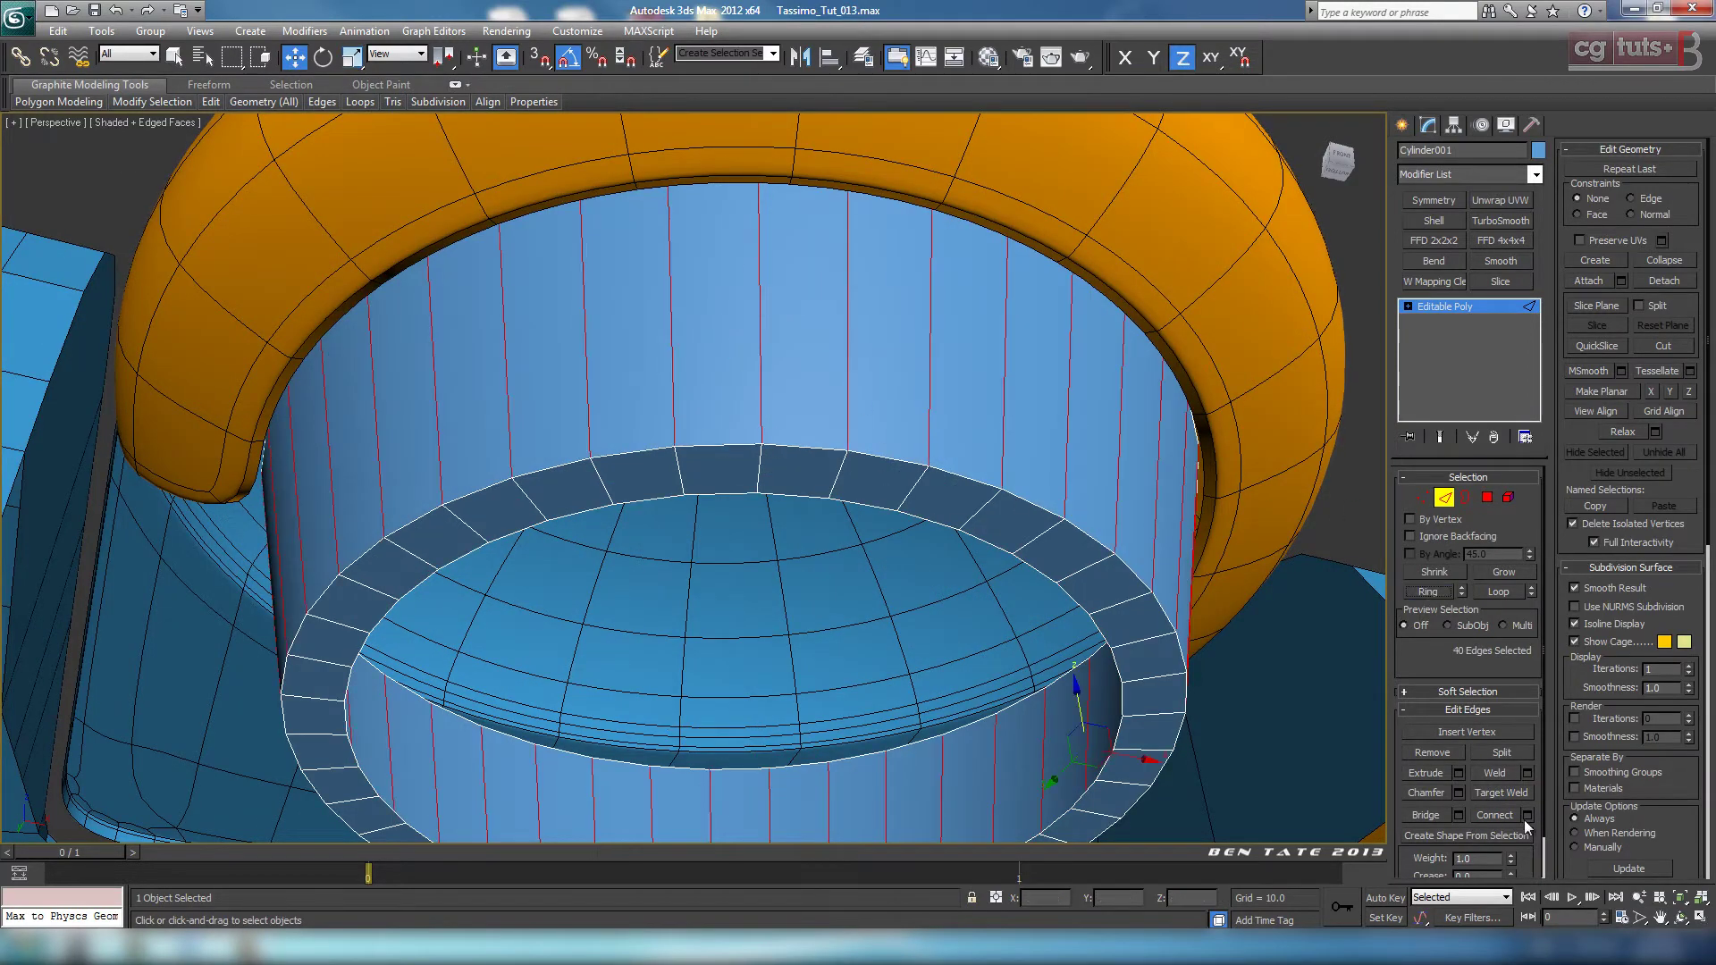
left_click(1527, 816)
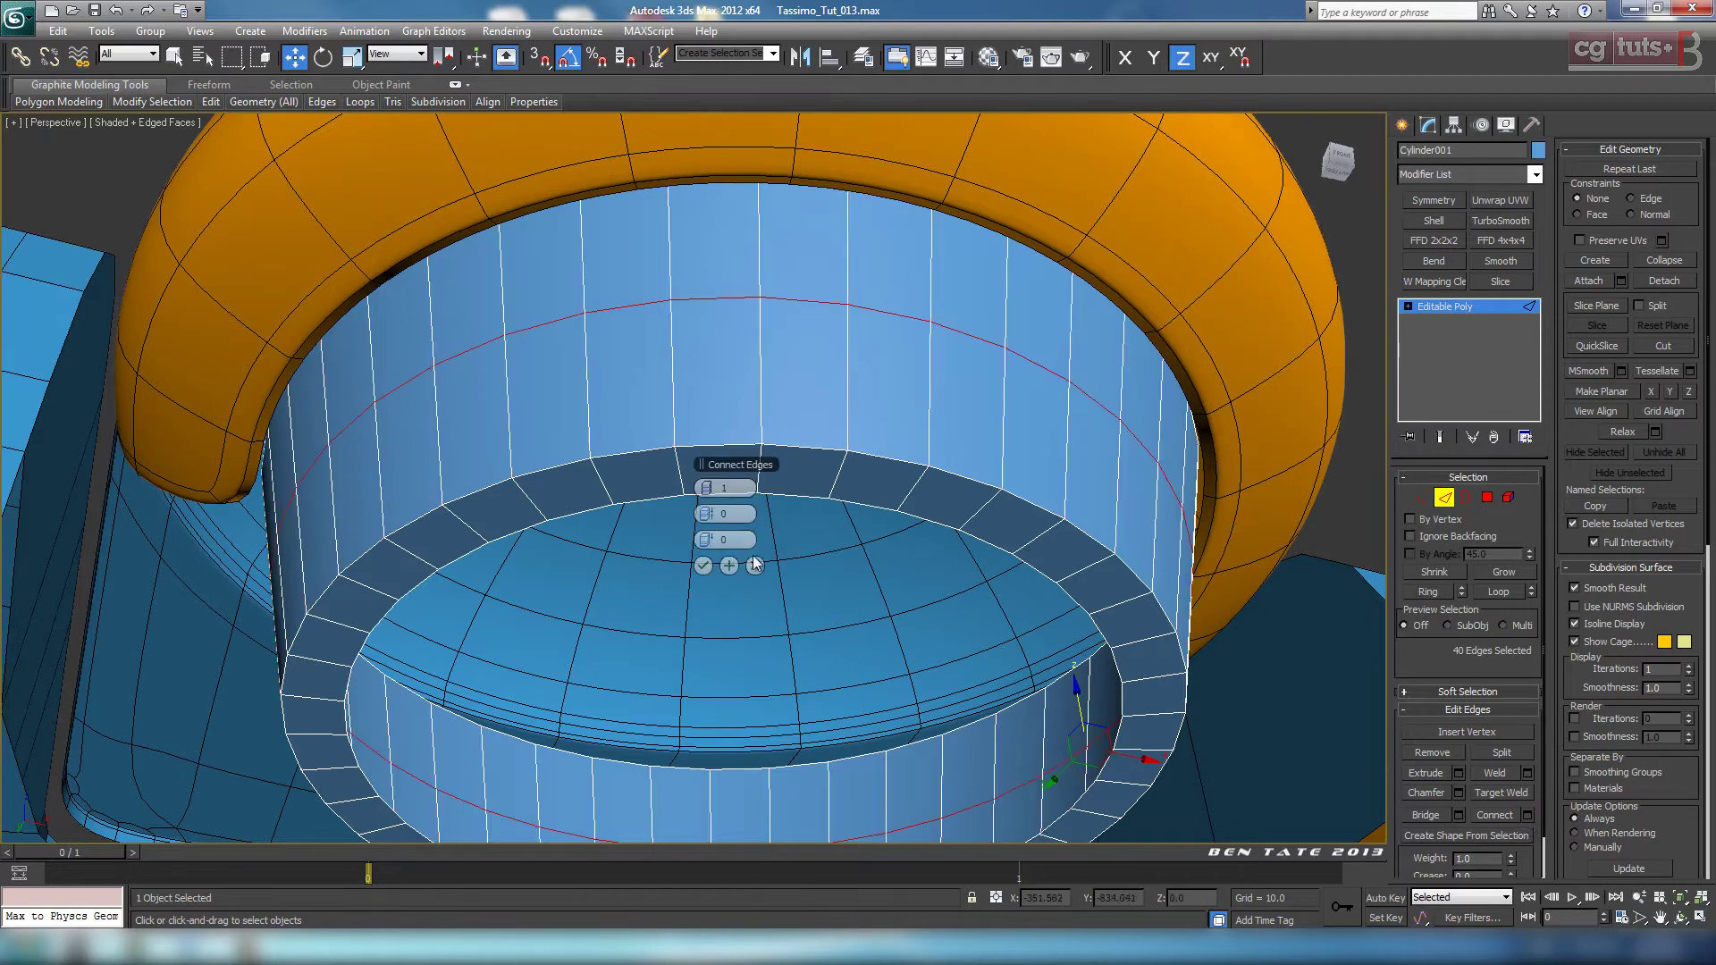
left_click_drag(709, 539, 375, 478)
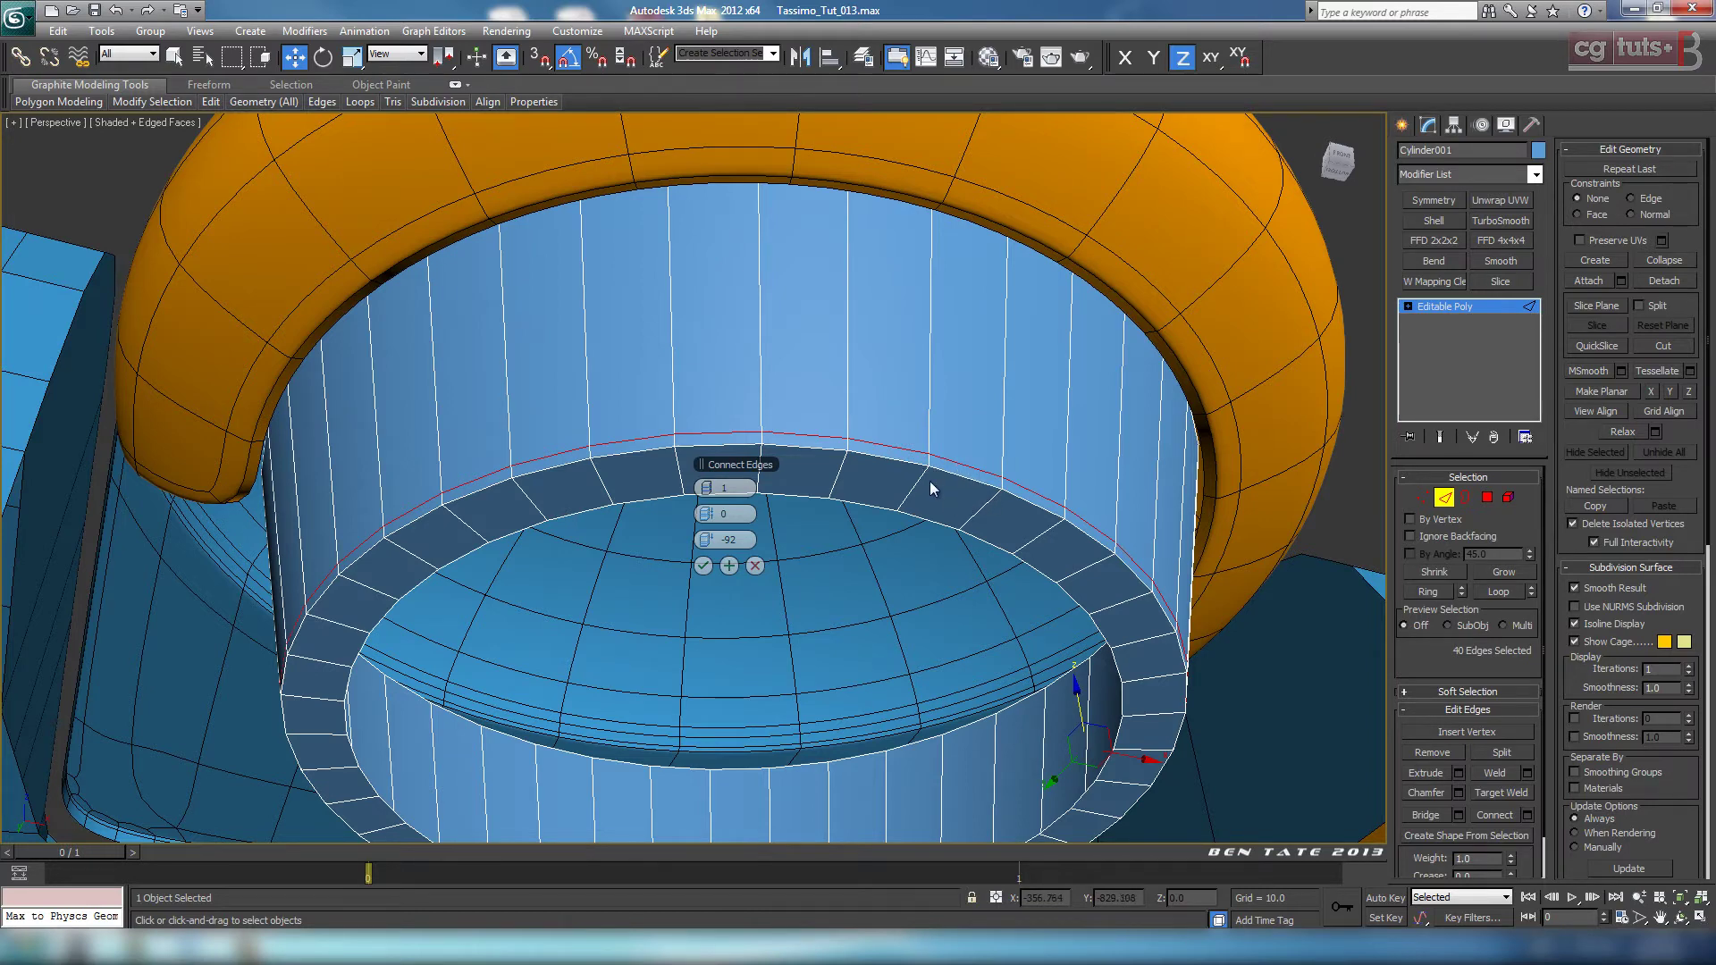
scroll(915, 459, "up", 3)
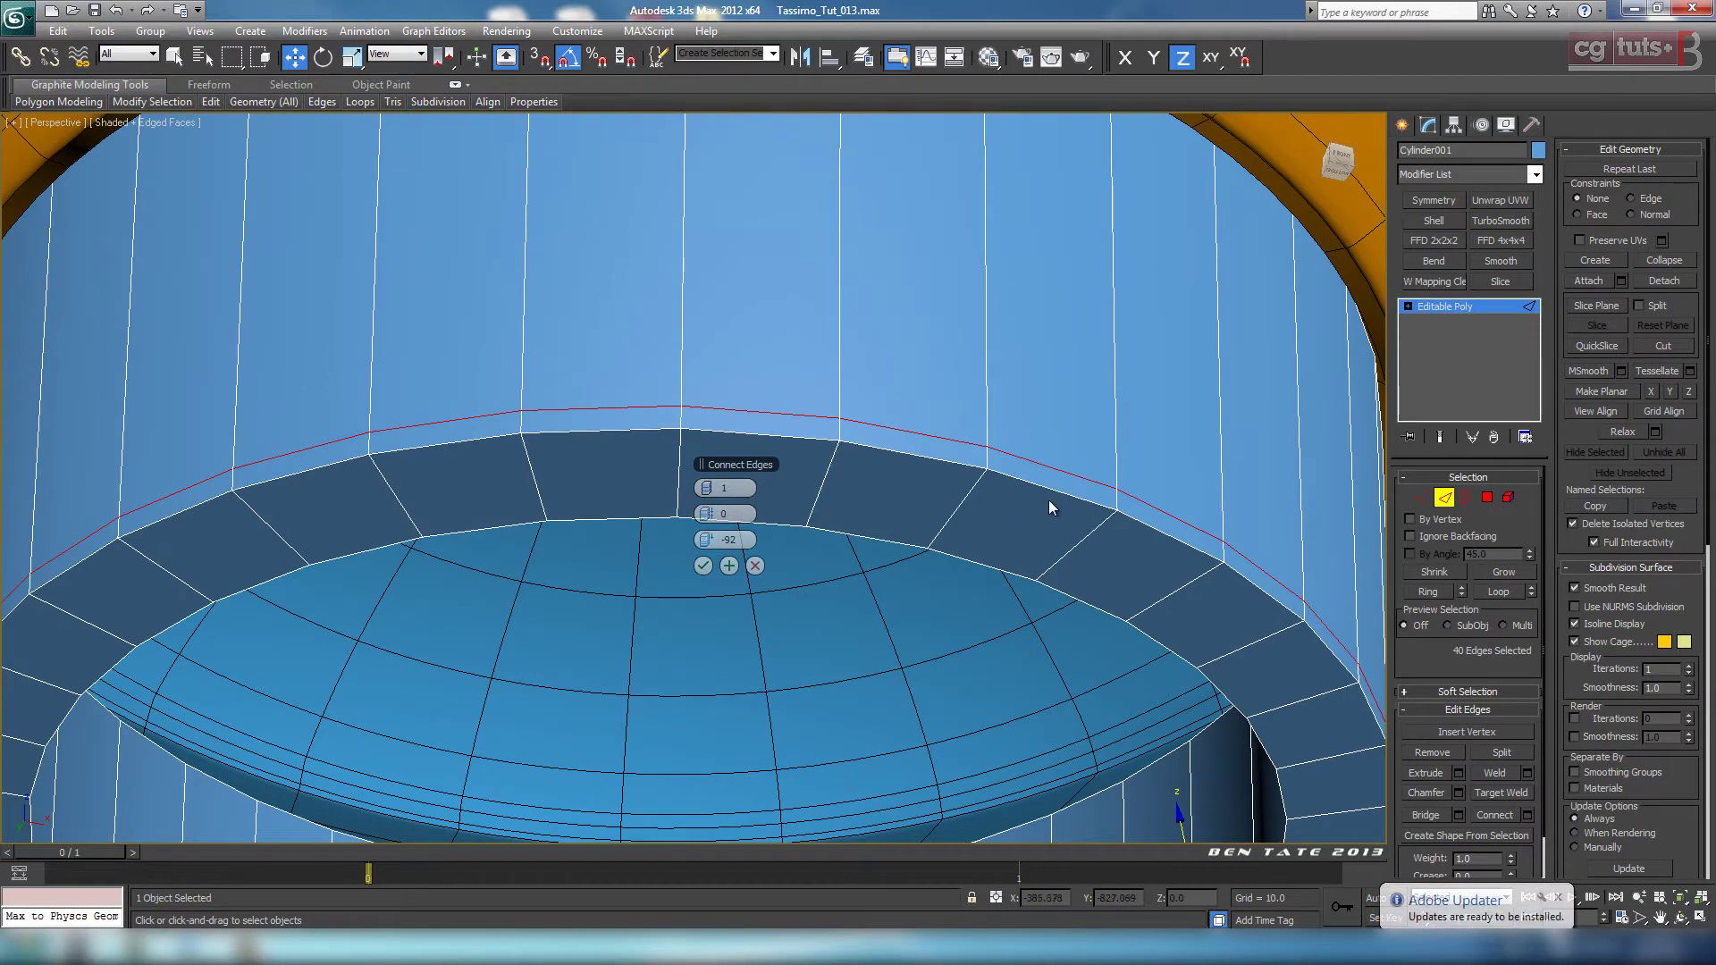
left_click(1557, 898)
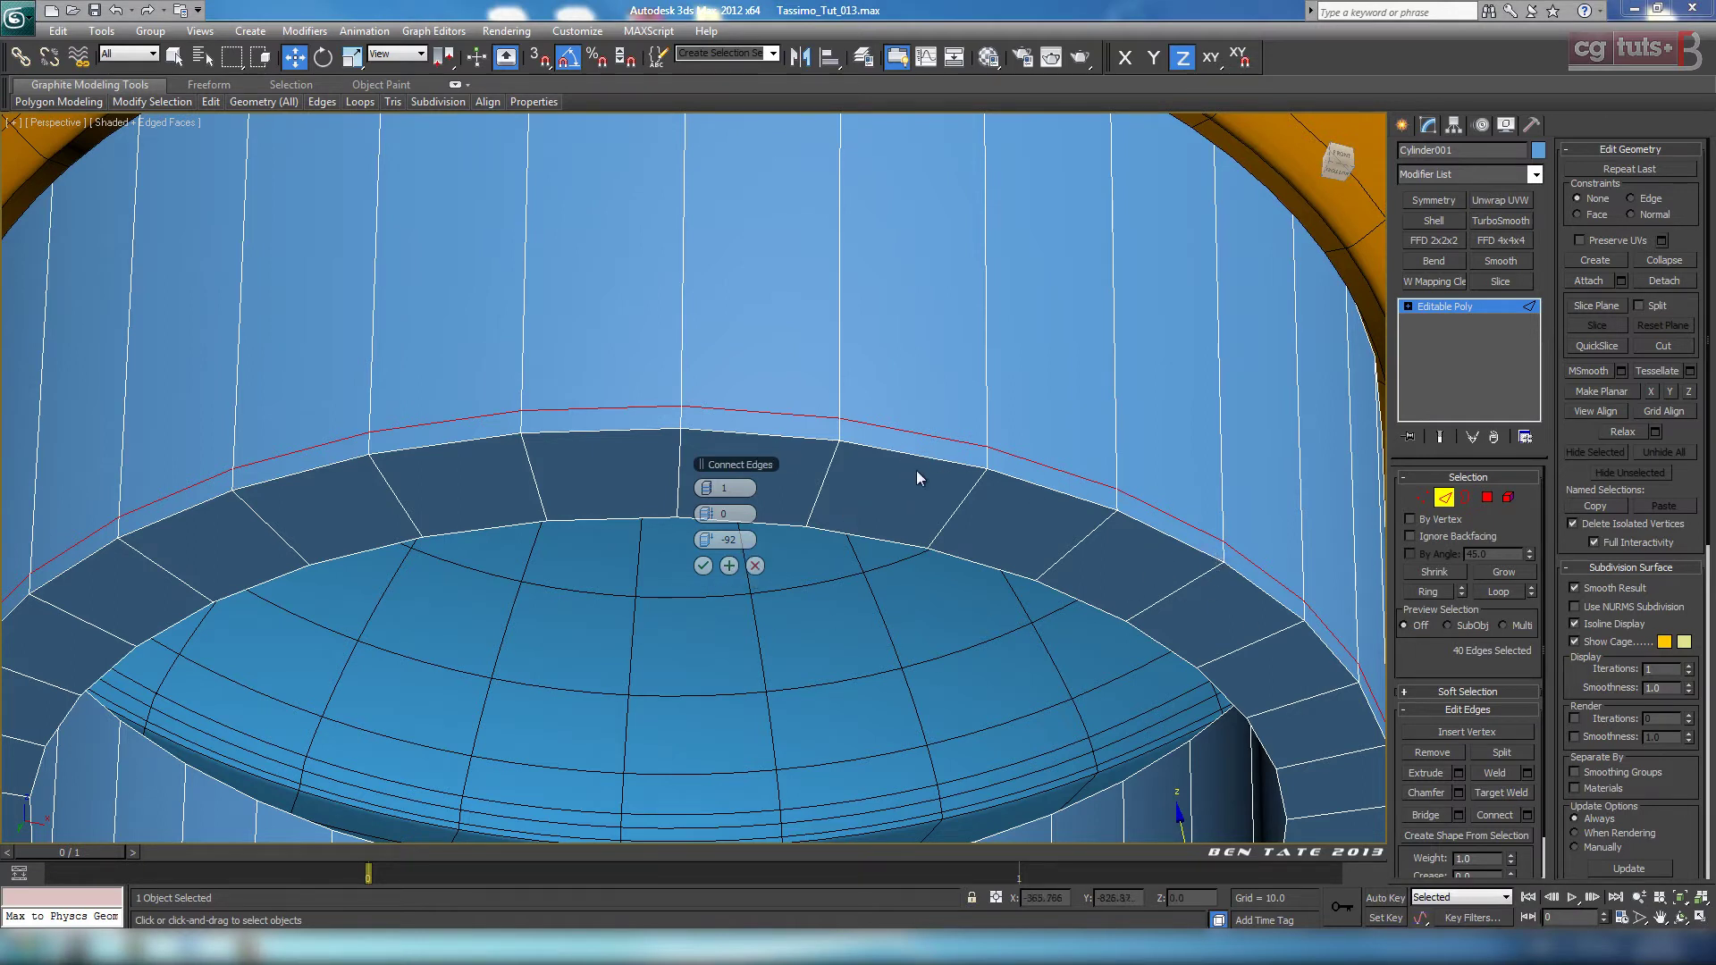
left_click(703, 566)
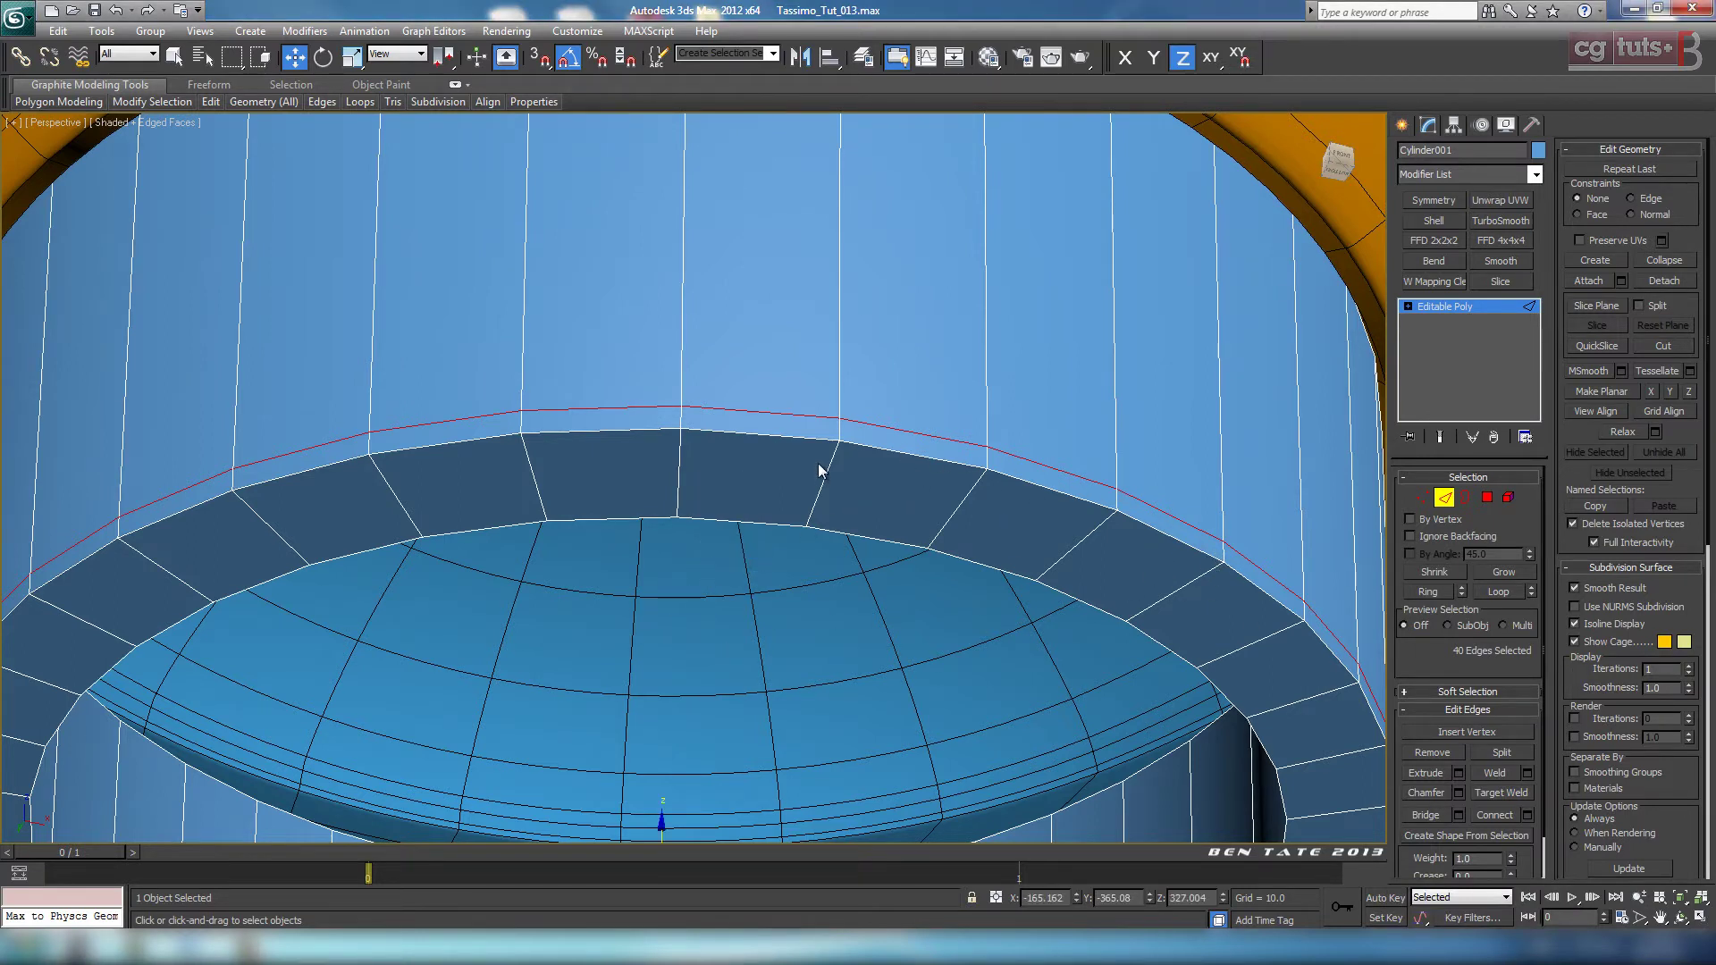
Step: Connect the ring of bottom rim edges with one segment, slid to -60, to place a support loop near the outer edge
left_click(1427, 592)
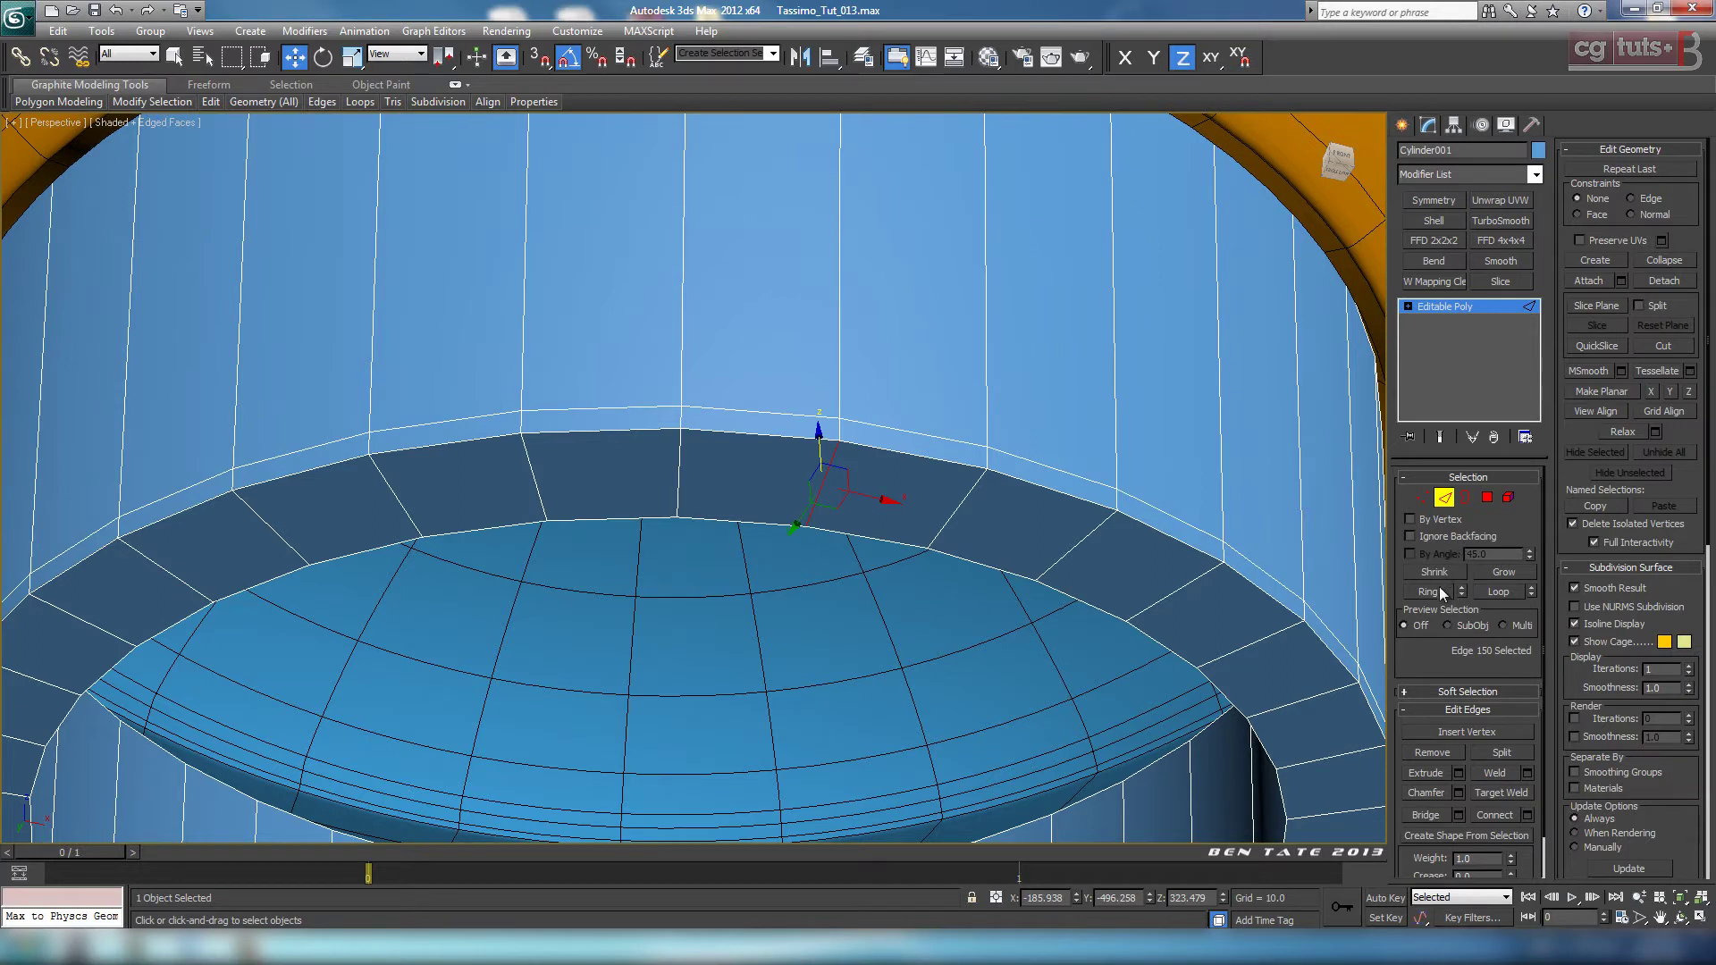
left_click(1528, 815)
left_click_drag(712, 539, 803, 537)
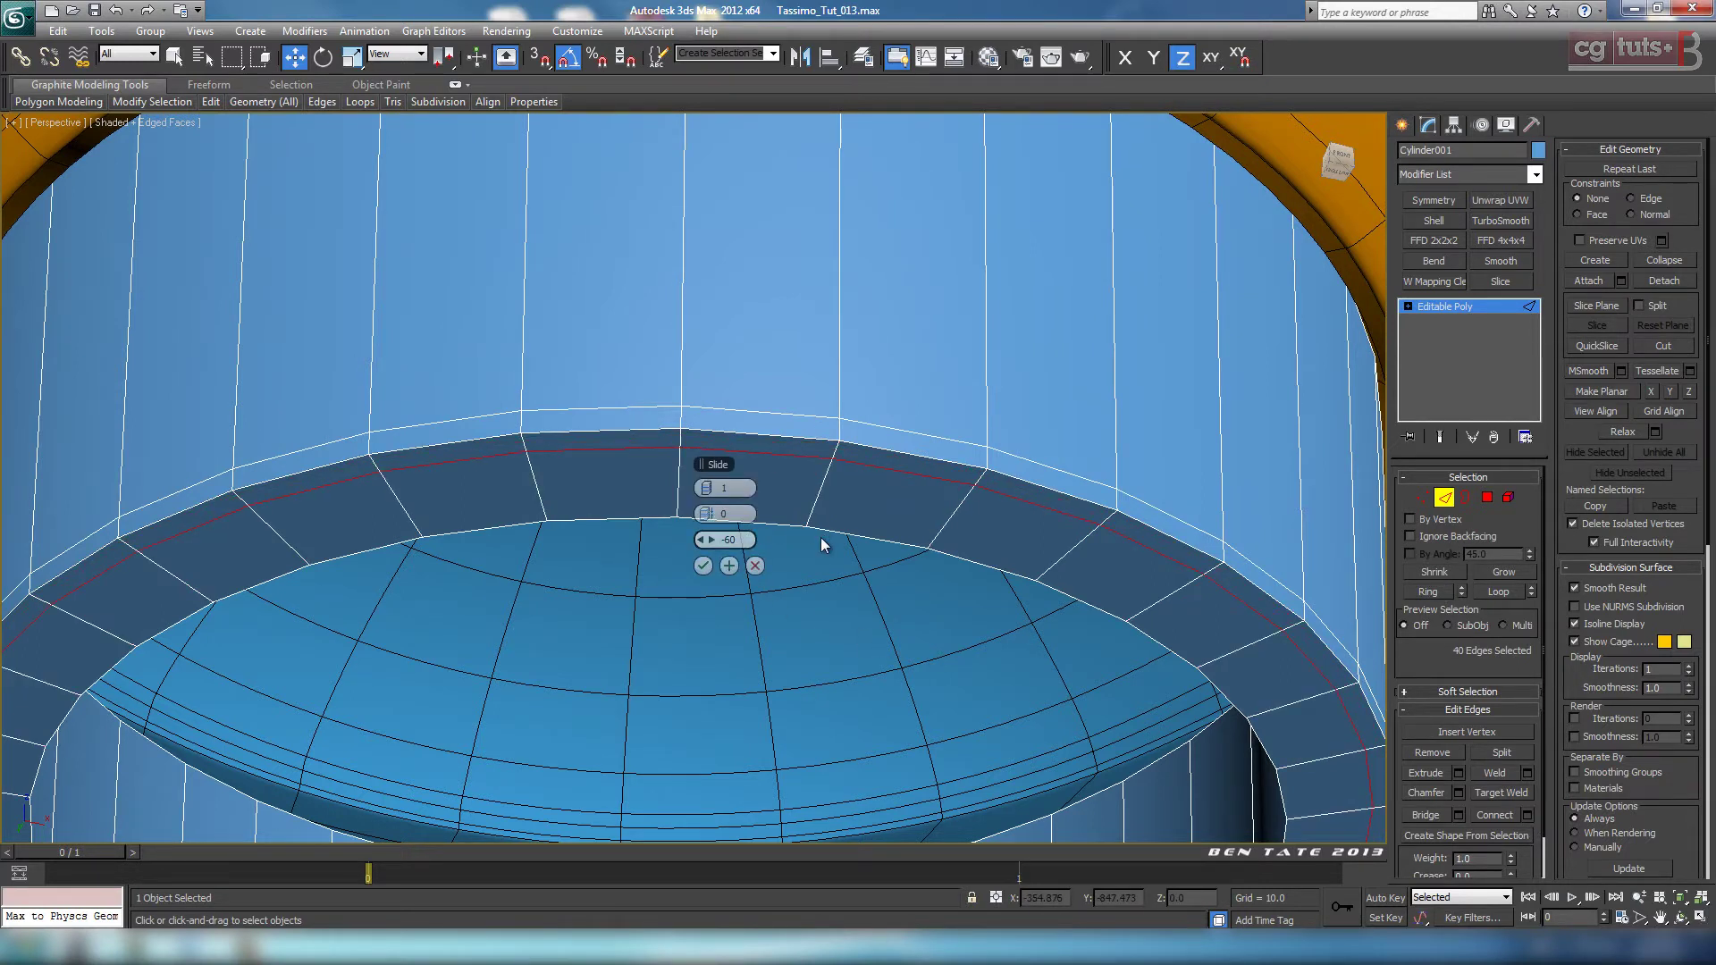
left_click(703, 565)
scroll(798, 600, "down", 5)
scroll(797, 600, "down", 4)
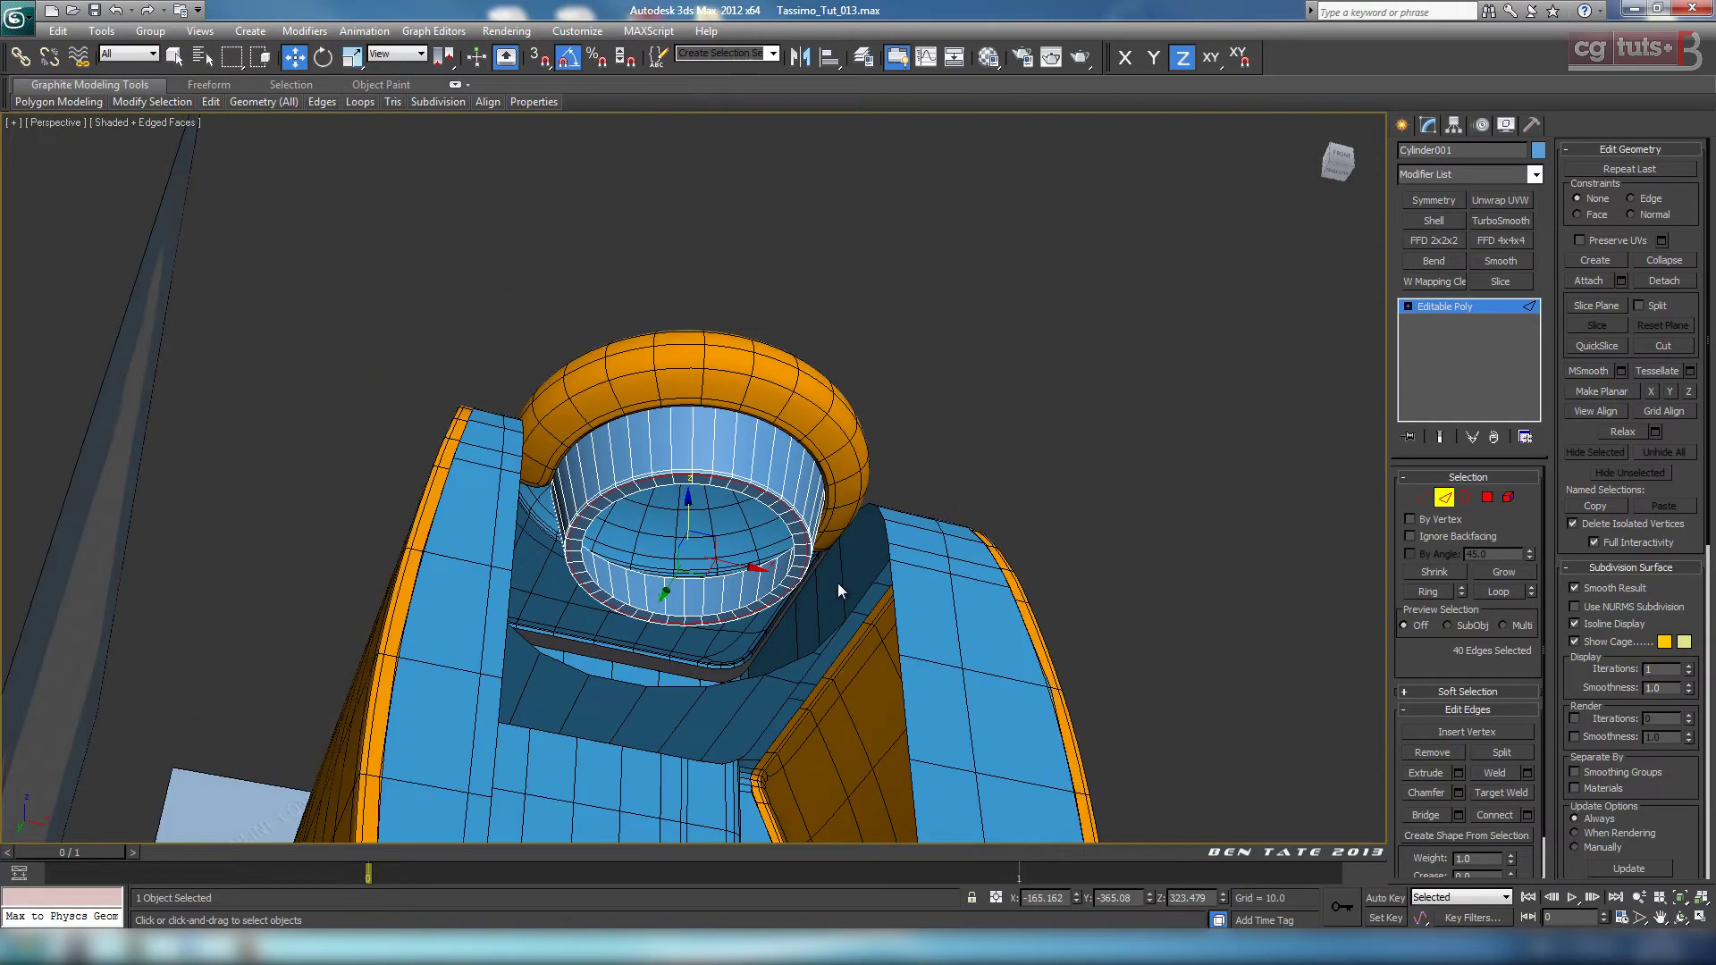
mouse_move(838, 582)
middle_mouse_down("alt")
mouse_move(872, 560)
mouse_move(845, 533)
mouse_move(827, 591)
middle_mouse_up("alt")
scroll(828, 595, "up", 8)
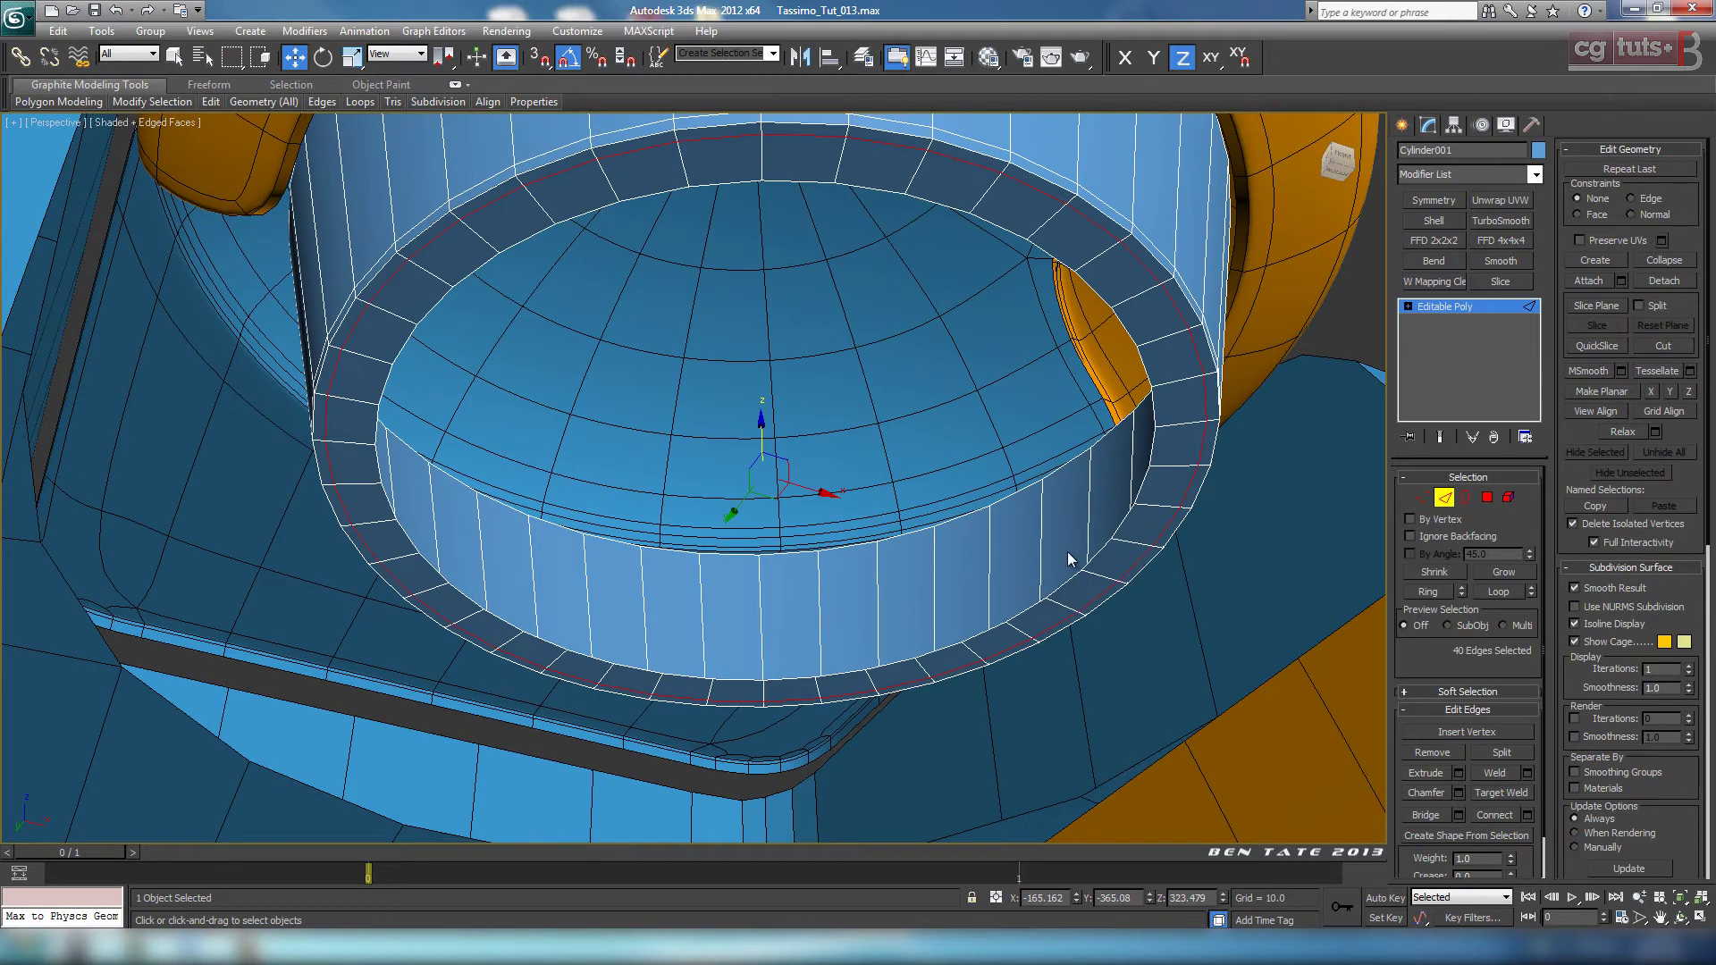
Step: Extrude the rim's inner border upward about 11.6 units along Z to form an inner wall
key("3")
left_click(1068, 580)
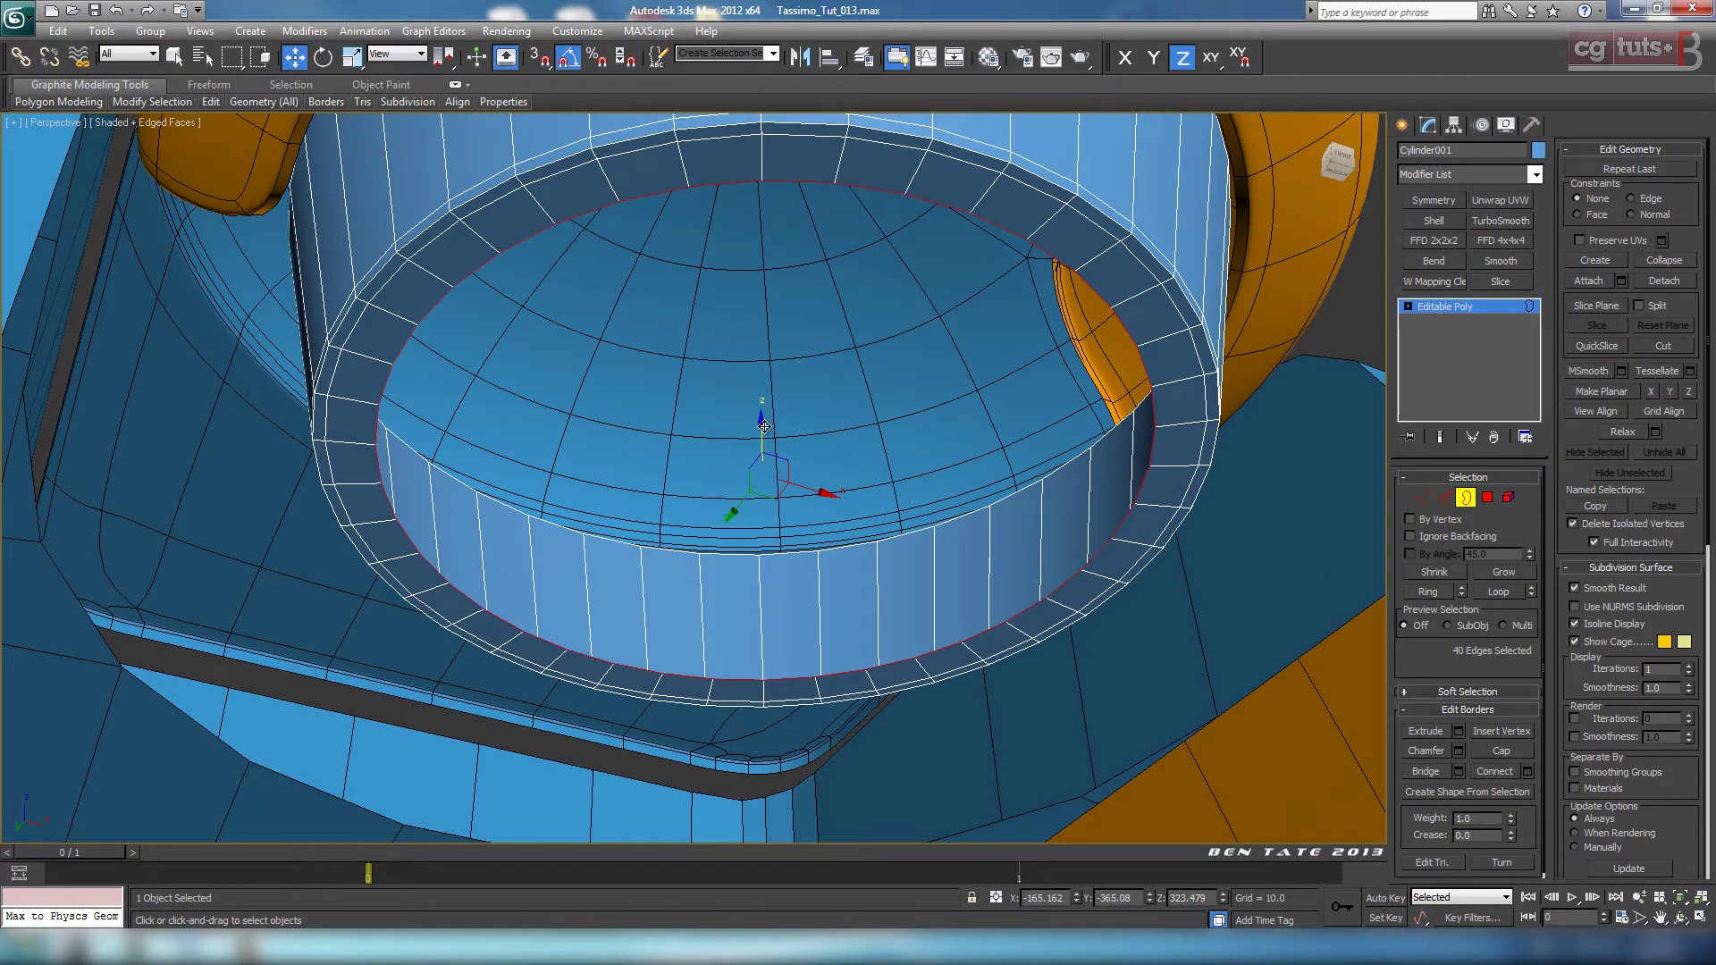
left_click_drag(764, 423, 763, 399)
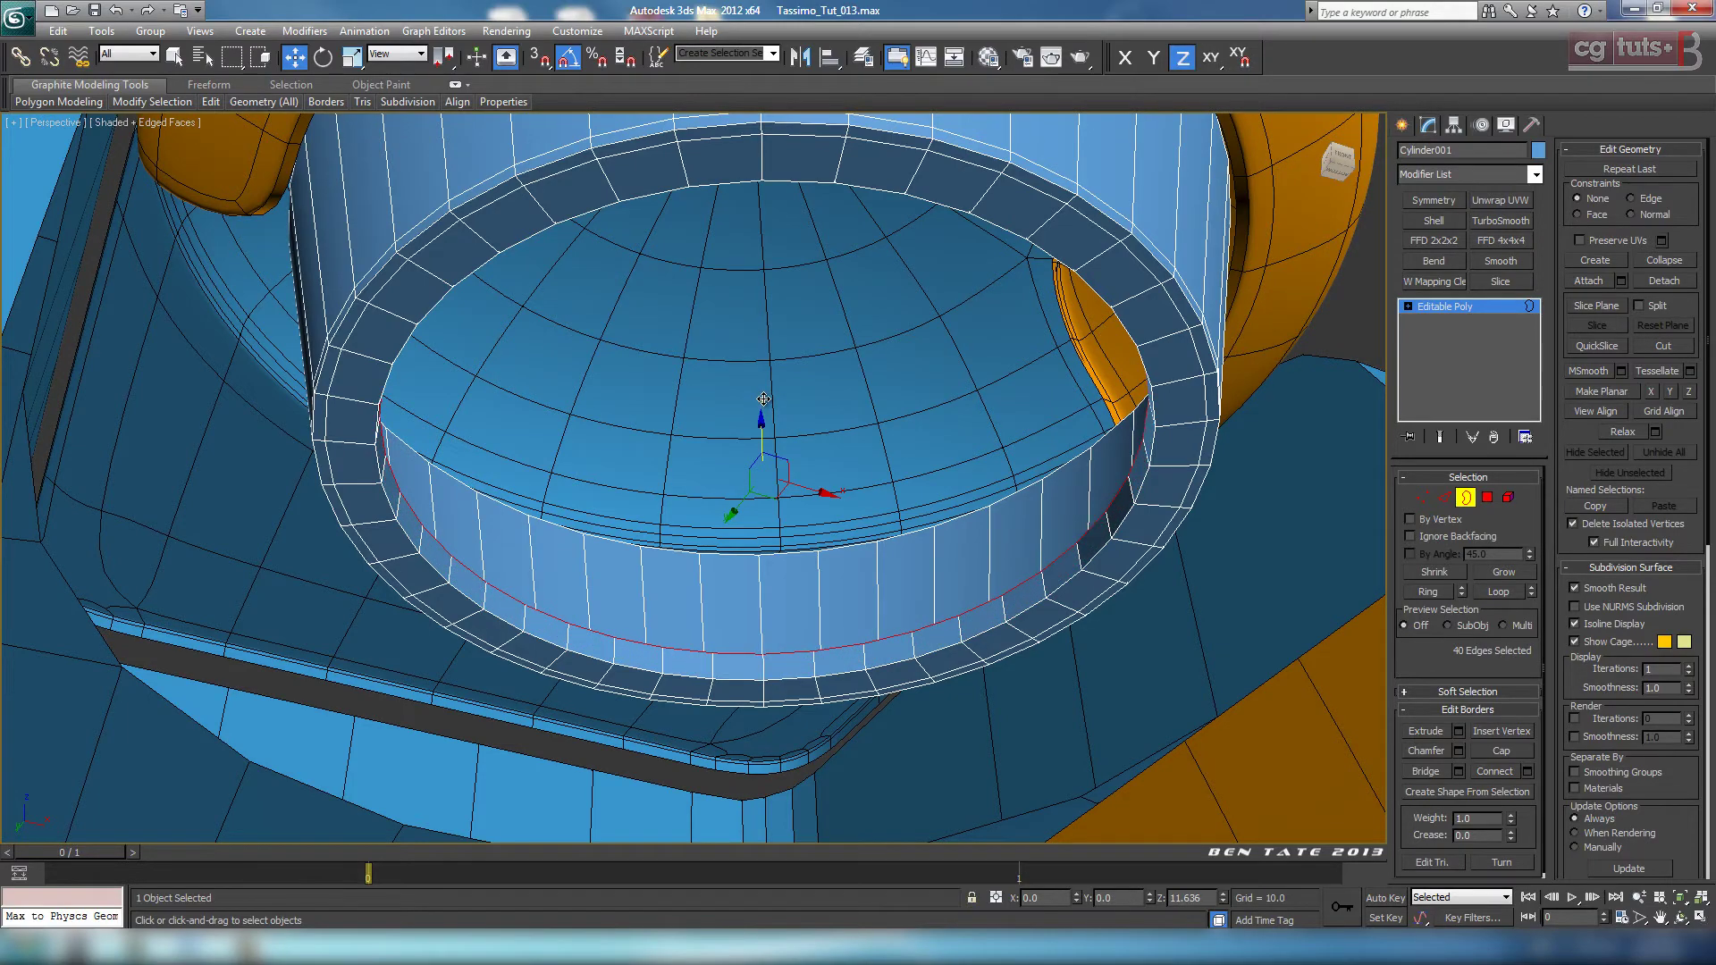
scroll(893, 549, "up", 5)
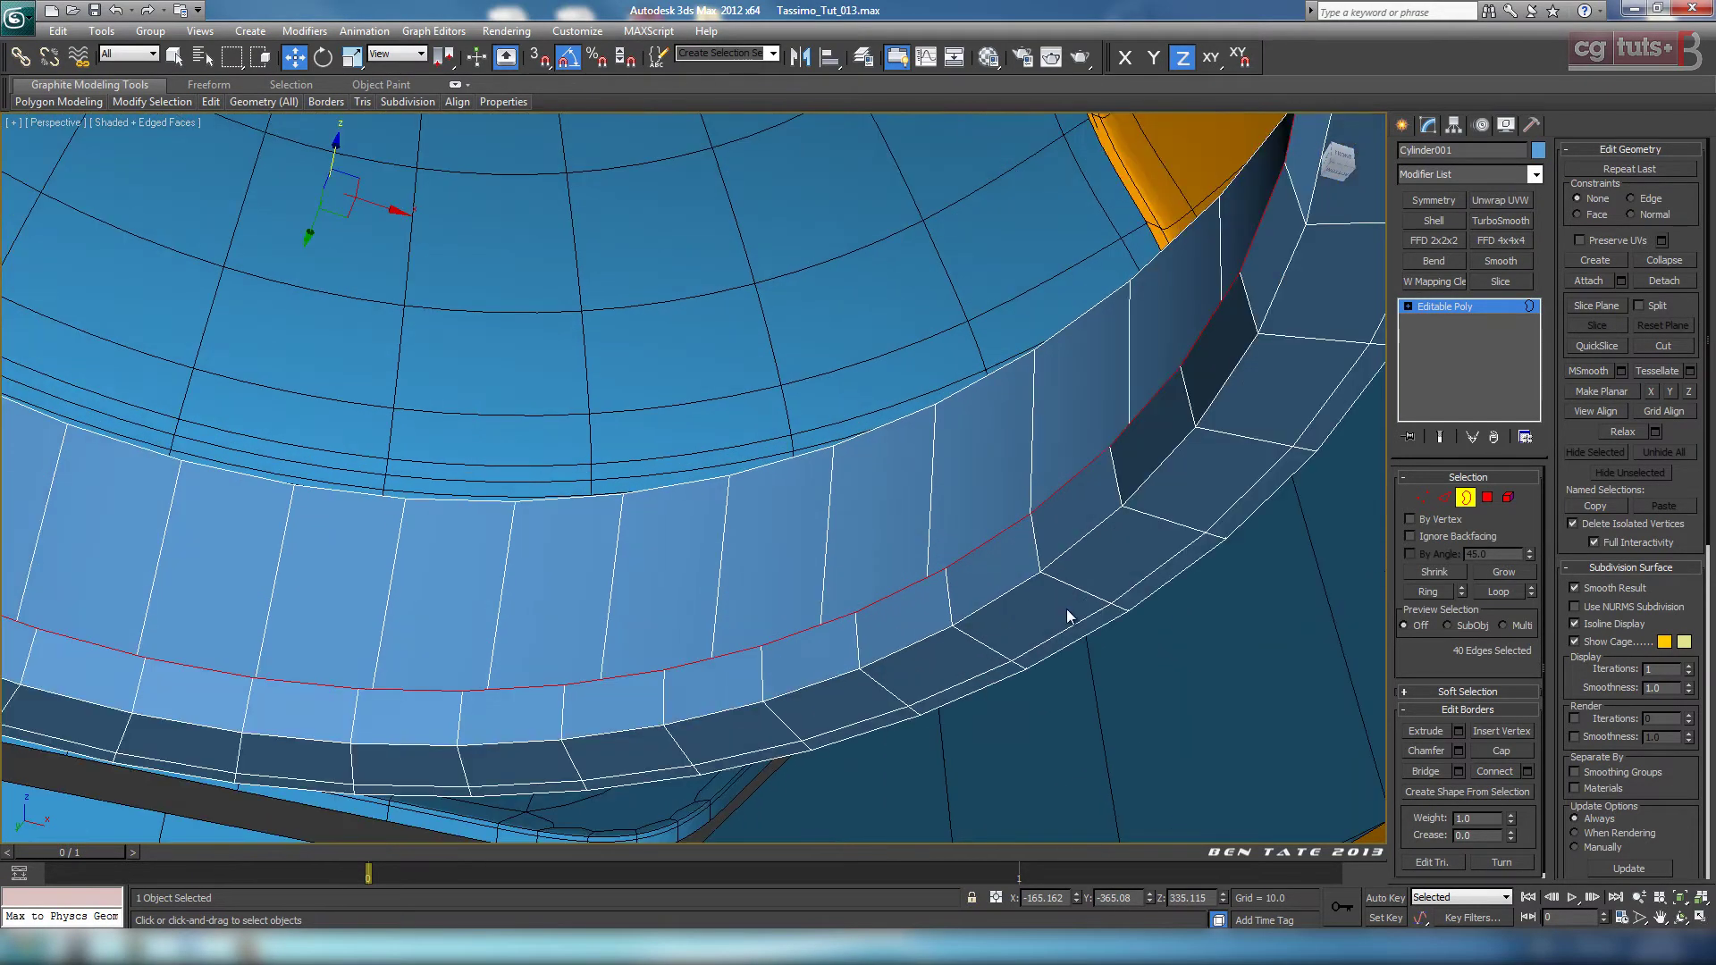
middle_click_drag(1067, 609, 1007, 607)
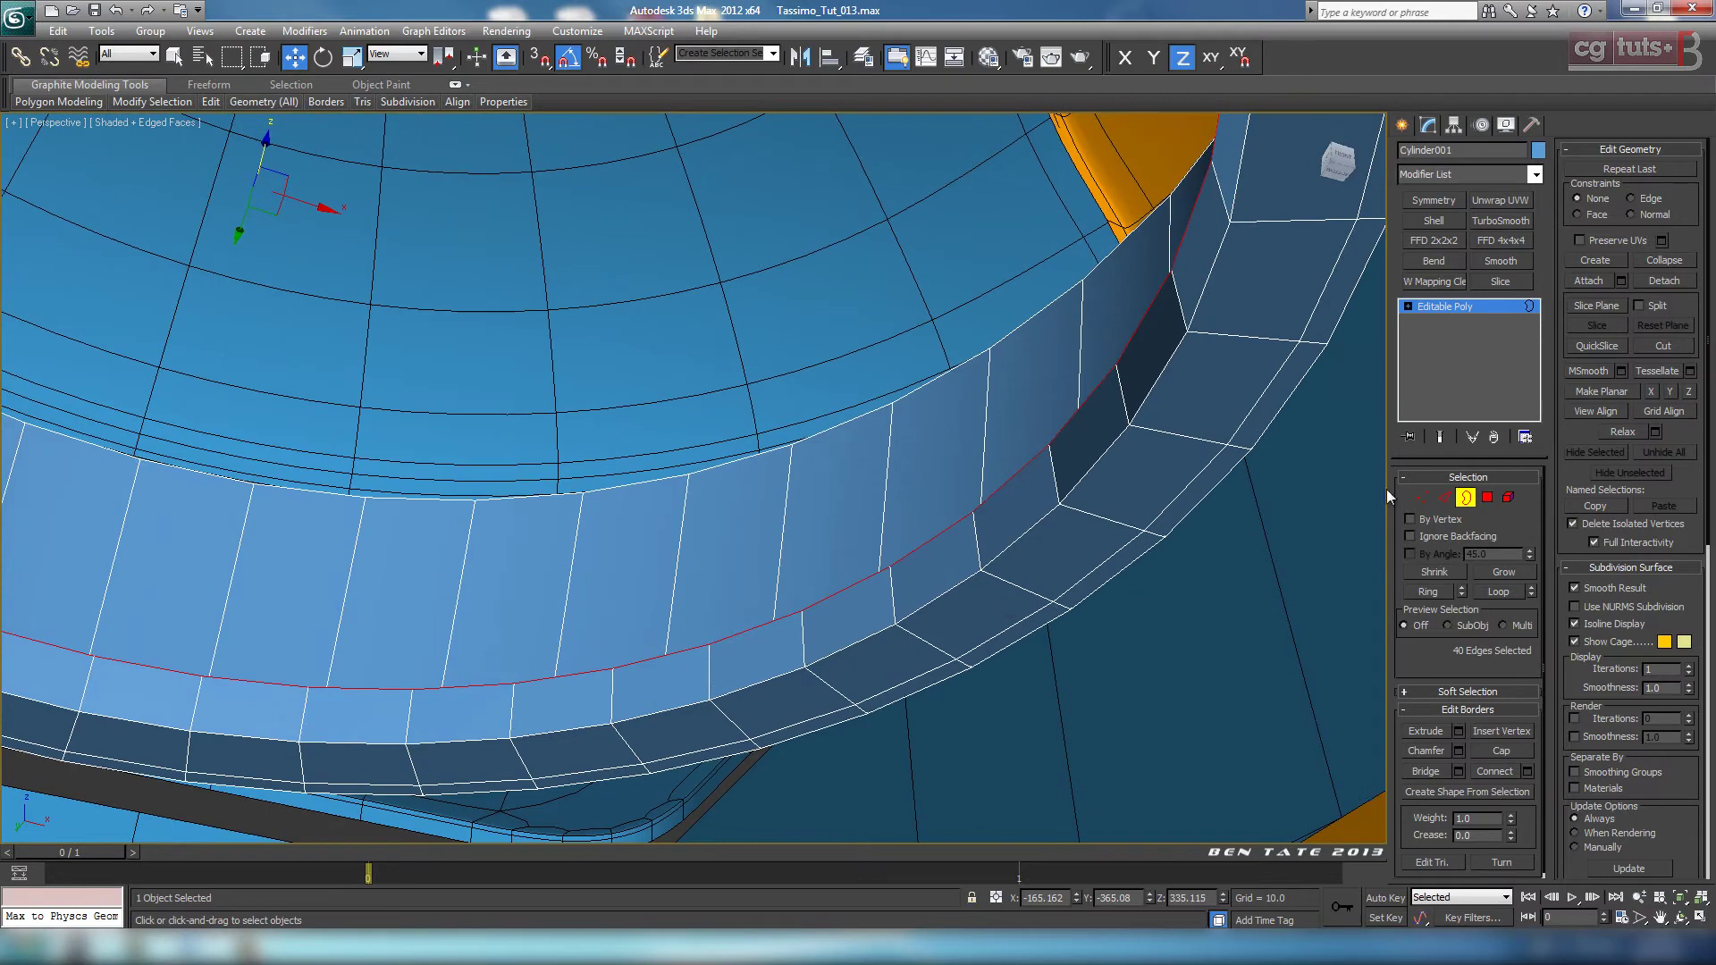
Step: Connect the ring of vertical inner wall edges with one segment to add a support loop close to the bottom rim
left_click(1445, 499)
left_click(1432, 591)
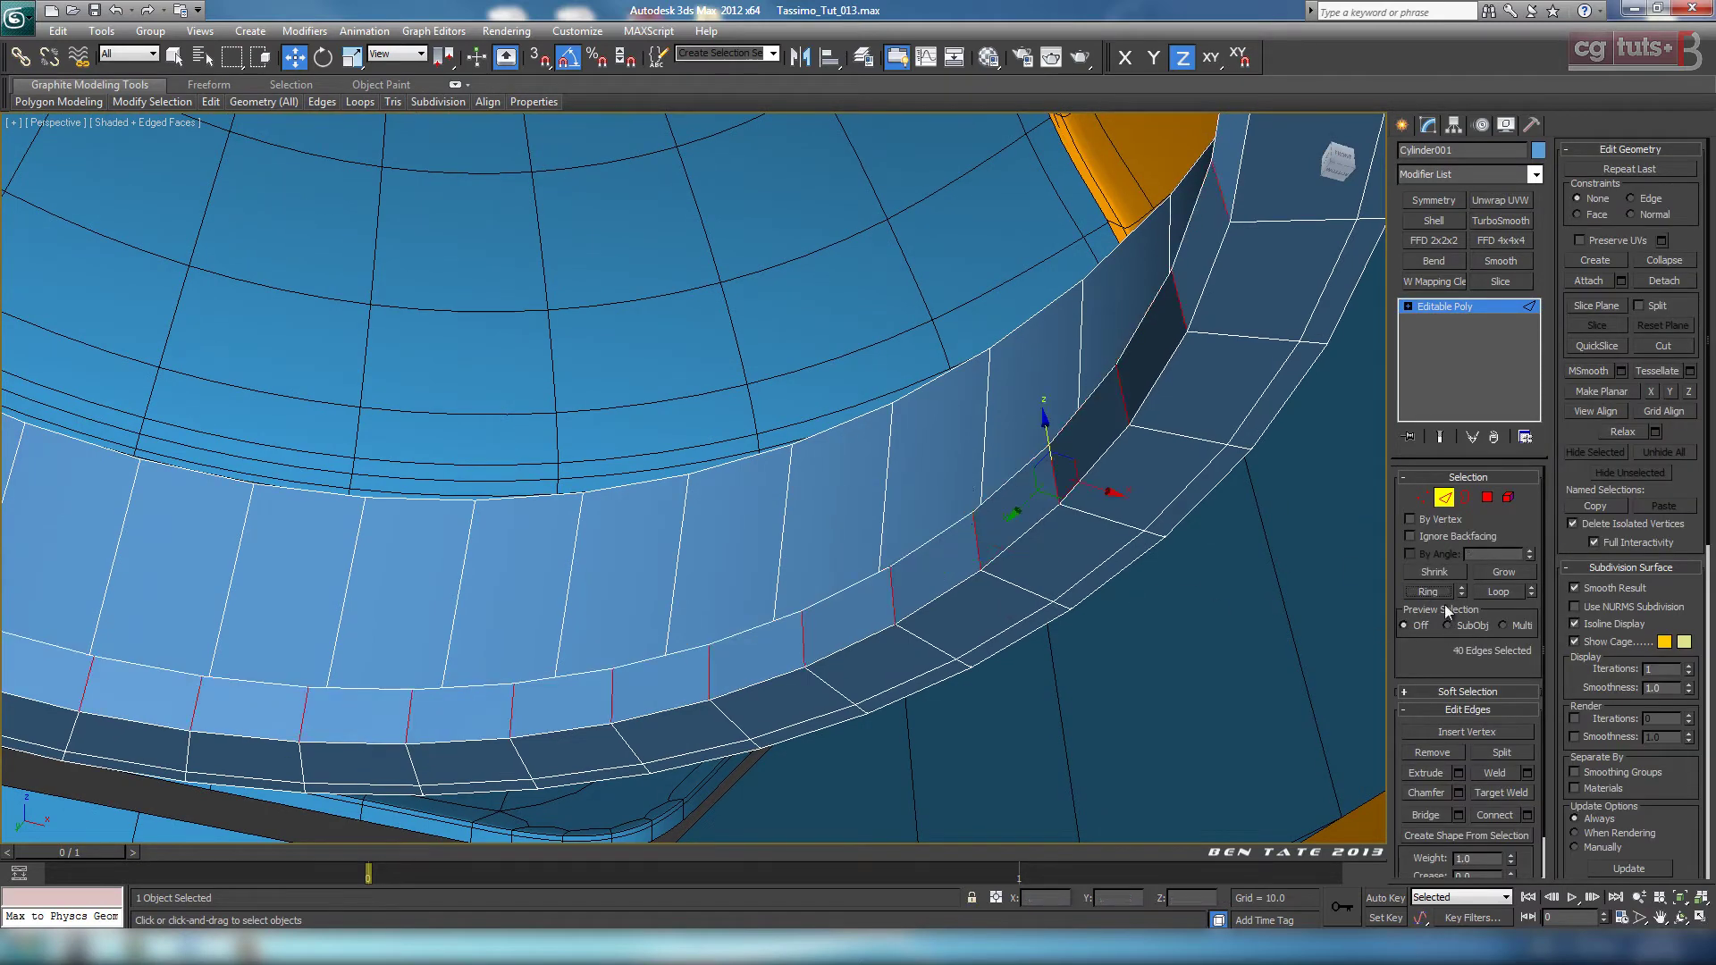
left_click(1526, 813)
left_click(702, 566)
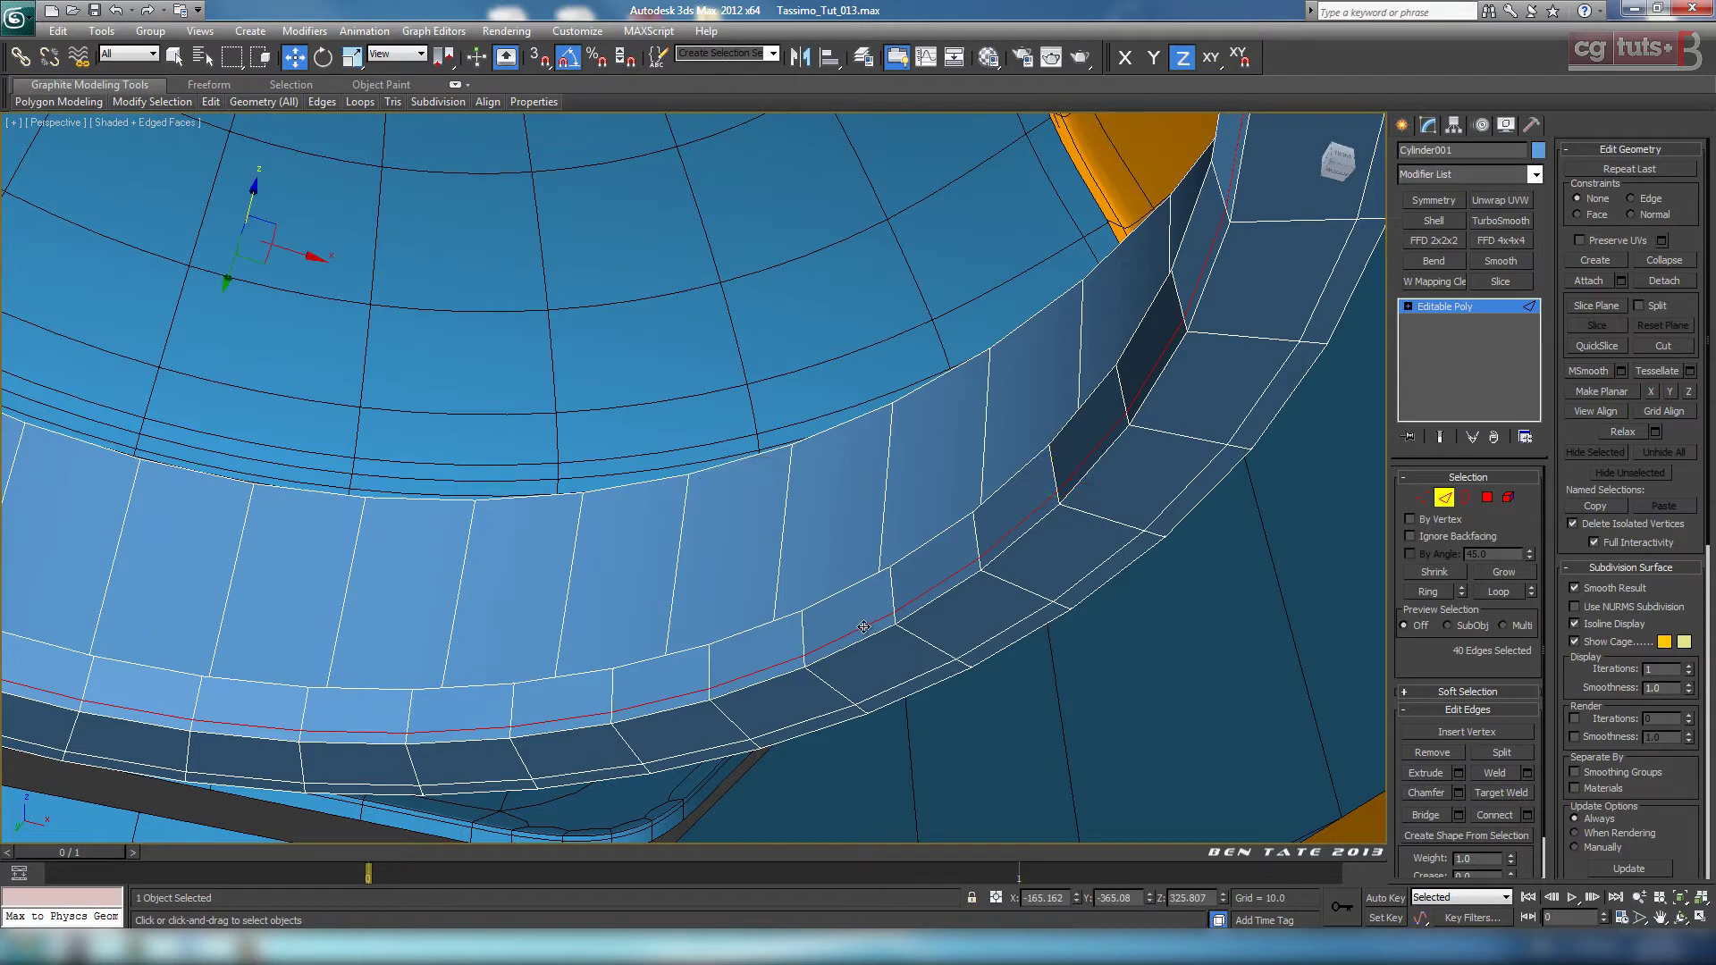
Step: Connect the ring of wide bottom rim edges with one segment, slid to 73, to add a support loop near the inner edge
left_click(999, 586)
left_click(1427, 591)
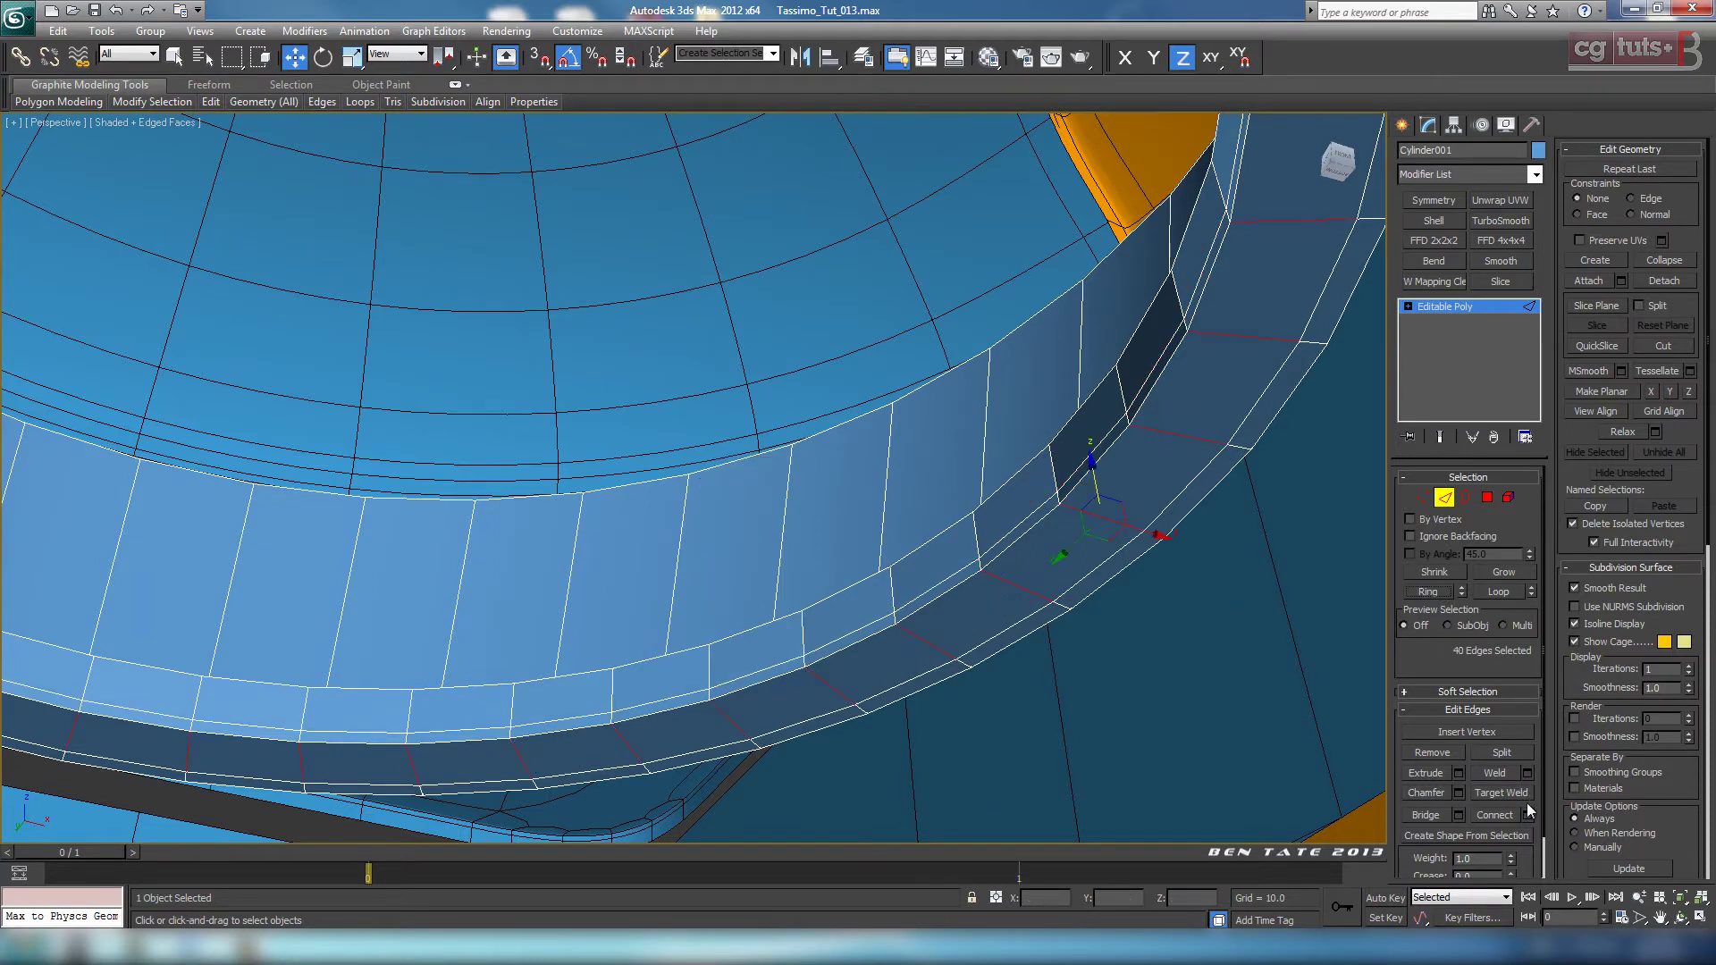
left_click(1526, 814)
left_click_drag(719, 539, 965, 574)
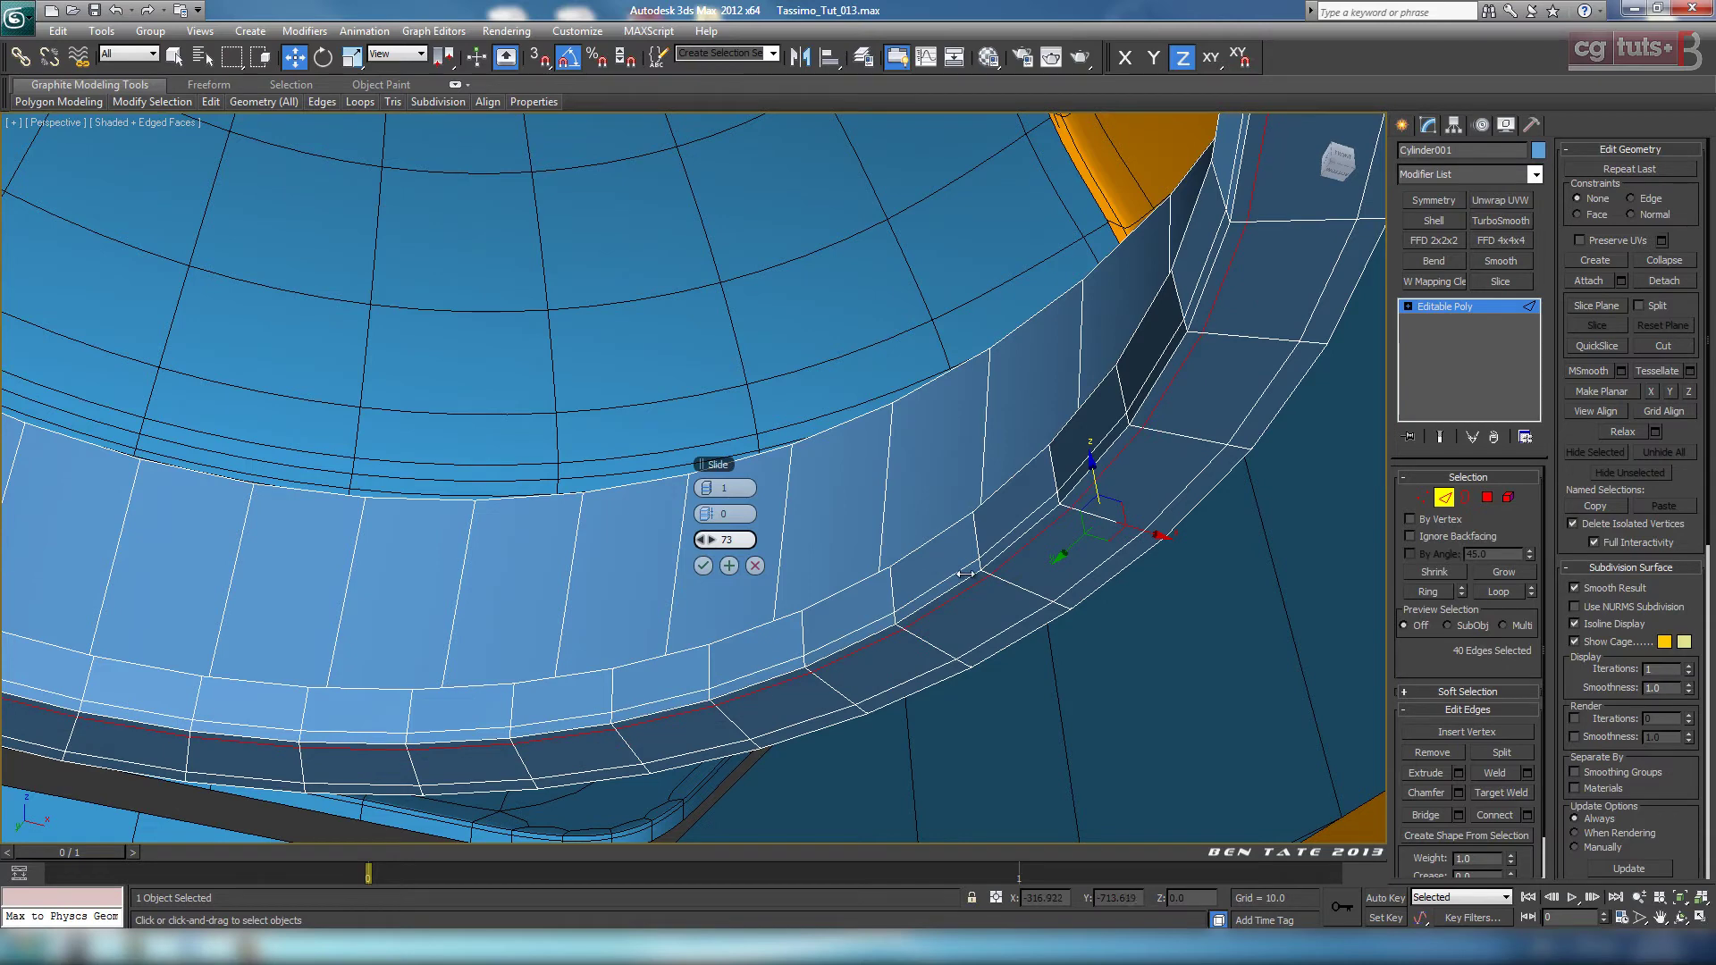
left_click(702, 564)
Step: Apply TurboSmooth to the cylinder with 2 iterations and Isoline Display, and hide the edges in the perspective view
left_click(1444, 497)
left_click(1501, 221)
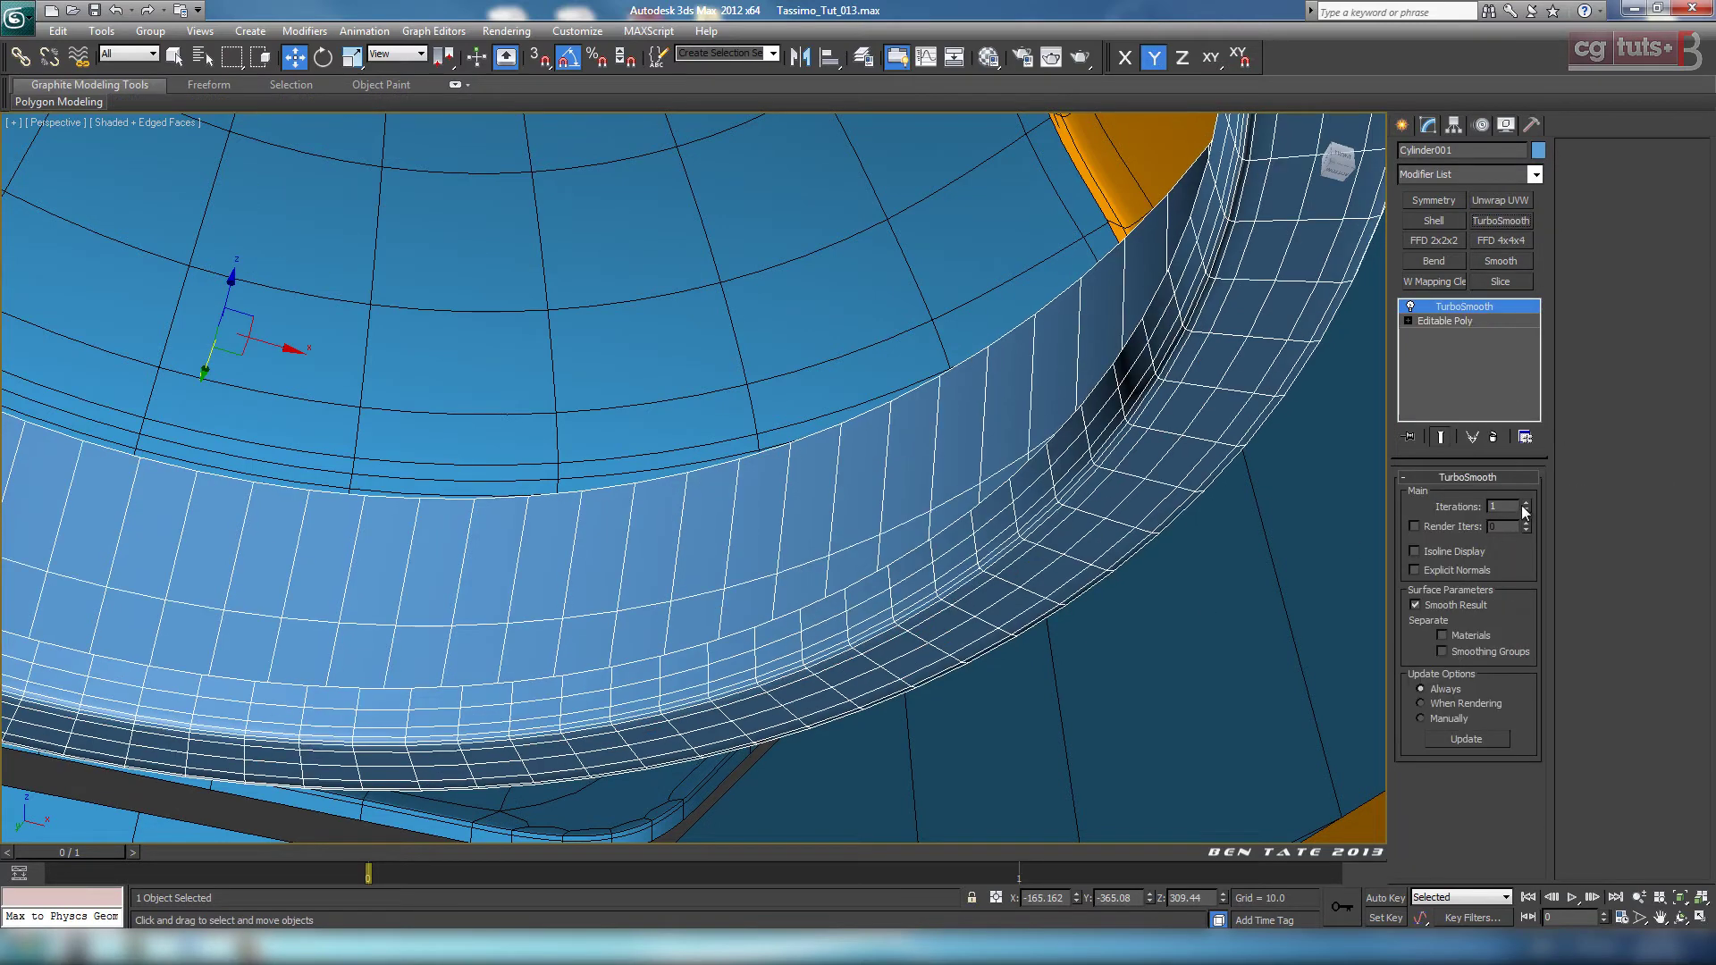
left_click(1526, 503)
left_click(1438, 551)
key("F4")
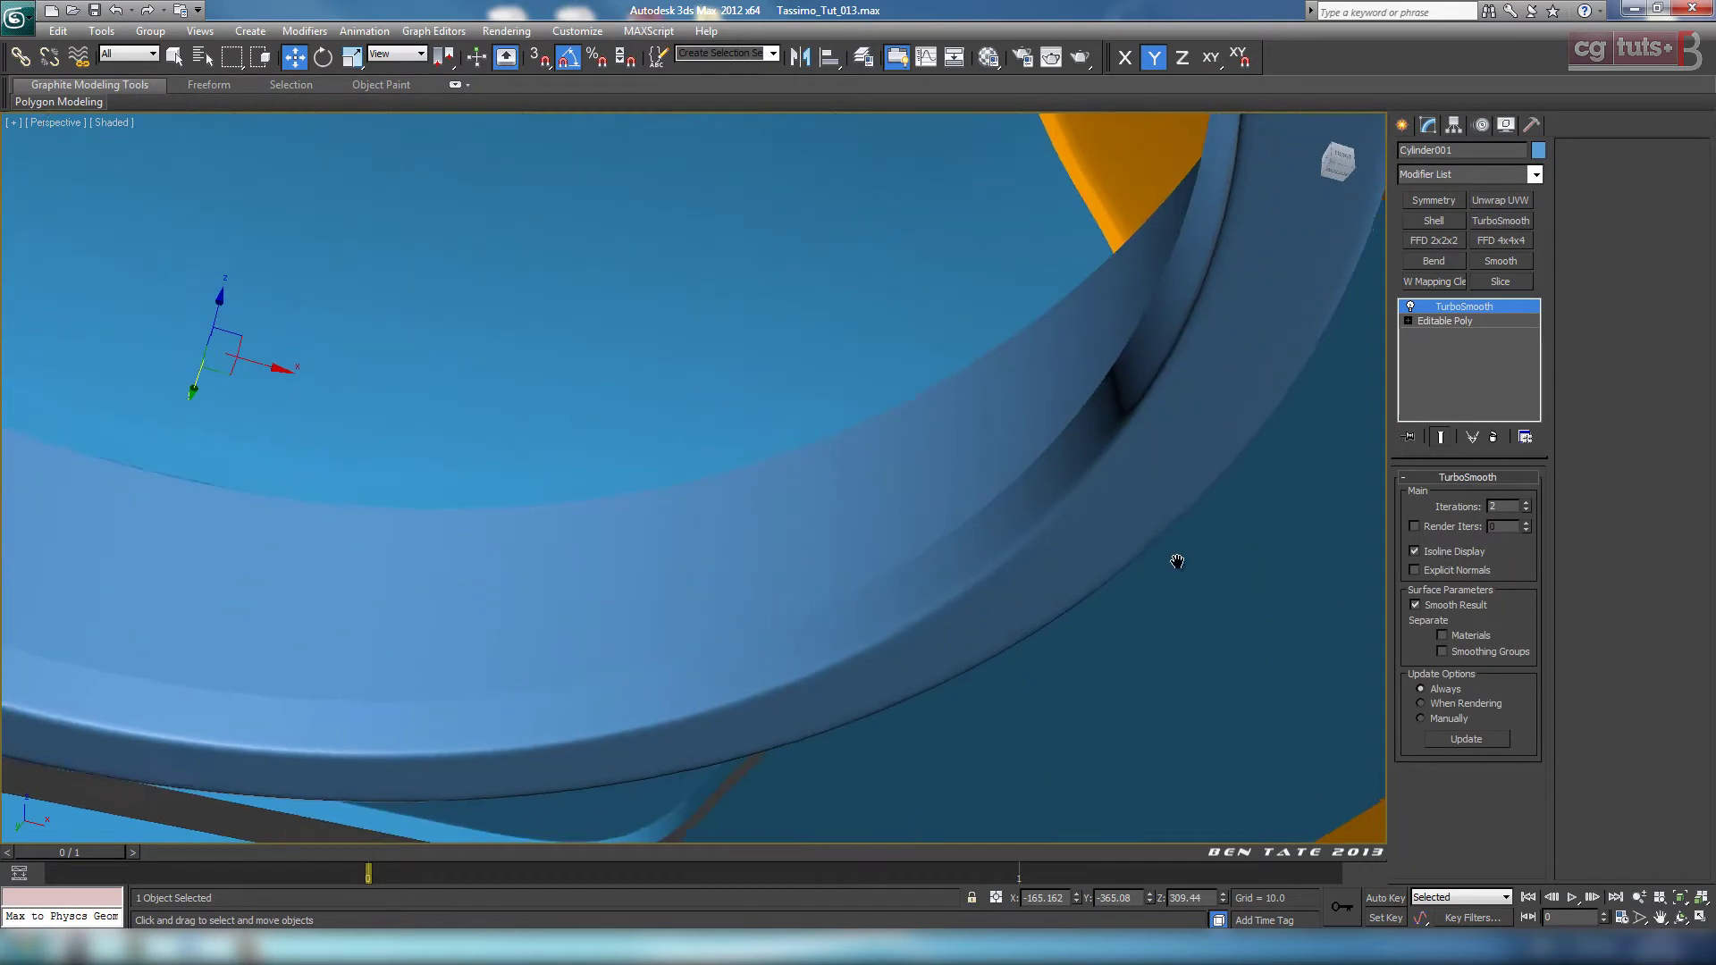
Step: Compare the smoothed cylinder's underside with reference photo 026
key("z")
middle_click_drag(1097, 546, 921, 501, "alt")
left_click(207, 939)
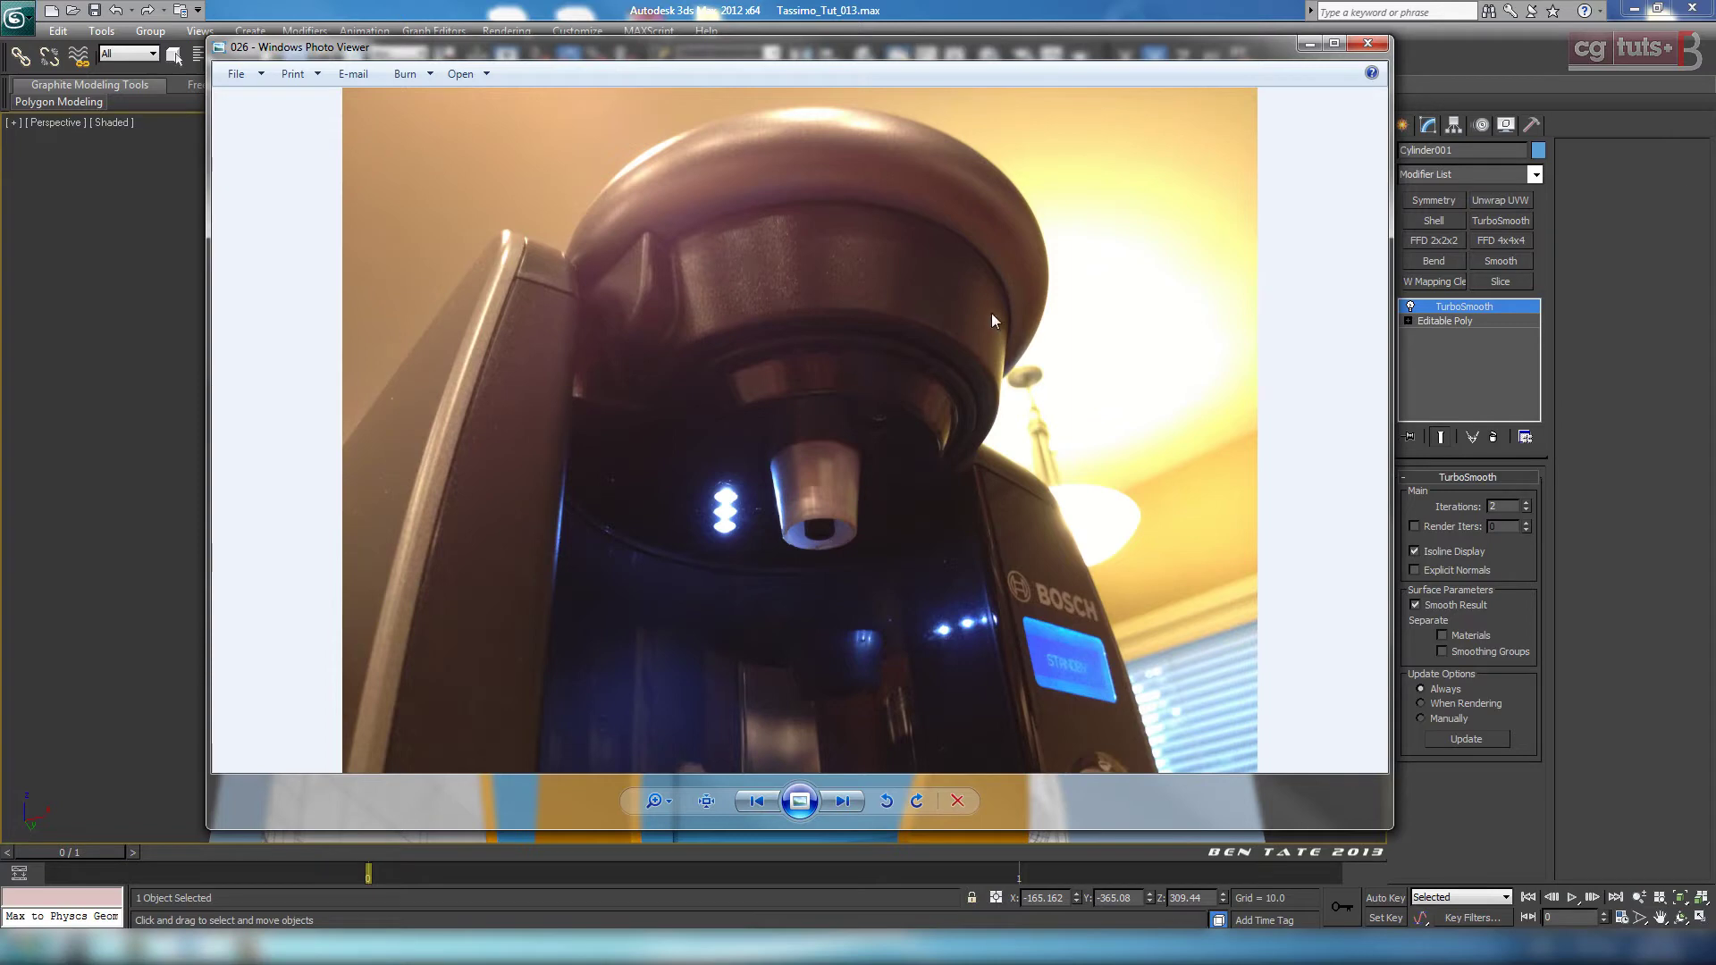
left_click(1309, 44)
Step: Examine the parts below the tapered cylinder in the side reference image and check the cylinder's outline in the top view
scroll(893, 429, "up", 3)
key("alt+w")
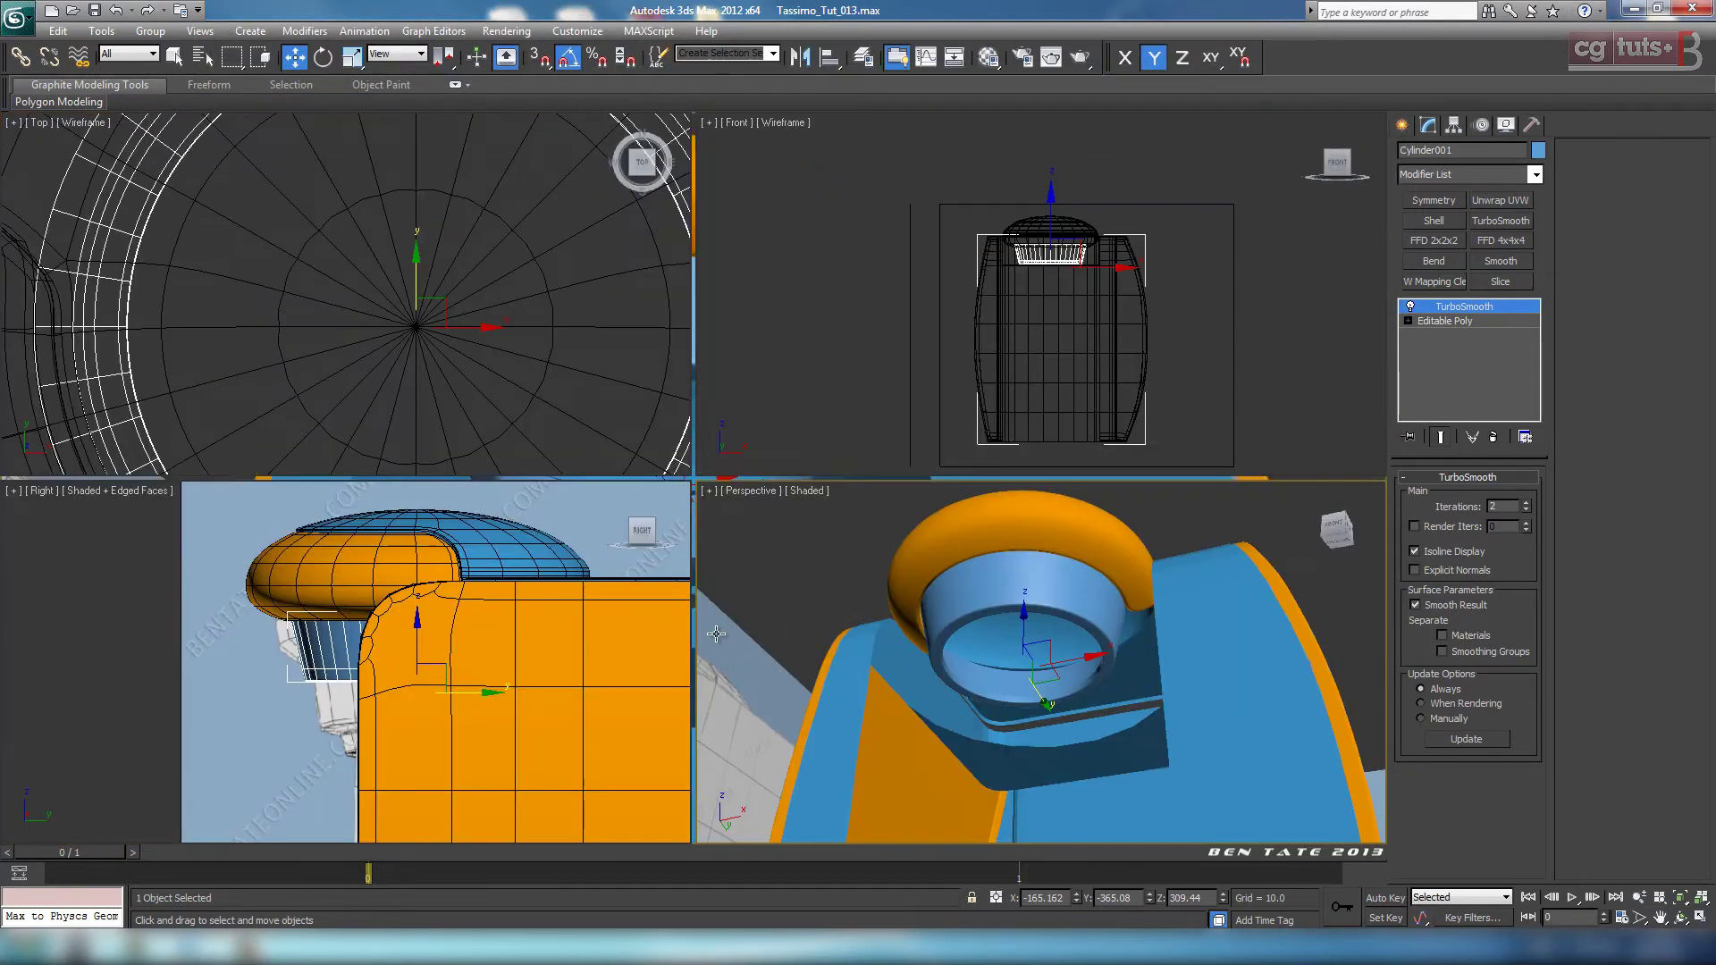
left_click(566, 601)
key("alt+w")
middle_click_drag(877, 594, 908, 616)
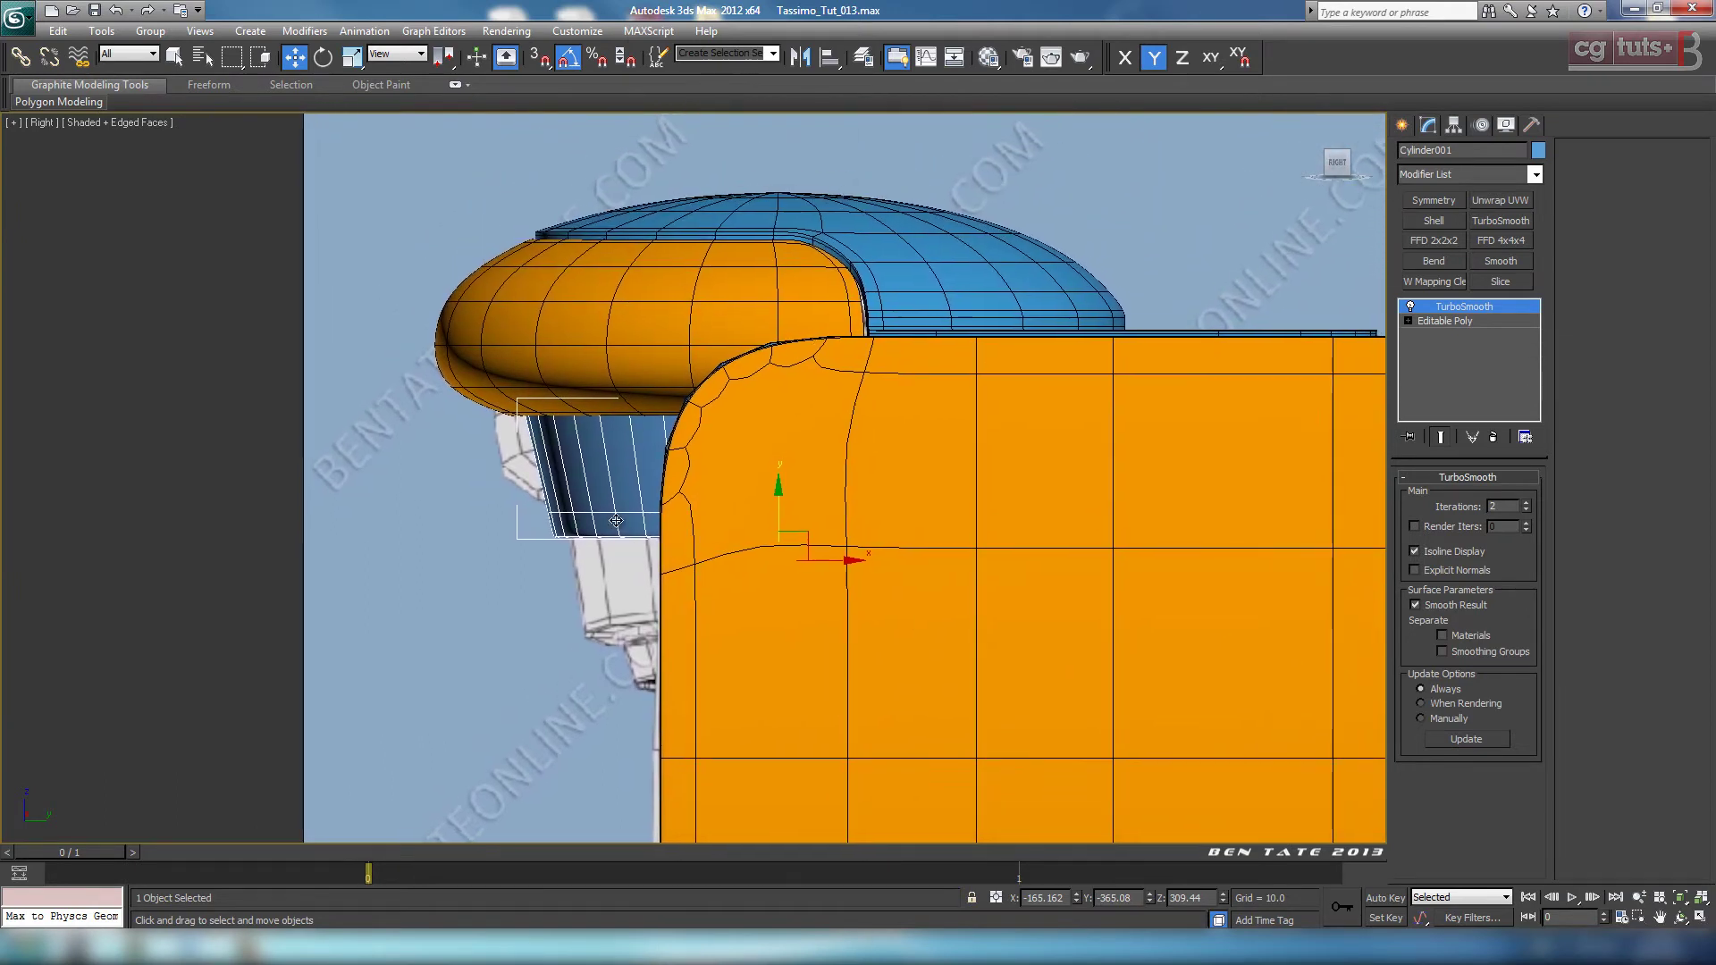
mouse_move(605, 506)
middle_mouse_down()
mouse_move(600, 363)
mouse_move(610, 480)
middle_mouse_up()
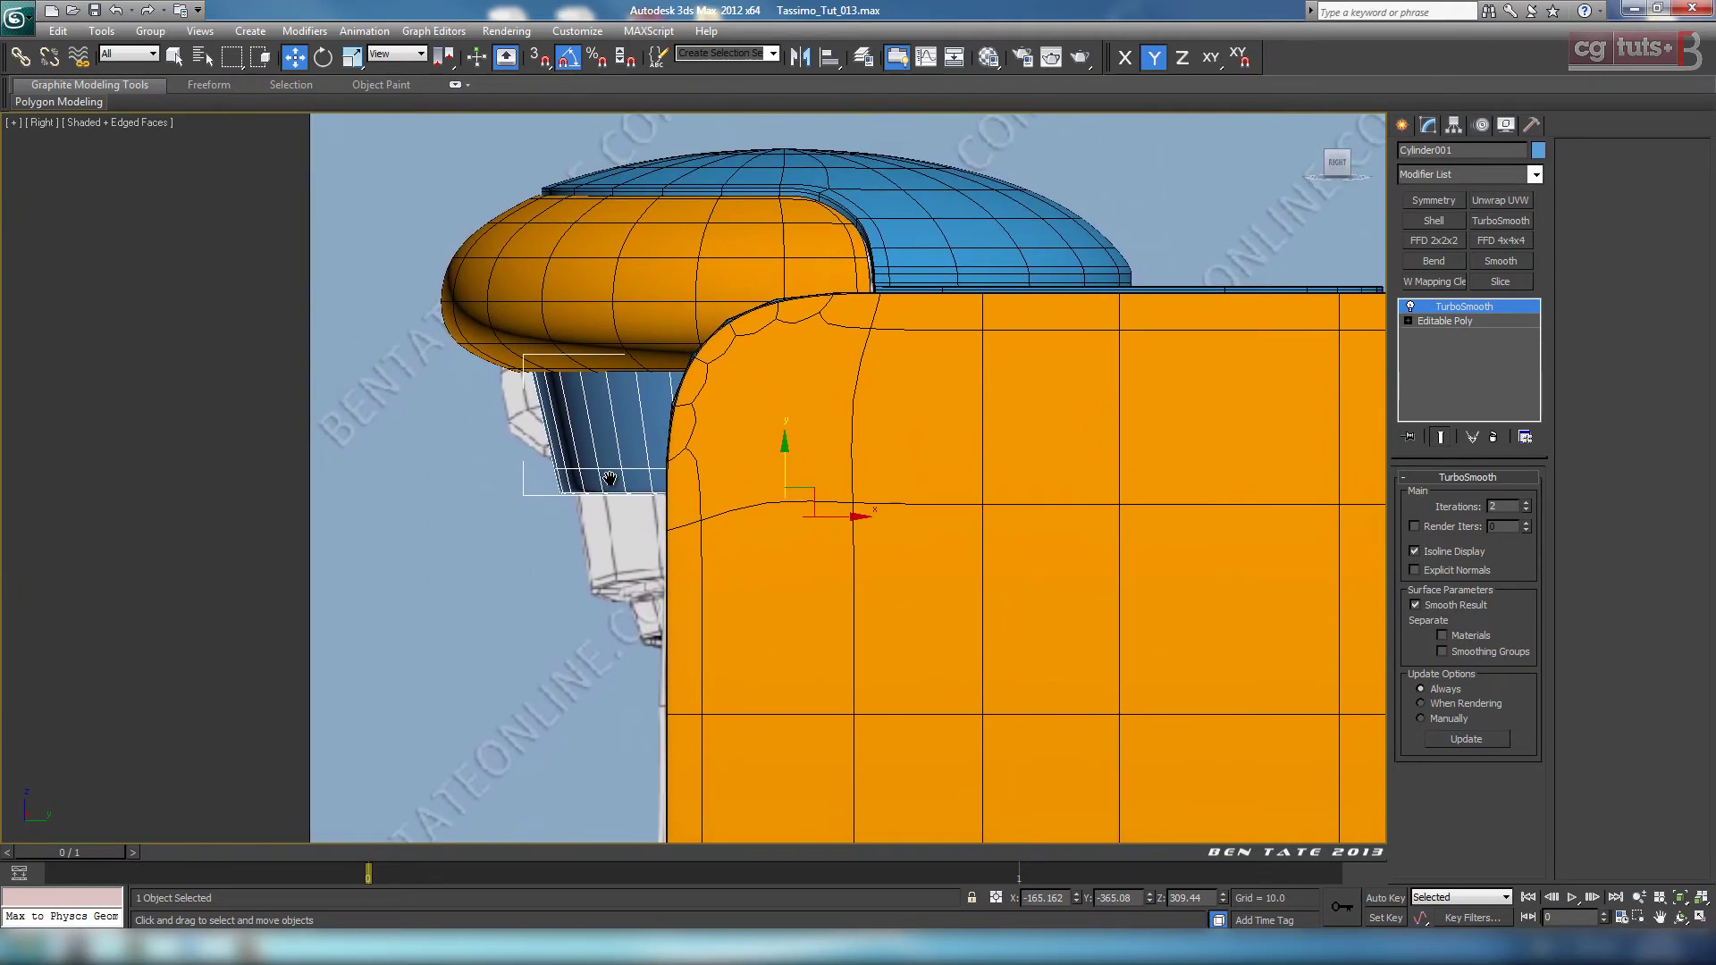
middle_click_drag(922, 614, 931, 635)
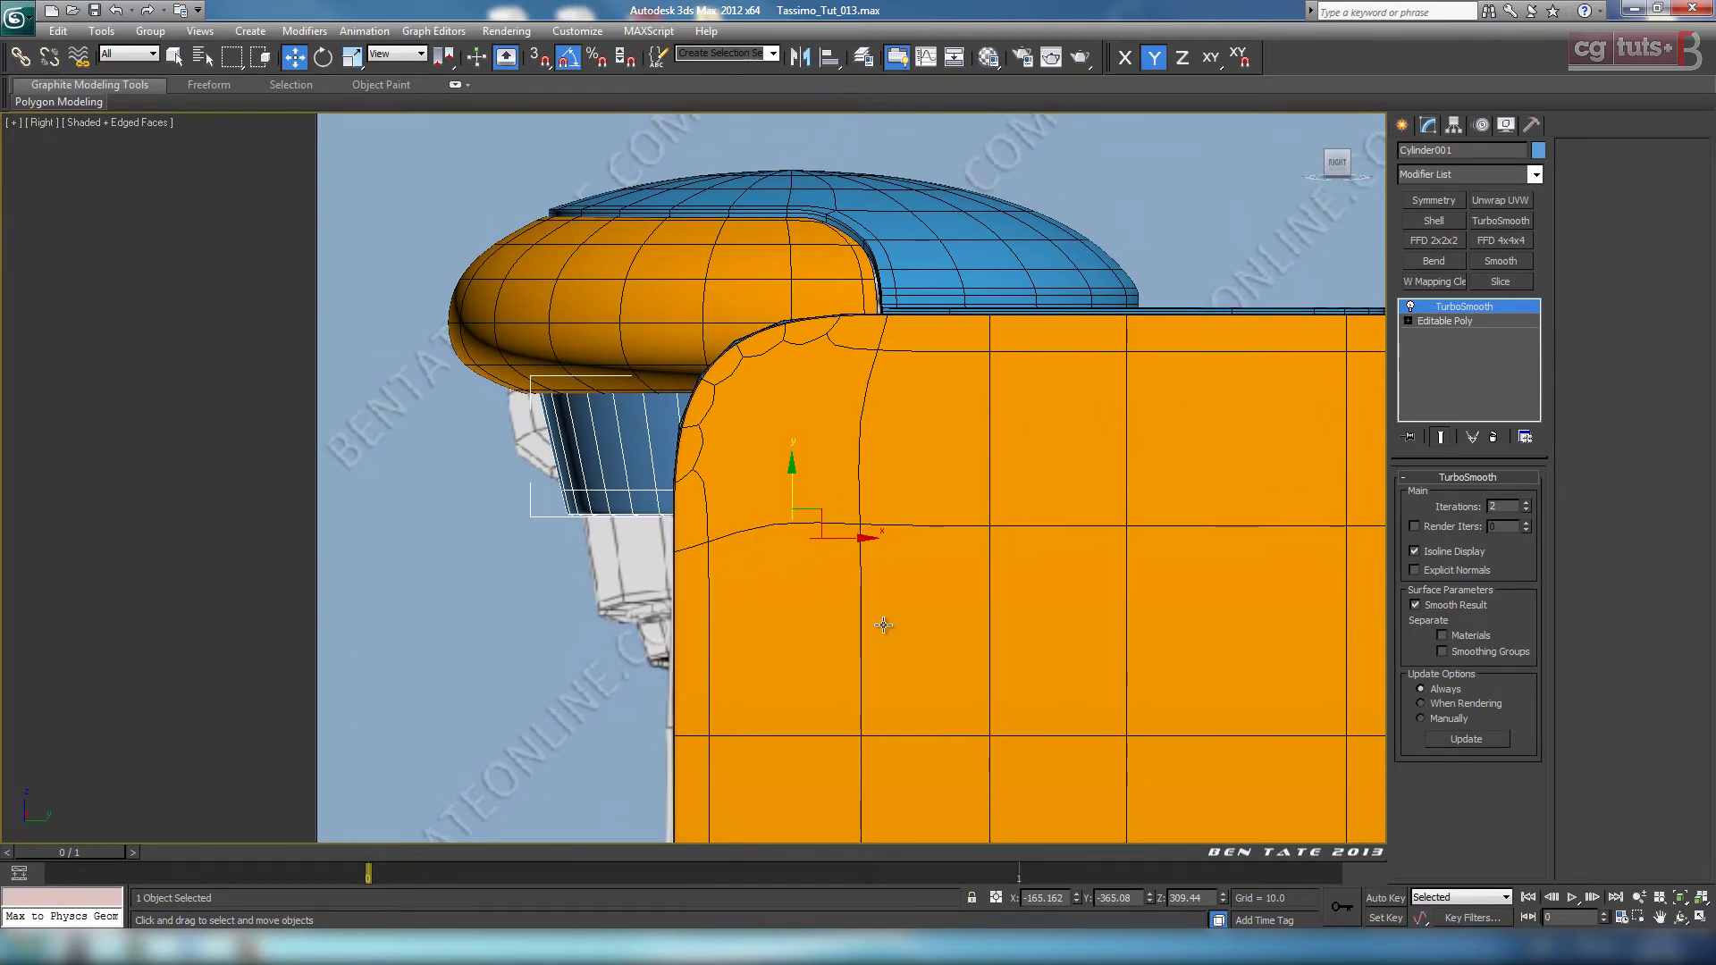
key("alt+w")
right_click(503, 392)
key("alt+w")
scroll(742, 486, "down", 5)
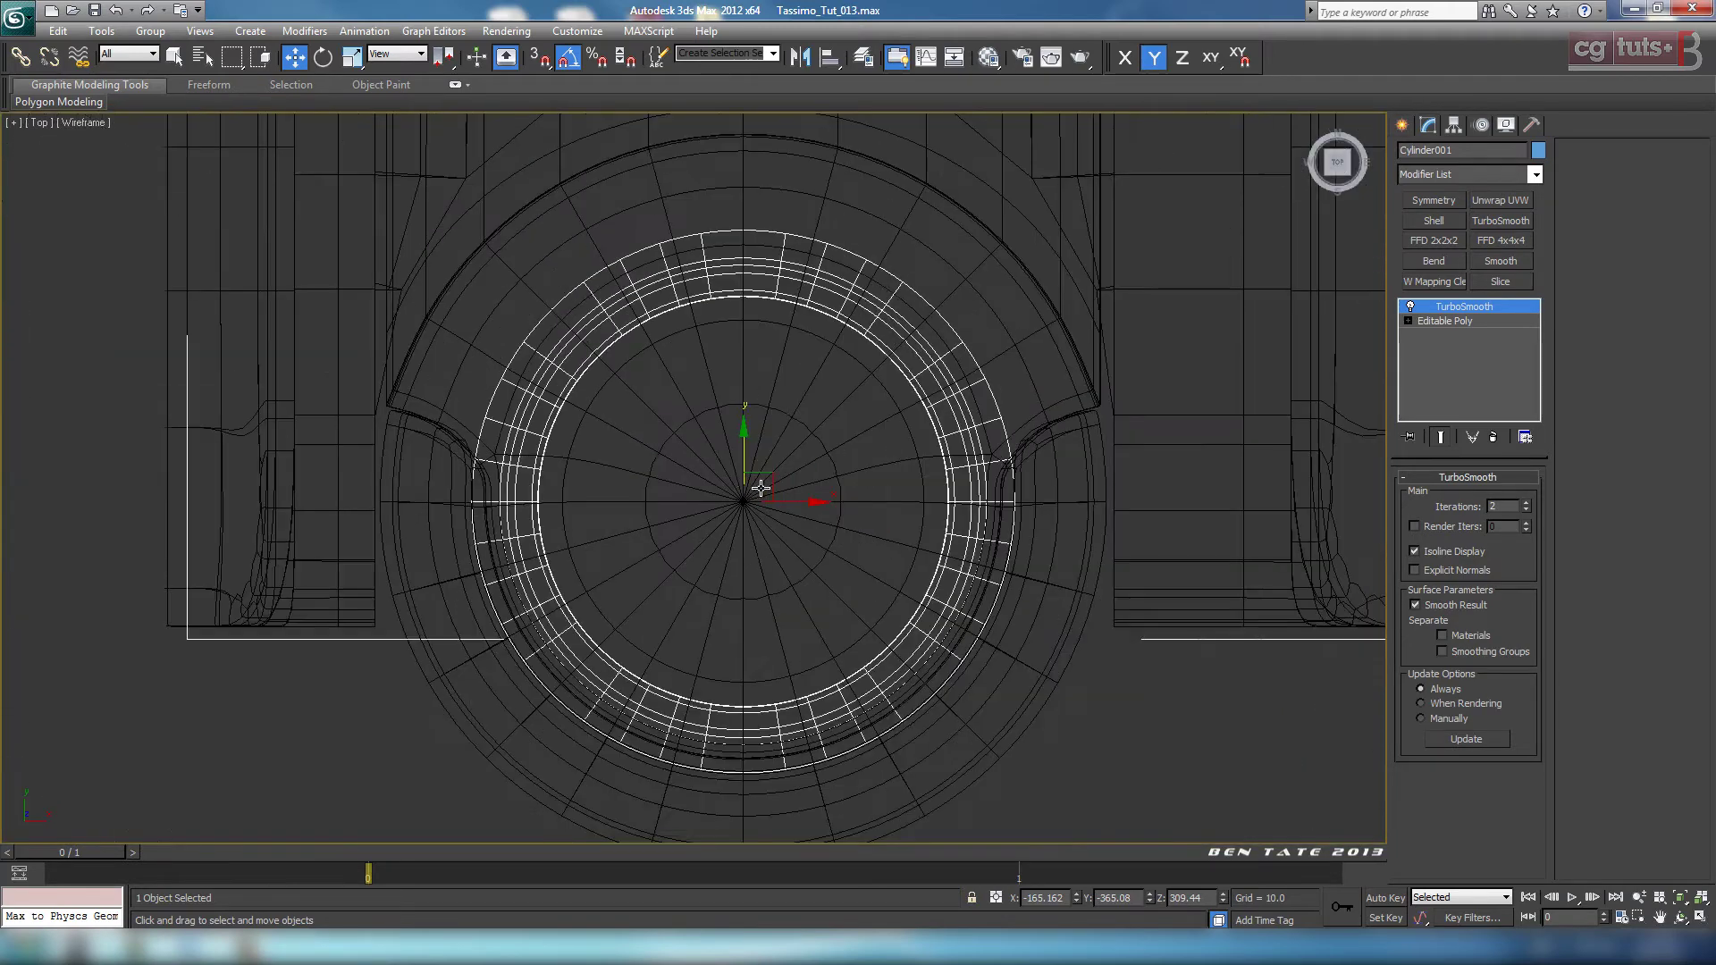
Step: Hide everything except the tapered cylinder, the round lid and its adjoining head part, and view the remaining parts in perspective
middle_click_drag(1089, 485, 1013, 496)
middle_click_drag(1139, 324, 1136, 305)
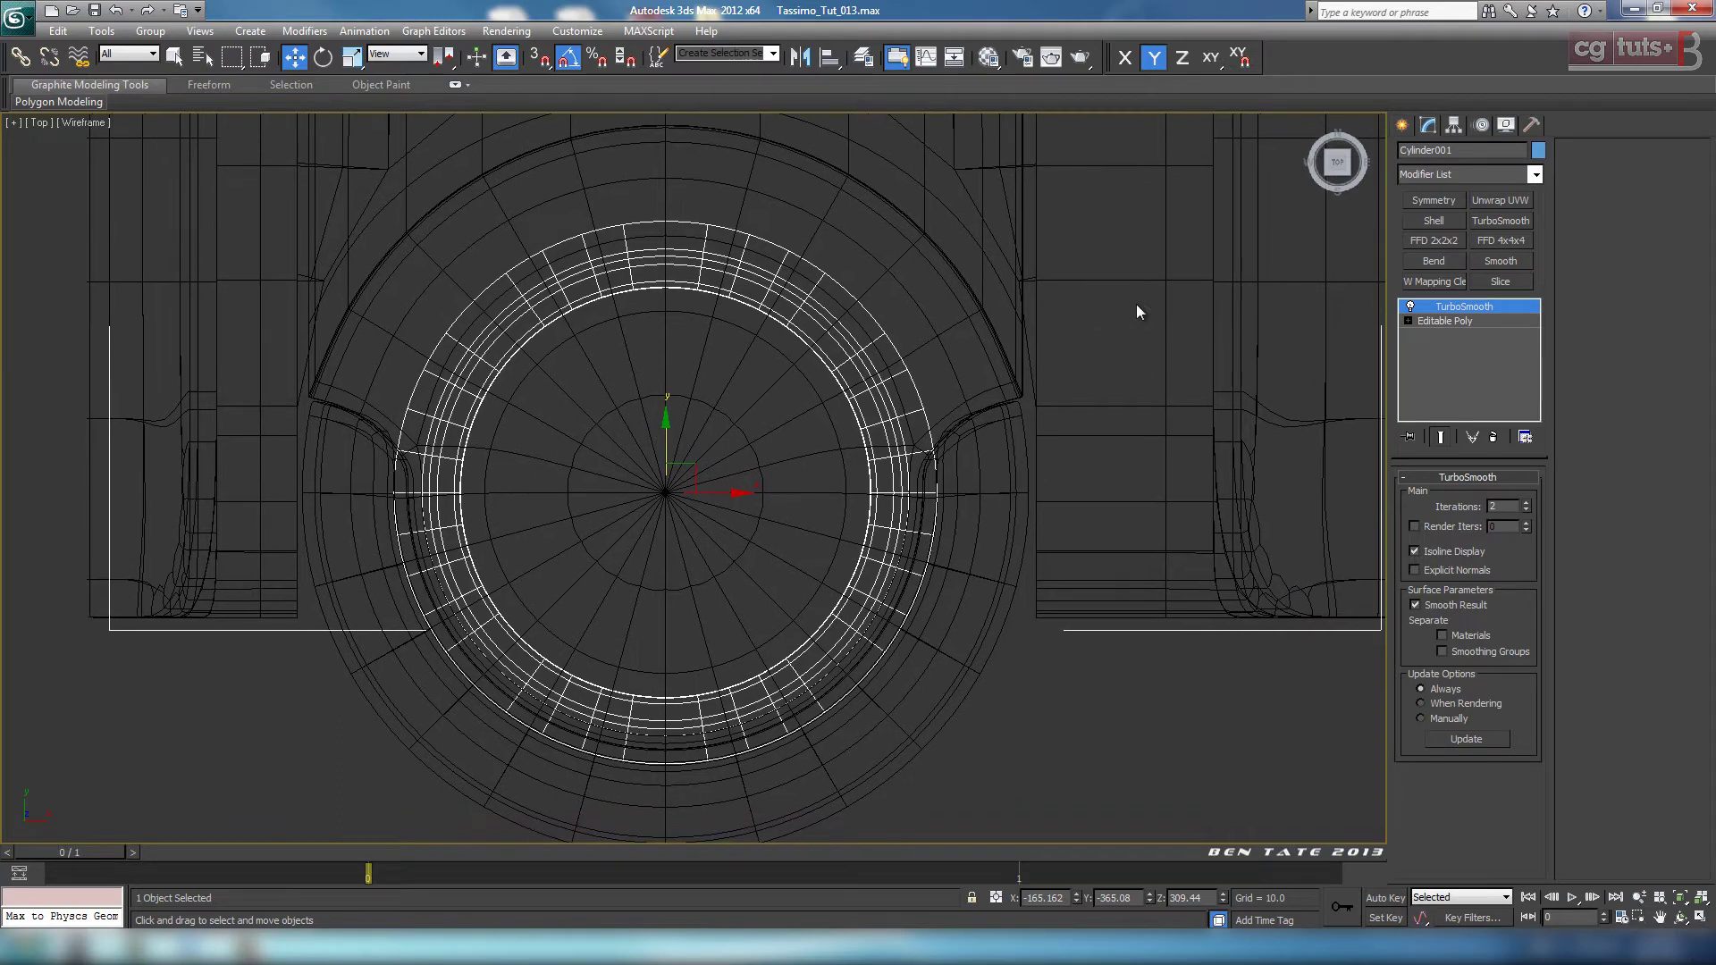
left_click(958, 394, "ctrl")
left_click(974, 463, "ctrl")
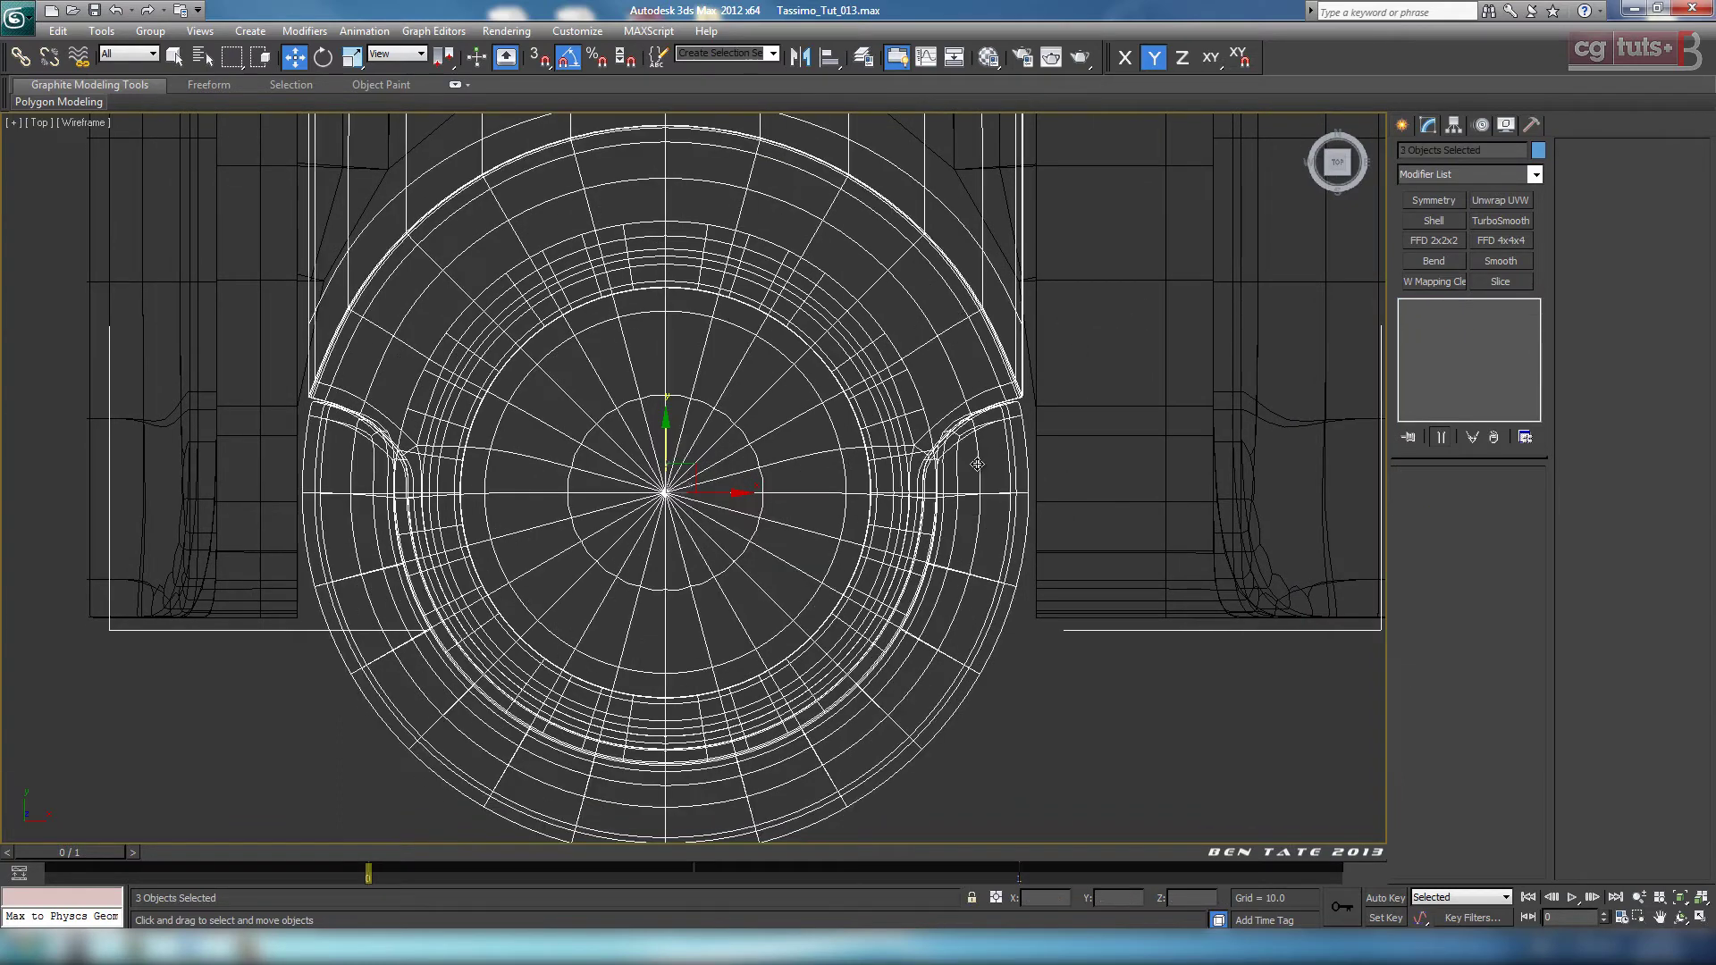
right_click(1021, 495)
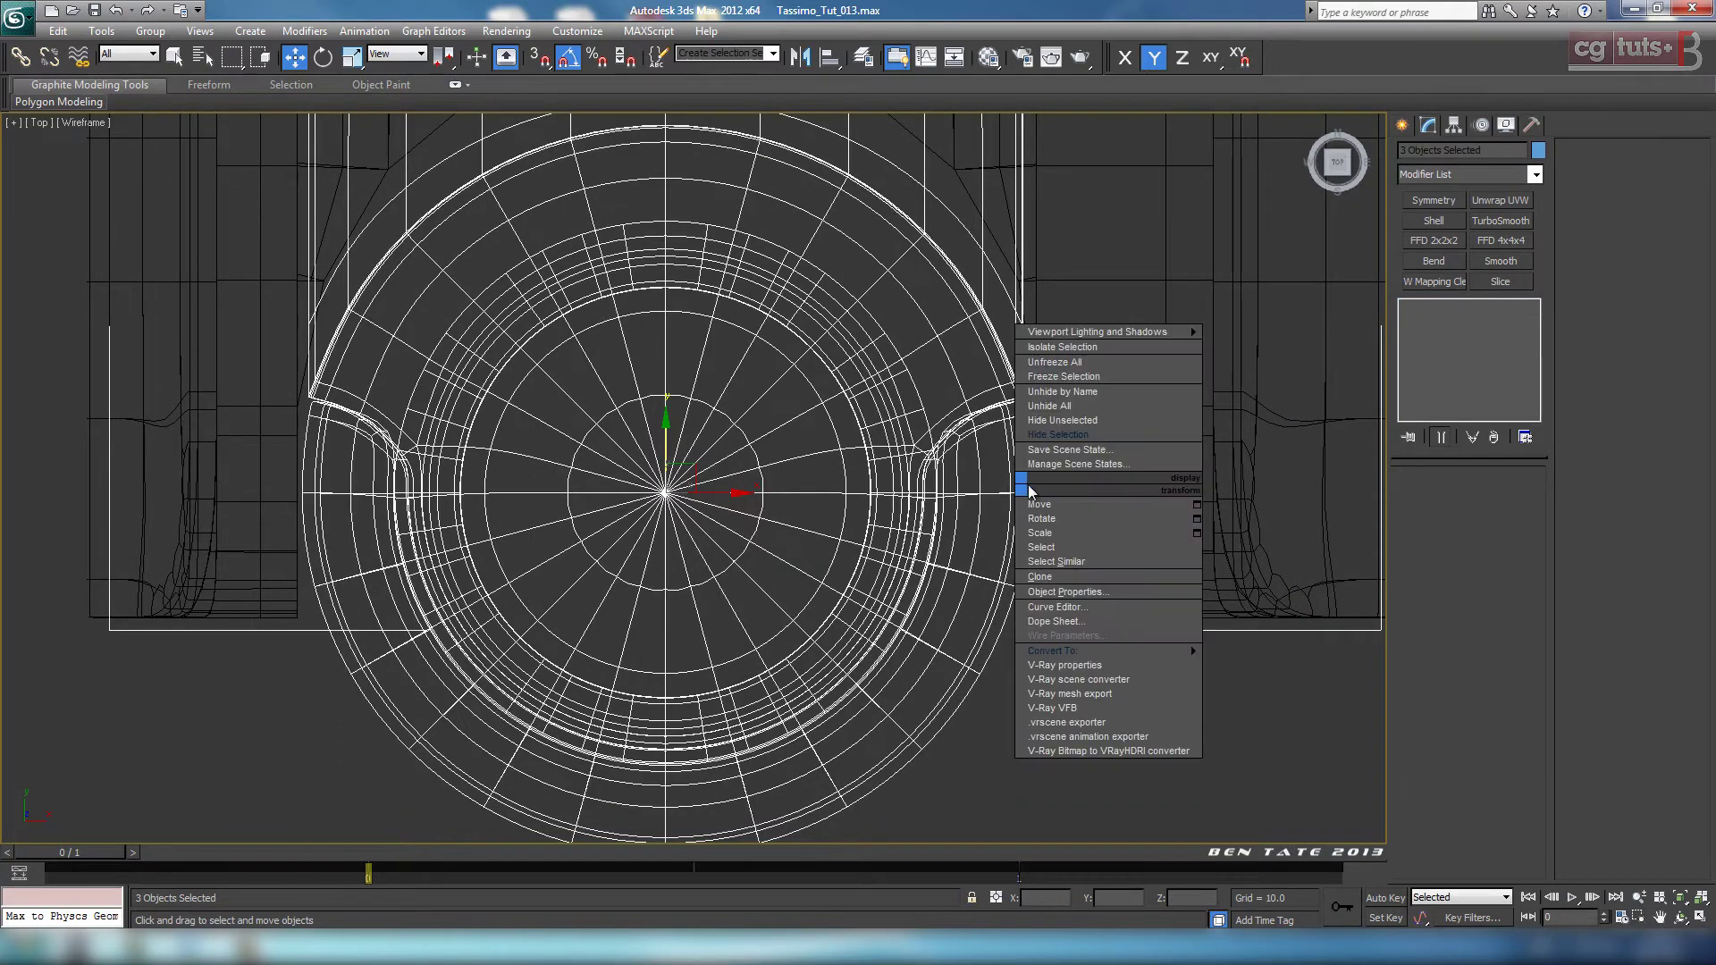
left_click(1097, 422)
left_click(1206, 599)
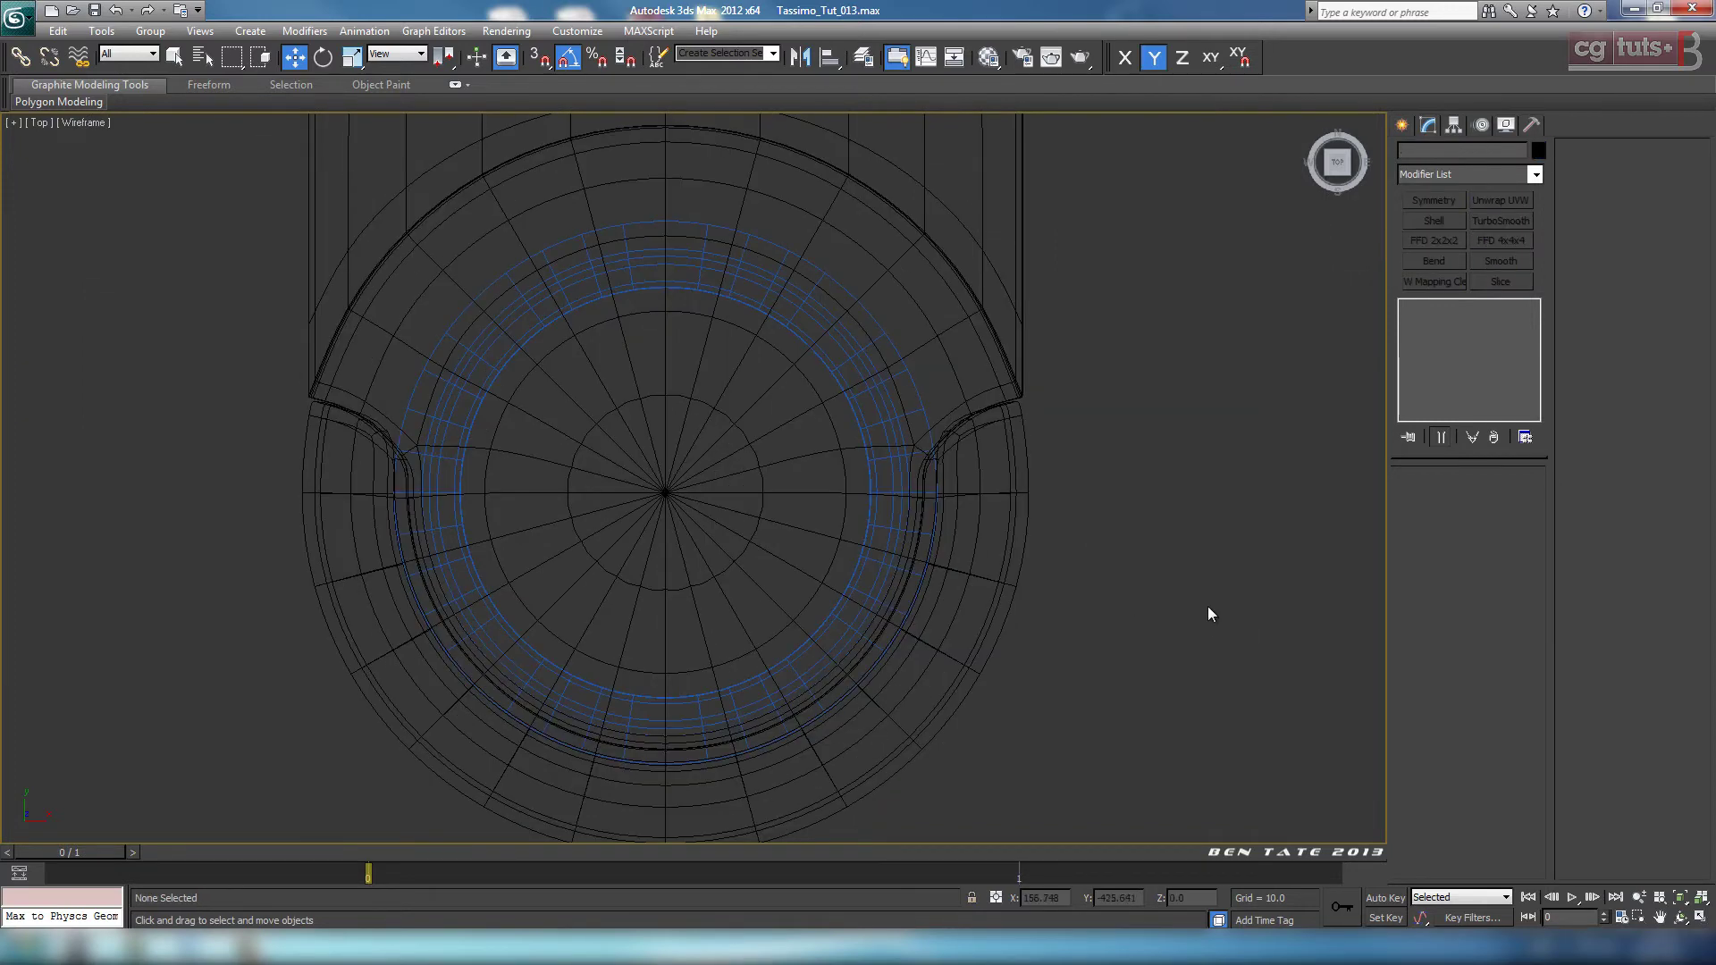
key("alt+w")
left_click(1213, 650)
key("alt+w")
middle_click_drag(1024, 543, 935, 520, "alt")
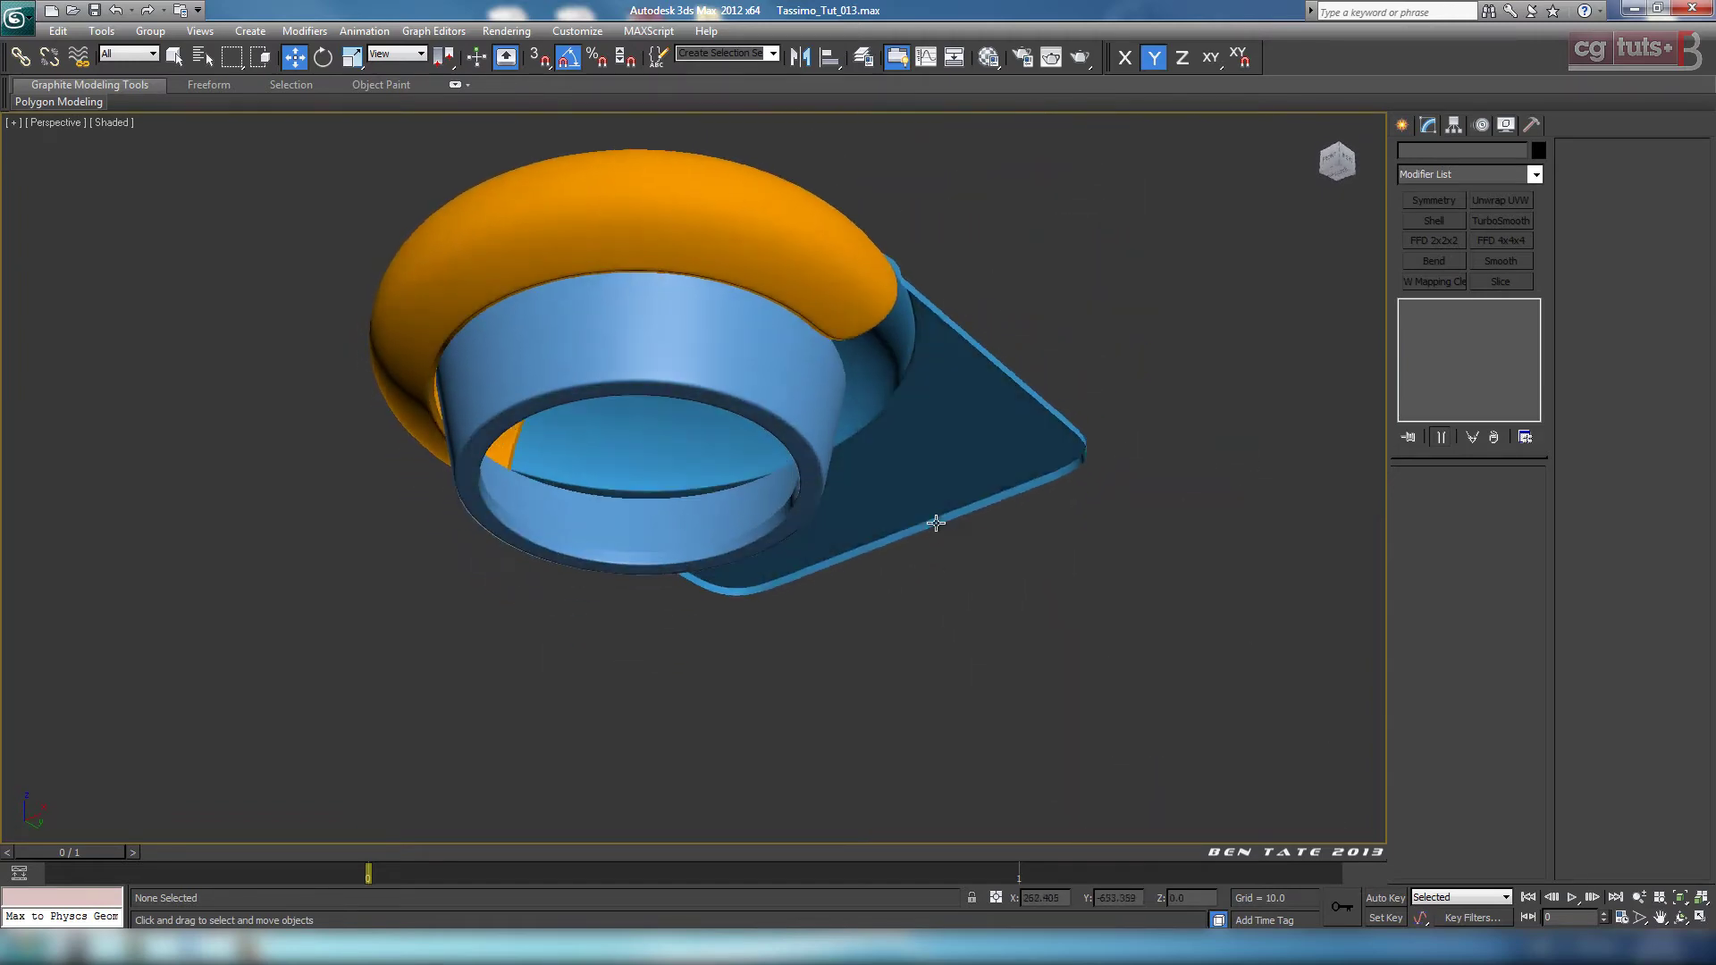
Step: Create a 40-sided cylinder in the top view, centred on the lid, with a radius of about 150.5 and height of about 43
key("alt+w")
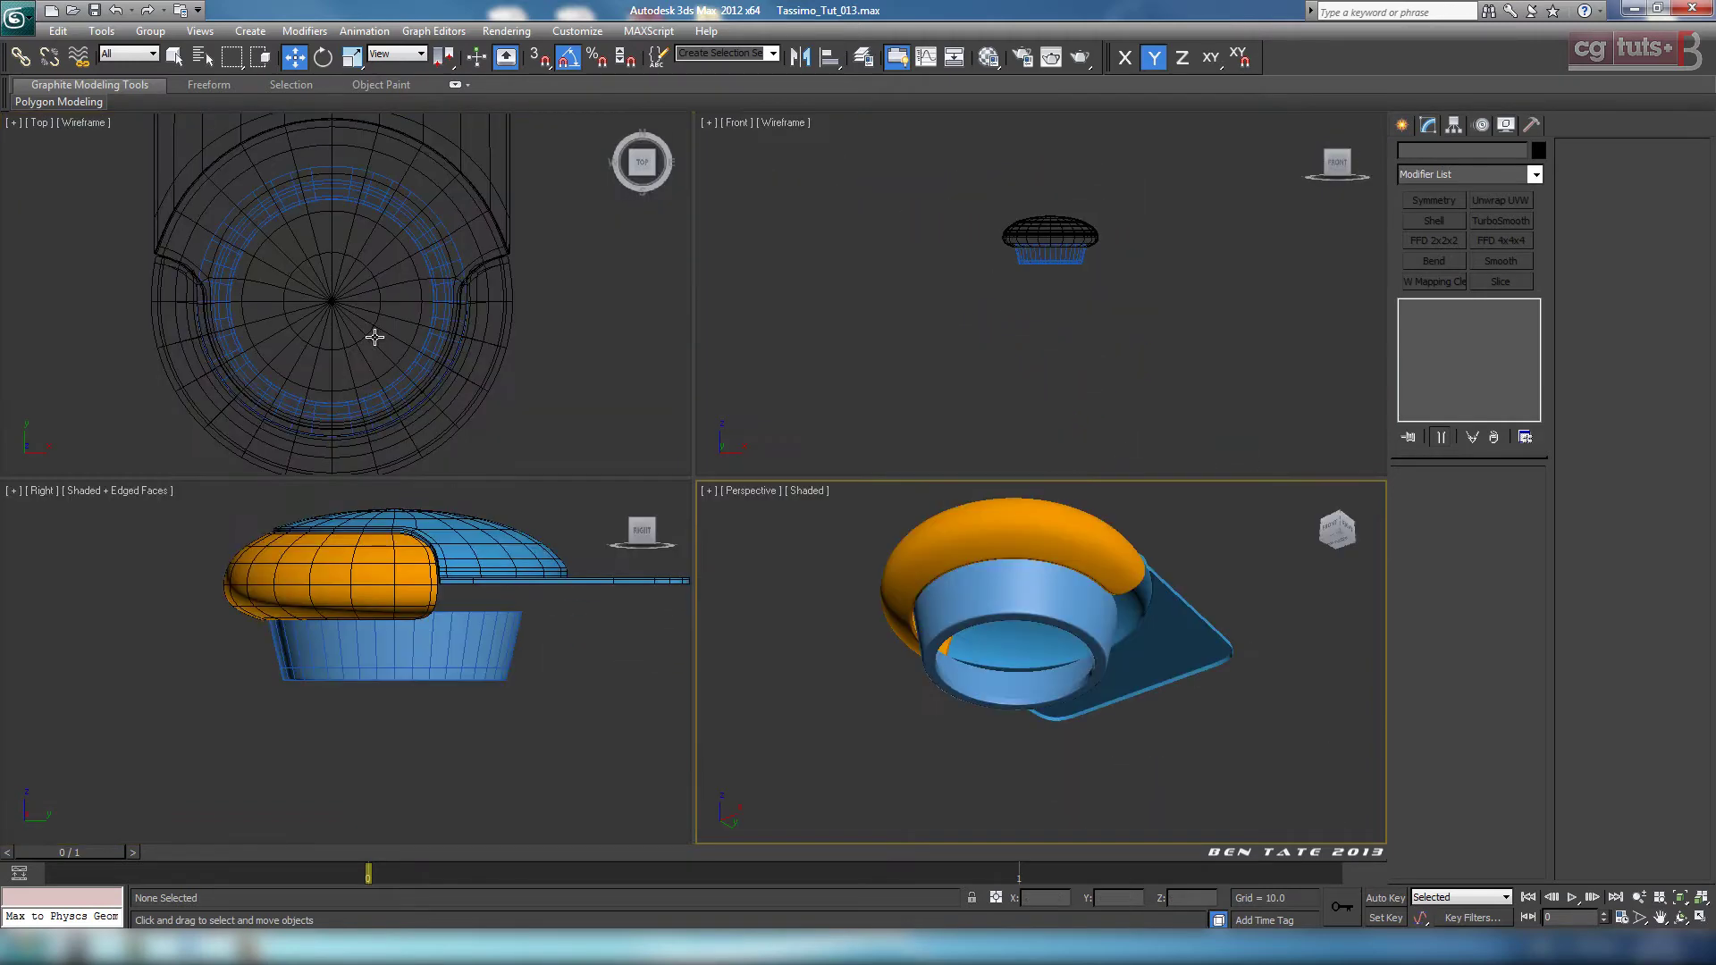
left_click(371, 337)
key("alt+w")
left_click(1407, 130)
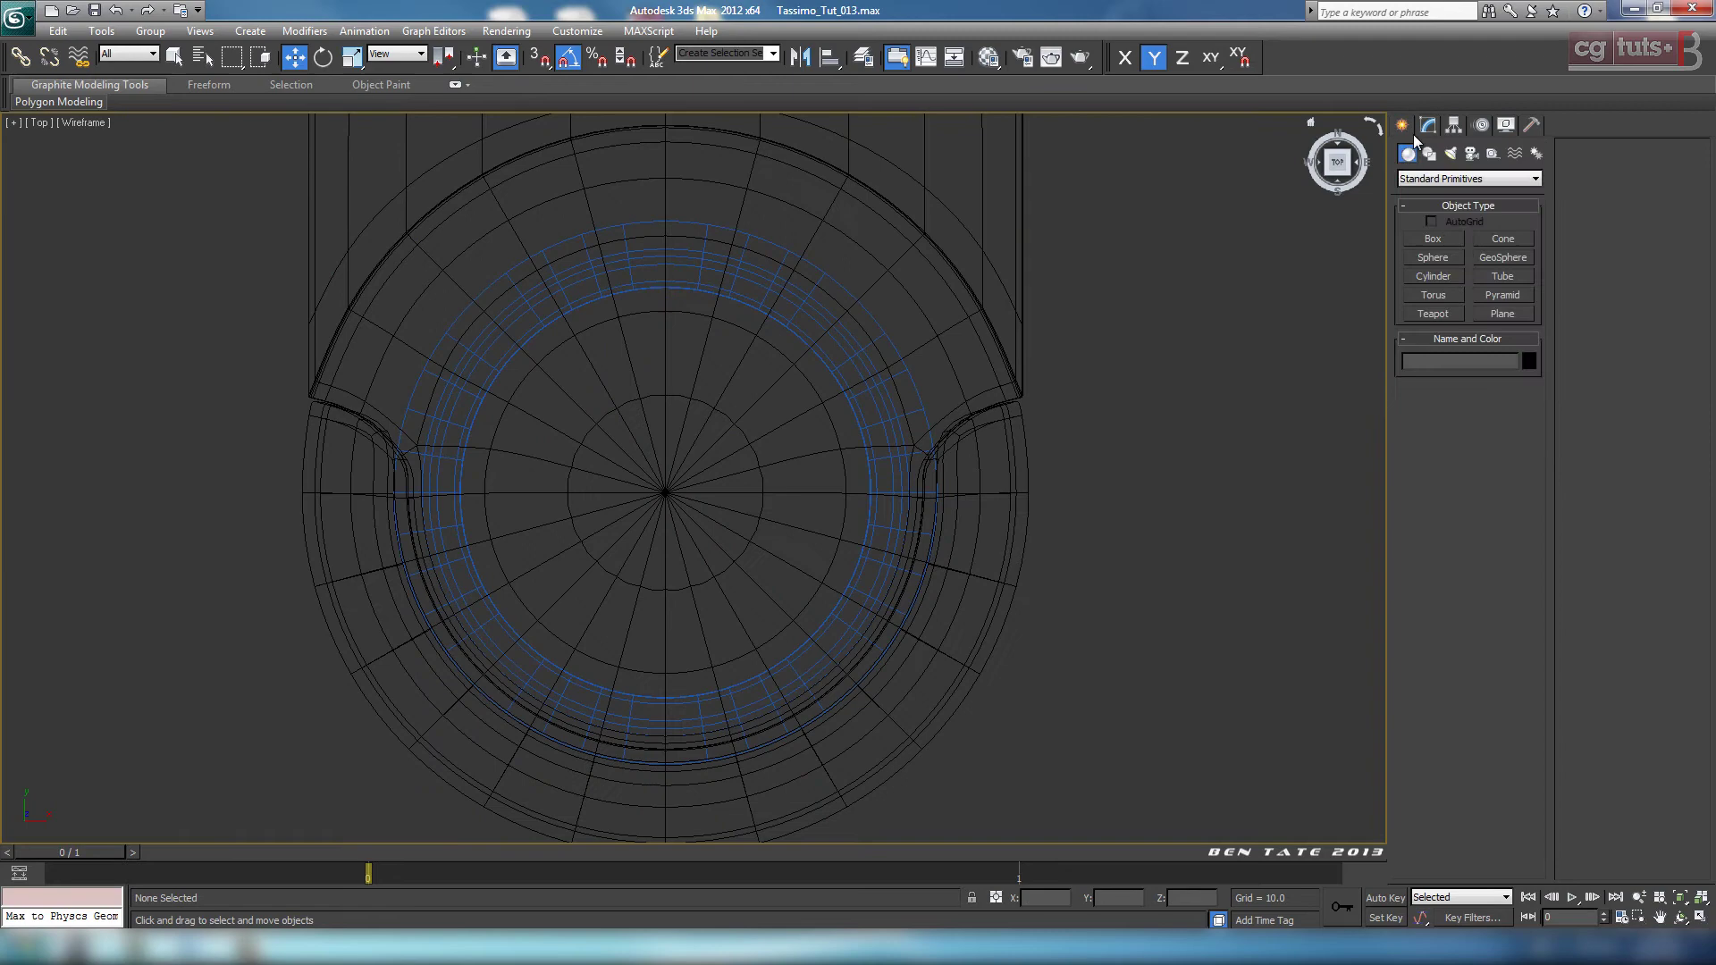
left_click(1444, 271)
scroll(661, 518, "up", 4)
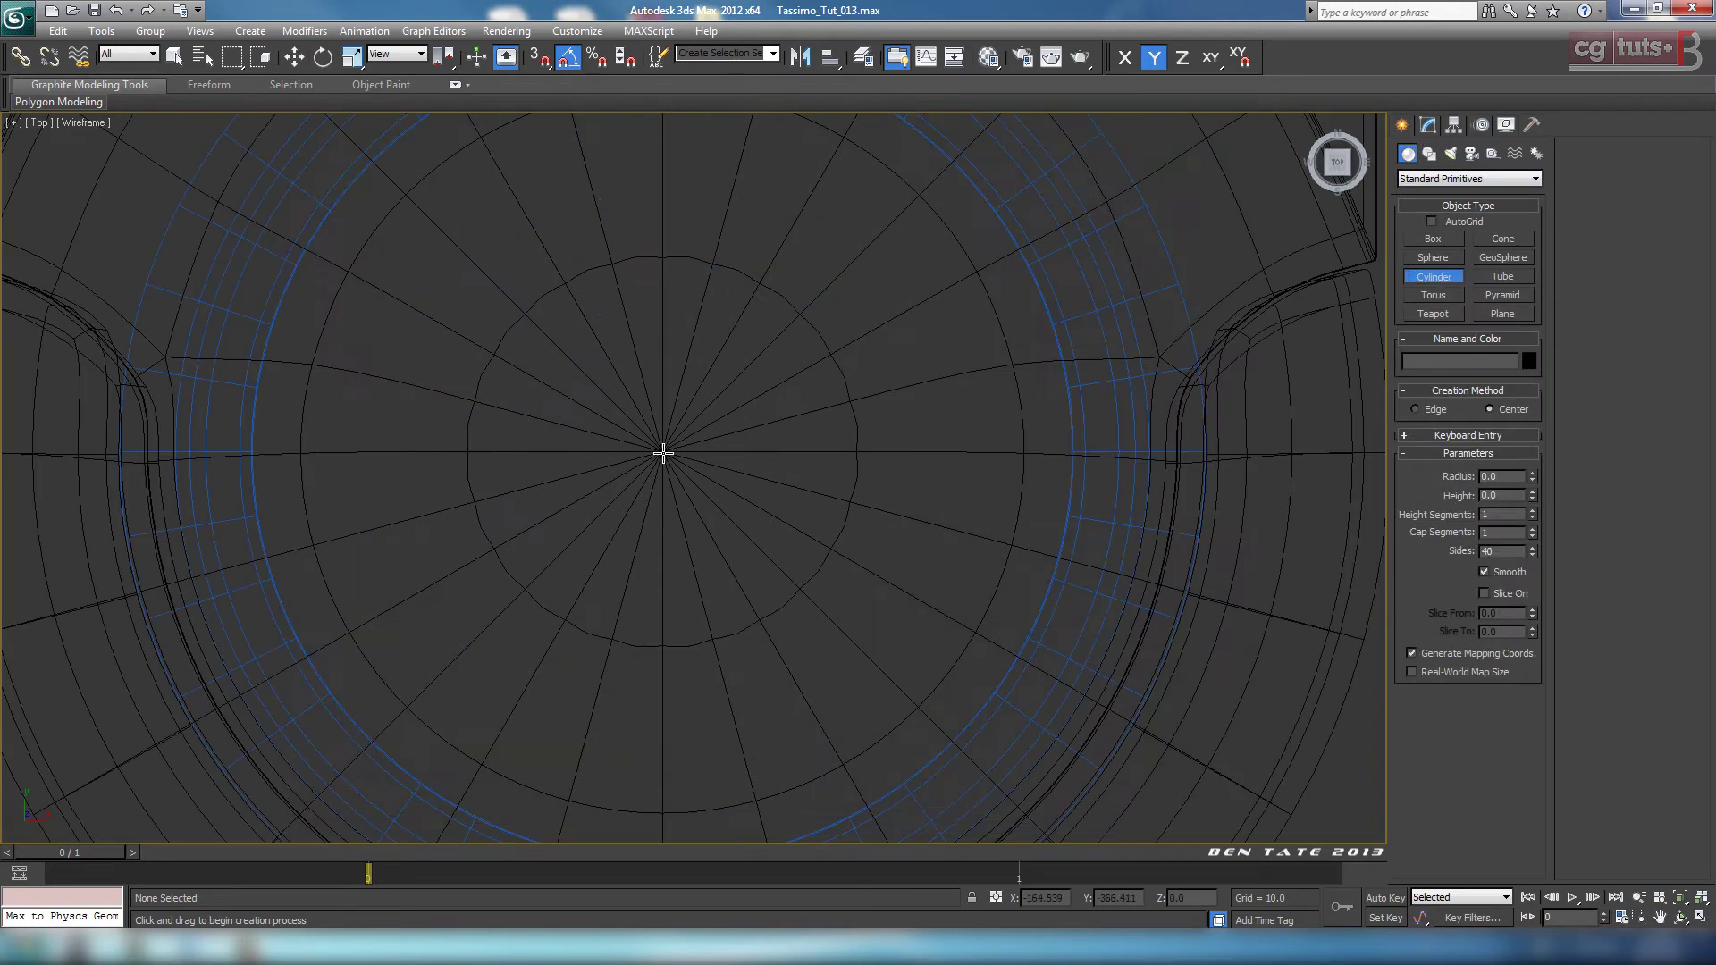
left_click_drag(663, 450, 691, 947)
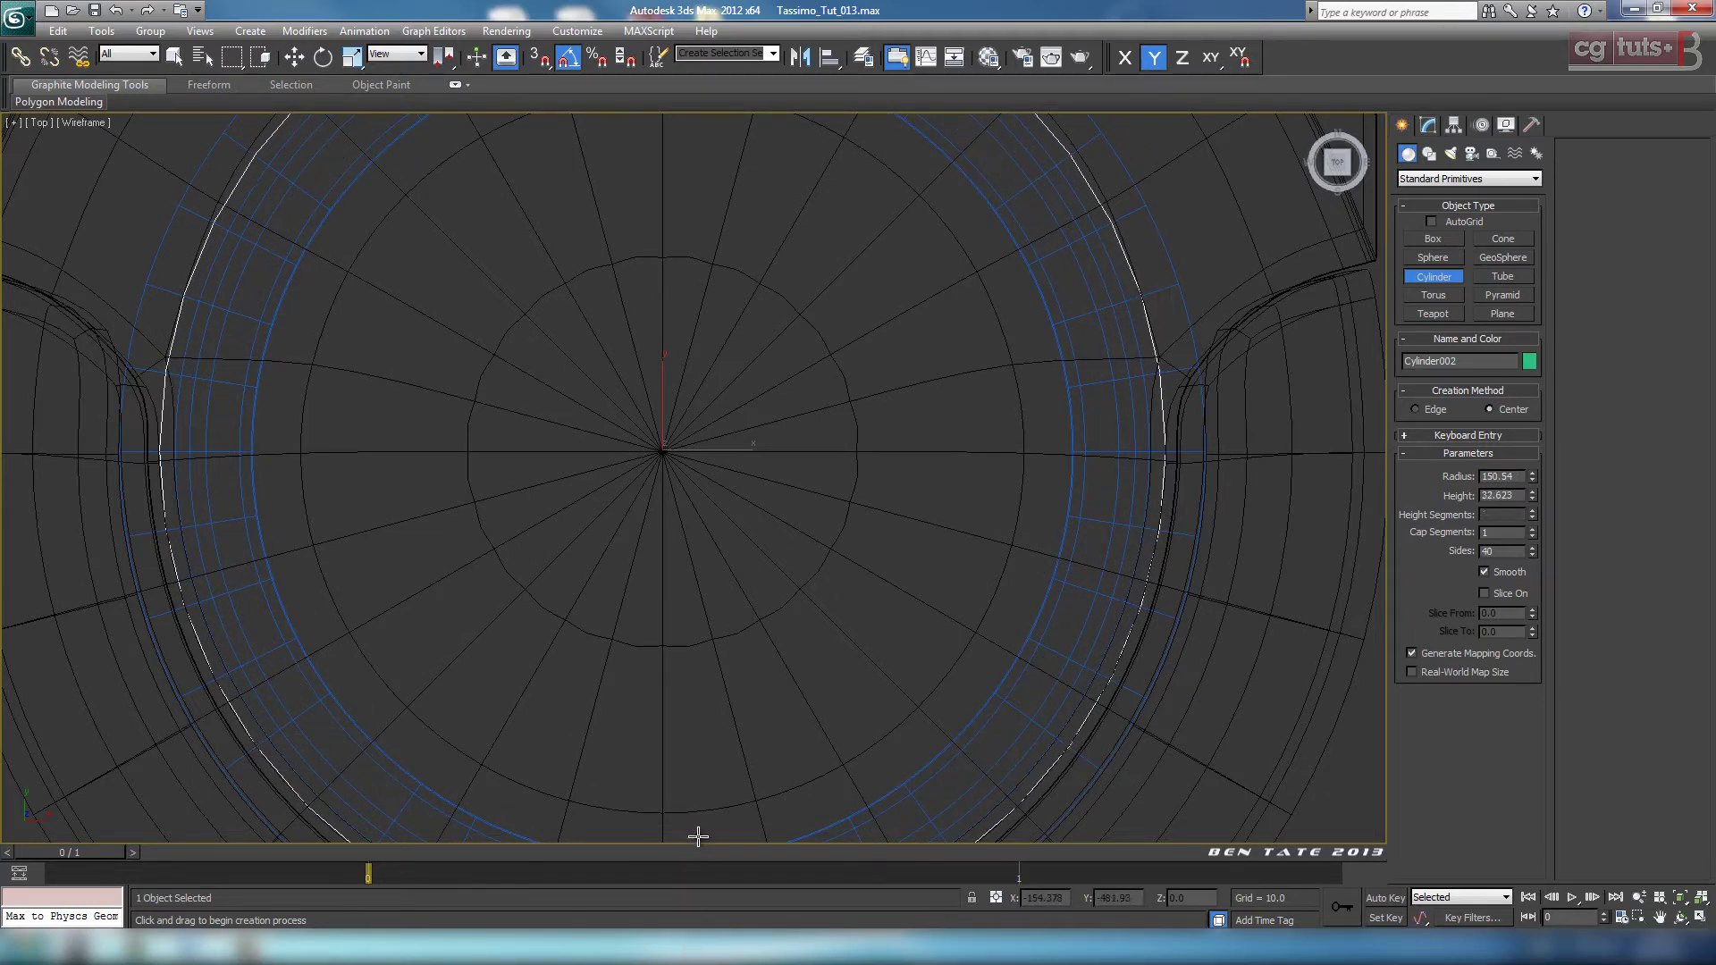
scroll(716, 793, "down", 5)
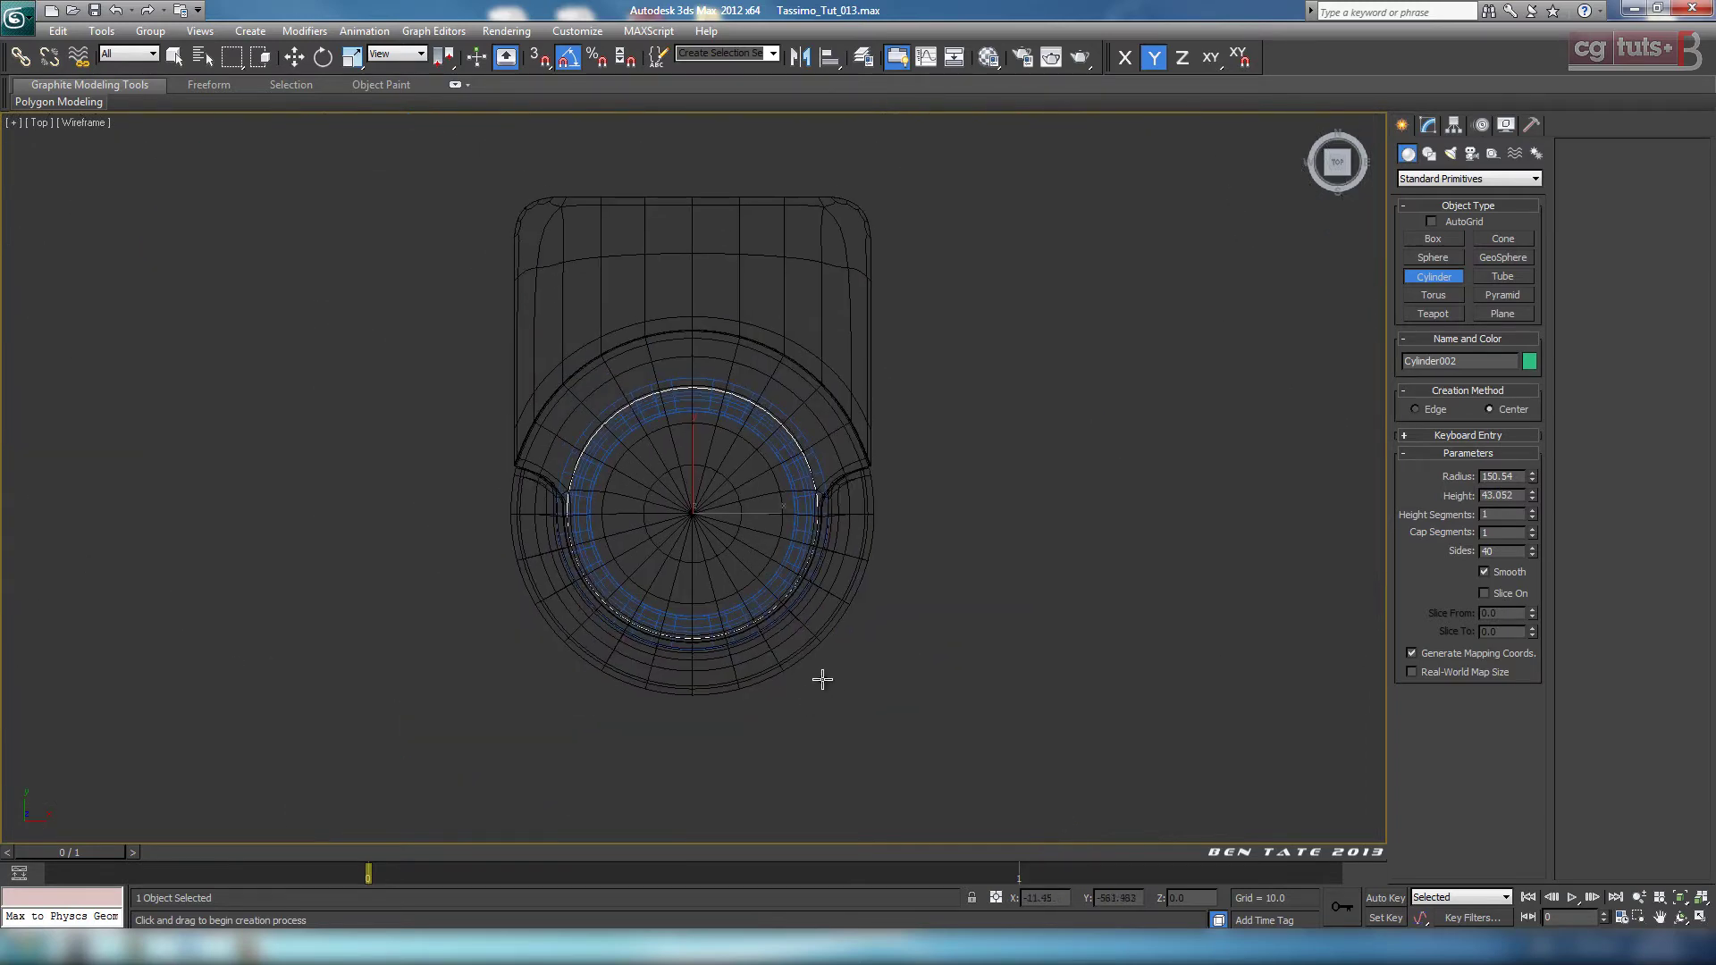
Step: Move the new cylinder up in the front view until it sits at the tapered cylinder's lower end, slightly below its rim
scroll(819, 678, "down", 2)
key("alt+w")
left_click(606, 635)
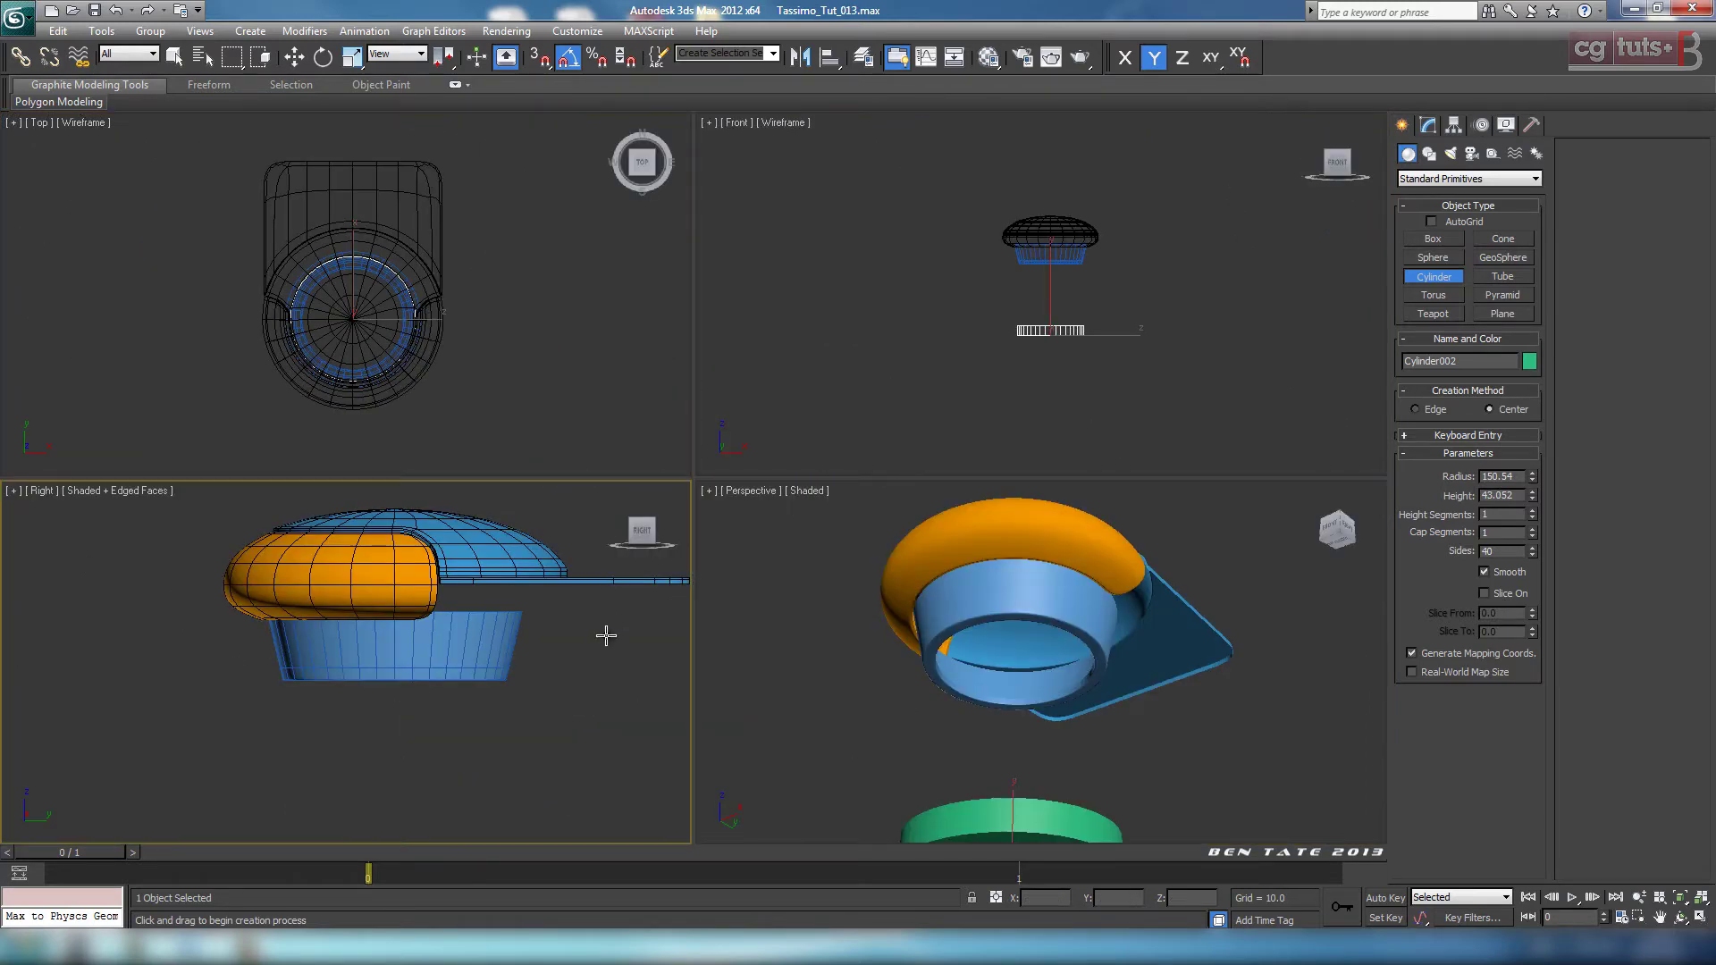
left_click(295, 57)
right_click(1056, 441)
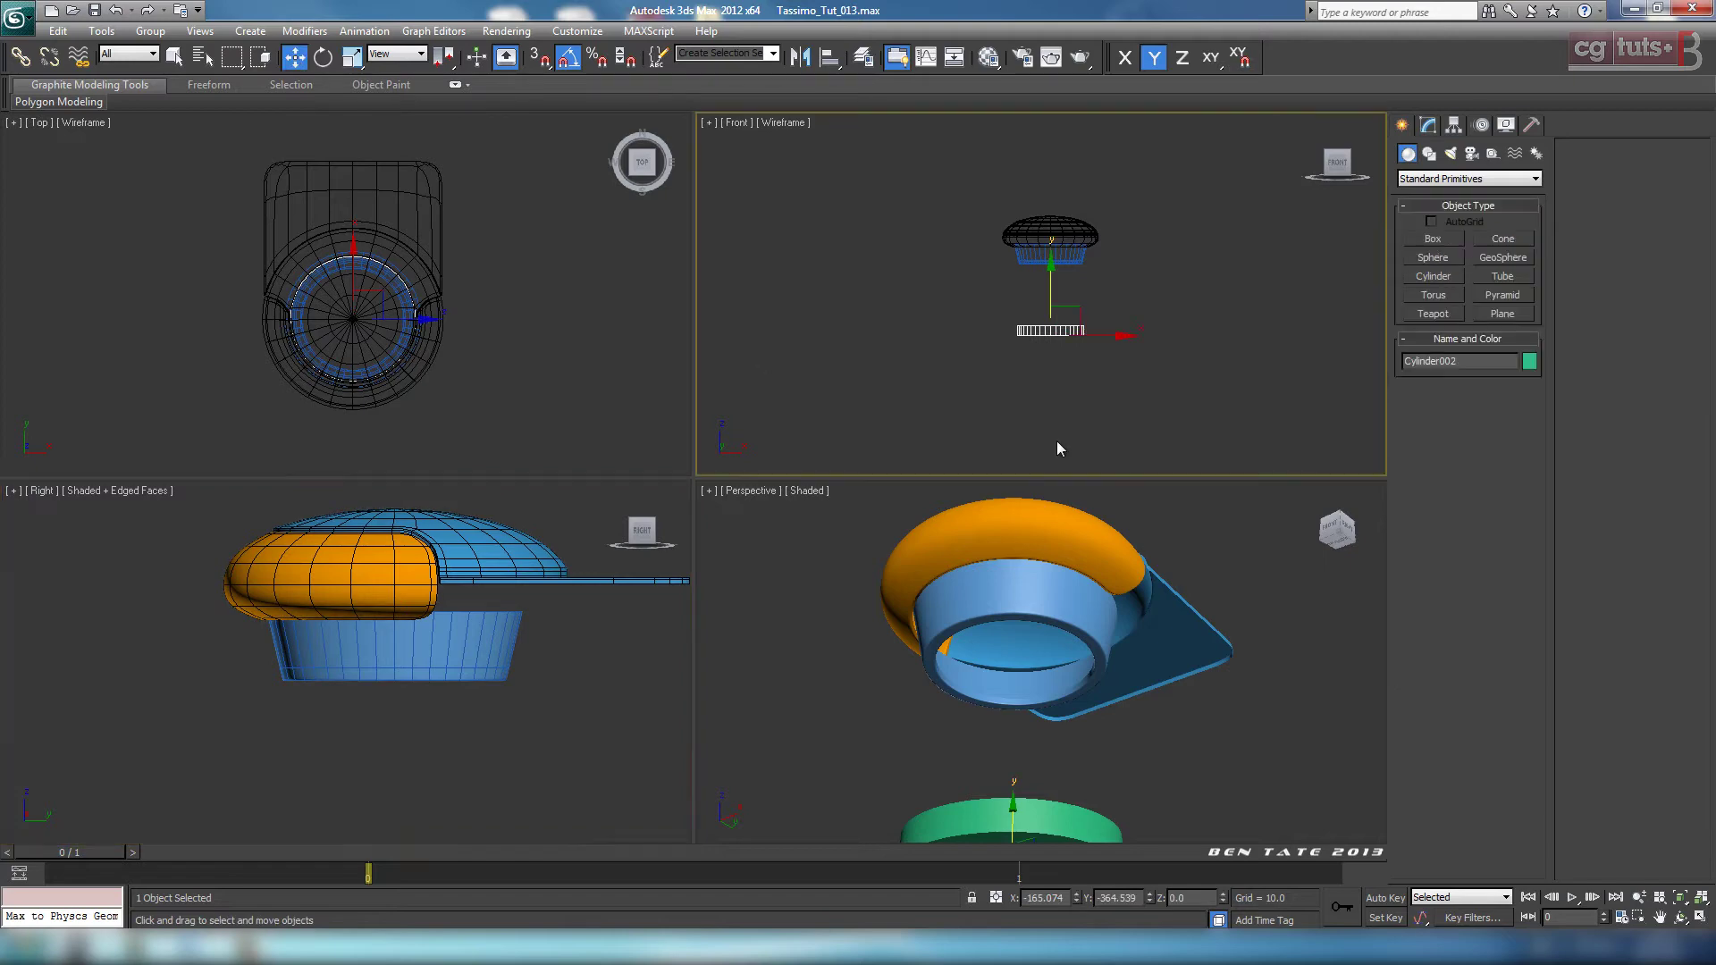
key("alt+w")
scroll(1051, 518, "up", 2)
left_click_drag(767, 705, 767, 410)
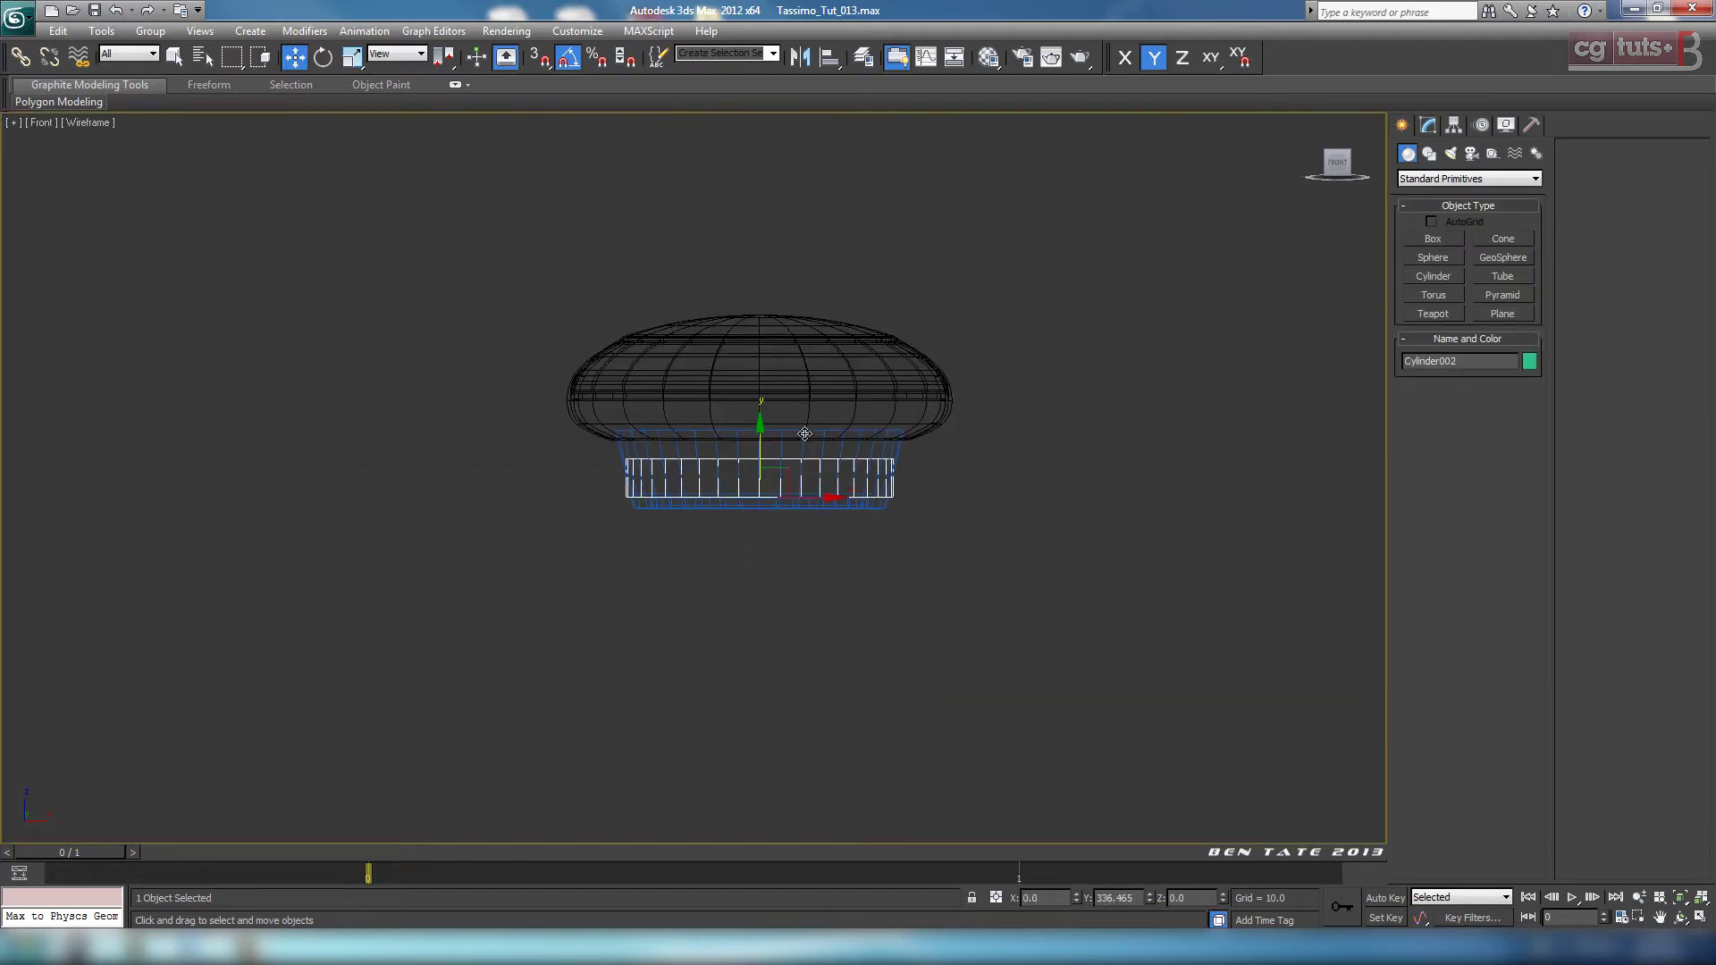
scroll(759, 447, "up", 6)
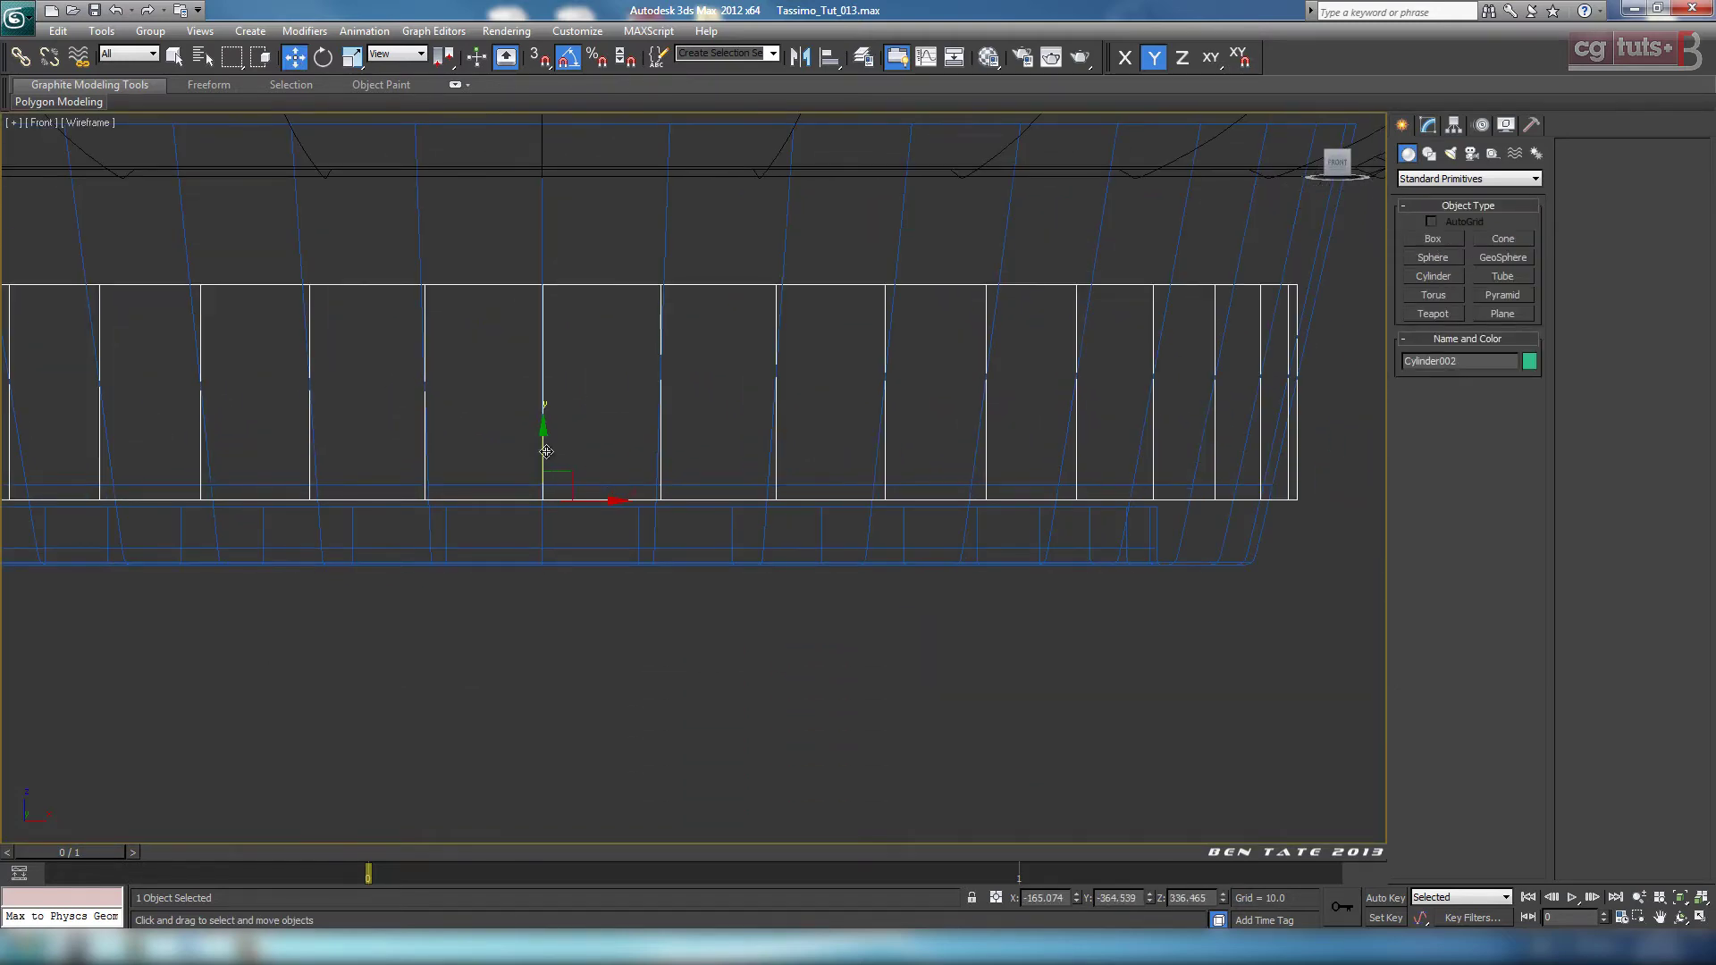
left_click_drag(546, 451, 576, 530)
Step: Set the new cylinder's radius to 123.22 so that it fits the opening in the tapered cylinder's bottom rim
key("alt+w")
right_click(1189, 721)
key("alt+w")
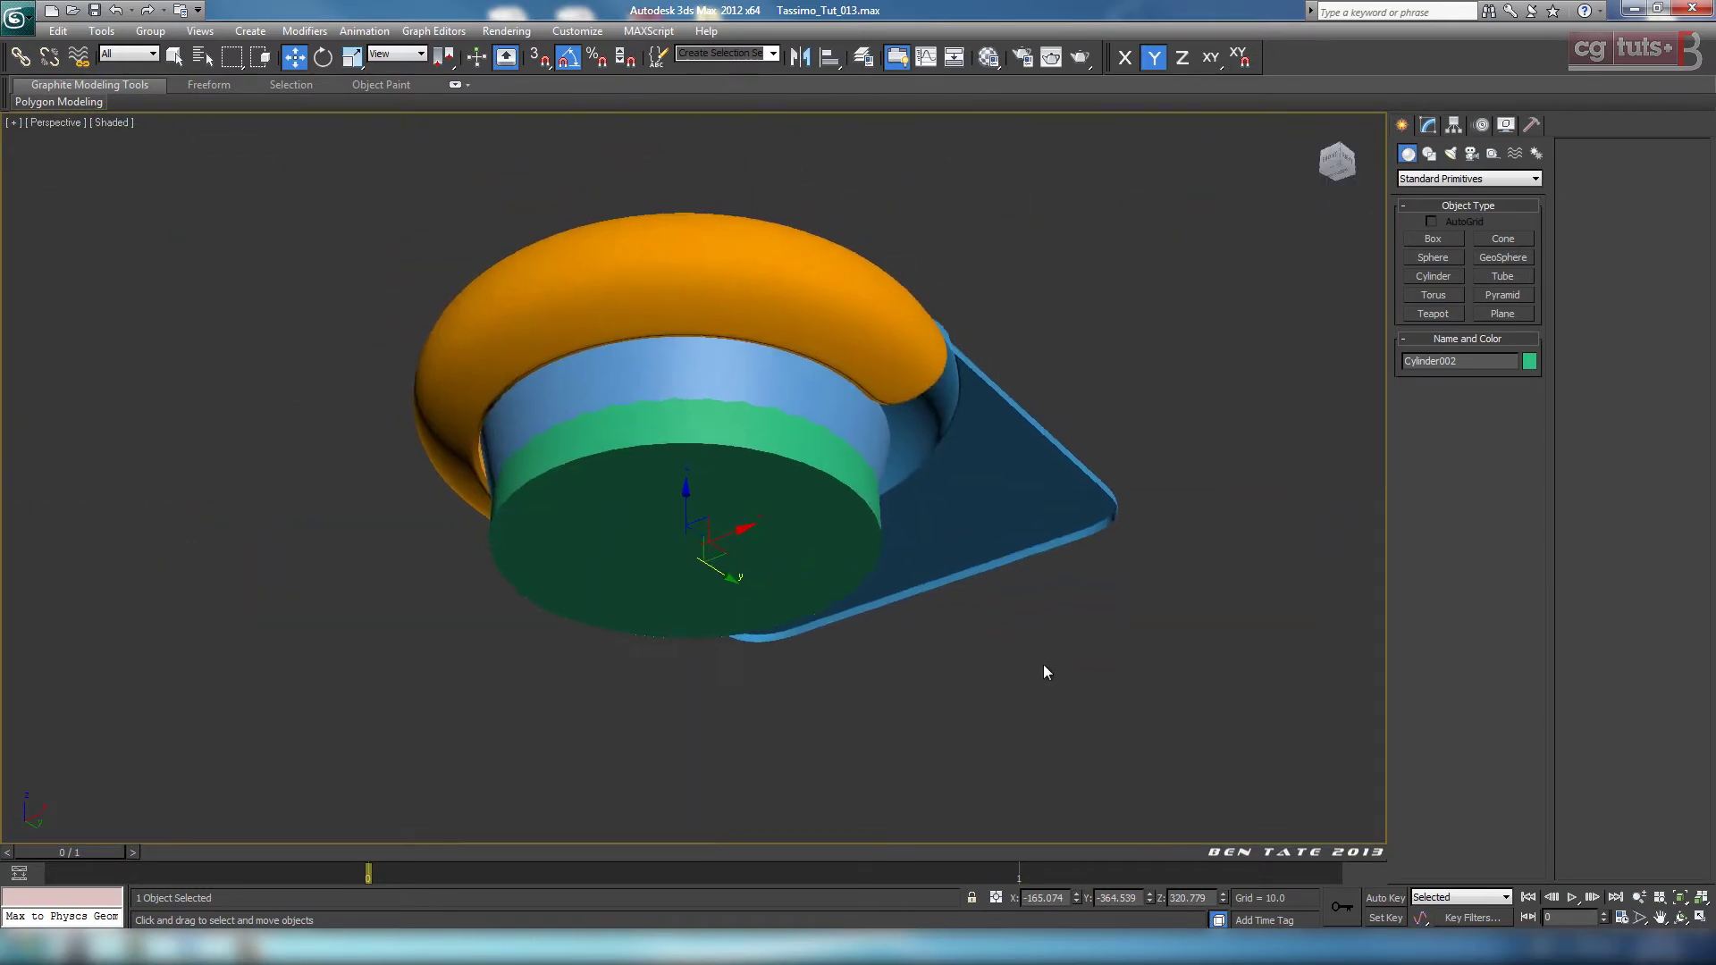
key("z")
key("F4")
left_click(1429, 124)
scroll(1469, 191, "down", 3)
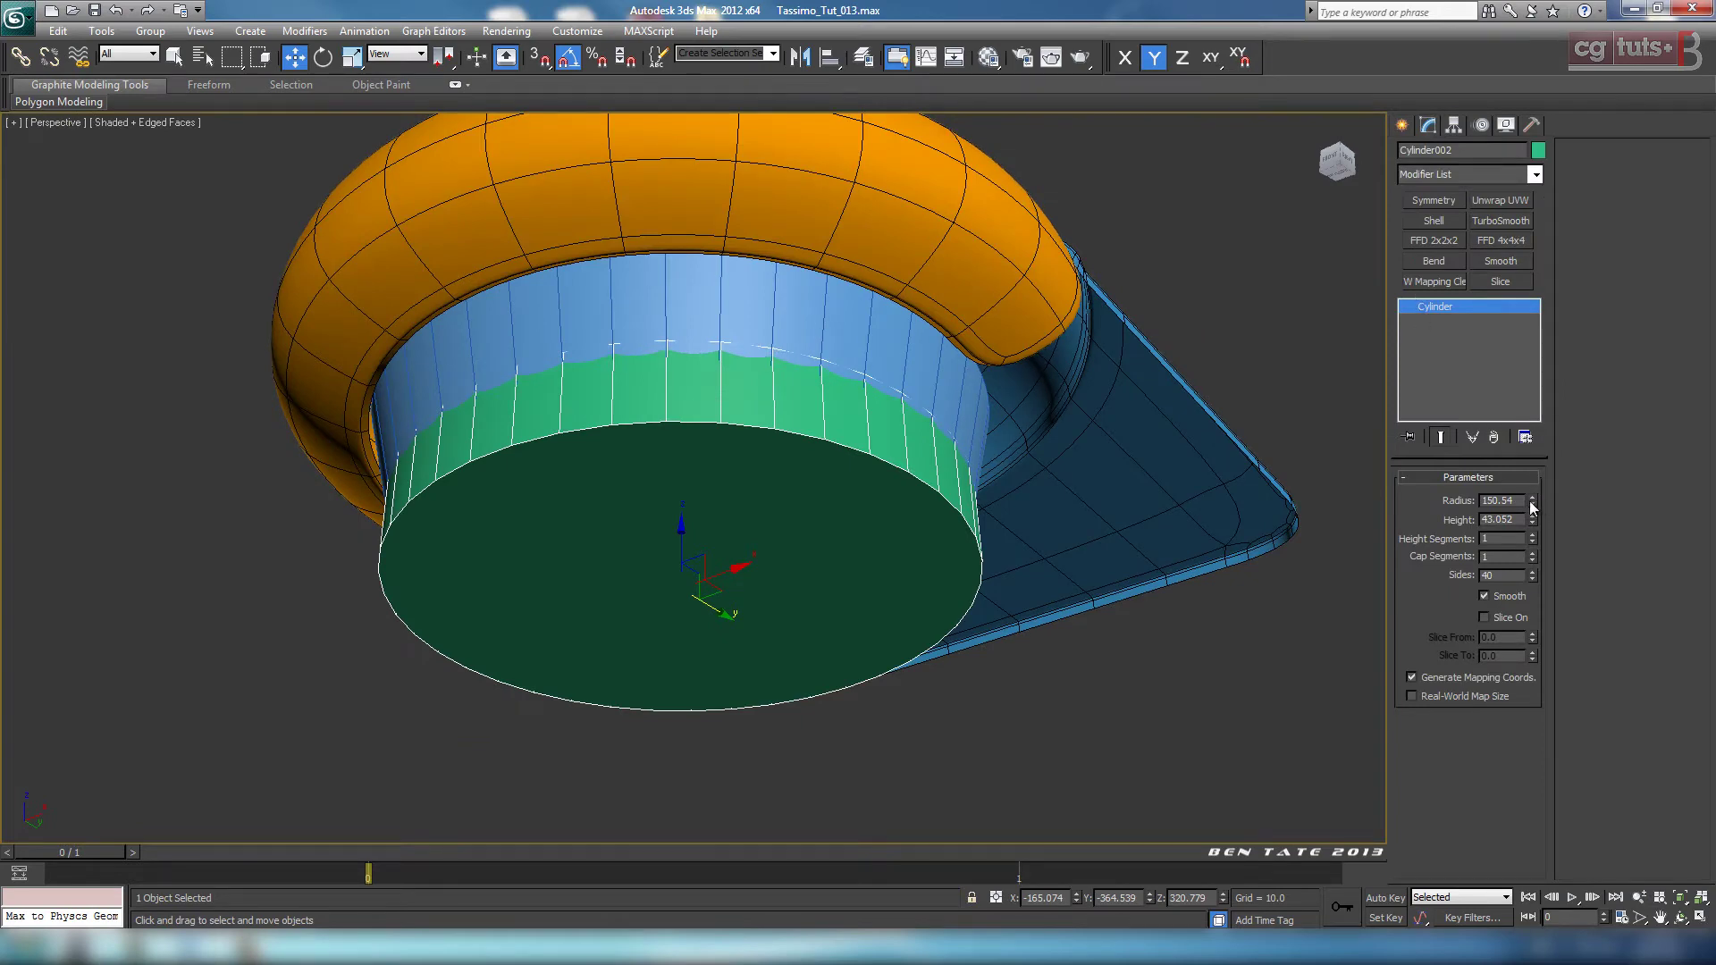
left_click_drag(1531, 503, 1531, 519)
scroll(1045, 500, "up", 4)
key("F4")
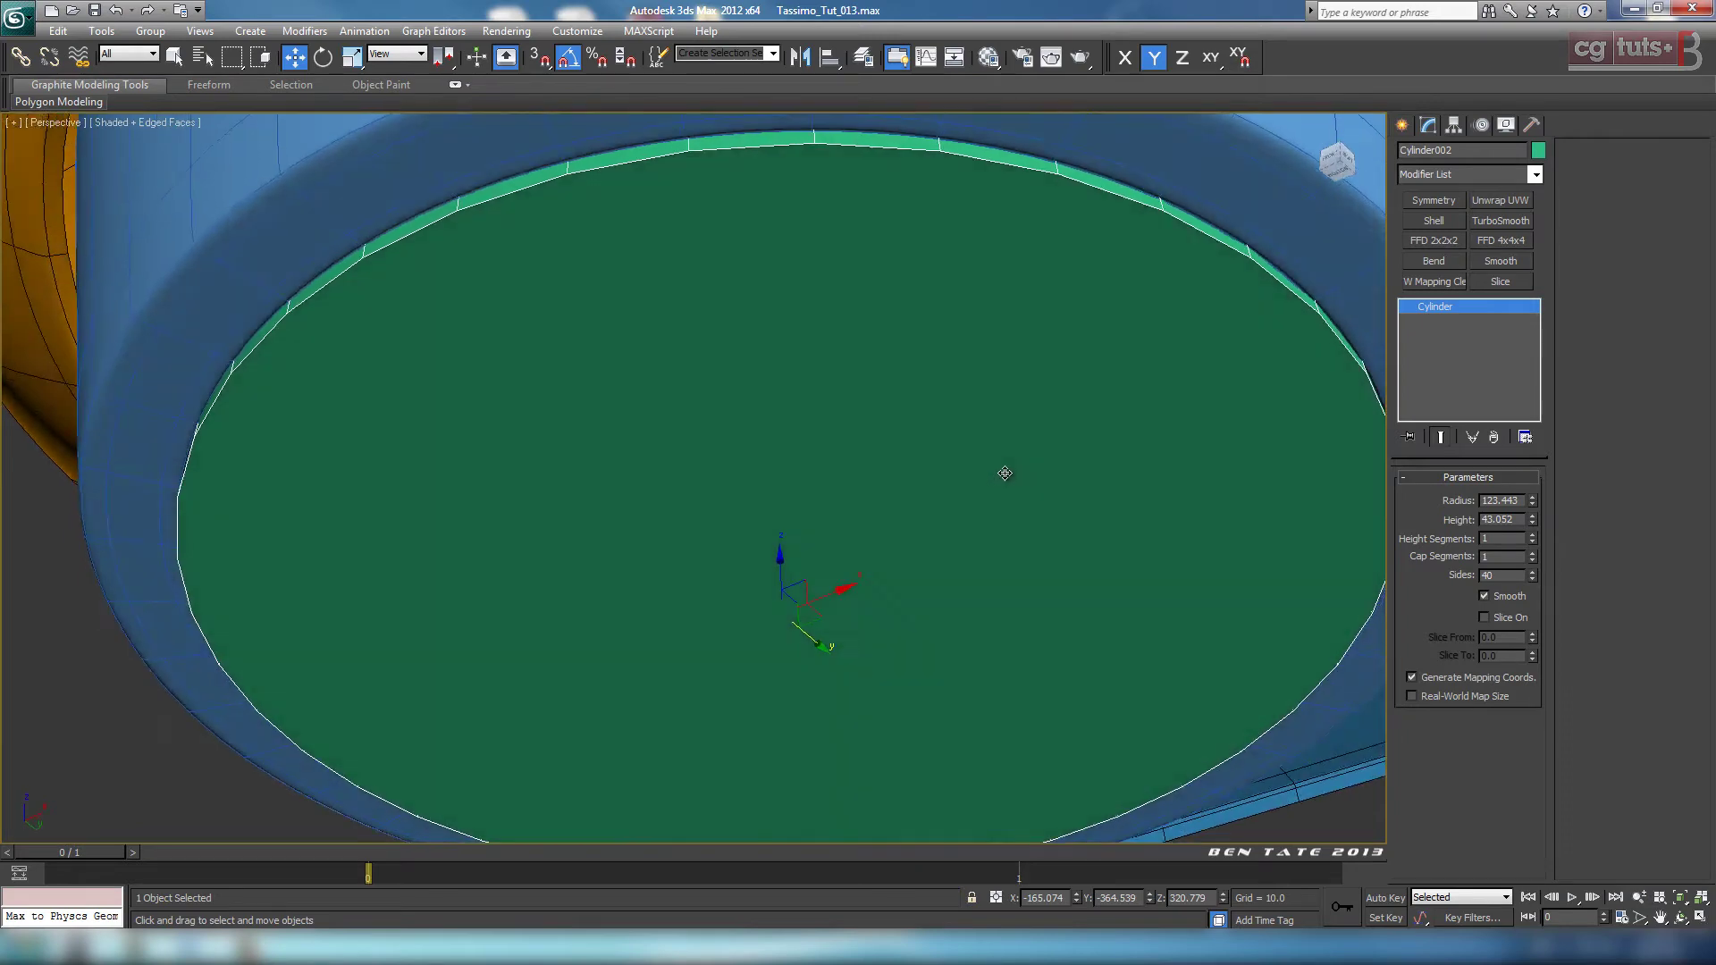
scroll(1019, 460, "down", 4)
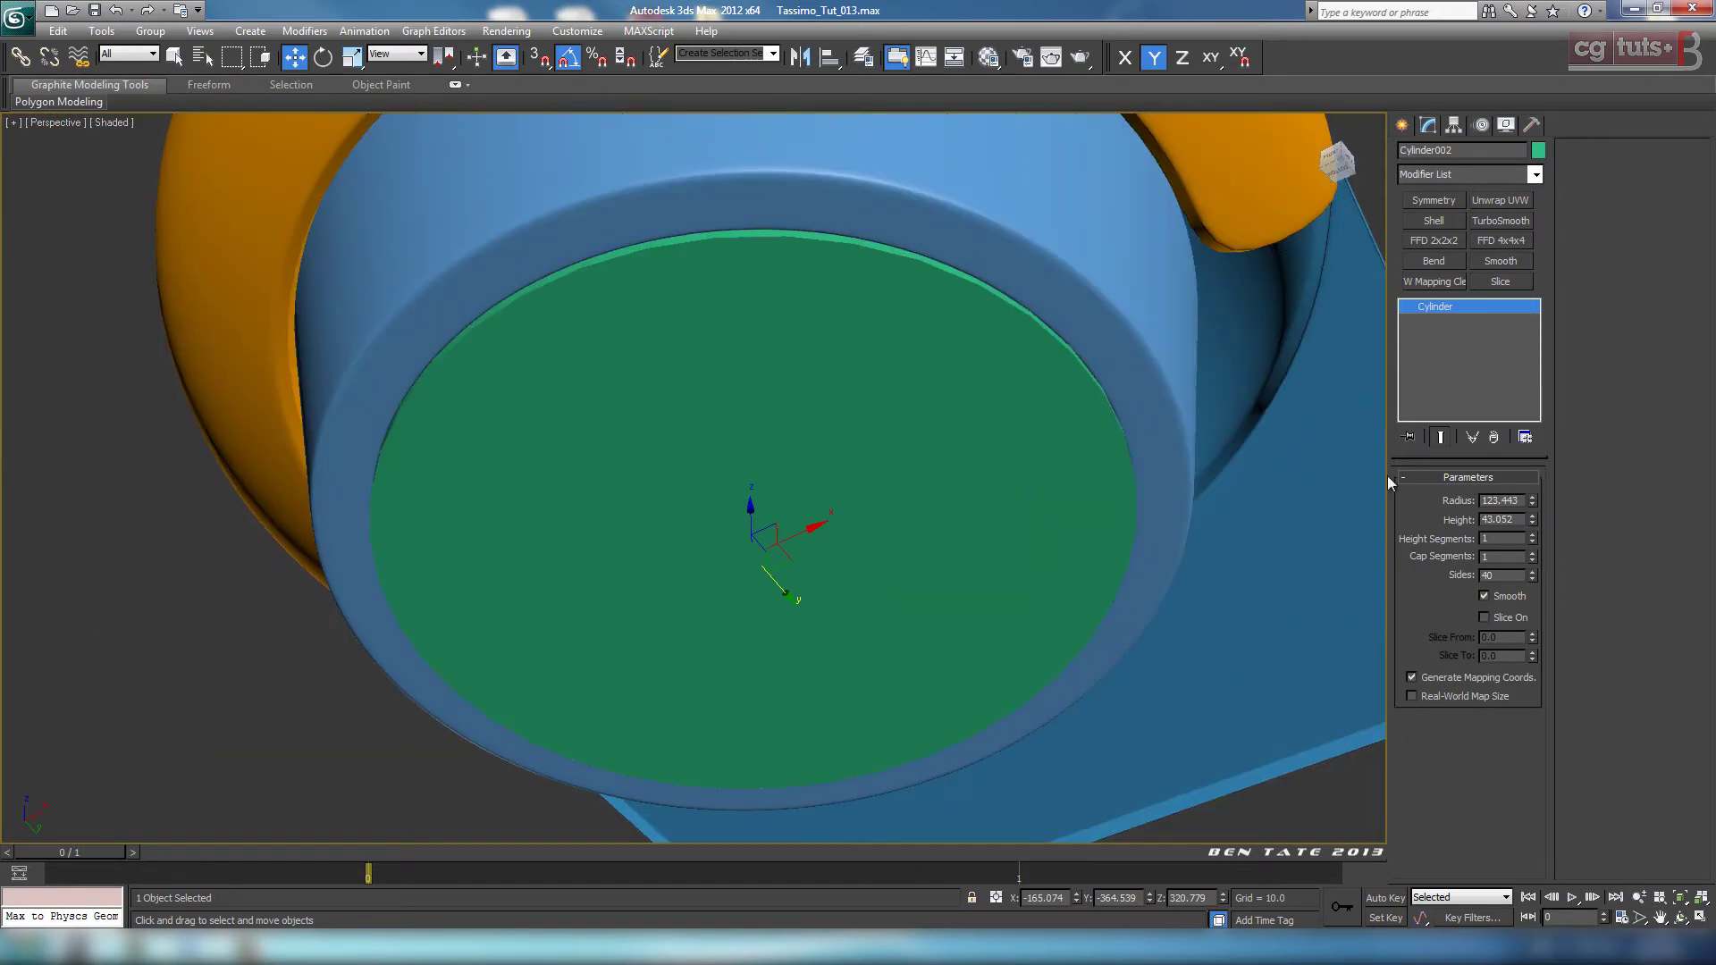
left_click_drag(1537, 506, 1535, 503)
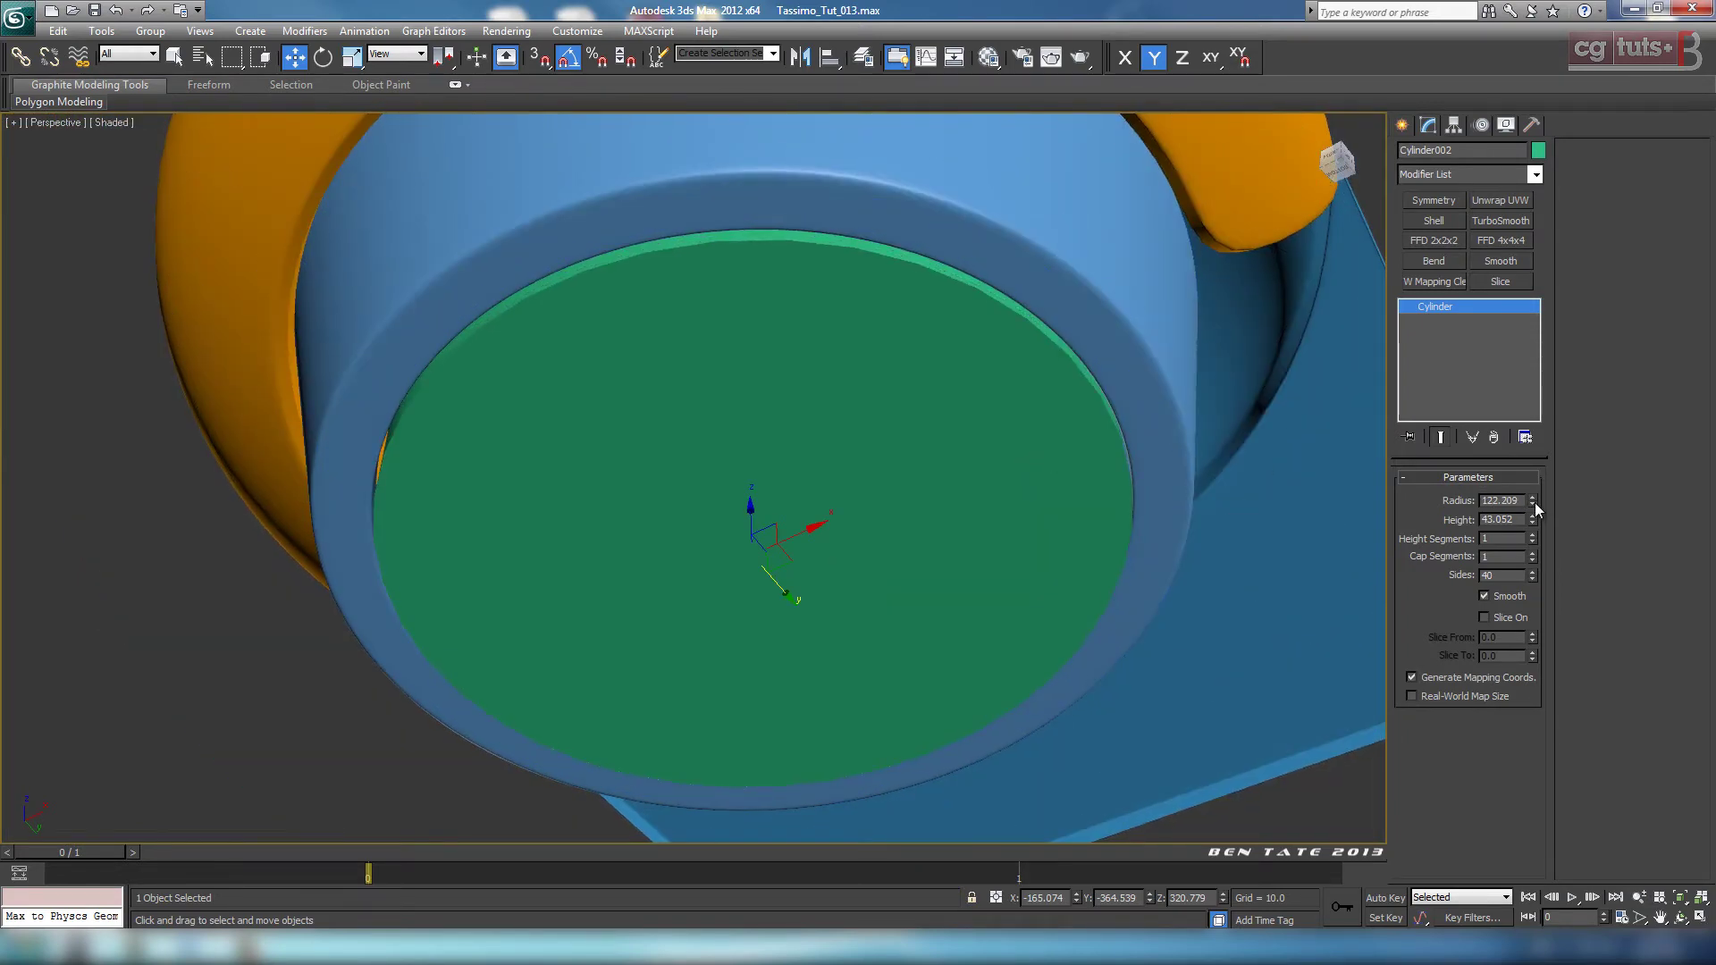
key("F4")
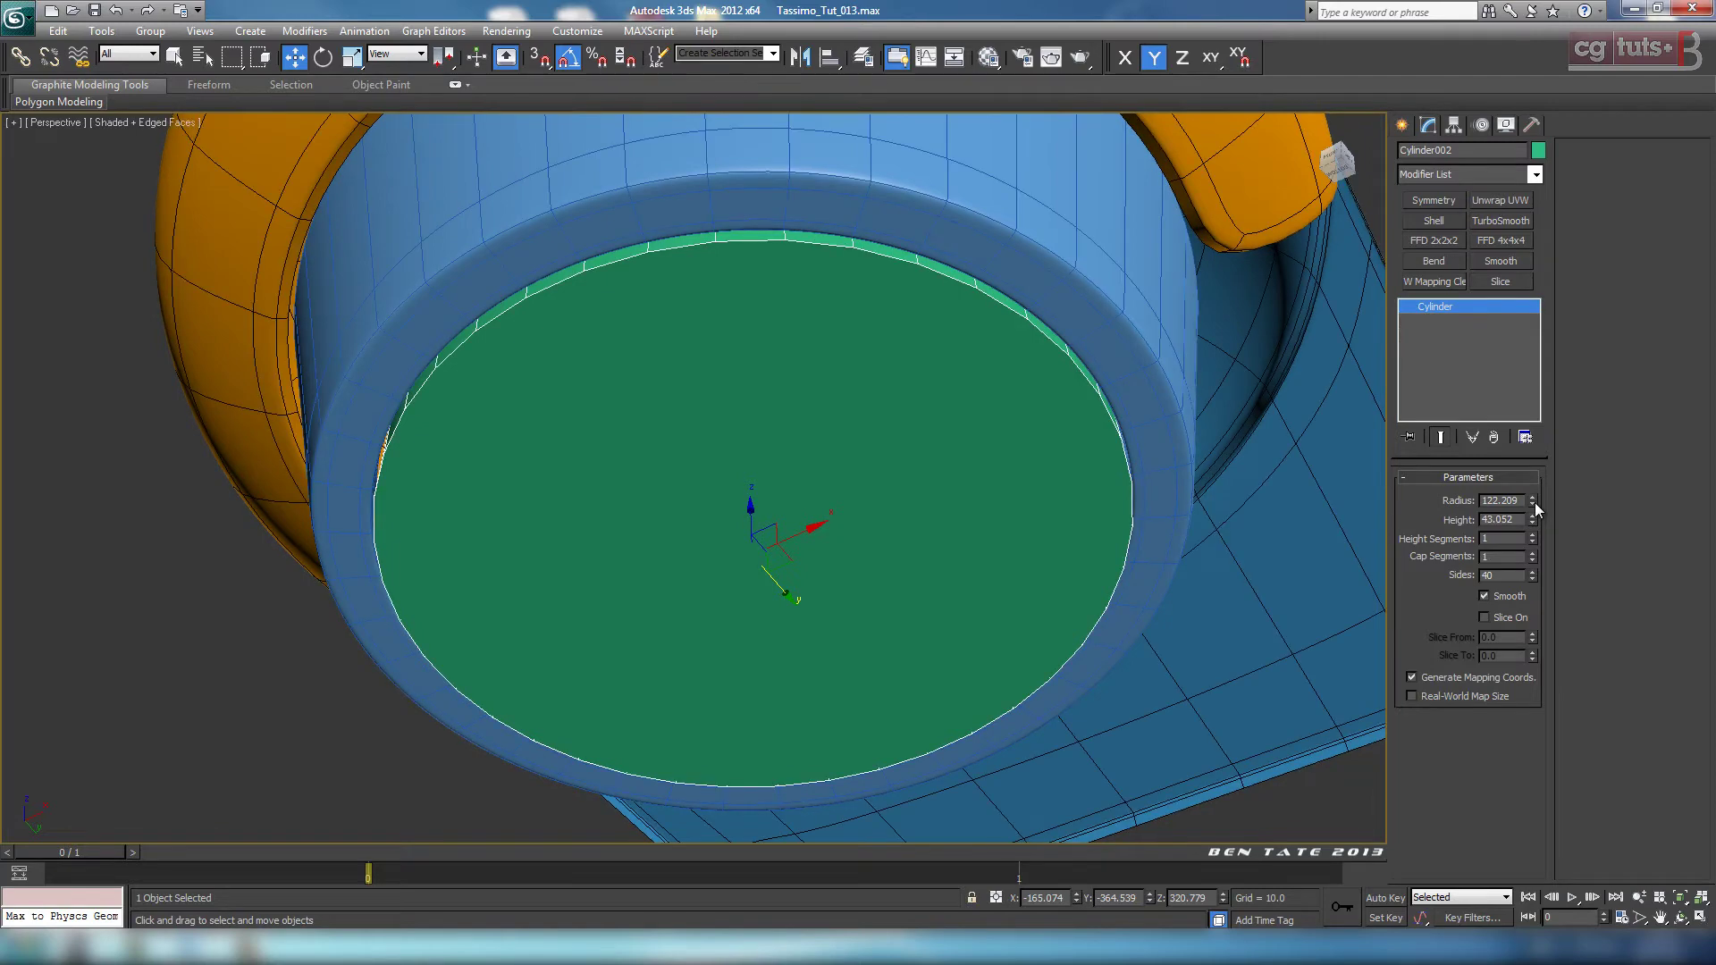
left_click_drag(1519, 501, 1444, 498)
type("123.22")
key("Return")
scroll(778, 566, "down", 3)
middle_click_drag(778, 566, 997, 514, "alt")
key("F4")
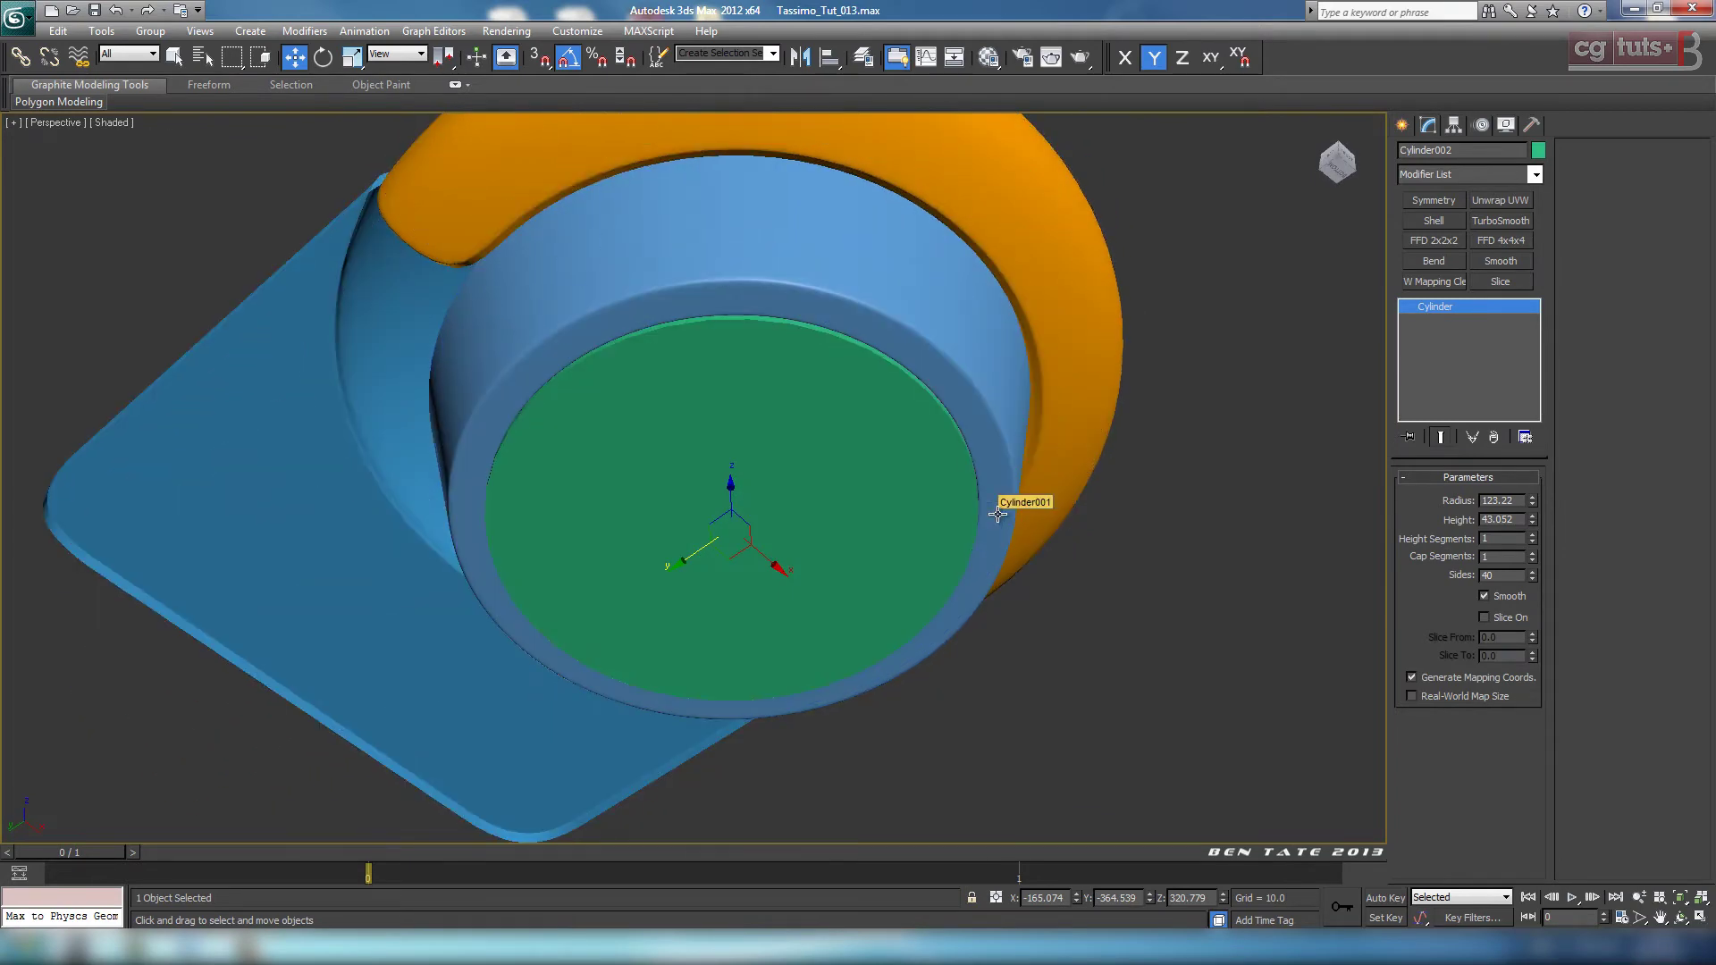
Step: Lower the inner cylinder slightly to about Z 318.4 and compare the underside with reference photo 026
middle_click_drag(836, 474, 807, 494, "alt")
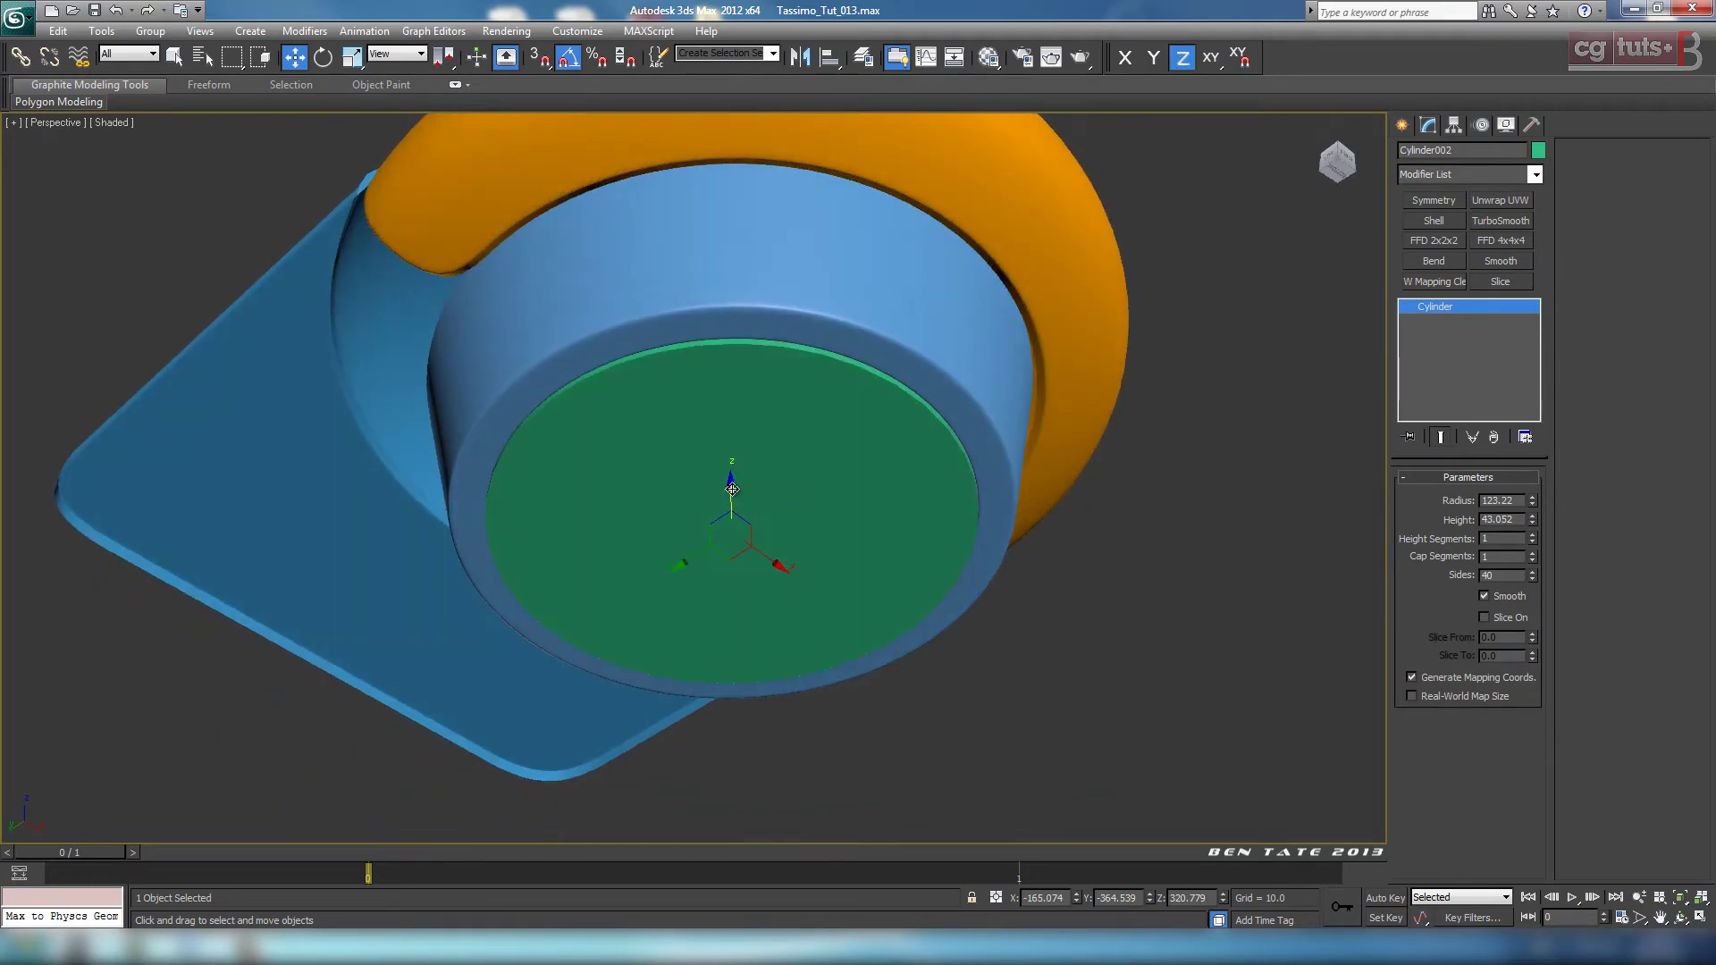
left_click_drag(739, 488, 739, 494)
scroll(861, 495, "down", 4)
middle_click_drag(862, 495, 816, 507, "alt")
scroll(827, 496, "up", 4)
scroll(827, 496, "down", 2)
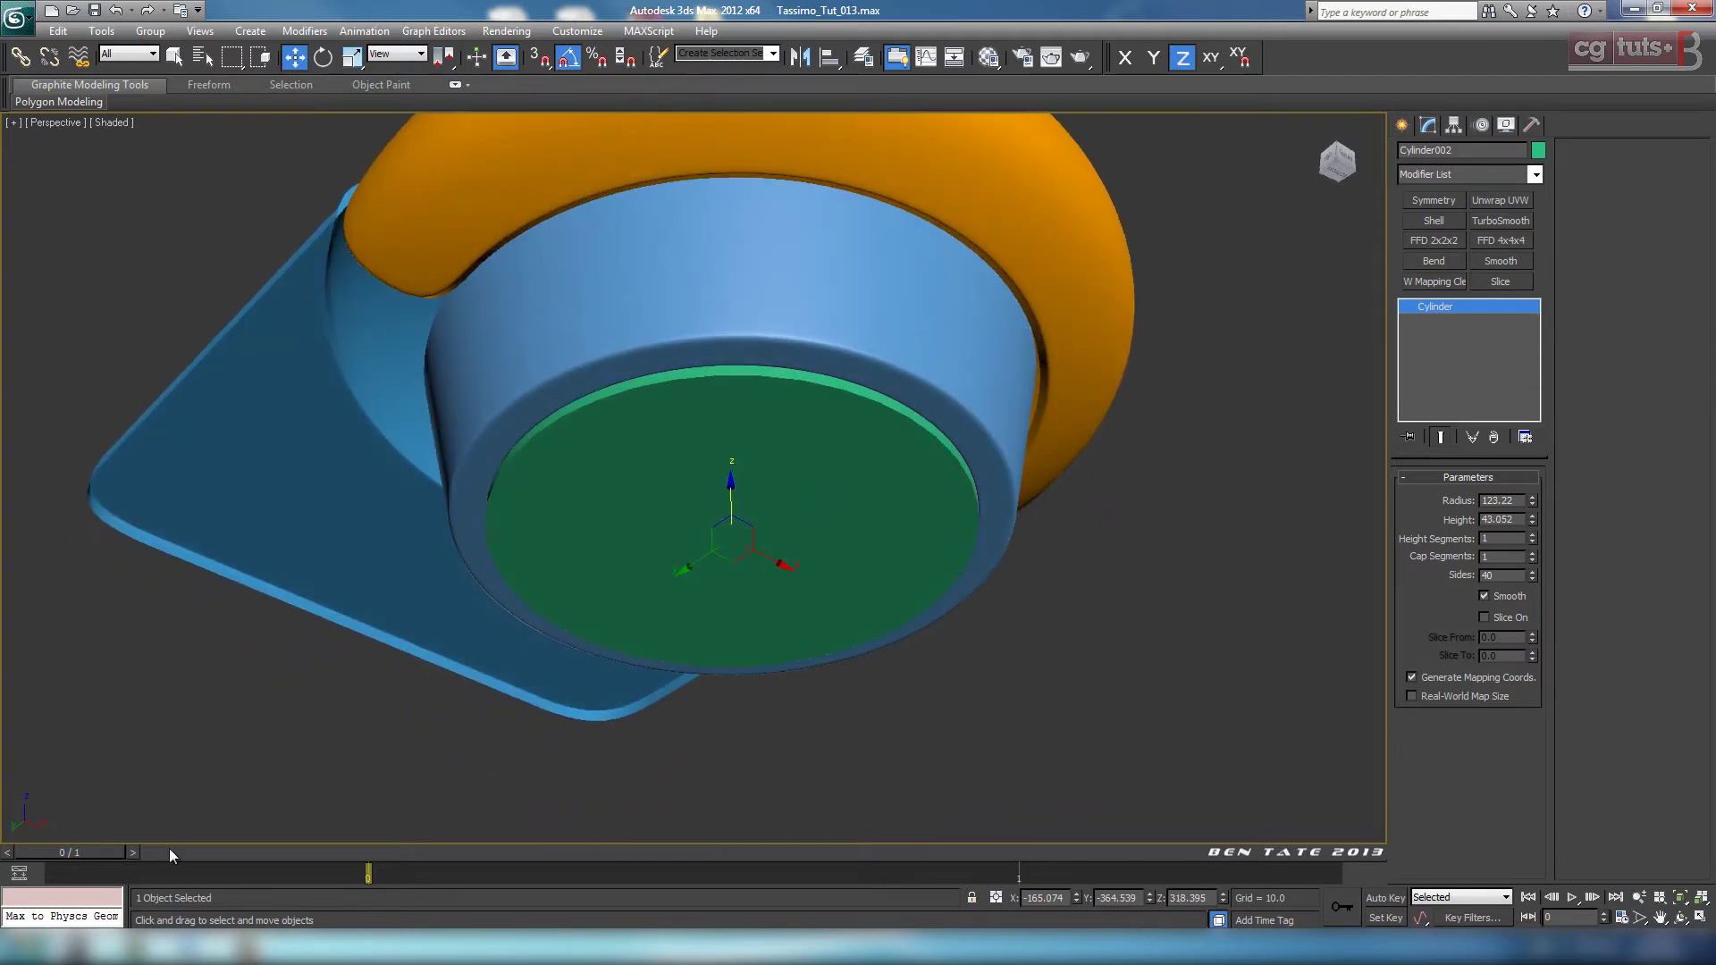
left_click(191, 947)
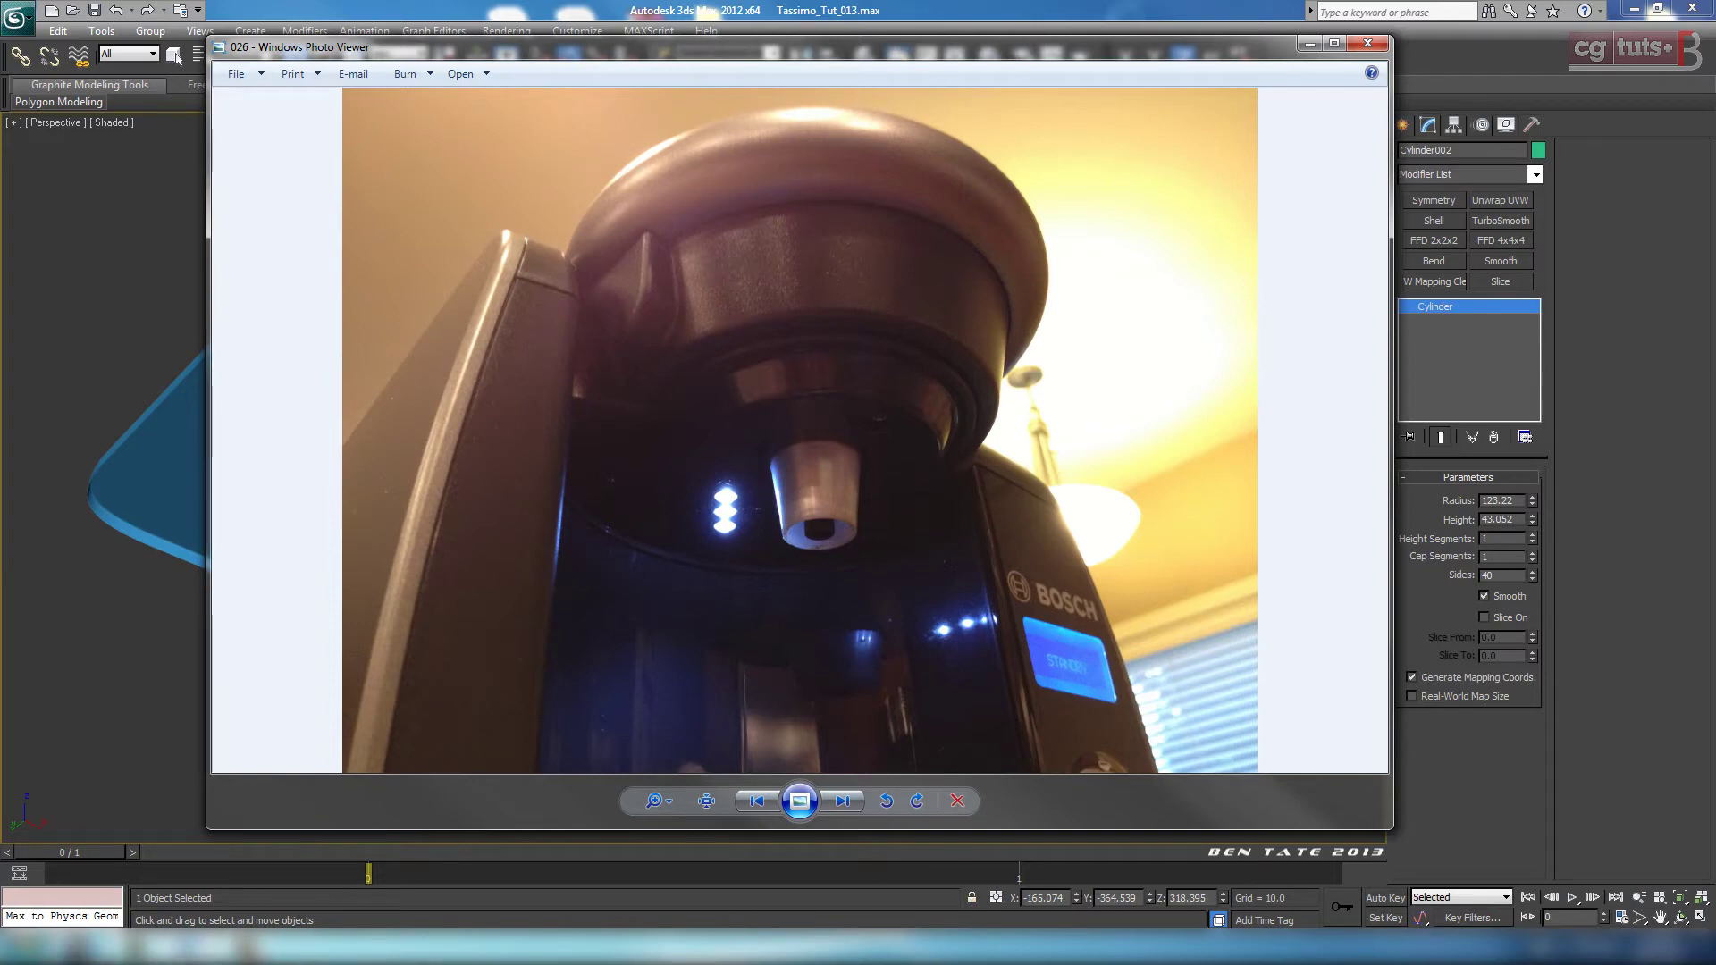
mouse_move(188, 950)
left_click(307, 849)
mouse_move(1023, 594)
middle_mouse_down()
mouse_move(1021, 617)
mouse_move(1013, 604)
middle_mouse_up()
Step: Delete the rear half of the tapered cylinder's polygons, up to its centre line in the side view
key("F4")
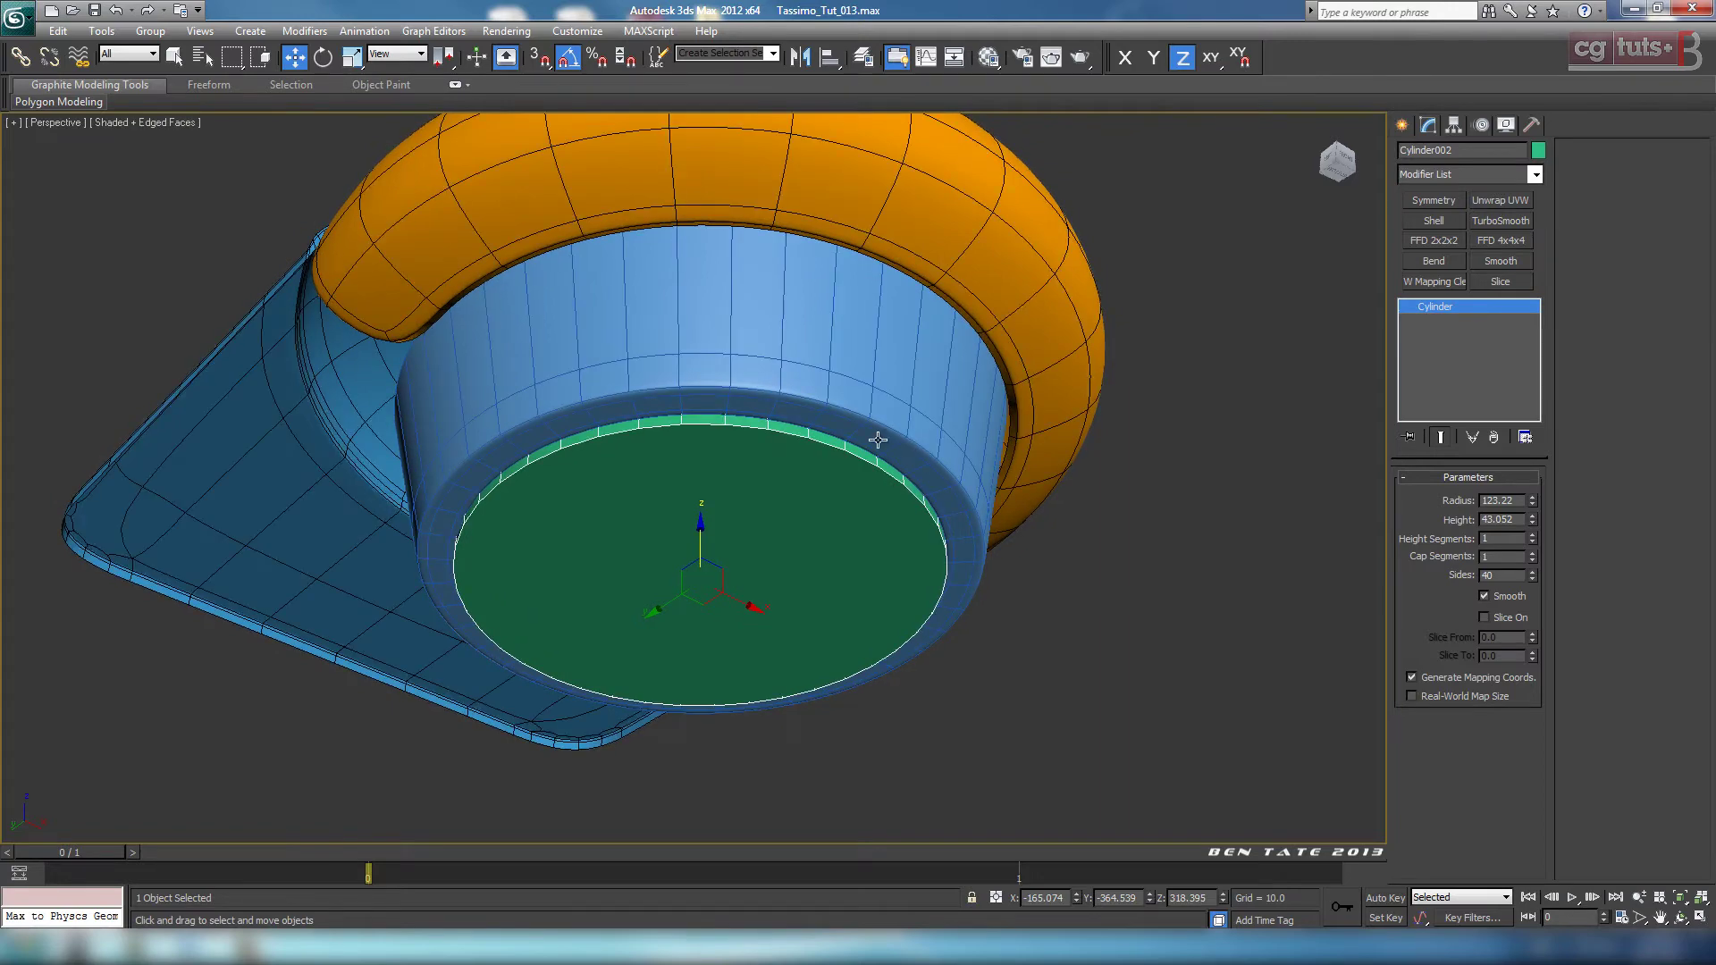
left_click(886, 403)
key("alt+w")
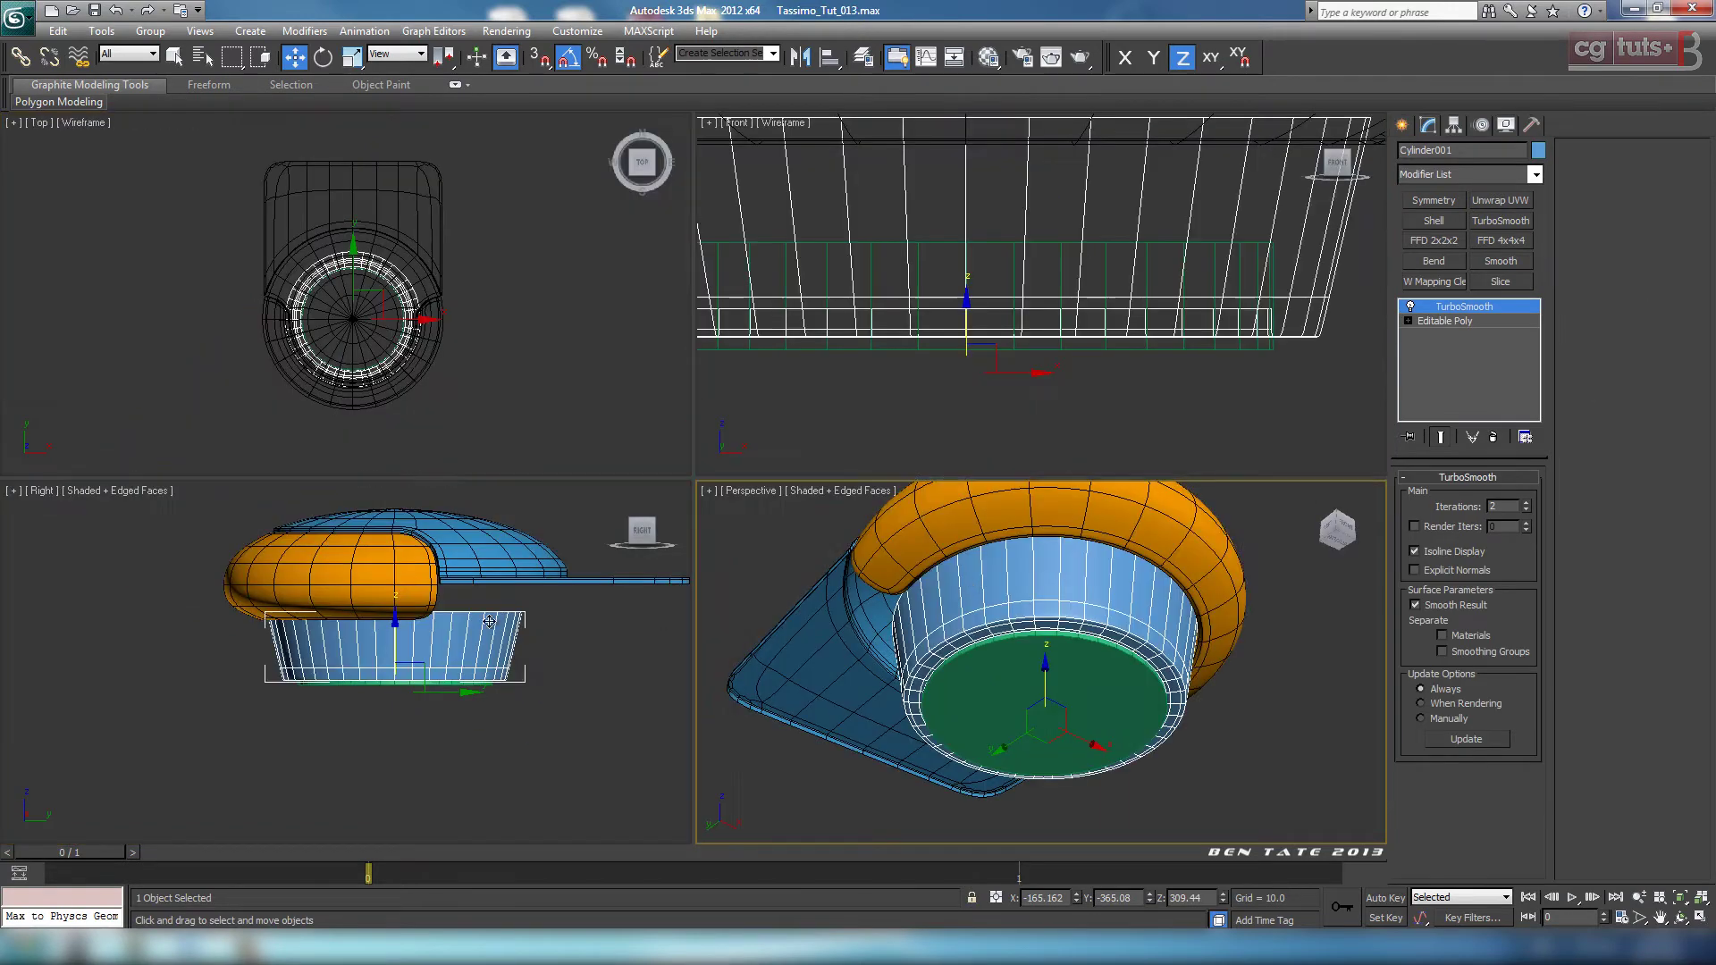
right_click(489, 622)
key("alt+w")
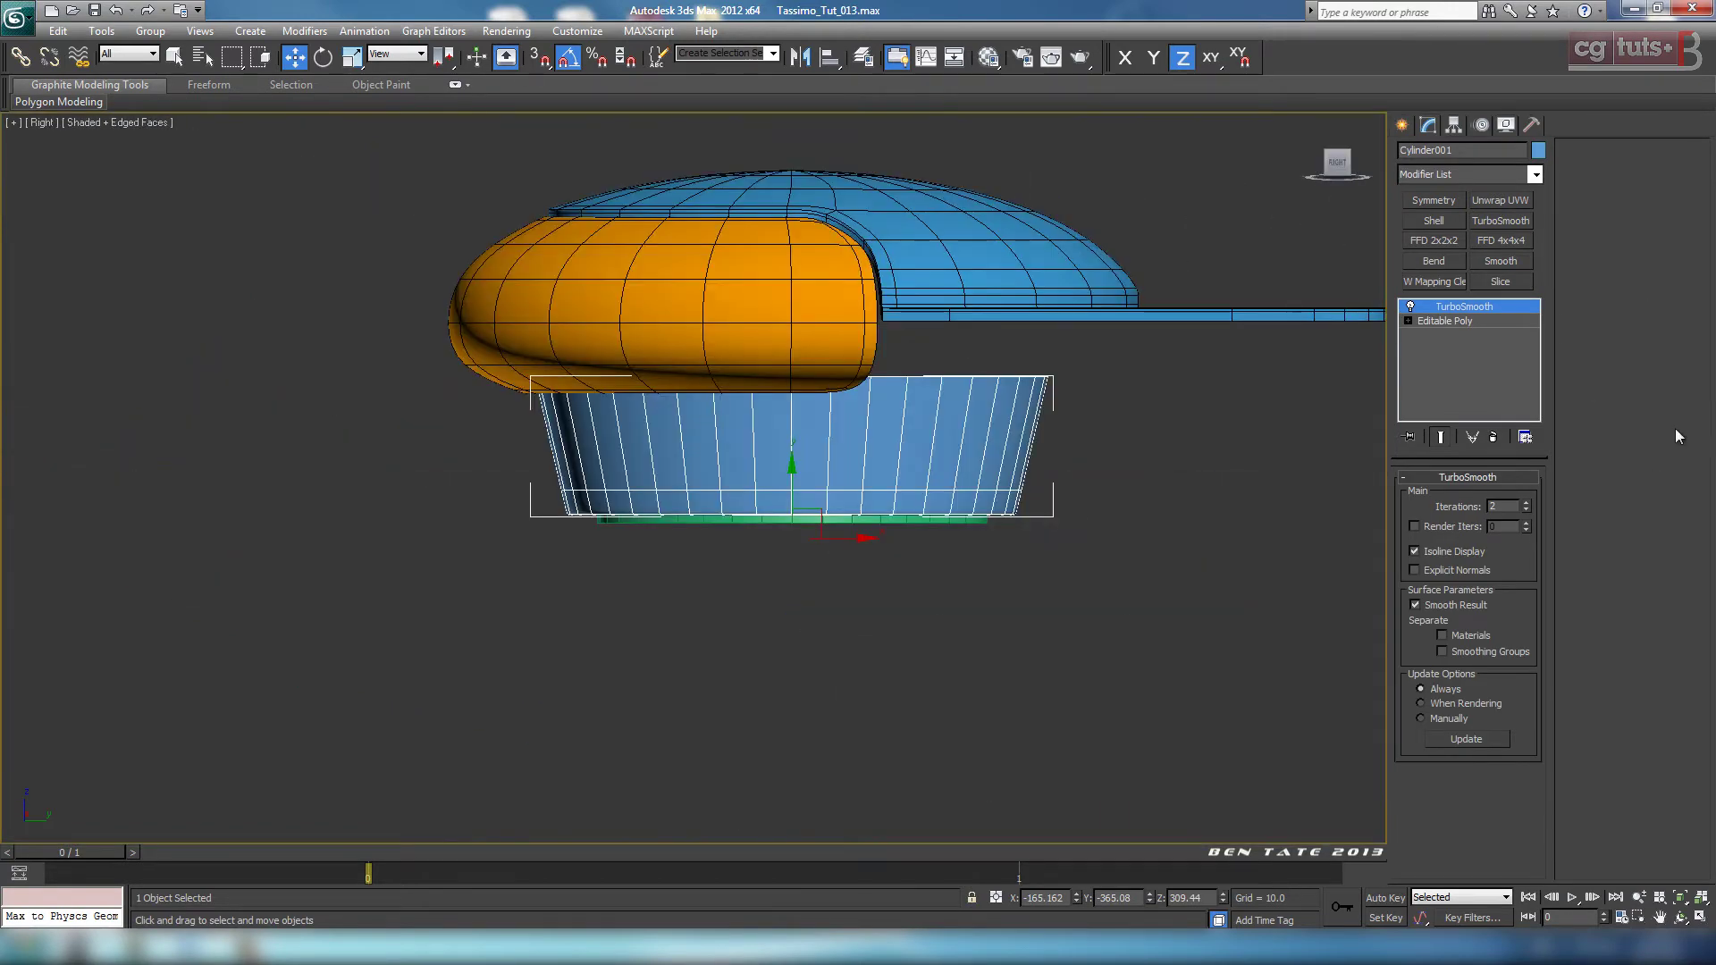
left_click(1449, 321)
key("4")
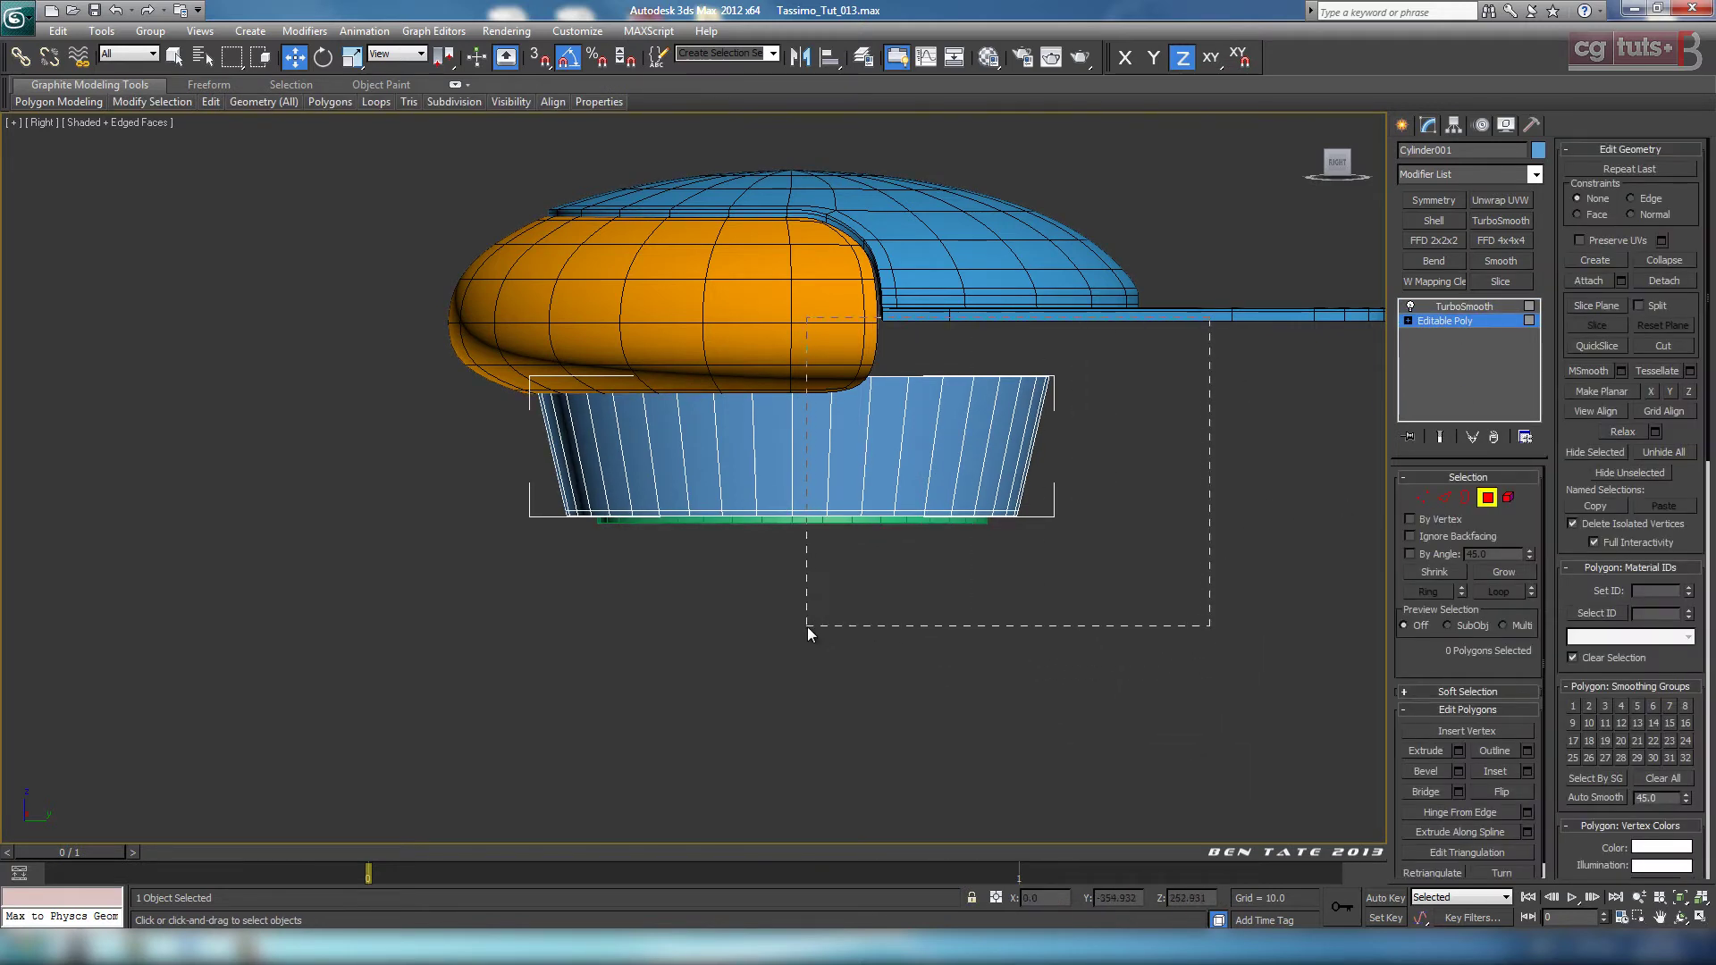
left_click_drag(807, 627, 806, 627)
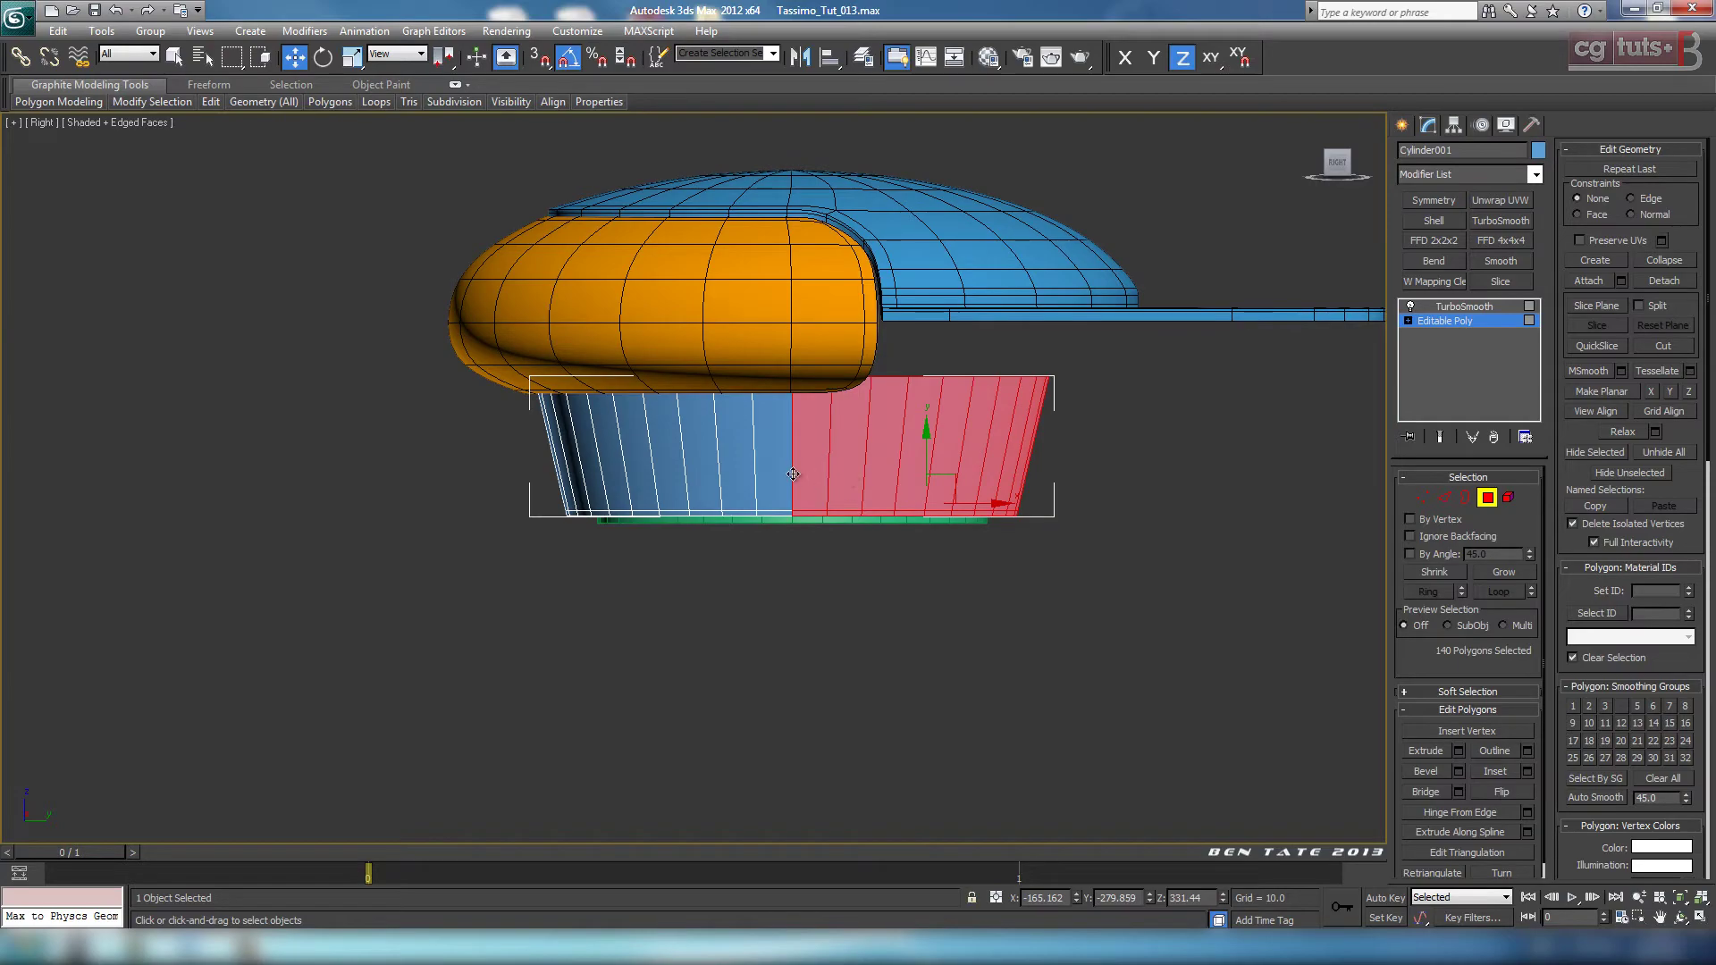
middle_click_drag(897, 654, 869, 656)
key("alt+w")
middle_click(1090, 710)
key("alt+w")
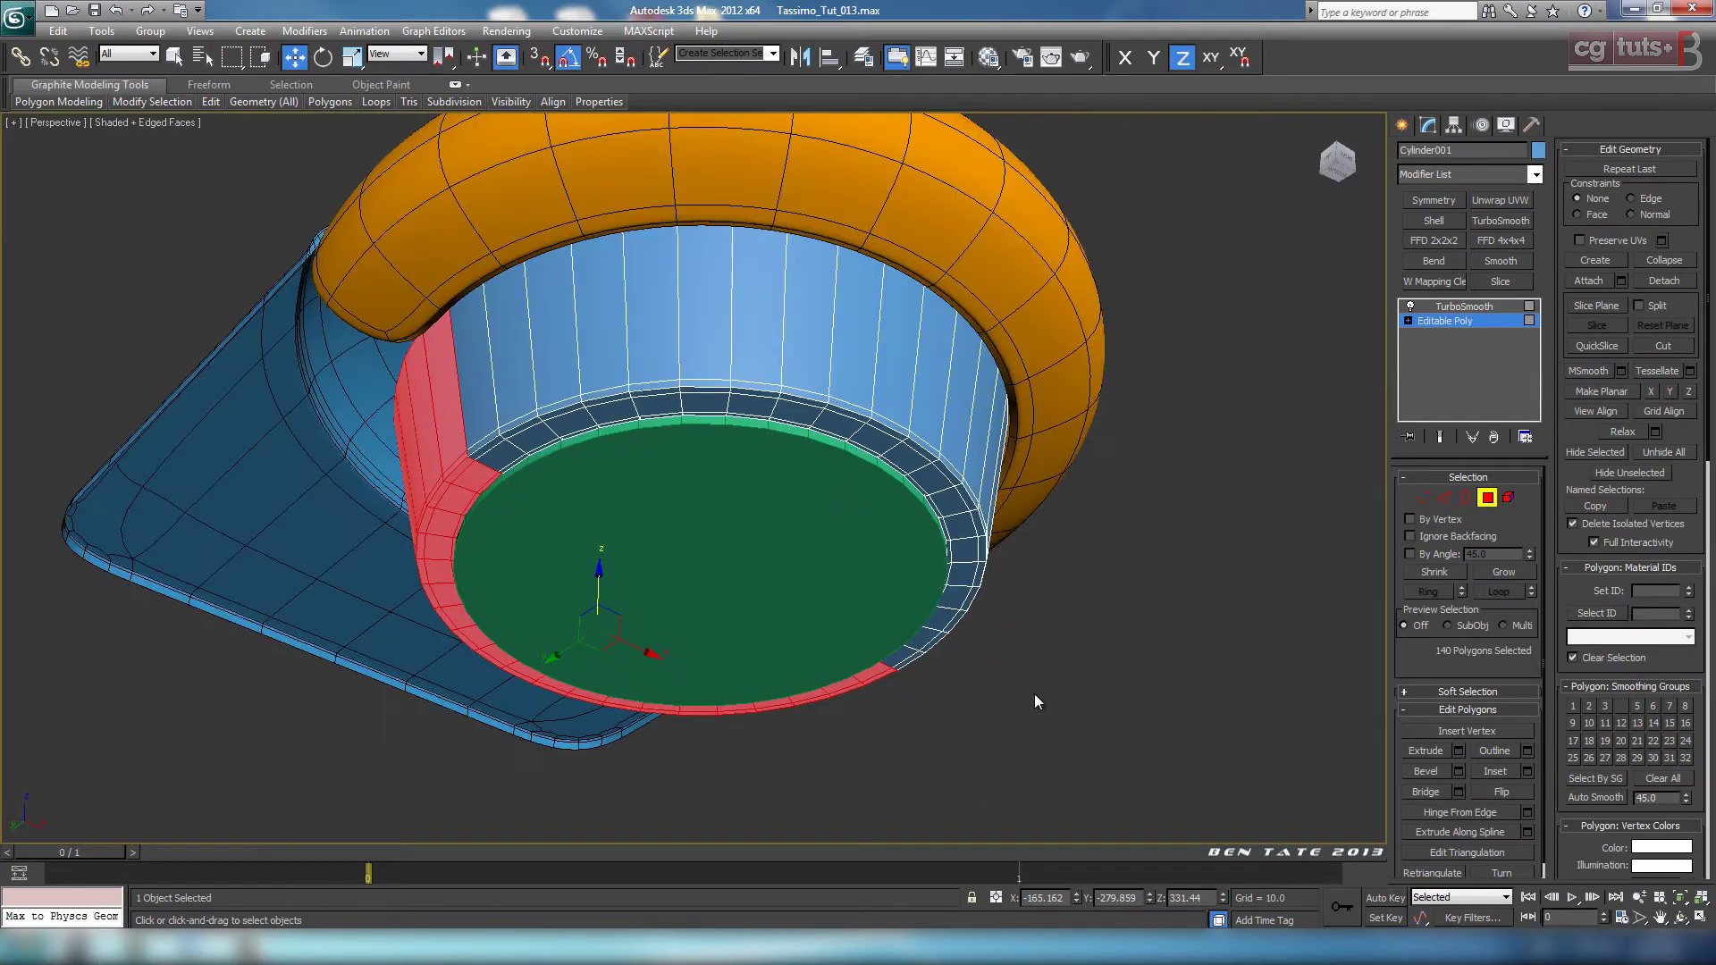
middle_click_drag(1032, 694, 1144, 520, "alt")
key("Delete")
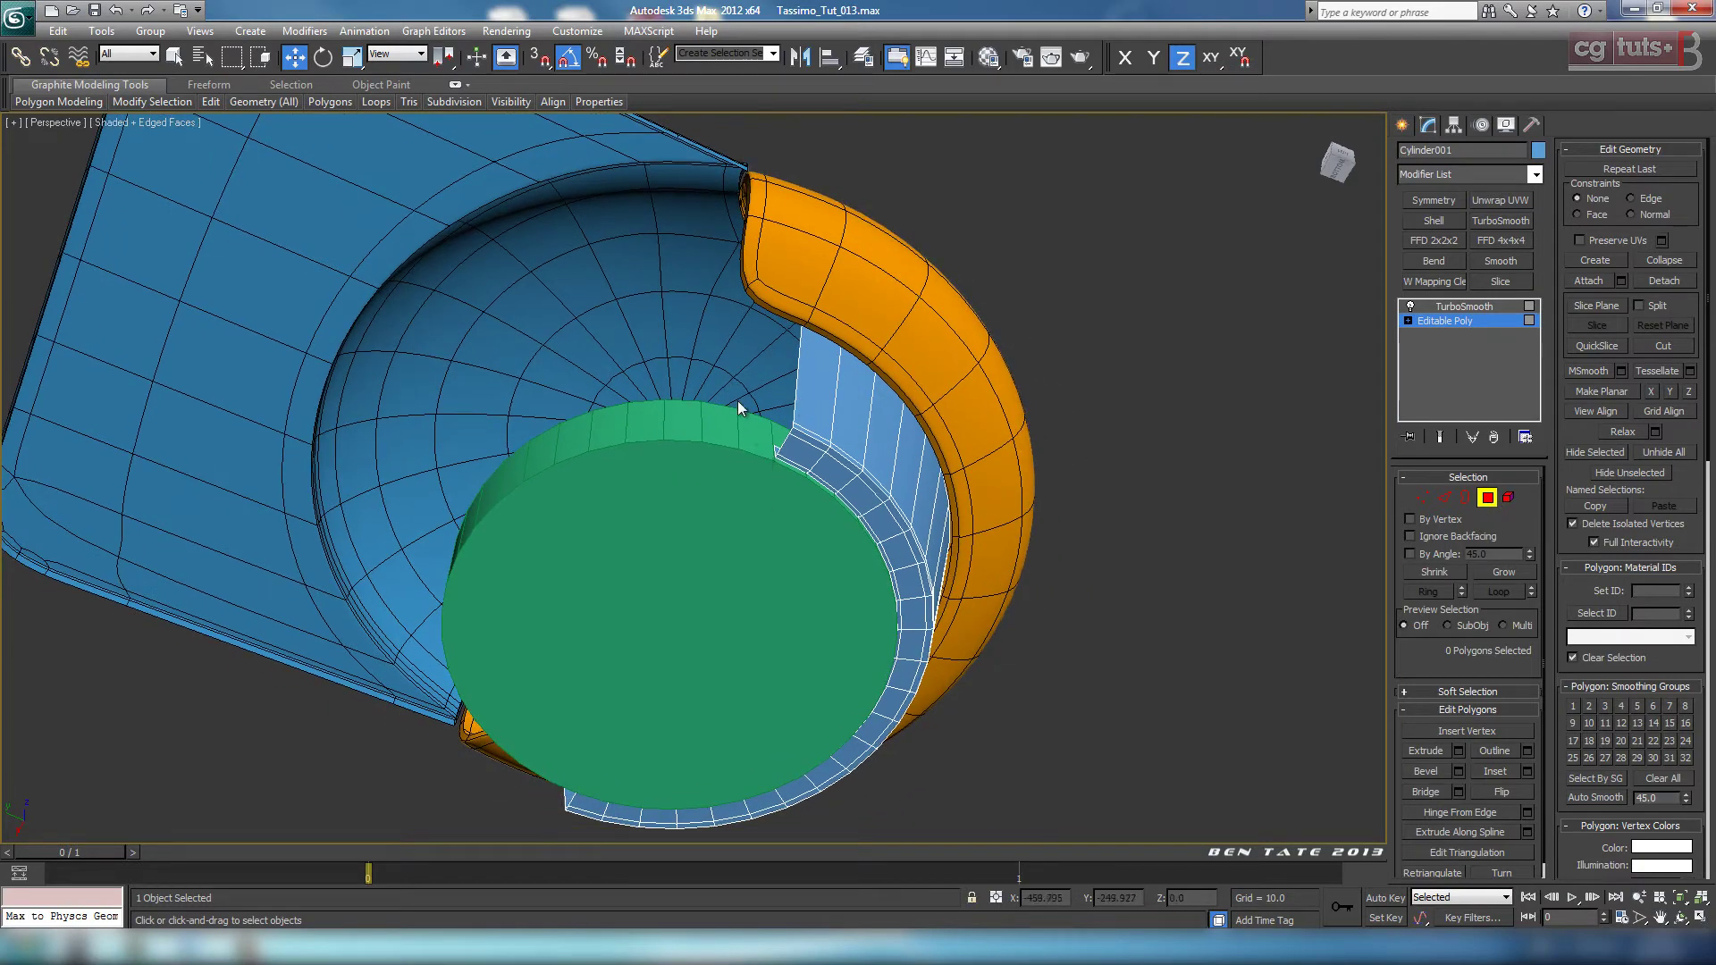
Step: Return to the tapered cylinder's TurboSmooth level and inspect the remaining half with the edges hidden
left_click(1486, 498)
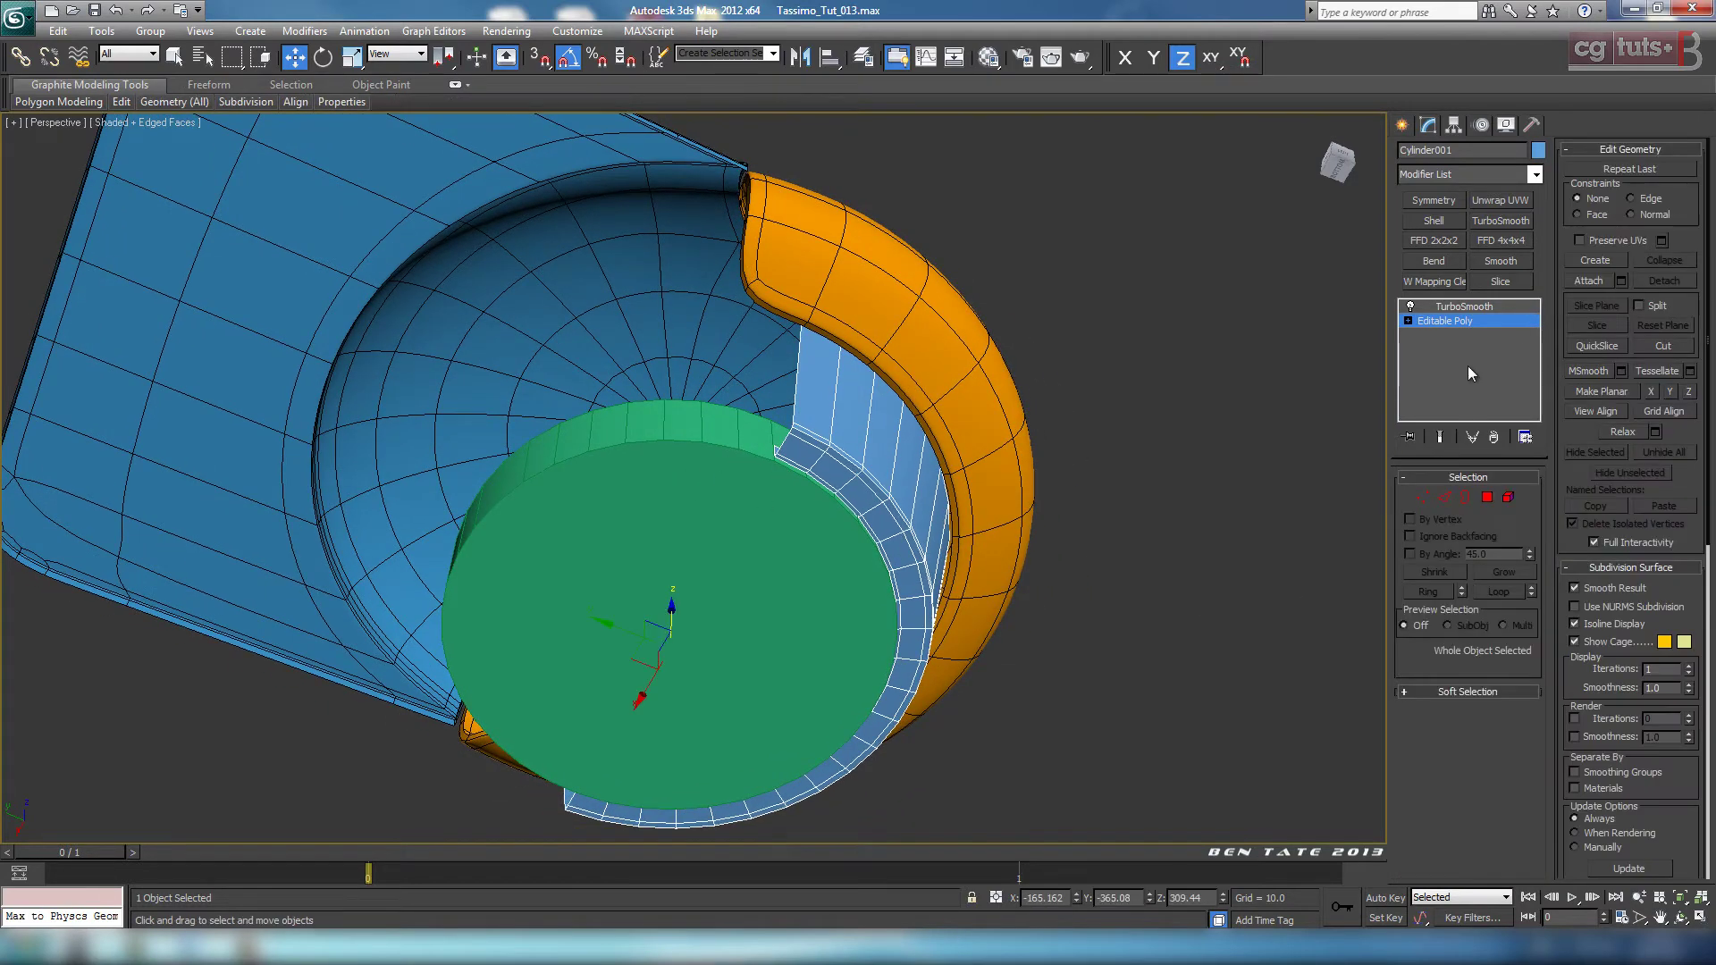
left_click(1444, 307)
key("F4")
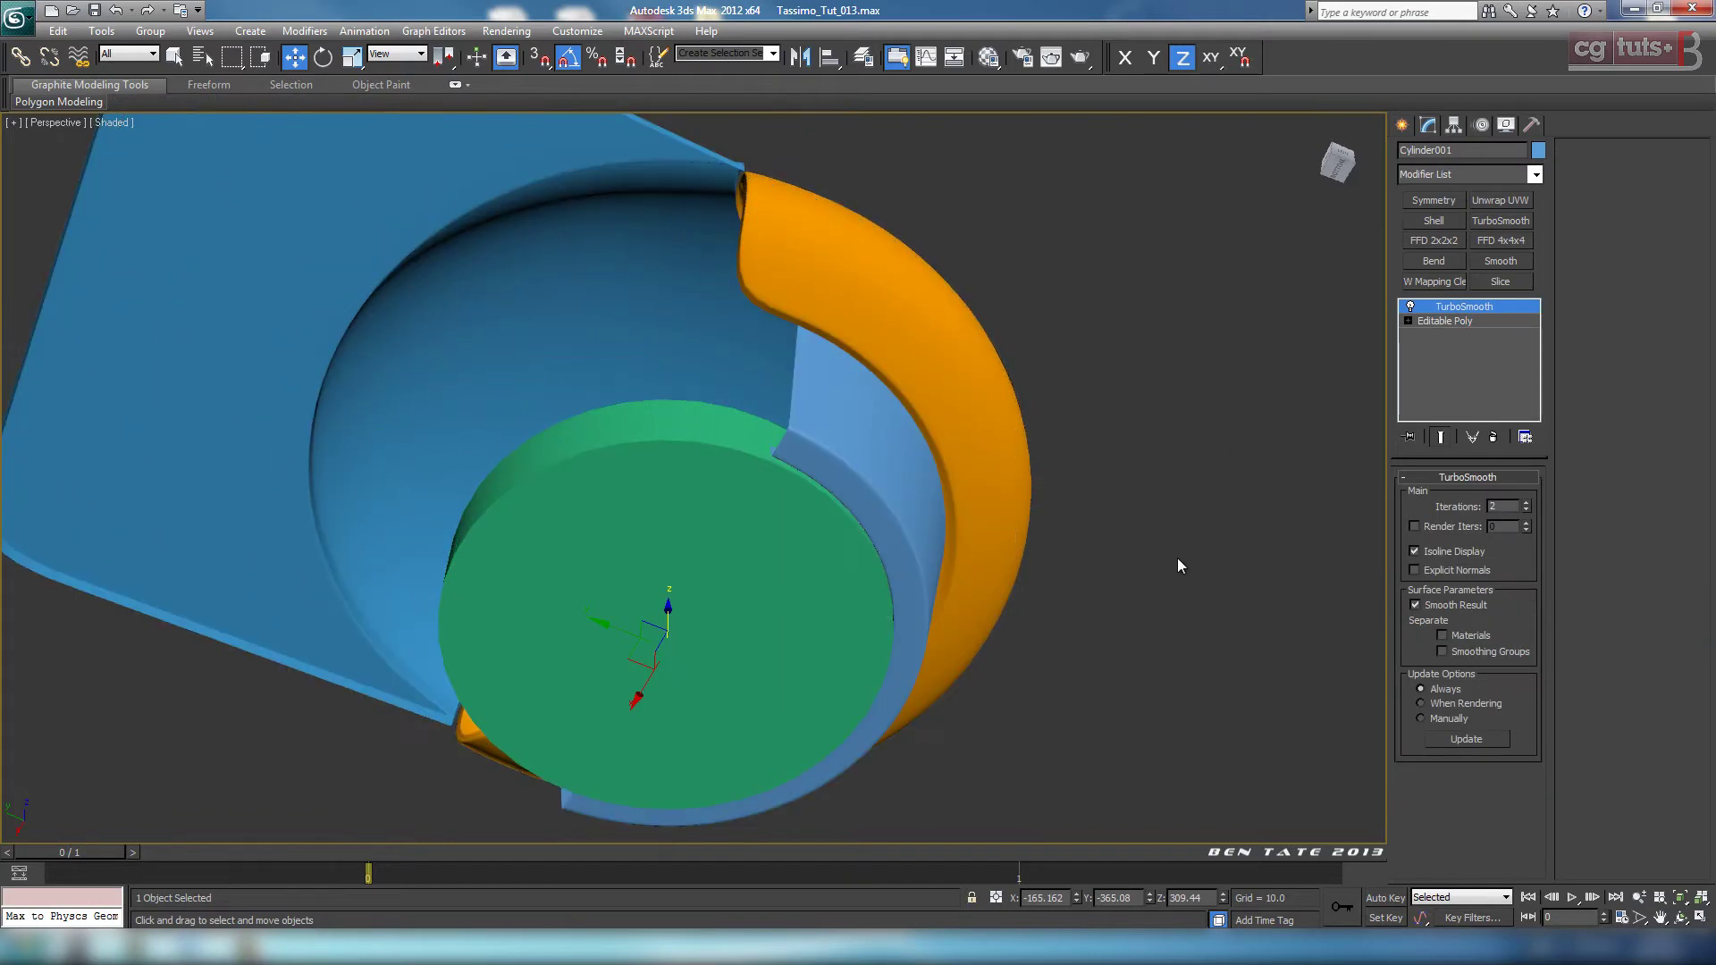
mouse_move(1177, 558)
middle_mouse_down("alt")
mouse_move(956, 577)
mouse_move(808, 640)
mouse_move(869, 640)
mouse_move(832, 460)
mouse_move(816, 548)
mouse_move(865, 558)
mouse_move(884, 536)
mouse_move(935, 559)
mouse_move(992, 529)
middle_mouse_up("alt")
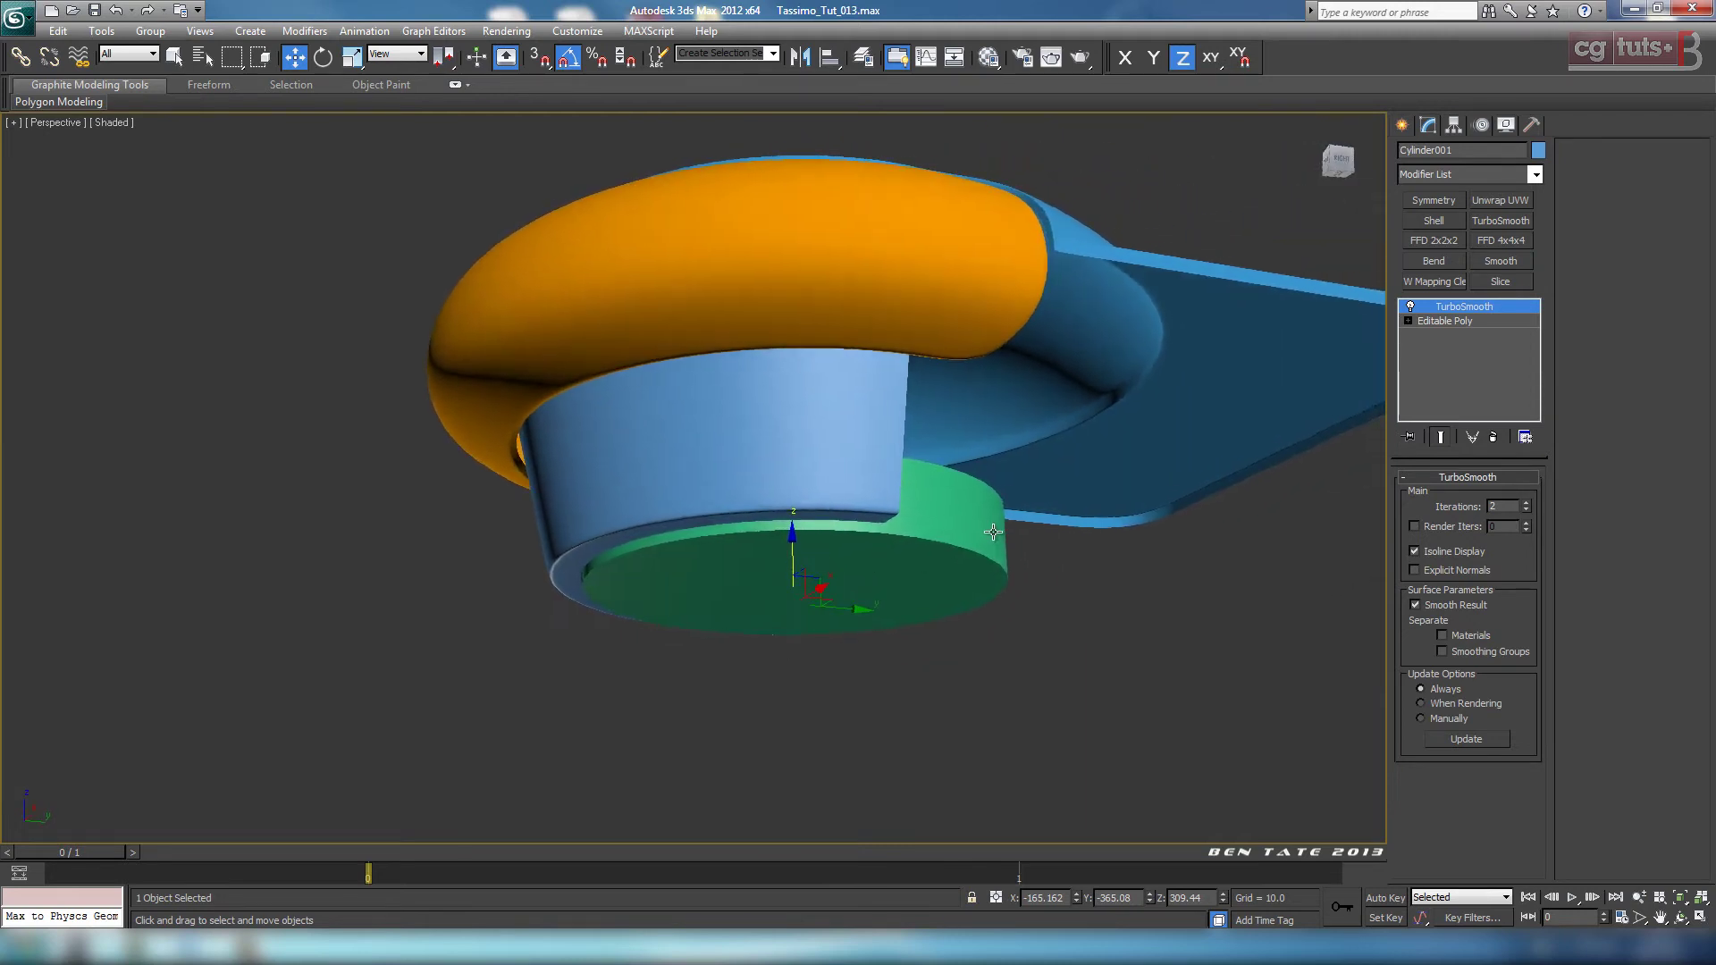
Step: Convert the inner cylinder beneath the brewing head to an editable poly
left_click(955, 459)
key("alt+w")
right_click(548, 641)
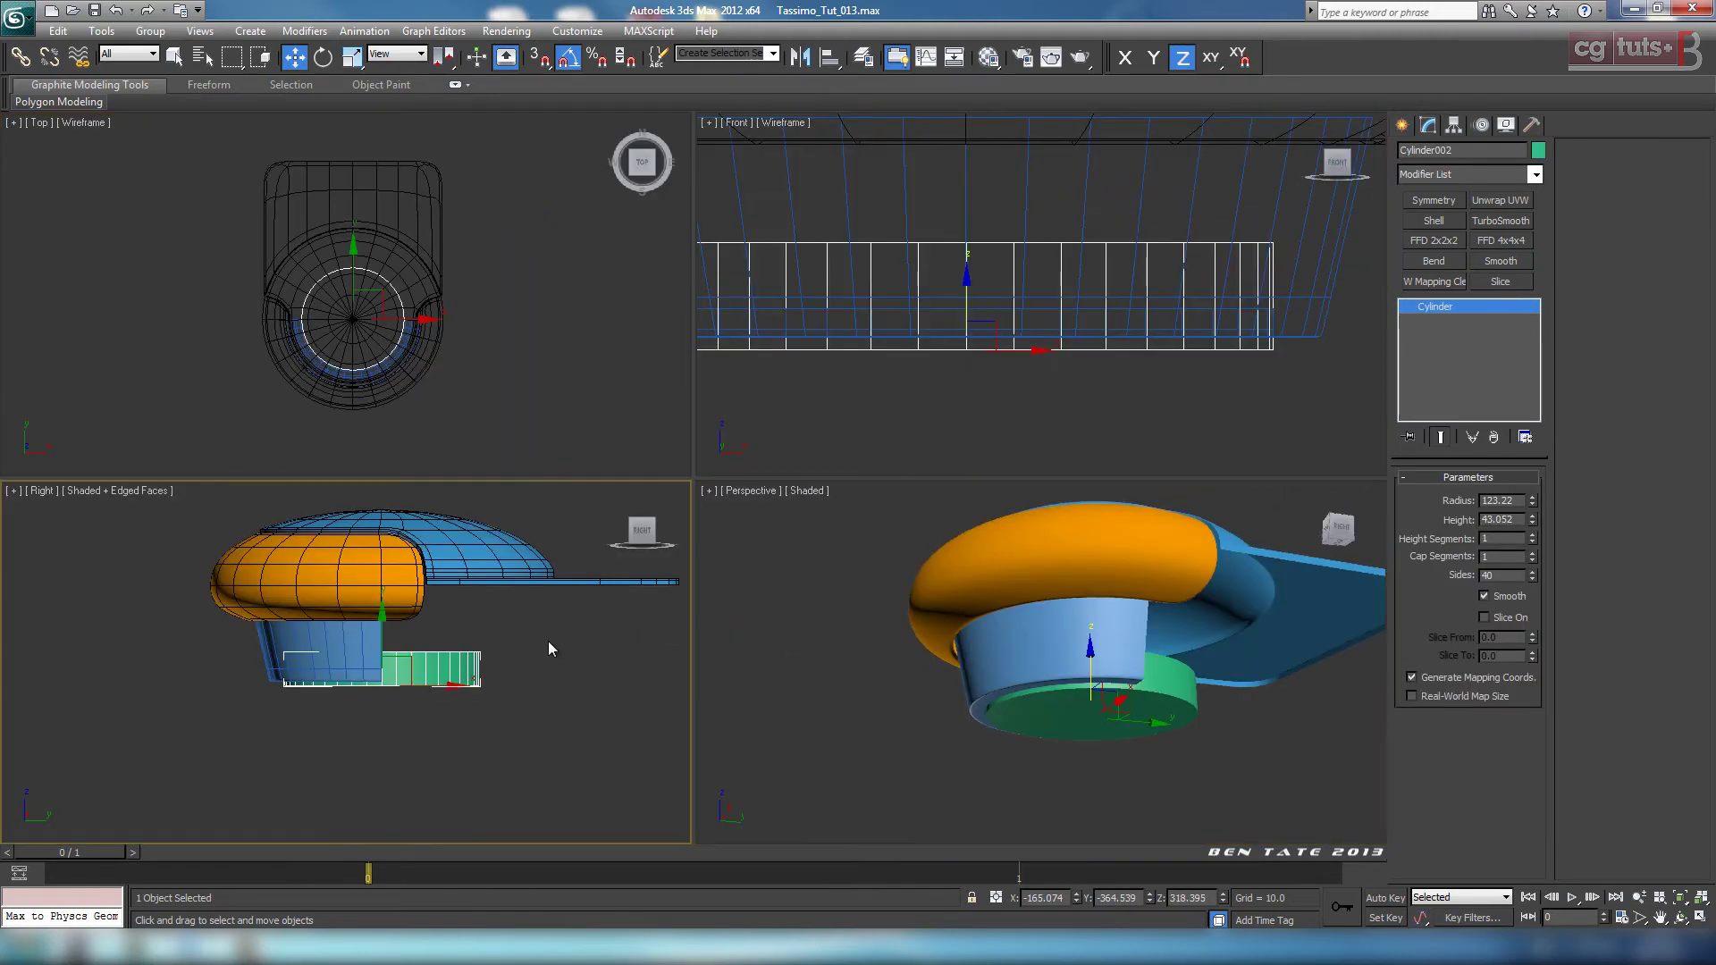
key("alt+w")
middle_click_drag(988, 537, 938, 565)
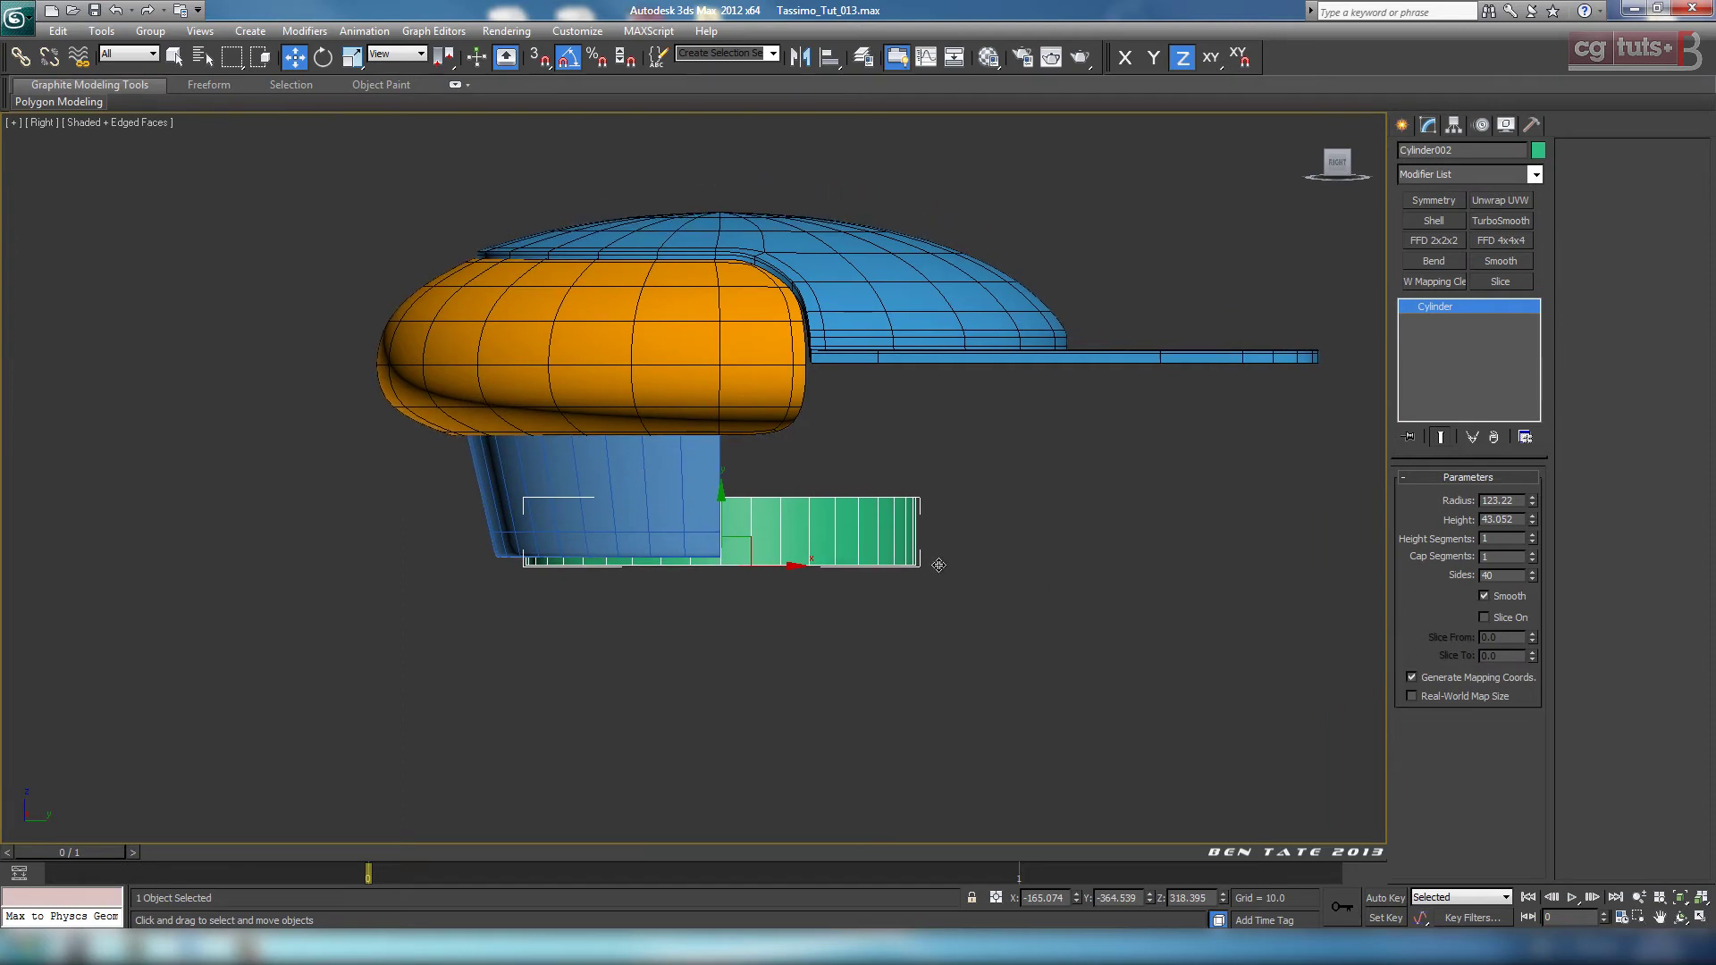
right_click(902, 536)
mouse_move(989, 700)
left_click(1120, 713)
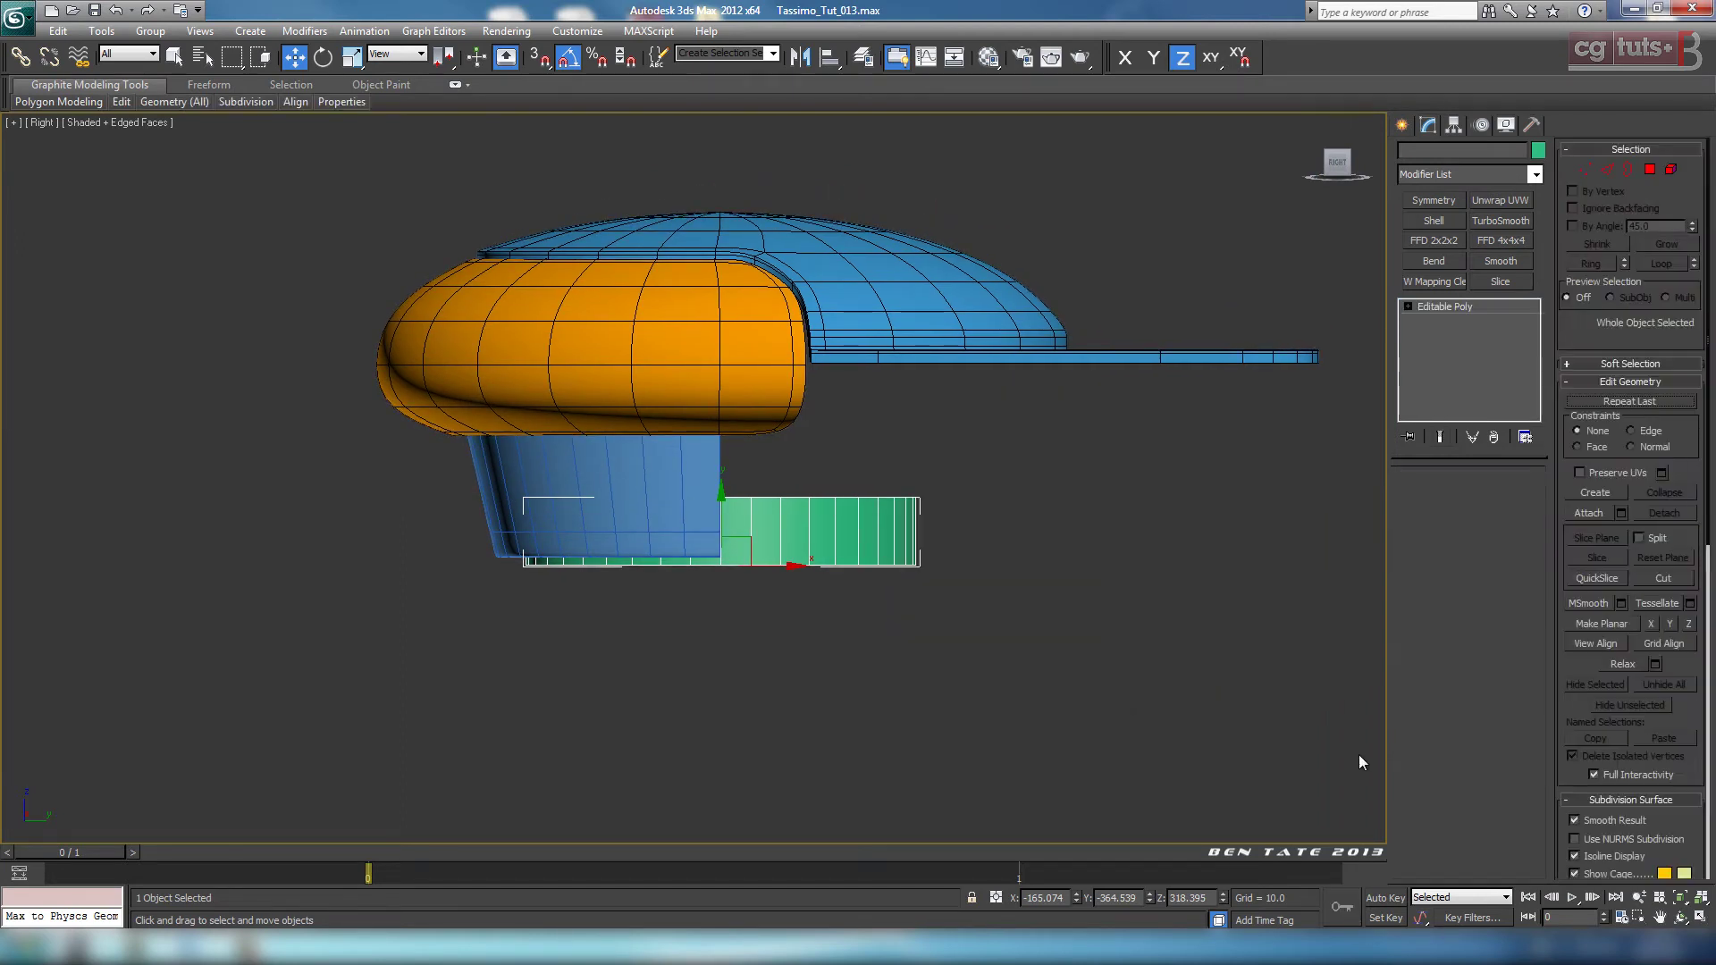
Step: Raise the inner cylinder's top ring of vertices to about Z 410.2, level with the top of the tapered cylinder
left_click(1422, 497)
key("F3")
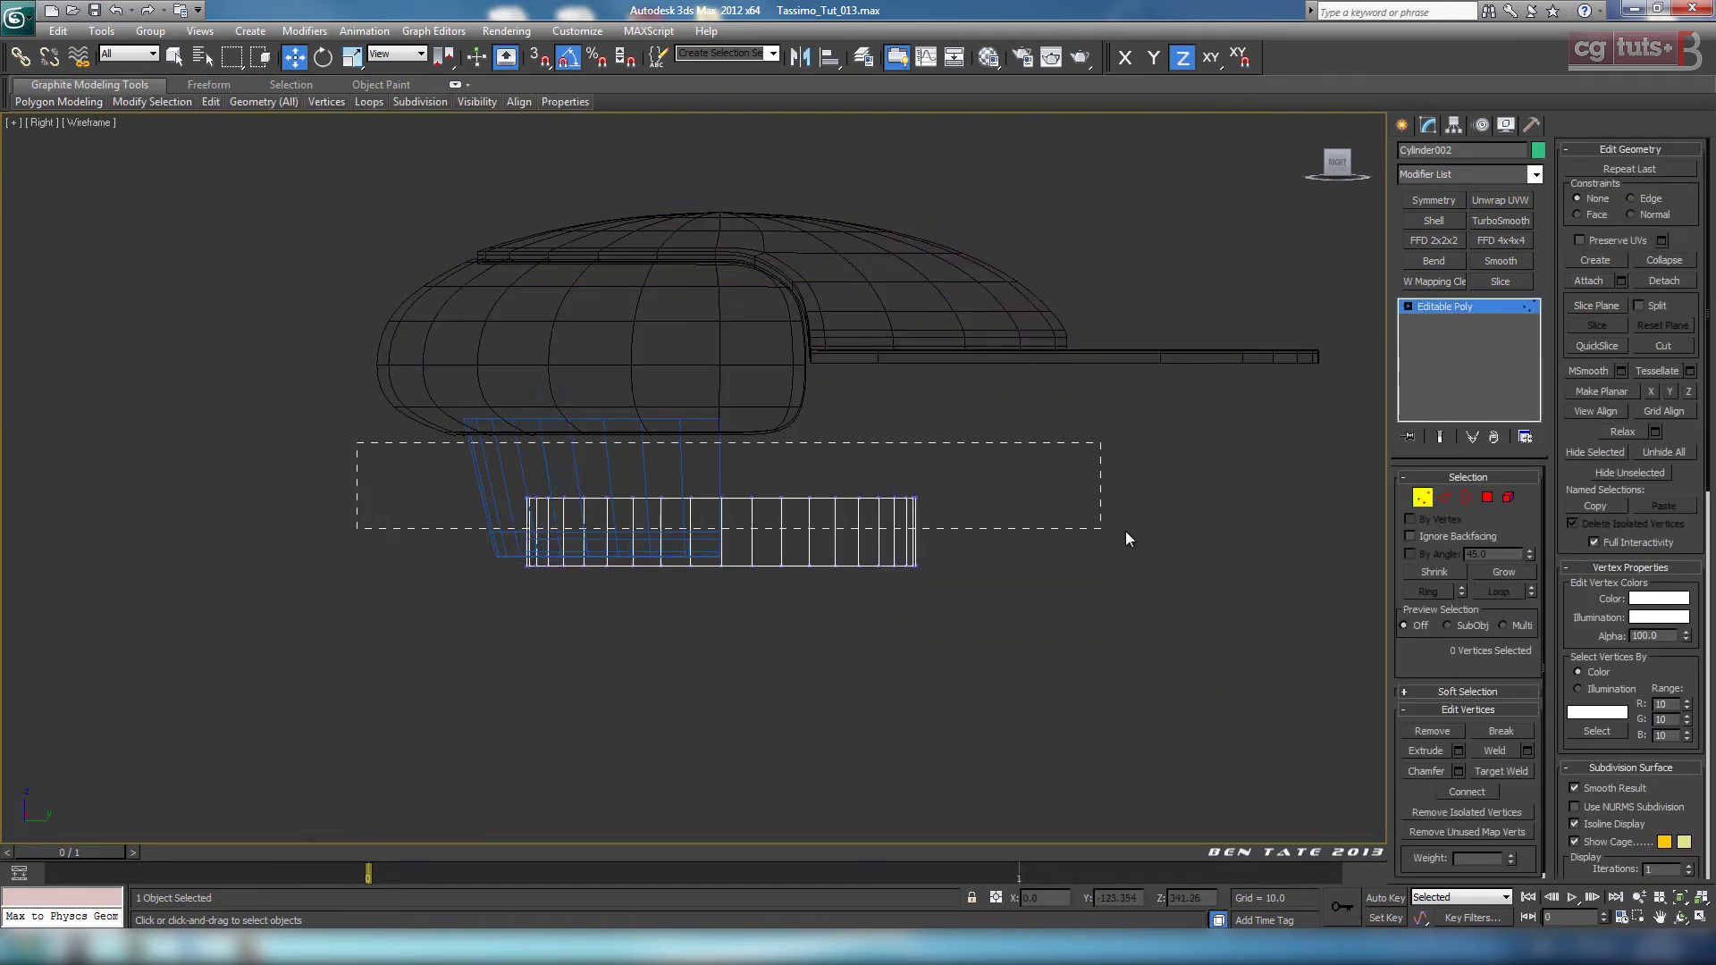
left_click_drag(1126, 534, 1127, 534)
left_click_drag(720, 441, 742, 364)
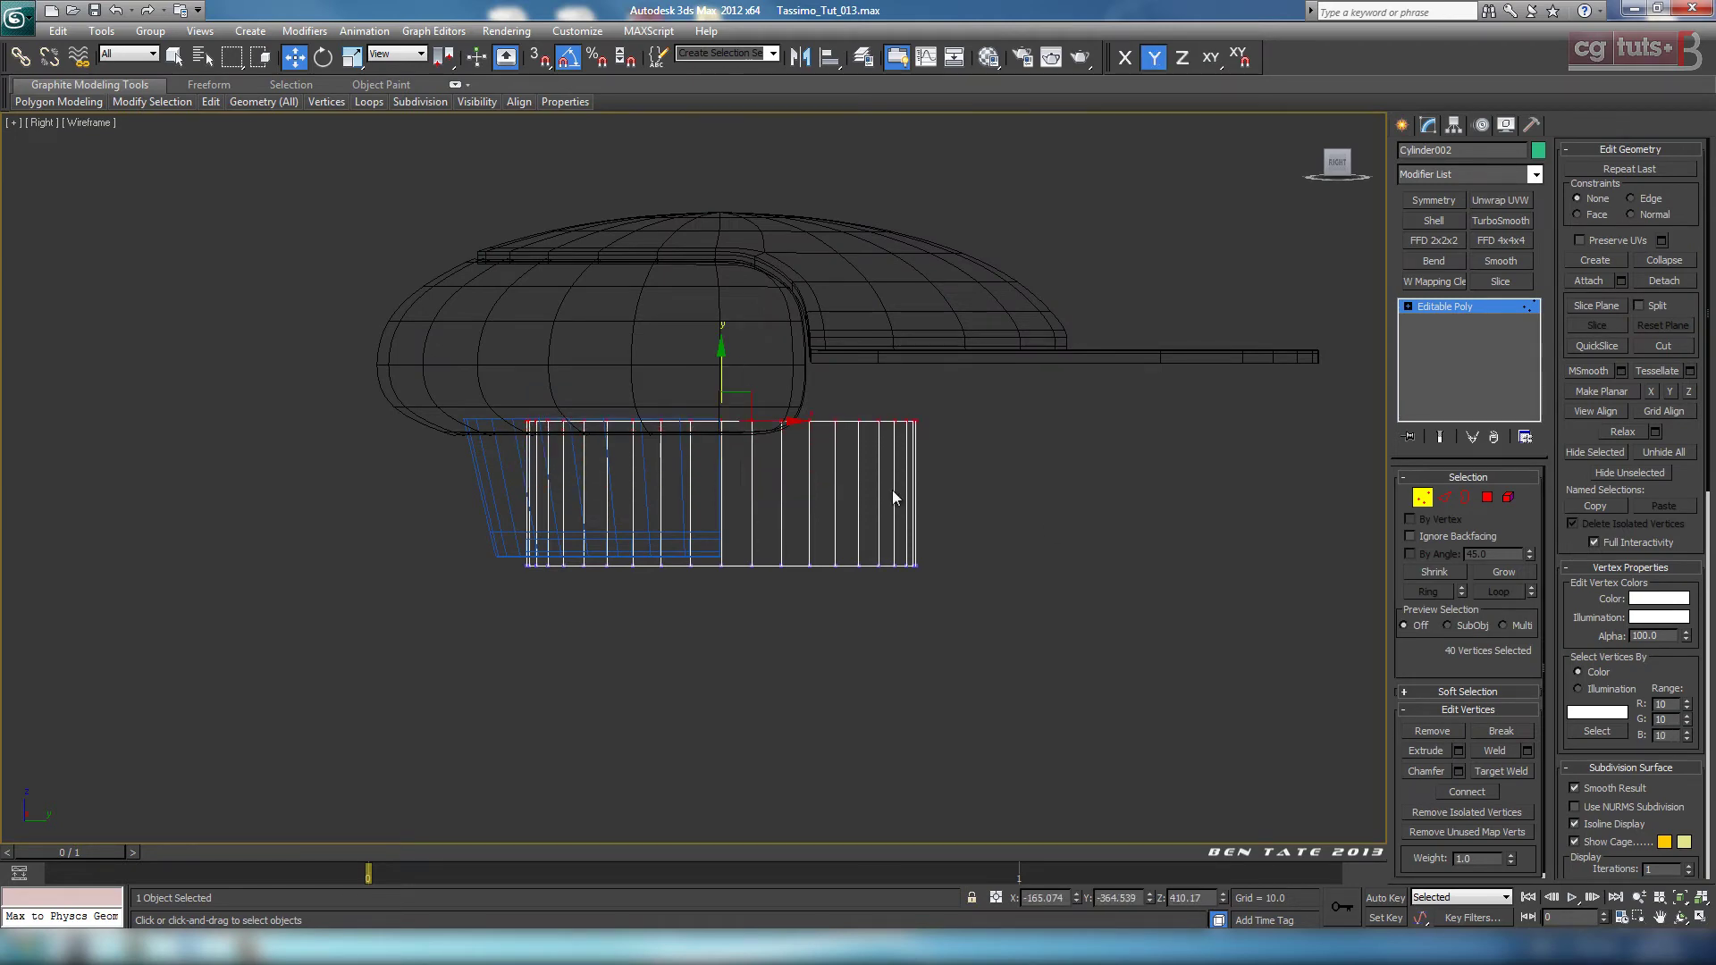
key("alt+w")
right_click(1000, 679)
key("alt+w")
middle_click_drag(1001, 681, 1045, 676, "alt")
key("F4")
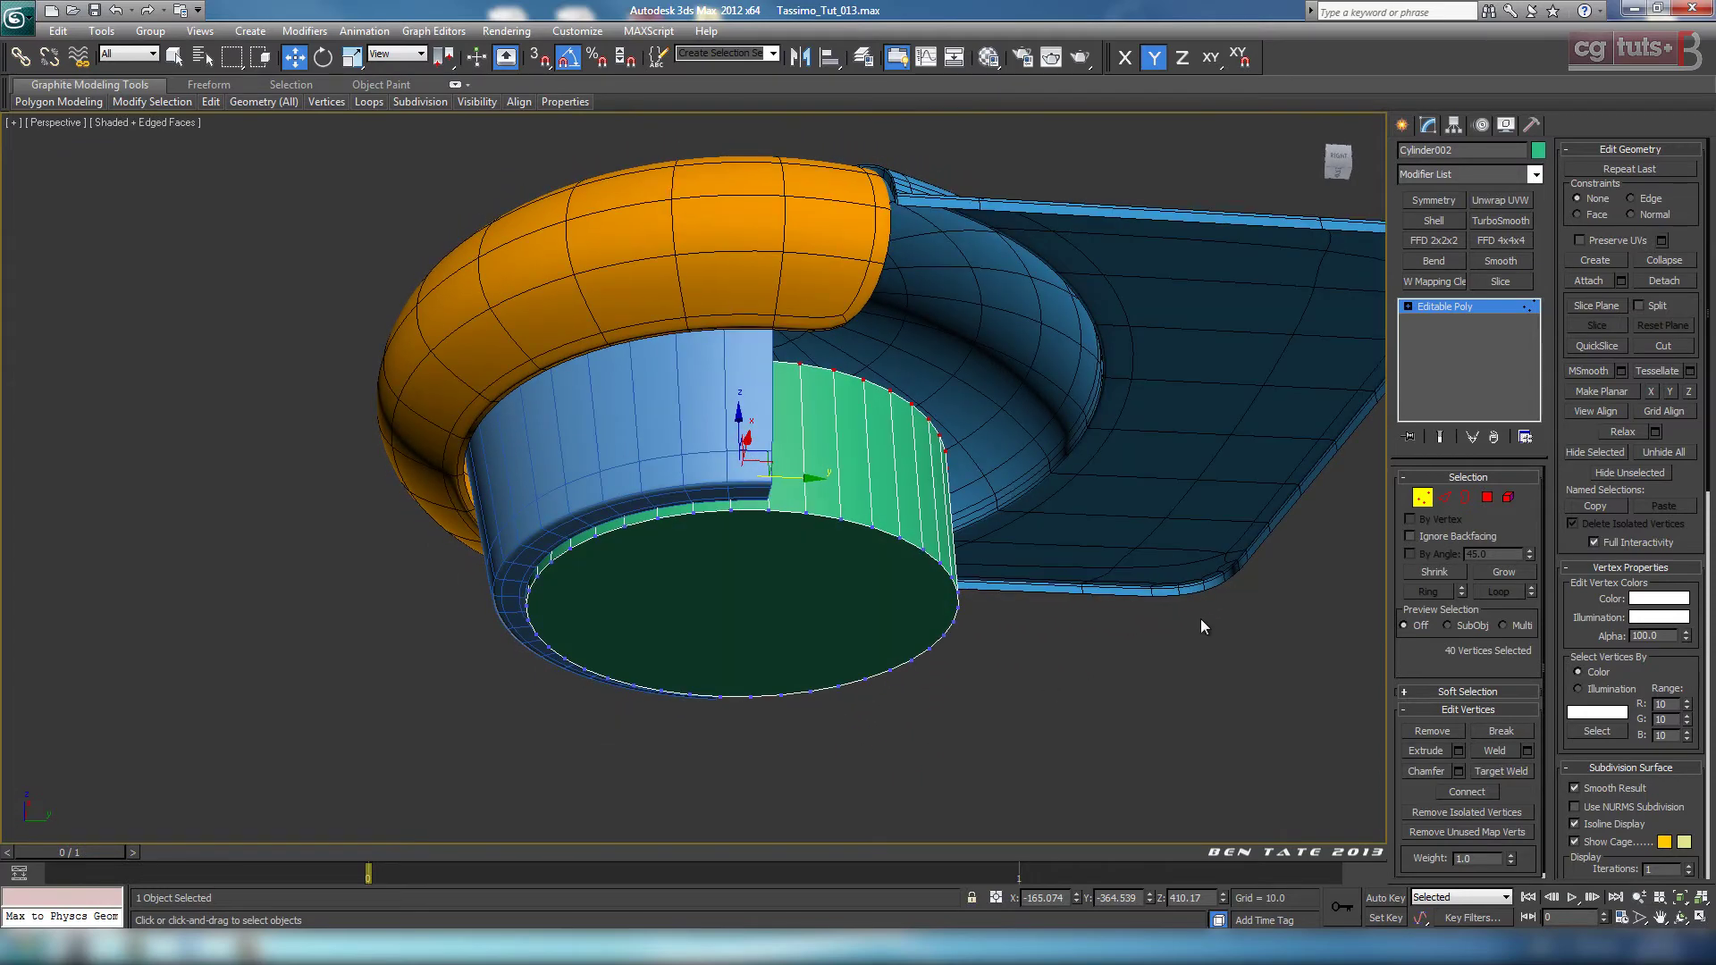
Step: Select the side-wall polygons on the rear half of the inner cylinder, from its centre line backwards
left_click(1487, 498)
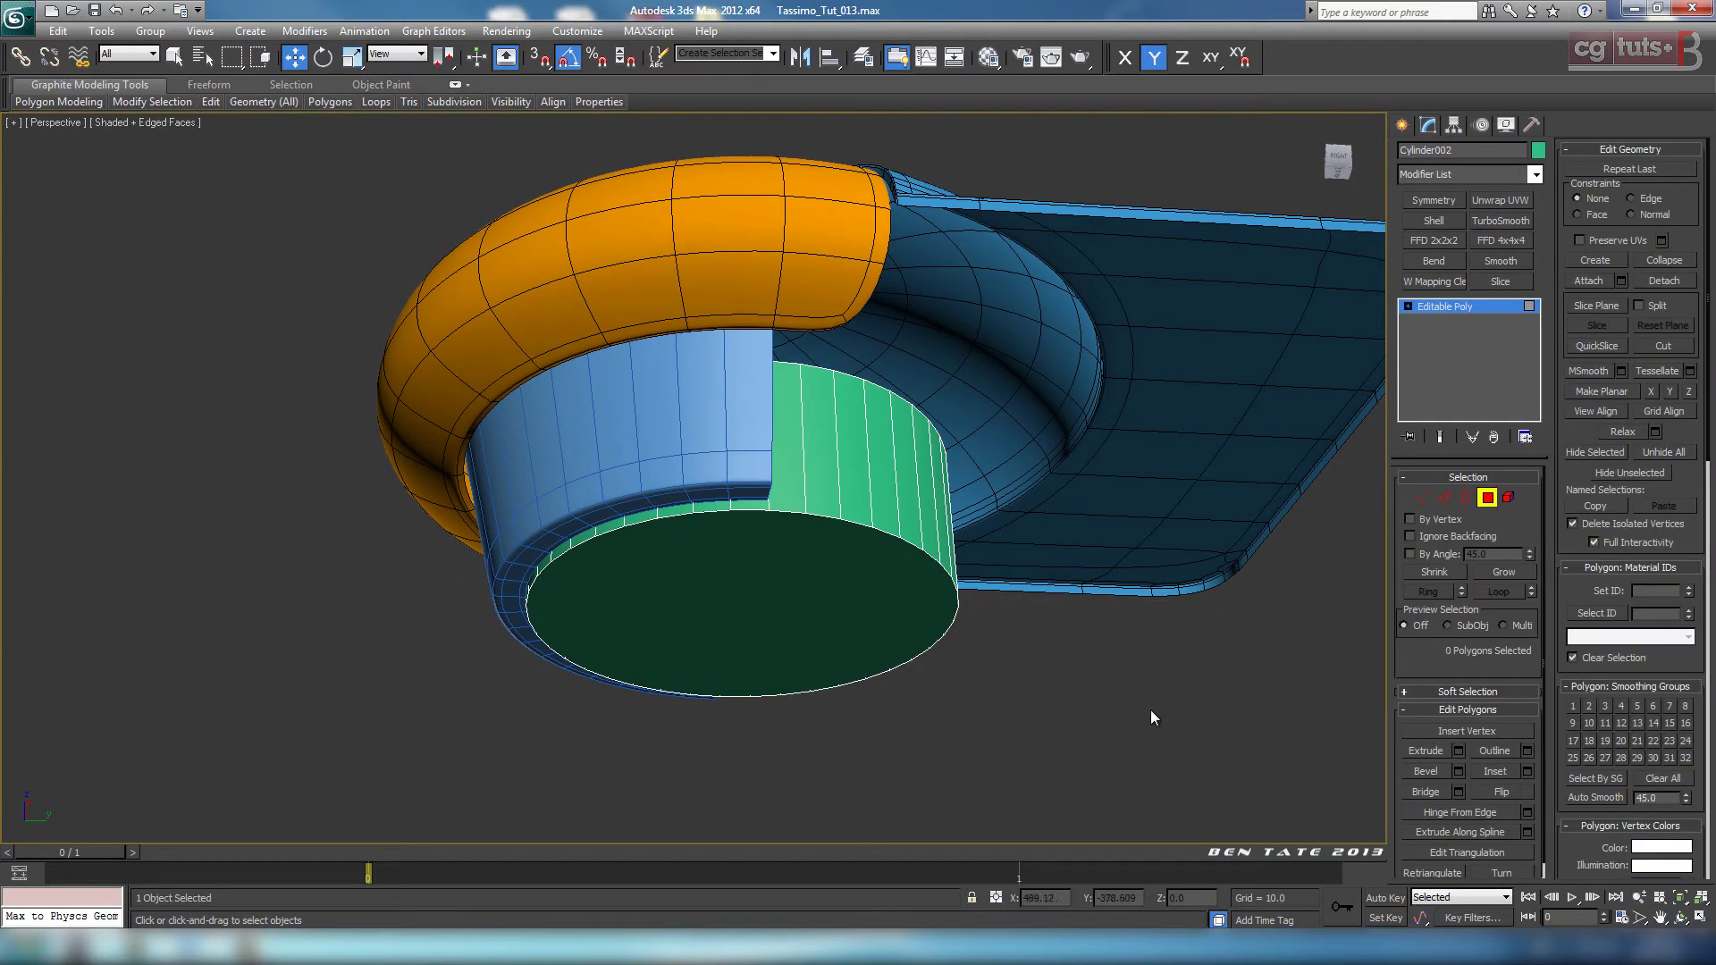
key("alt+w")
left_click(568, 671)
key("alt+w")
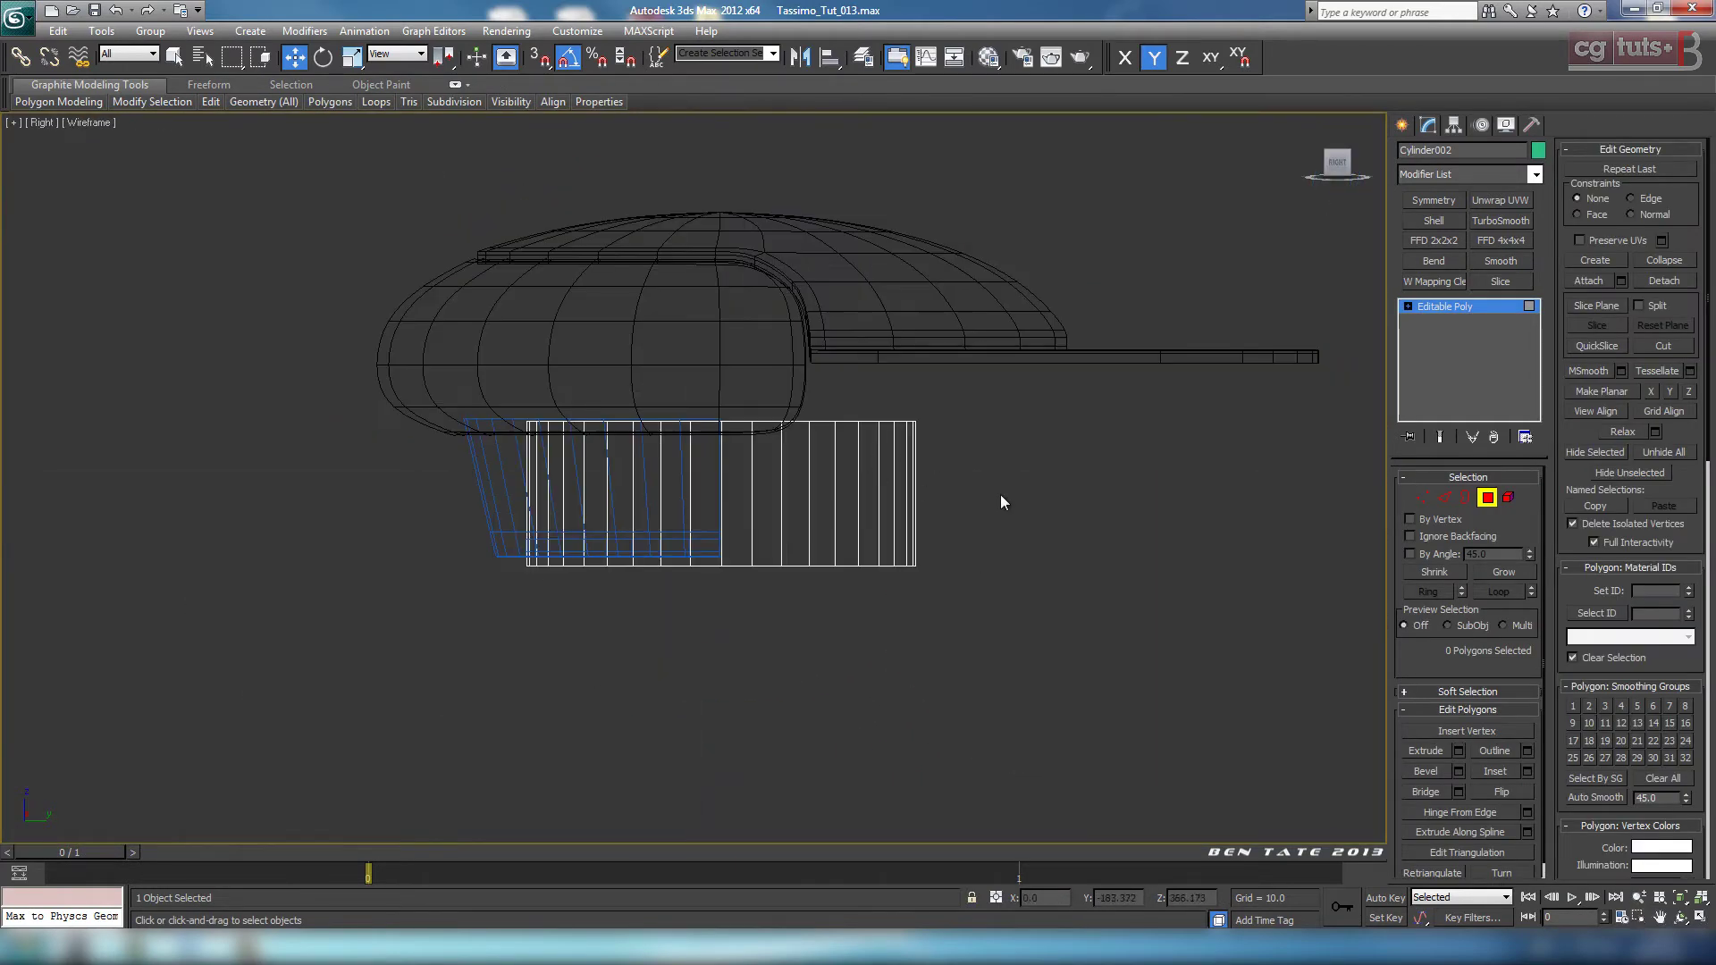
left_click_drag(739, 541, 738, 539)
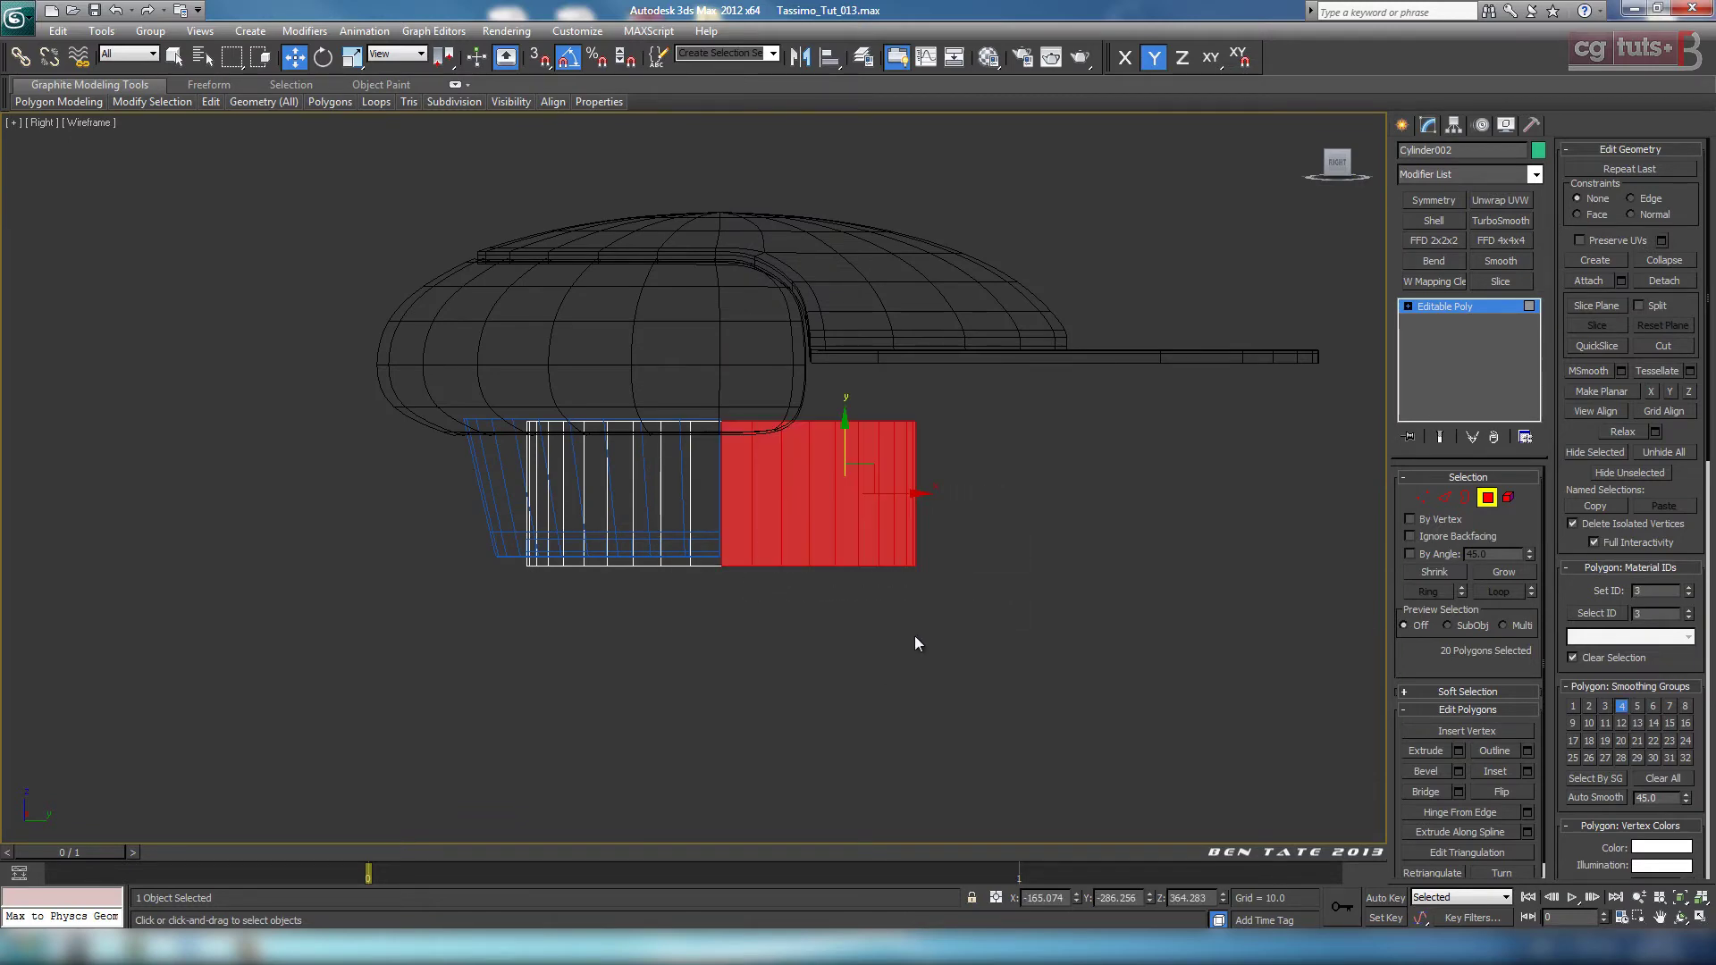
middle_click_drag(914, 635, 879, 652)
key("alt+w")
right_click(1152, 747)
key("alt+w")
middle_click_drag(1128, 702, 974, 634, "alt")
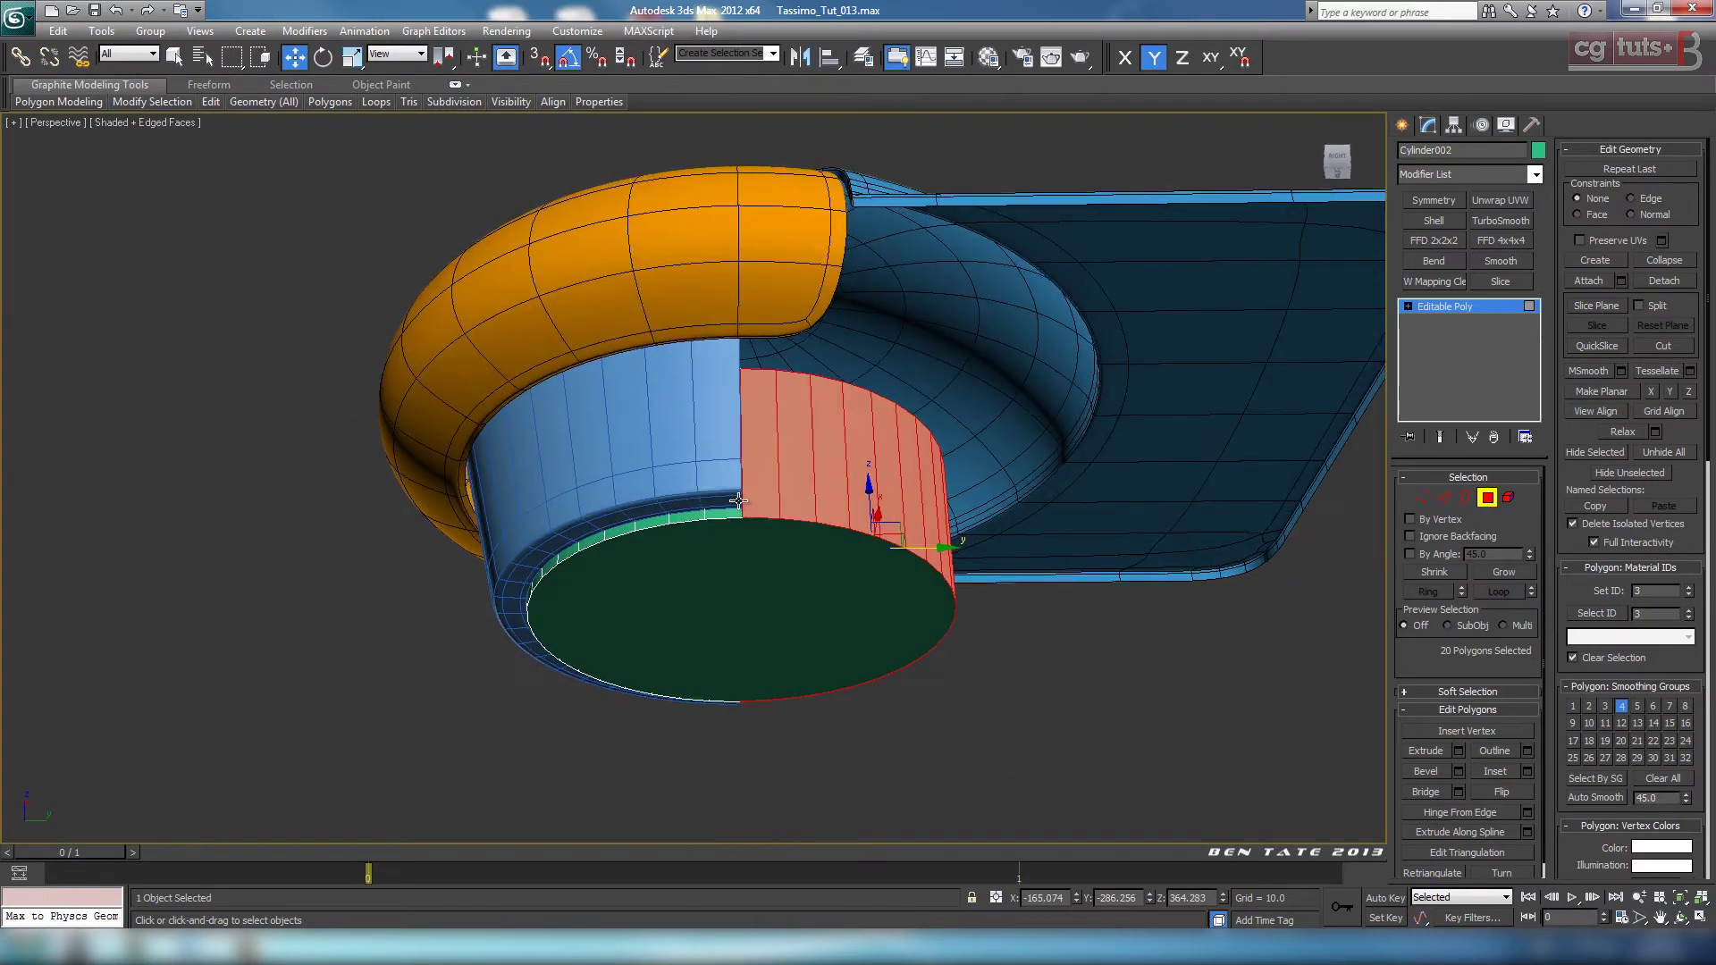
middle_click_drag(748, 510, 1115, 618, "alt")
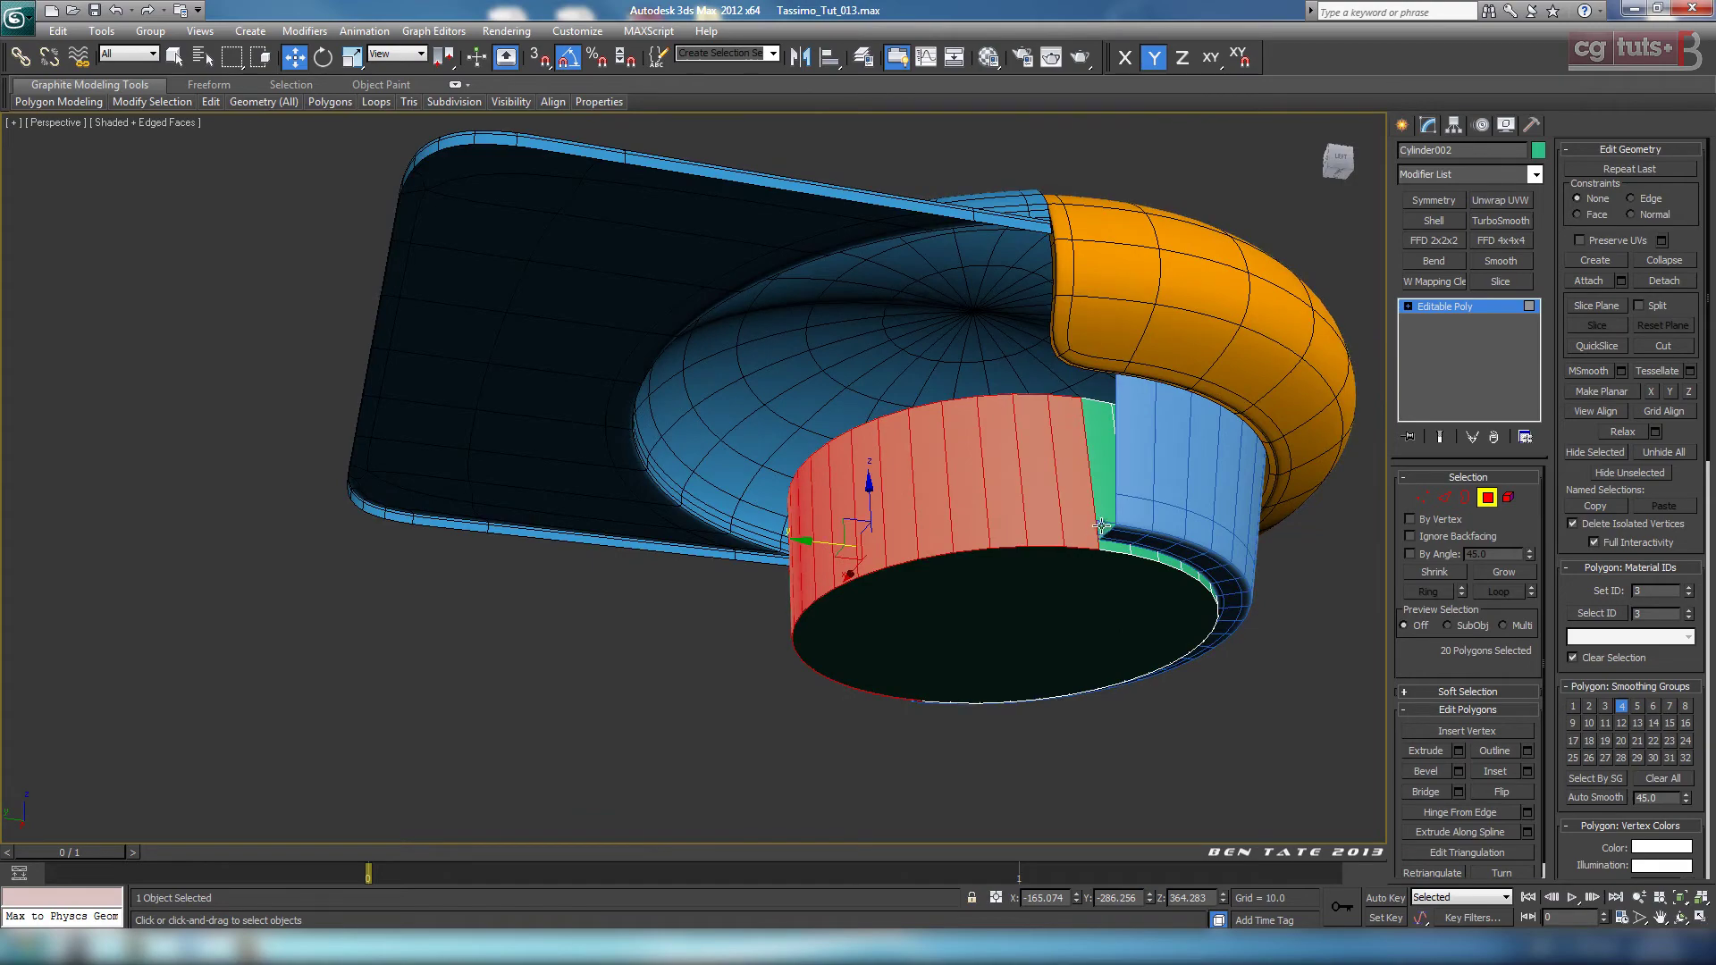
middle_click_drag(1101, 525, 1087, 574, "alt")
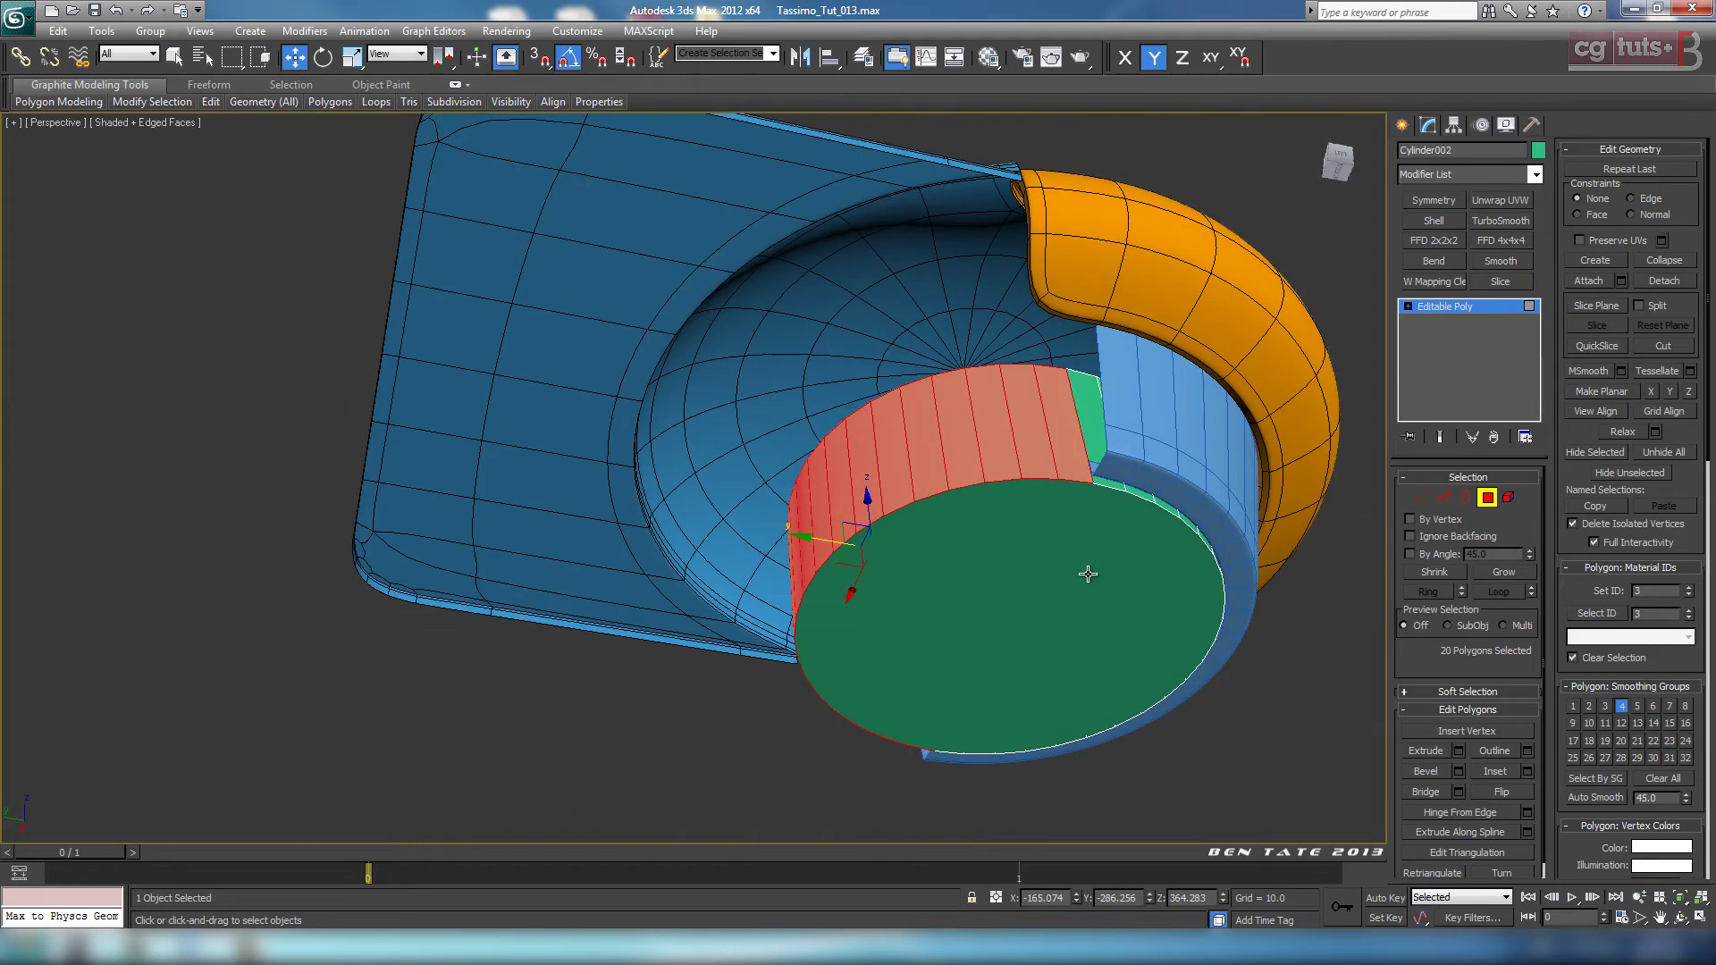
Step: Start extruding the selected rear wall polygons radially outward with a height of 39.949 and check the preview from below
key("alt+w")
right_click(471, 385)
key("alt+w")
scroll(678, 335, "up", 4)
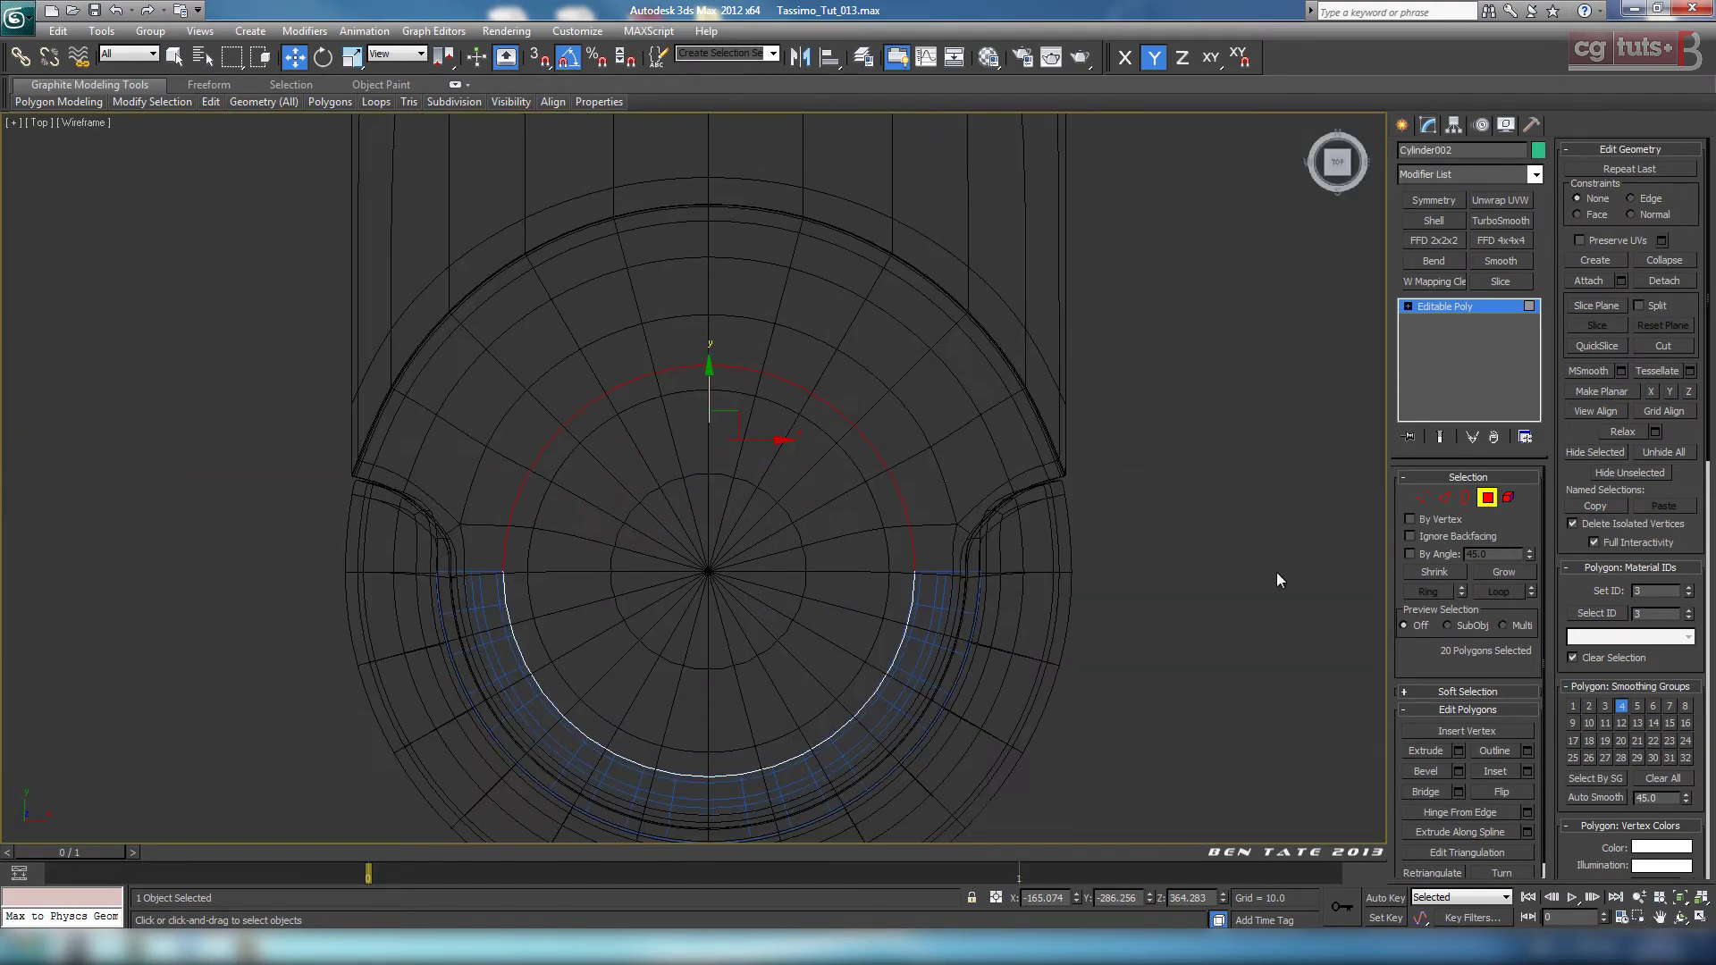
middle_click_drag(1078, 570, 1106, 573)
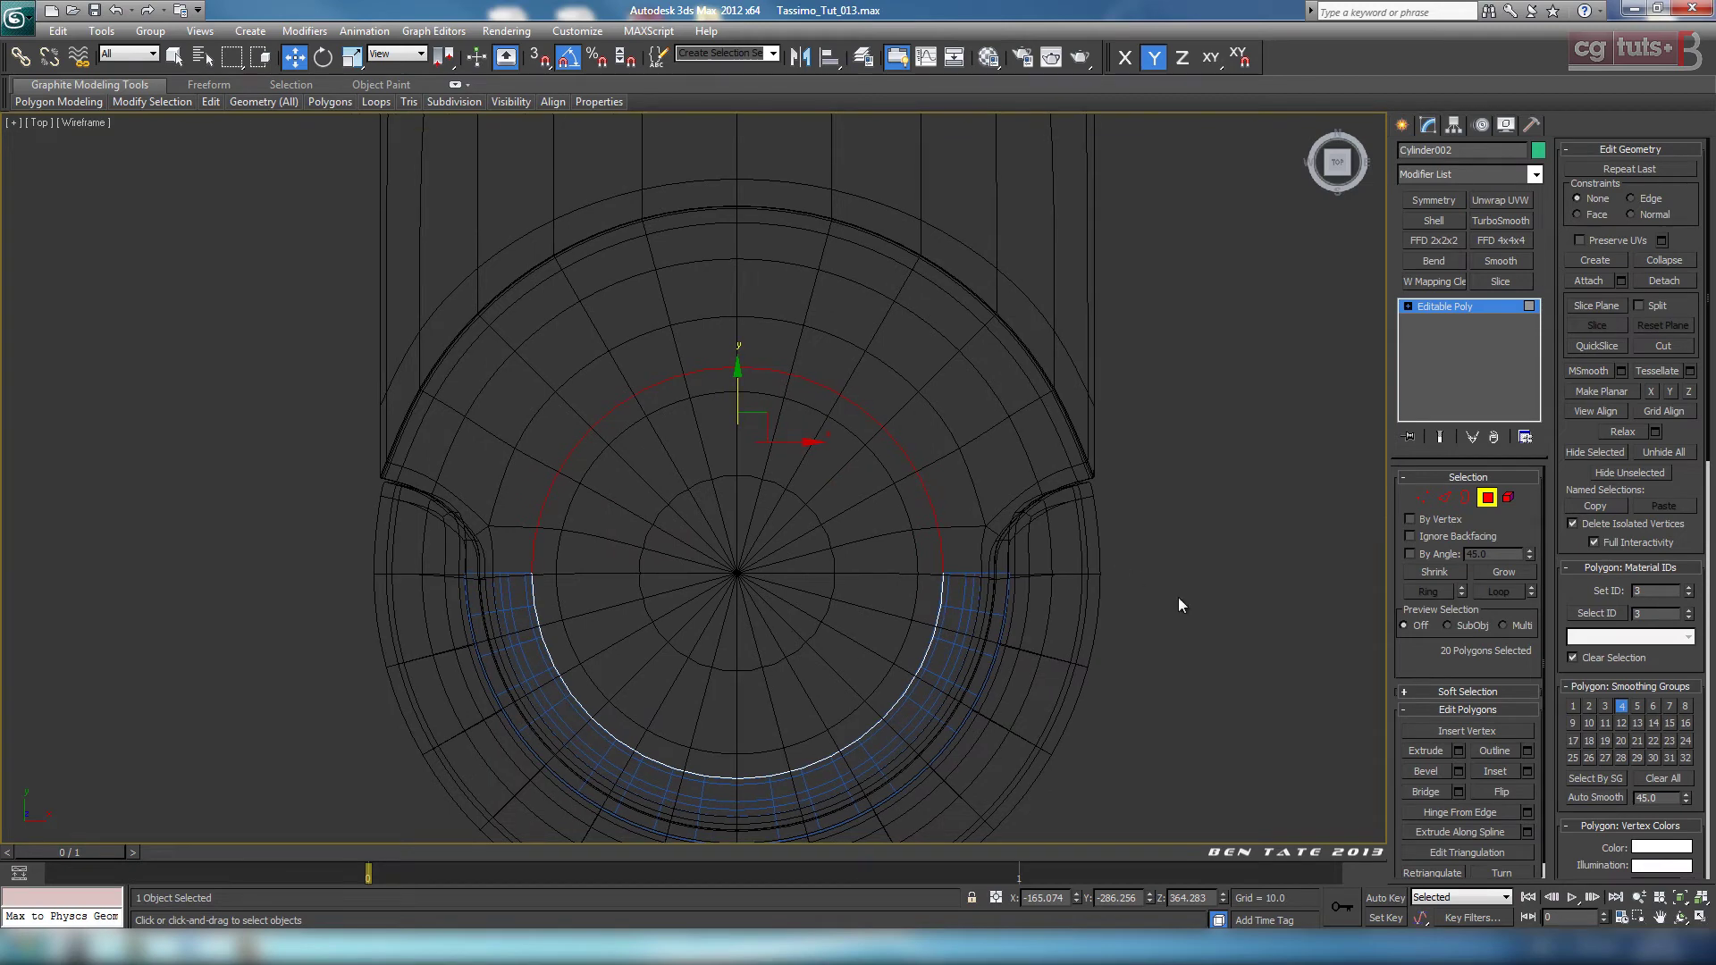
left_click(1458, 750)
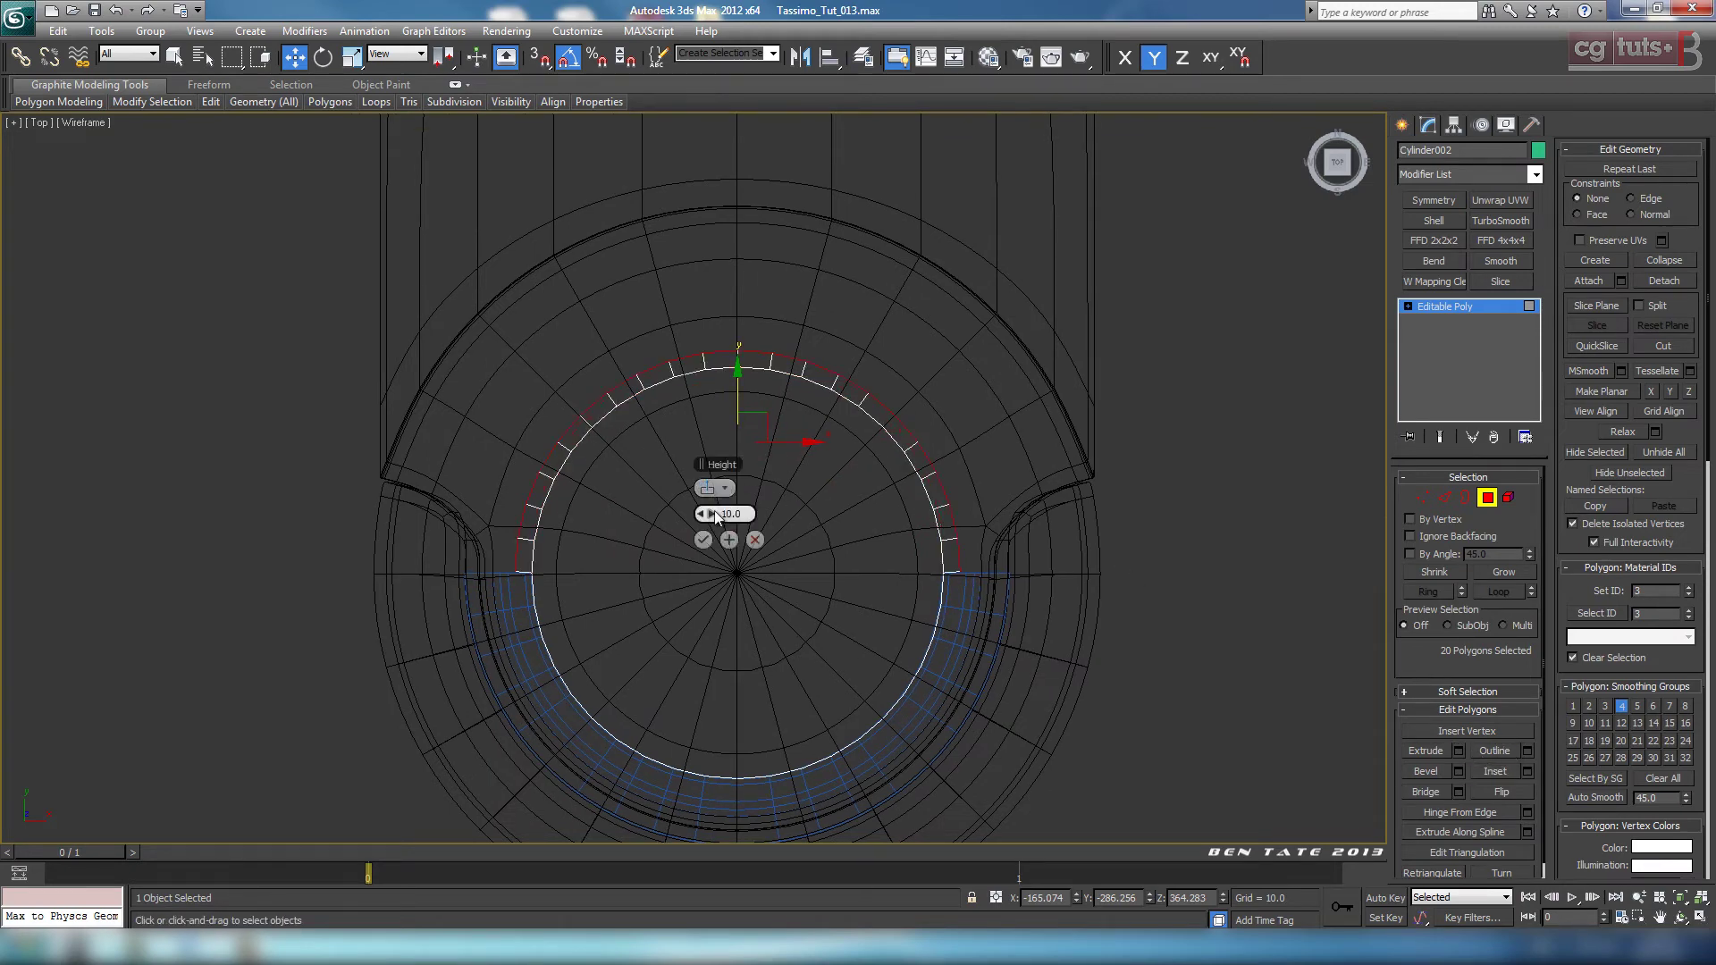
left_click_drag(746, 514, 759, 518)
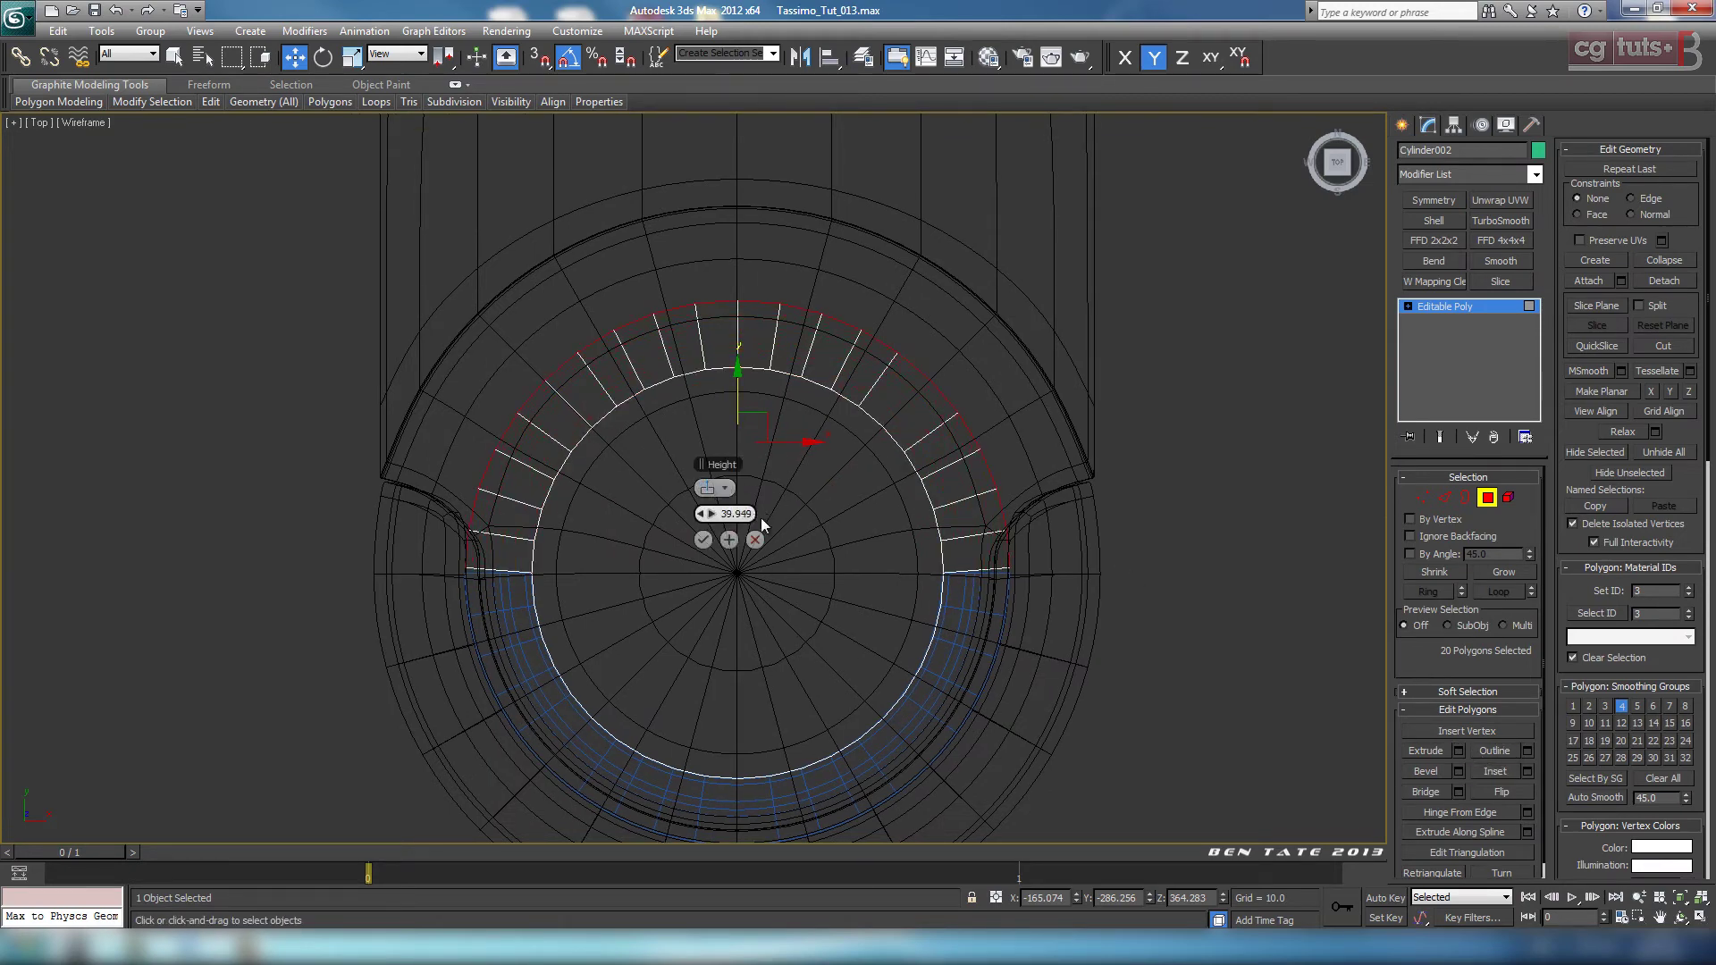
key("alt+w")
right_click(1159, 668)
key("alt+w")
middle_click_drag(1160, 667, 1061, 676, "alt")
key("alt+w")
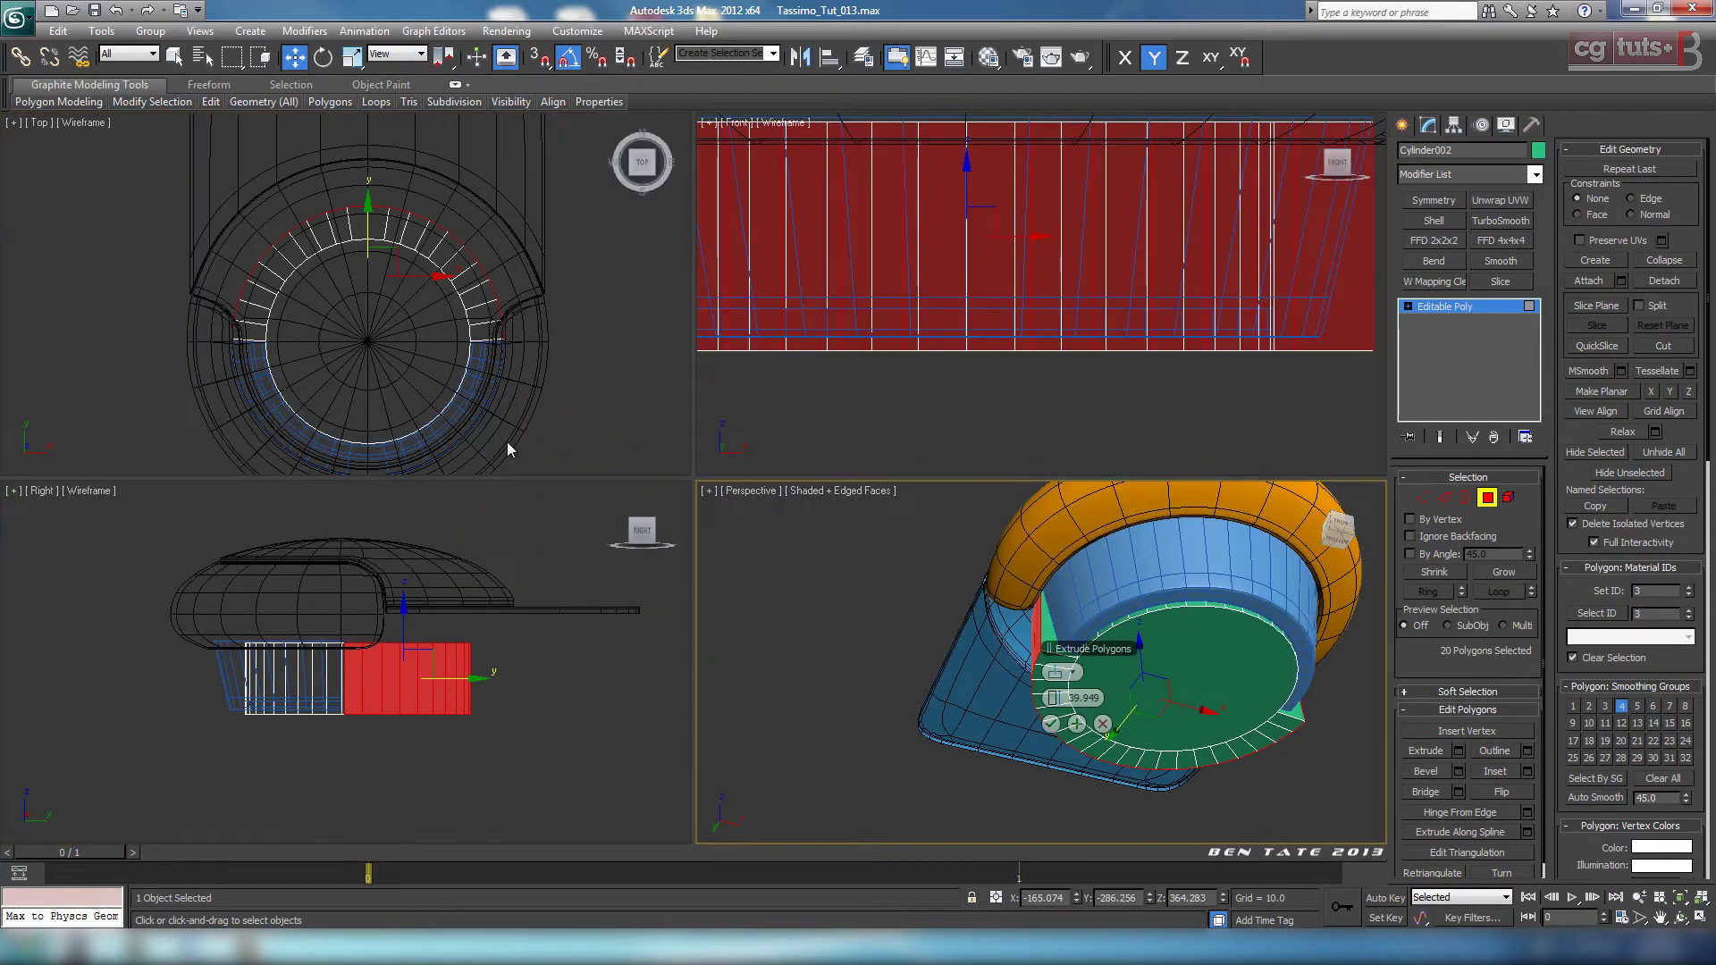
Step: Set the rear polygons' extrusion height to 85.943, reaching close to the round lid's outline, and accept it
right_click(508, 446)
key("alt+w")
middle_click_drag(631, 460, 632, 484)
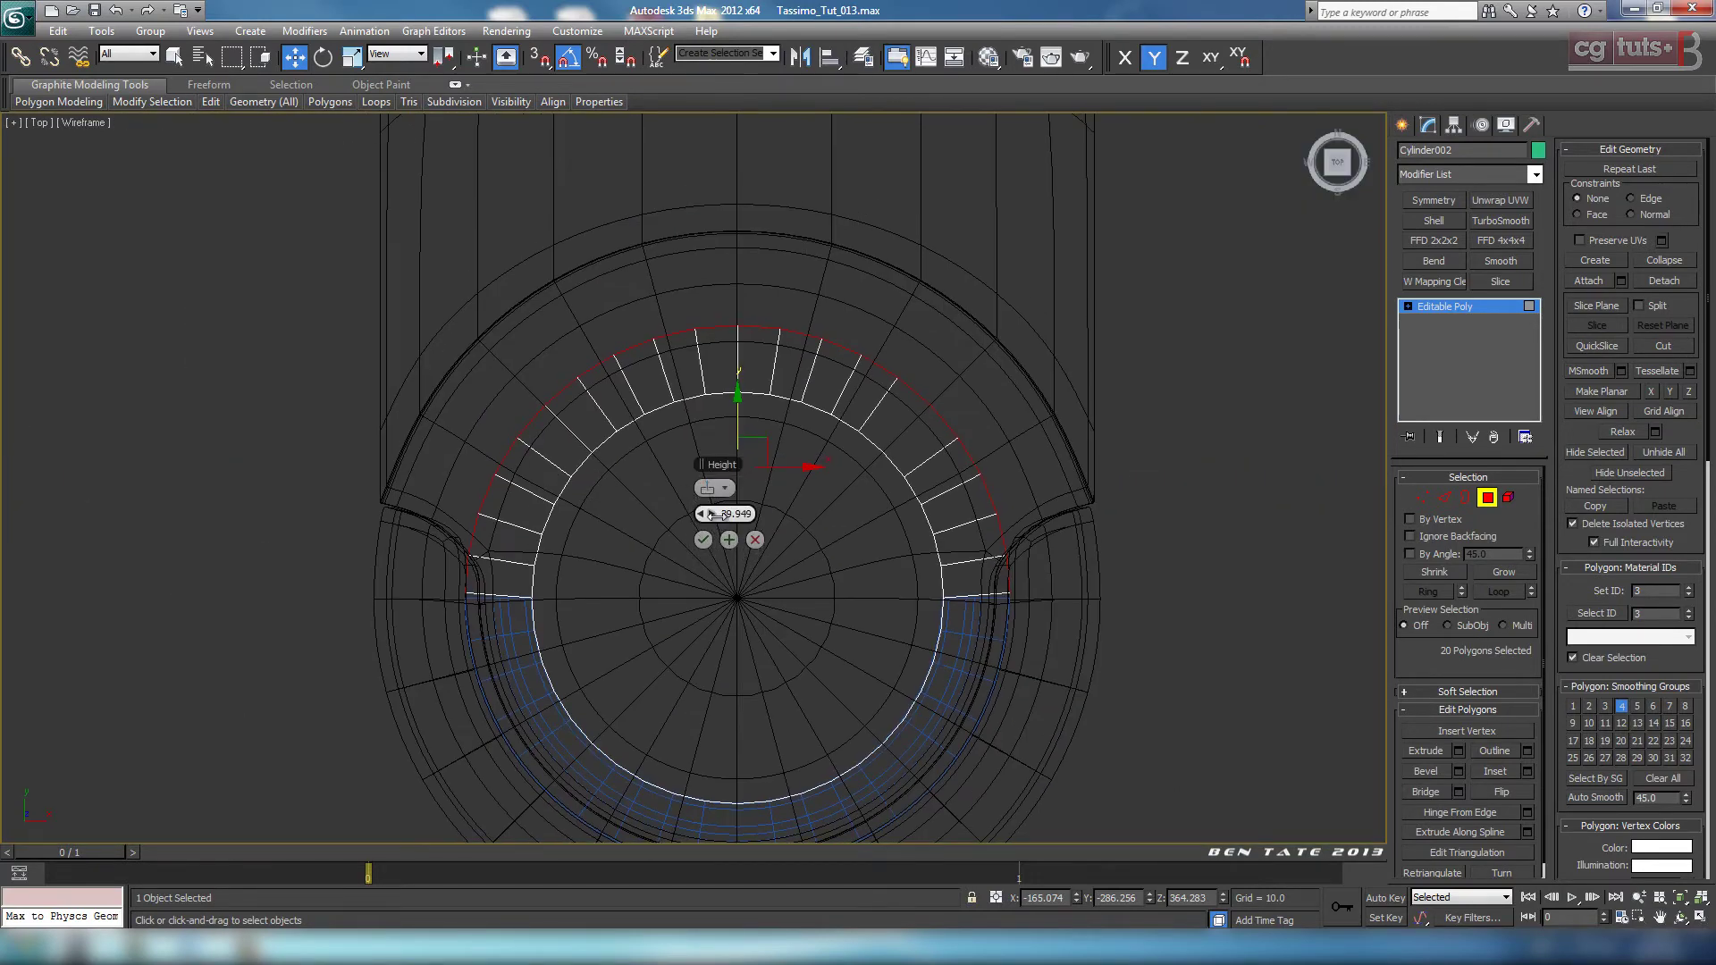
left_click_drag(735, 514, 791, 510)
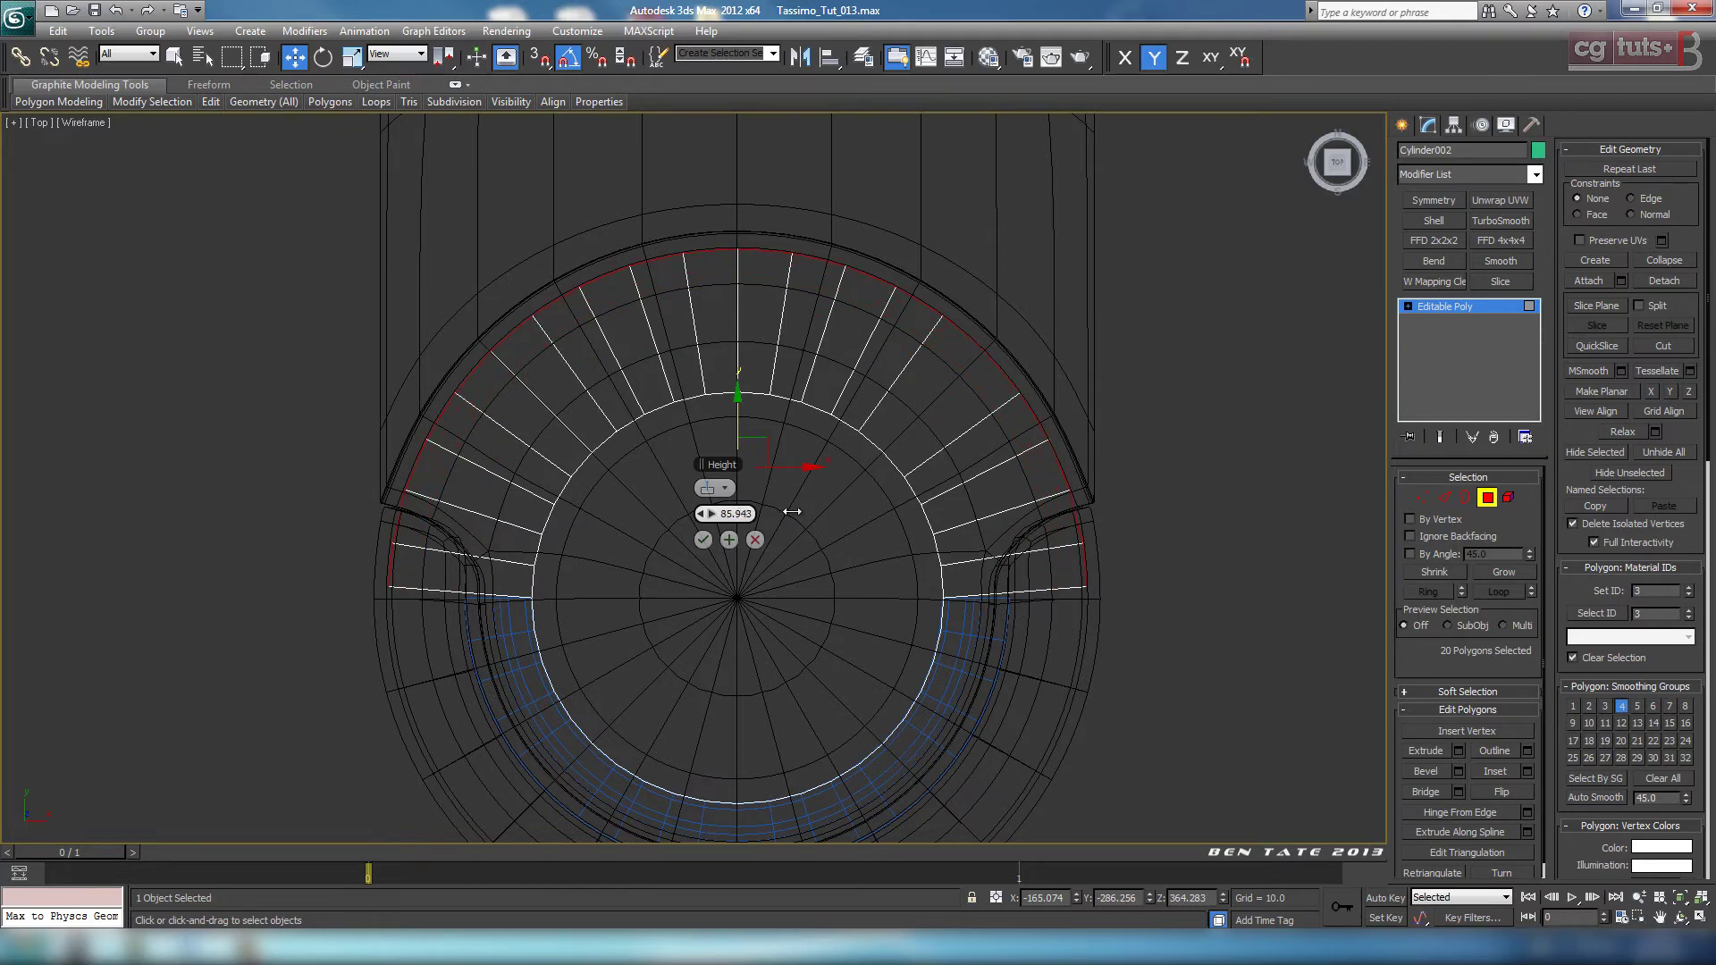
left_click(704, 540)
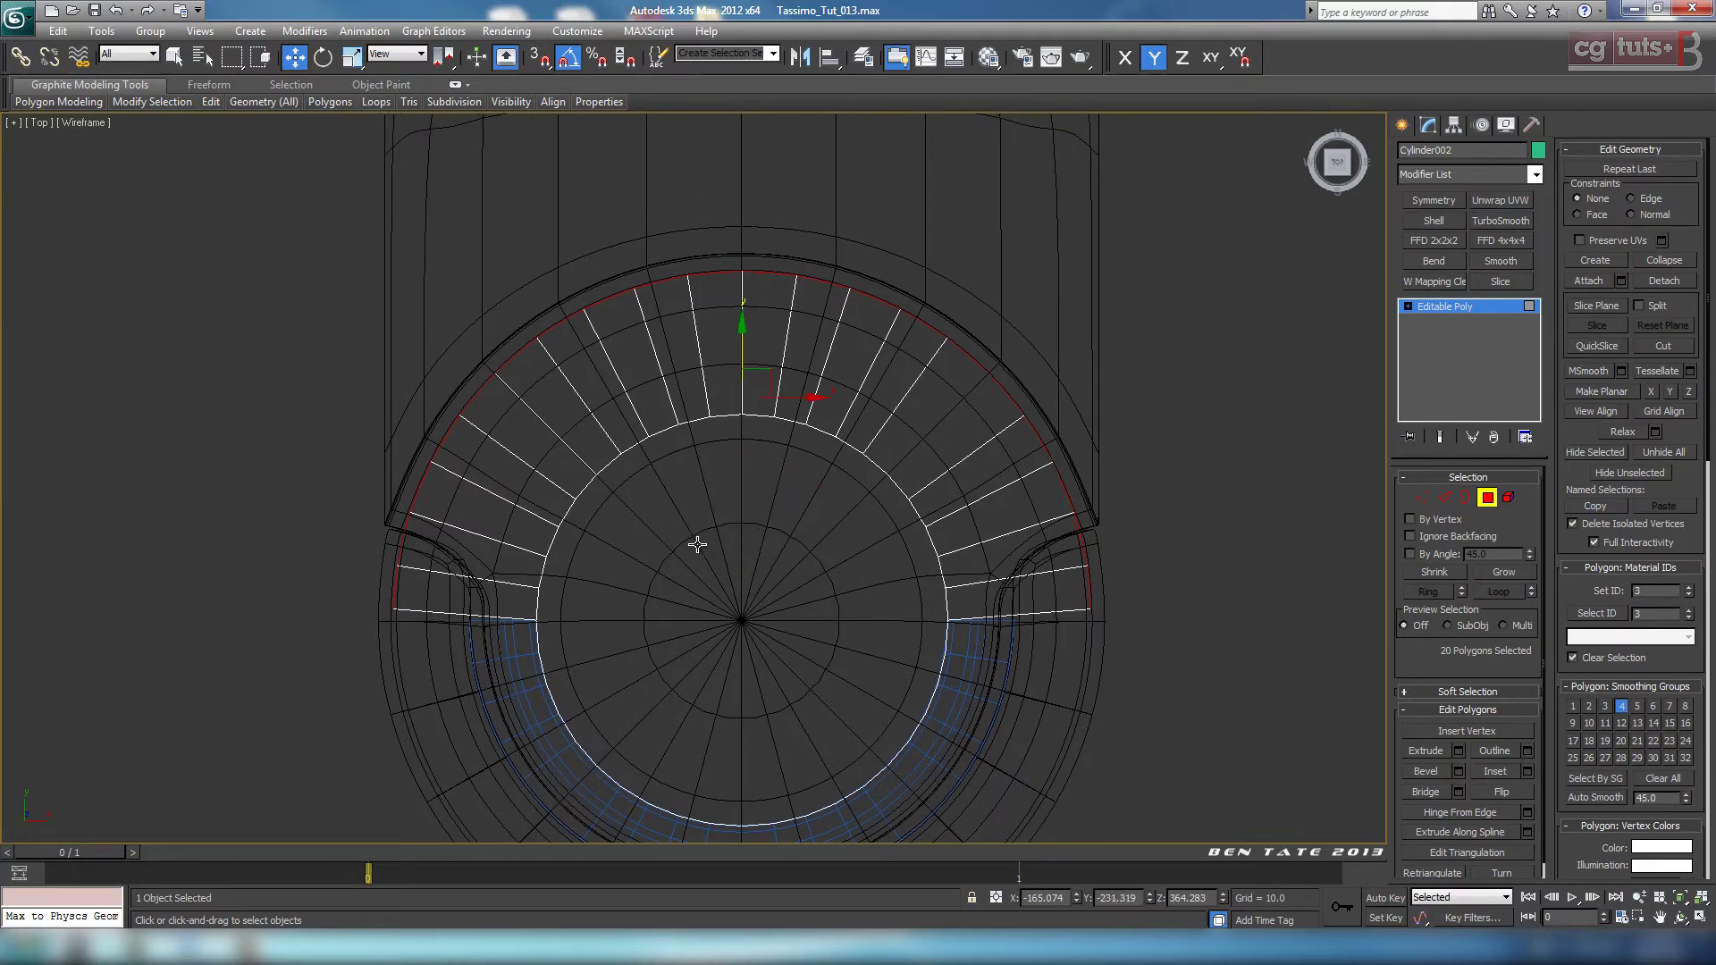
key("alt+w")
key("alt+w")
middle_click_drag(1072, 697, 890, 639, "alt")
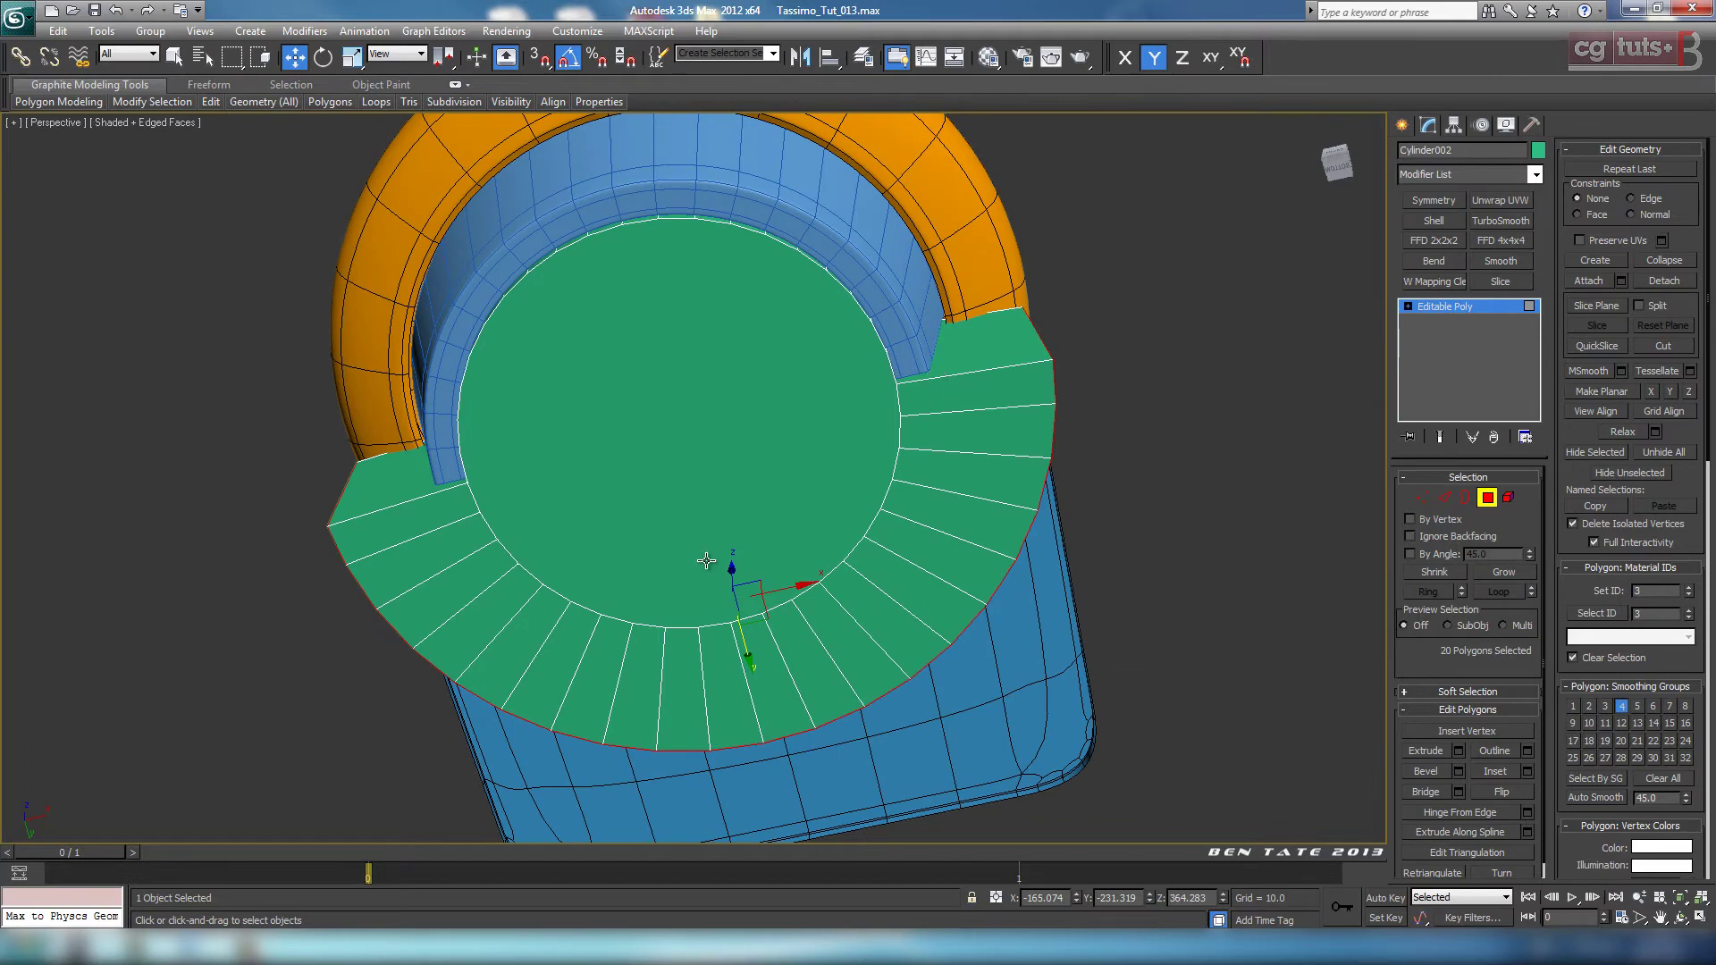
middle_click_drag(706, 560, 747, 579)
Step: With the Edge constraint on, slide the outer vertices at both ends of the extruded half ring about 19.3 backwards along Y
key("alt+w")
right_click(612, 419)
key("alt+w")
middle_click_drag(765, 476, 801, 446)
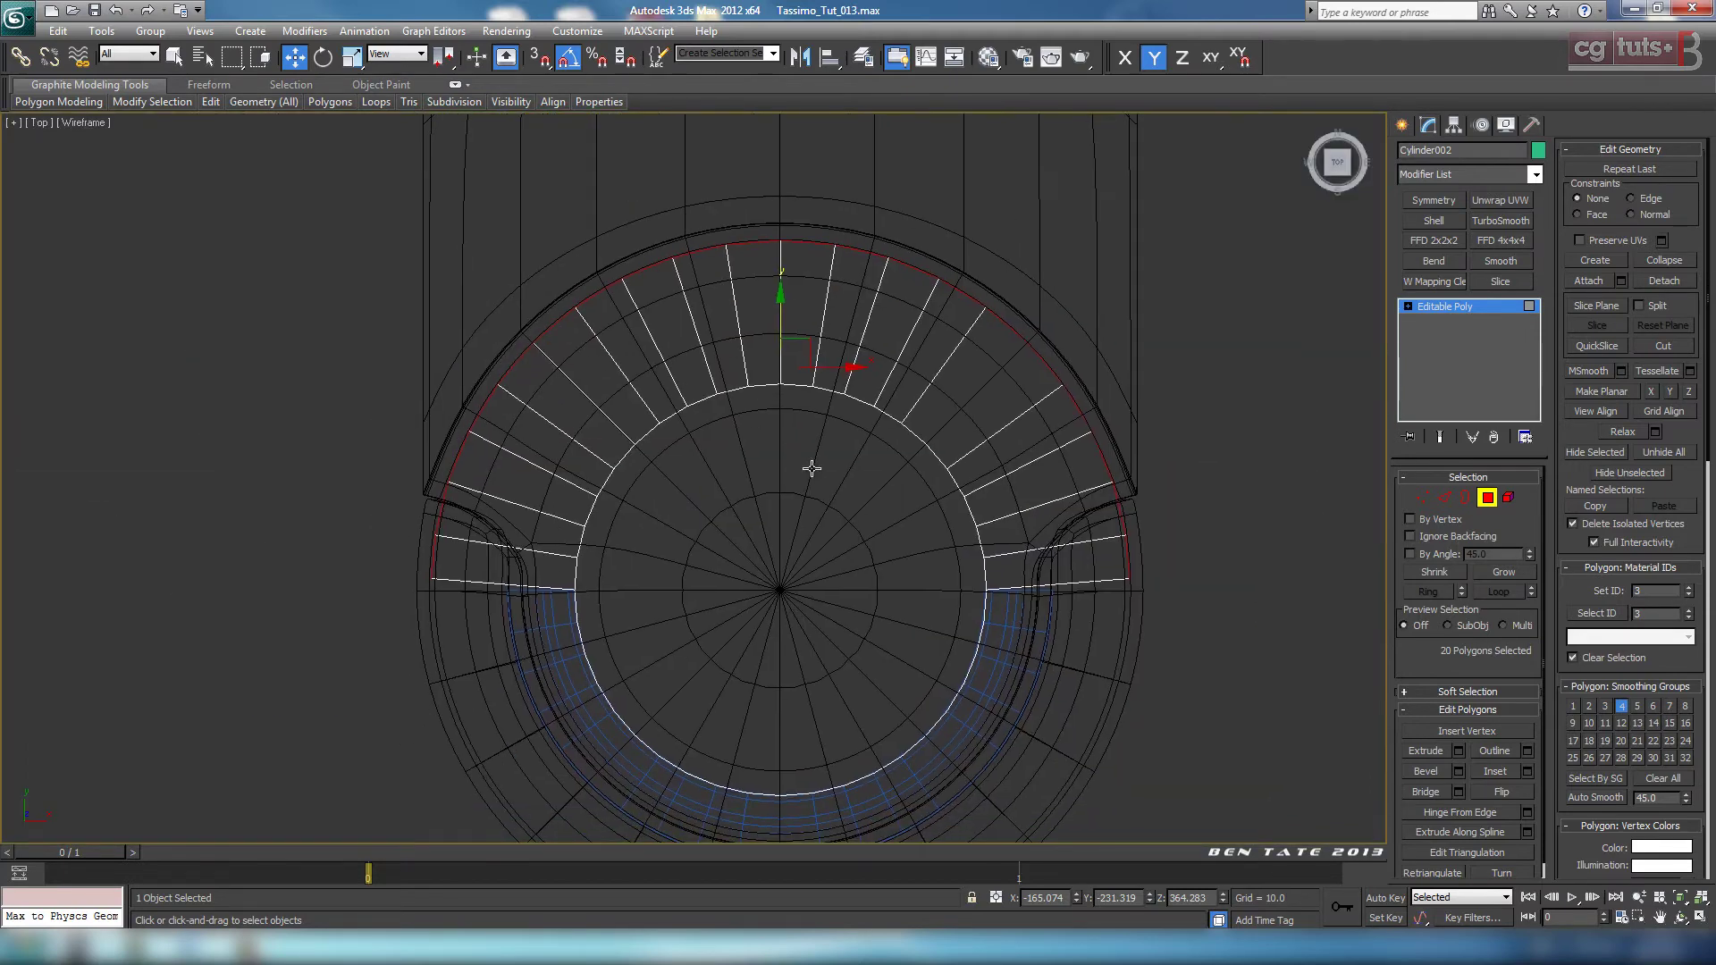
scroll(817, 557, "up", 4)
middle_click_drag(850, 575, 743, 522)
left_click(1418, 499)
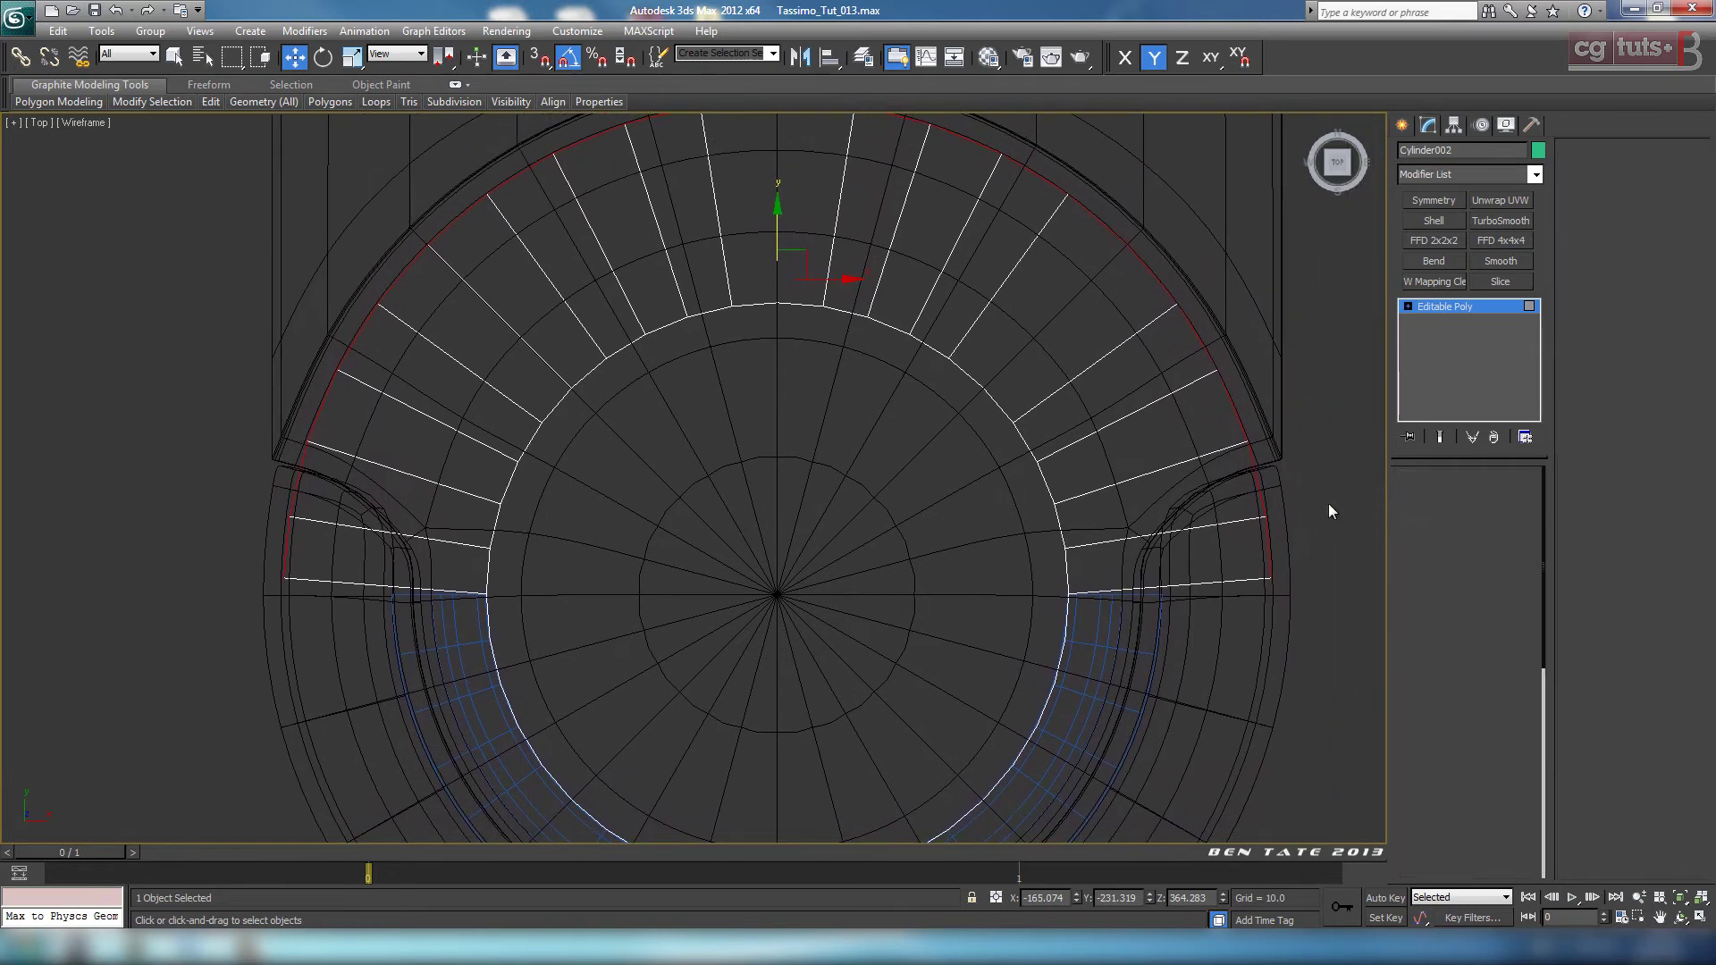
middle_click_drag(1150, 353, 1154, 430)
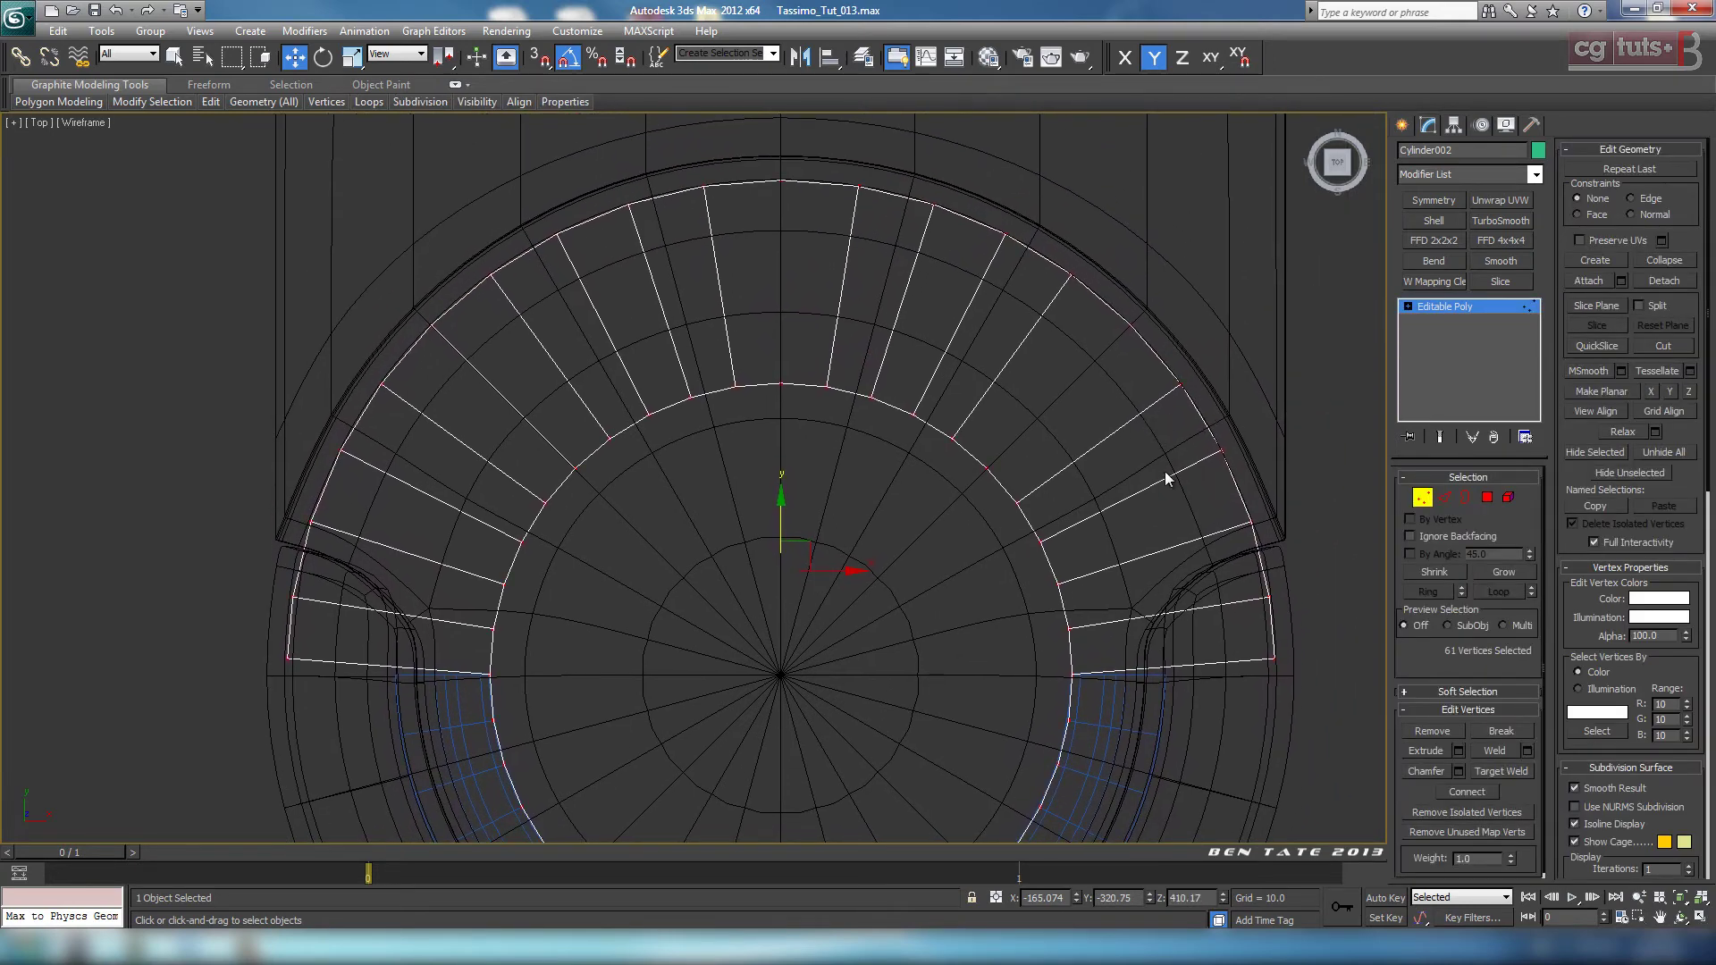
middle_click_drag(1096, 563, 1084, 570)
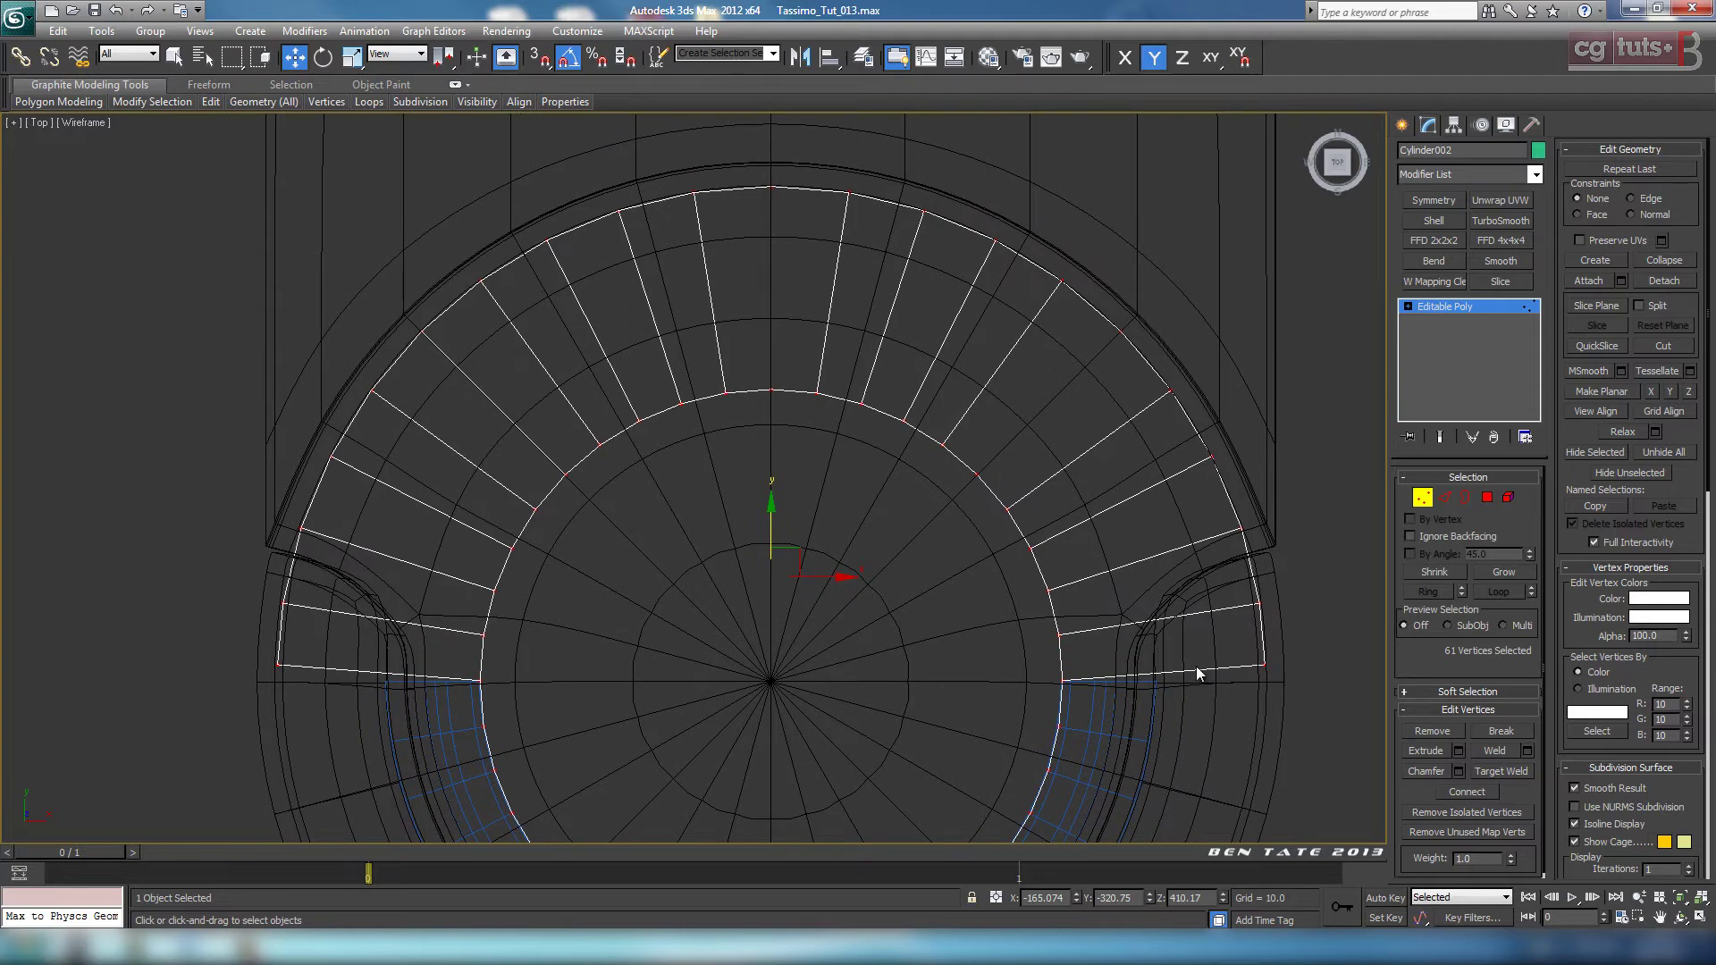
middle_click_drag(1186, 645, 1159, 588)
mouse_move(1179, 468)
middle_mouse_down()
mouse_move(1154, 523)
mouse_move(1140, 492)
mouse_move(1170, 462)
middle_mouse_up()
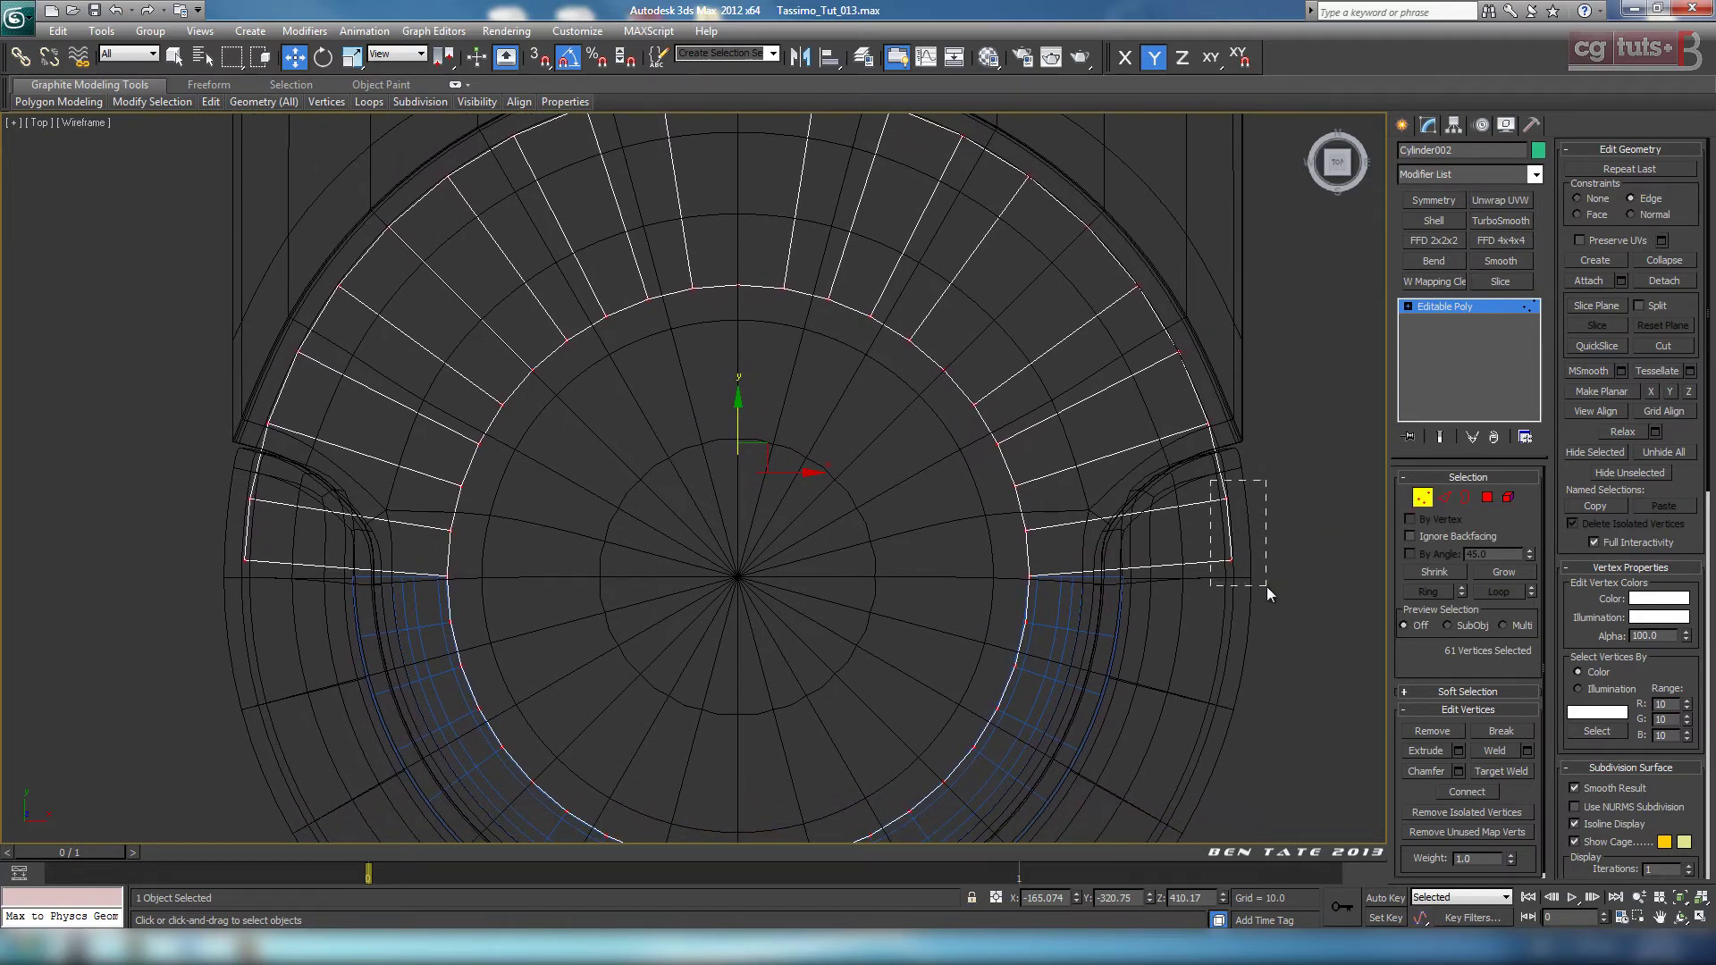
left_click_drag(1267, 586, 1267, 586)
left_click_drag(299, 609, 298, 610, "ctrl")
left_click_drag(739, 463, 750, 419)
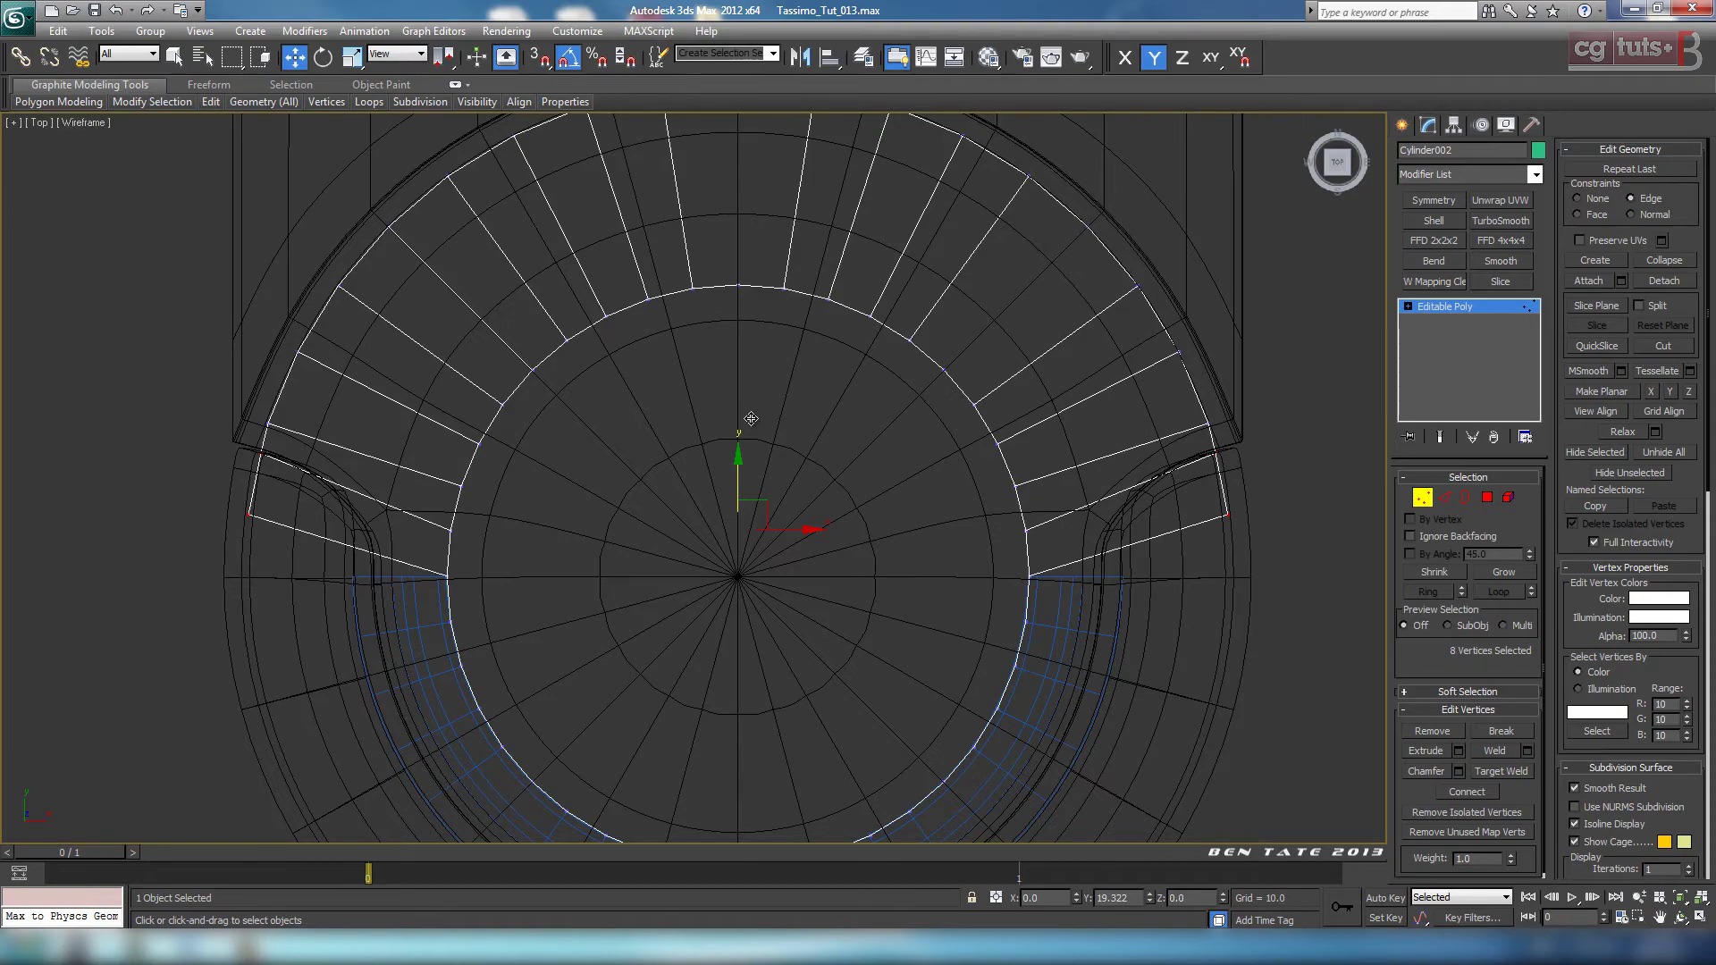
Step: Inspect the ends of the extruded half ring from below and in the side view
key("alt+w")
right_click(1021, 623)
key("alt+w")
middle_click_drag(985, 534, 816, 616, "alt")
middle_click_drag(633, 495, 734, 506, "alt")
key("alt+w")
middle_click(623, 660)
key("alt+w")
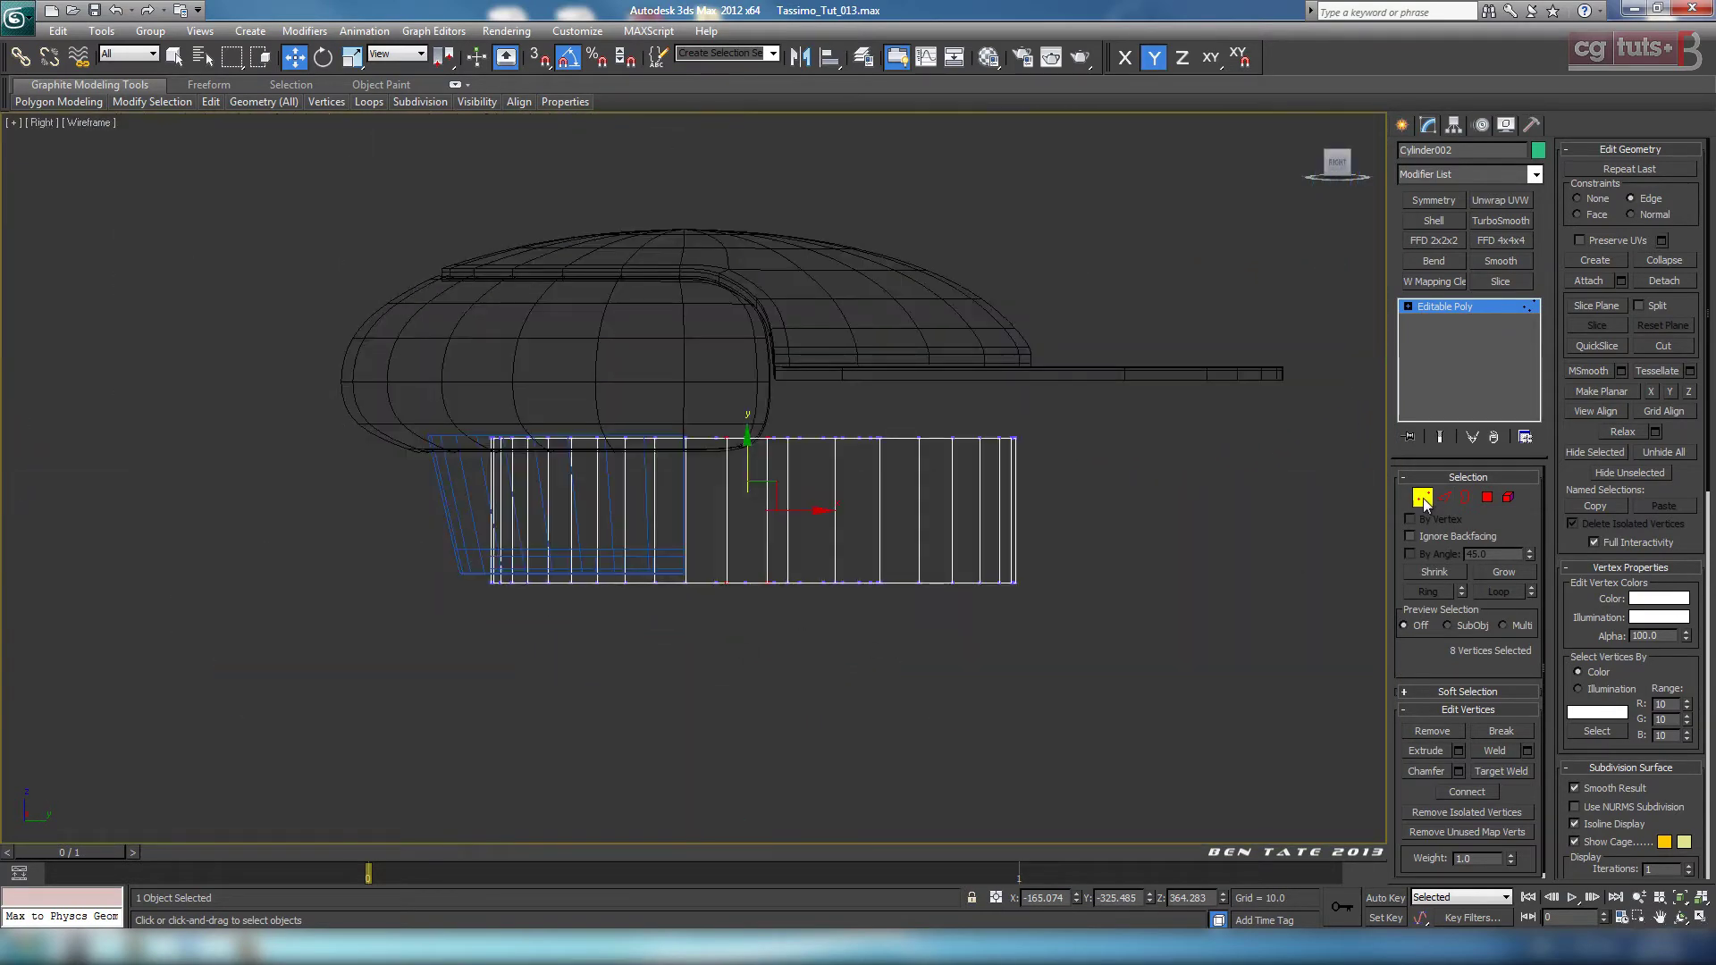
left_click_drag(384, 373, 1208, 476)
scroll(845, 432, "up", 4)
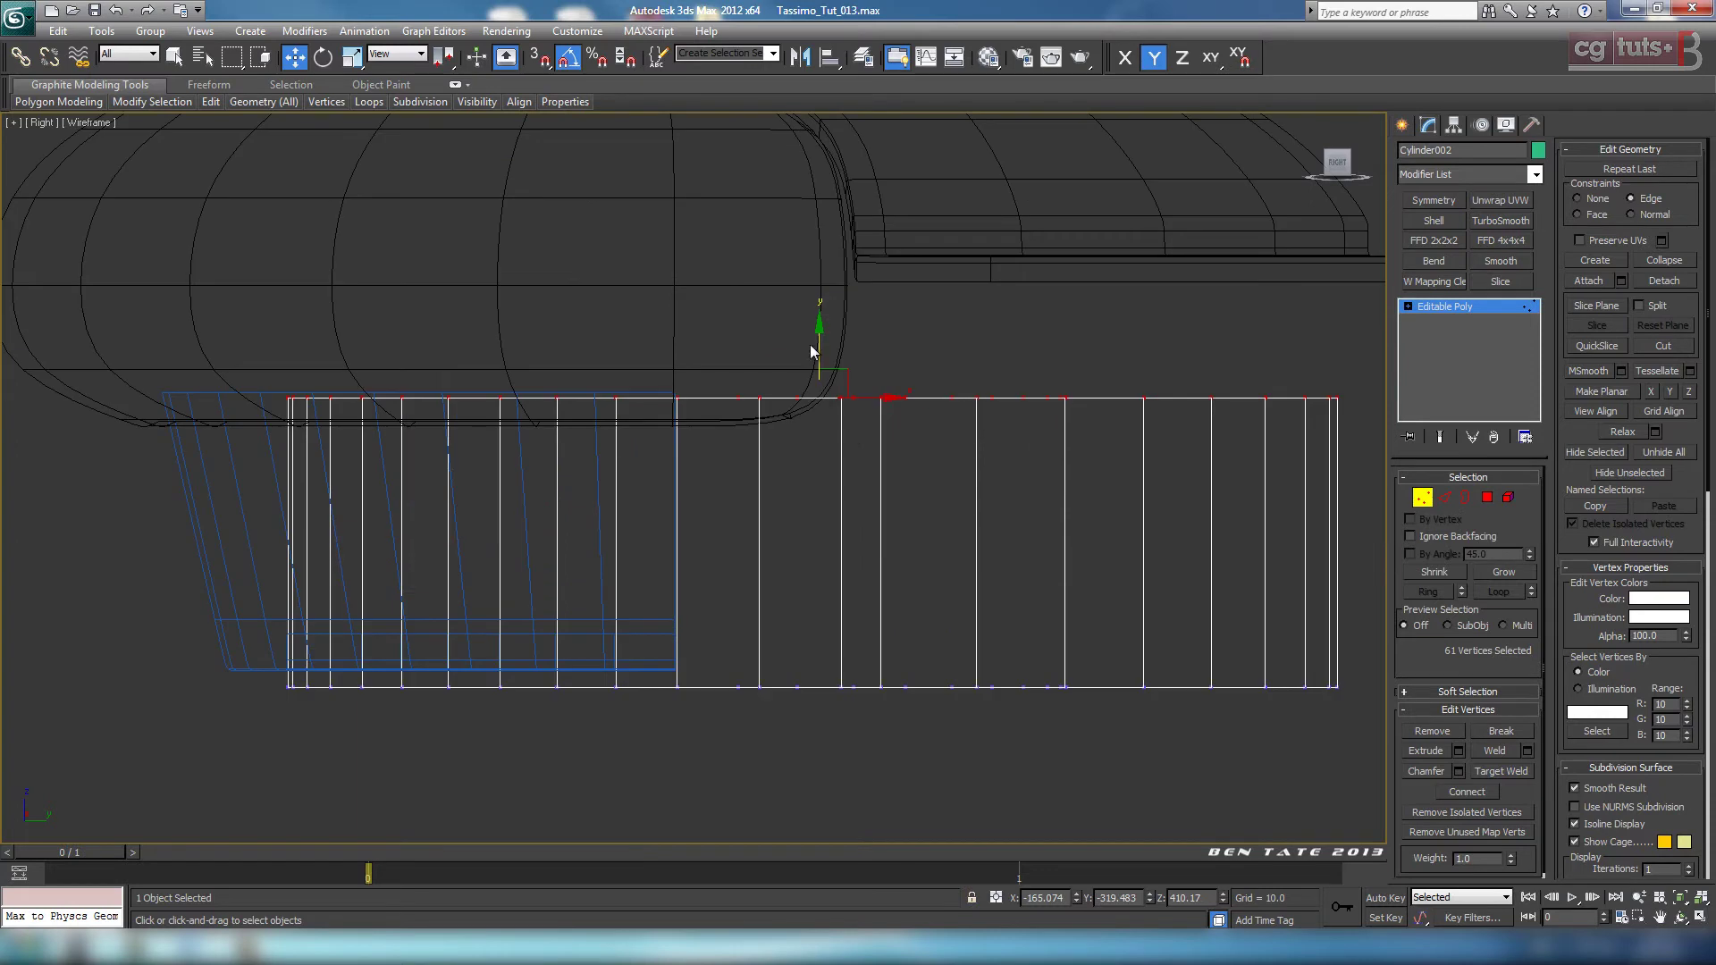
left_click_drag(817, 342, 817, 367)
key("ctrl+z")
Step: Lower the top row of vertices of the inner cylinder and its rear ring to about Z 400.8
middle_click_drag(275, 370, 179, 383)
left_click_drag(148, 345, 812, 485)
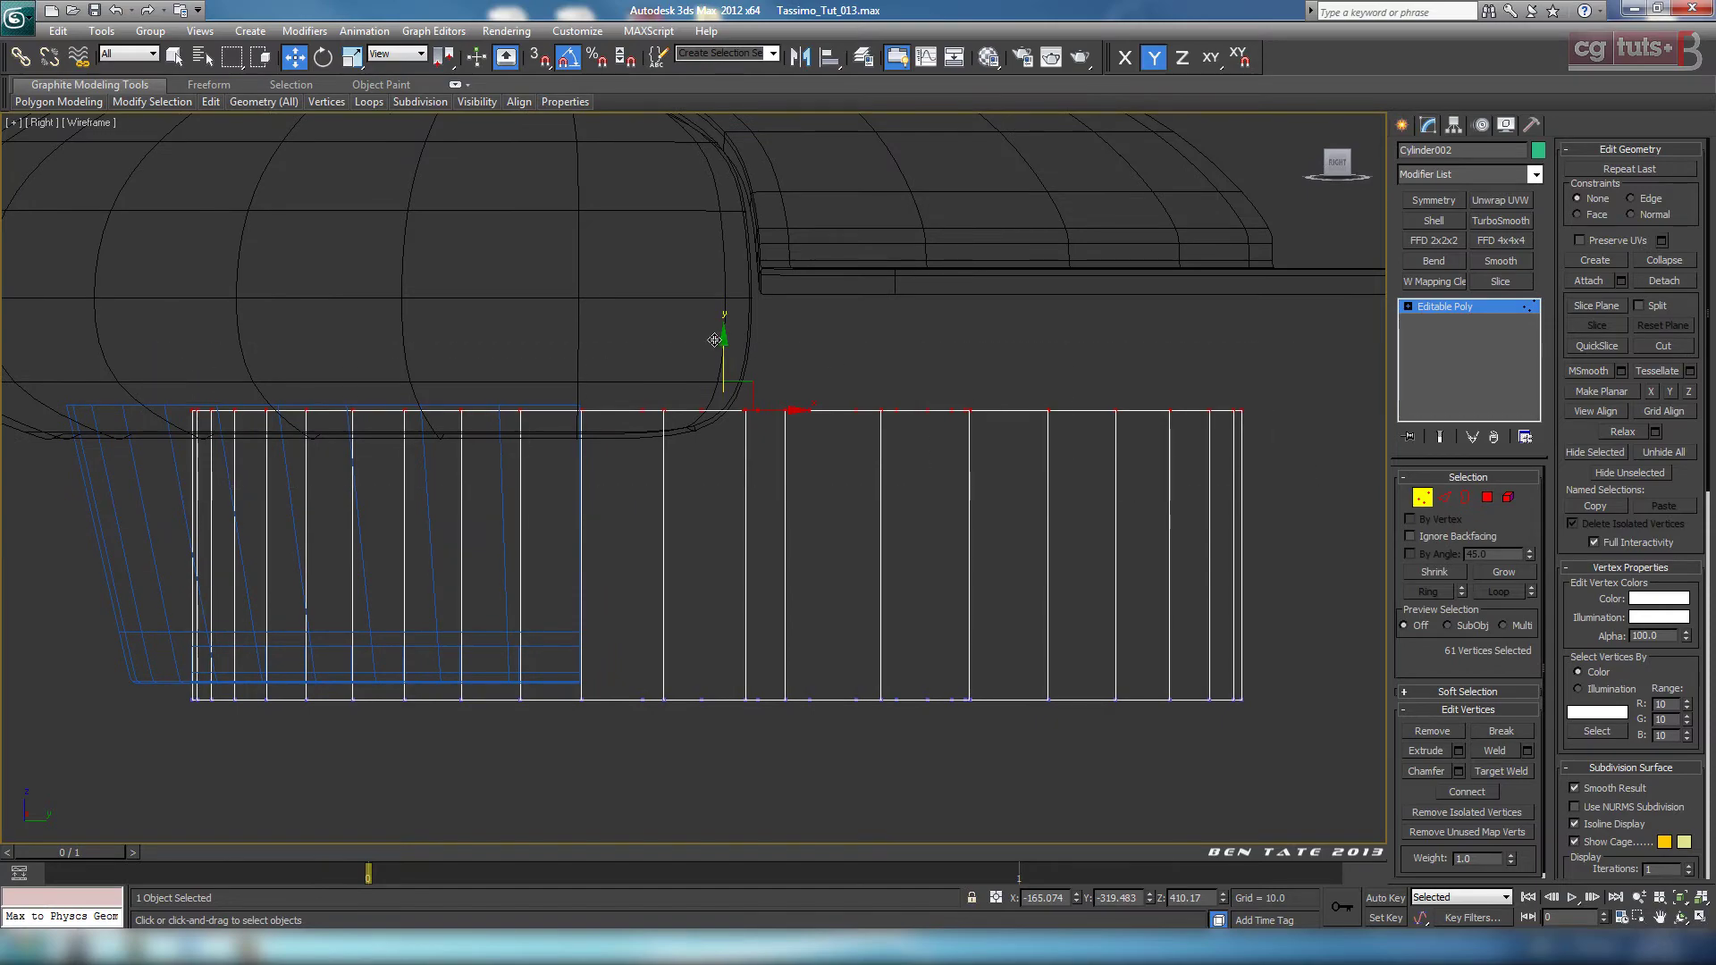
left_click_drag(724, 347, 725, 371)
key("alt+w")
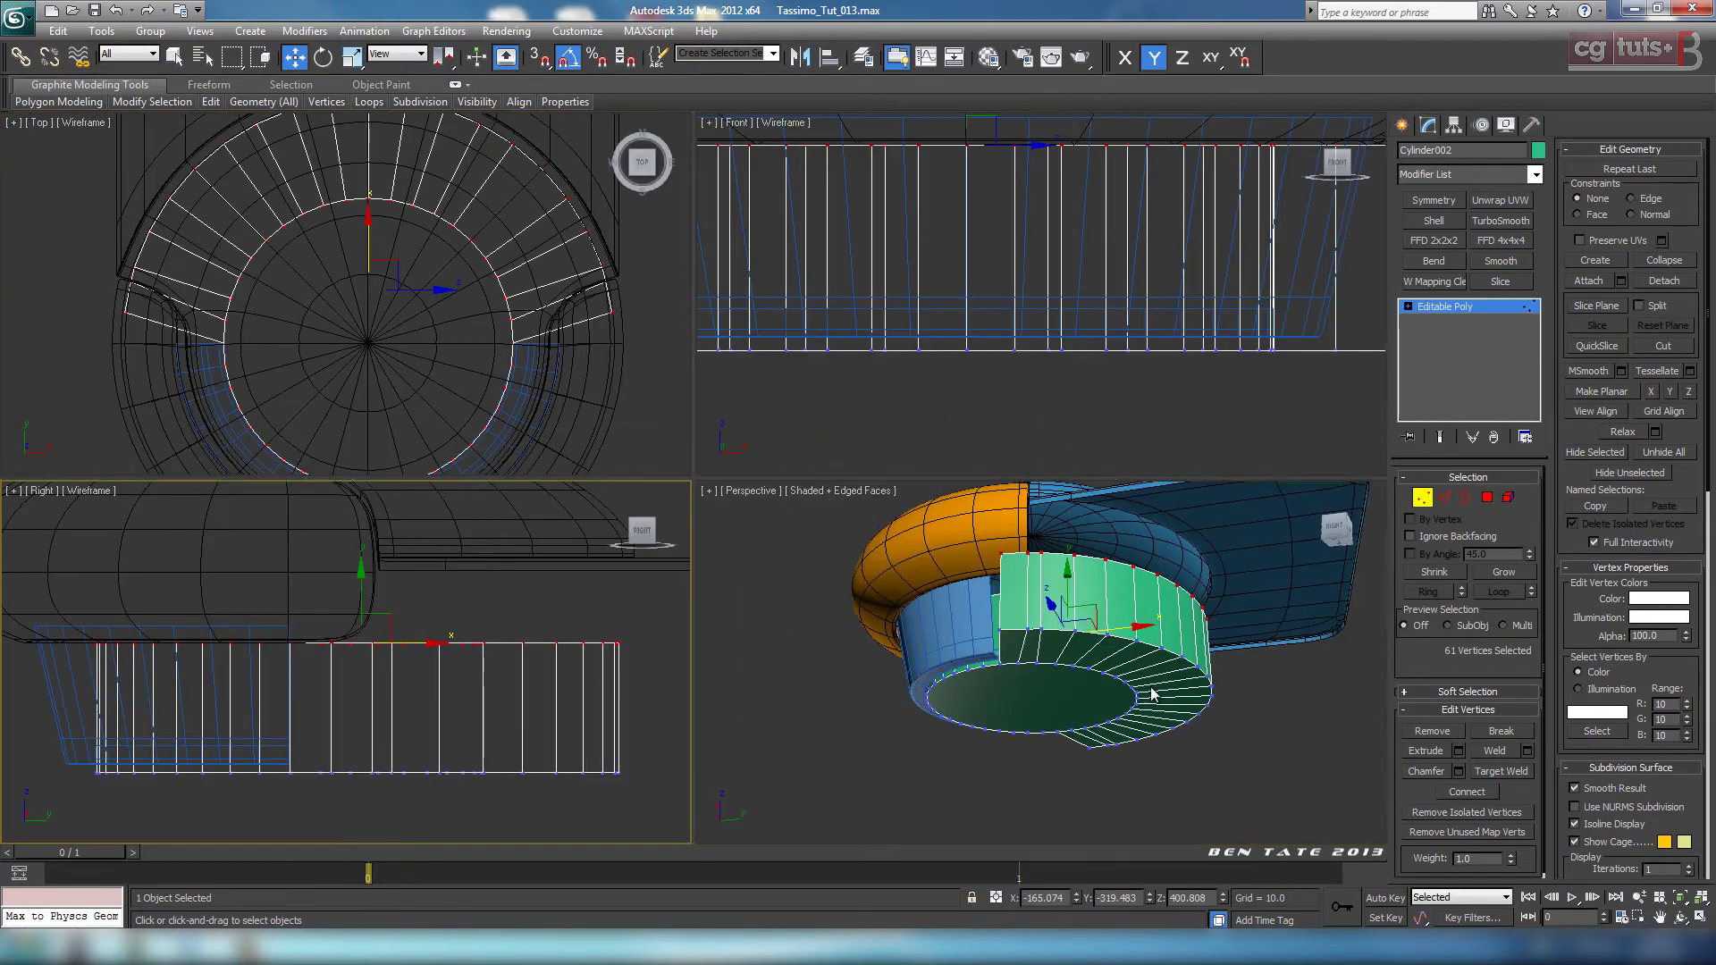
Step: Examine the brewing head's underside and compare it with reference photo 026
right_click(994, 601)
key("alt+w")
middle_click_drag(995, 601, 978, 562, "alt")
scroll(1005, 558, "down", 2)
scroll(990, 559, "up", 2)
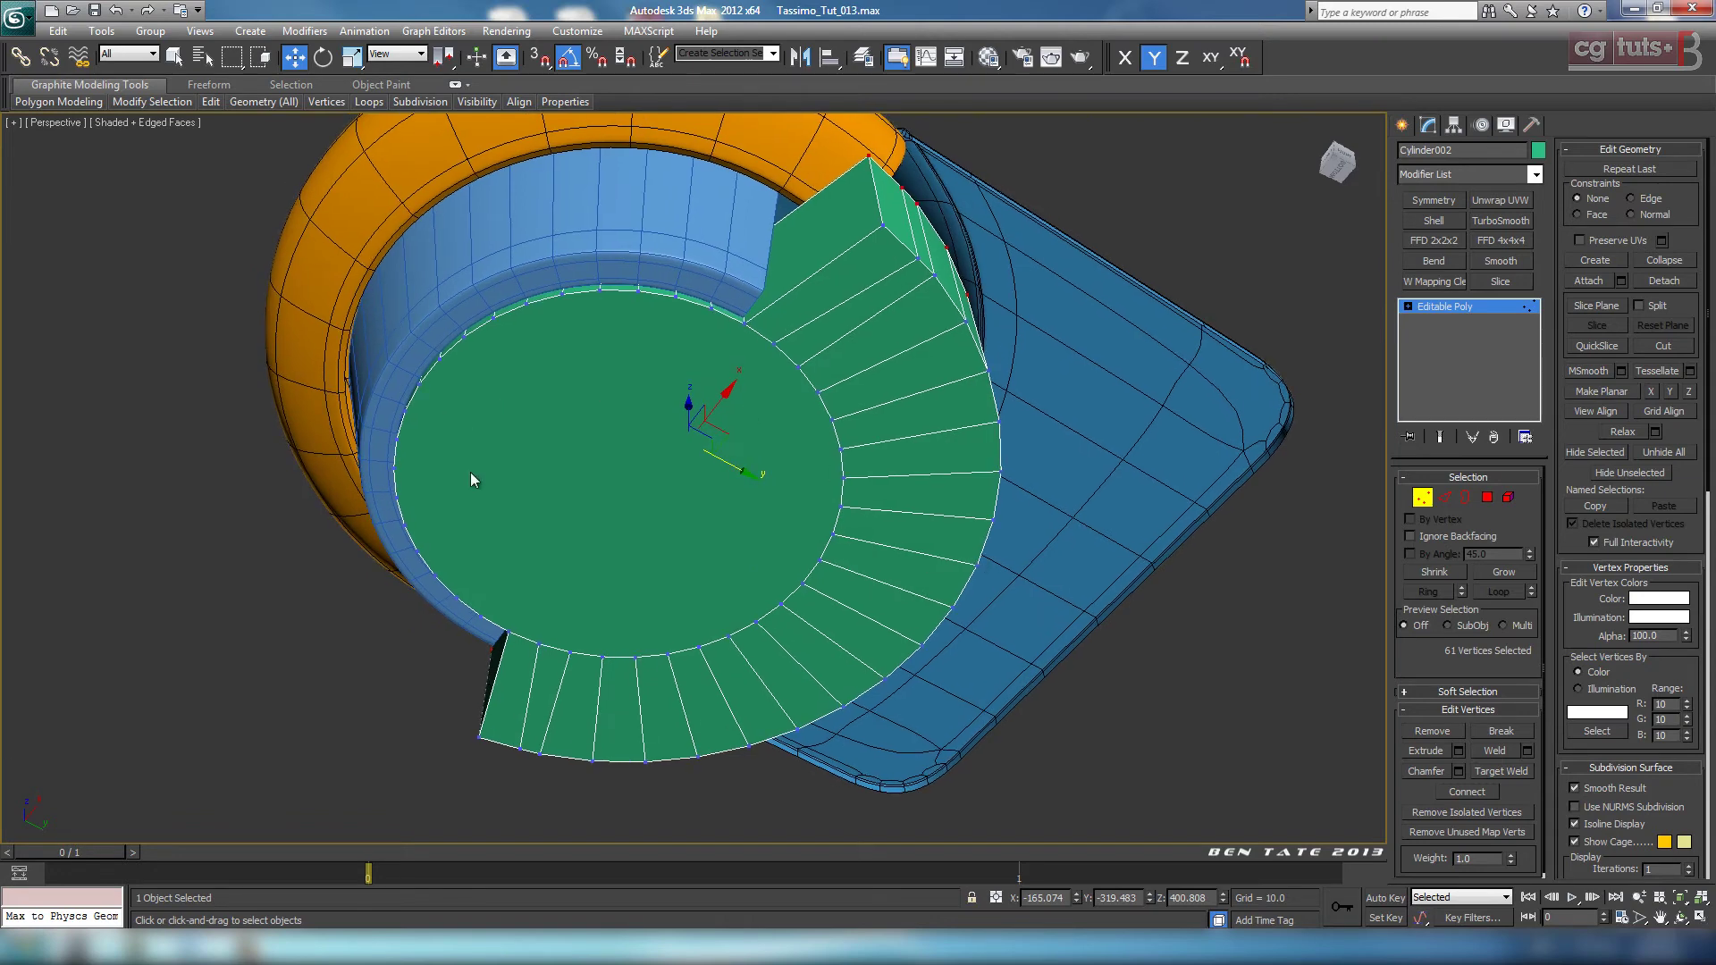
left_click(205, 949)
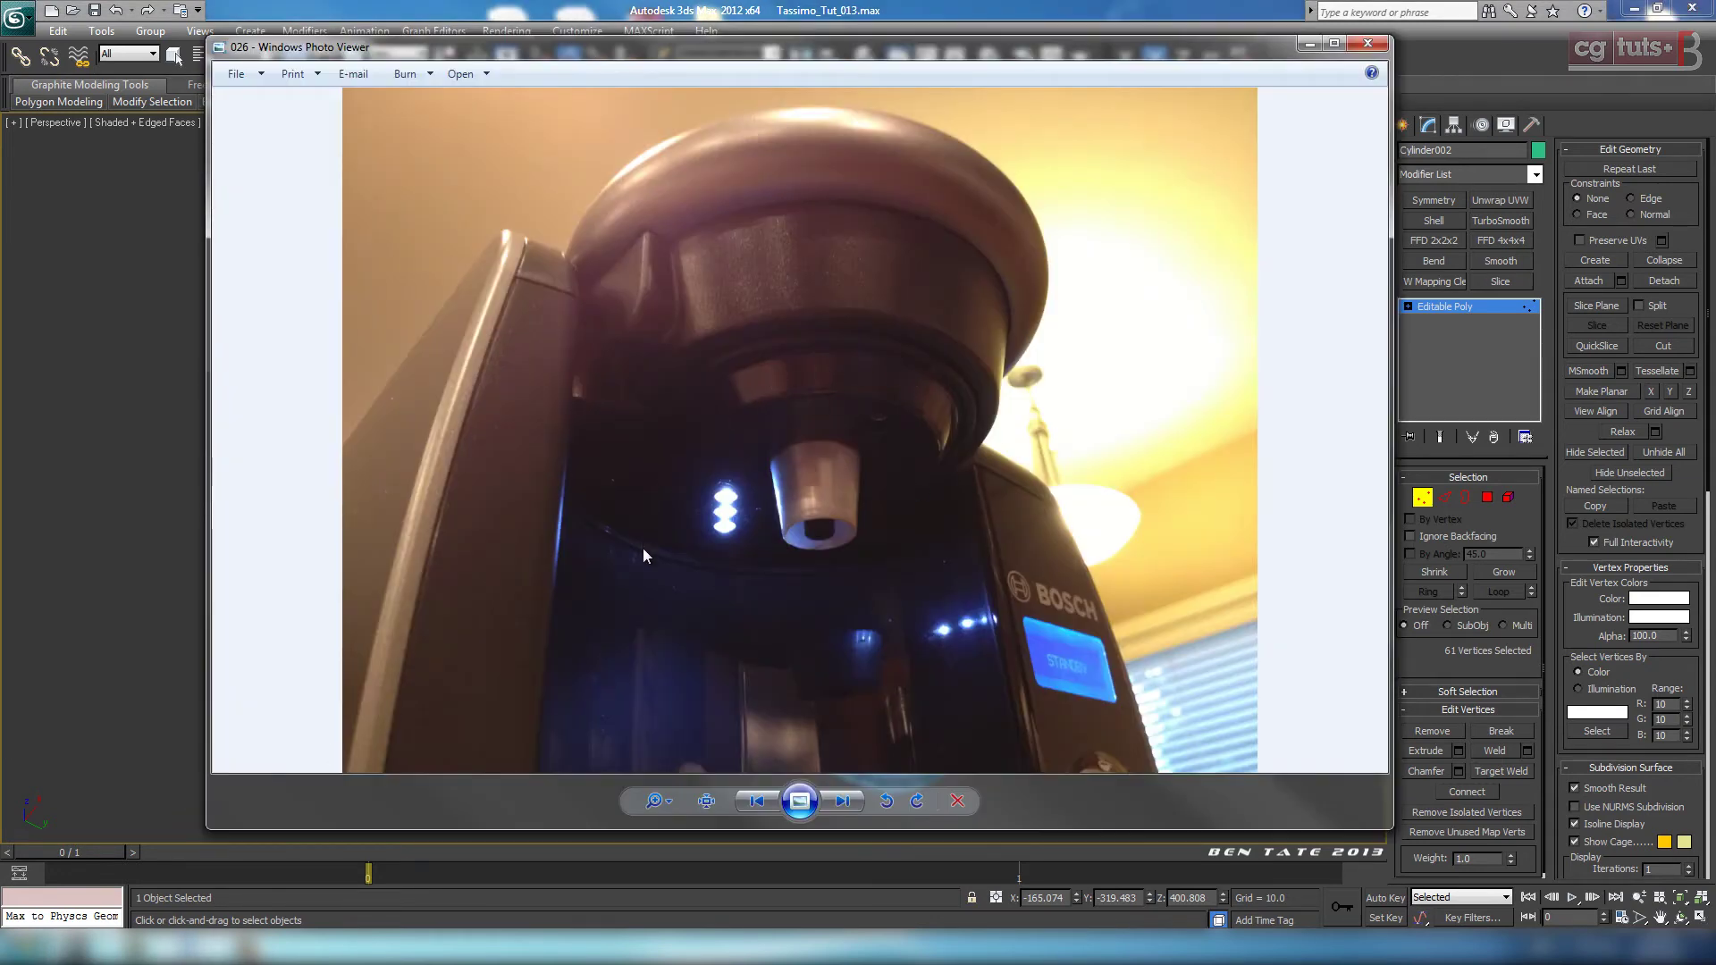
left_click(1309, 42)
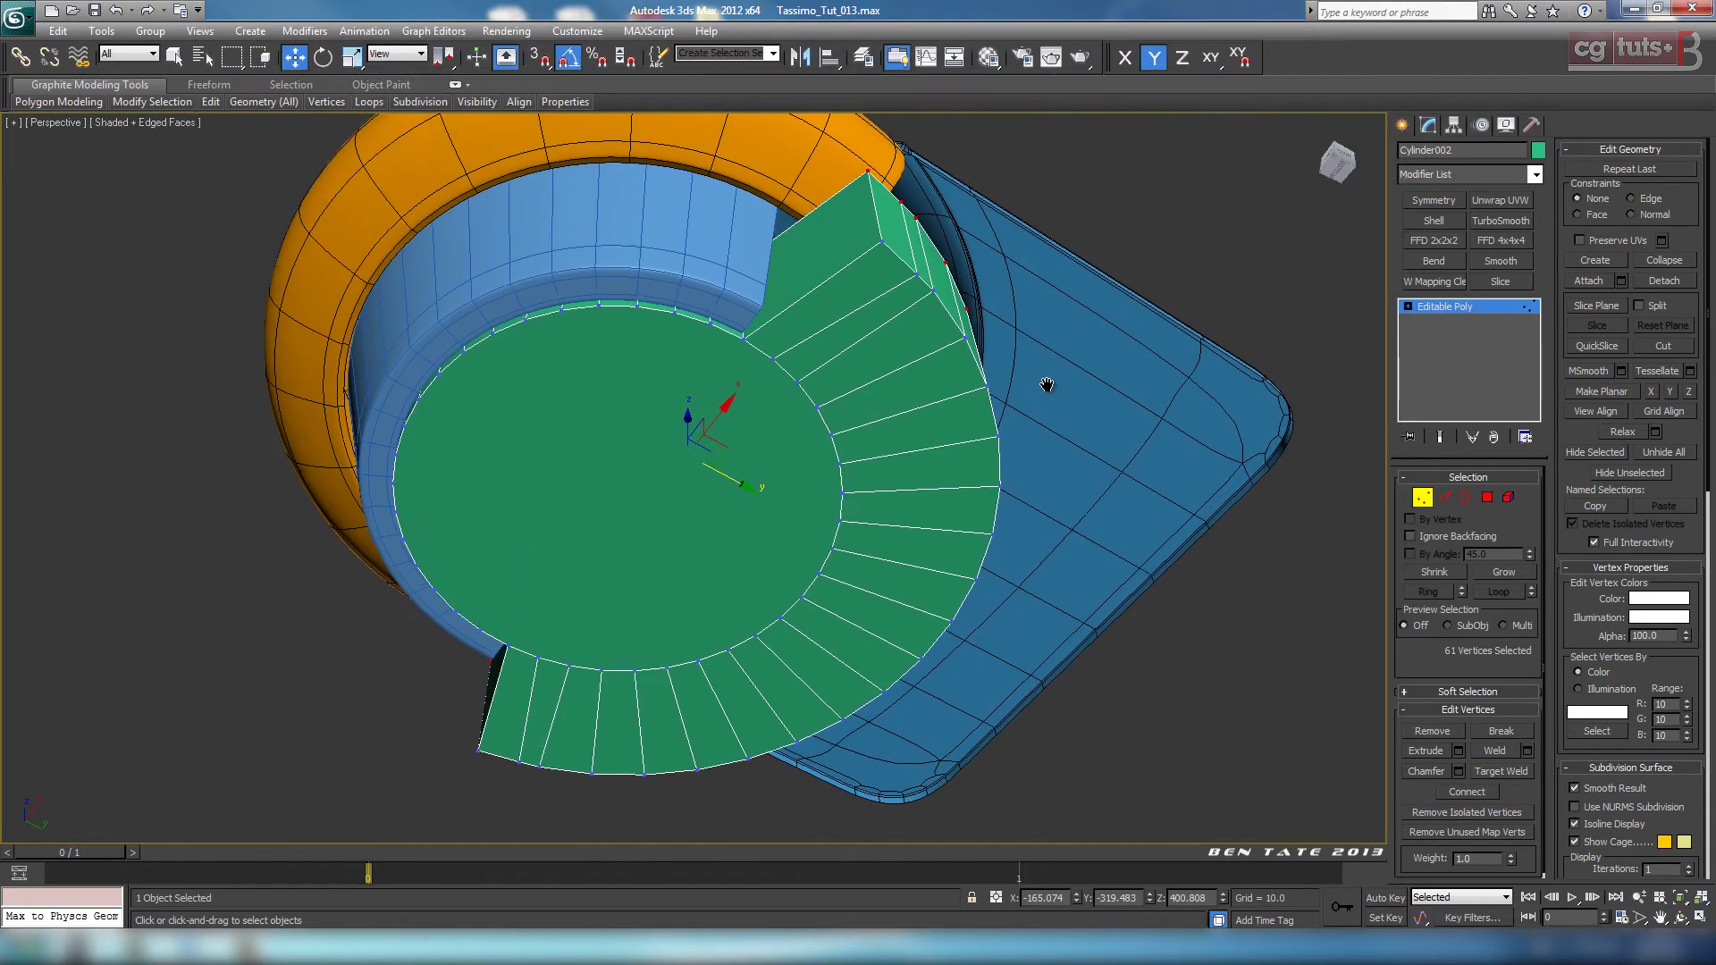
middle_click_drag(1065, 443, 1038, 456)
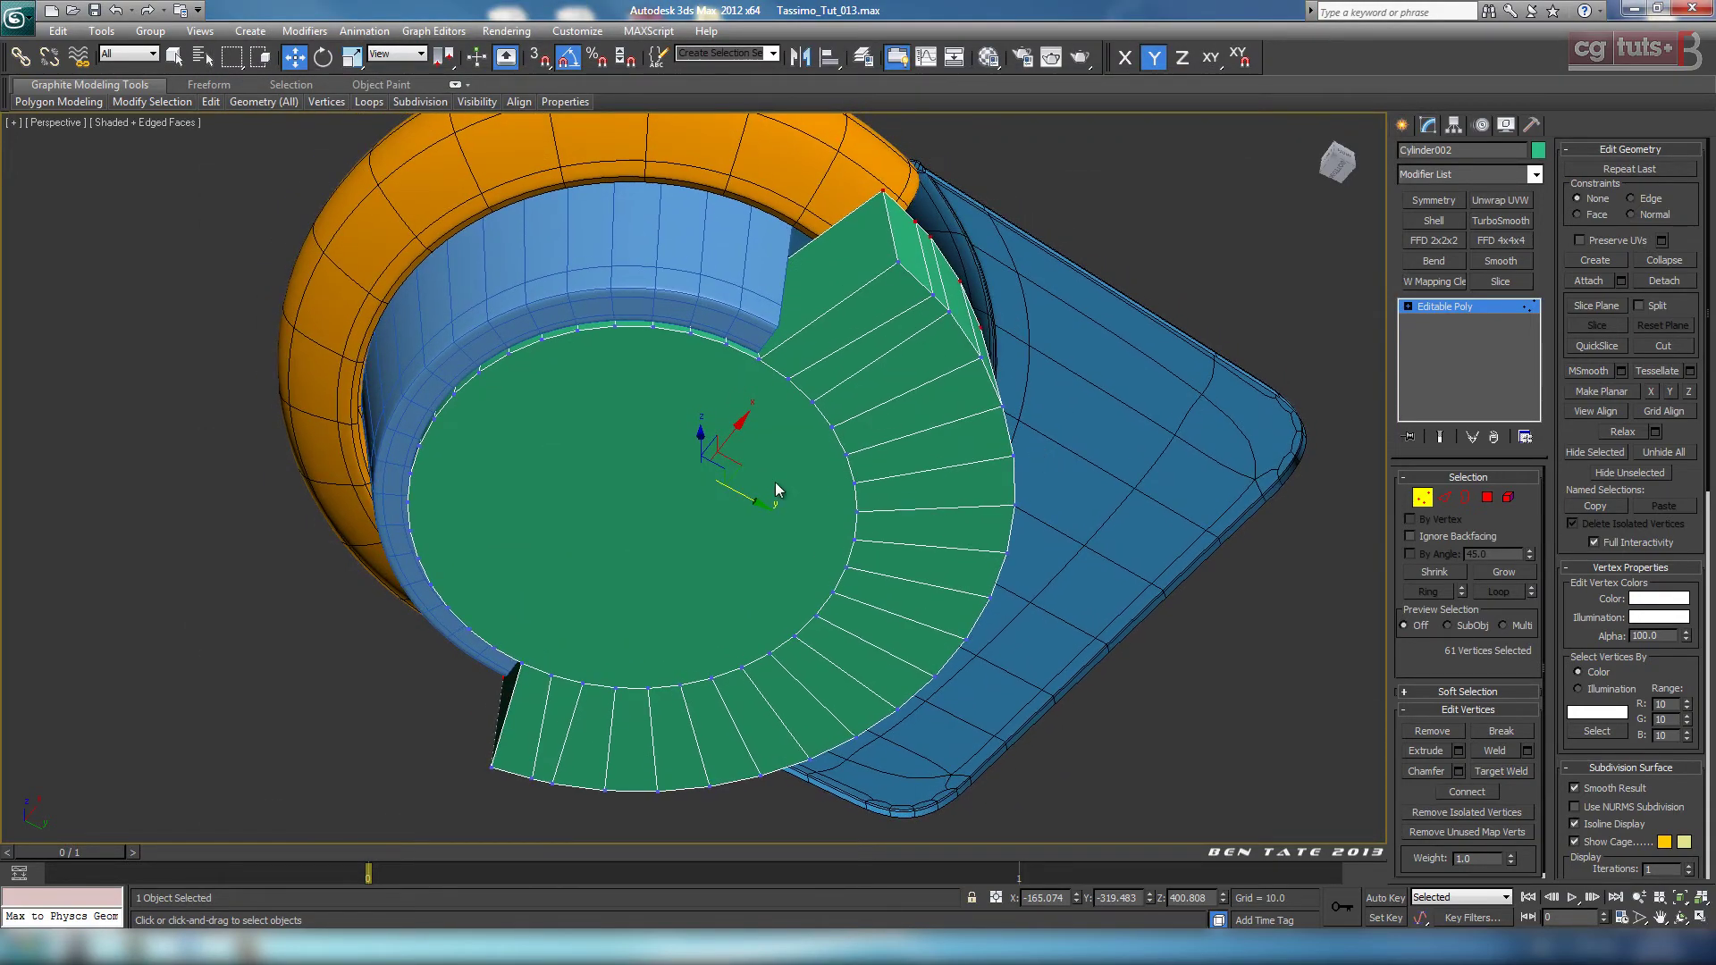
Step: With the Edge constraint on, slide the second pair of outer vertices from both ends of the half ring backwards to about Y -289.7
key("alt+w")
middle_click(529, 388)
key("alt+w")
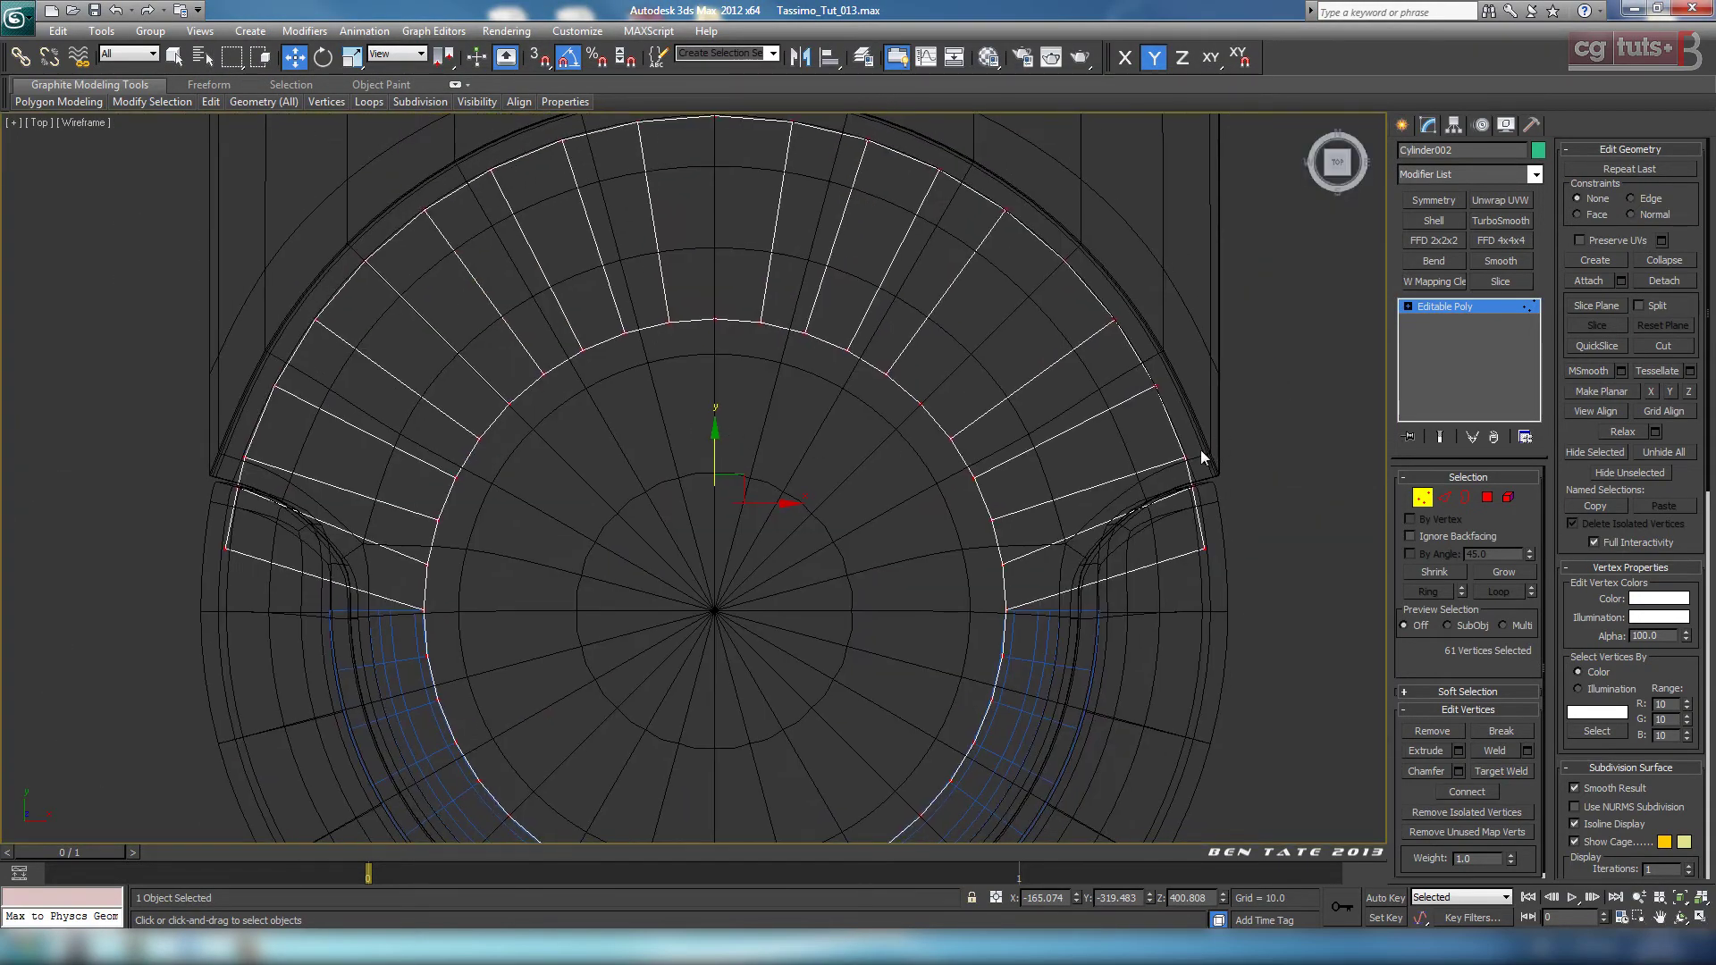
left_click_drag(1205, 445, 1163, 467)
left_click_drag(229, 448, 263, 474, "ctrl")
left_click_drag(717, 384, 715, 359)
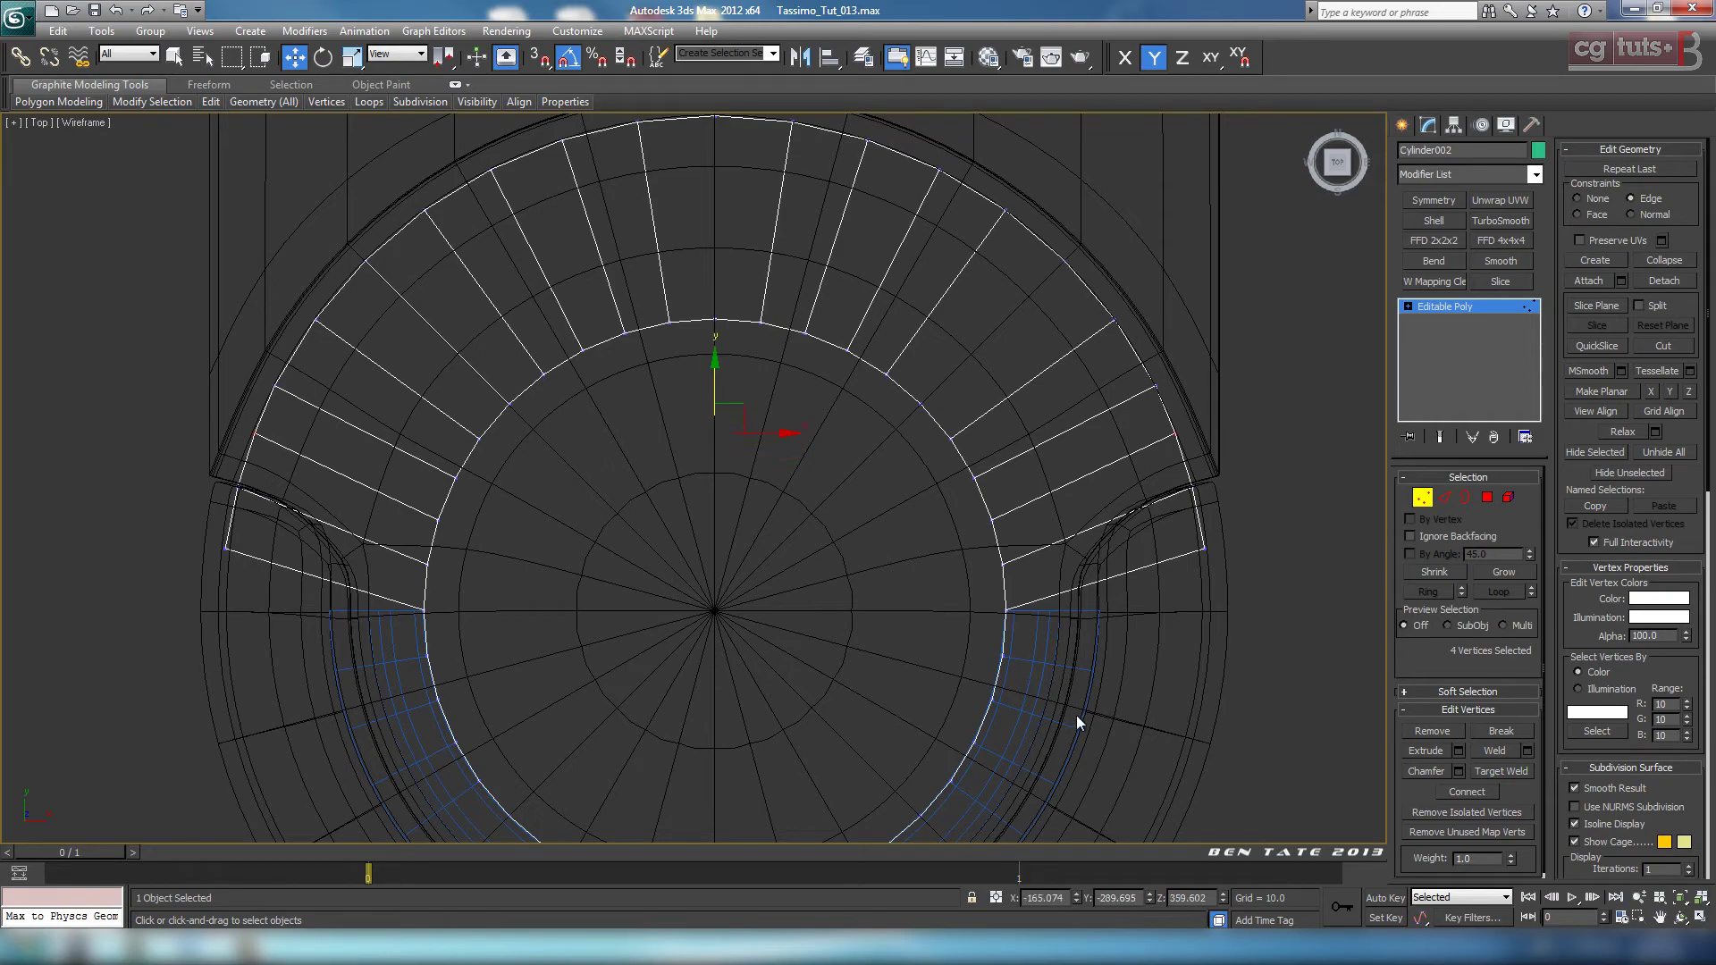
Step: Delete all top-facing polygons of the inner cylinder and its rear half ring, leaving the upper side open
left_click(1488, 500)
key("alt+w")
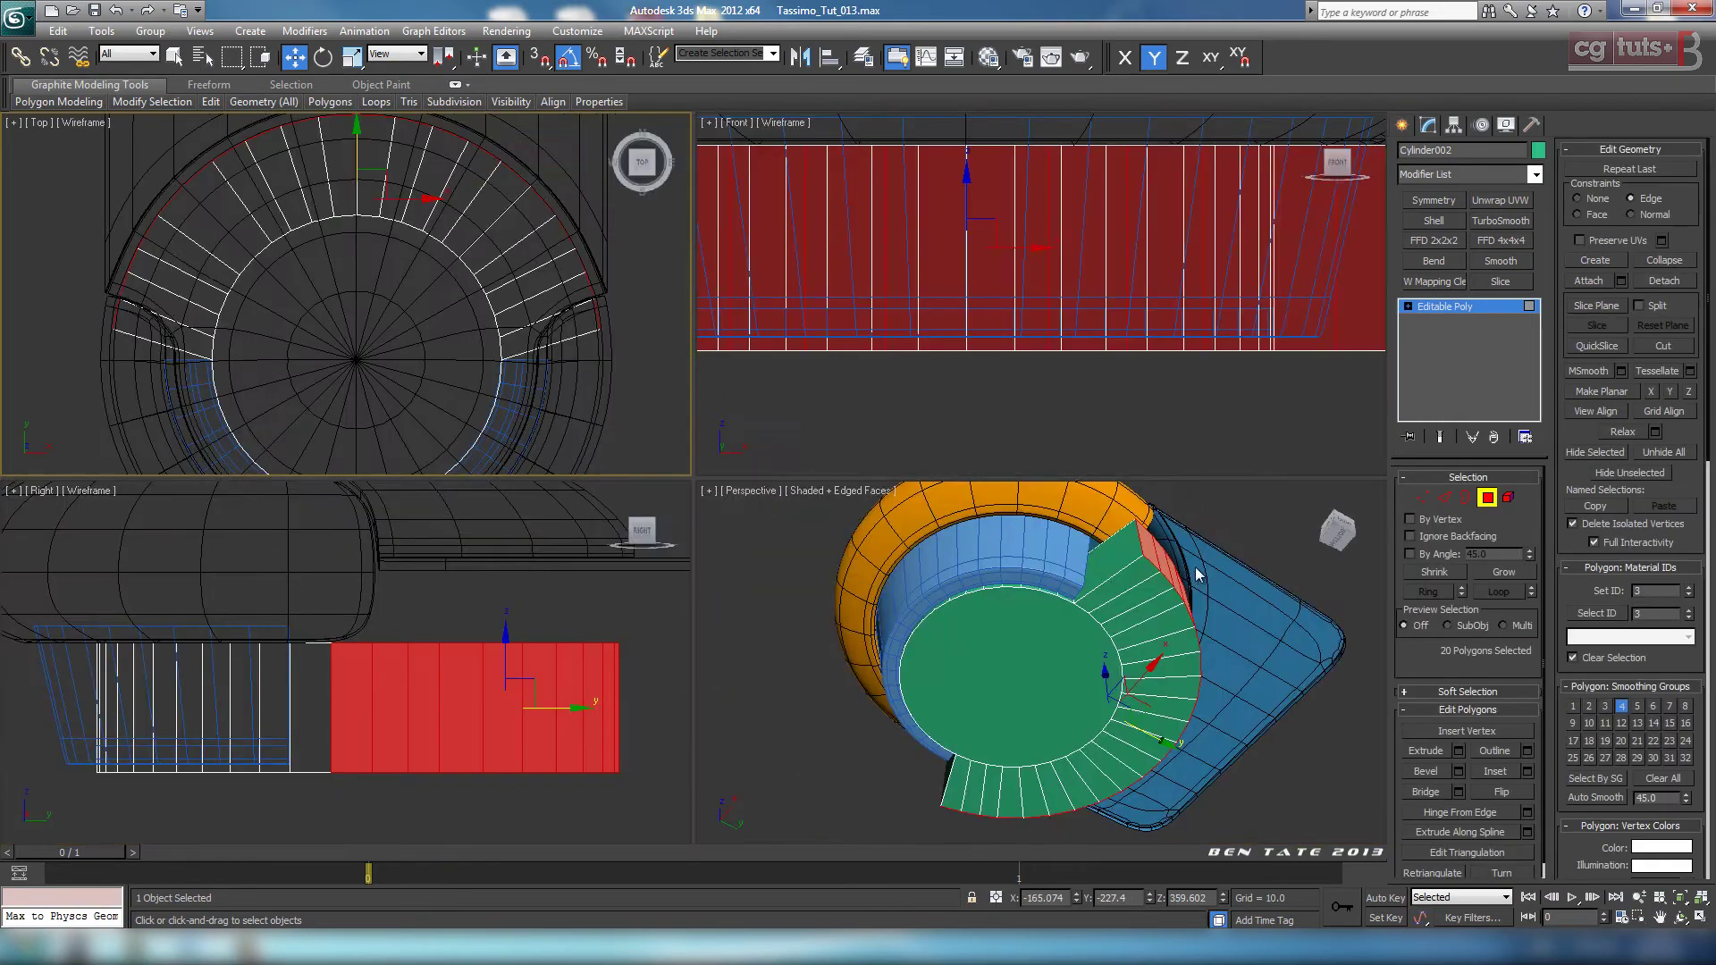
key("alt+w")
middle_click_drag(1056, 460, 1010, 580, "alt")
key("alt+w")
scroll(1084, 376, "down", 5)
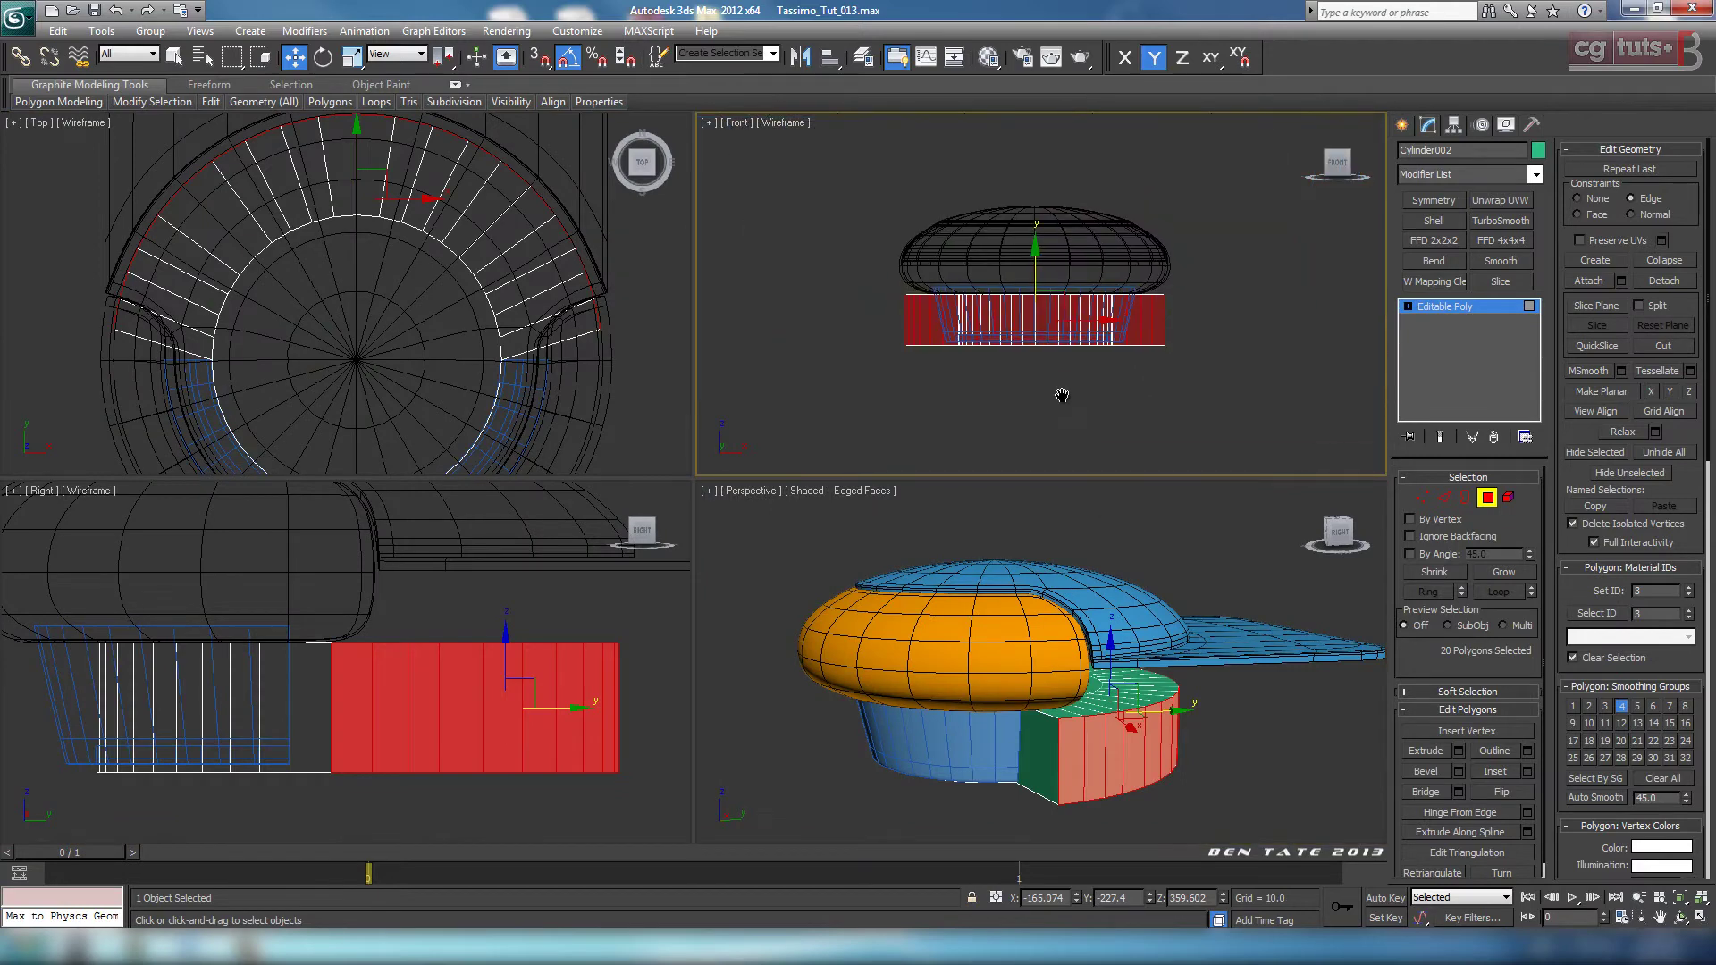
key("alt+w")
left_click_drag(1198, 671, 978, 635)
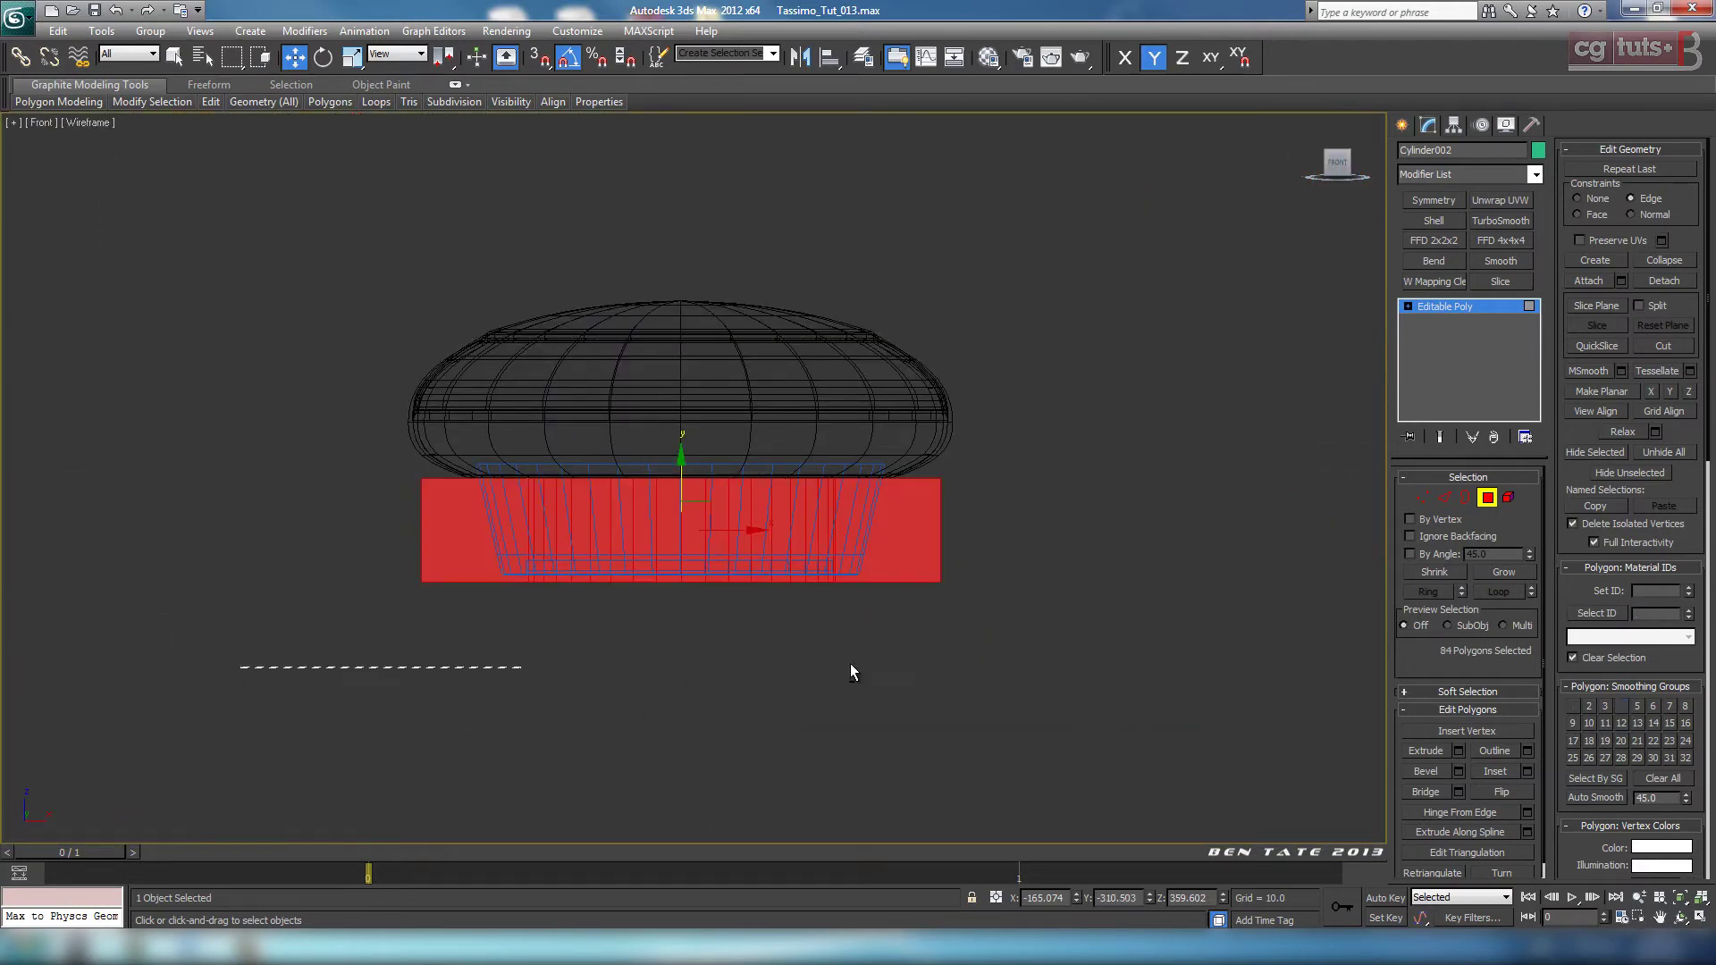
left_click_drag(1103, 552, 1108, 555, "alt")
key("alt+w")
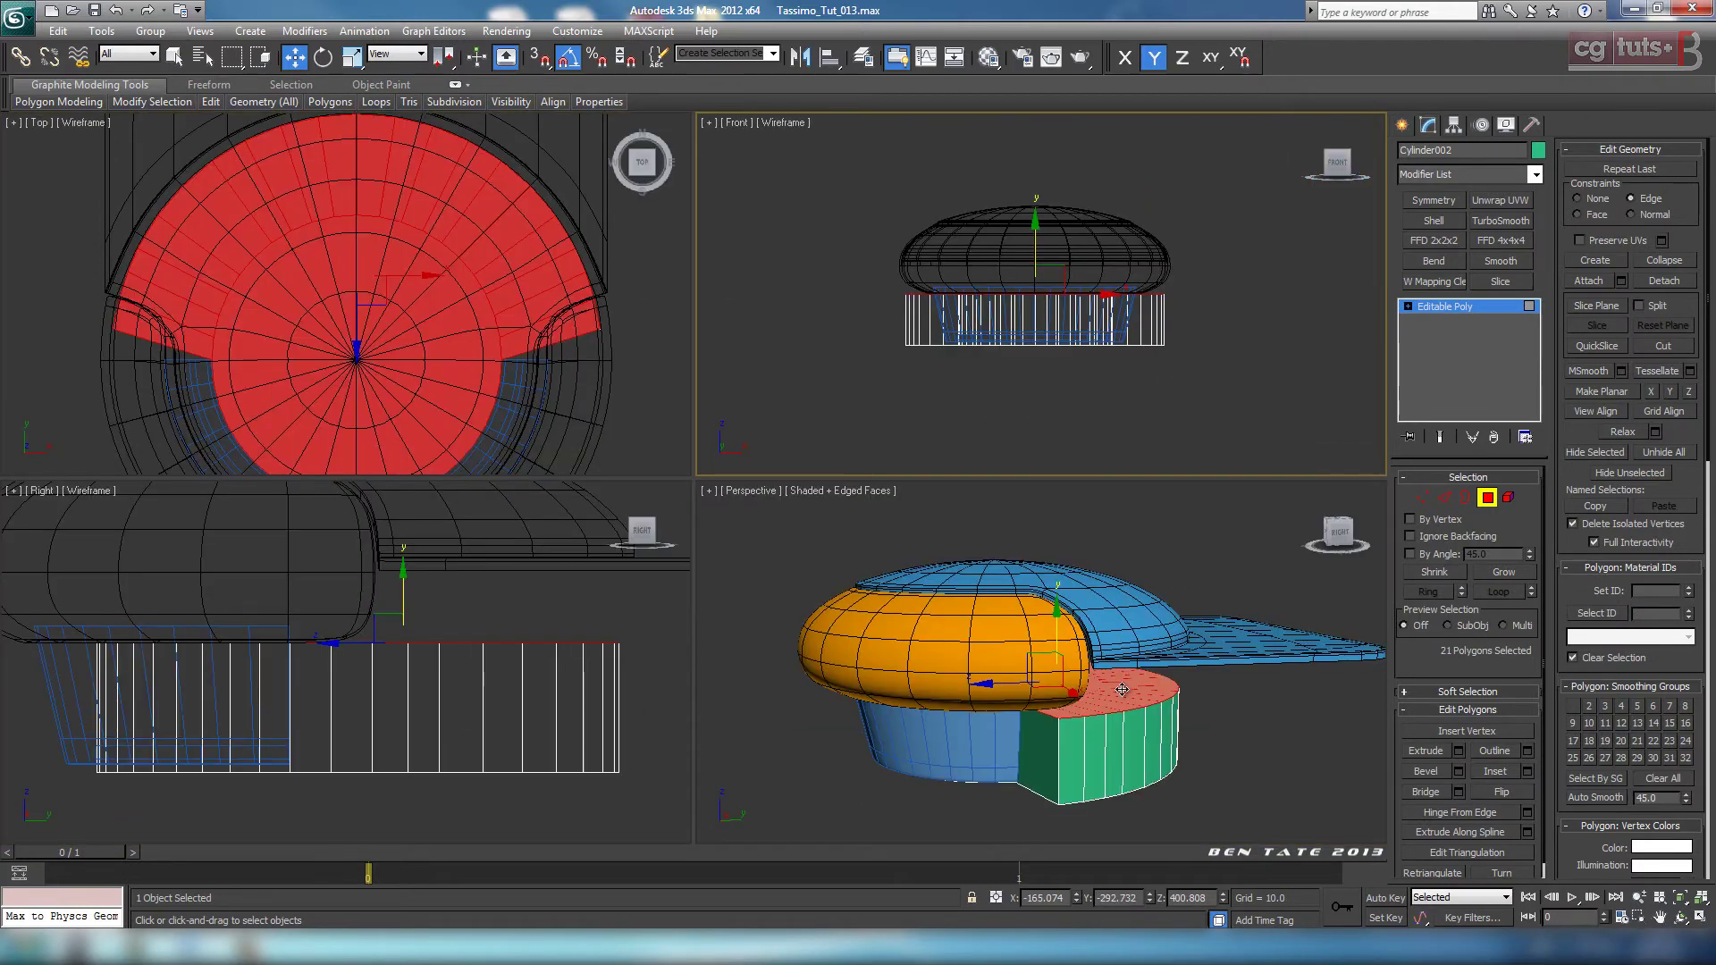
key("Delete")
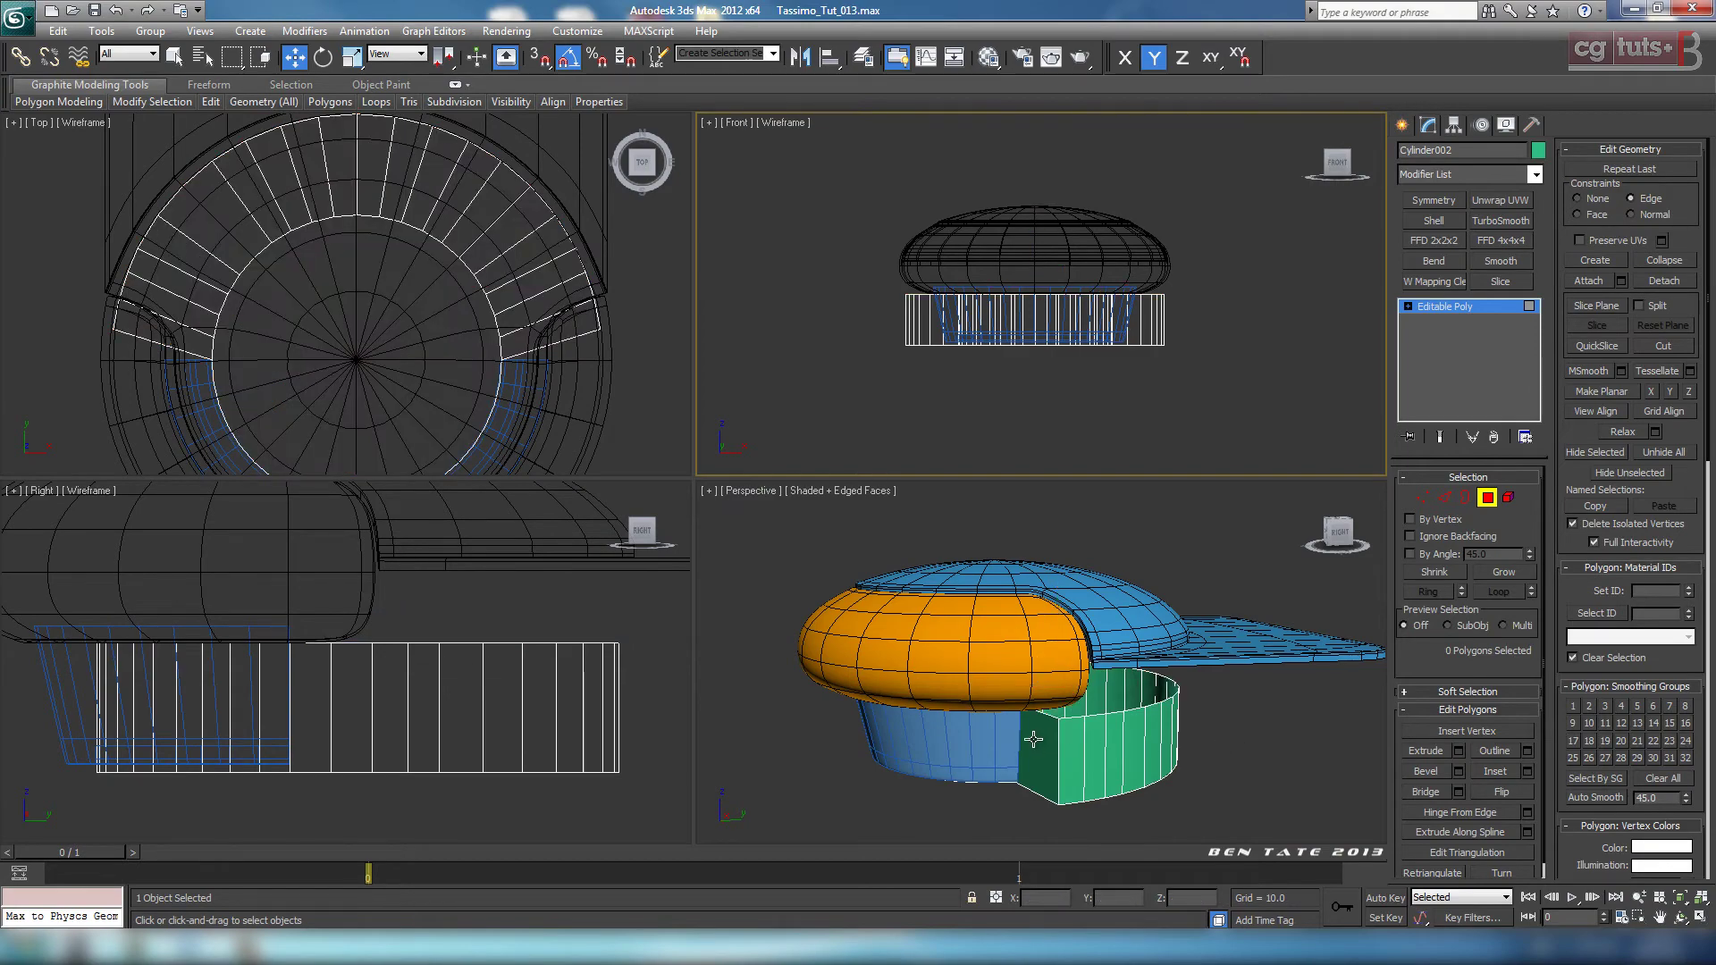
Step: Select only the underside polygons of the inner cylinder and half ring, and compare the underside with reference photo 026
key("alt+w")
middle_click_drag(982, 706, 1091, 415, "alt")
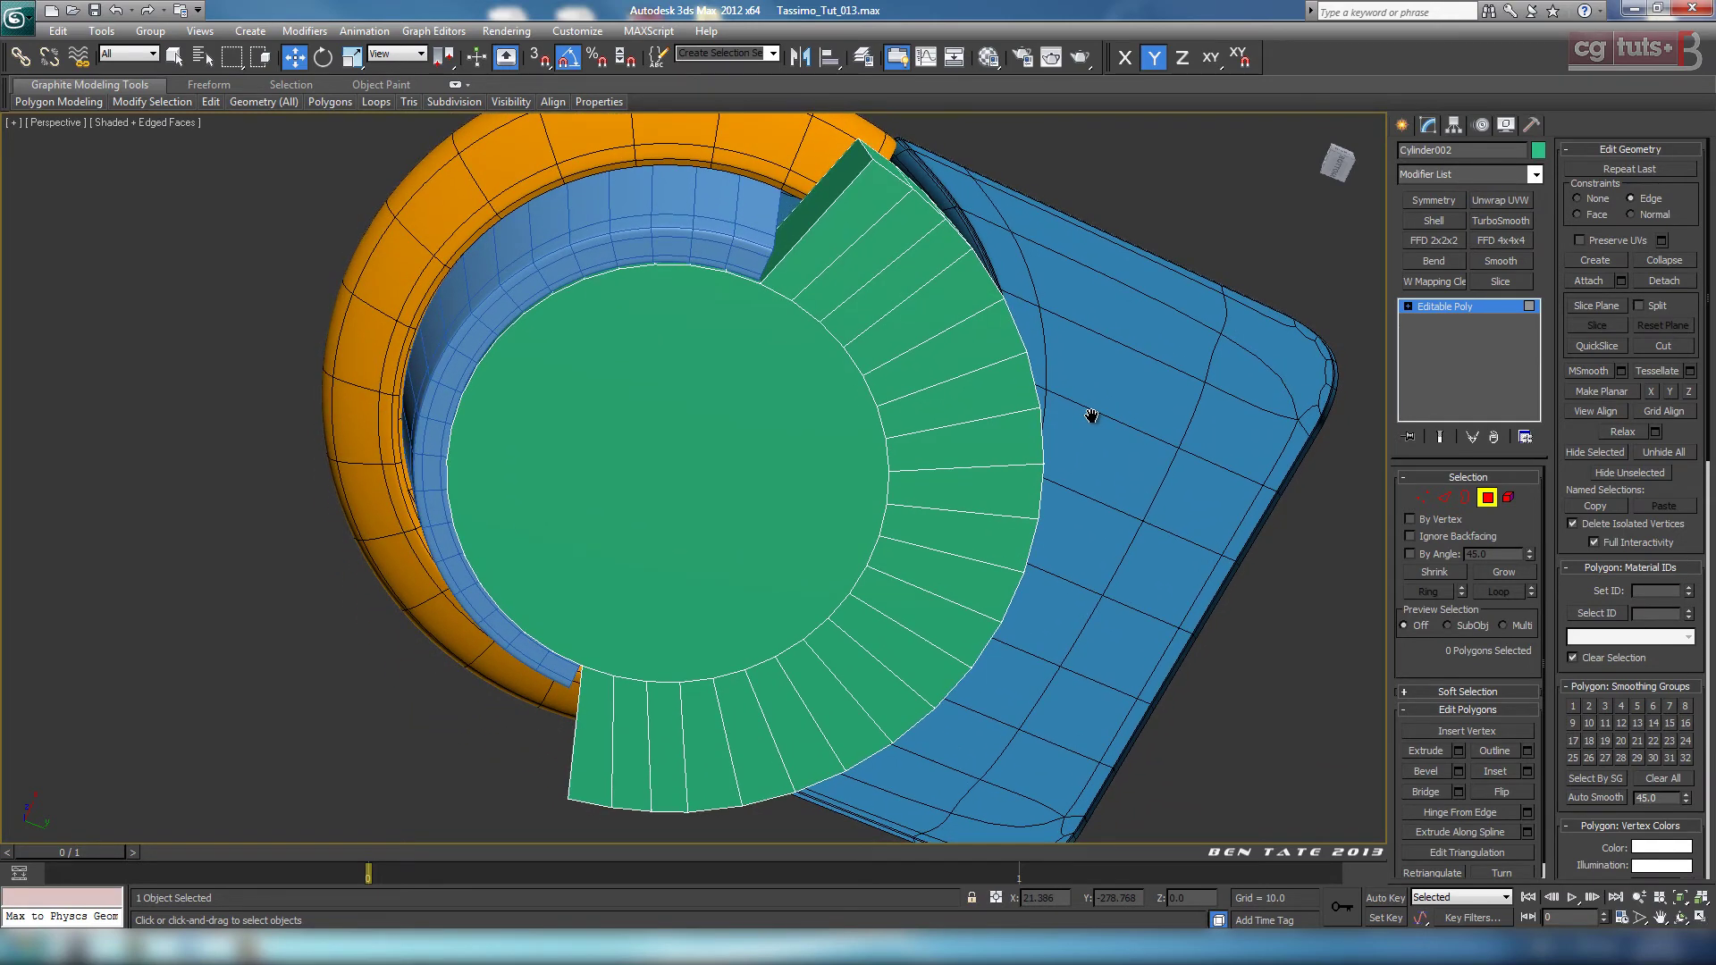
key("alt+w")
key("alt+w")
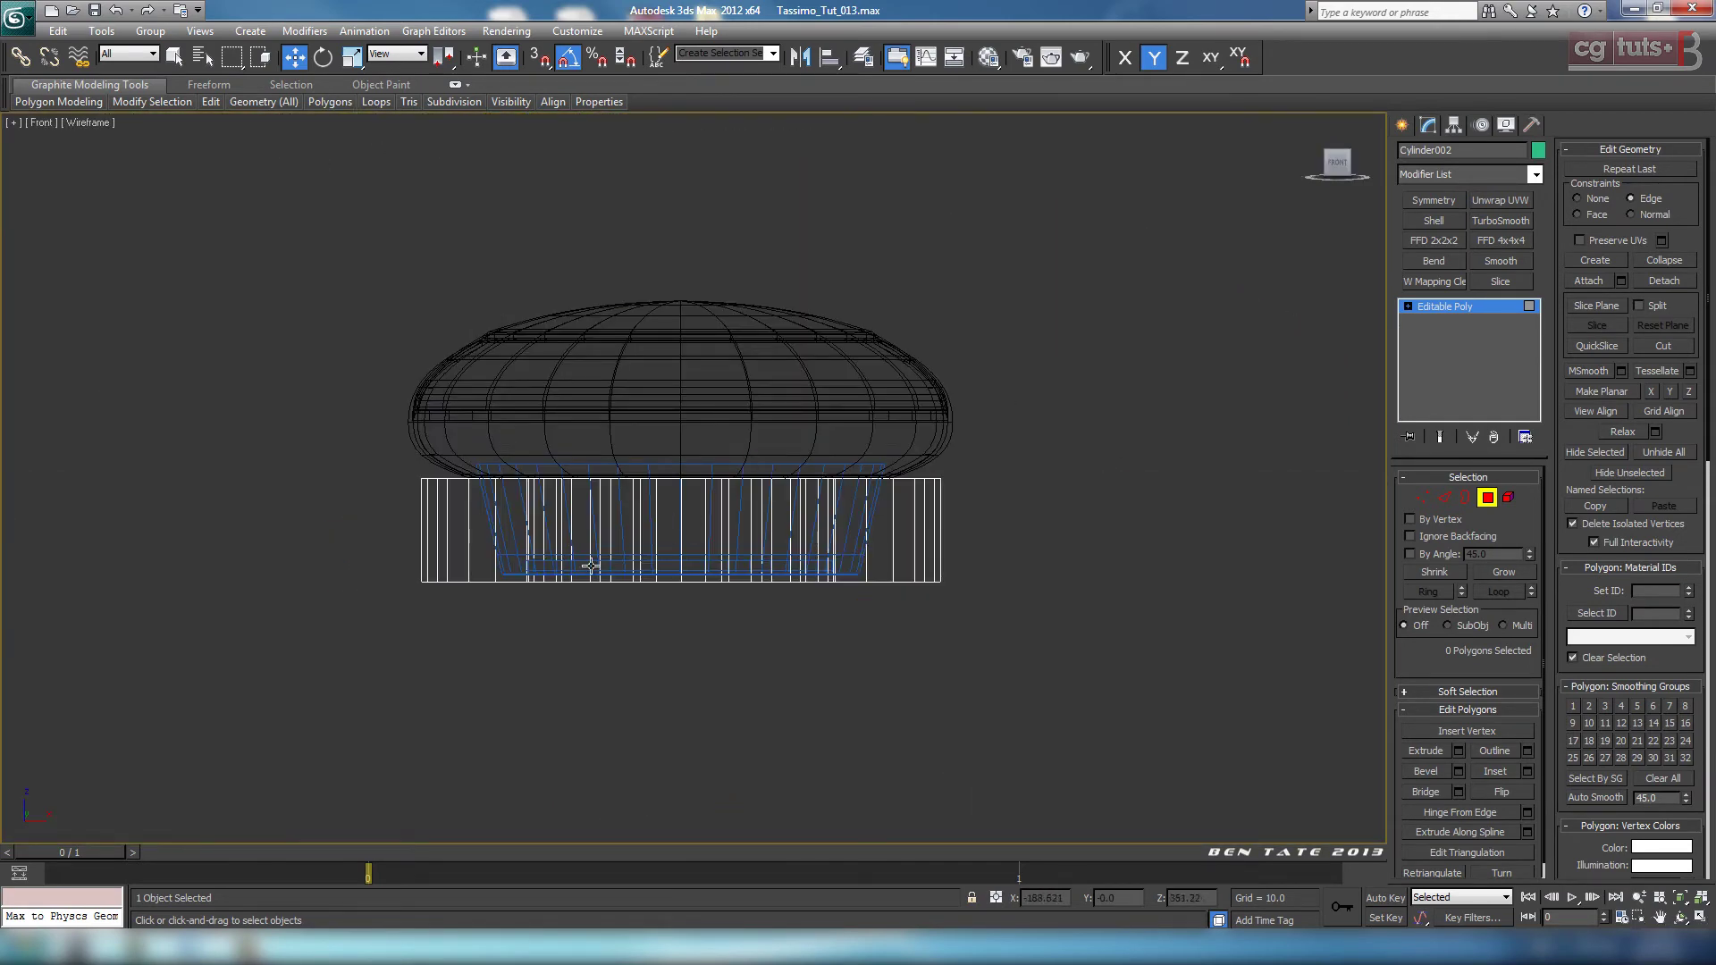
left_click_drag(1144, 575, 1145, 569)
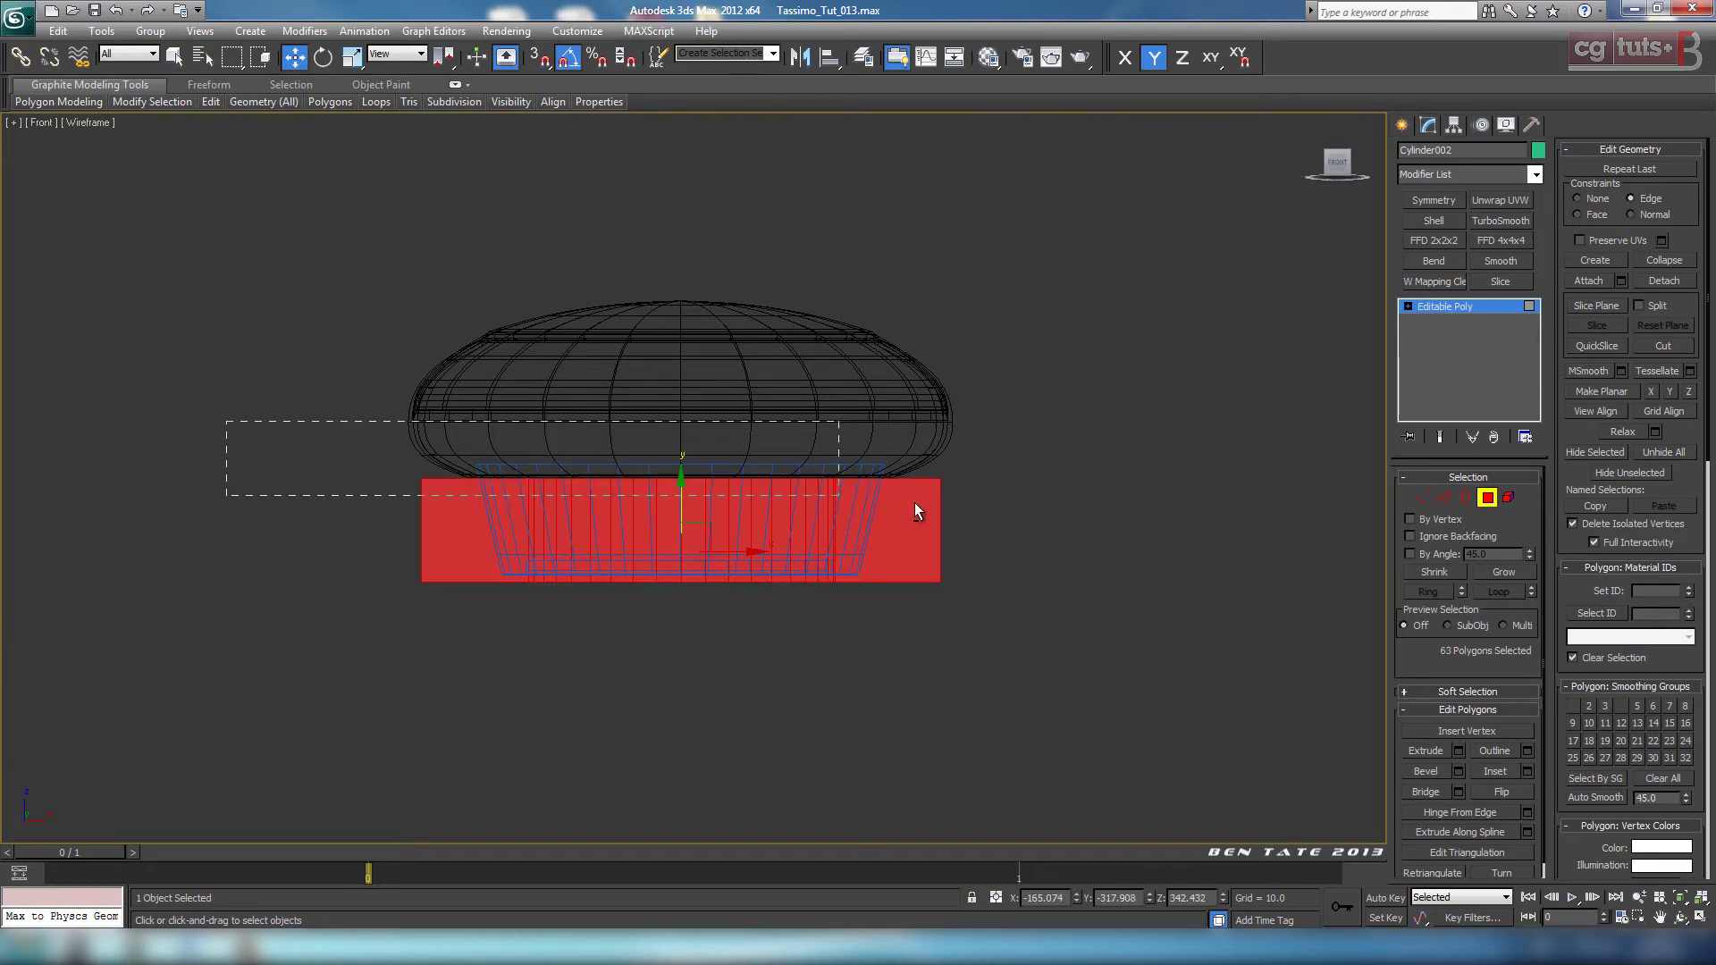
left_click_drag(914, 502, 983, 528, "alt")
key("alt+w")
right_click(1197, 733)
middle_click_drag(990, 498, 982, 633, "alt")
scroll(982, 633, "up", 2)
left_click(135, 949)
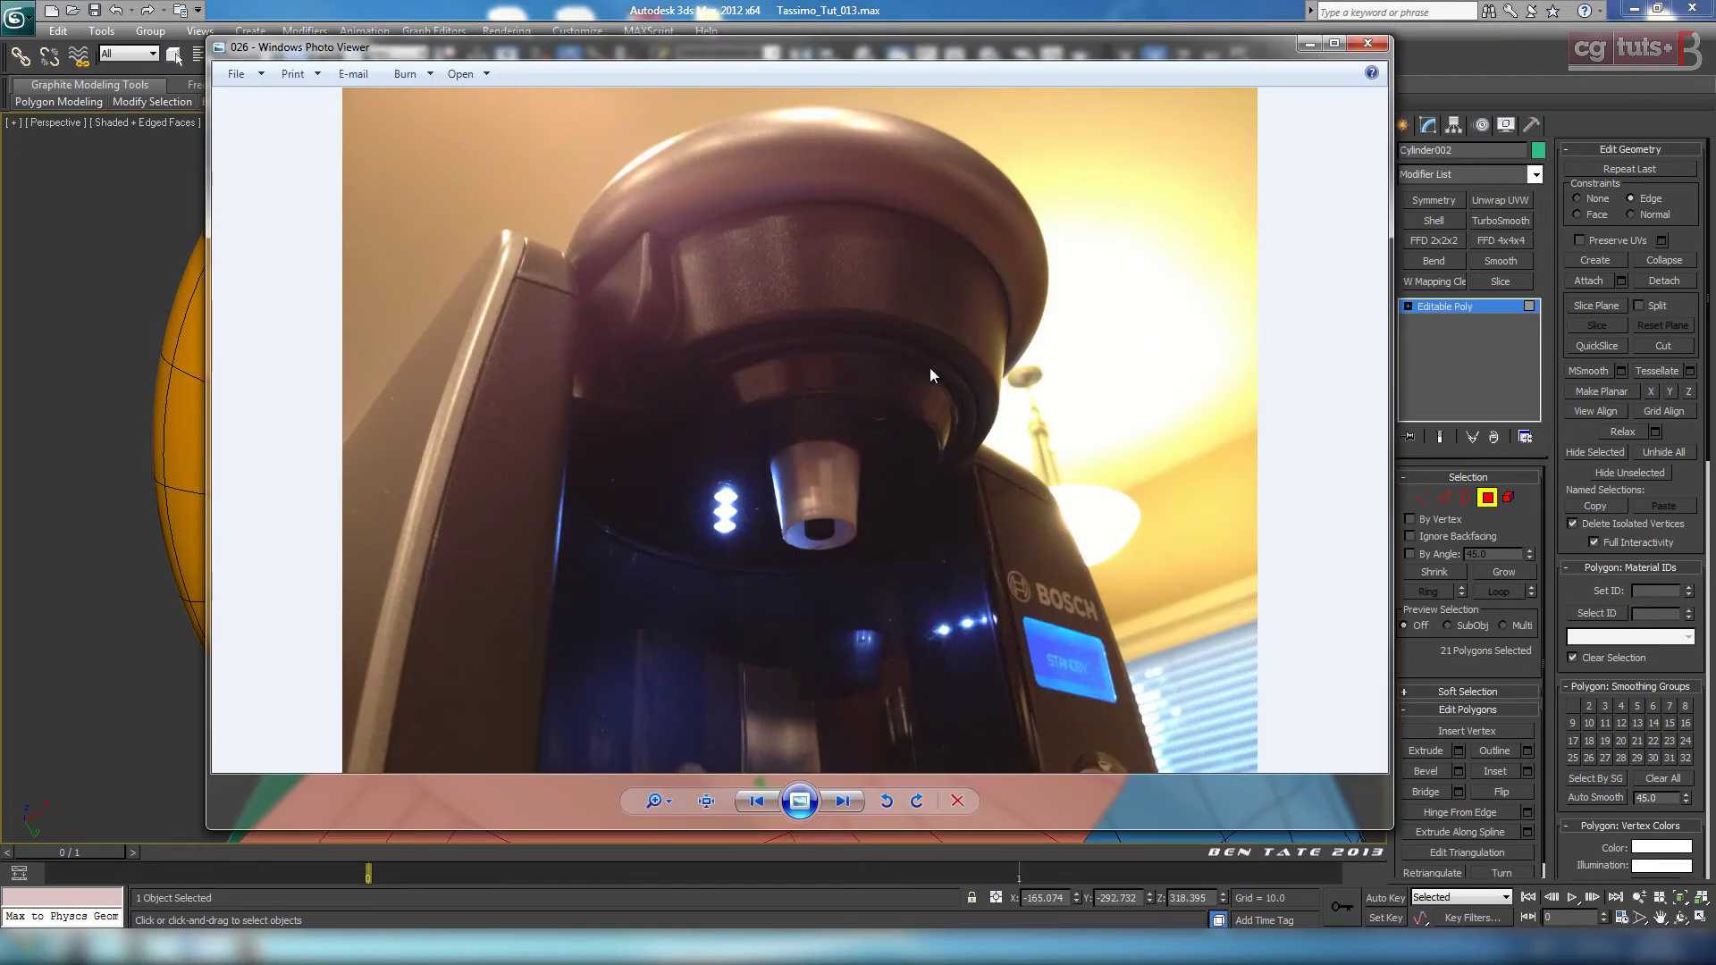
left_click(1313, 48)
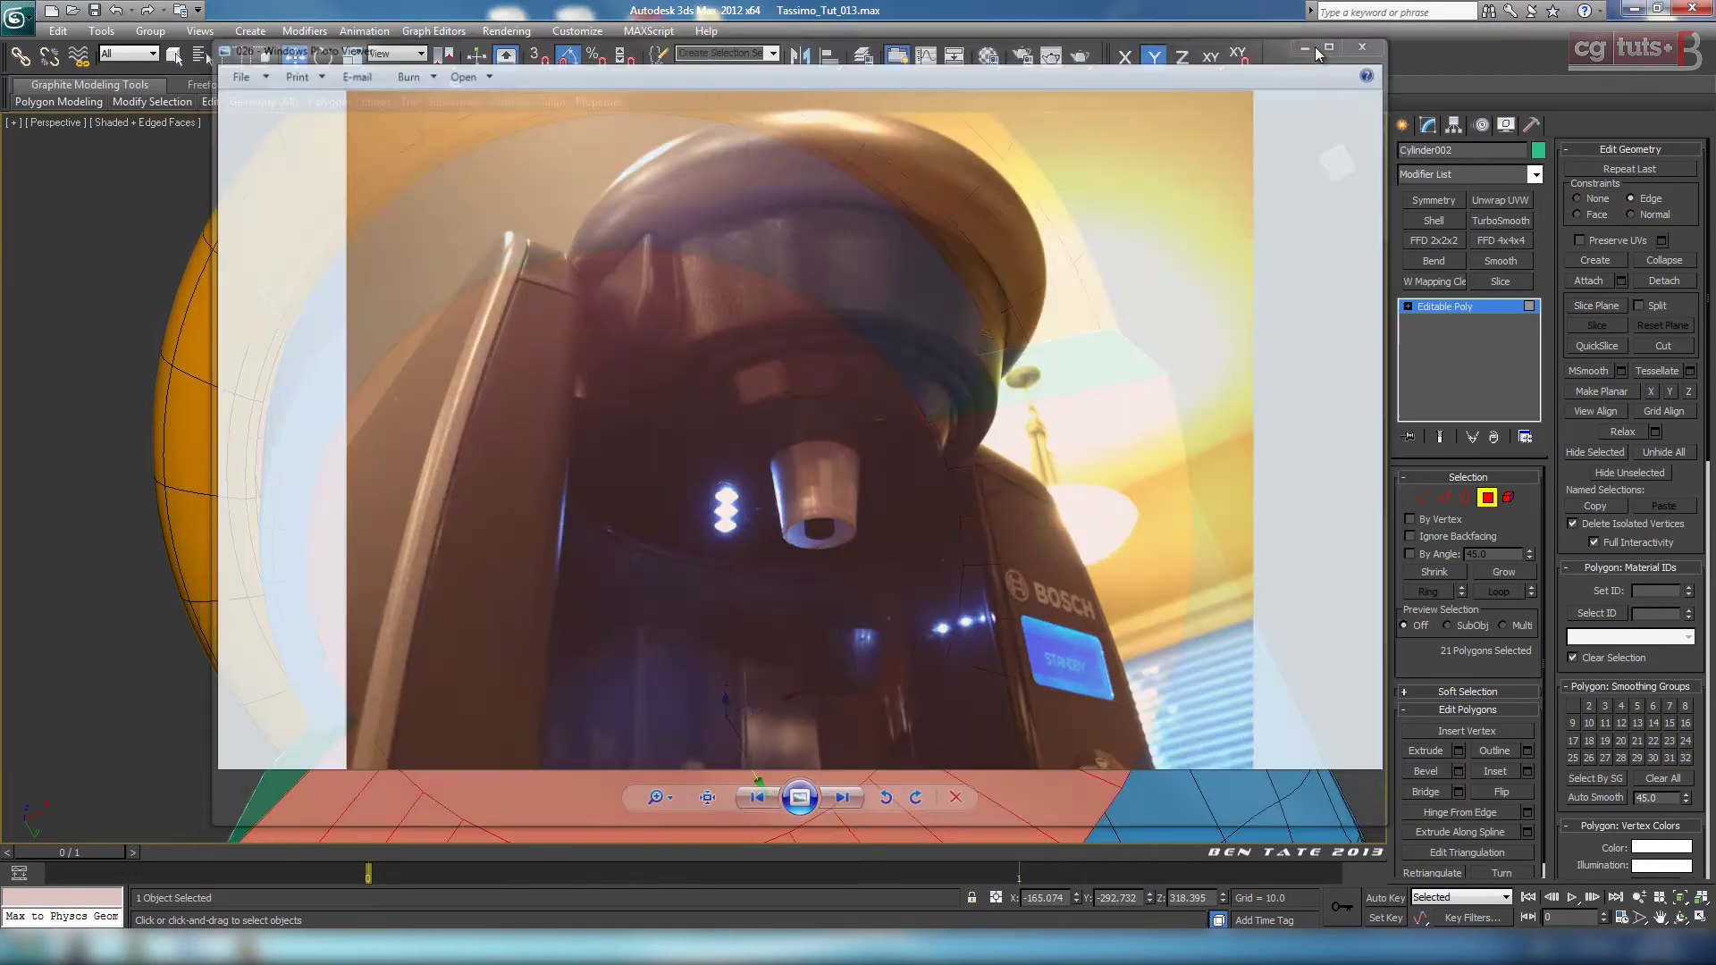
Step: Inset the selected underside polygons as one group by 7.712 to form a thin rim
left_click(1526, 771)
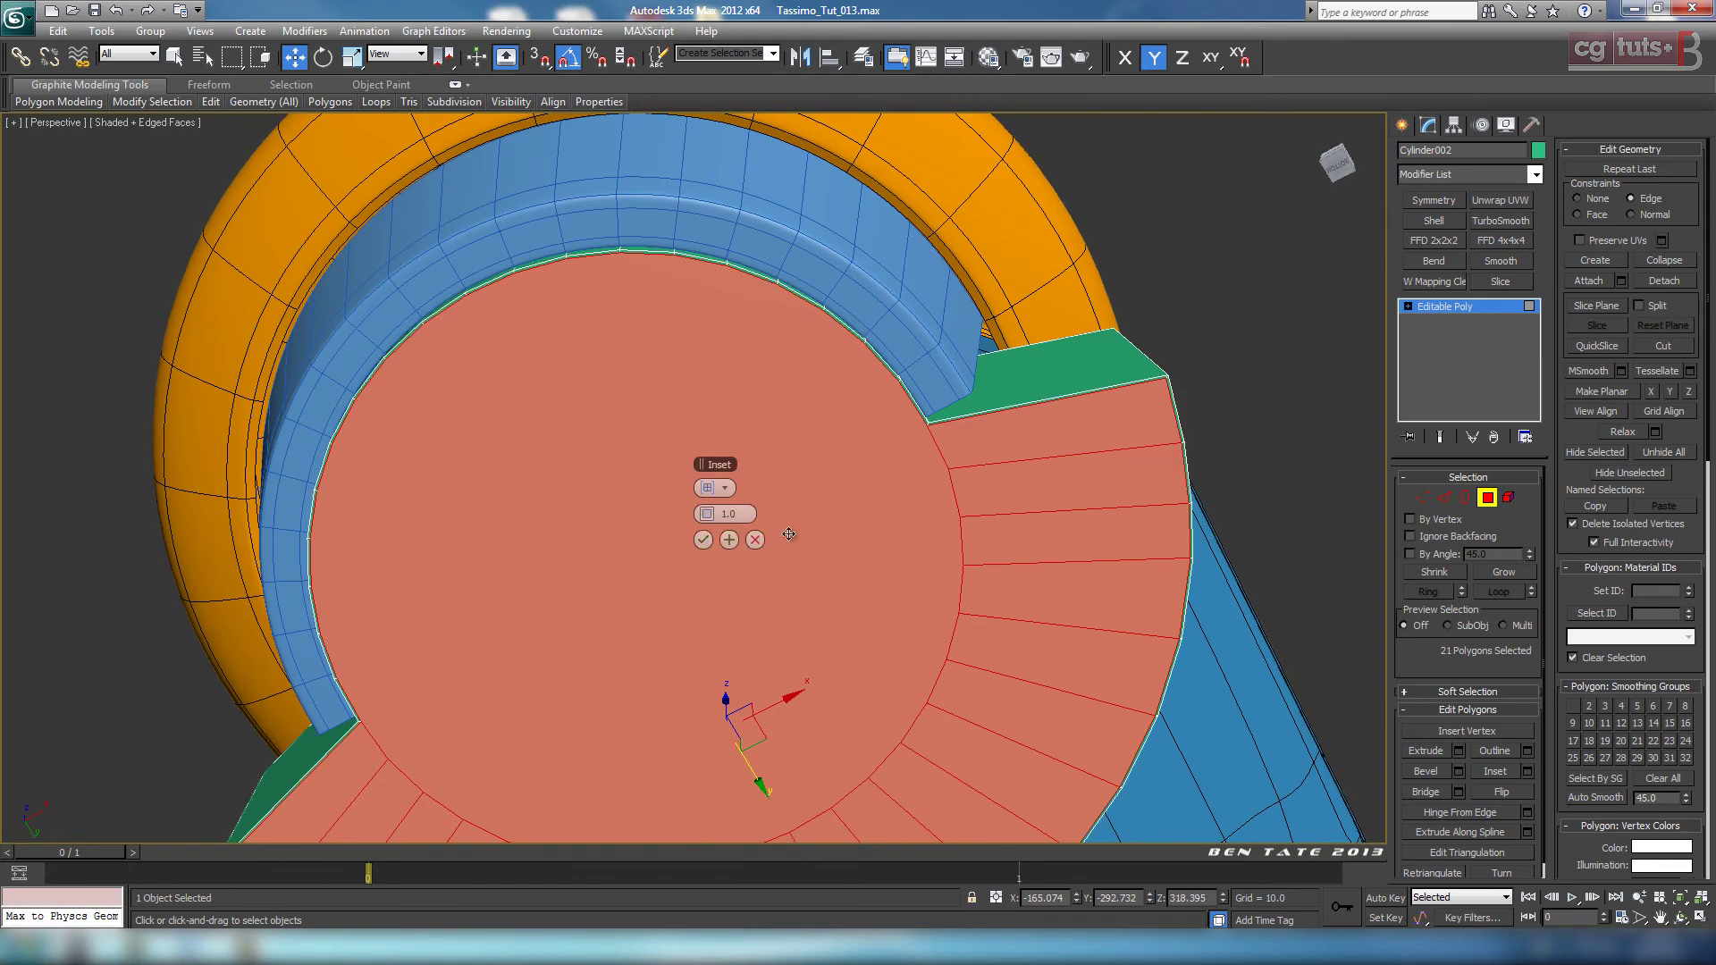
left_click_drag(721, 513, 759, 515)
scroll(901, 525, "down", 8)
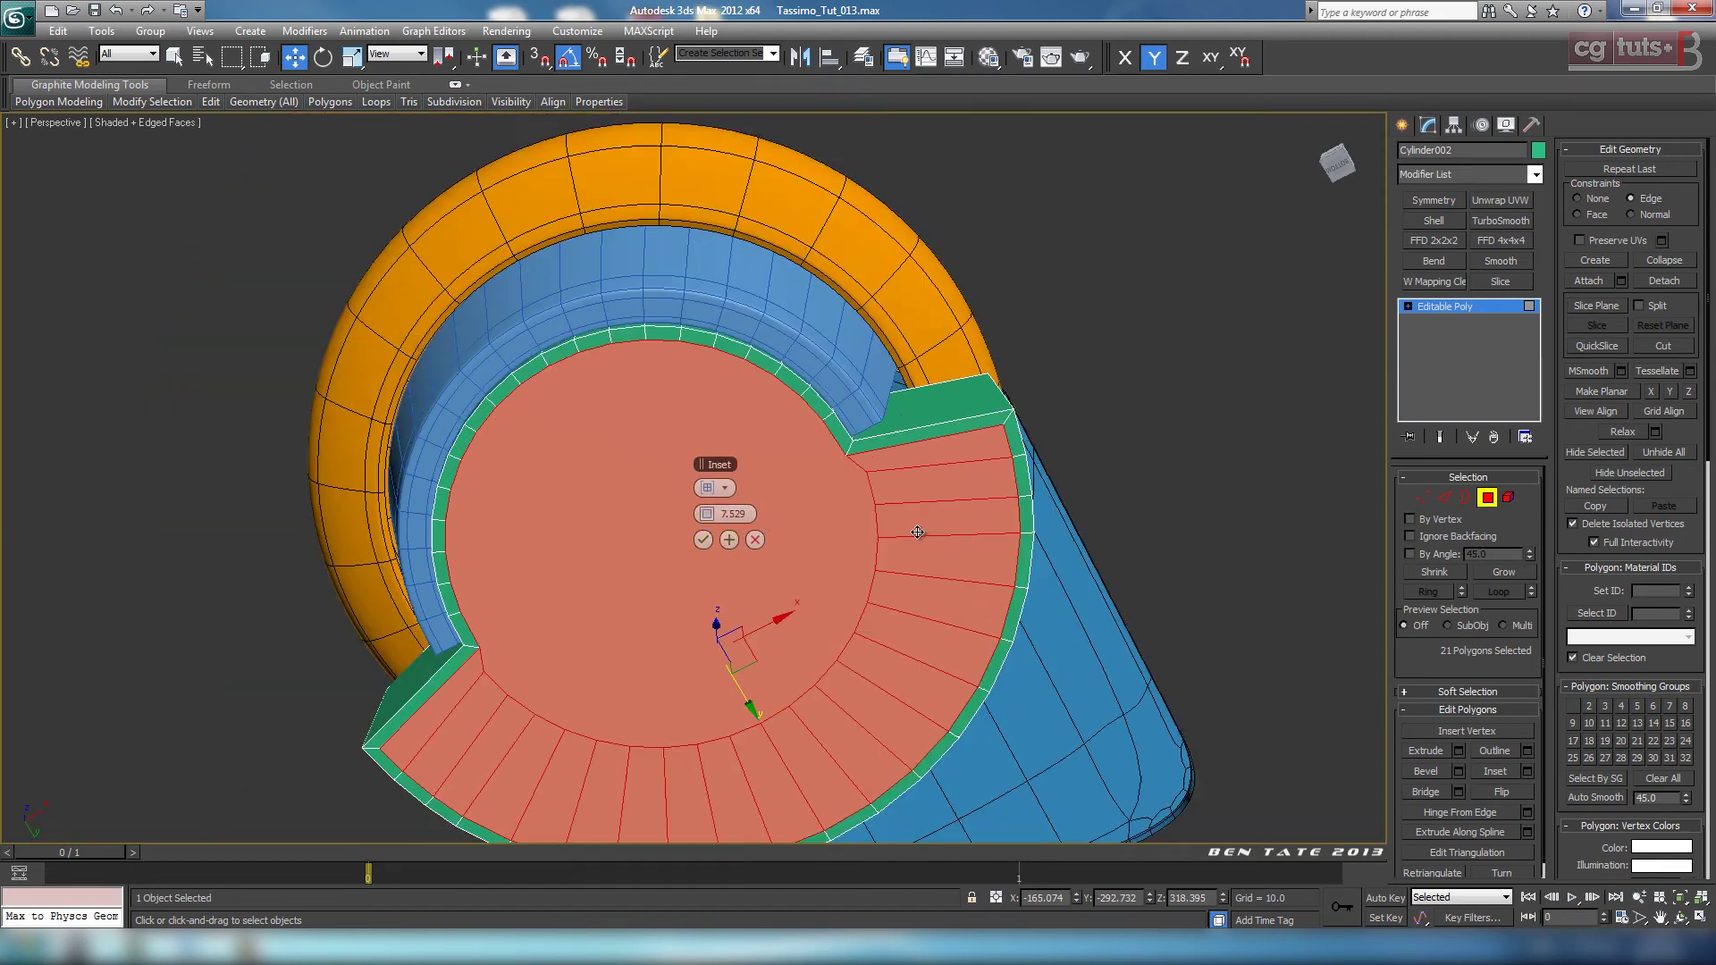
scroll(990, 560, "up", 5)
middle_click_drag(980, 554, 953, 577, "alt")
scroll(989, 561, "up", 2)
scroll(702, 516, "up", 3)
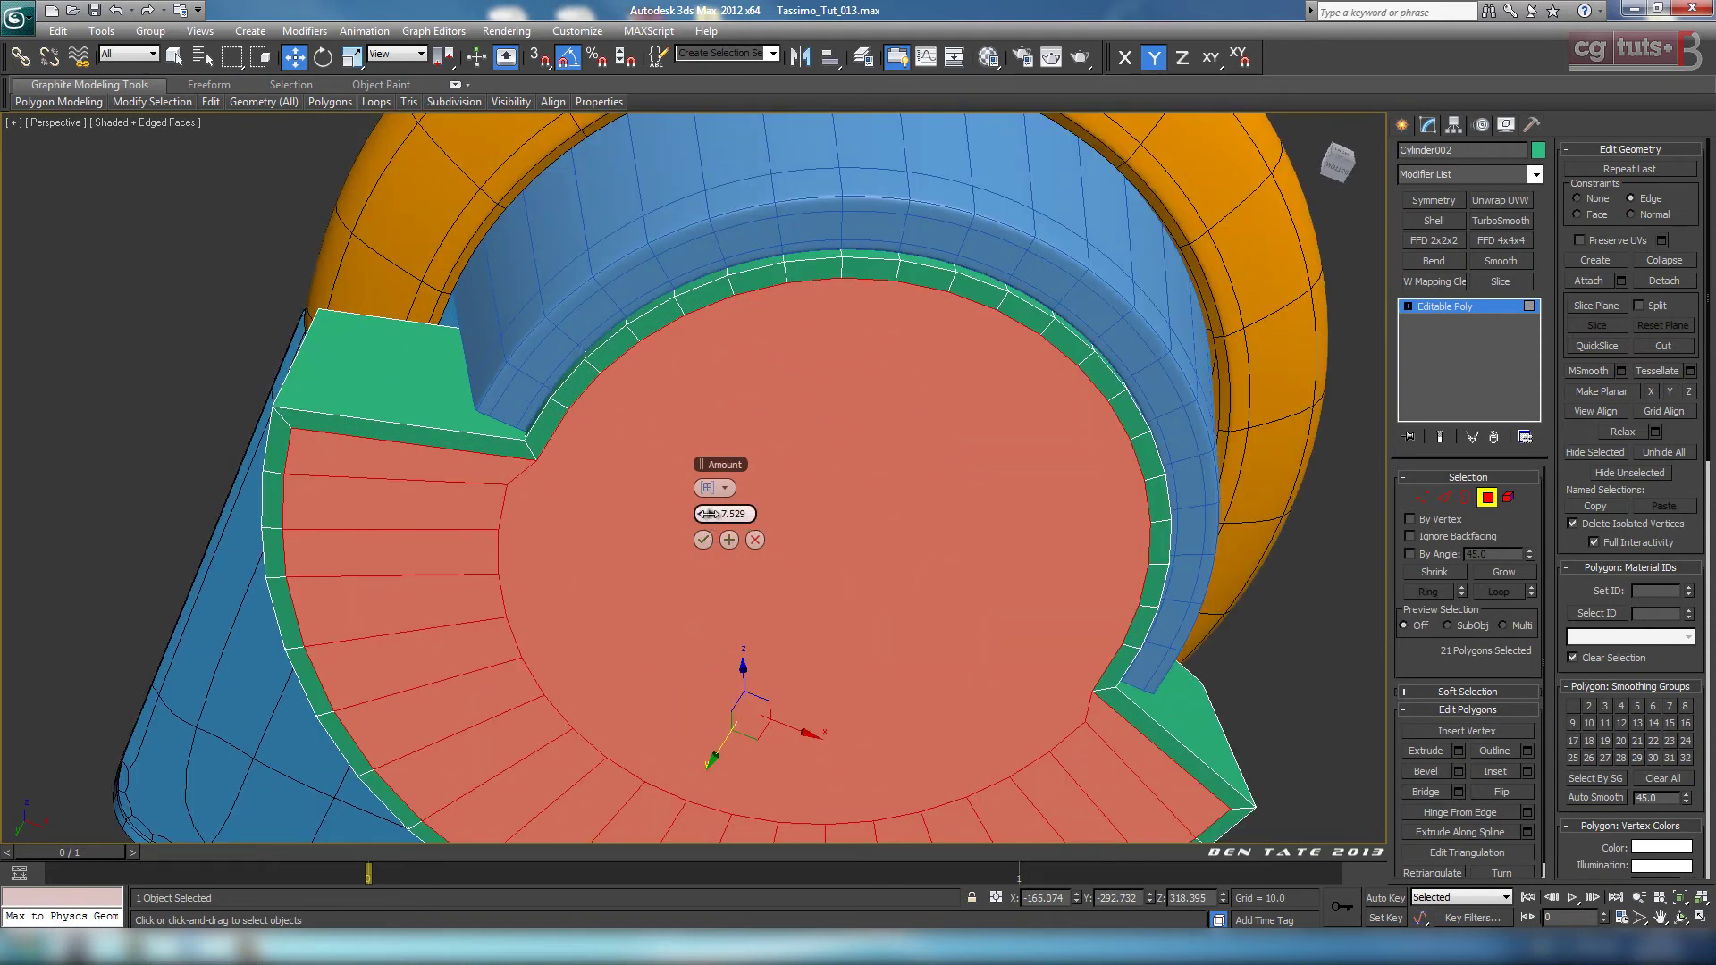
left_click_drag(709, 514, 704, 568)
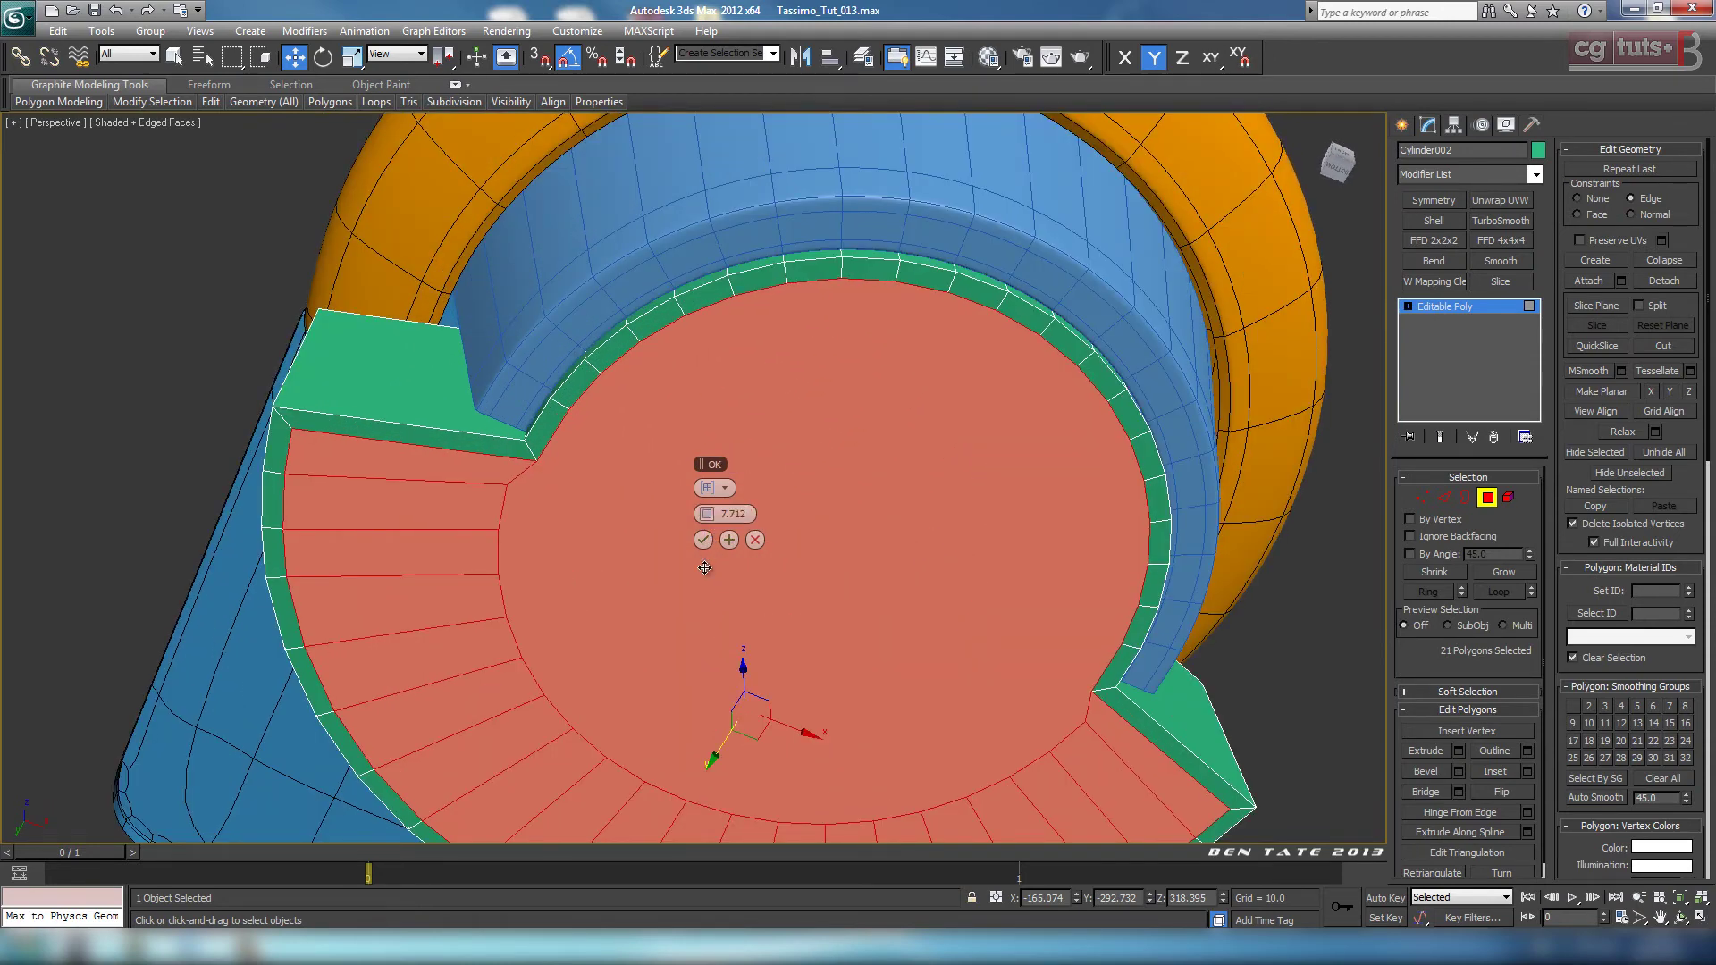
left_click(702, 539)
Step: Start extruding the inset underside polygons upwards into the body, changing the extrusion type and setting the height to -37.247
middle_click_drag(846, 566, 833, 459)
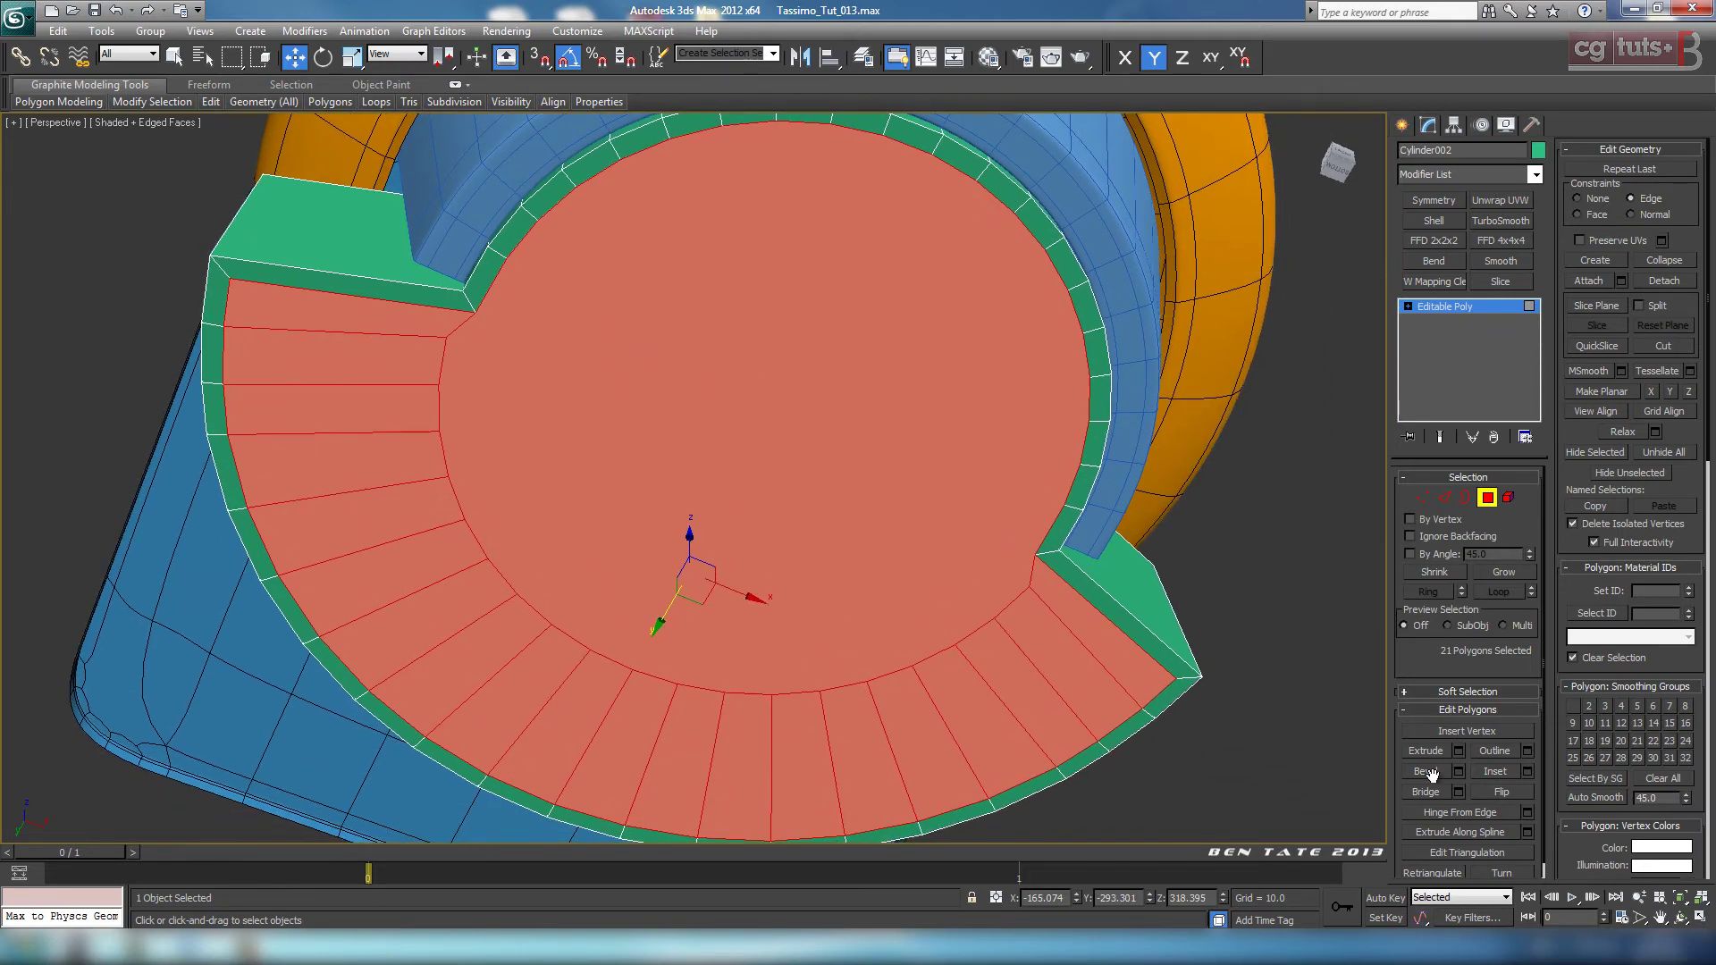
left_click(1457, 751)
middle_click_drag(1128, 613, 1114, 605)
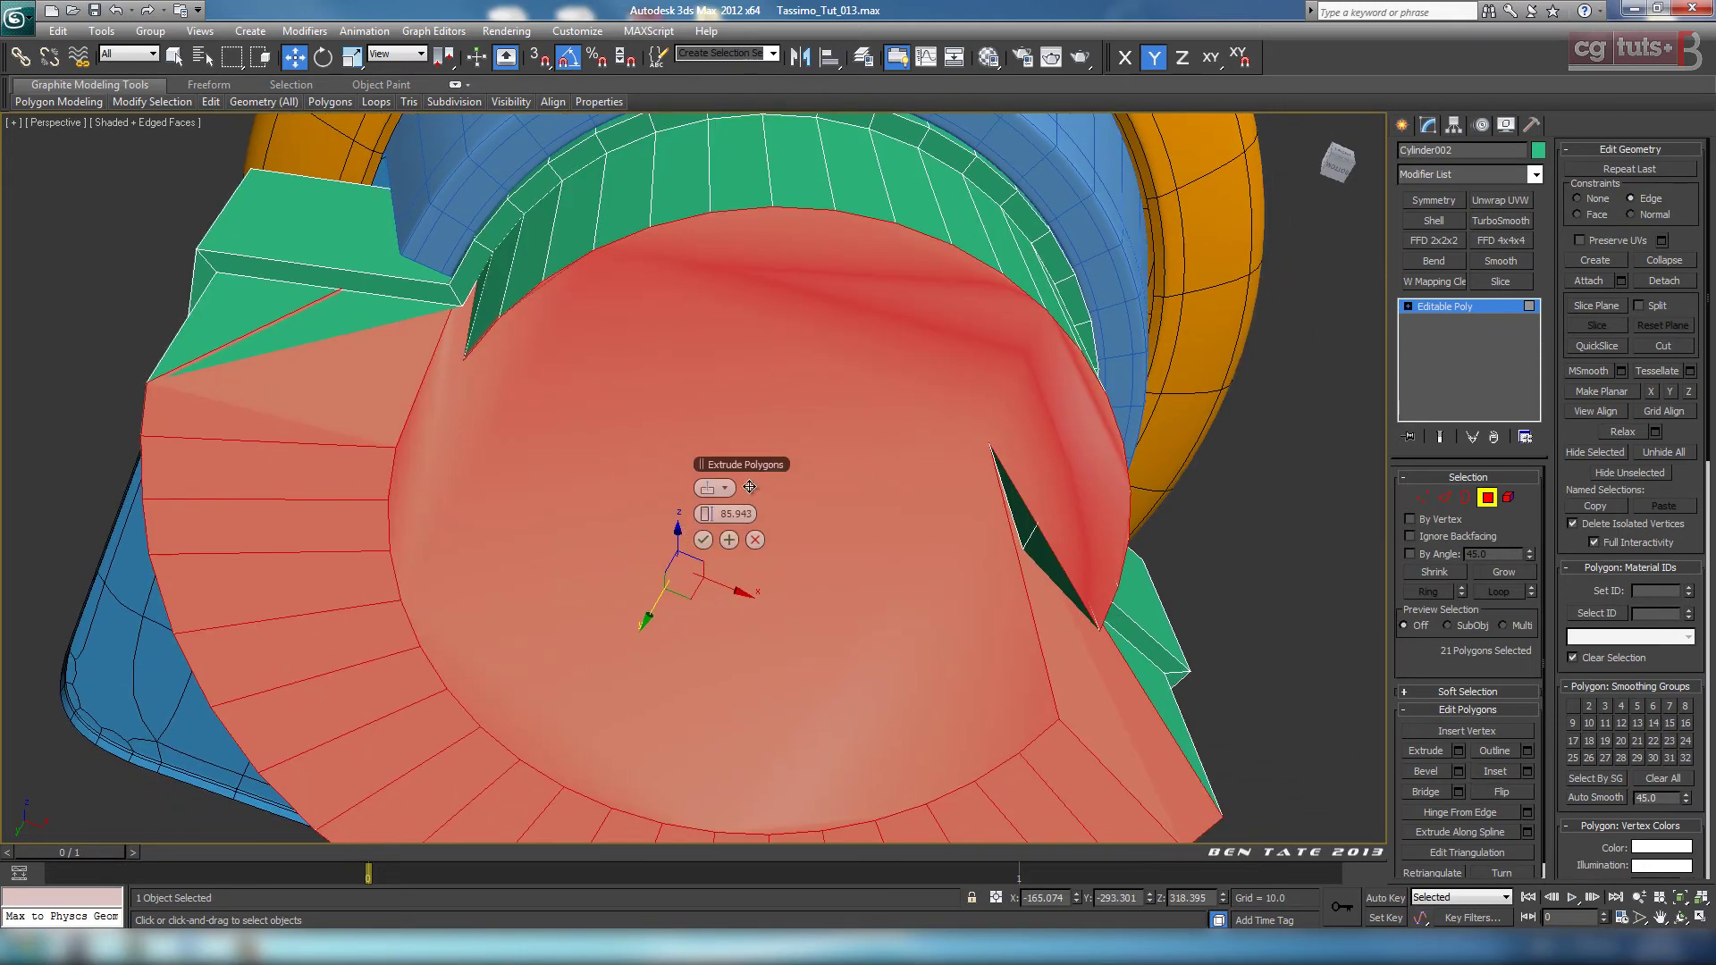
left_click(720, 490)
left_click(743, 496)
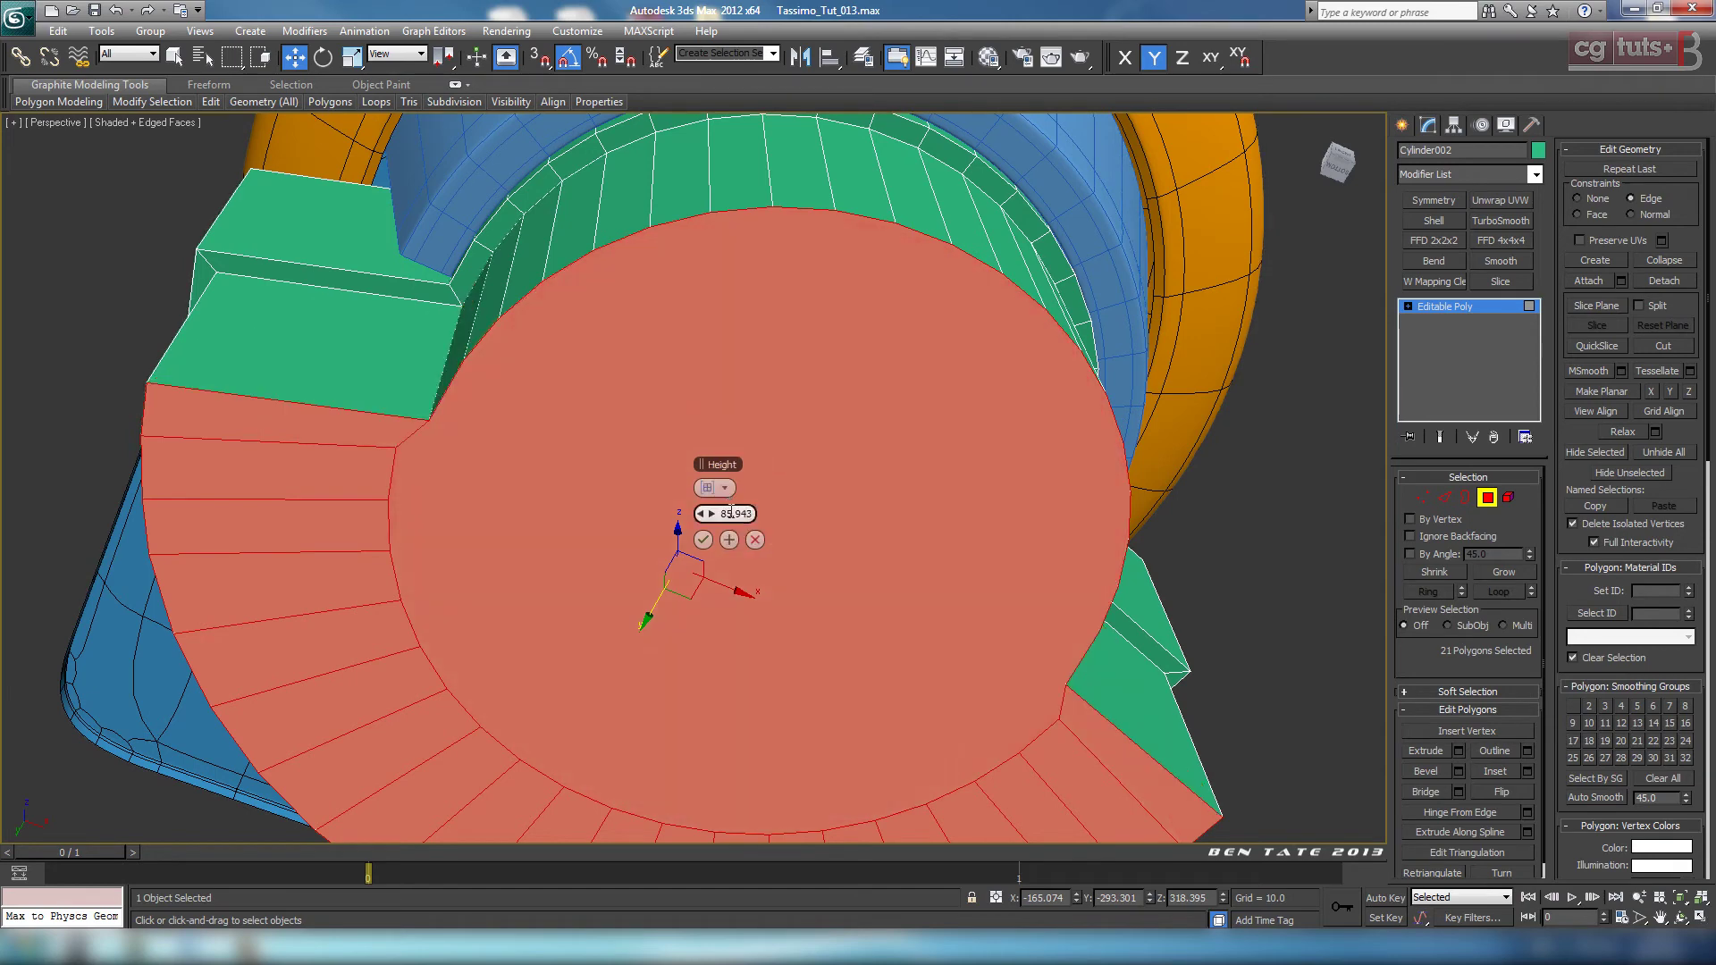
right_click(710, 516)
left_click_drag(710, 518, 383, 505)
middle_click_drag(714, 759, 731, 751)
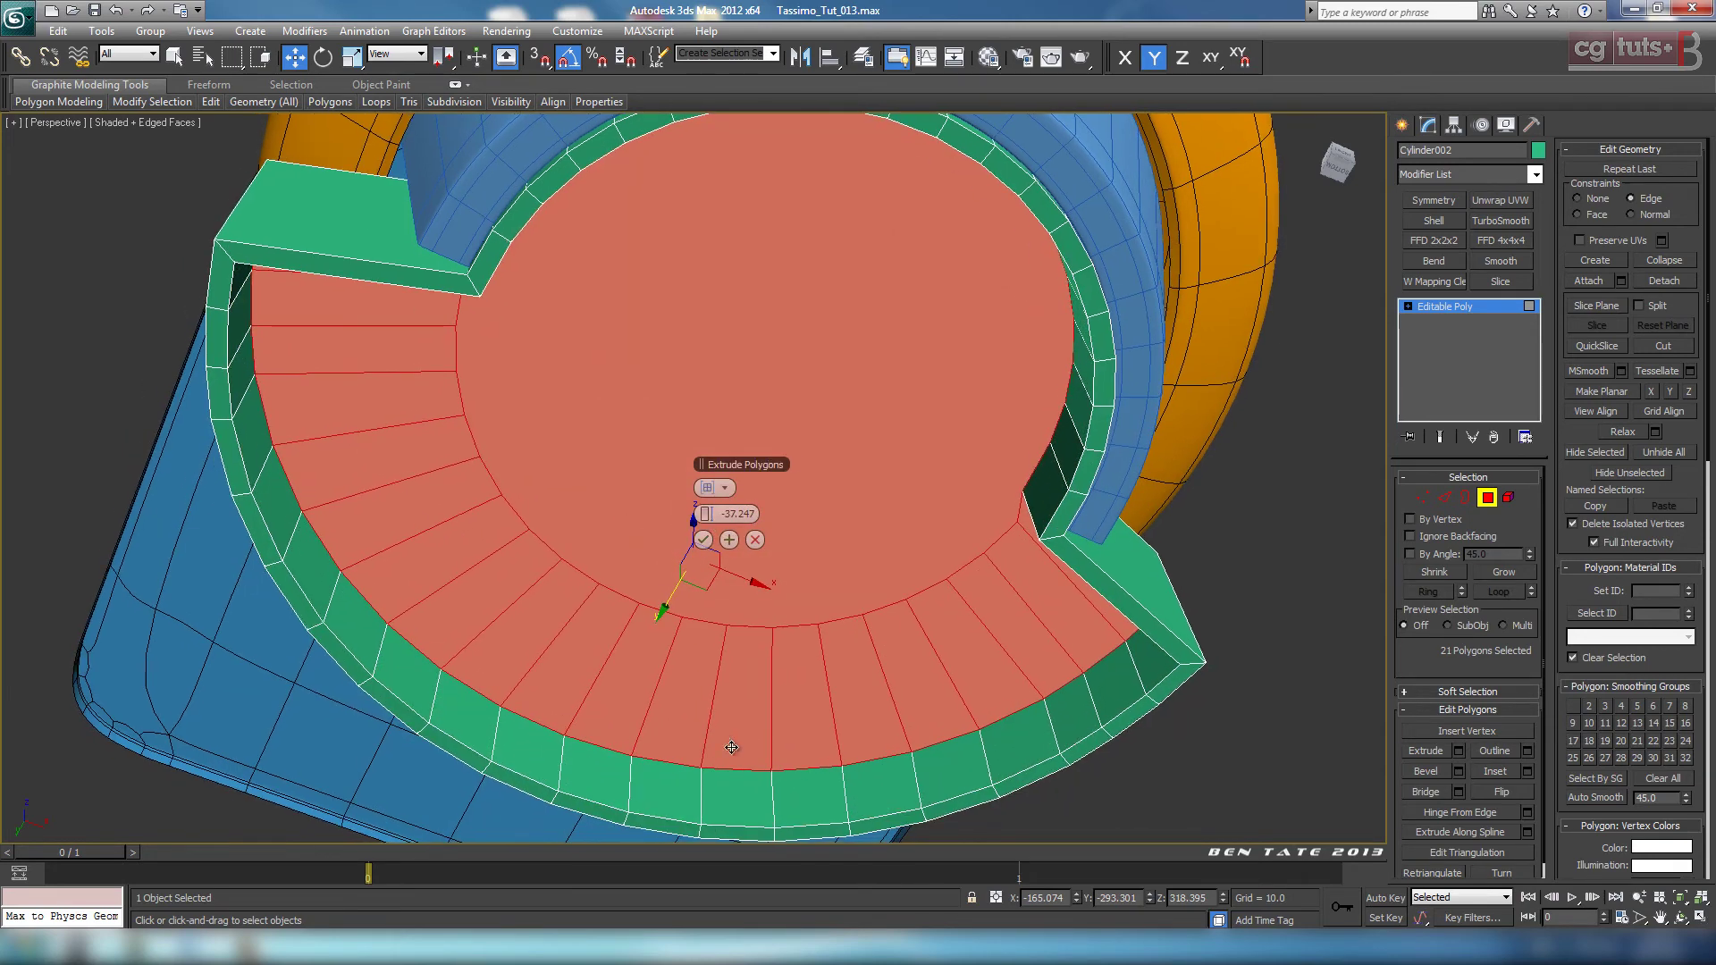
Step: Deepen the underside extrusion to a height of about -57.9 by judging it in the side view, and apply it
key("alt+w")
right_click(374, 627)
key("alt+w")
middle_click_drag(878, 553, 940, 542)
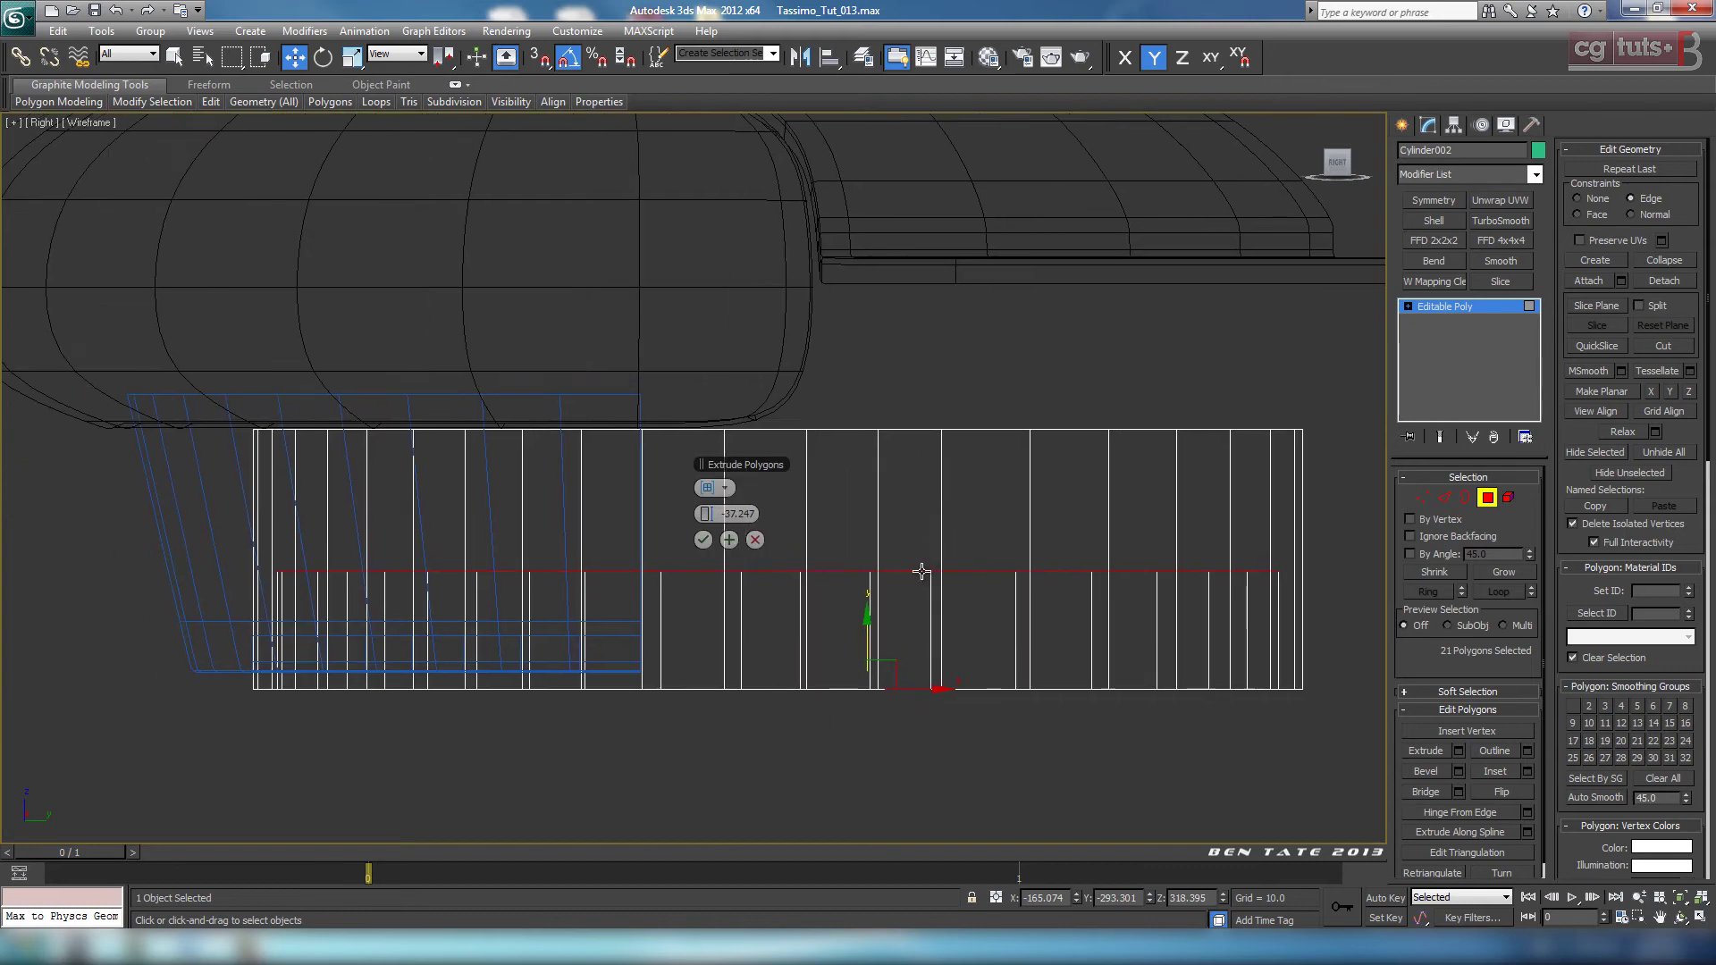
left_click_drag(703, 514, 643, 511)
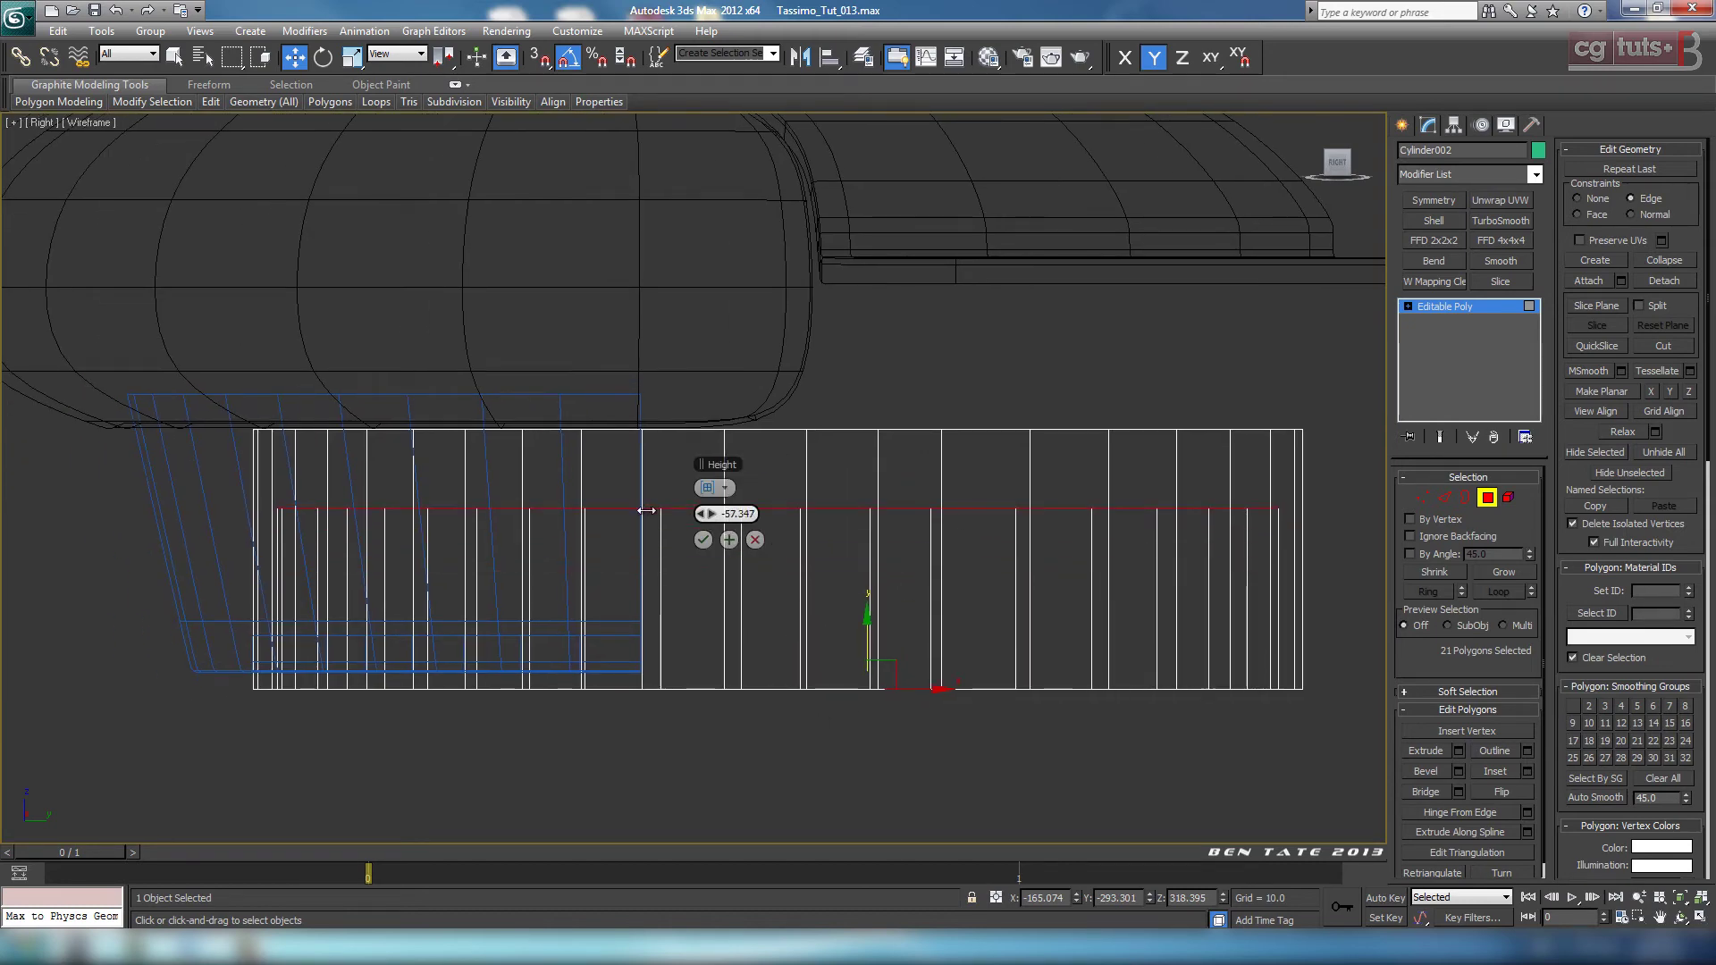
left_click_drag(646, 511, 645, 509)
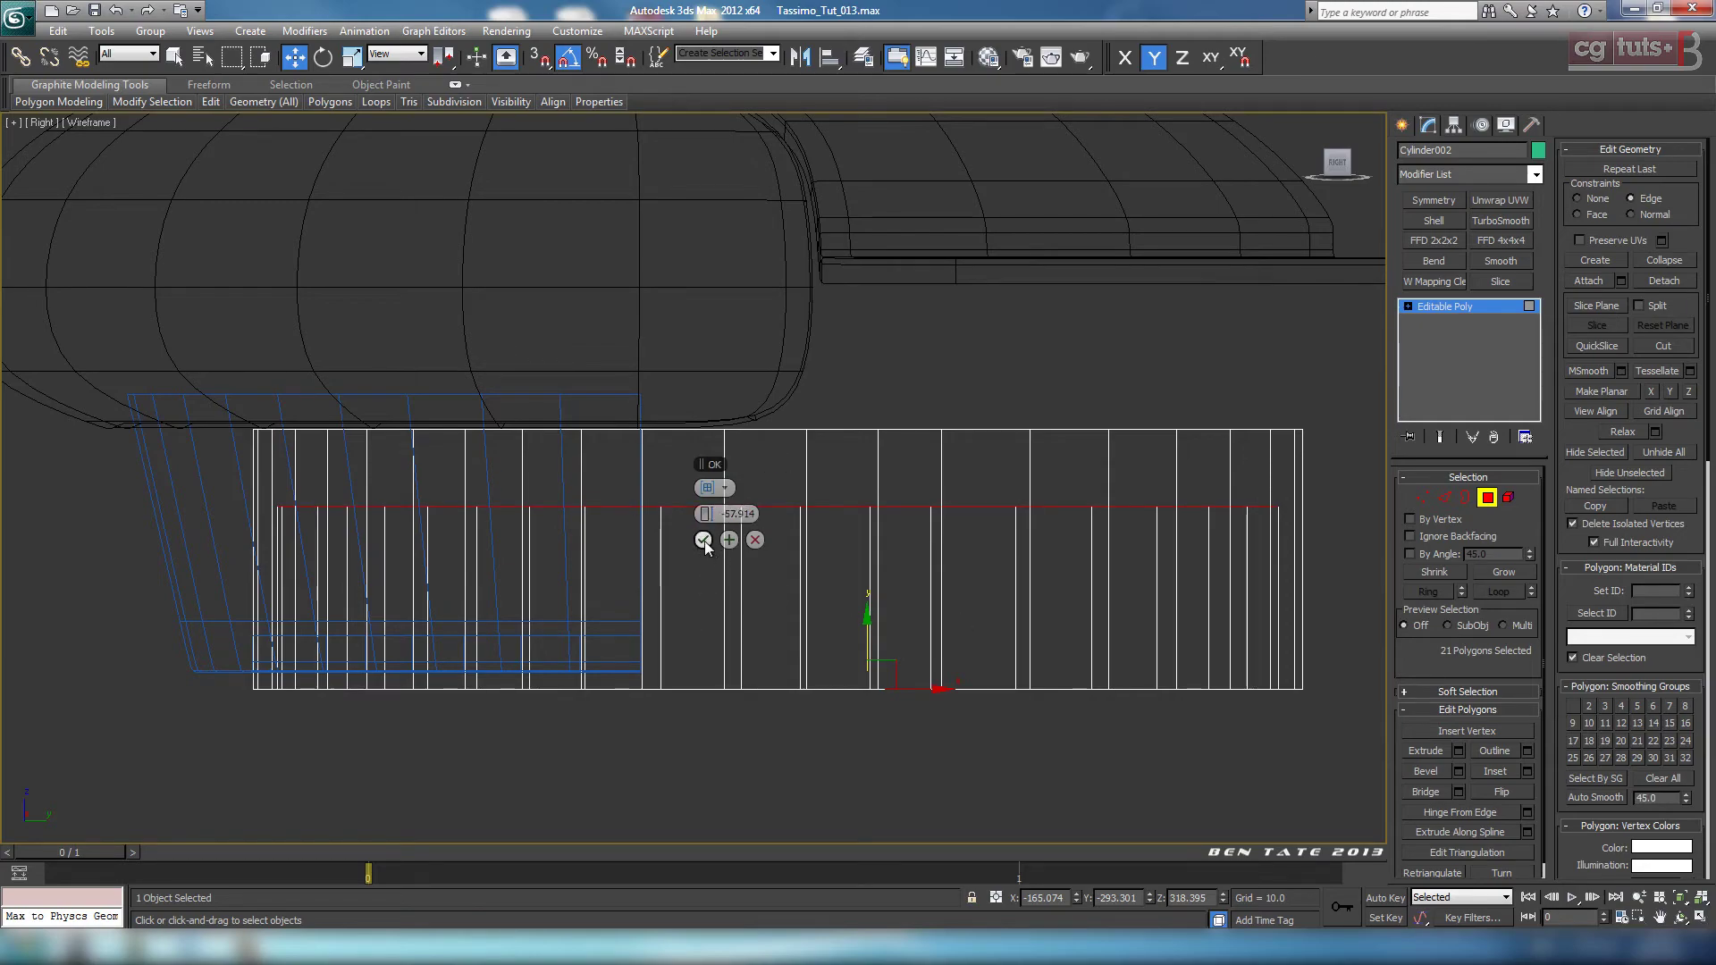
left_click(704, 540)
Step: Inspect the recessed underside and its rim from several angles below the brewing head
key("alt+w")
right_click(1185, 751)
key("alt+w")
scroll(1108, 688, "down", 4)
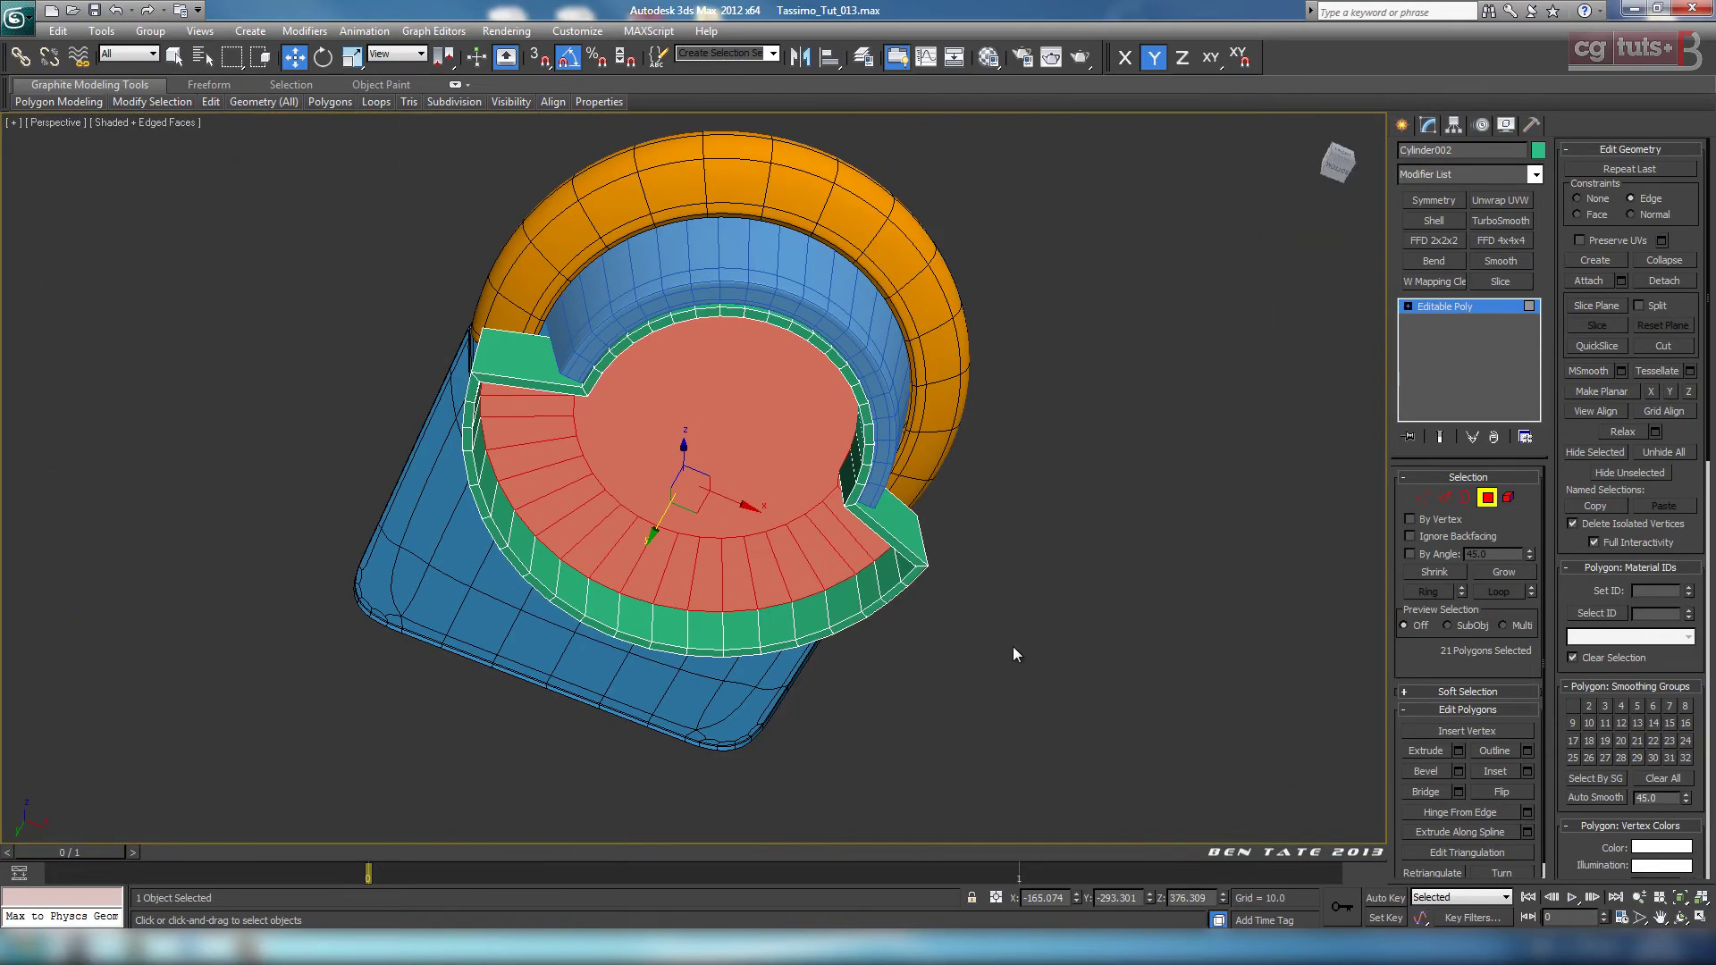
middle_click_drag(1015, 655, 619, 471, "alt")
scroll(894, 670, "up", 3)
scroll(895, 572, "up", 3)
scroll(880, 724, "down", 4)
middle_click_drag(756, 563, 793, 521)
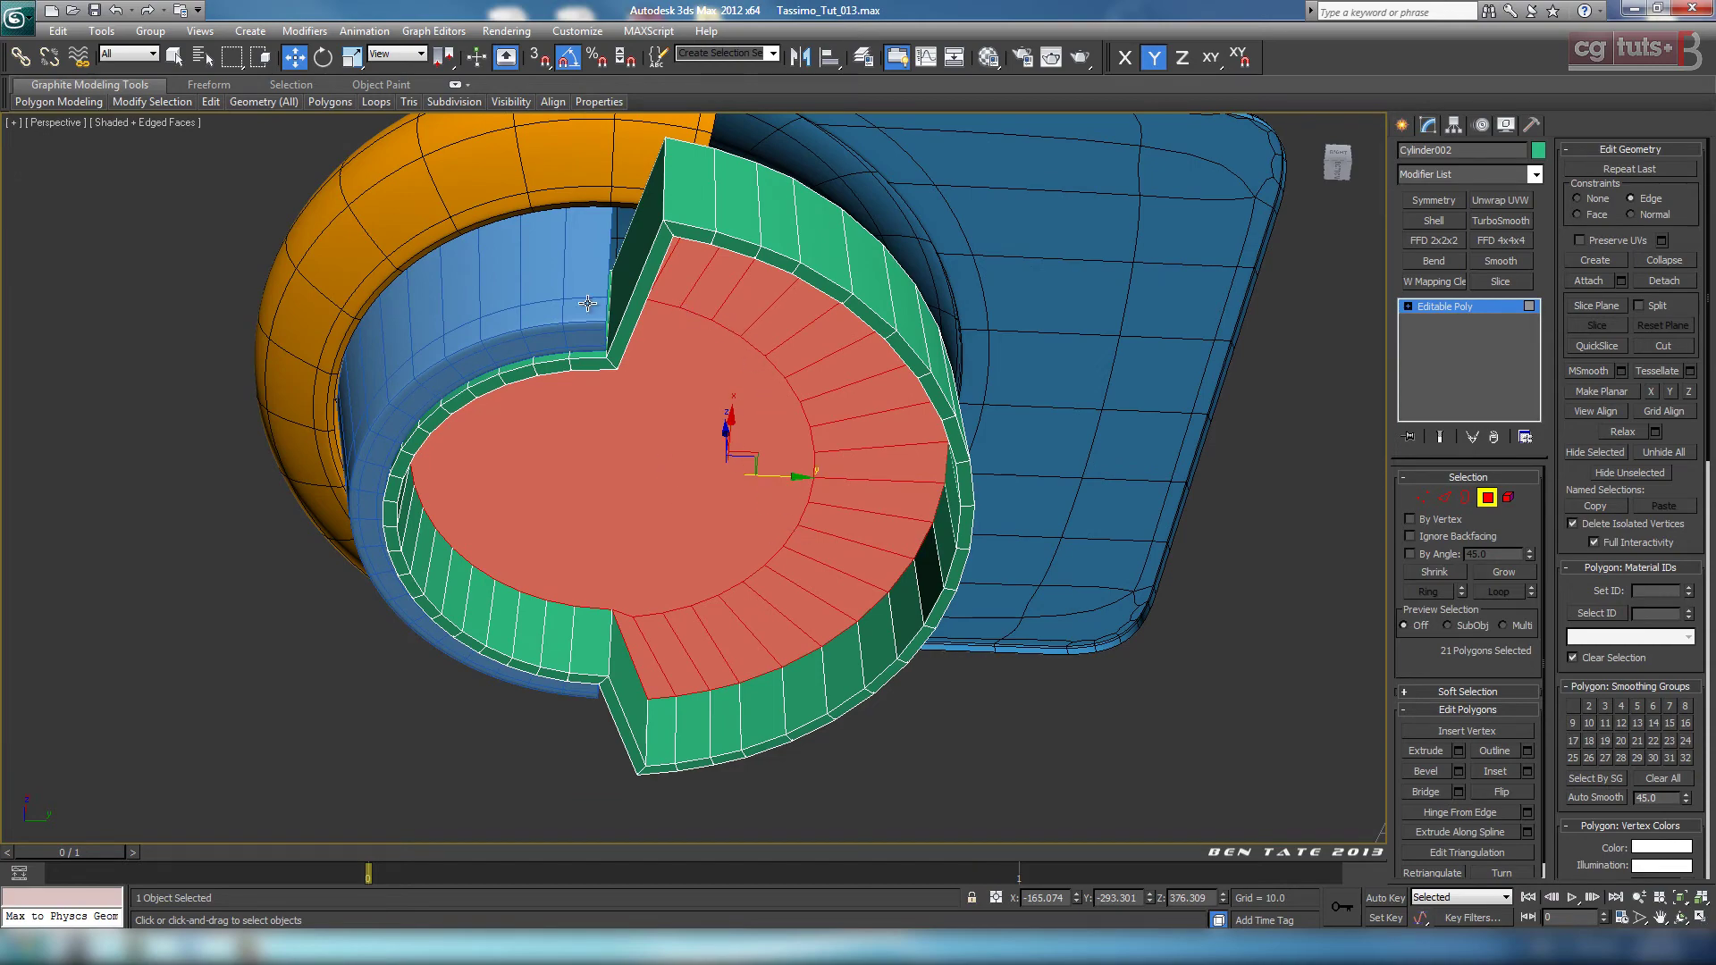
middle_click_drag(872, 564, 1013, 600, "alt")
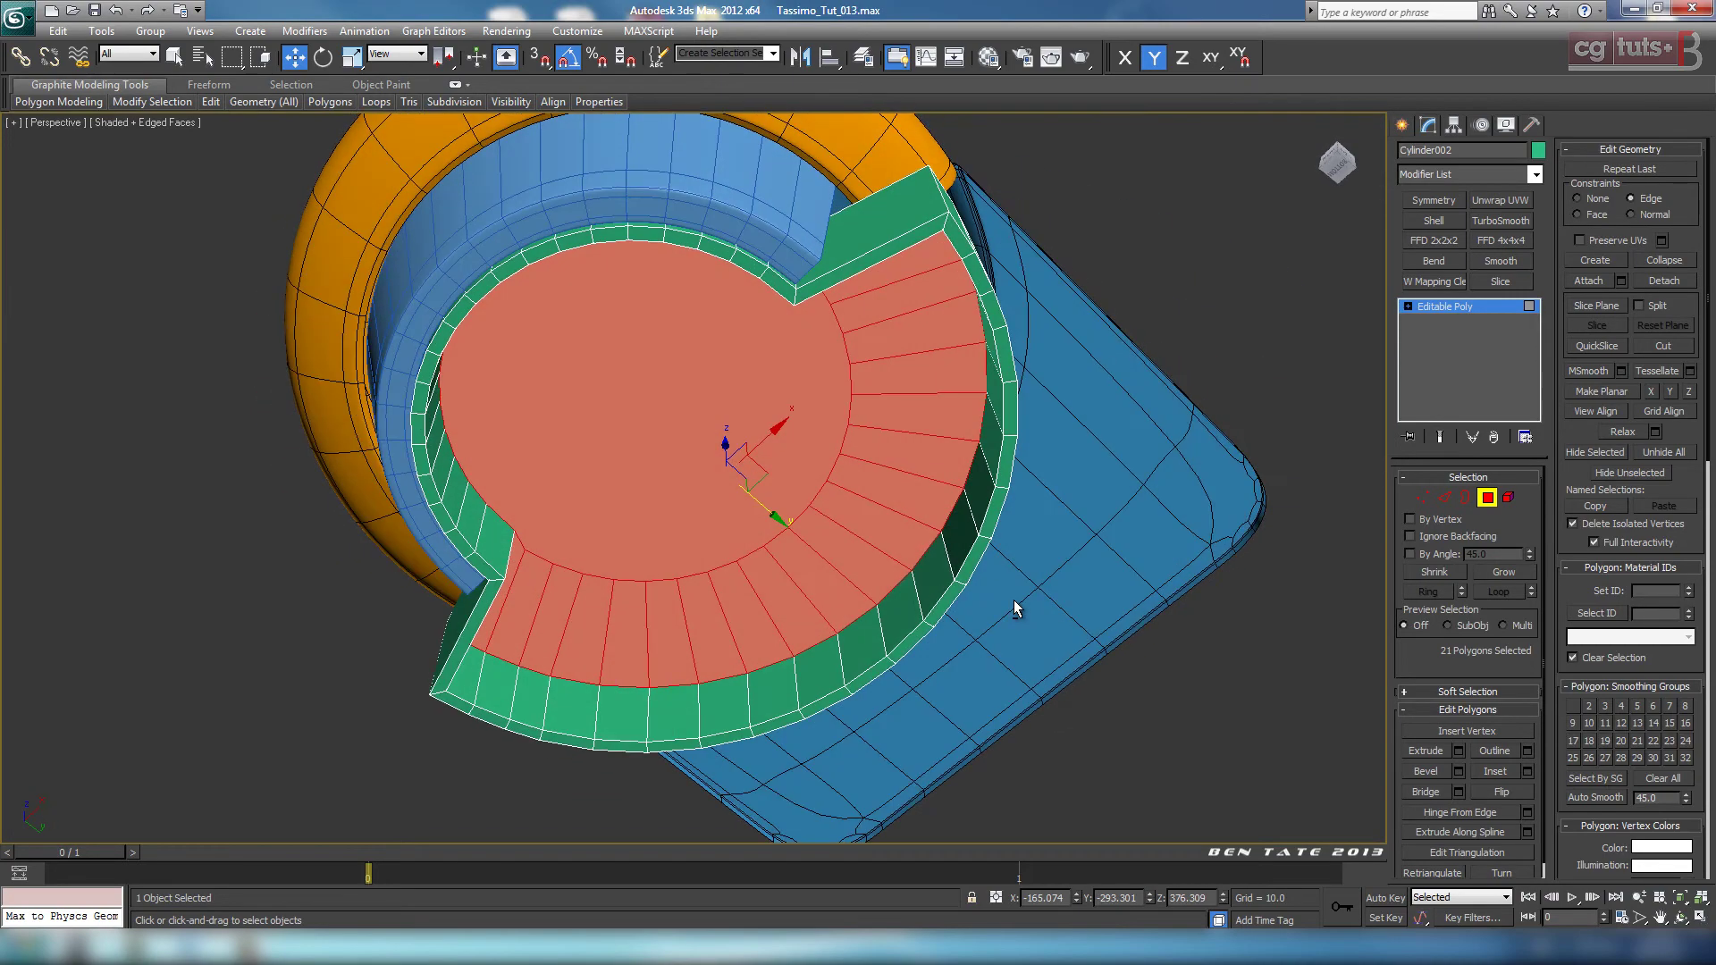
middle_click_drag(884, 454, 817, 430, "alt")
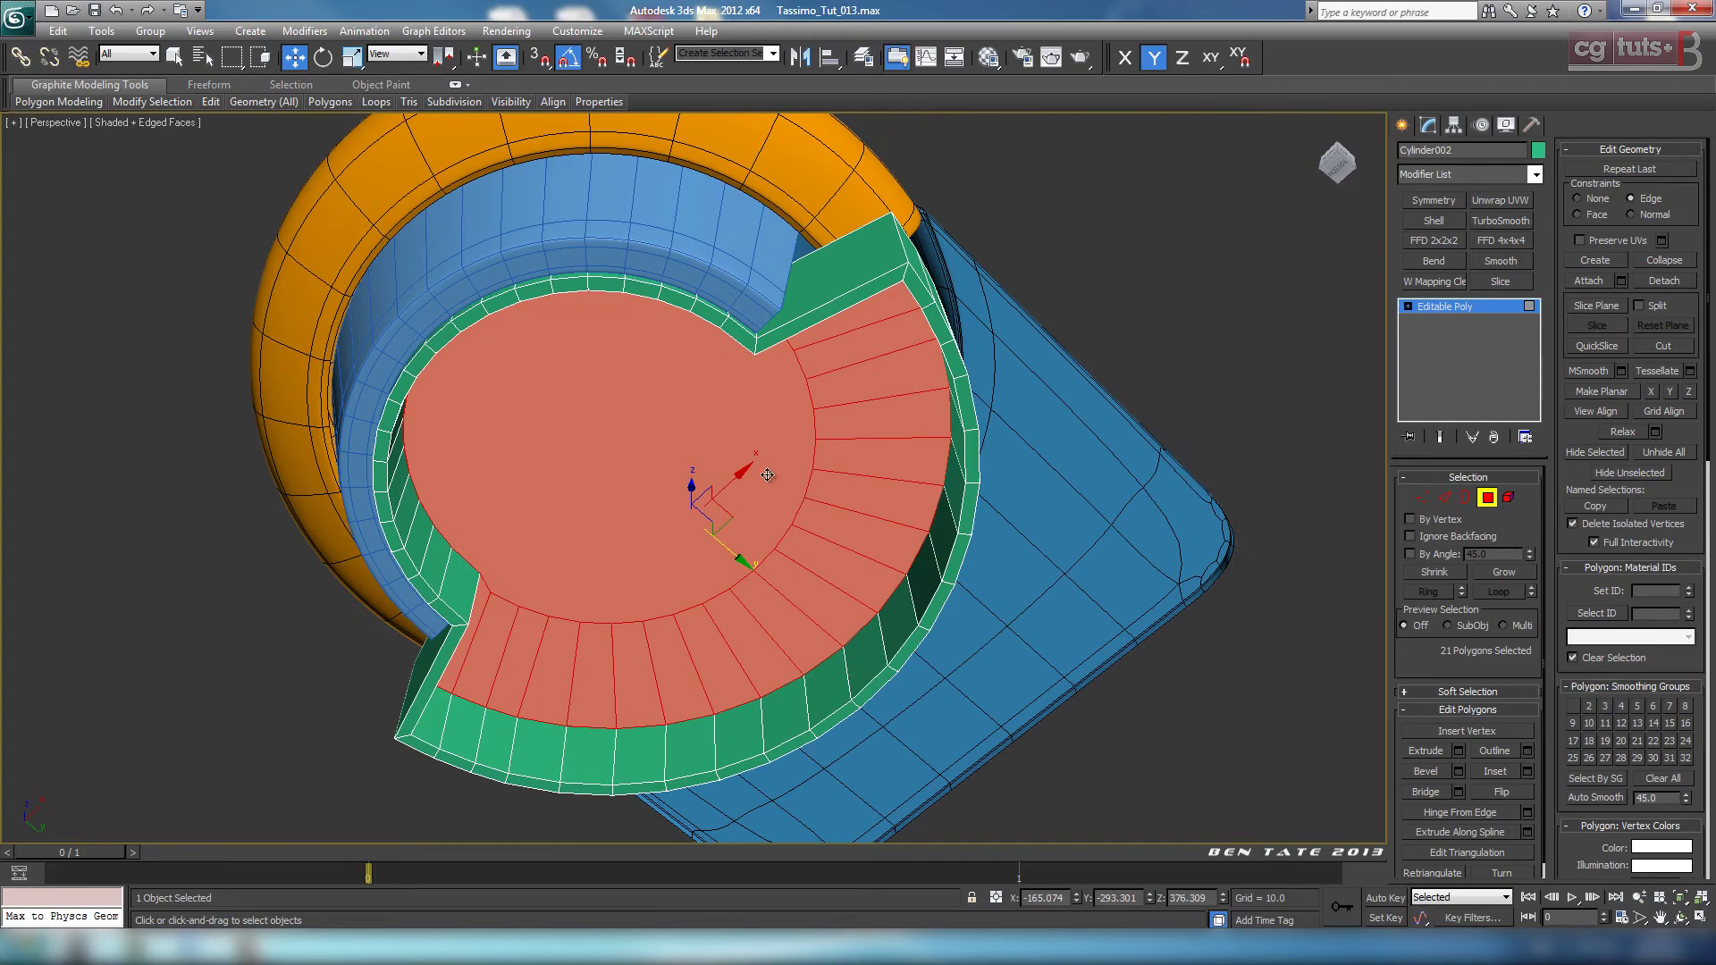
middle_click_drag(835, 503, 1072, 522, "alt")
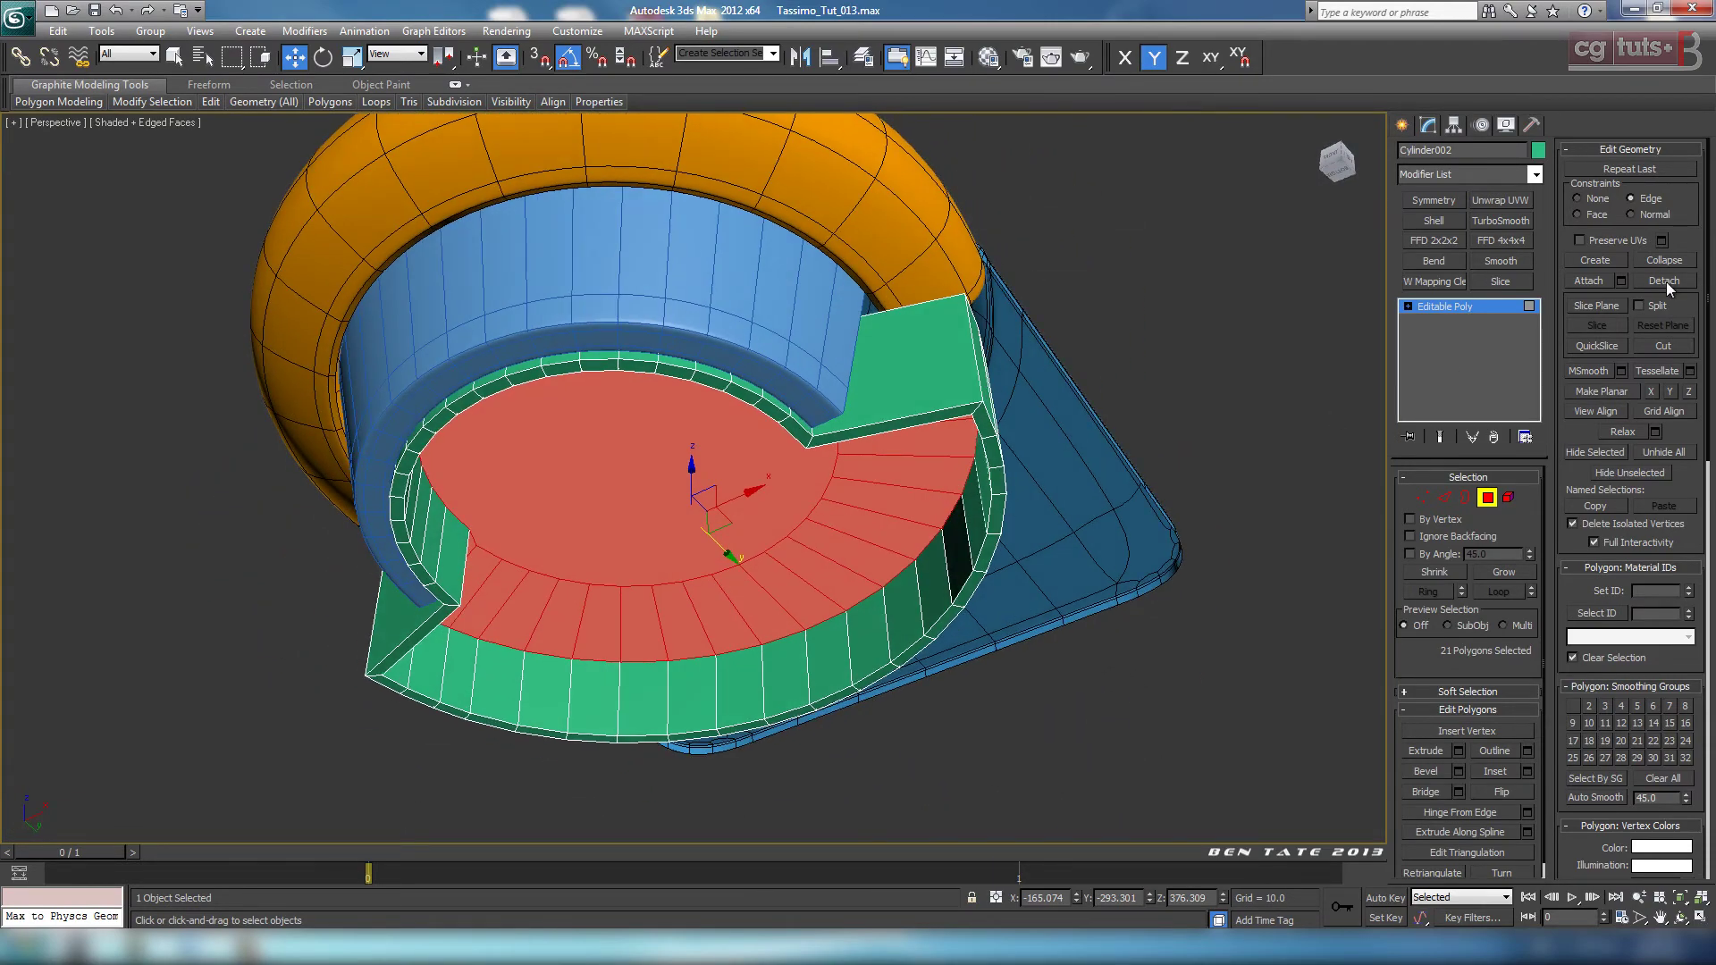
Step: Detach the recess's floor polygons as a separate object named Object002
left_click(1663, 281)
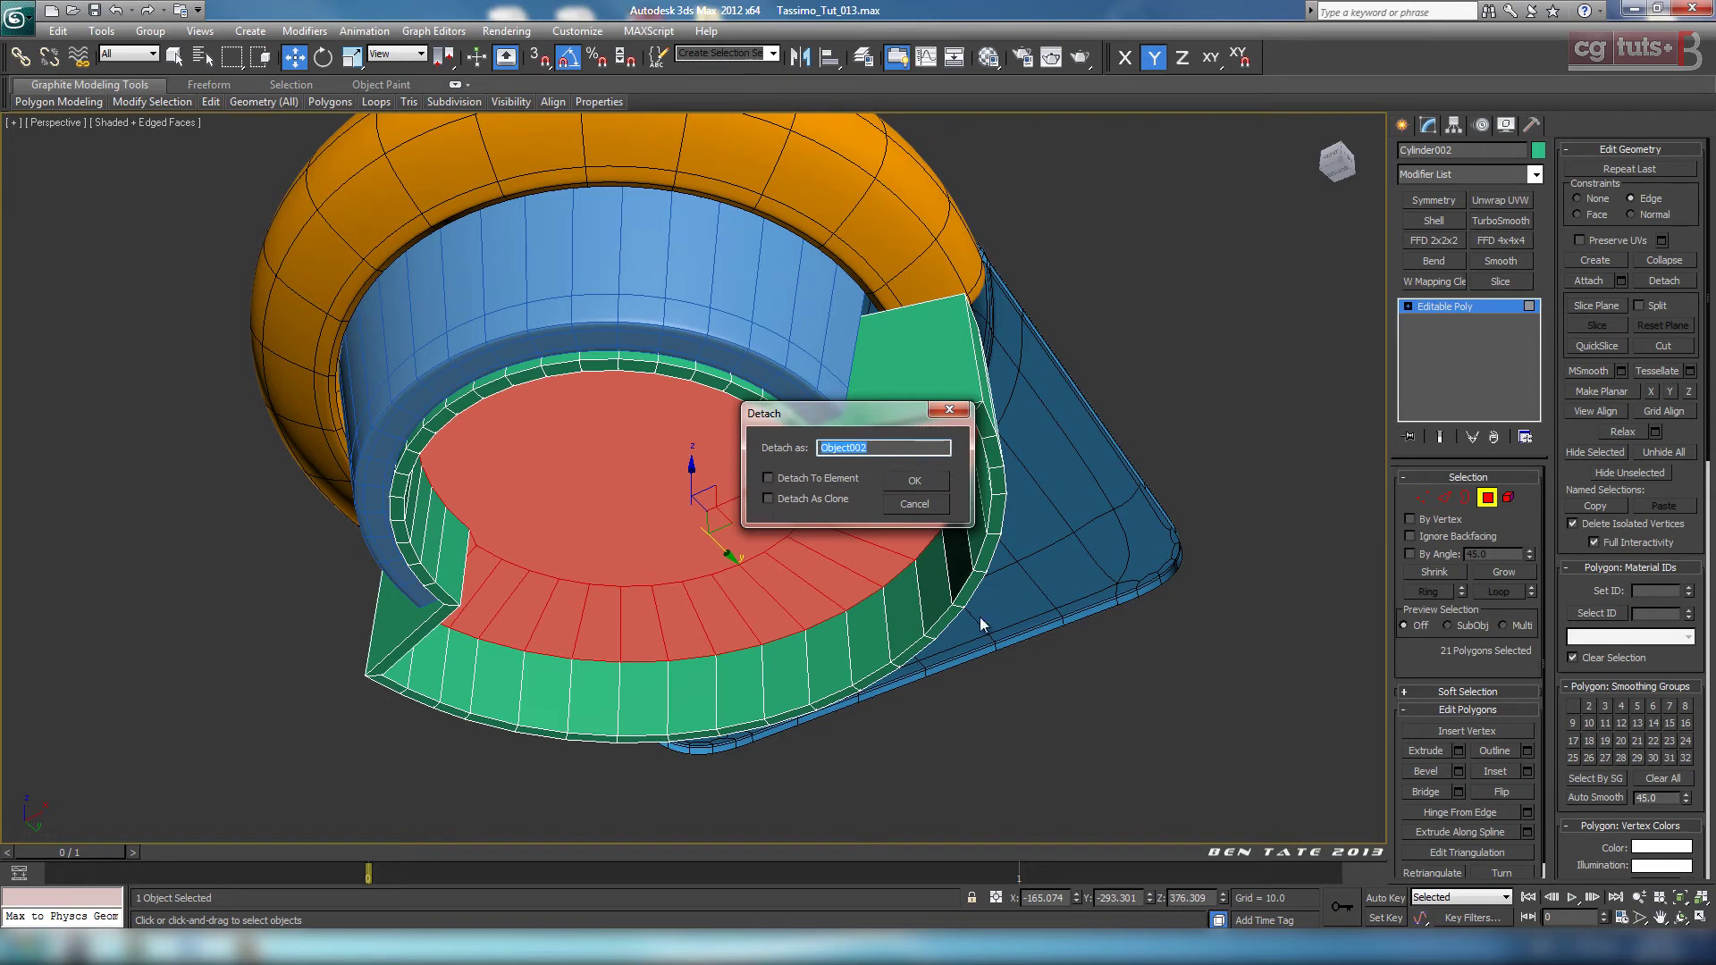
left_click(914, 481)
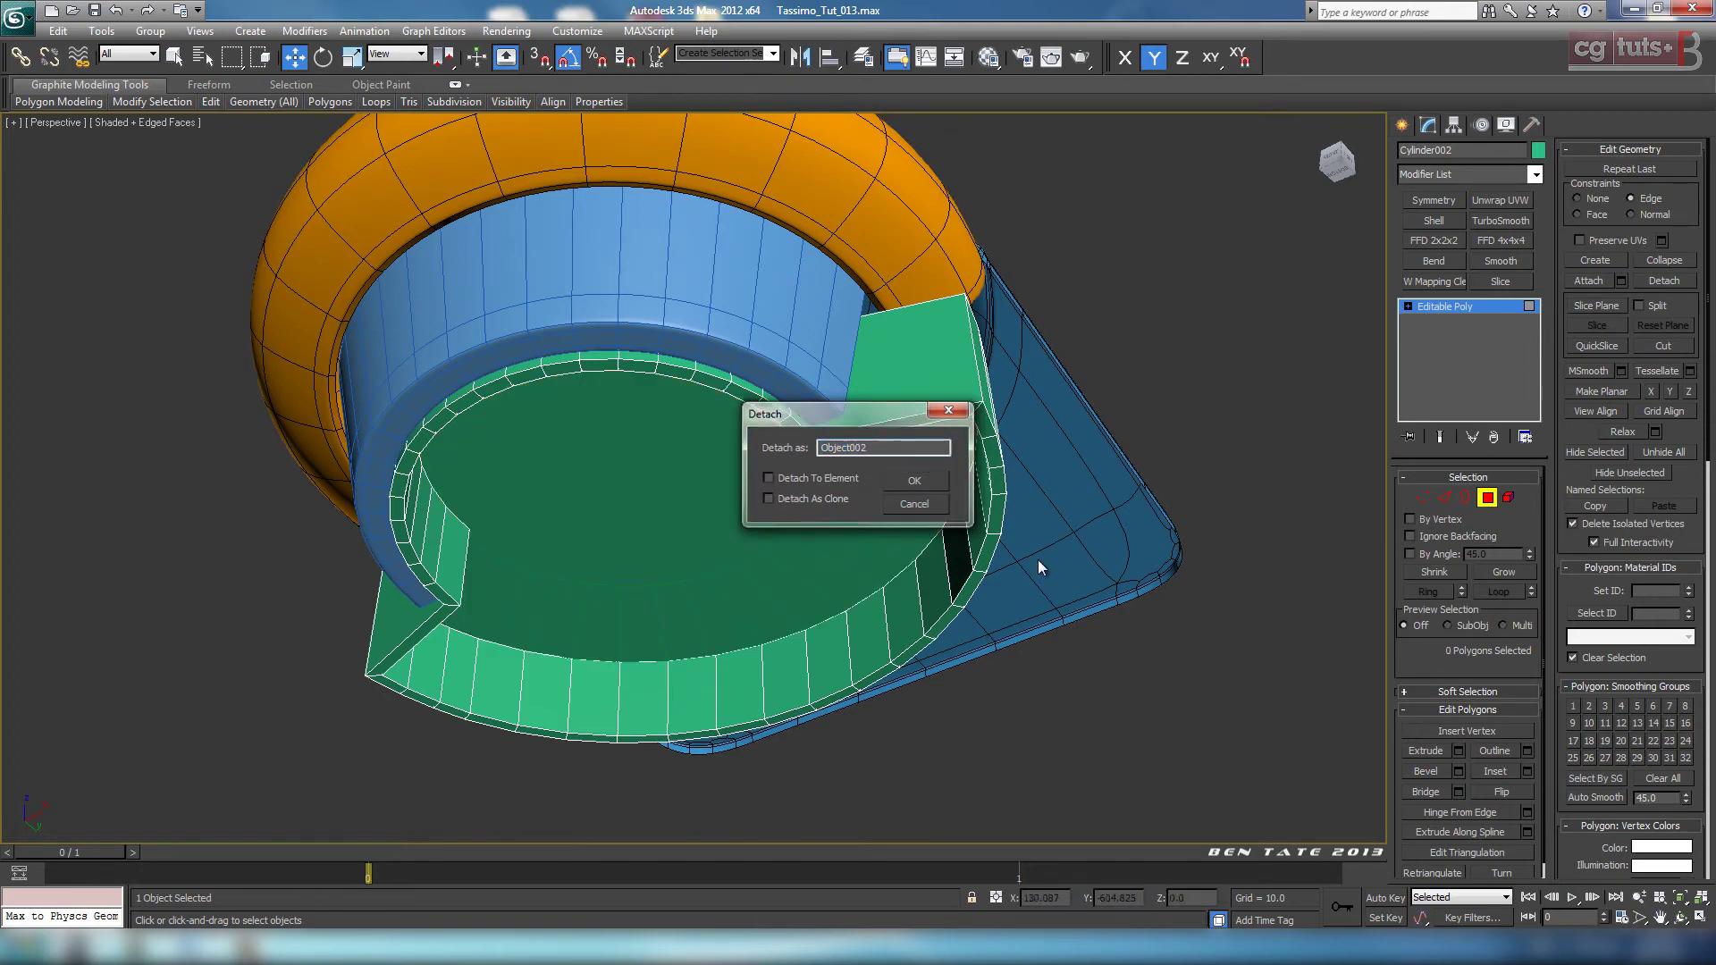
left_click(1476, 495)
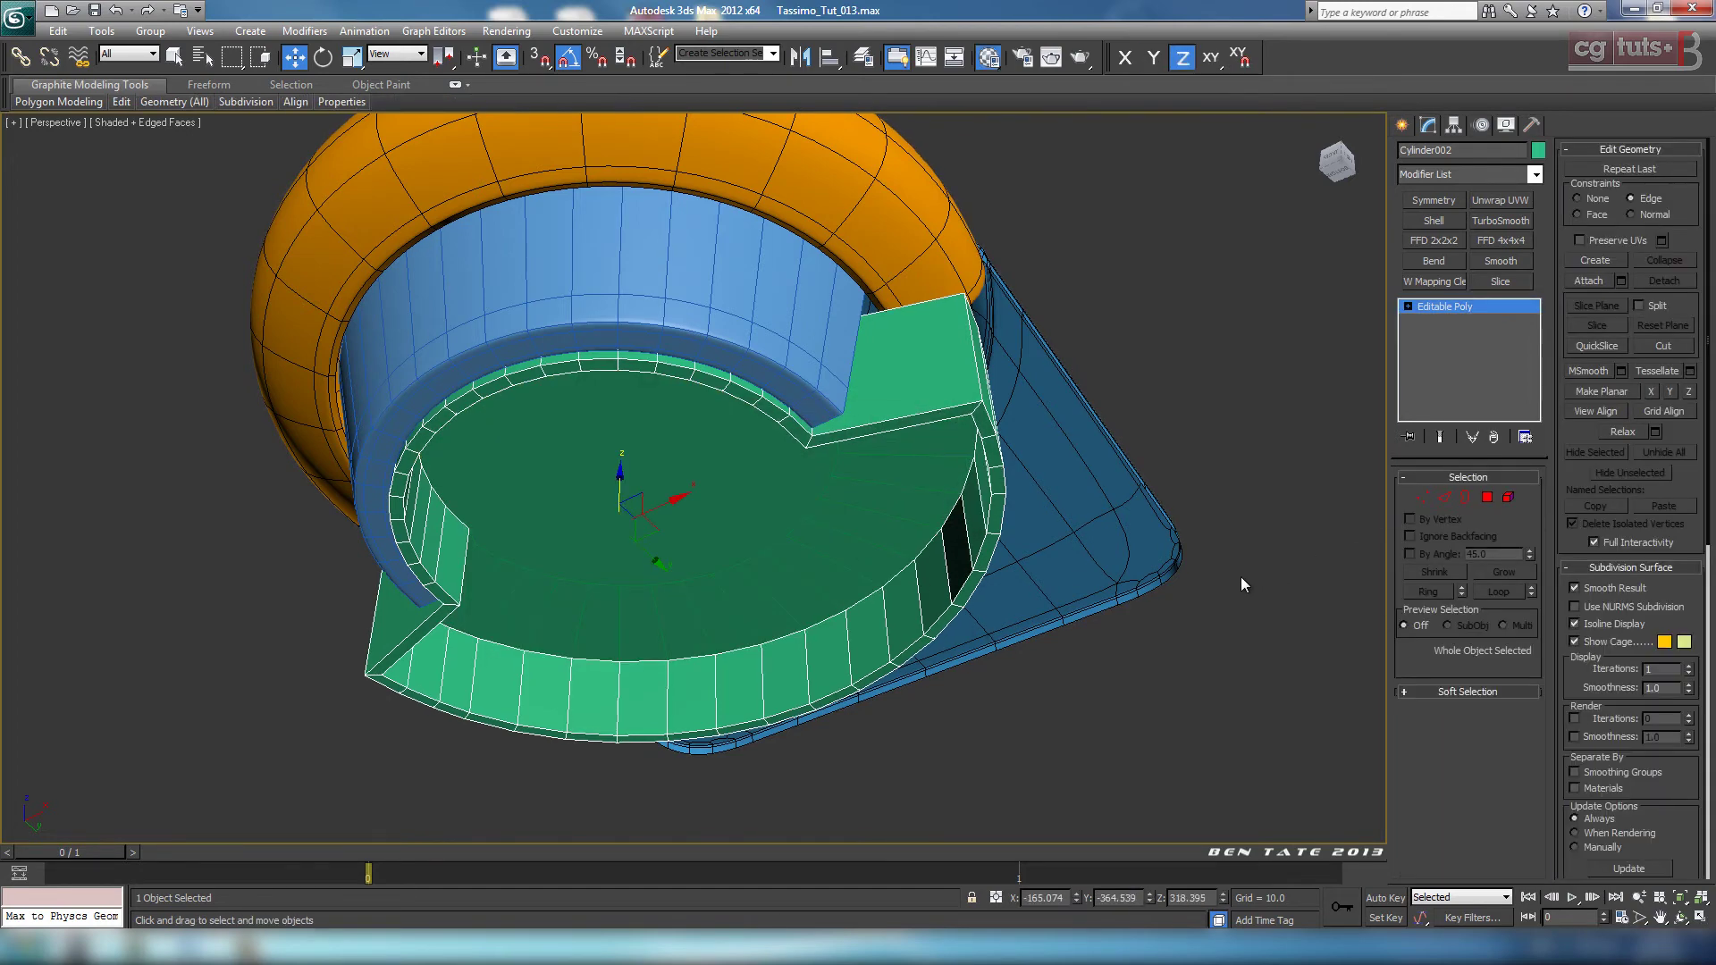
Step: Assign the orange material to the detached floor of the recess
key("m")
left_click_drag(356, 238, 692, 538)
left_click(590, 124)
middle_click_drag(1120, 553, 1089, 564)
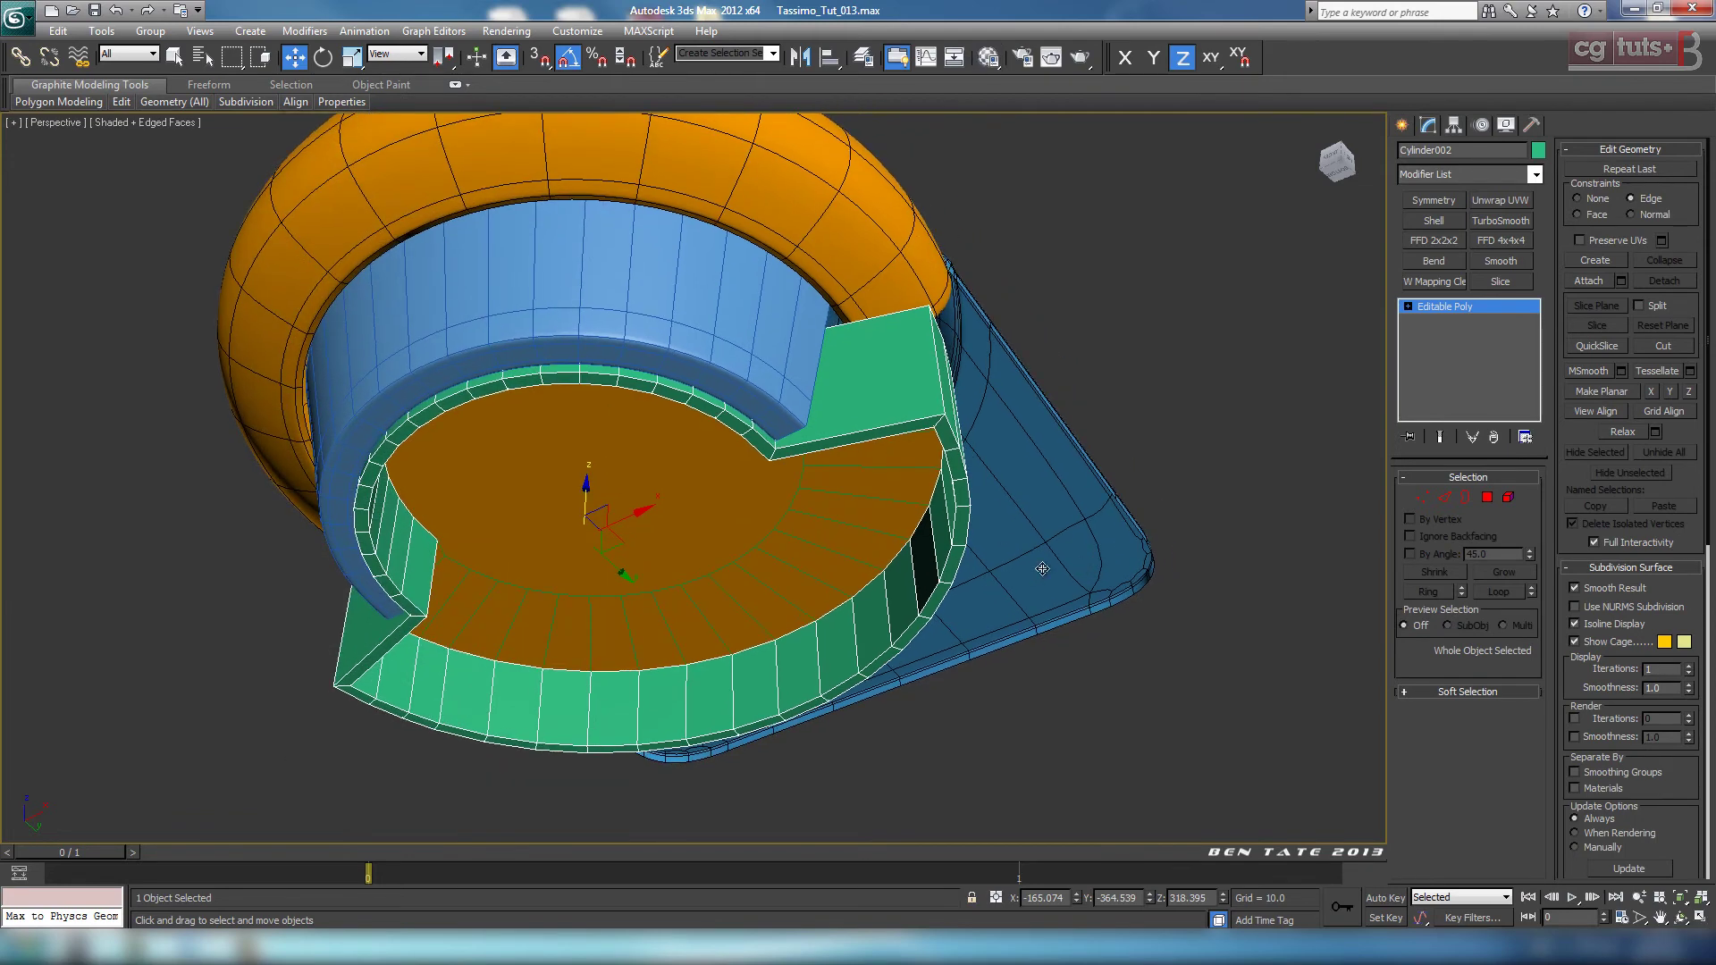
Step: Connect the full ring of edges across the underside of the green recess rim with 2 segments
scroll(993, 474, "up", 2)
scroll(1186, 490, "up", 4)
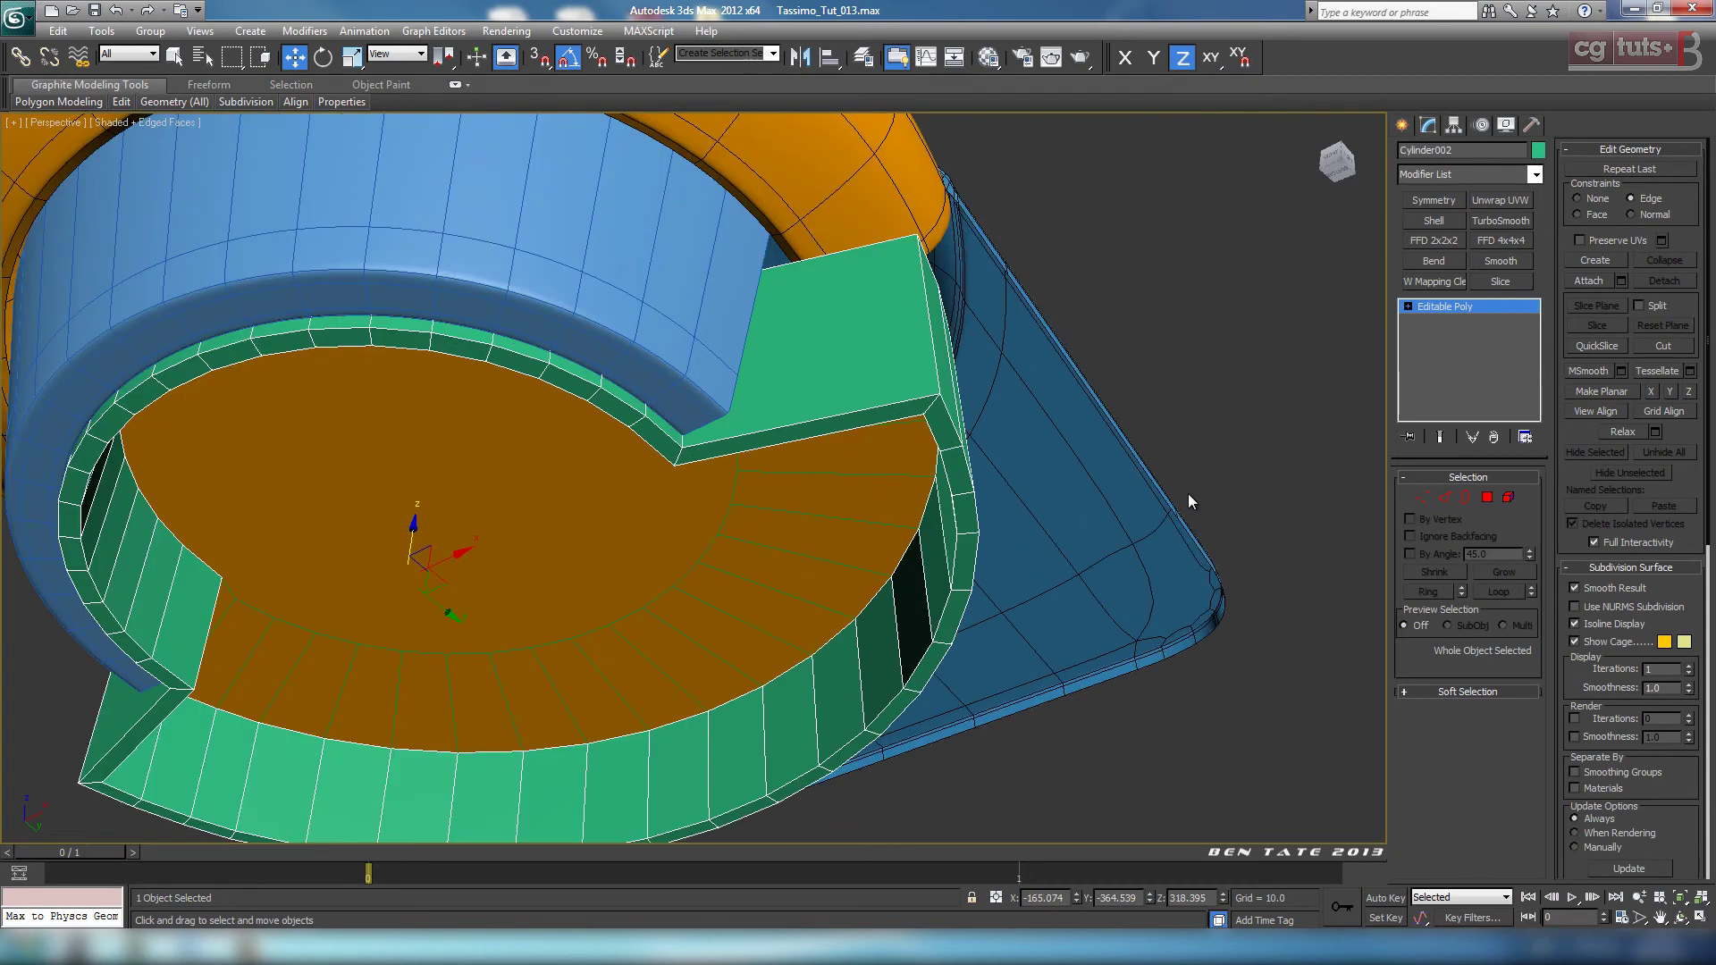
scroll(1045, 487, "up", 5)
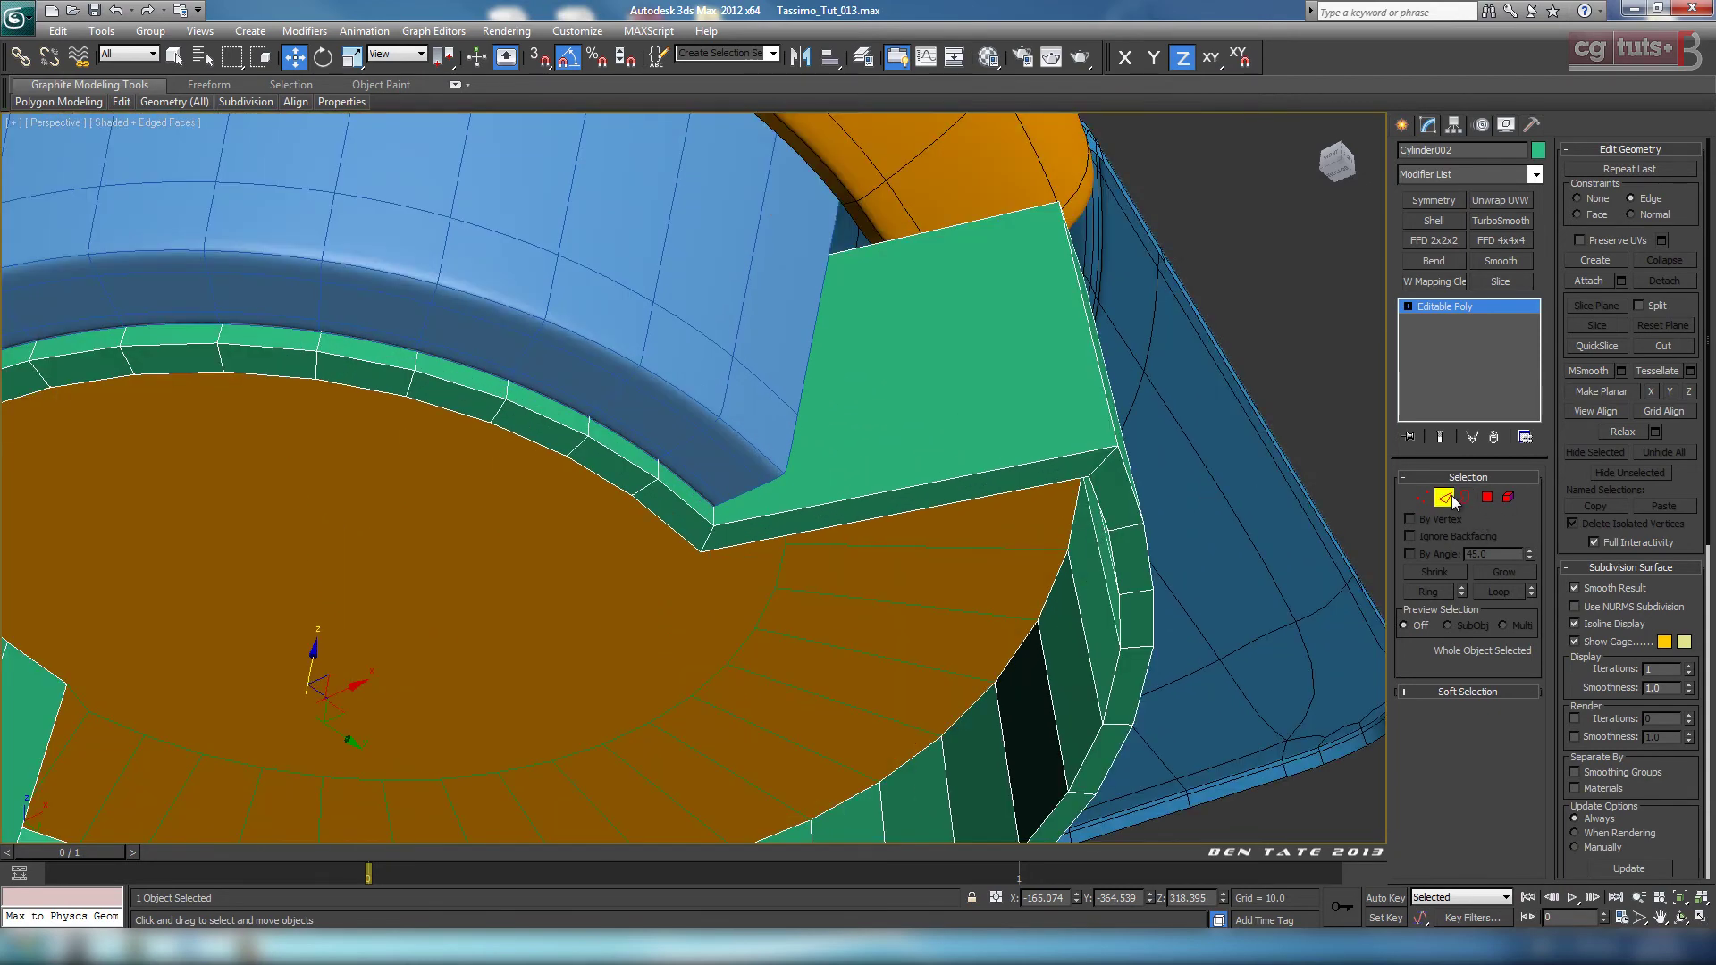
left_click(1452, 500)
middle_click_drag(1156, 409, 1018, 414, "alt")
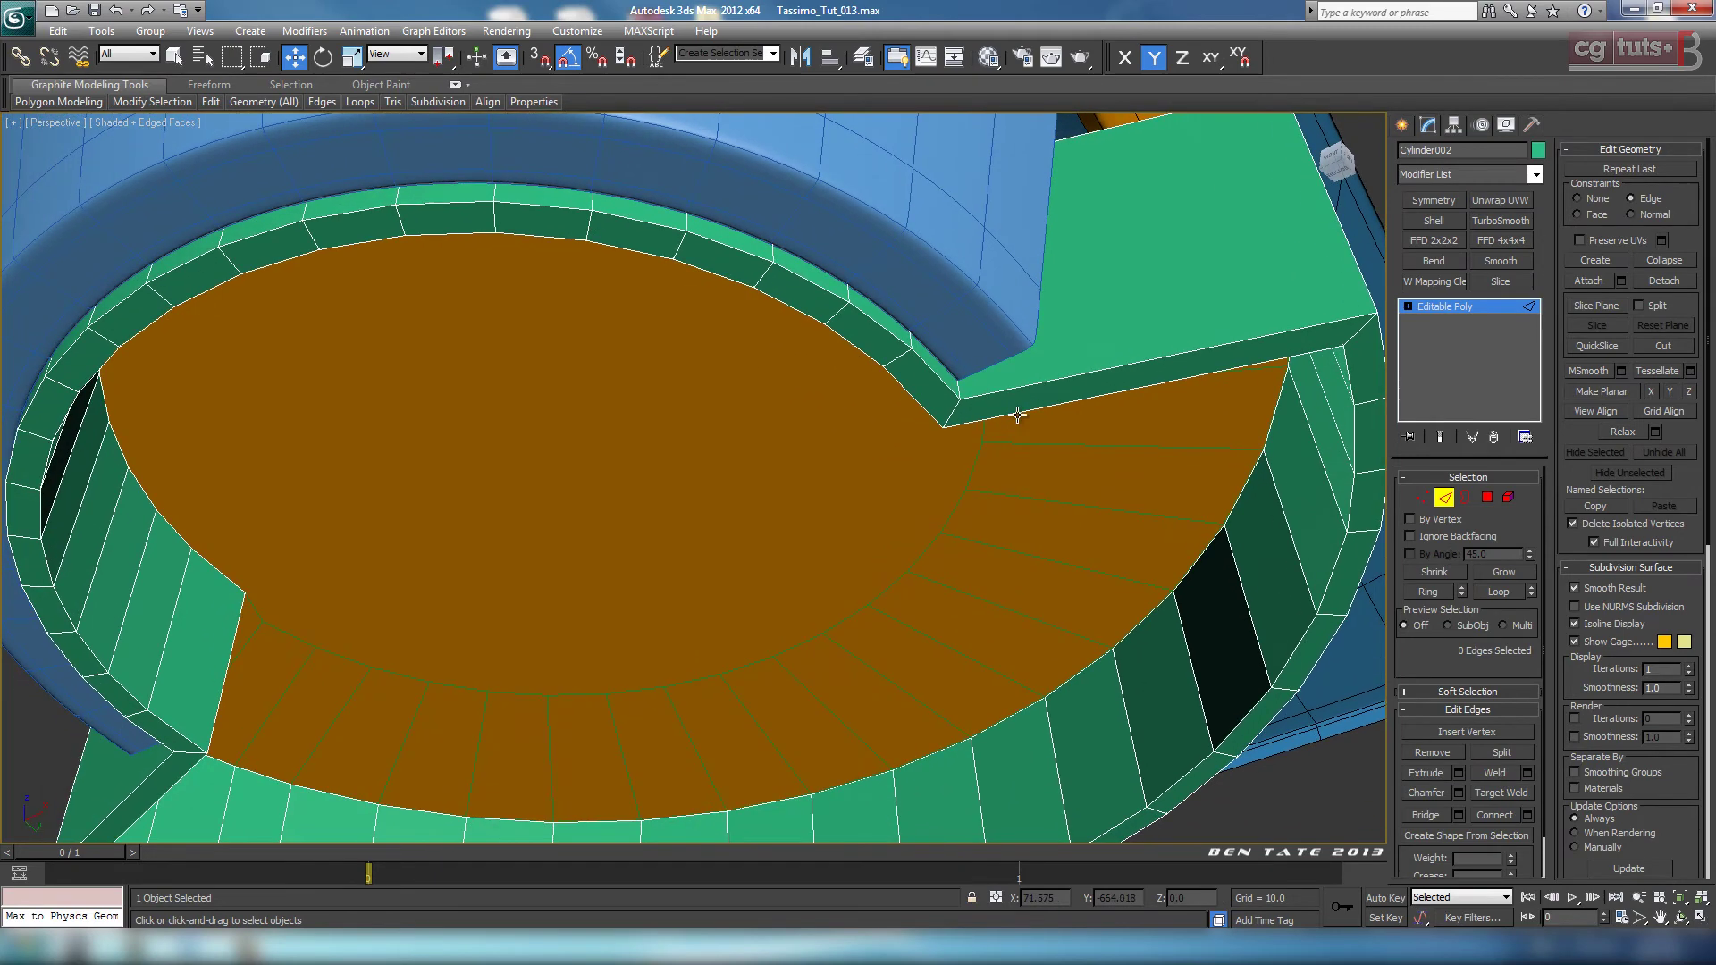
left_click(949, 416)
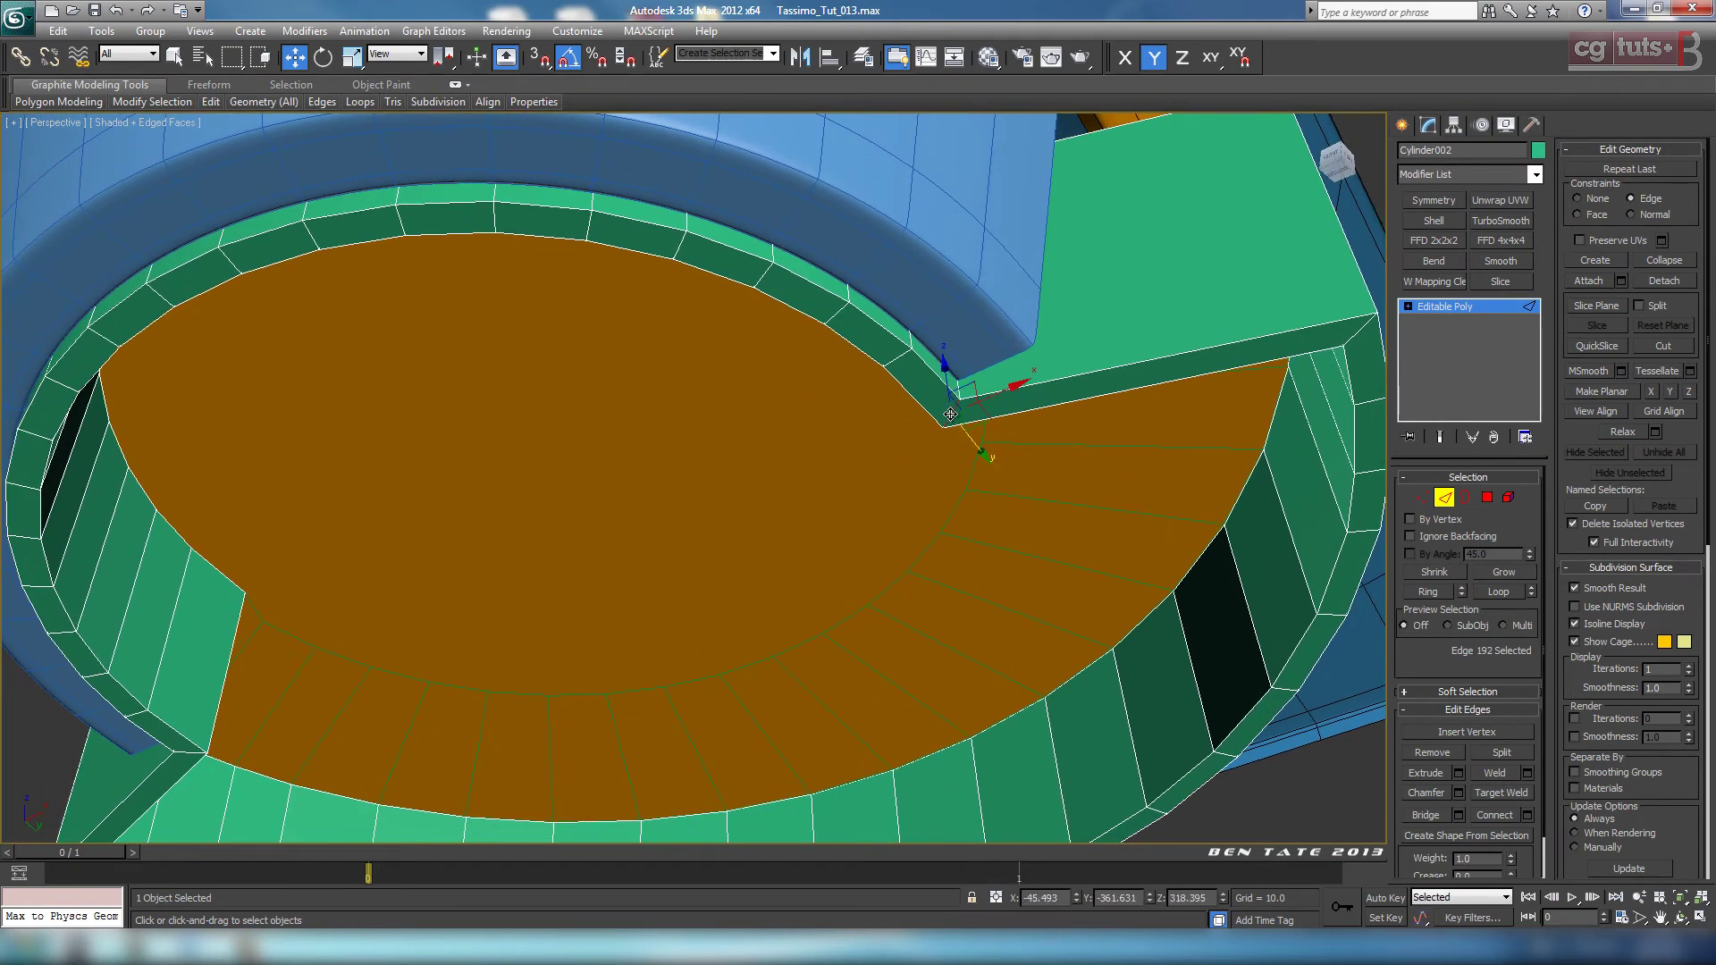
left_click(1429, 592)
left_click(1528, 814)
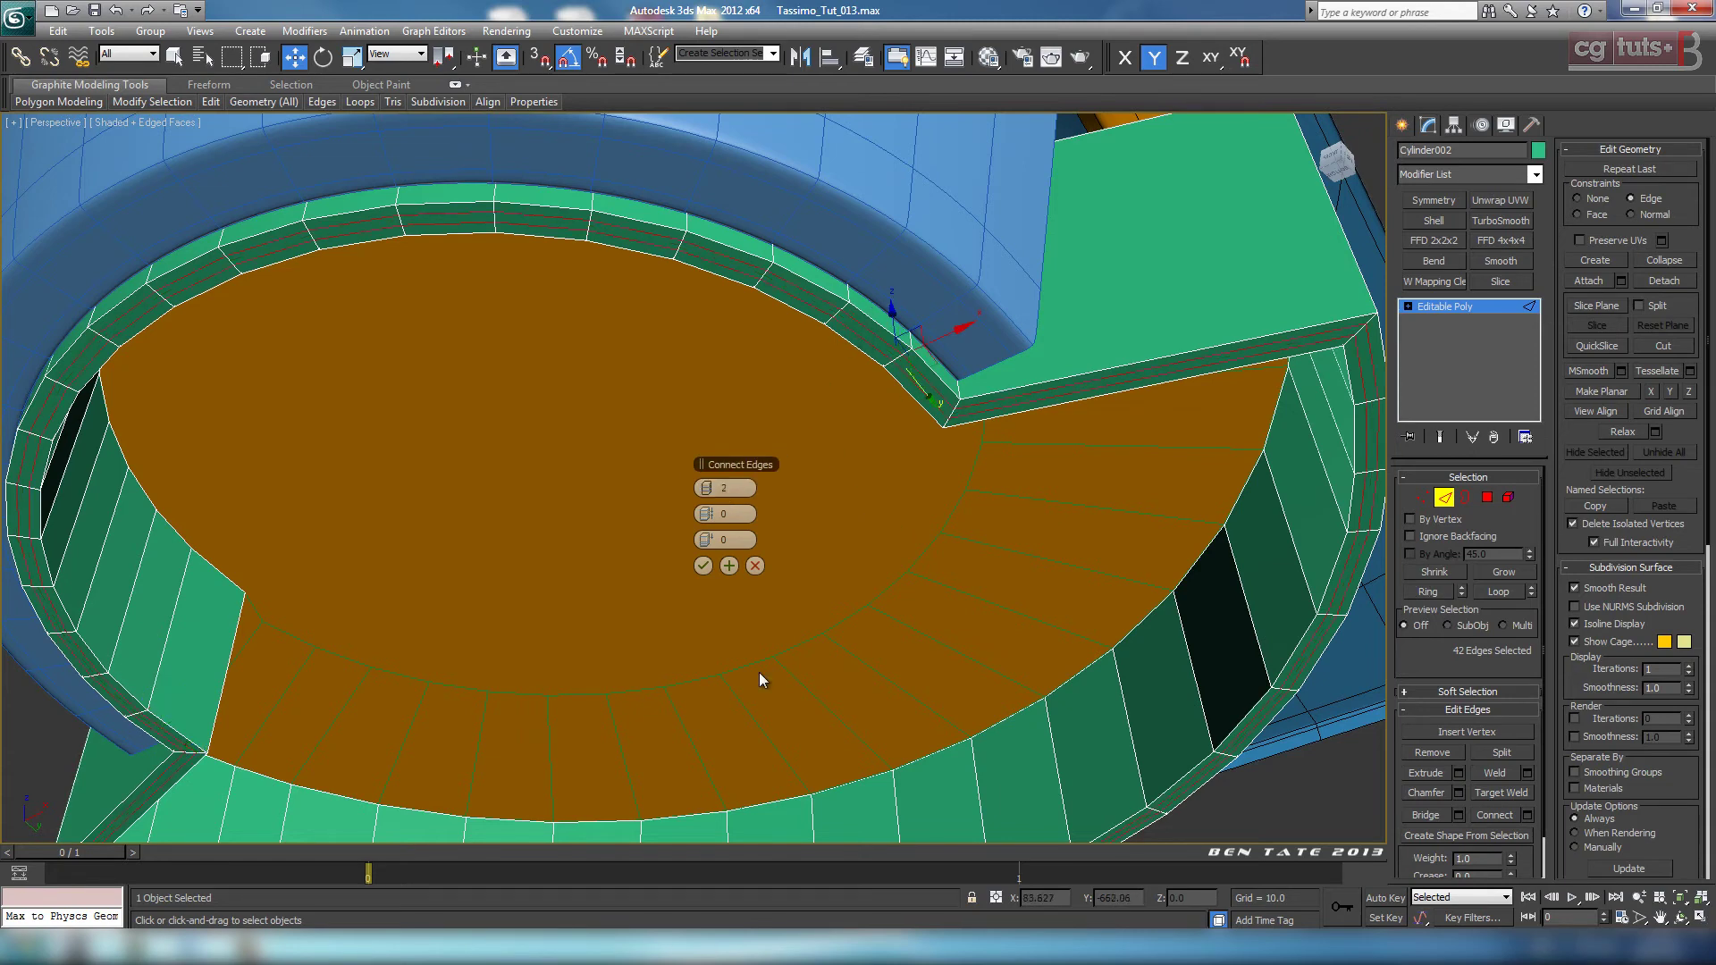
left_click(702, 566)
Step: Set the edge constraint to None and move the two new rim loops slightly downward in the Right view to round the rim
middle_click_drag(845, 553, 1061, 555)
key("alt+w")
right_click(620, 659)
key("alt+w")
scroll(695, 673, "up", 3)
scroll(818, 564, "up", 4)
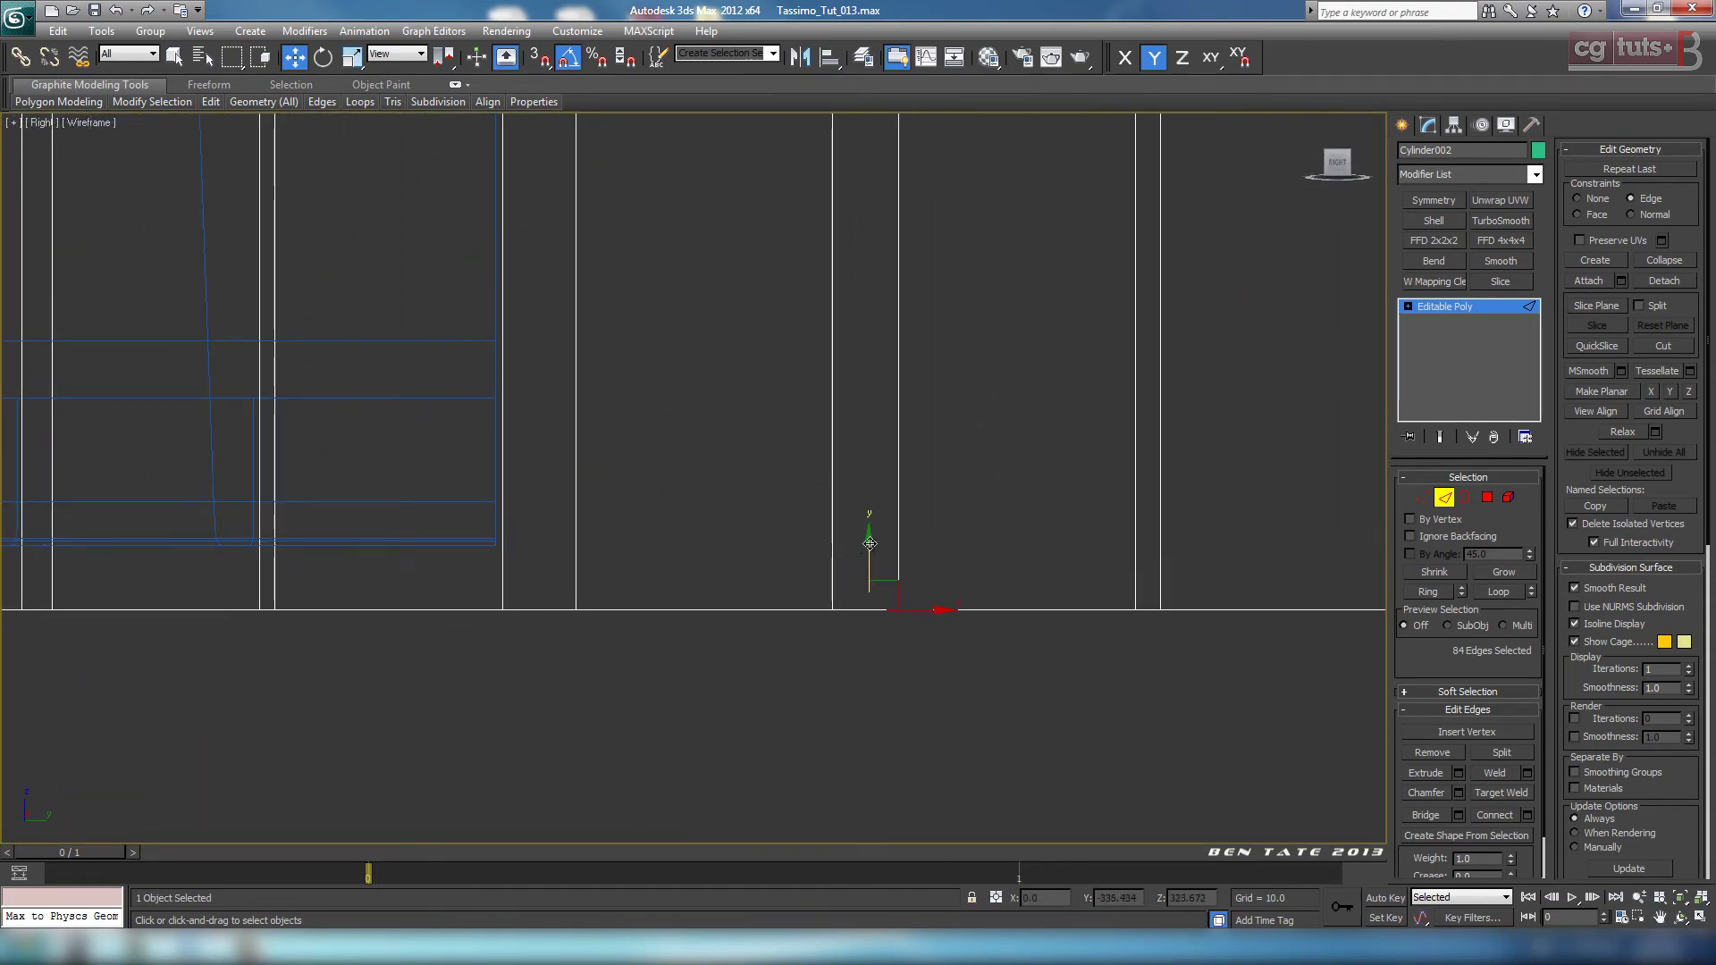
left_click_drag(870, 546, 871, 559)
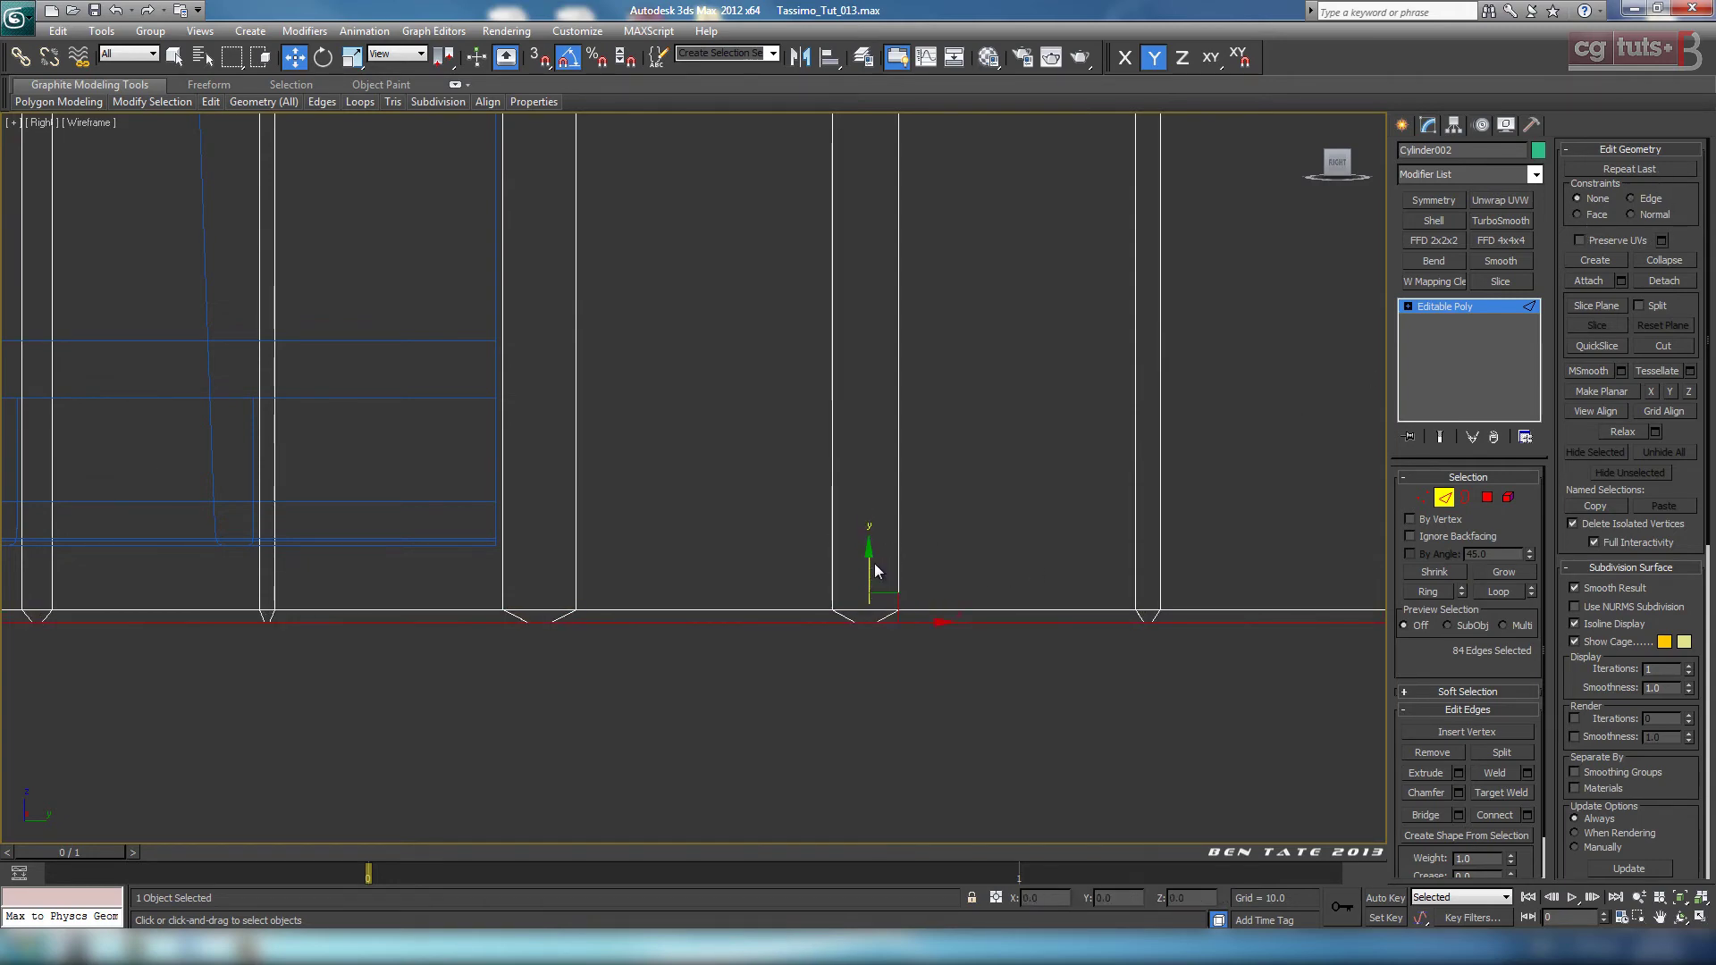
key("alt+w")
middle_click(1085, 659)
key("alt+w")
middle_click_drag(660, 211, 835, 411, "alt")
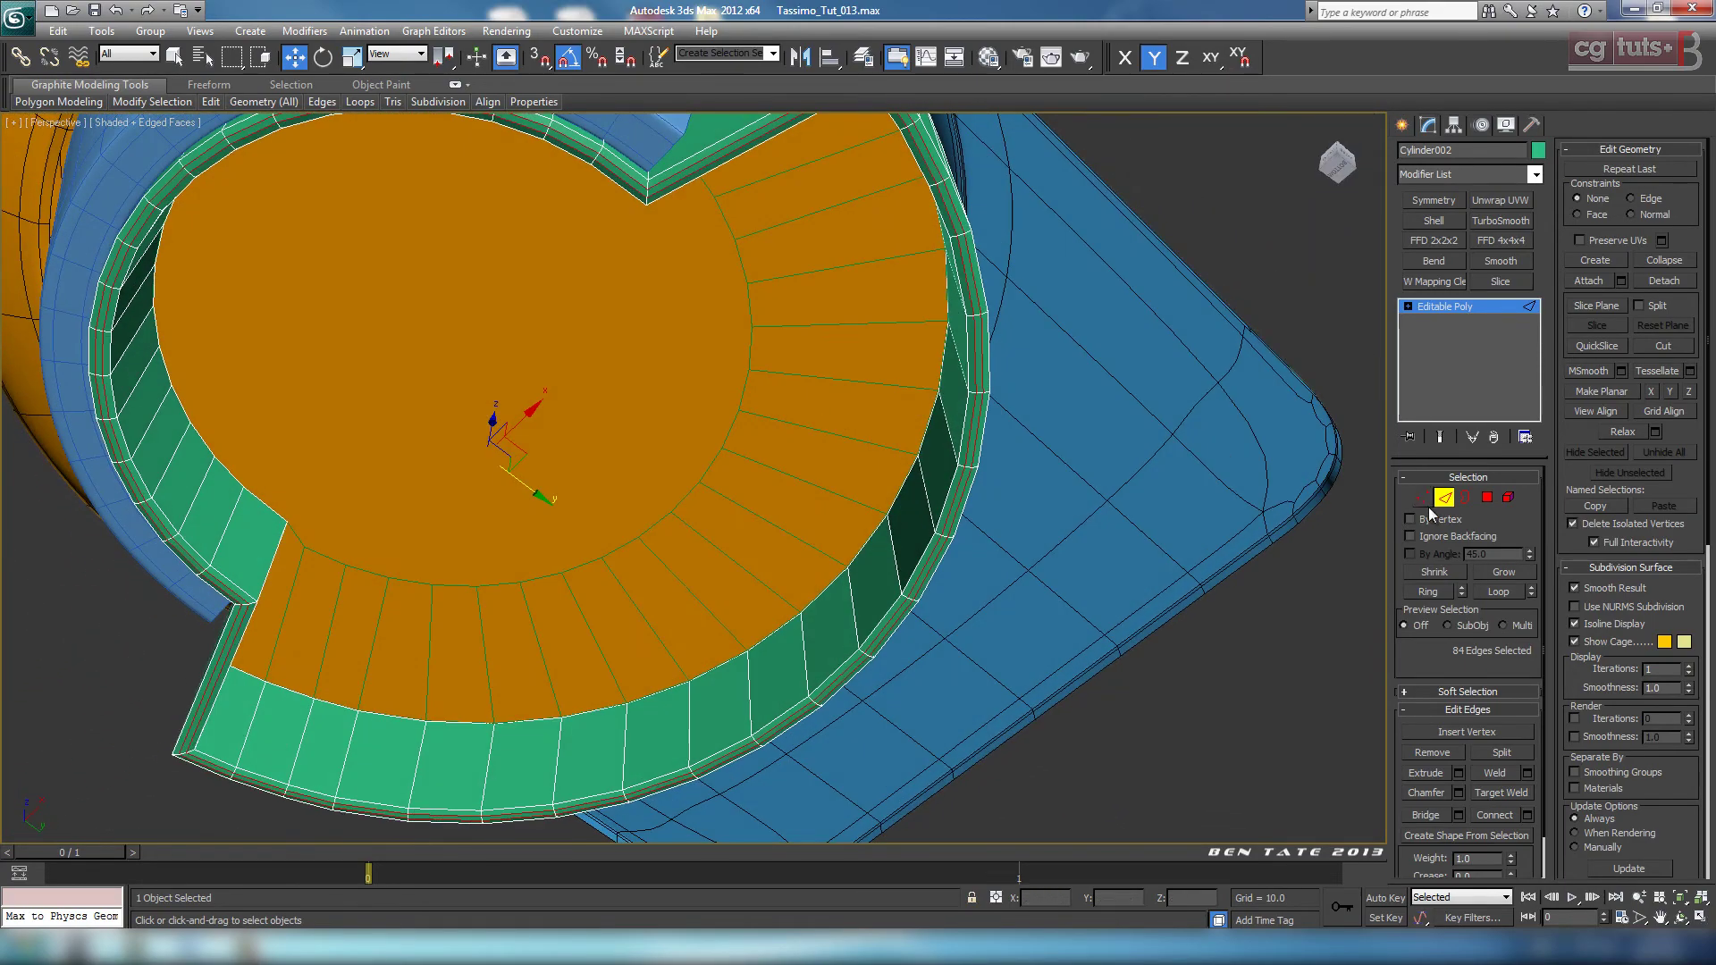
Step: Move the open border of the recess's inner wall down about 47.6 units along Z, close to the rim
left_click(1464, 498)
middle_click_drag(999, 593, 1062, 638, "alt")
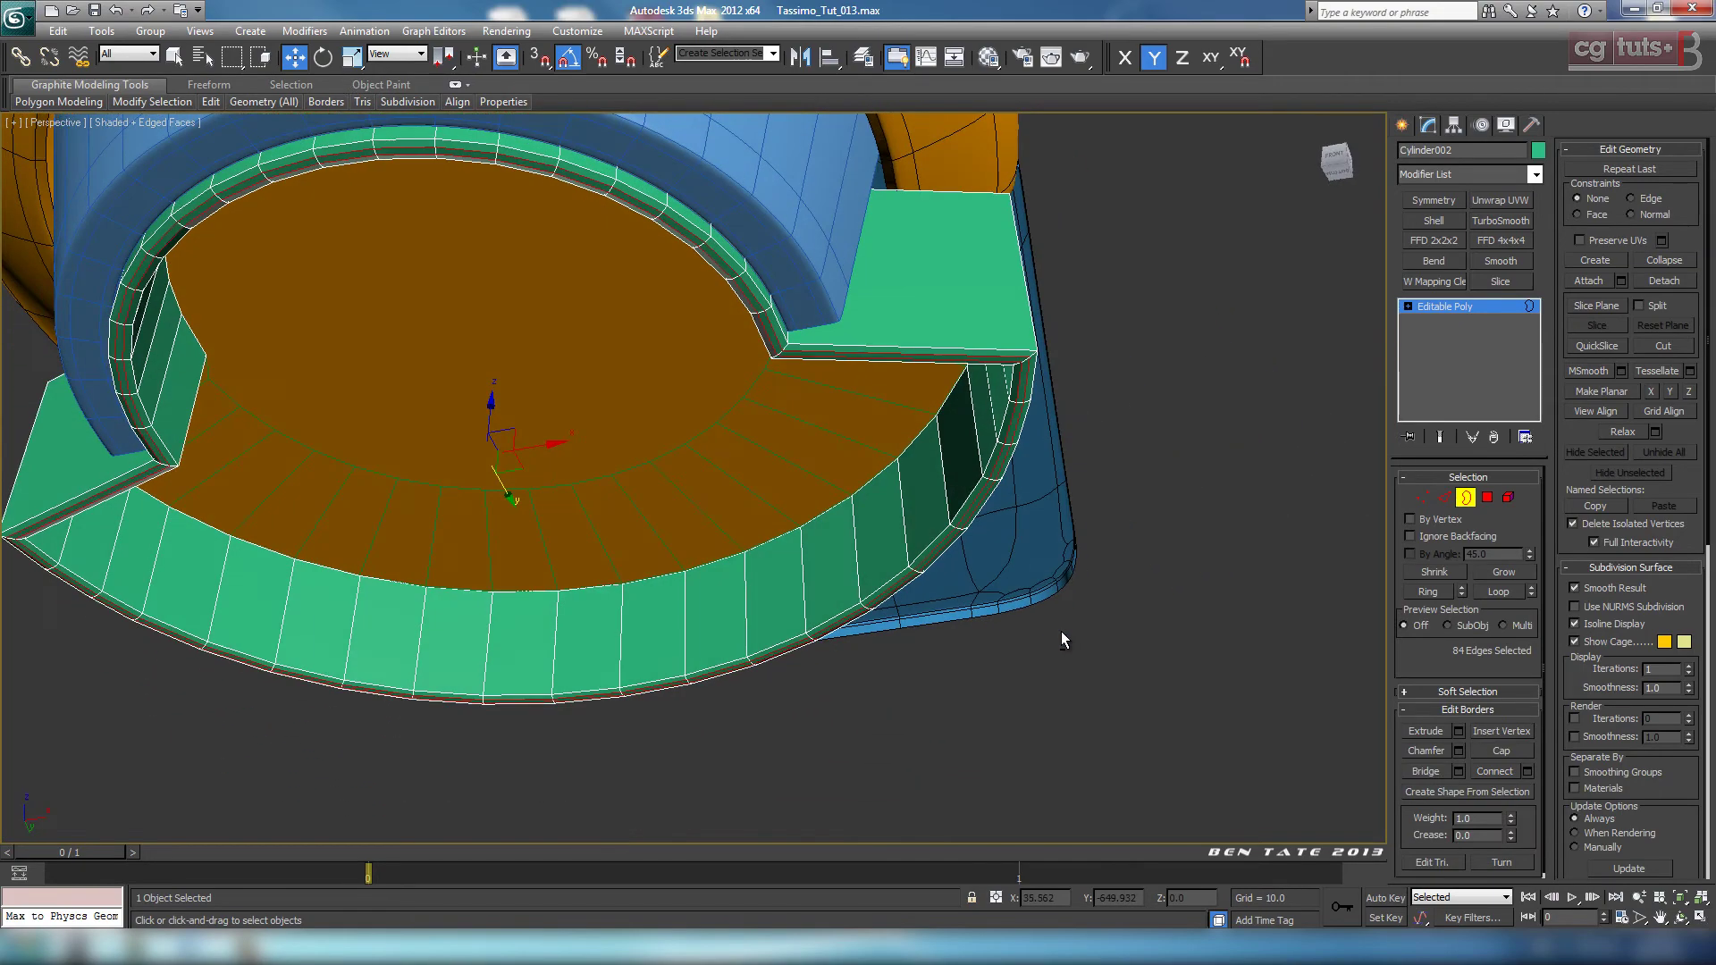
left_click(777, 538)
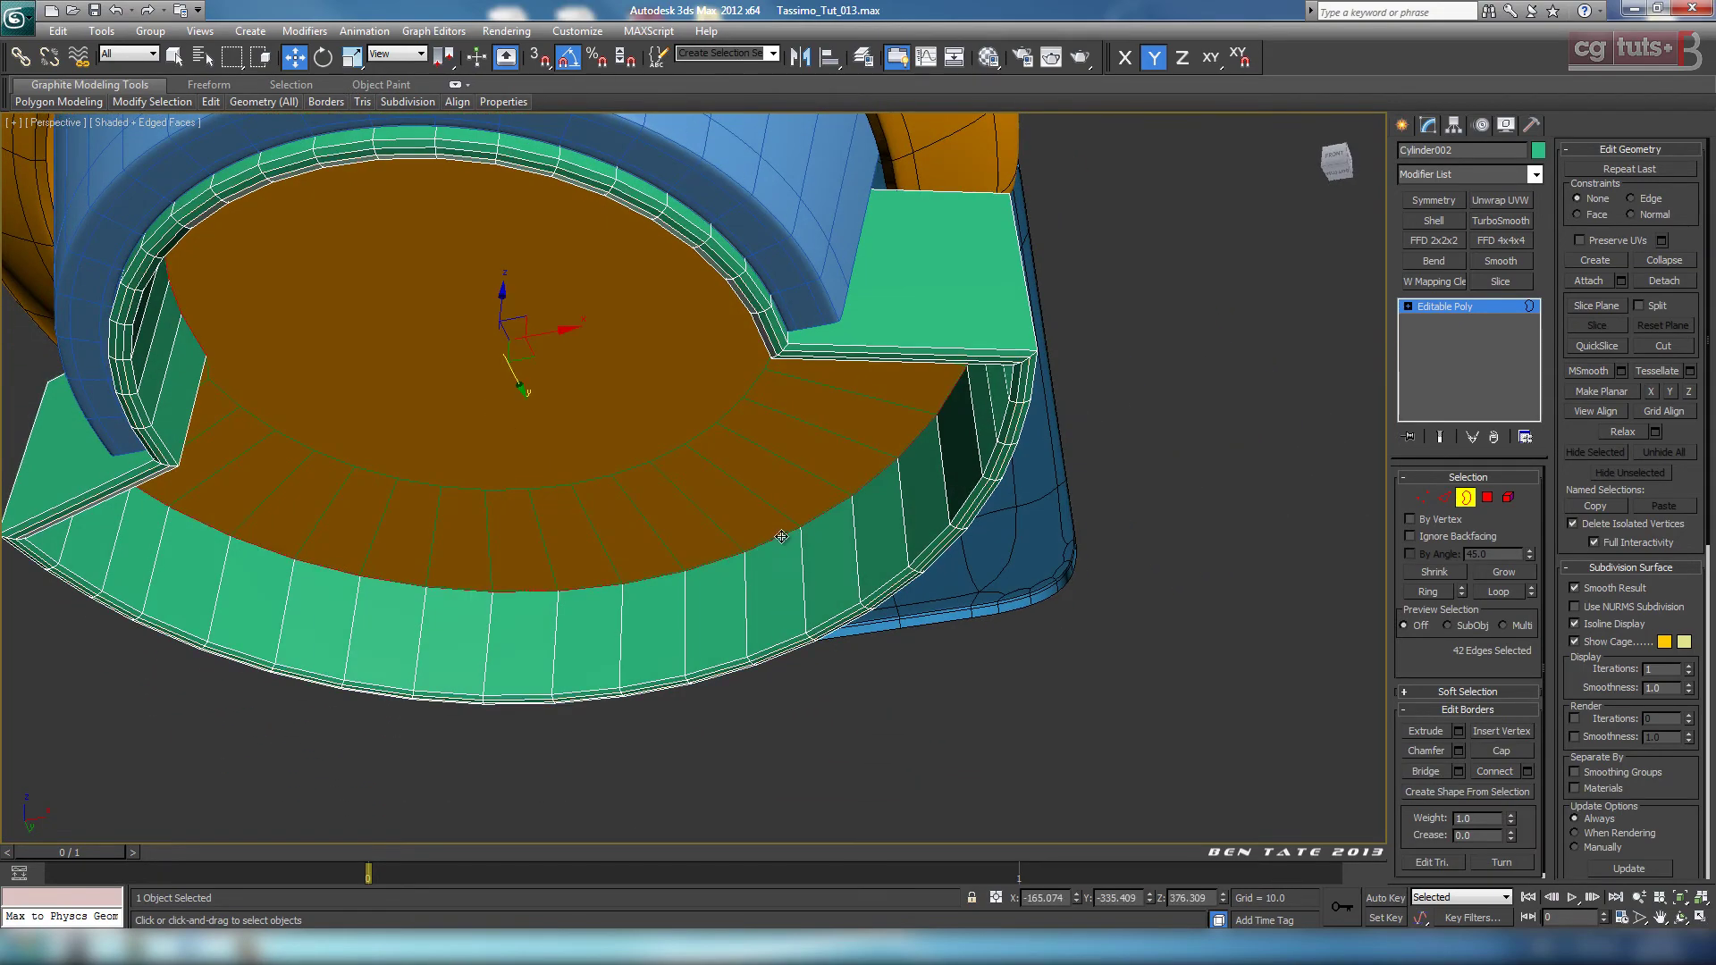
key("F3")
key("F3")
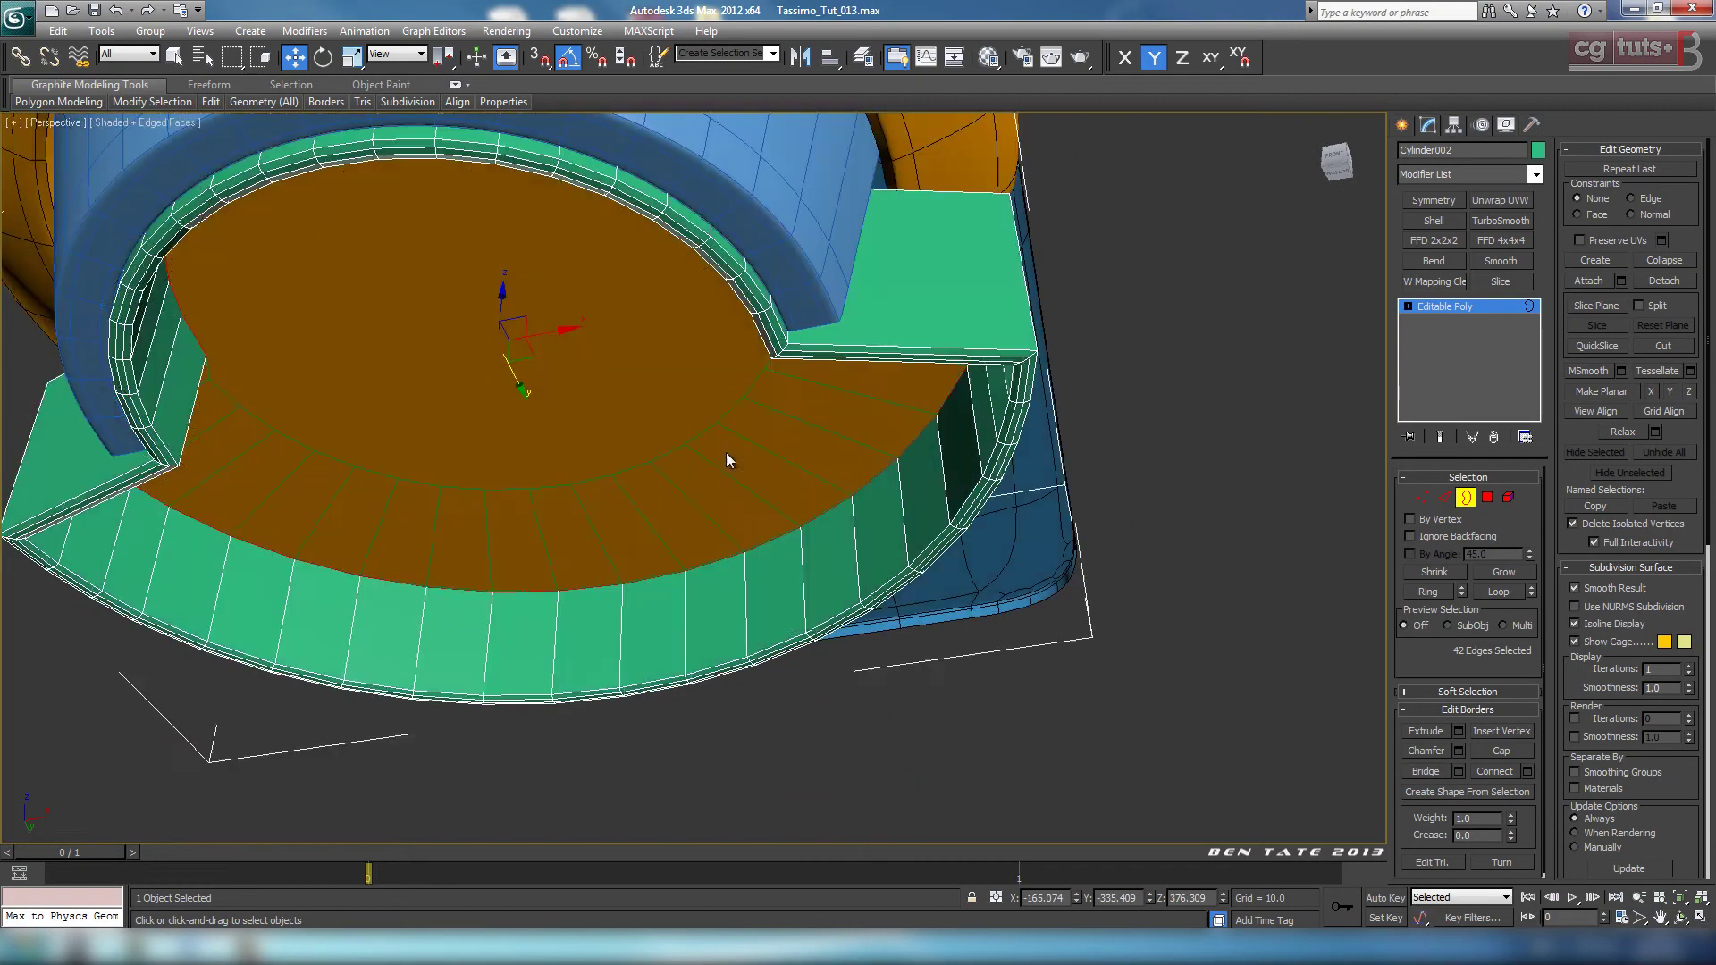
left_click_drag(503, 292, 517, 381)
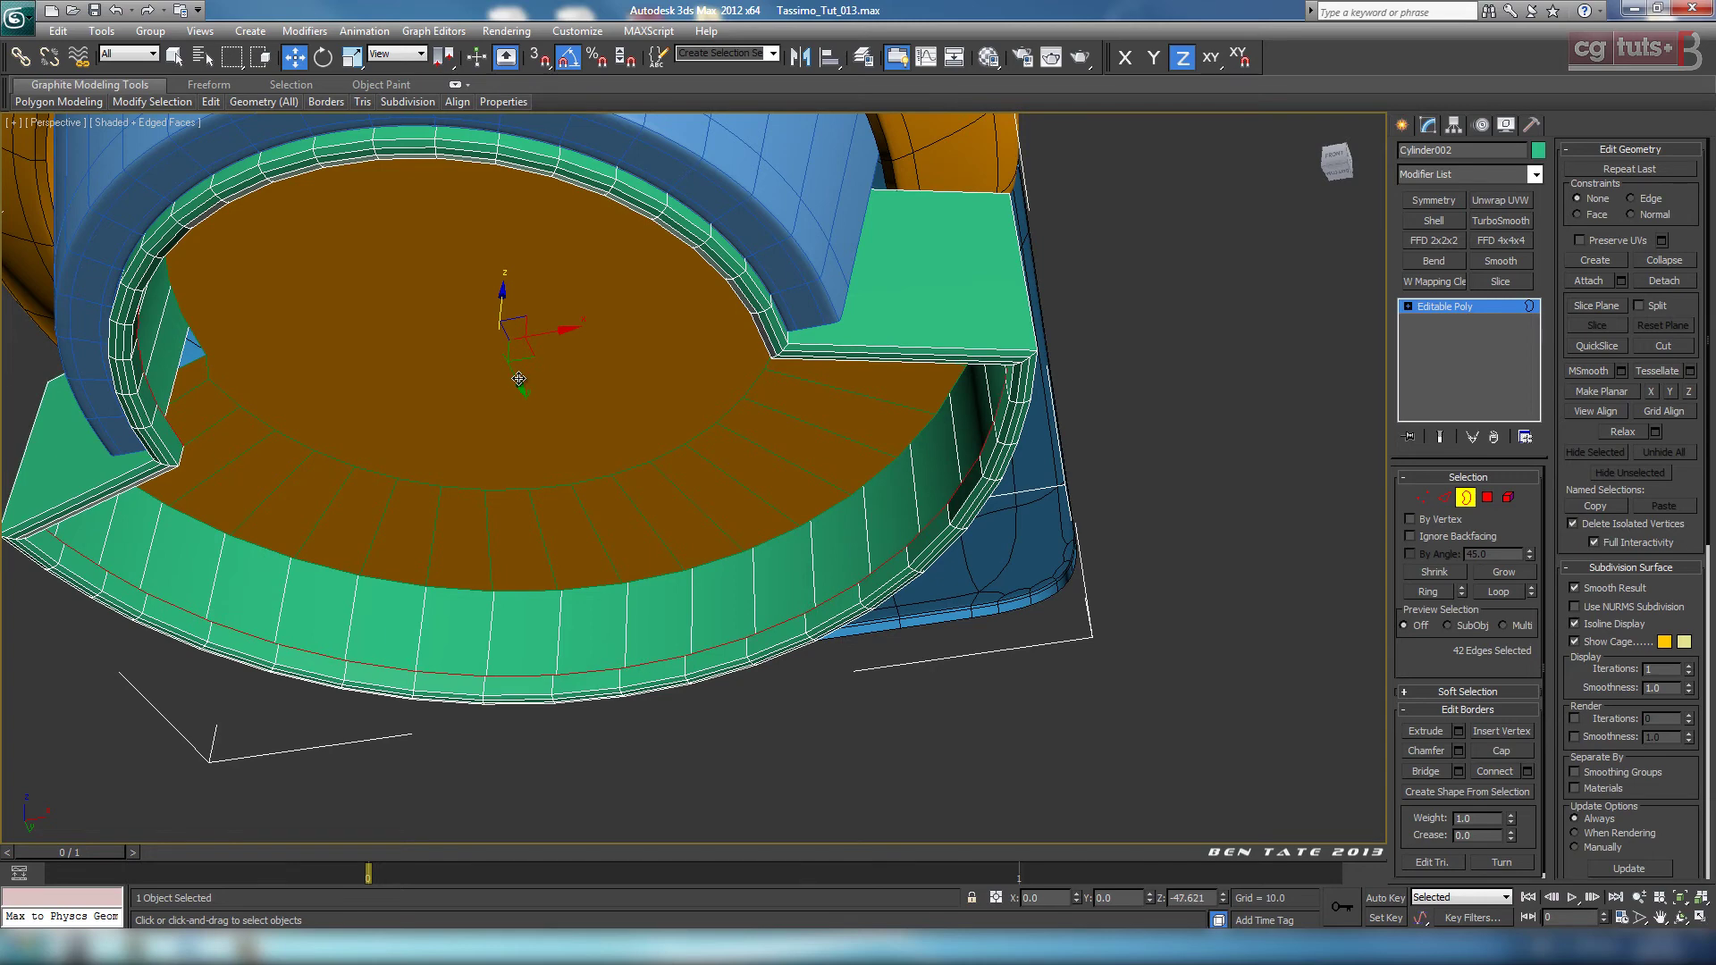
Step: Connect the ring of short inner-wall edges with a single supporting loop slid close to the rim
scroll(920, 586, "up", 6)
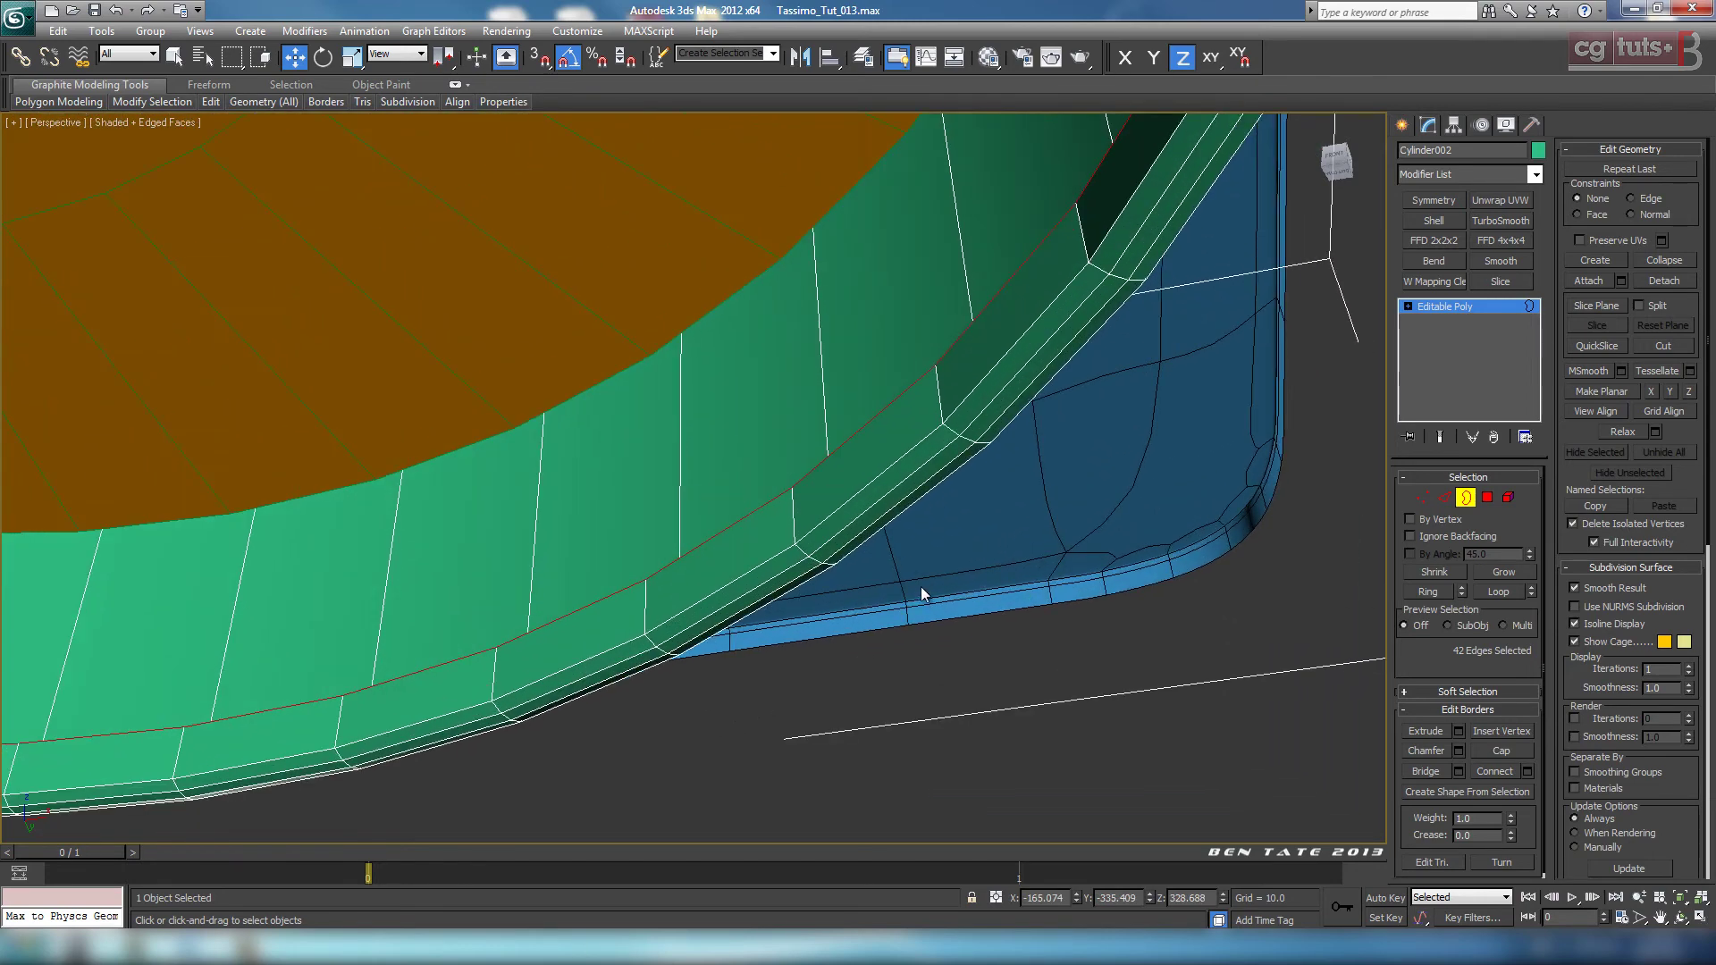
left_click(1438, 501)
left_click(940, 402)
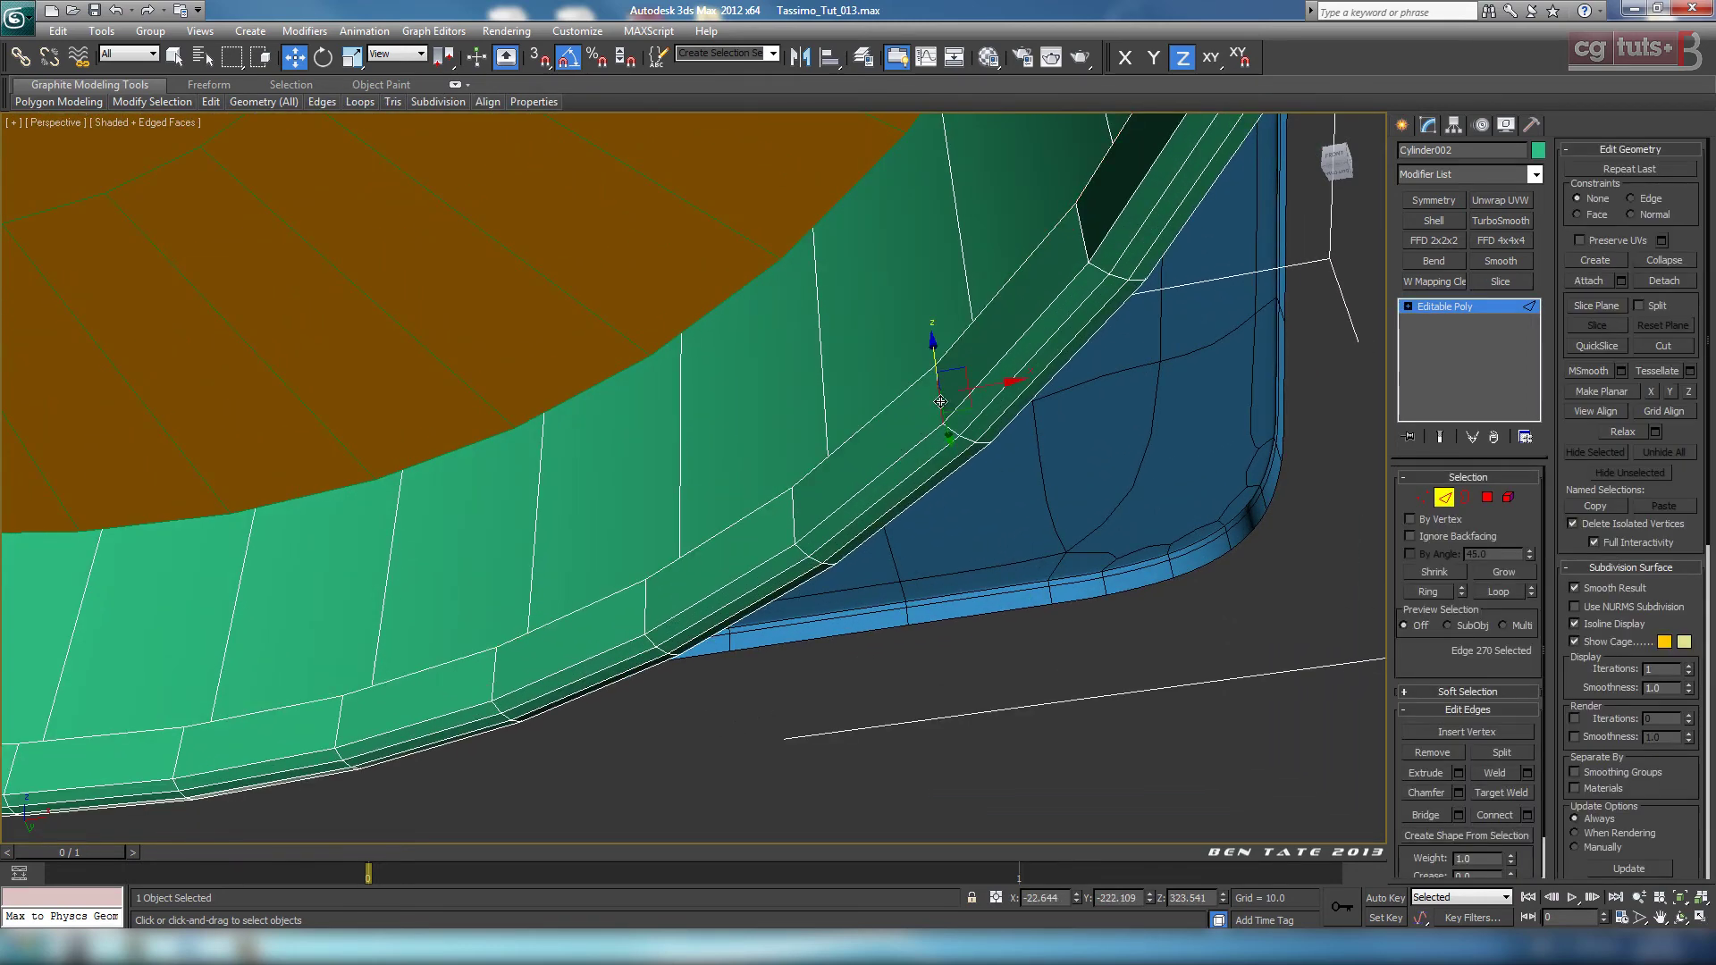
left_click(1419, 589)
middle_click_drag(1224, 672, 1154, 647, "alt")
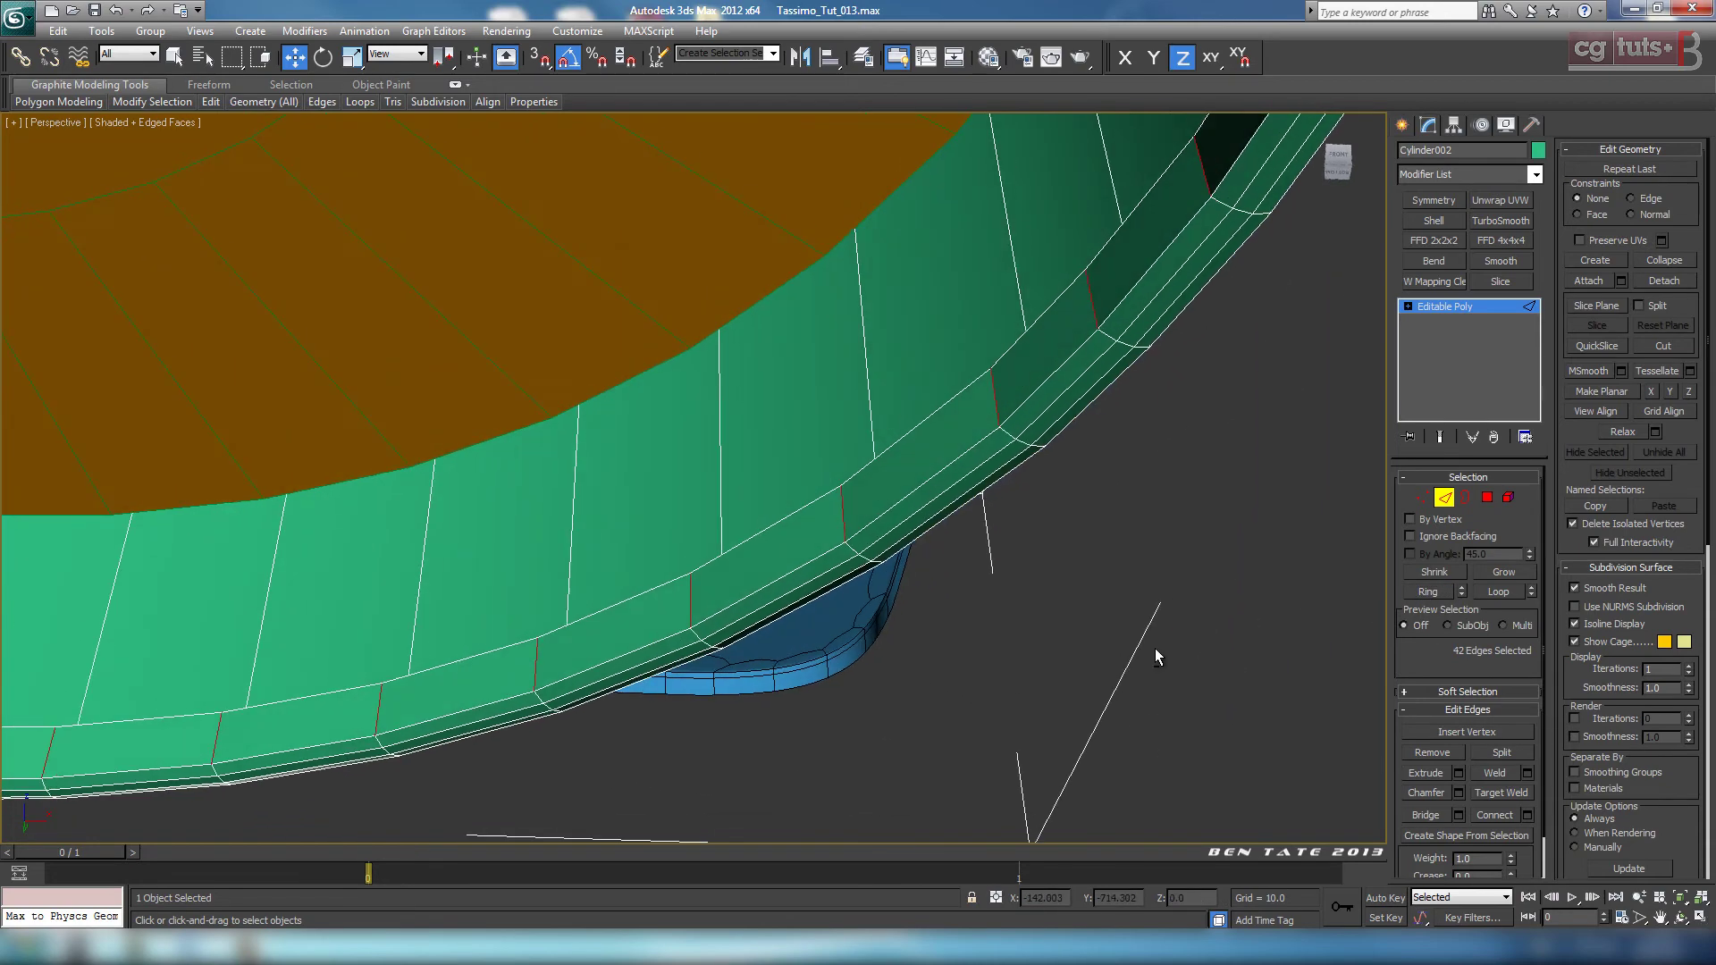
left_click(1526, 813)
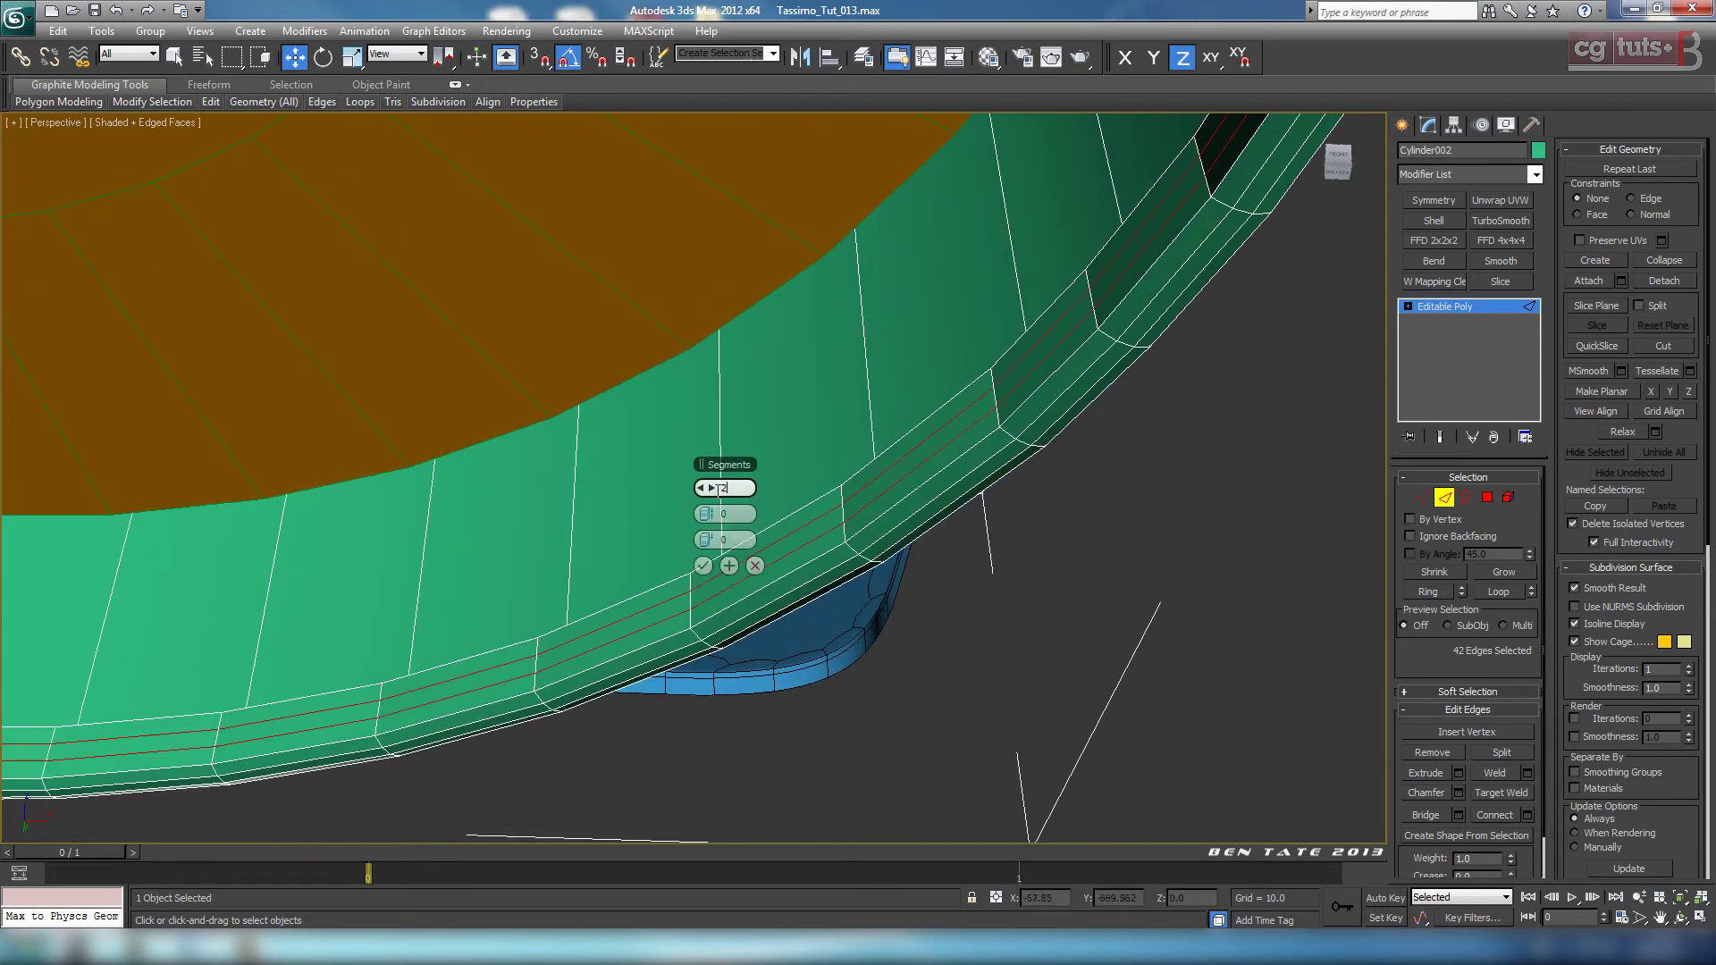
left_click_drag(706, 540, 453, 533)
left_click(703, 566)
scroll(798, 586, "down", 4)
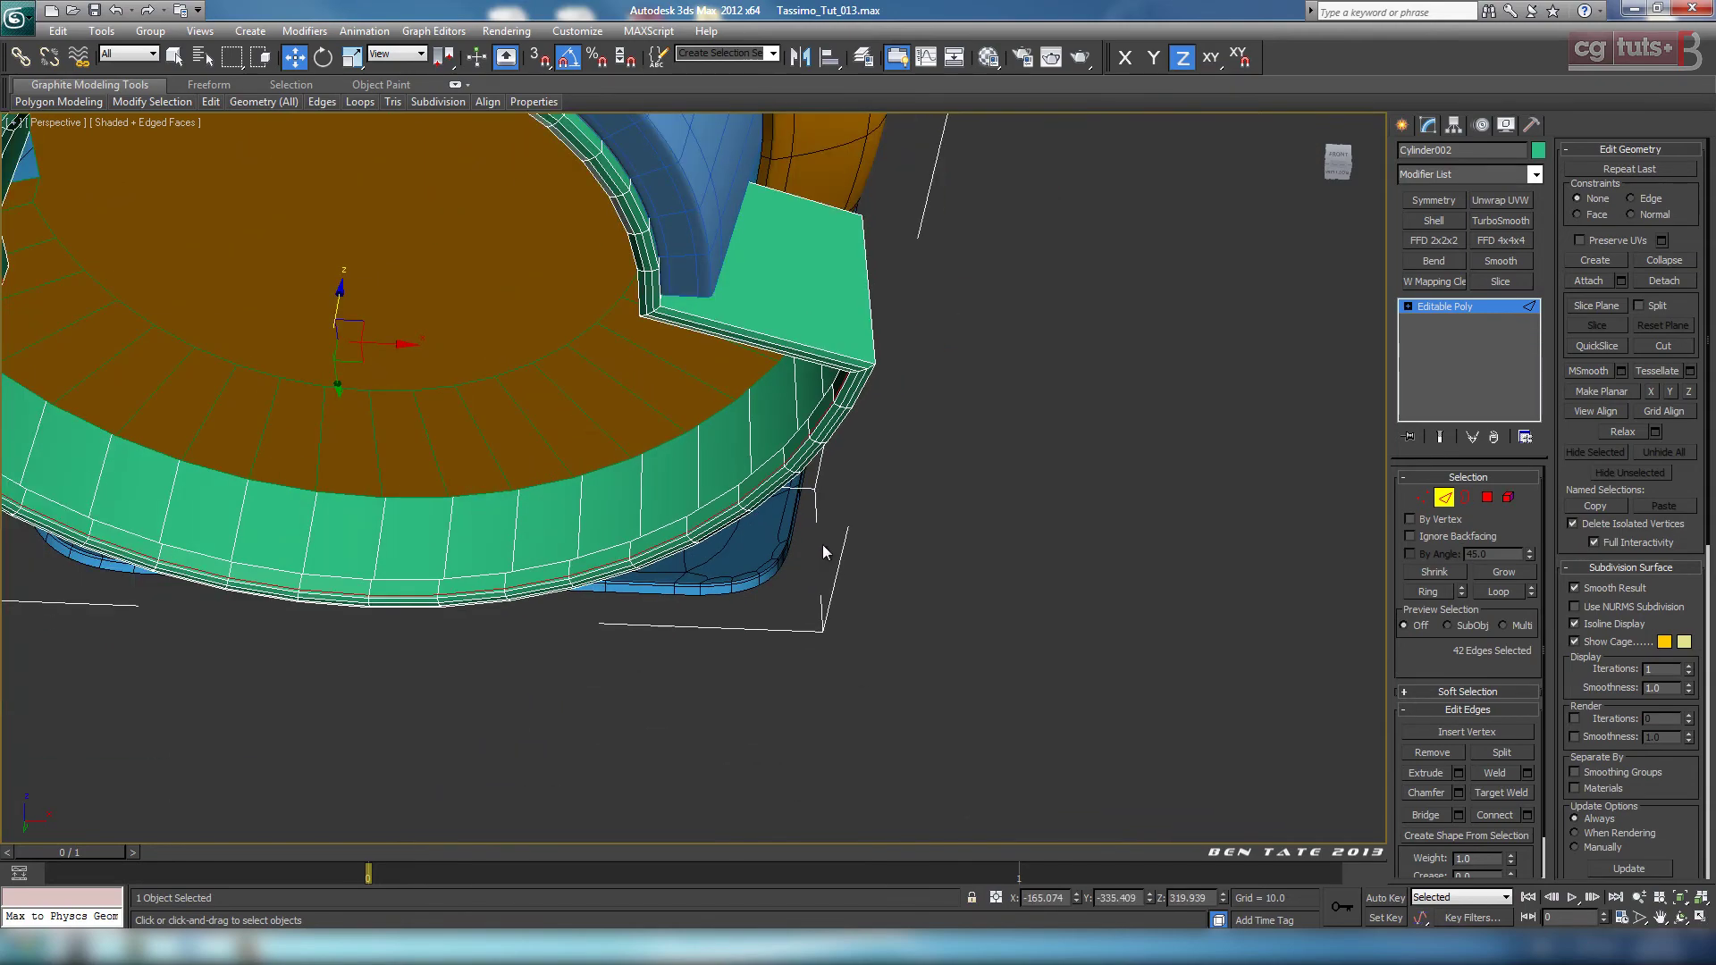
Step: Connect the vertical edges around the outer wall with 1 segment and slide the new loop down close to the rim
middle_click_drag(822, 545, 727, 551, "alt")
middle_click_drag(855, 322, 824, 623)
scroll(773, 495, "up", 2)
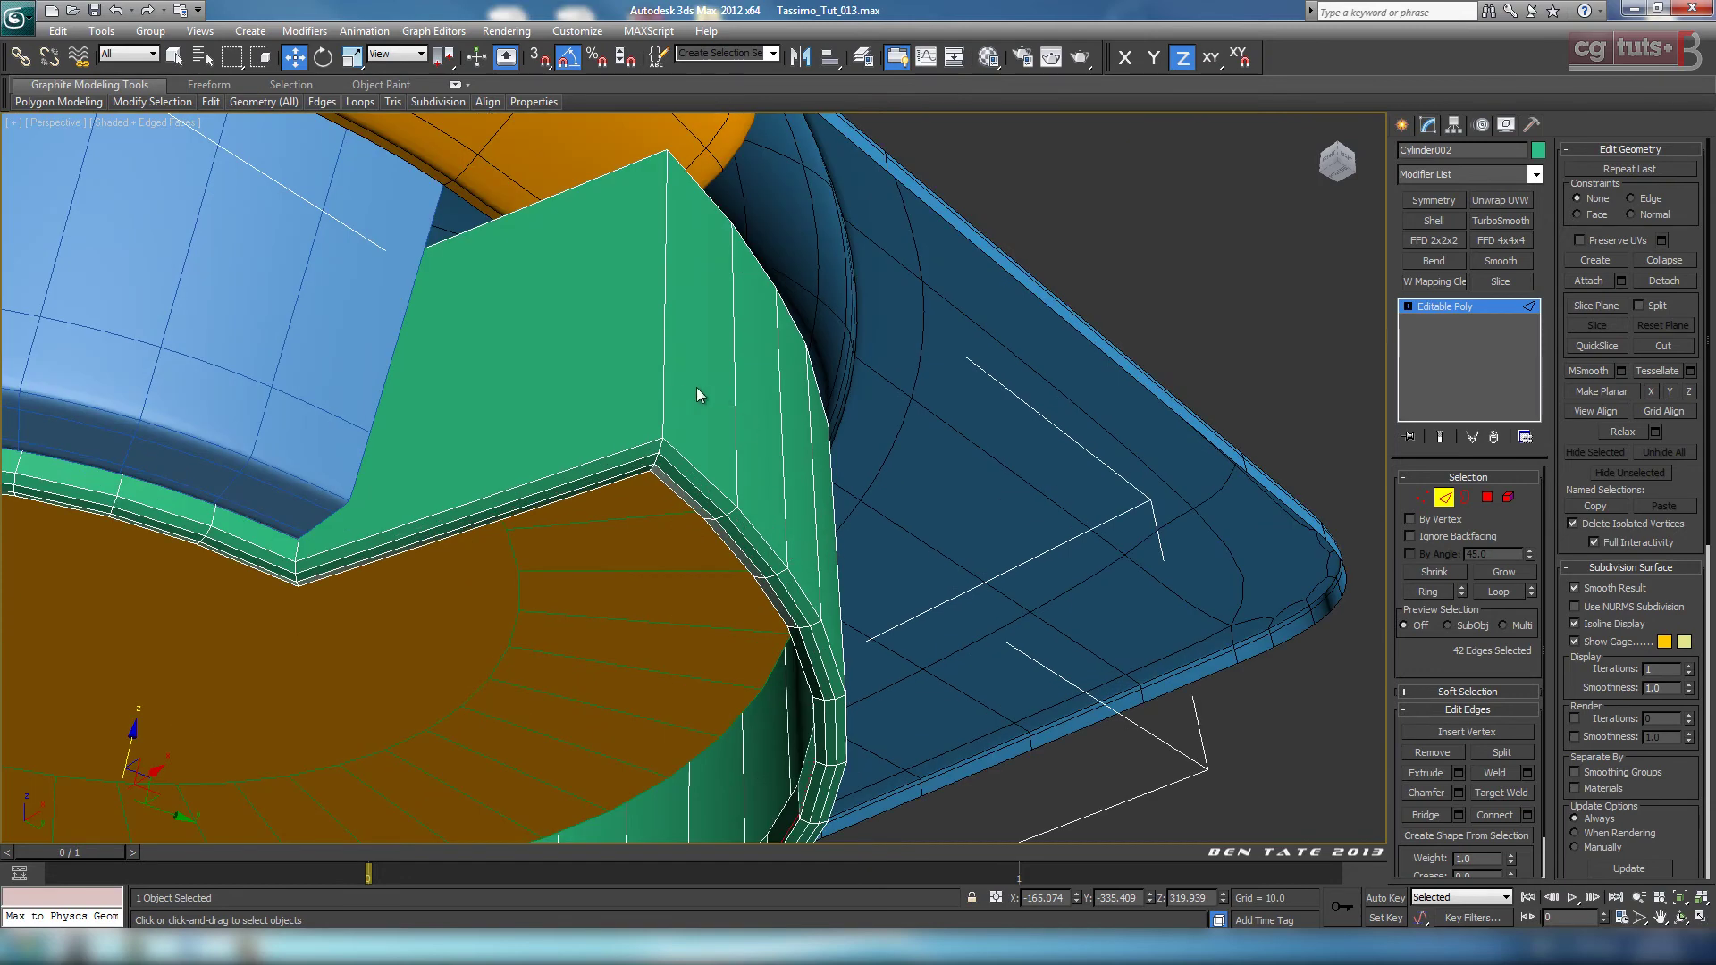
left_click(662, 388)
left_click(1443, 593)
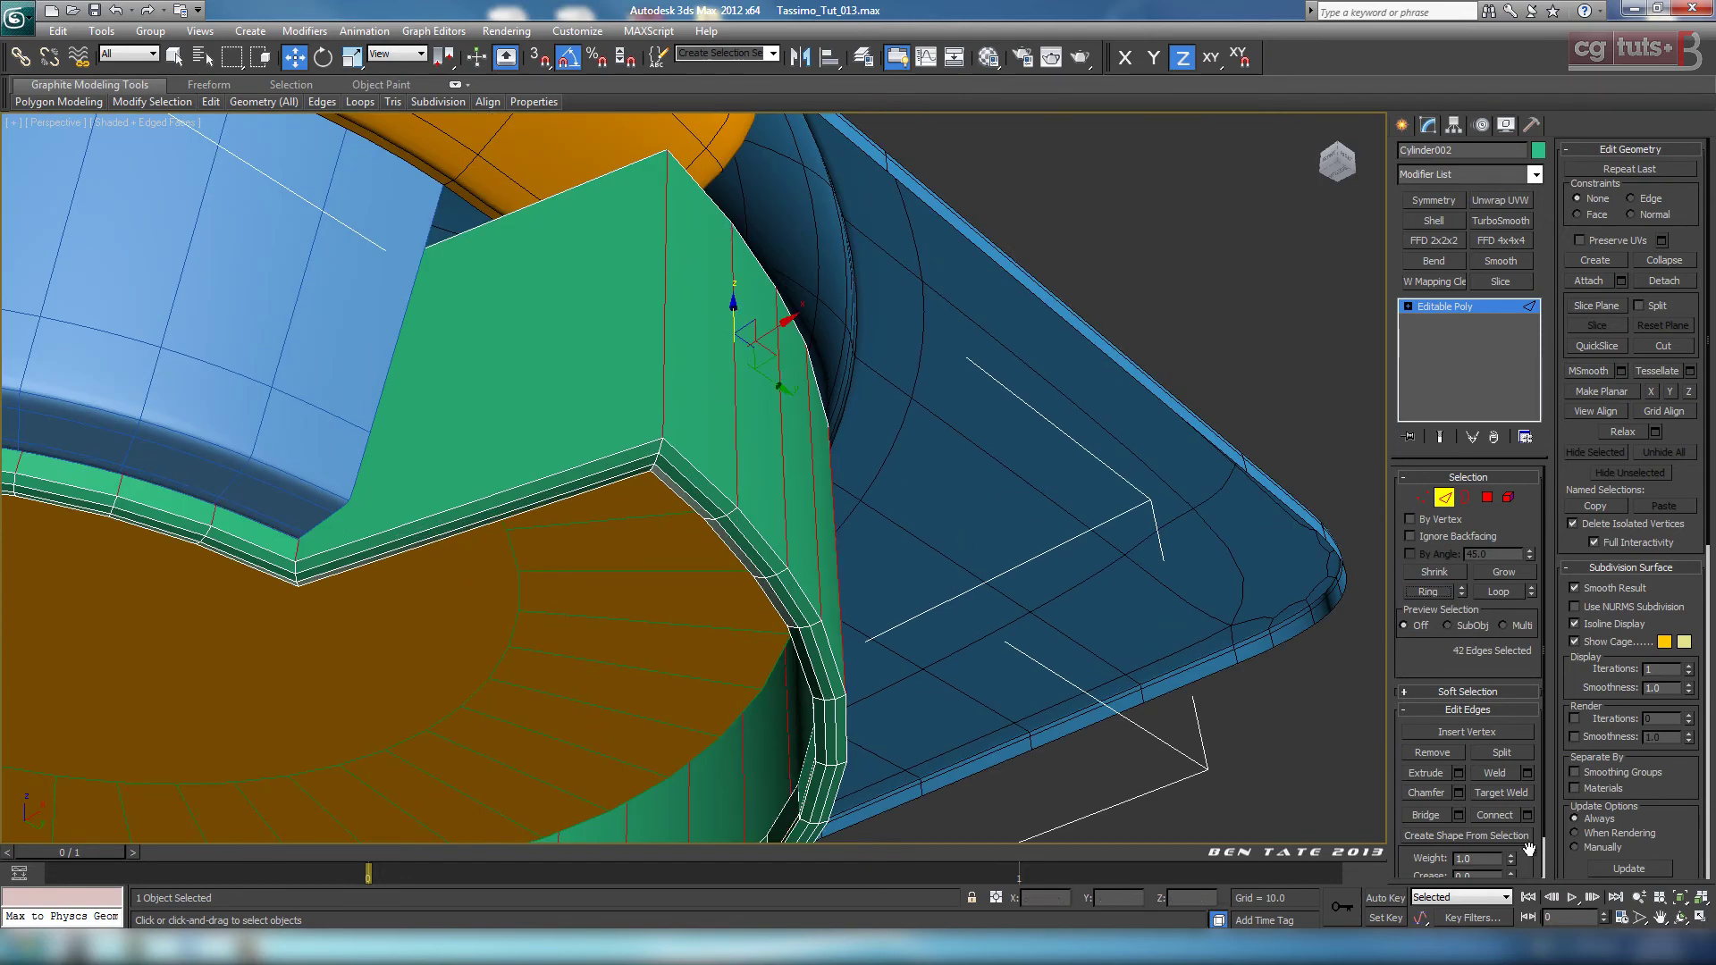
left_click(1523, 815)
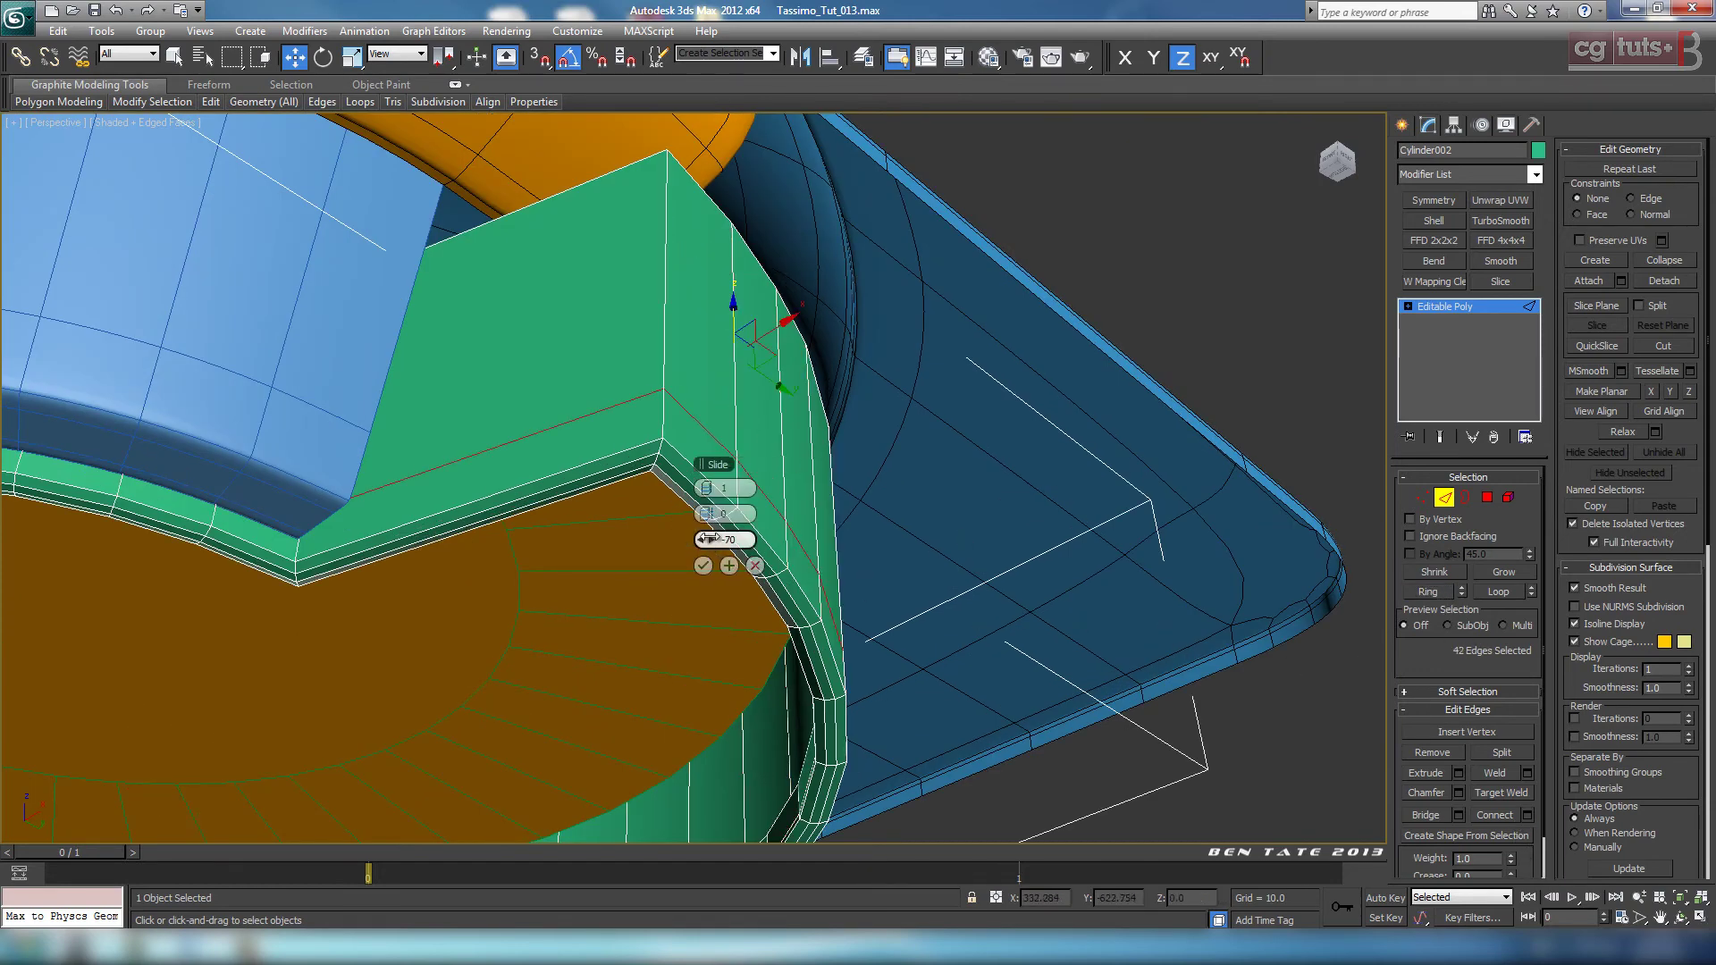
left_click_drag(710, 539, 616, 528)
left_click(703, 566)
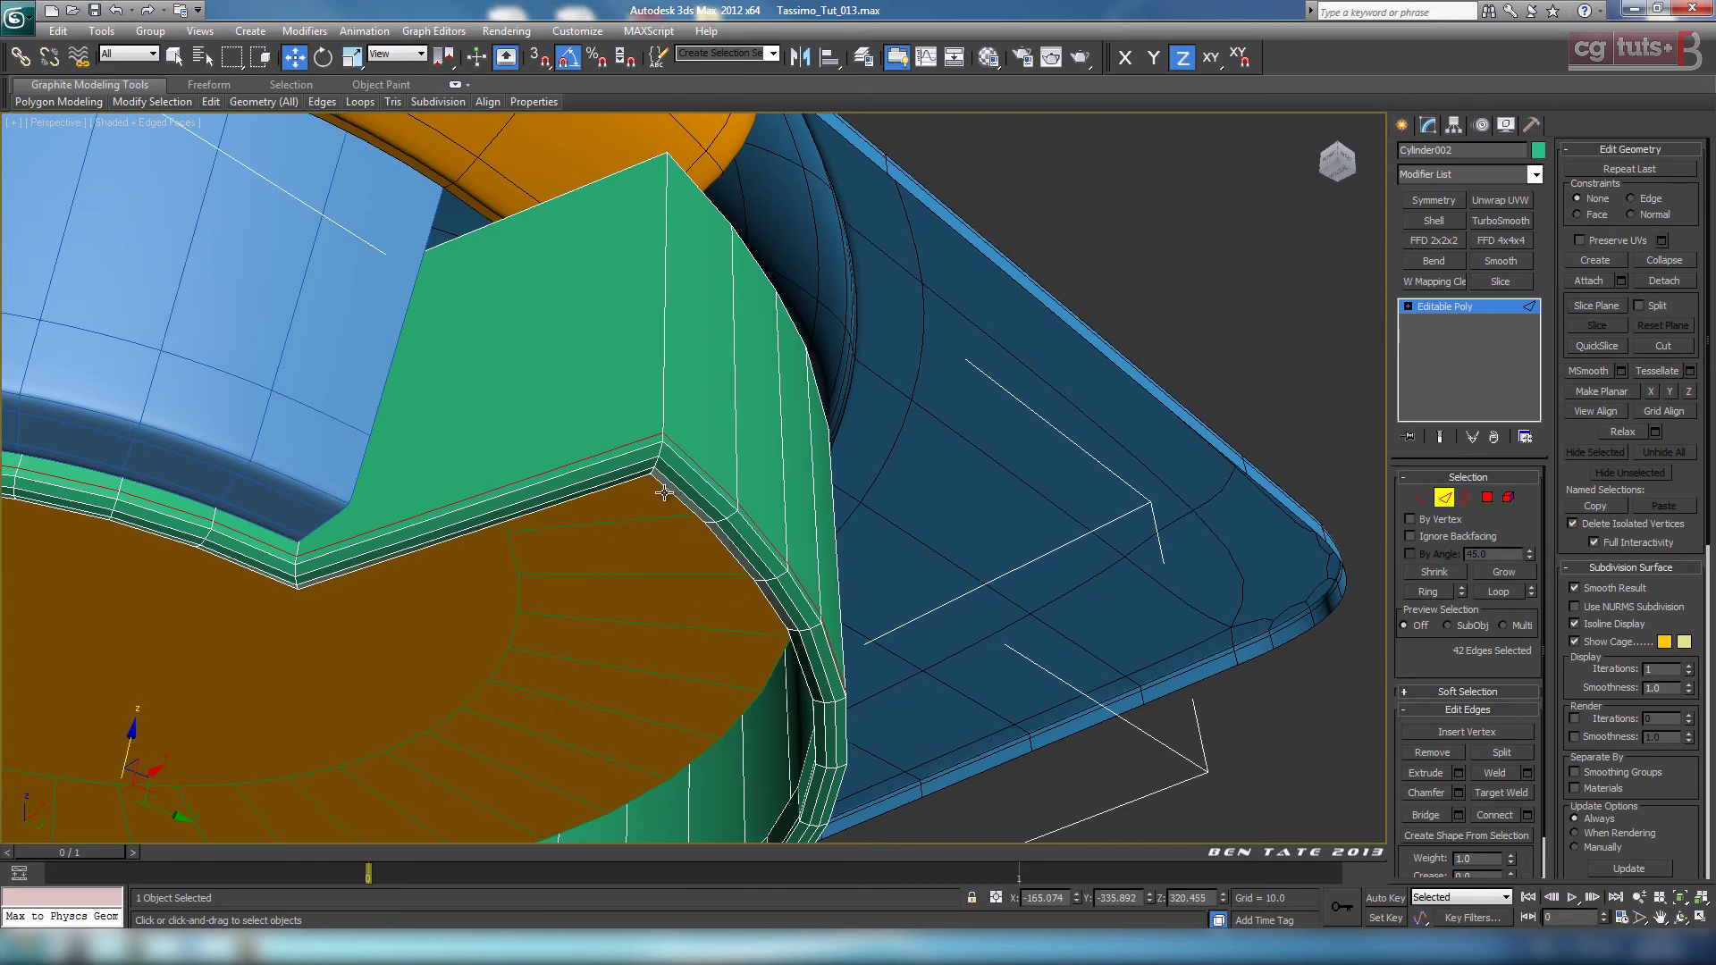
Step: Chamfer the edge loops at the two protruding outer corners by 2.284 with 2 connect segments
middle_click_drag(693, 462, 1109, 750)
left_click(740, 450)
left_click(482, 267, "ctrl")
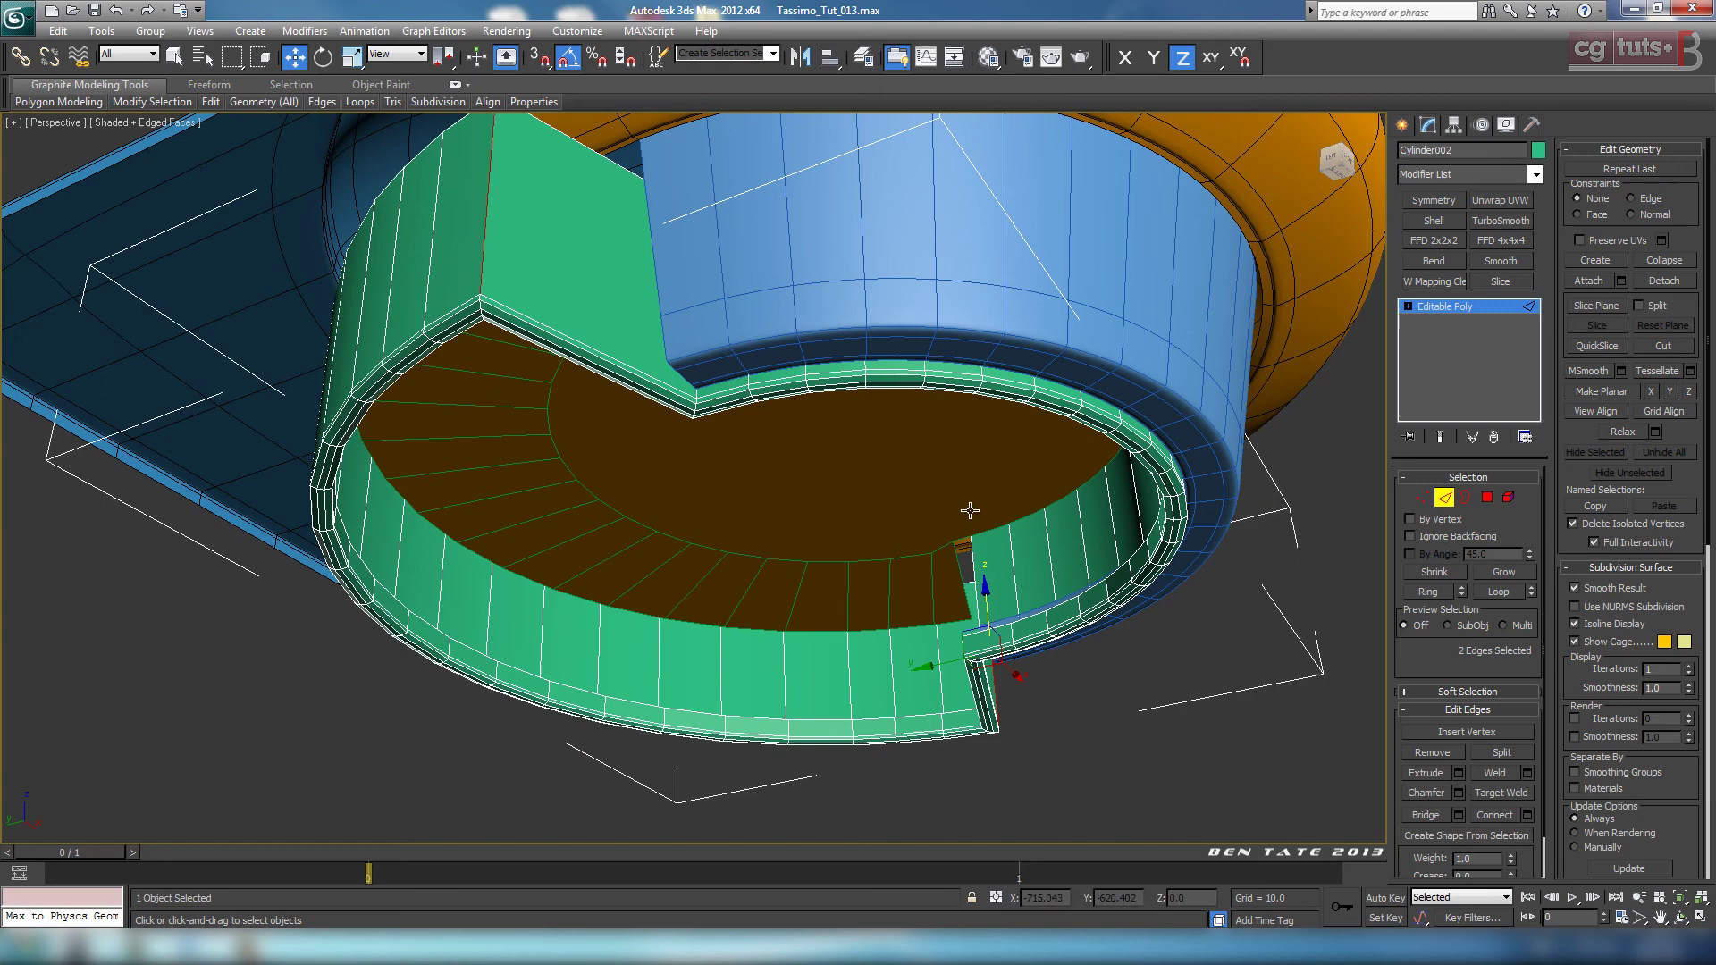
left_click(1511, 588)
middle_click_drag(930, 523, 1117, 679)
scroll(988, 638, "up", 3)
middle_click_drag(989, 638, 924, 613)
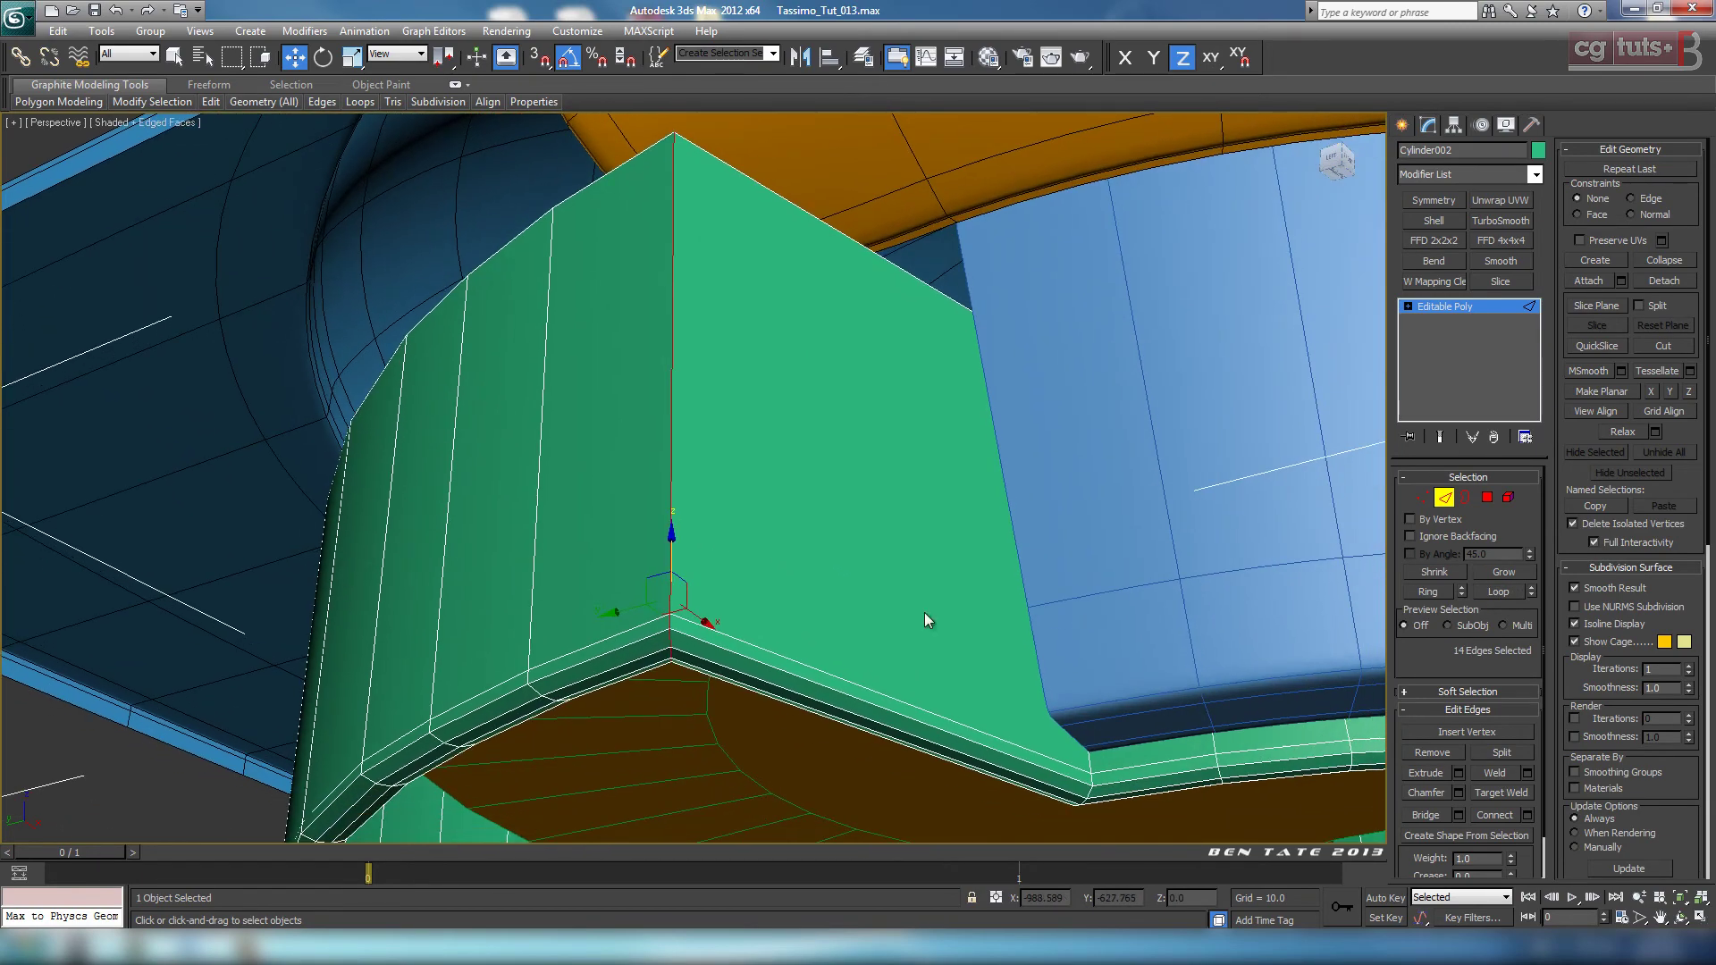
left_click(1457, 793)
middle_click_drag(1067, 643, 1059, 625)
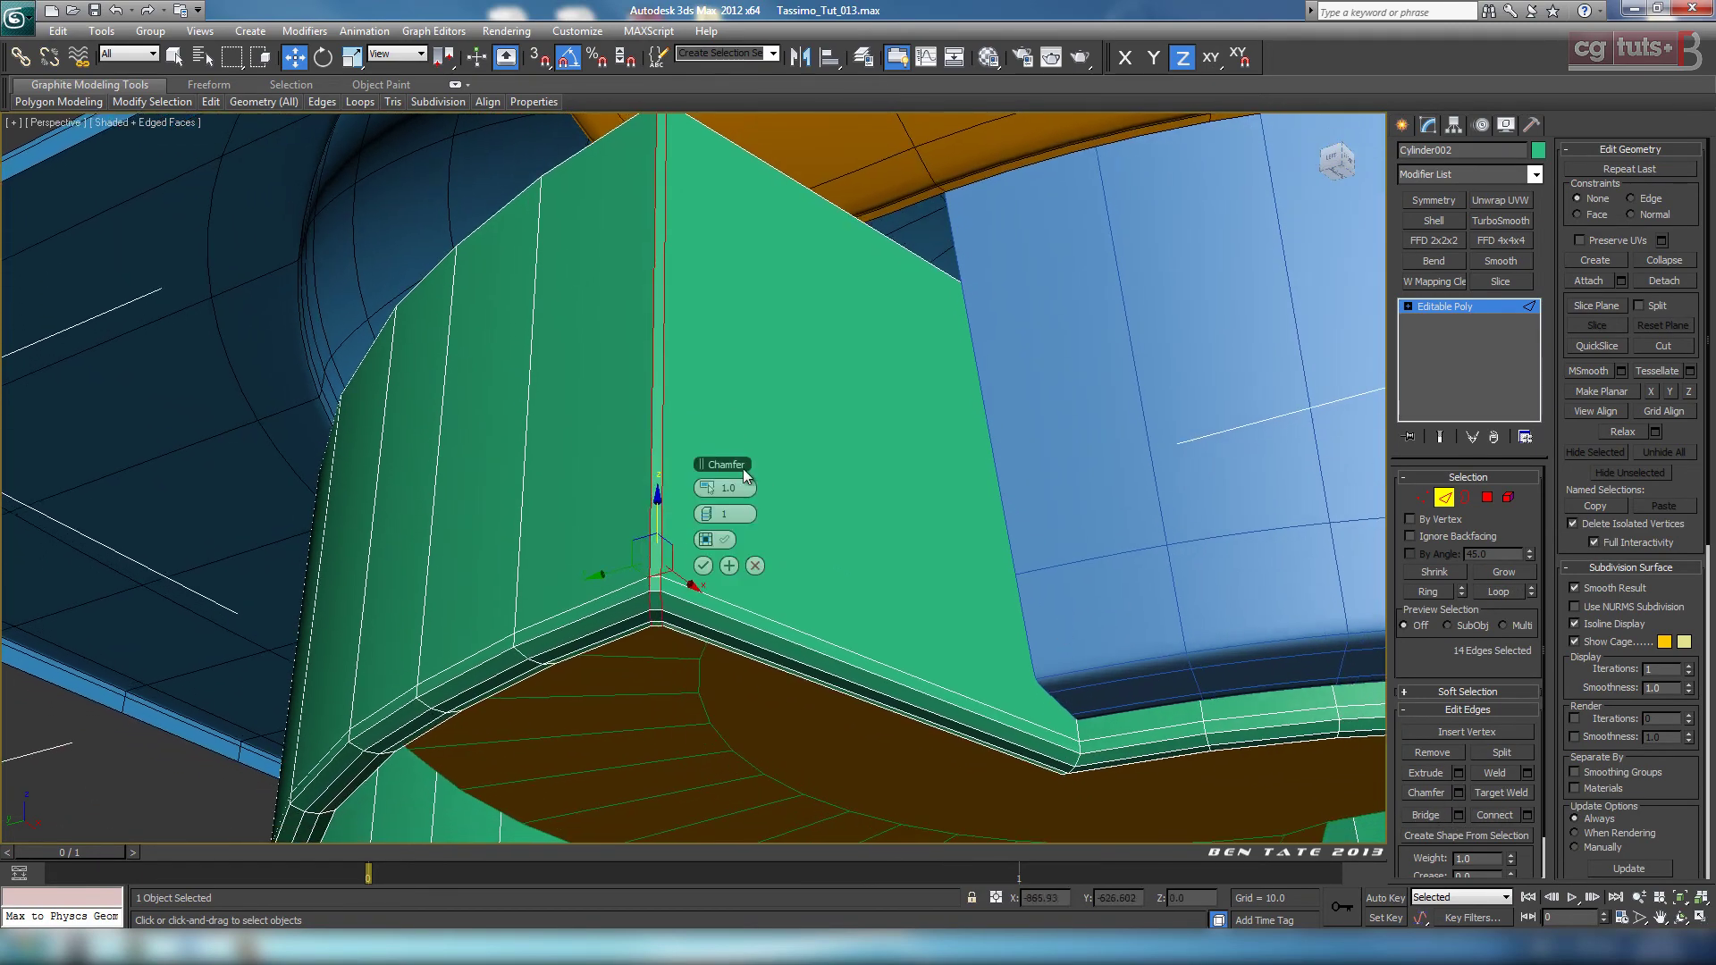
left_click_drag(710, 489, 728, 490)
left_click(712, 514)
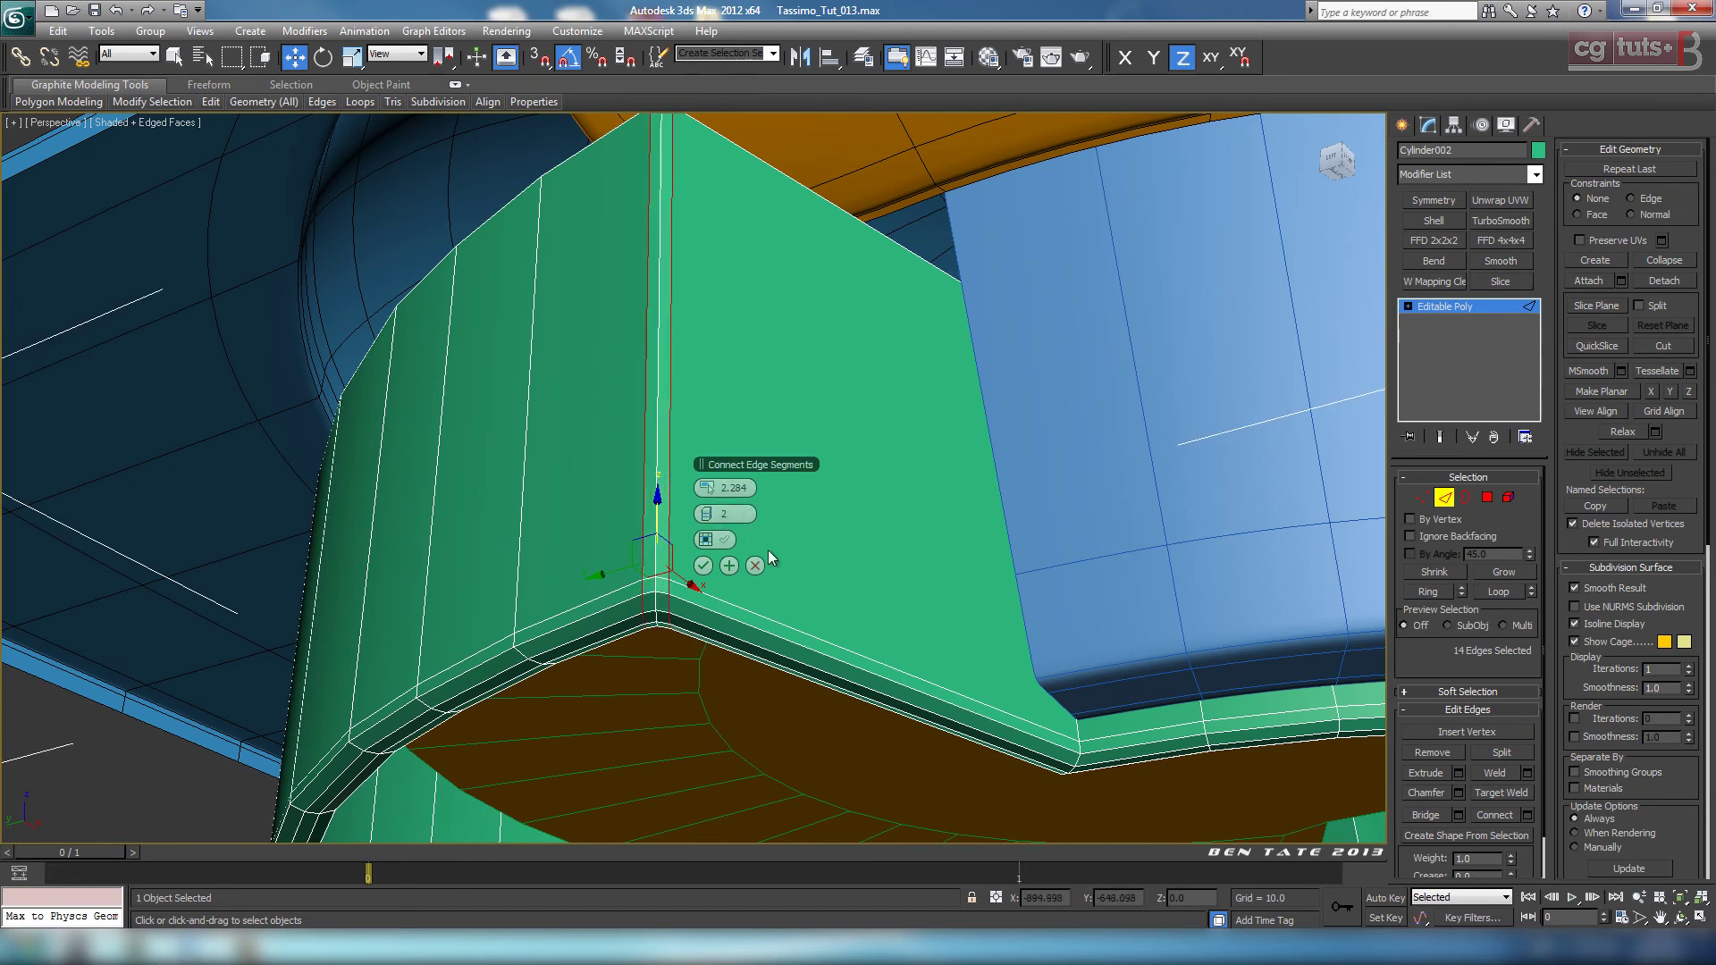
mouse_move(887, 585)
middle_mouse_down()
mouse_move(862, 601)
mouse_move(871, 561)
mouse_move(869, 615)
mouse_move(751, 563)
mouse_move(888, 585)
middle_mouse_up()
left_click(703, 565)
Step: Chamfer the edge loops at the two inward notch corners of the rim using the same chamfer settings
scroll(796, 593, "down", 5)
scroll(731, 574, "up", 6)
scroll(735, 575, "down", 3)
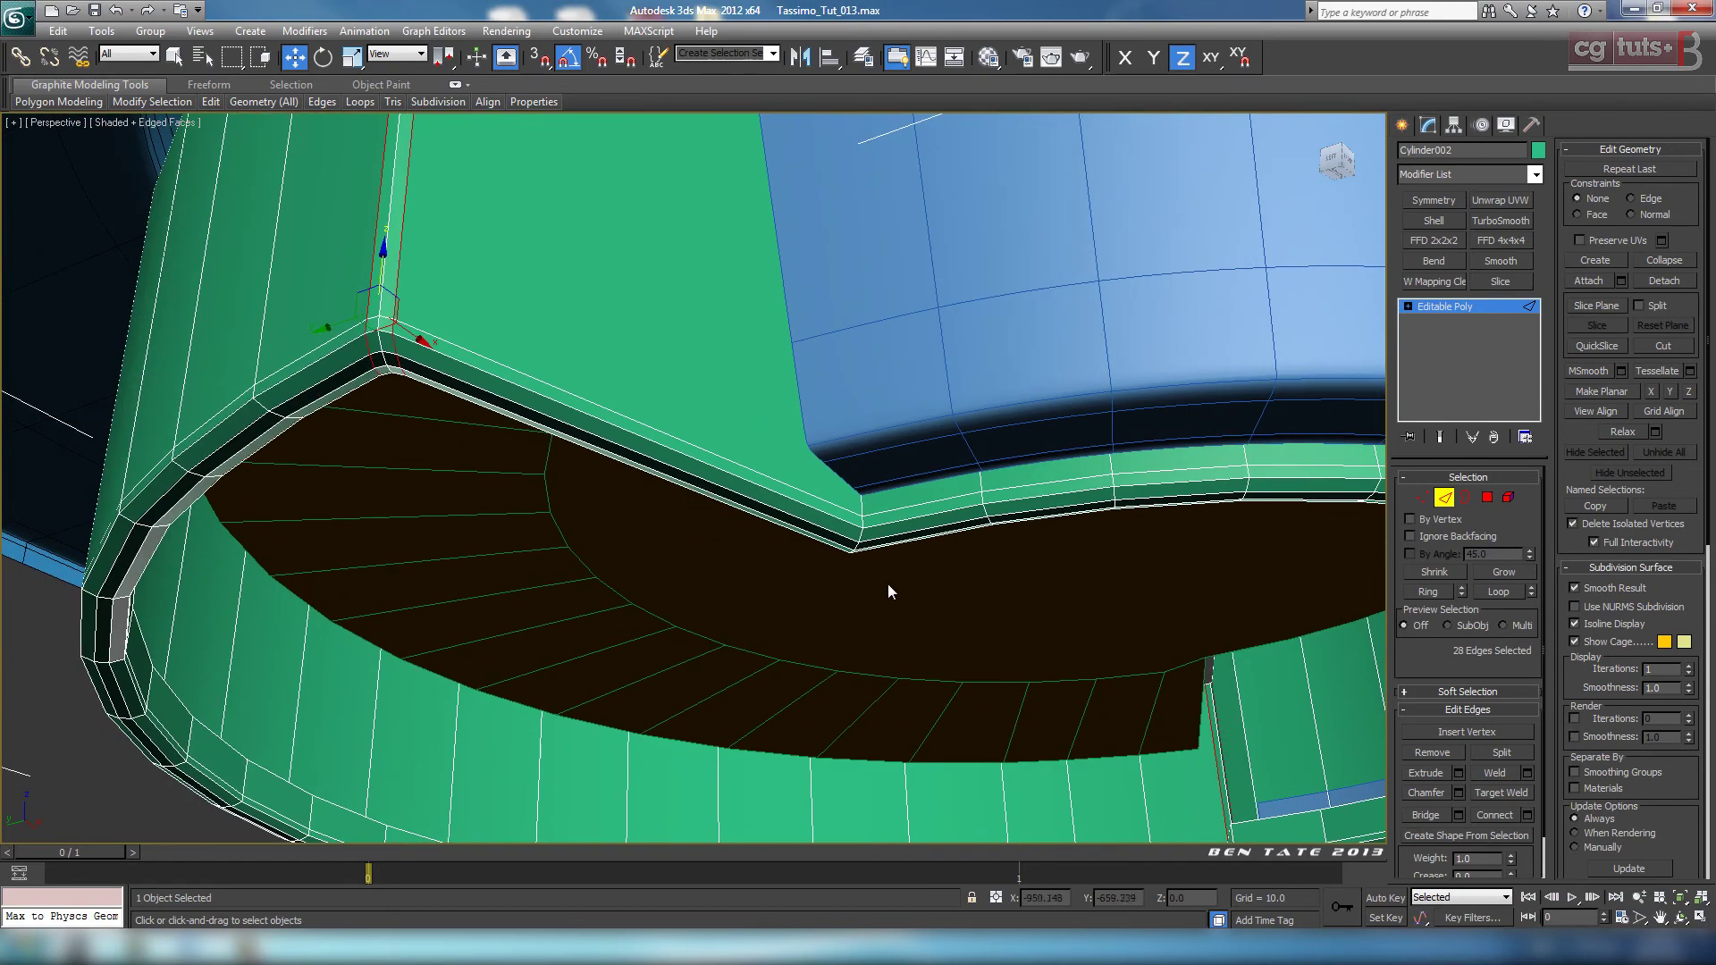
left_click(863, 538)
key("z")
scroll(905, 606, "down", 4)
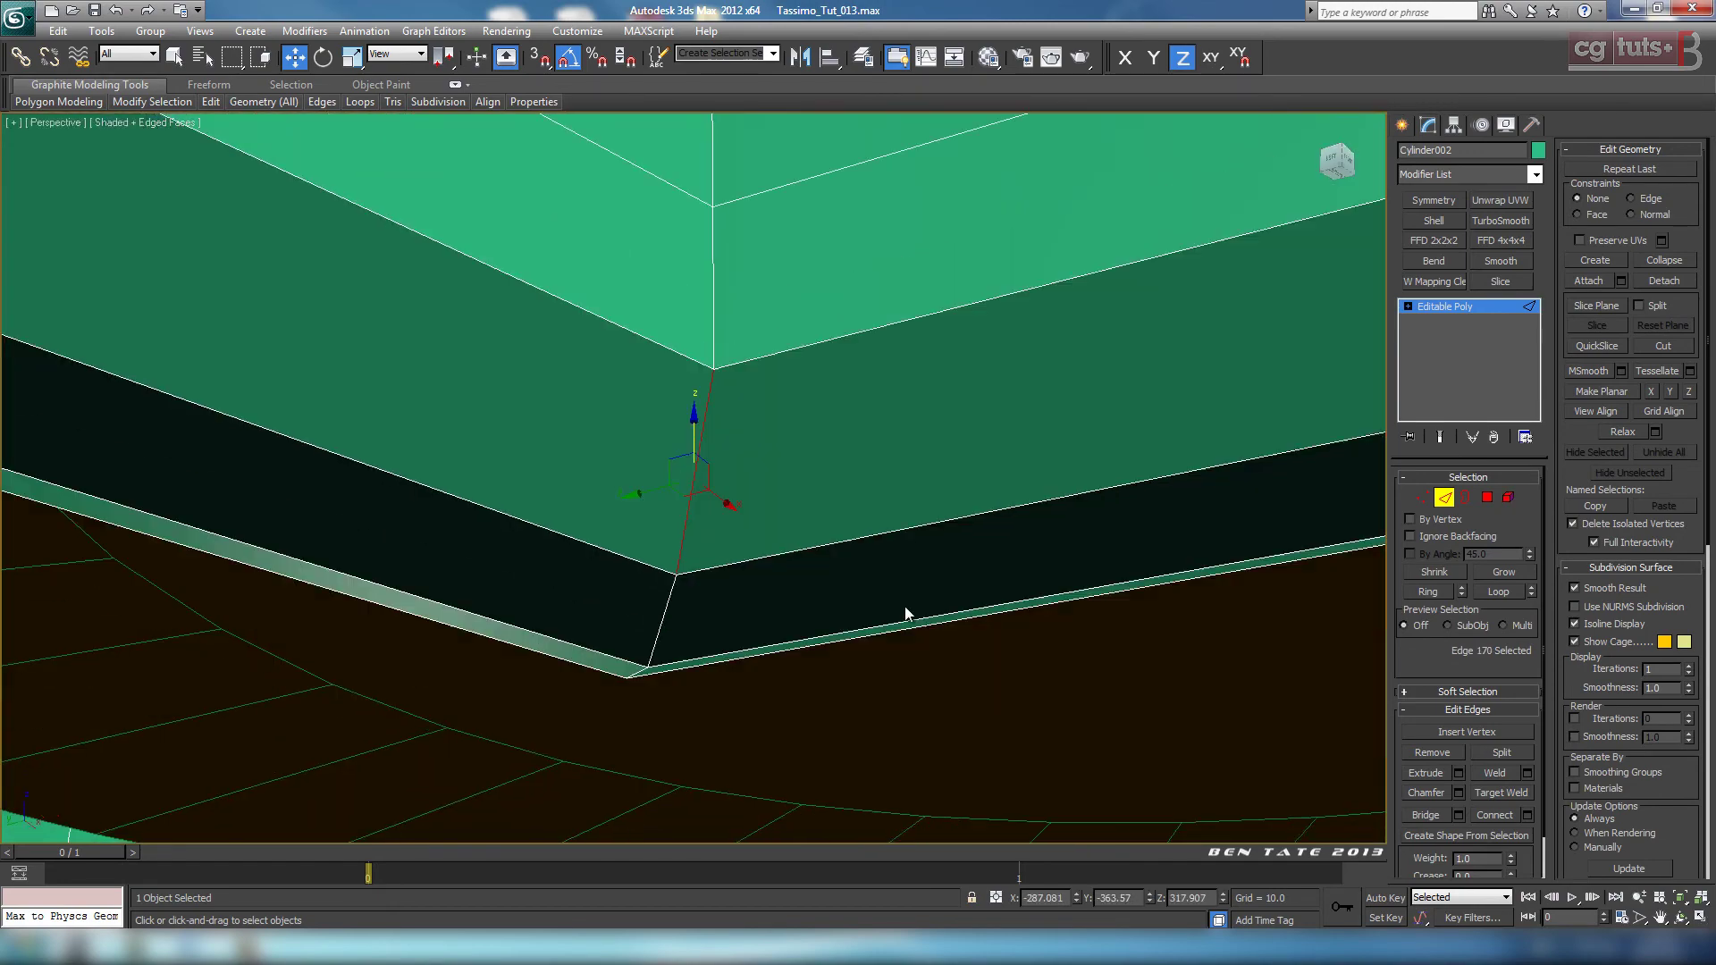
scroll(877, 603, "down", 6)
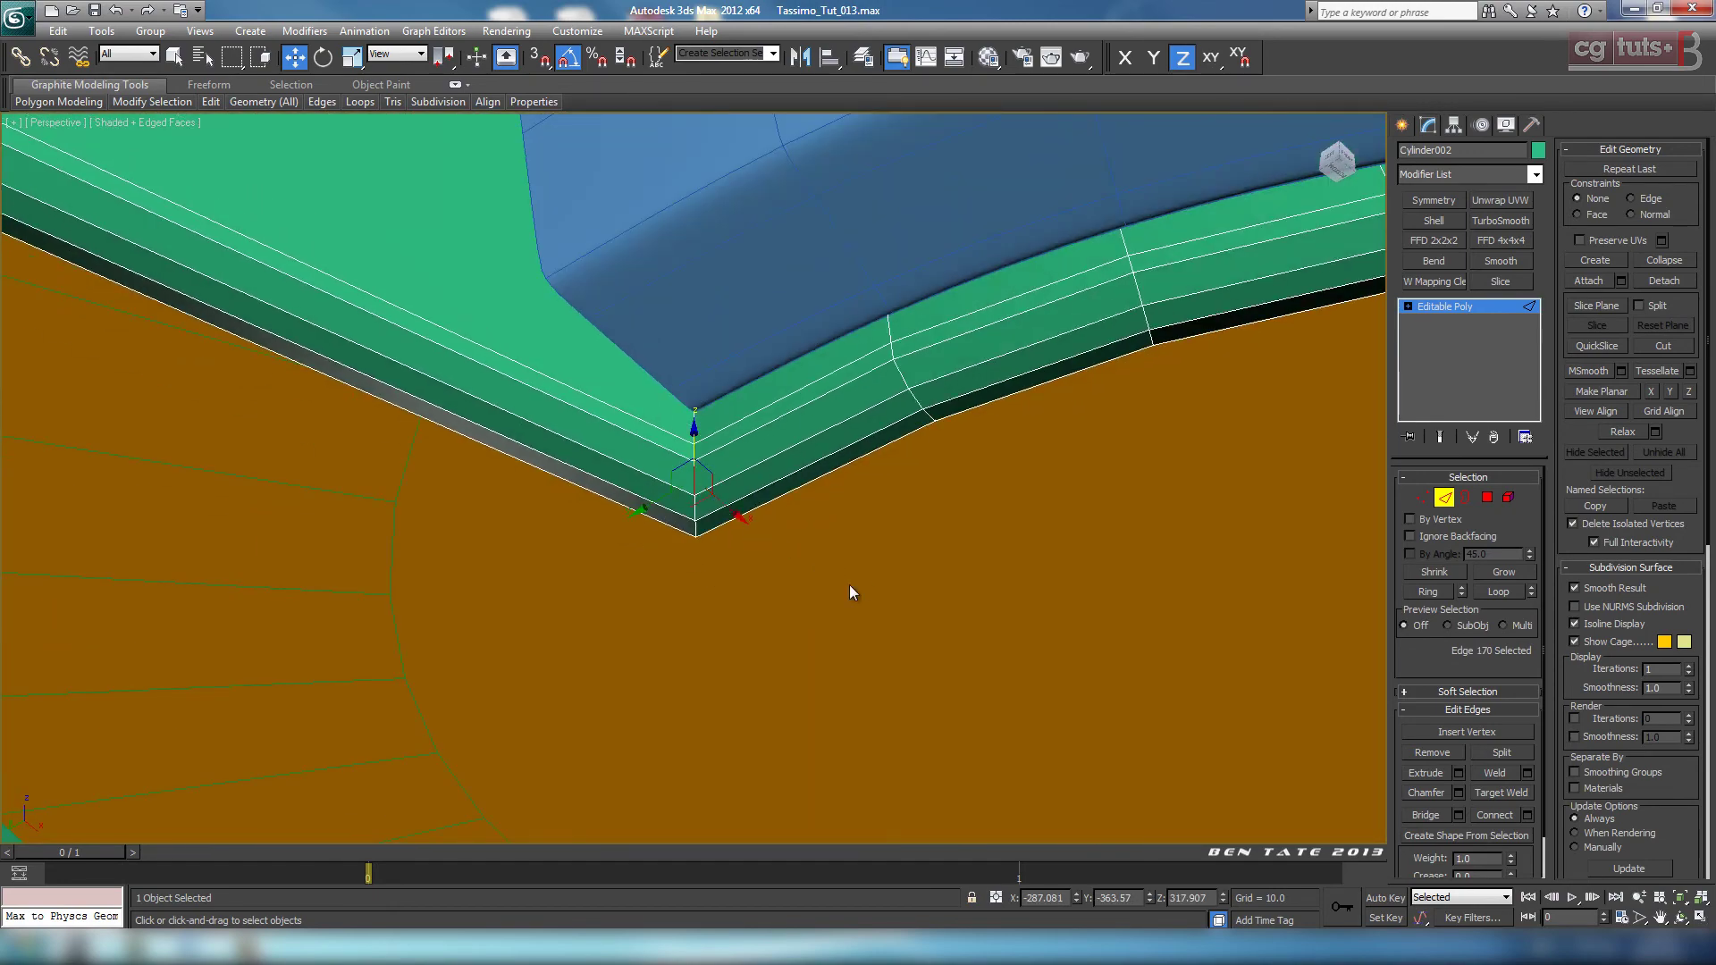
middle_click_drag(920, 614, 881, 673, "alt")
middle_click_drag(697, 482, 927, 479)
scroll(840, 465, "up", 3)
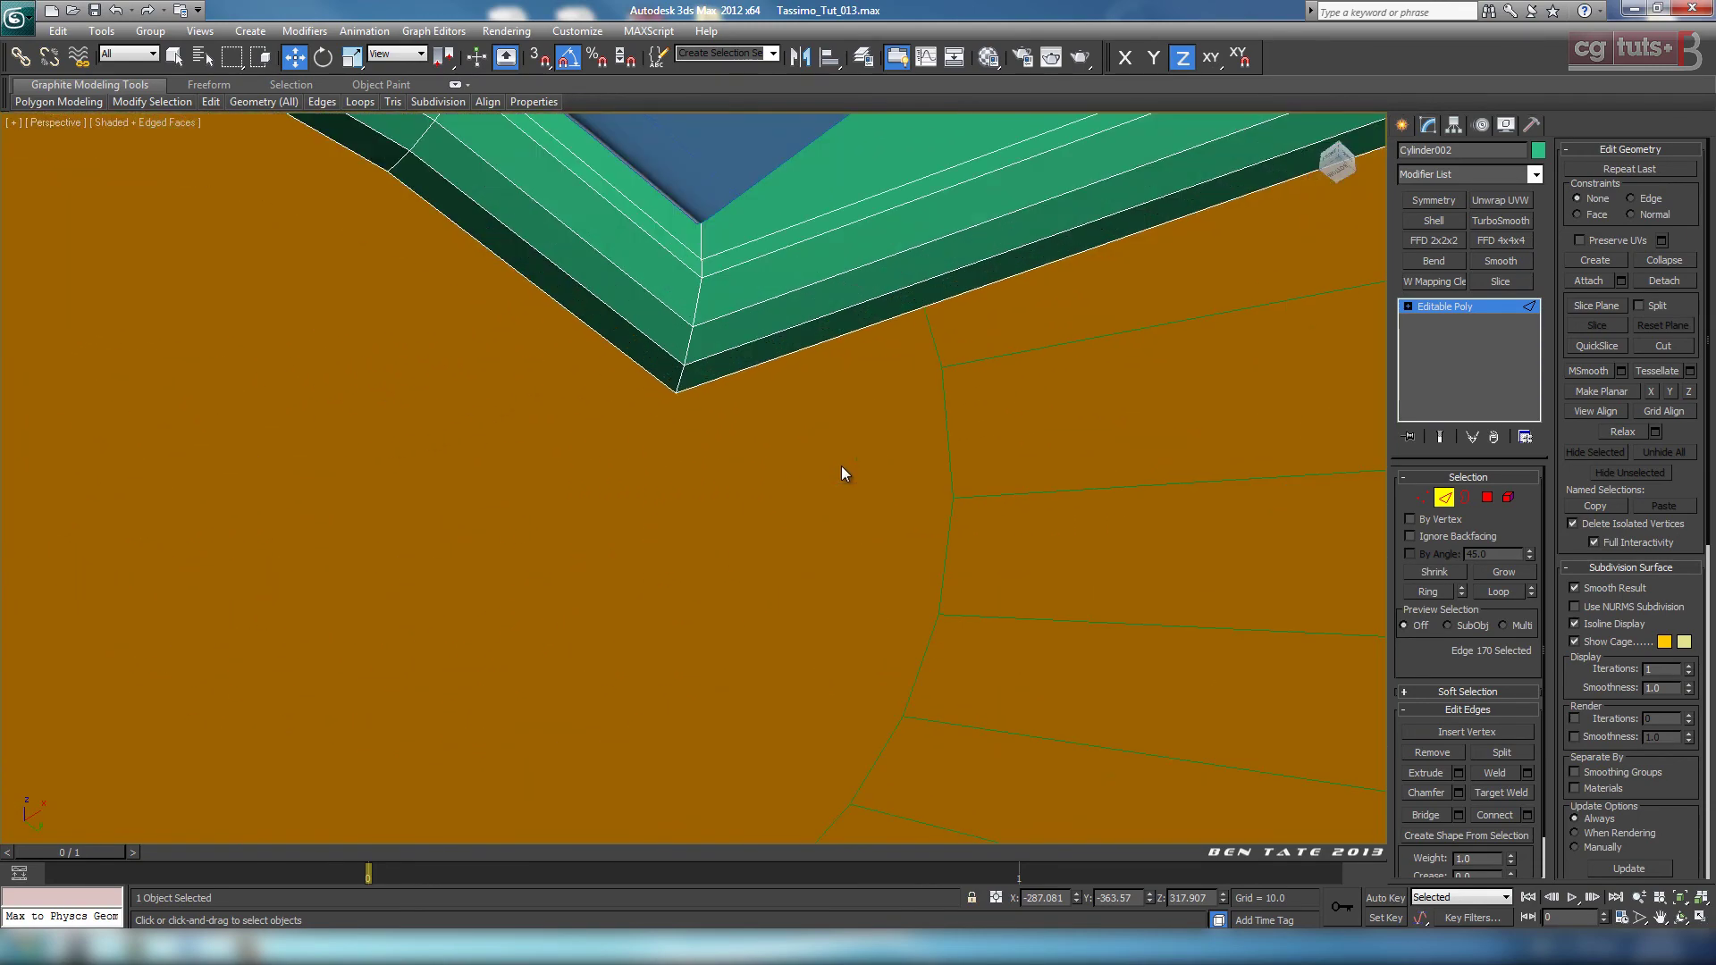
left_click(1497, 591)
scroll(1028, 590, "down", 10)
scroll(1027, 600, "down", 2)
scroll(1011, 561, "up", 8)
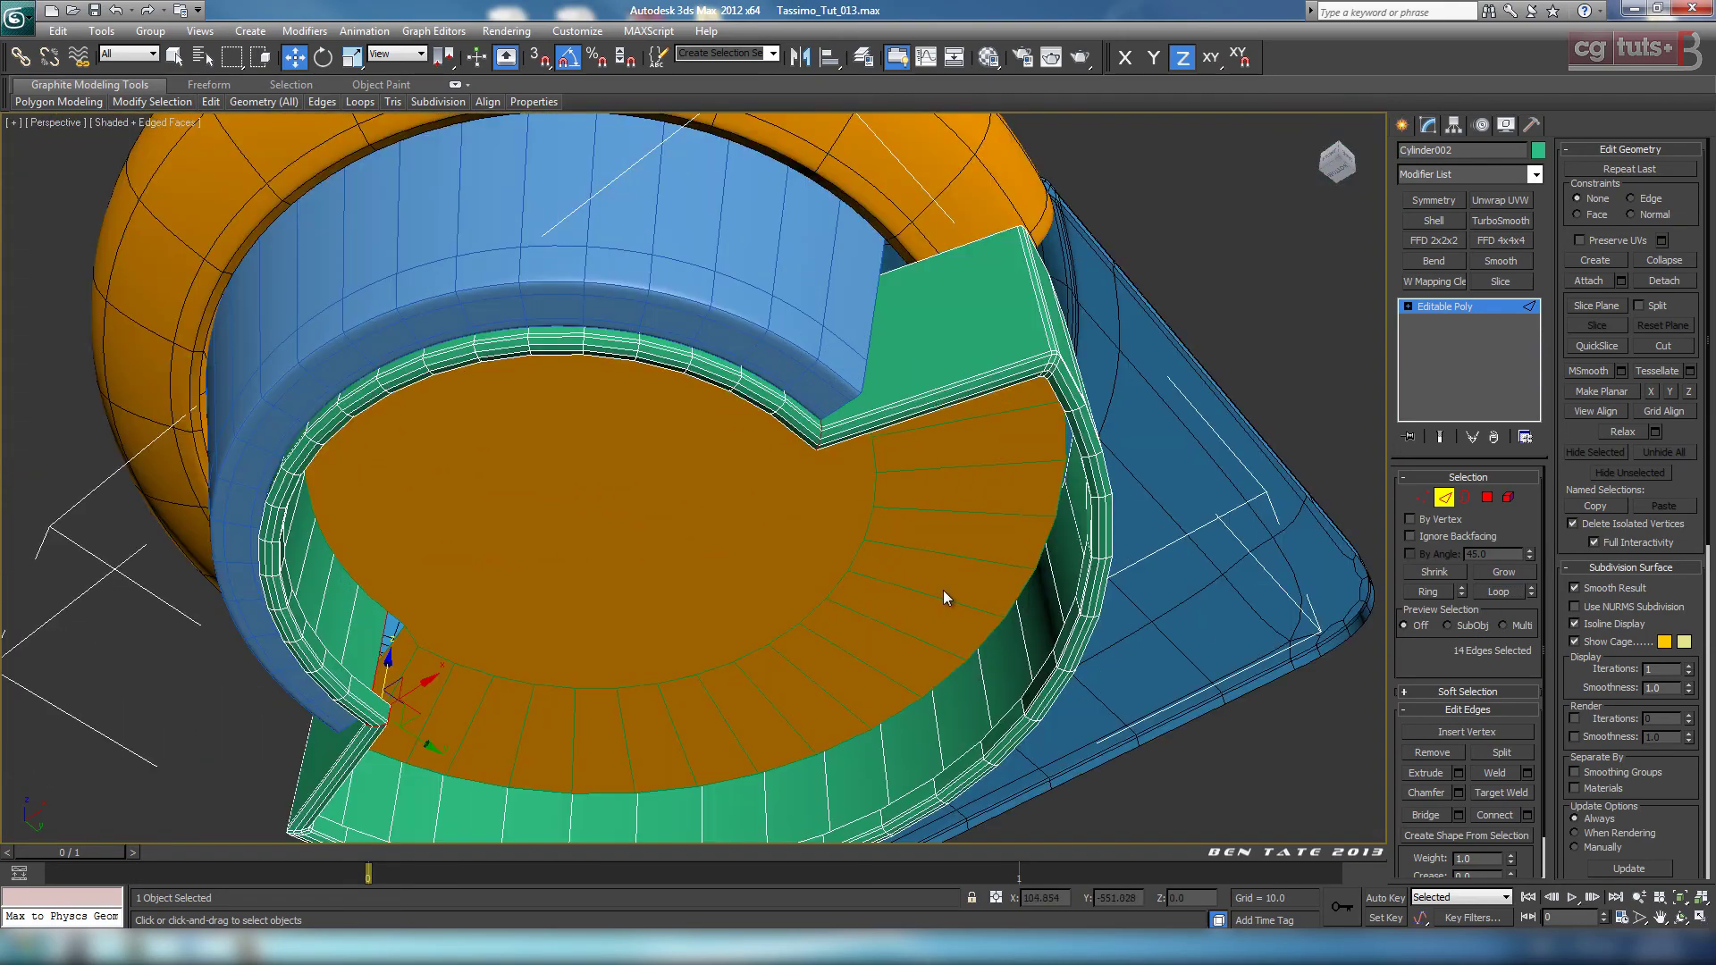
key("F3")
key("F3")
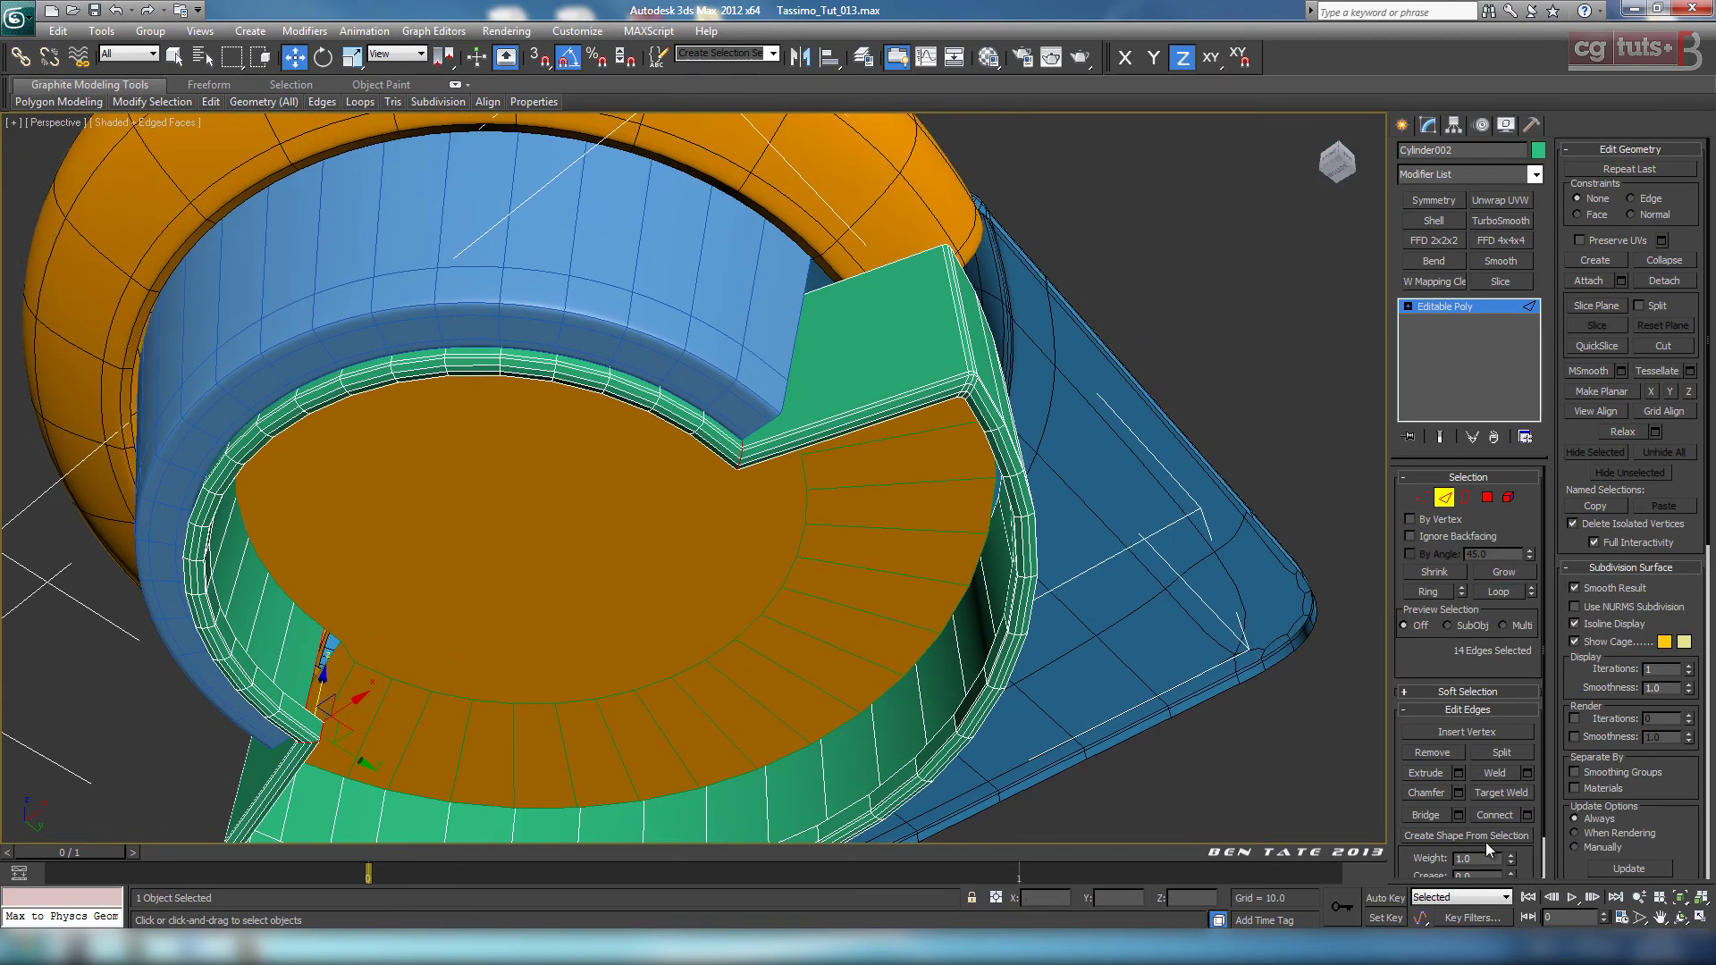
left_click(1457, 795)
left_click(703, 565)
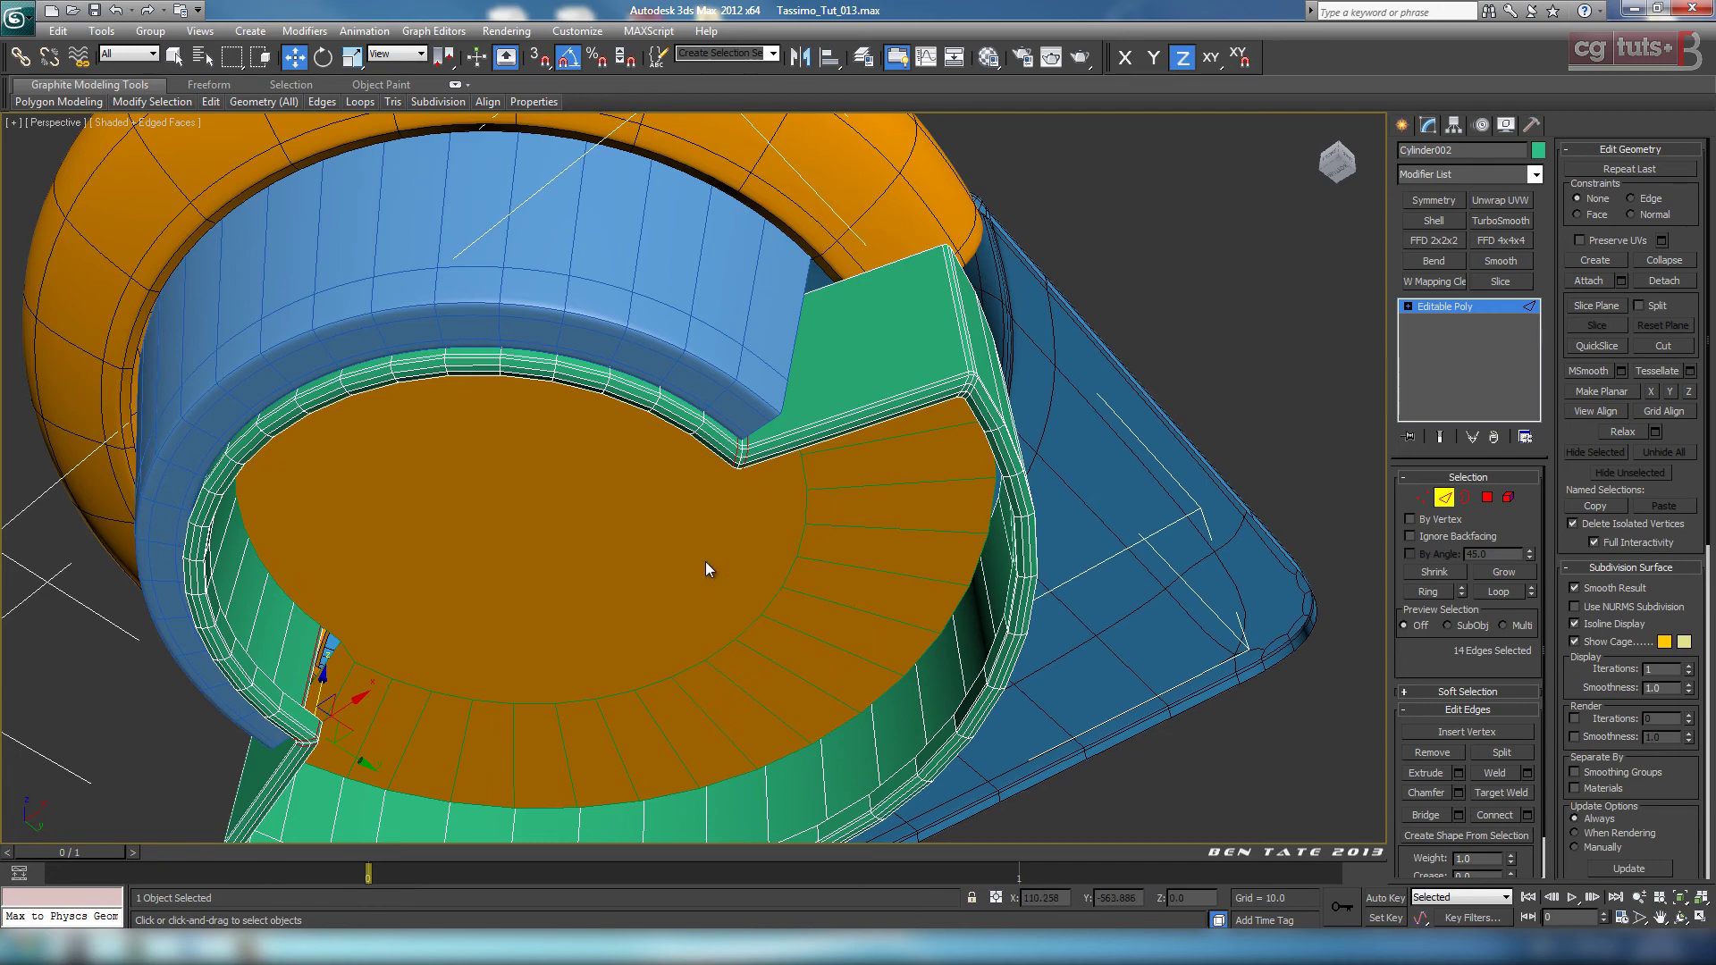
Step: Apply TurboSmooth to the whole rim object with 2 iterations and isoline display, and view it shaded without edged faces
scroll(873, 635, "down", 5)
middle_click_drag(893, 602, 1300, 582, "alt")
left_click(1444, 498)
scroll(1102, 586, "up", 5)
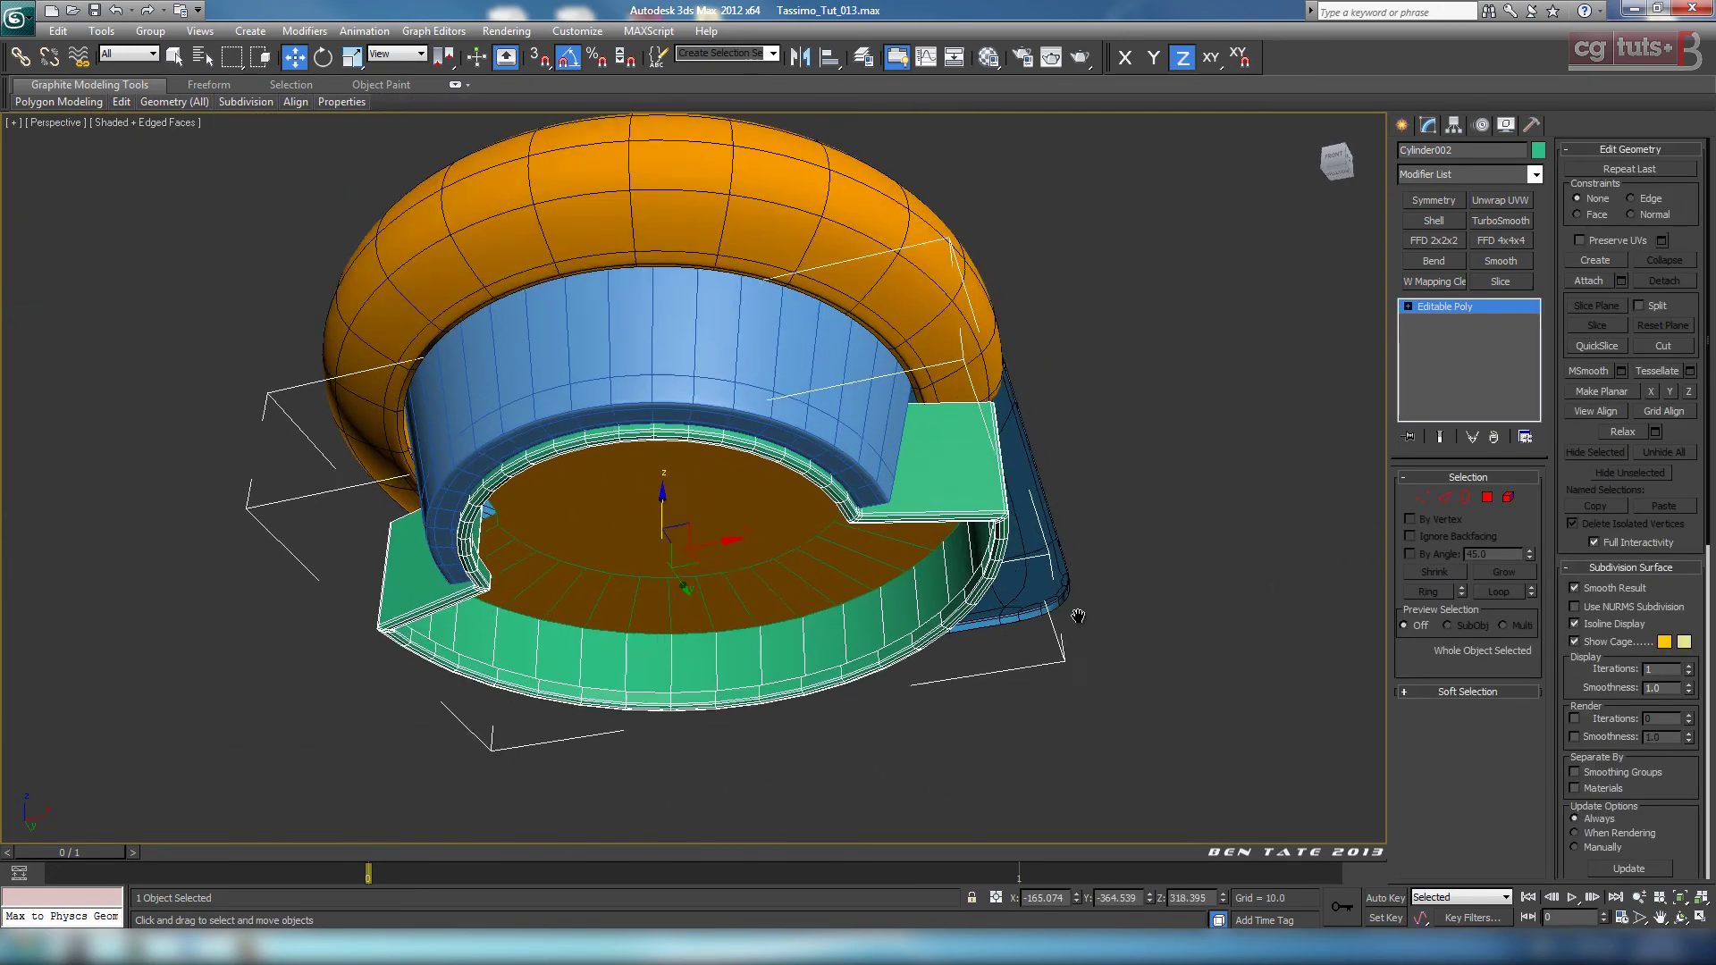
left_click(1519, 223)
left_click(1524, 502)
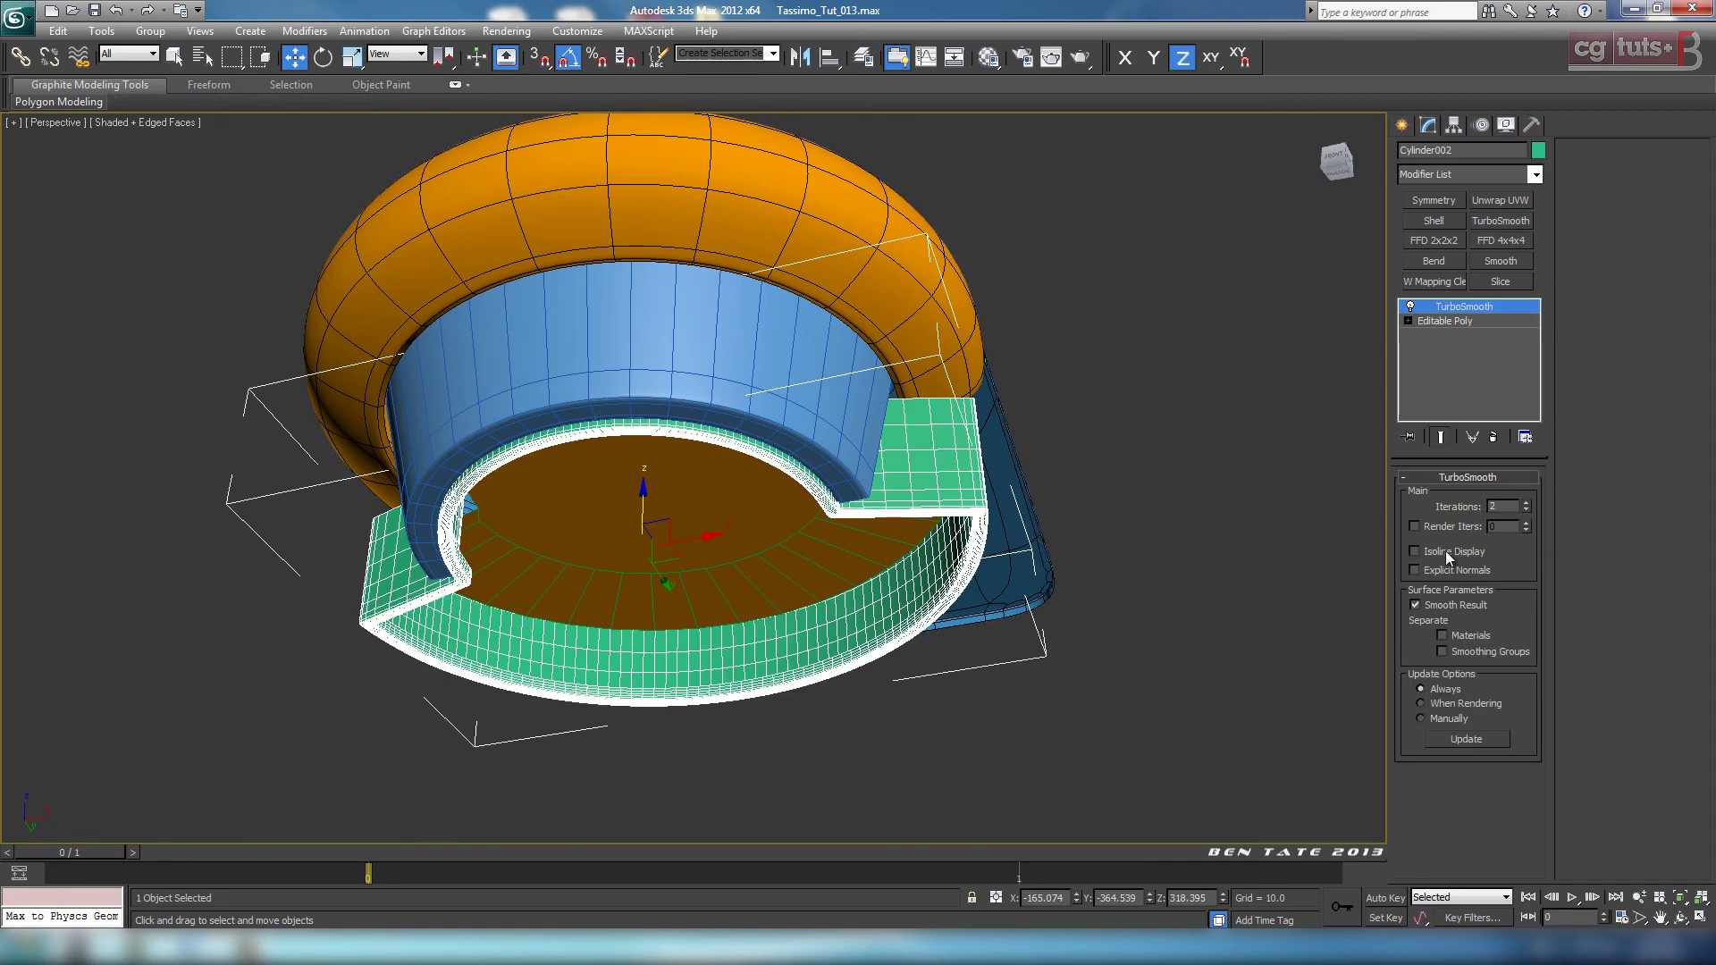
left_click(1445, 551)
key("F4")
scroll(1019, 571, "up", 3)
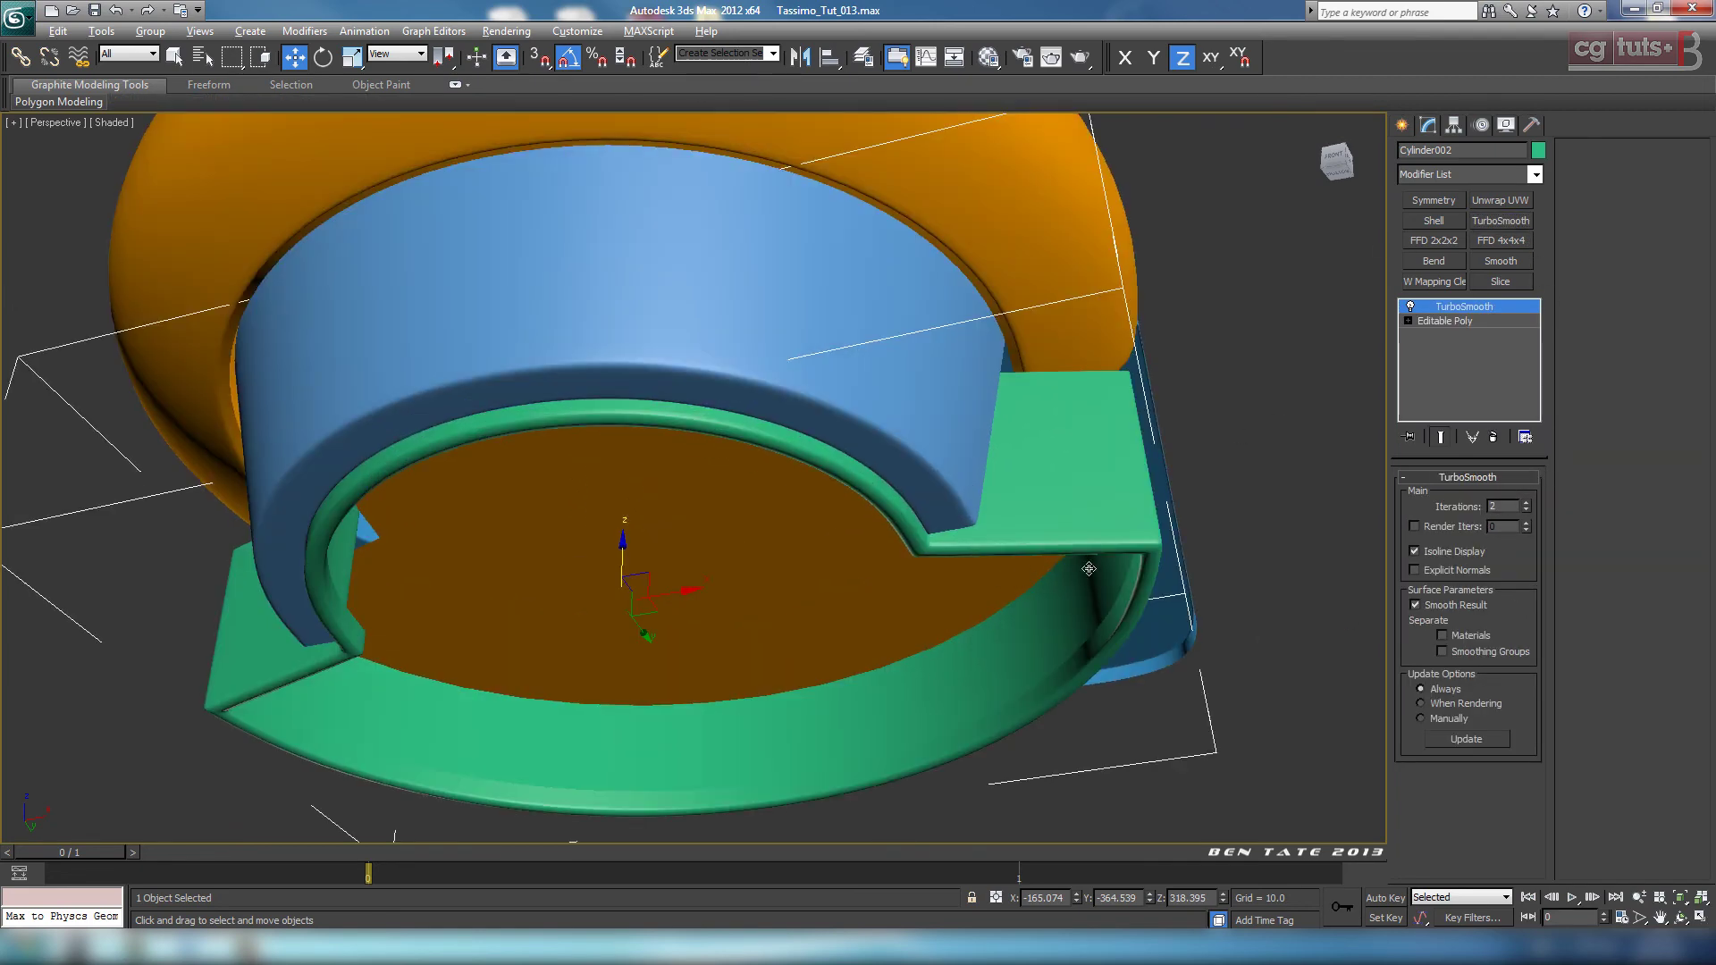
Step: Unhide the rest of the coffee machine around the smoothed rim and show it with edged faces
middle_click_drag(1088, 569, 1247, 549, "alt")
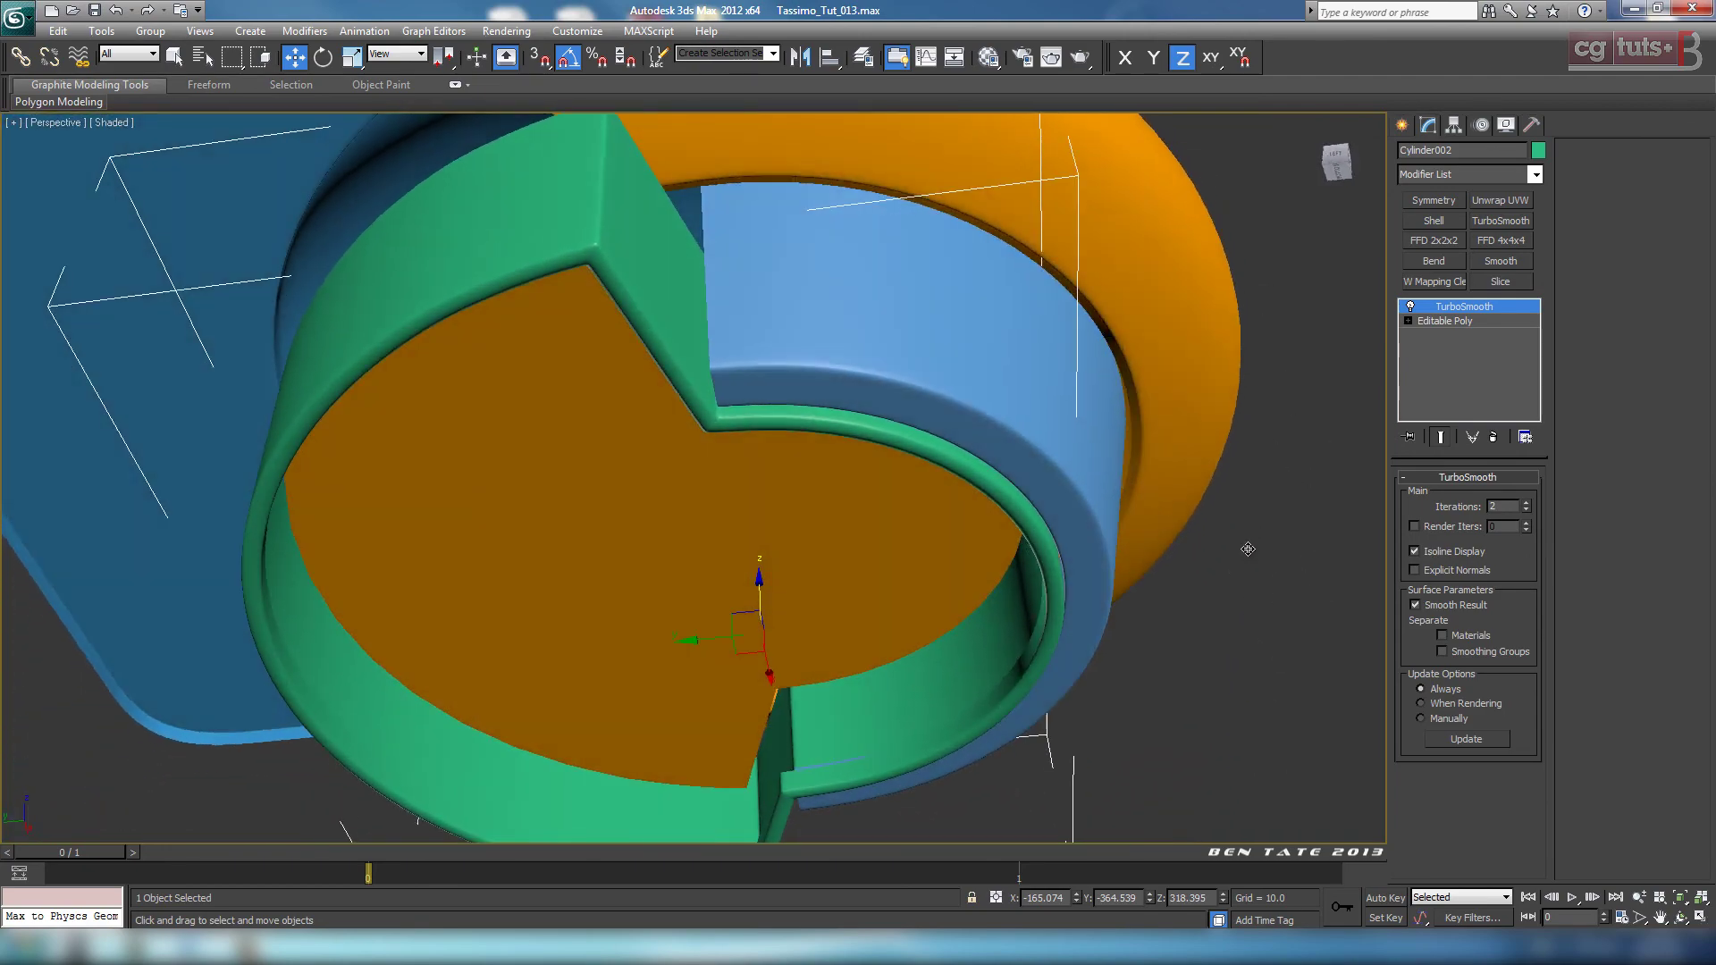
key("alt+w")
right_click(548, 508)
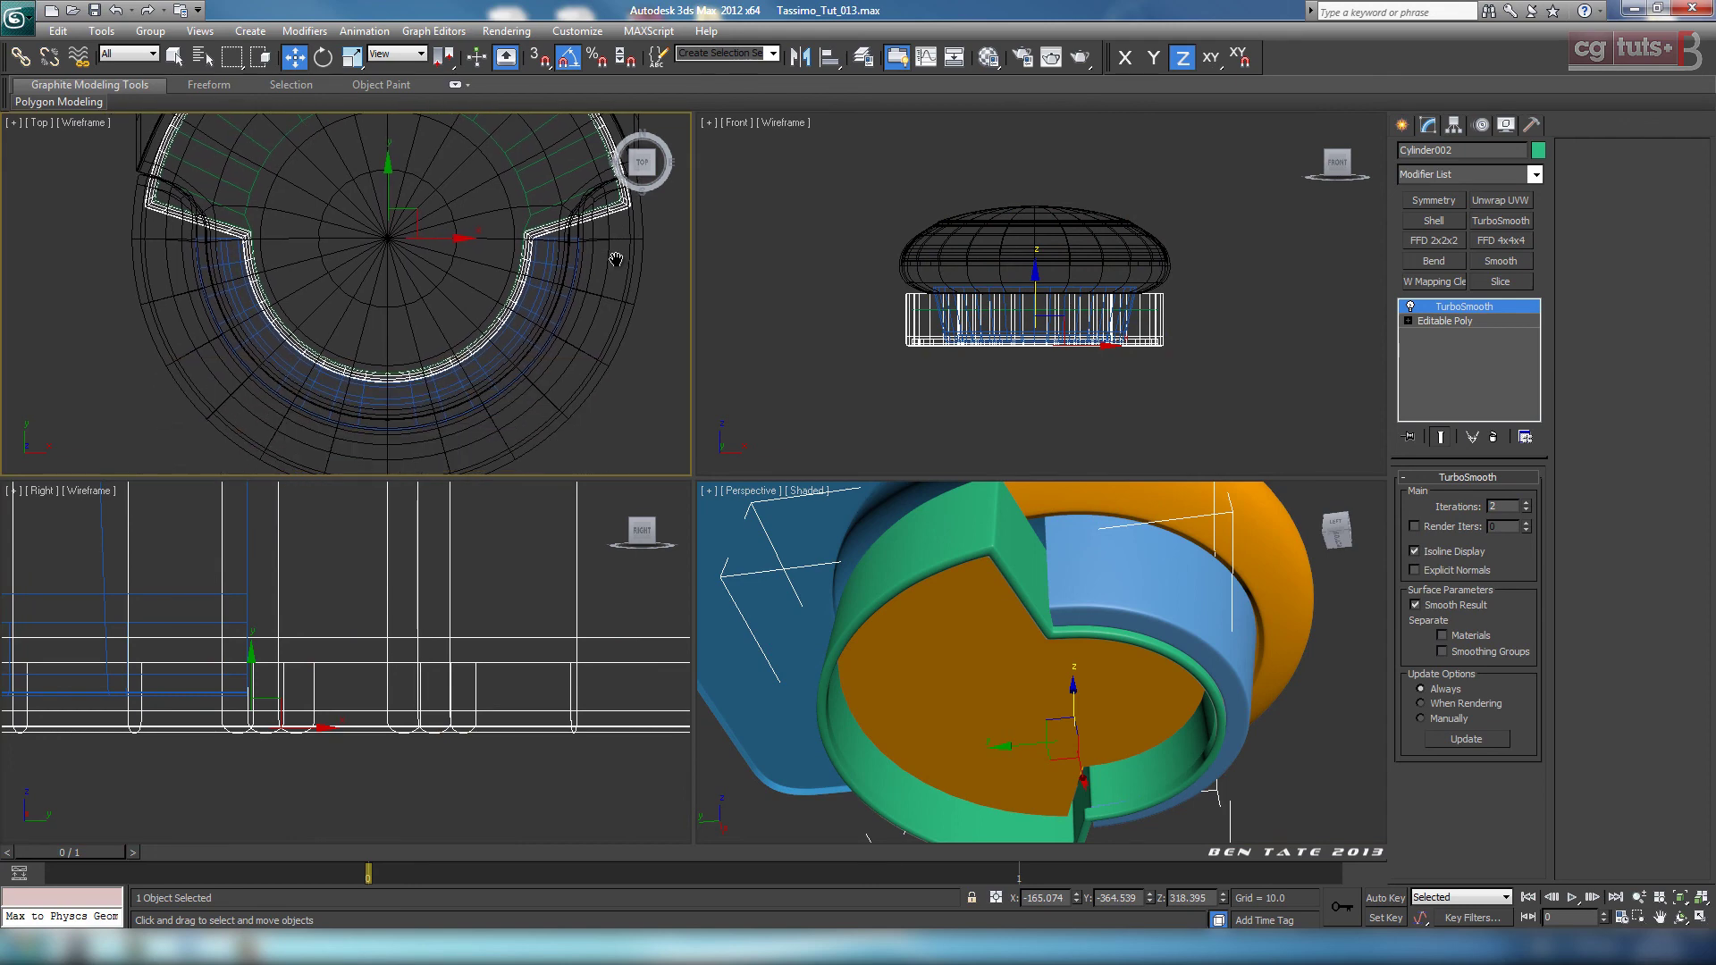
middle_click_drag(615, 259, 607, 390)
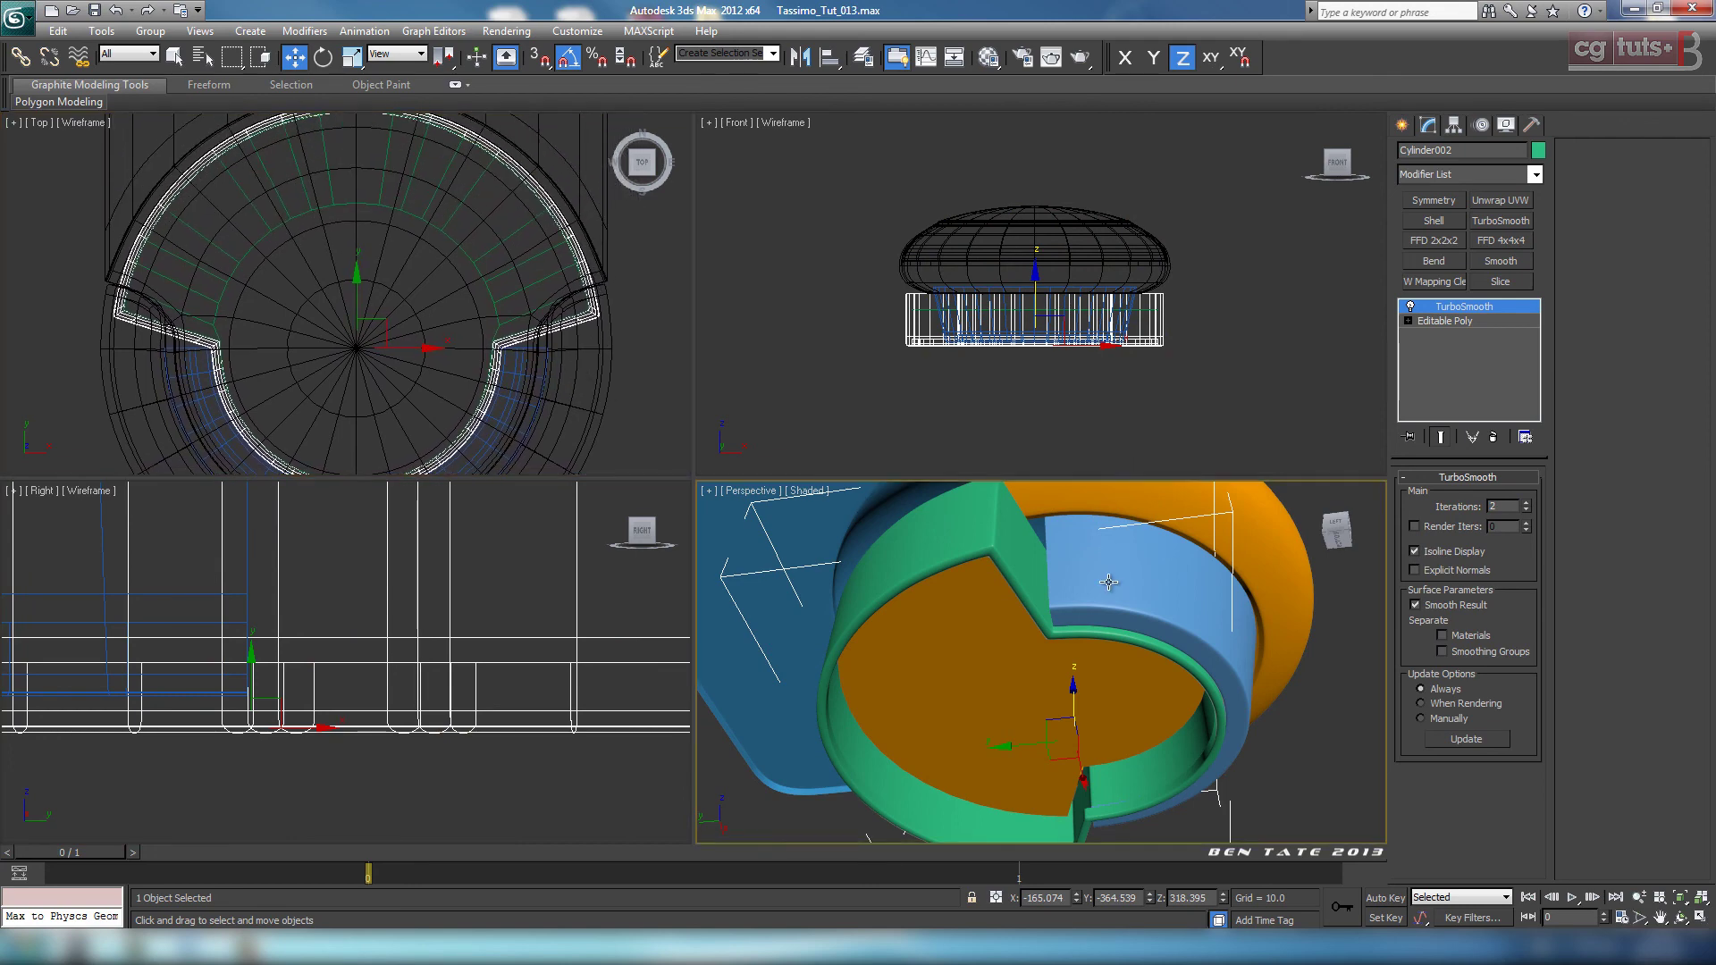
key("alt+w")
middle_click_drag(1106, 581, 1005, 622, "alt")
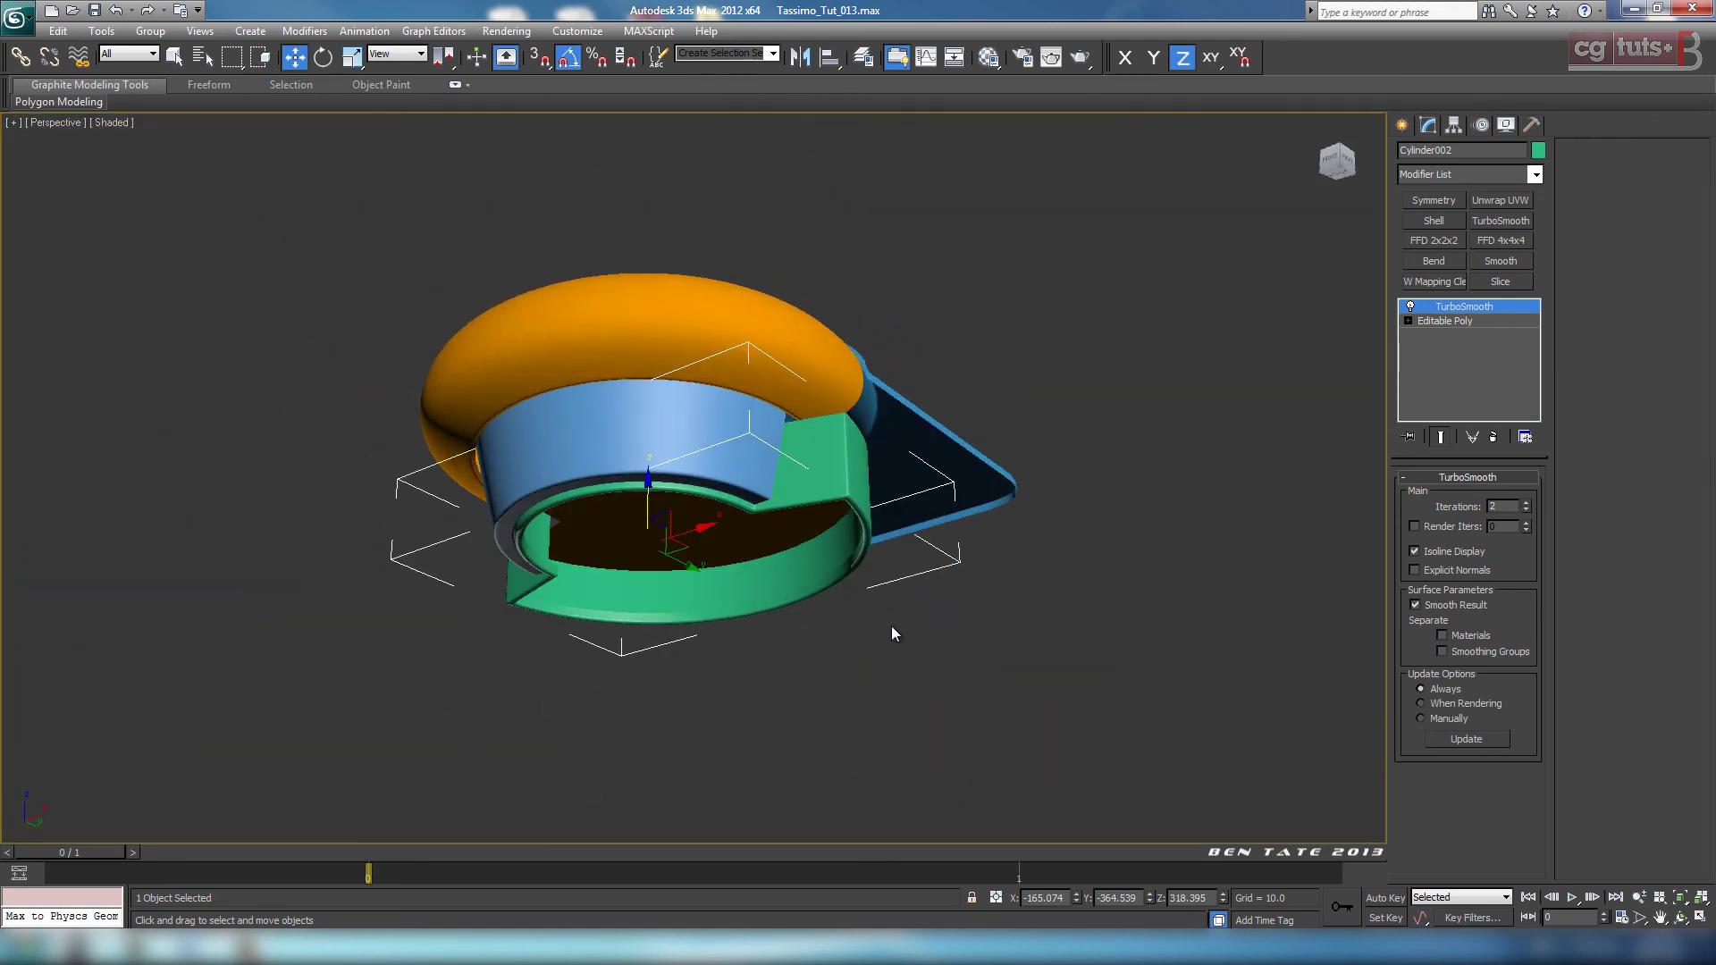
right_click(952, 629)
left_click(1019, 574)
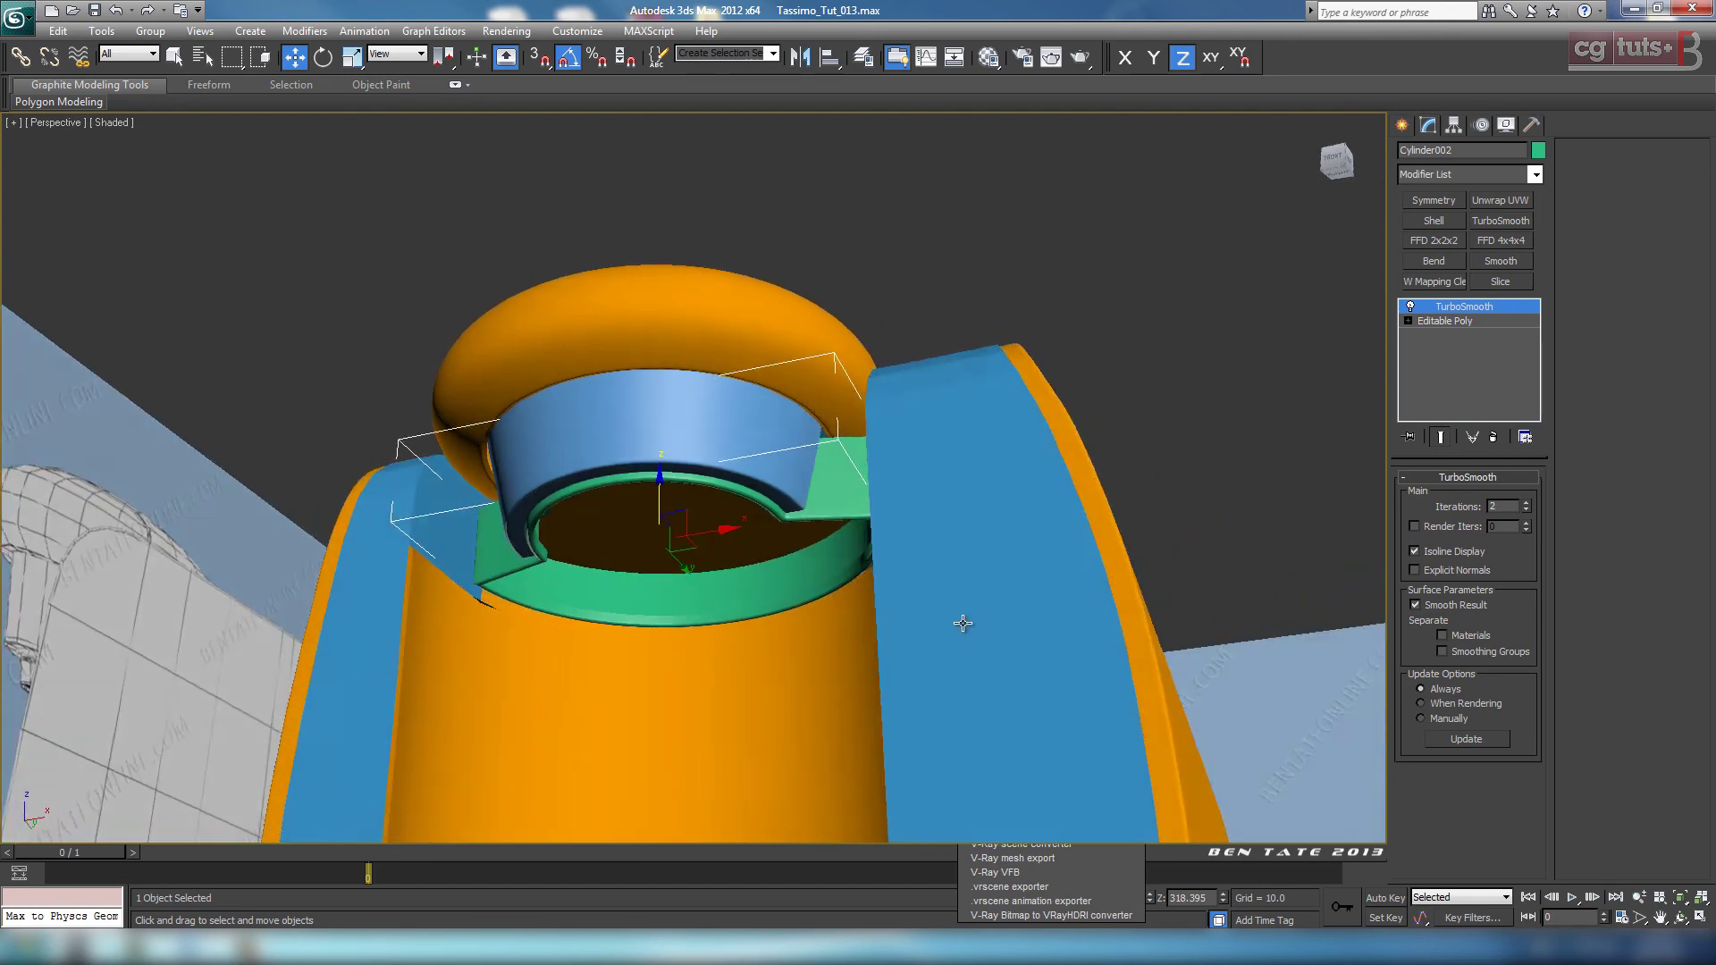
mouse_move(963, 622)
middle_mouse_down("alt")
mouse_move(995, 563)
mouse_move(1084, 486)
mouse_move(1091, 398)
mouse_move(1101, 471)
mouse_move(1141, 491)
mouse_move(1042, 586)
mouse_move(942, 586)
mouse_move(961, 467)
mouse_move(1085, 524)
mouse_move(1045, 554)
mouse_move(1046, 593)
mouse_move(949, 678)
mouse_move(1034, 625)
mouse_move(1009, 612)
middle_mouse_up("alt")
key("F4")
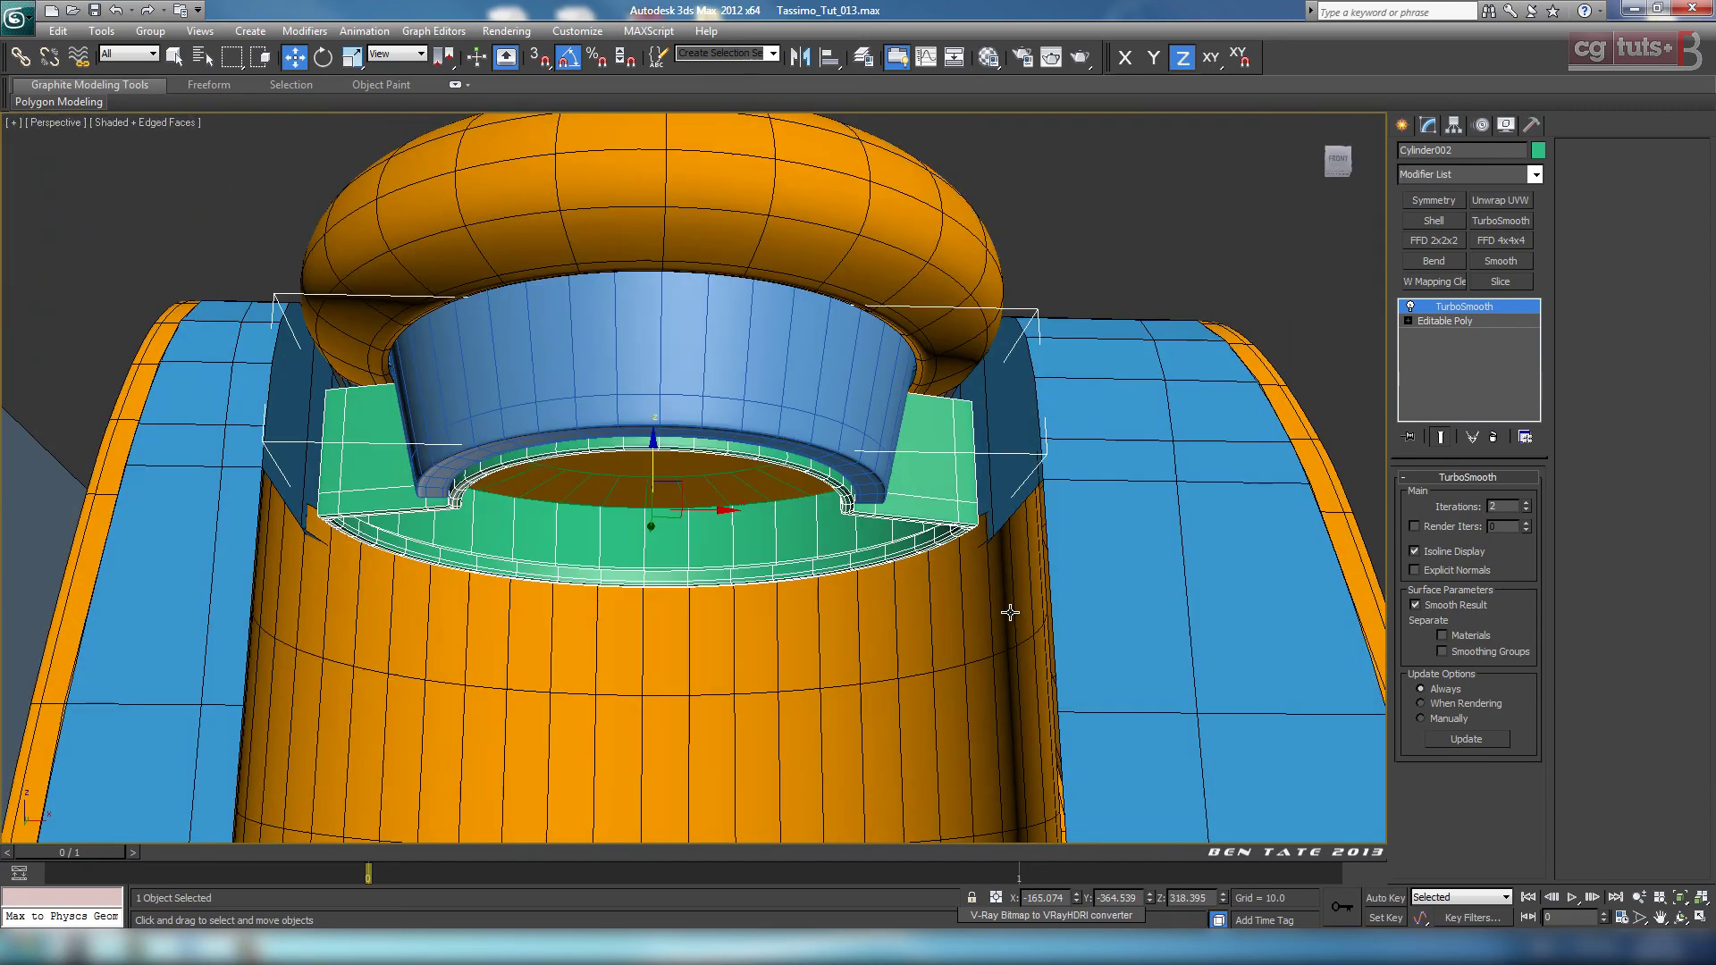
Step: Set the object colour of the rim and the tapered collar beneath the brewing head to black
middle_click_drag(1052, 668, 836, 620, "alt")
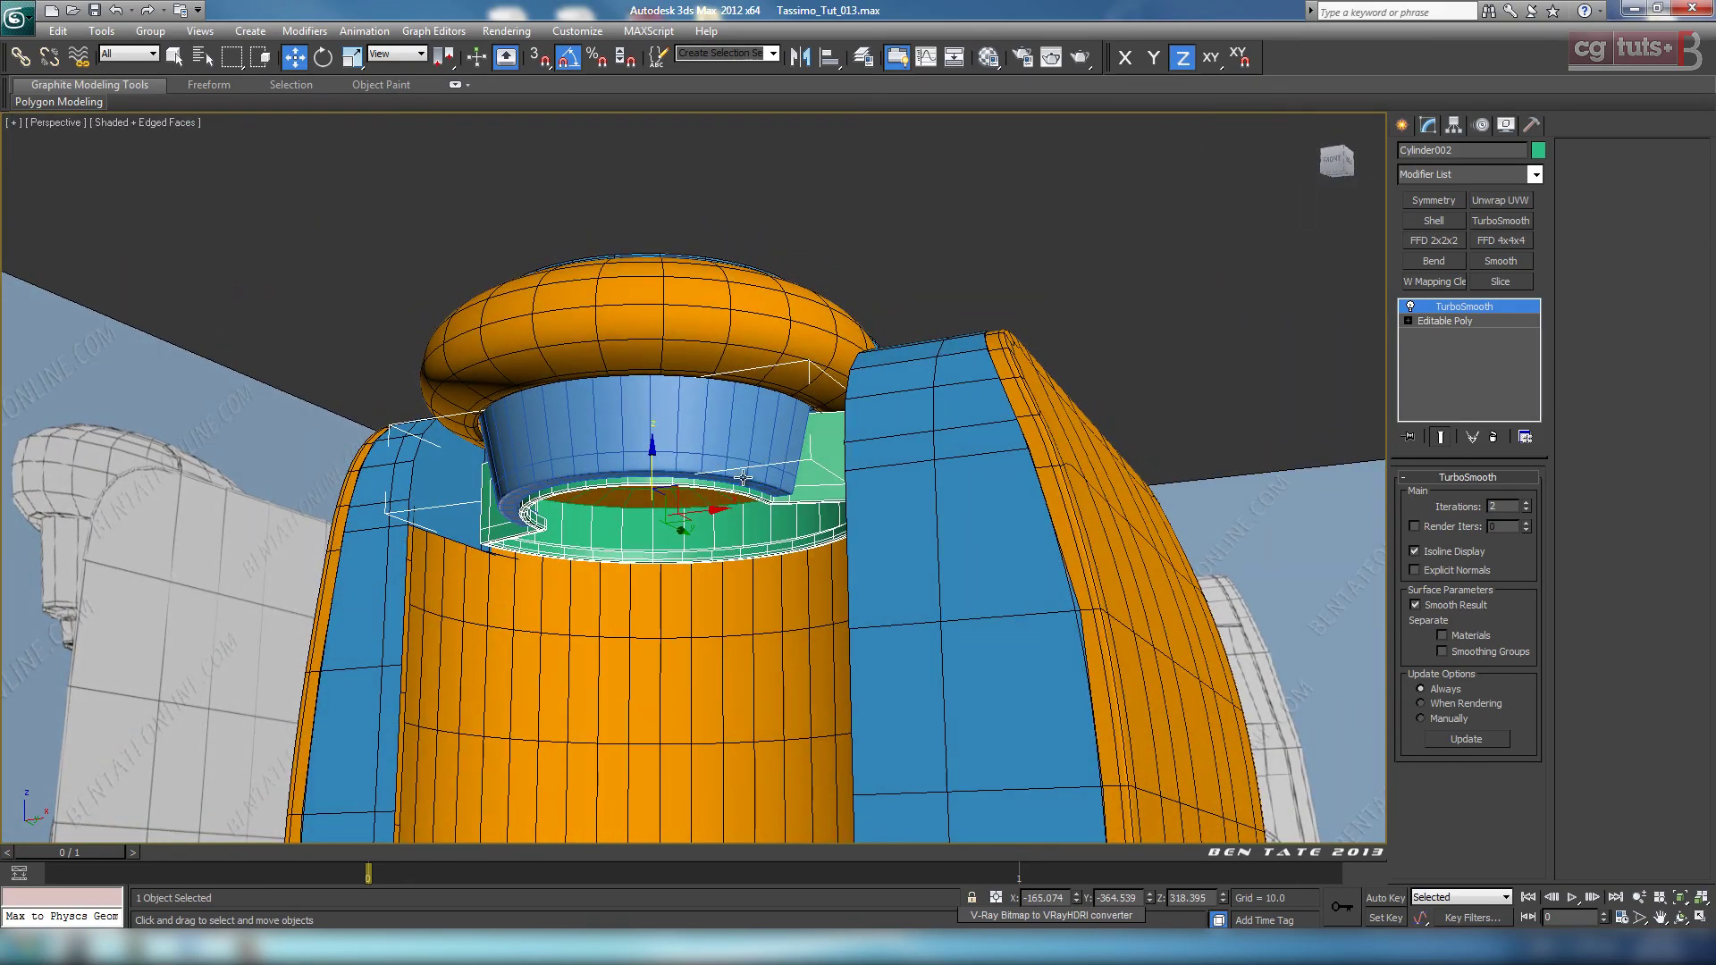
left_click(1538, 151)
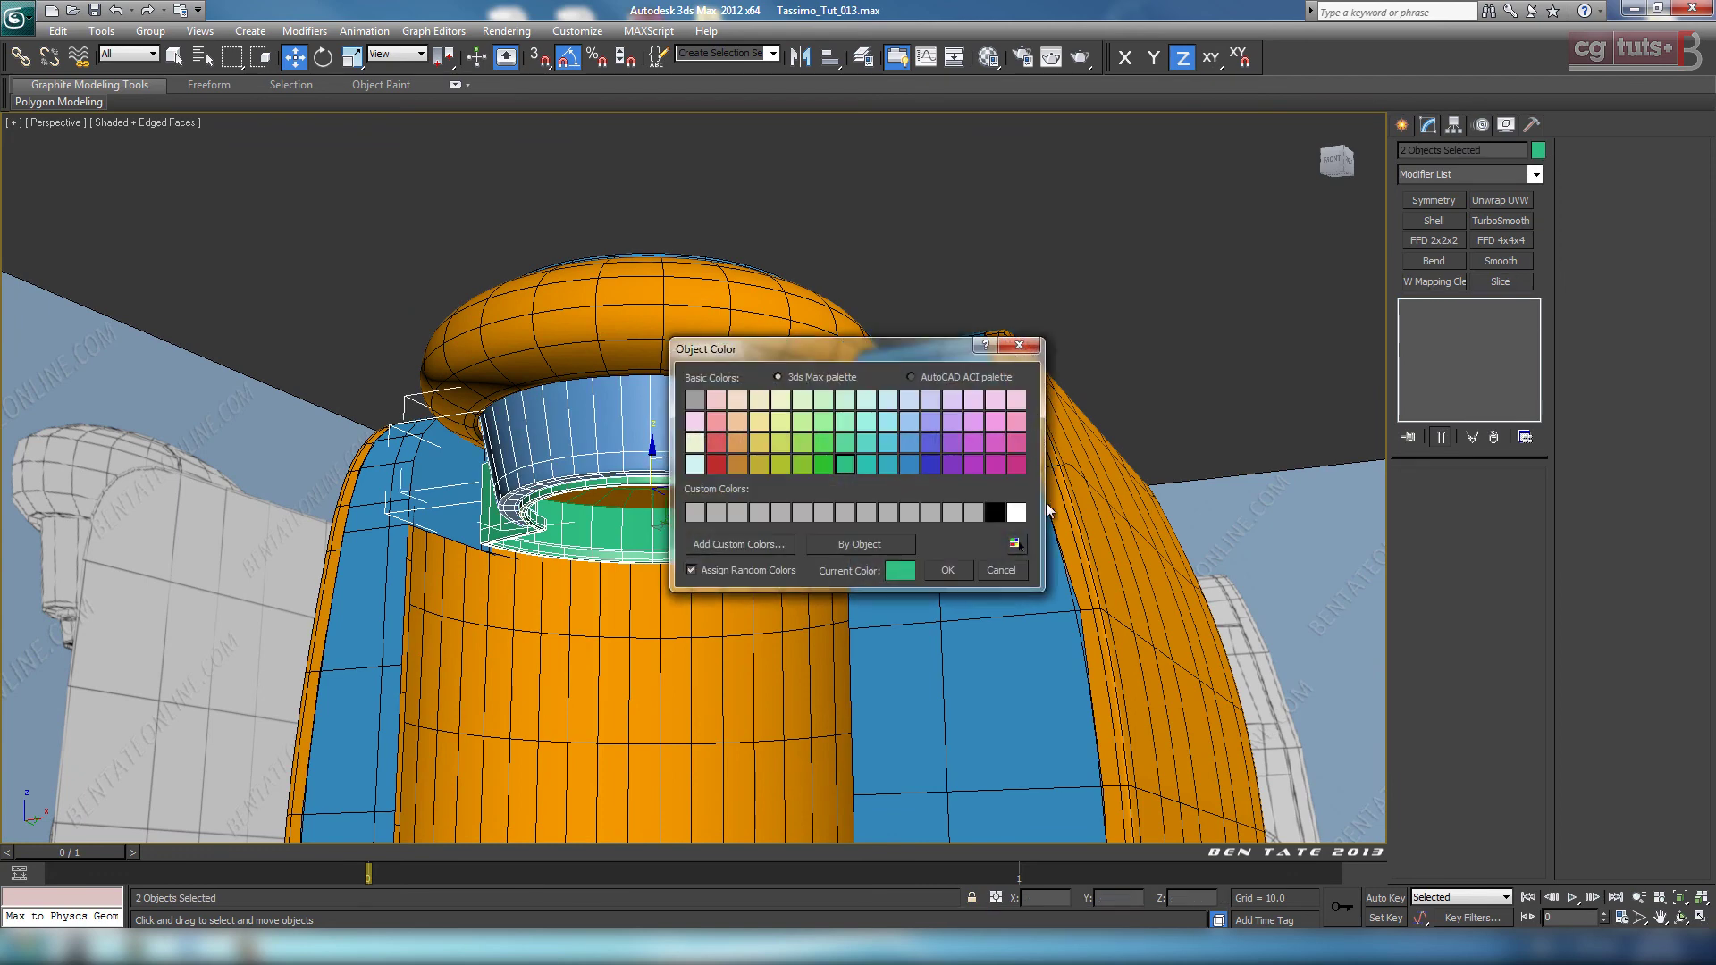
left_click(994, 512)
left_click(947, 570)
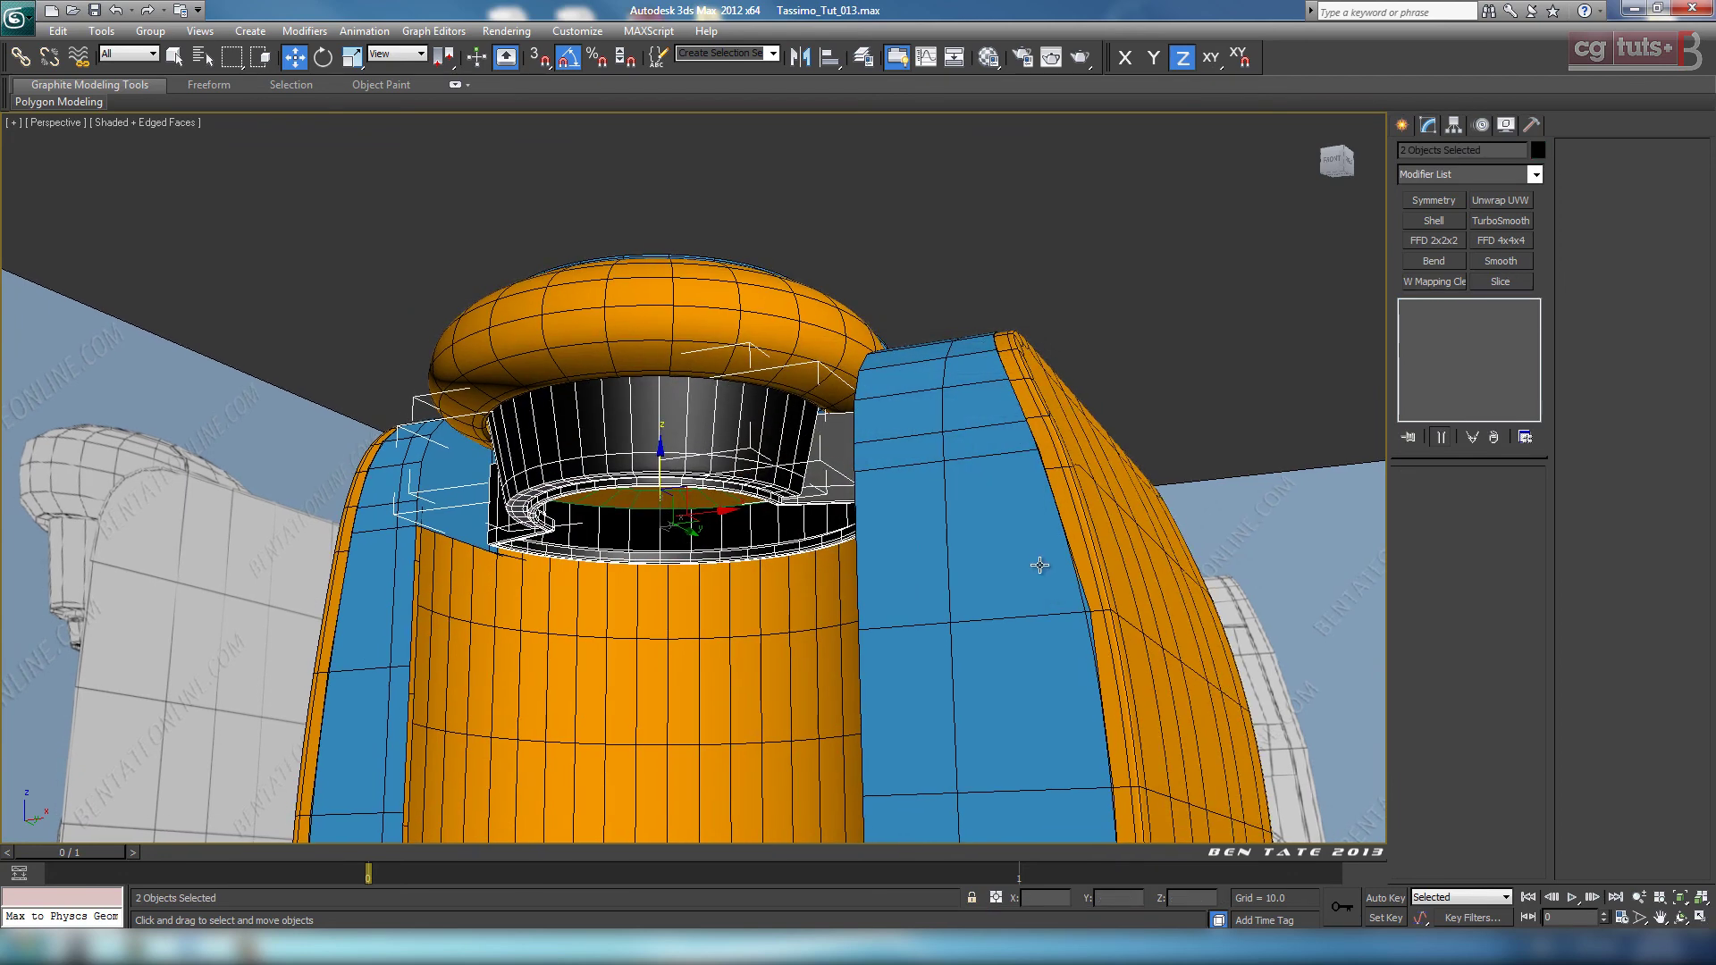
Step: Assign the blue 07 - Default material to the rim and collar, and clear the selection
key("m")
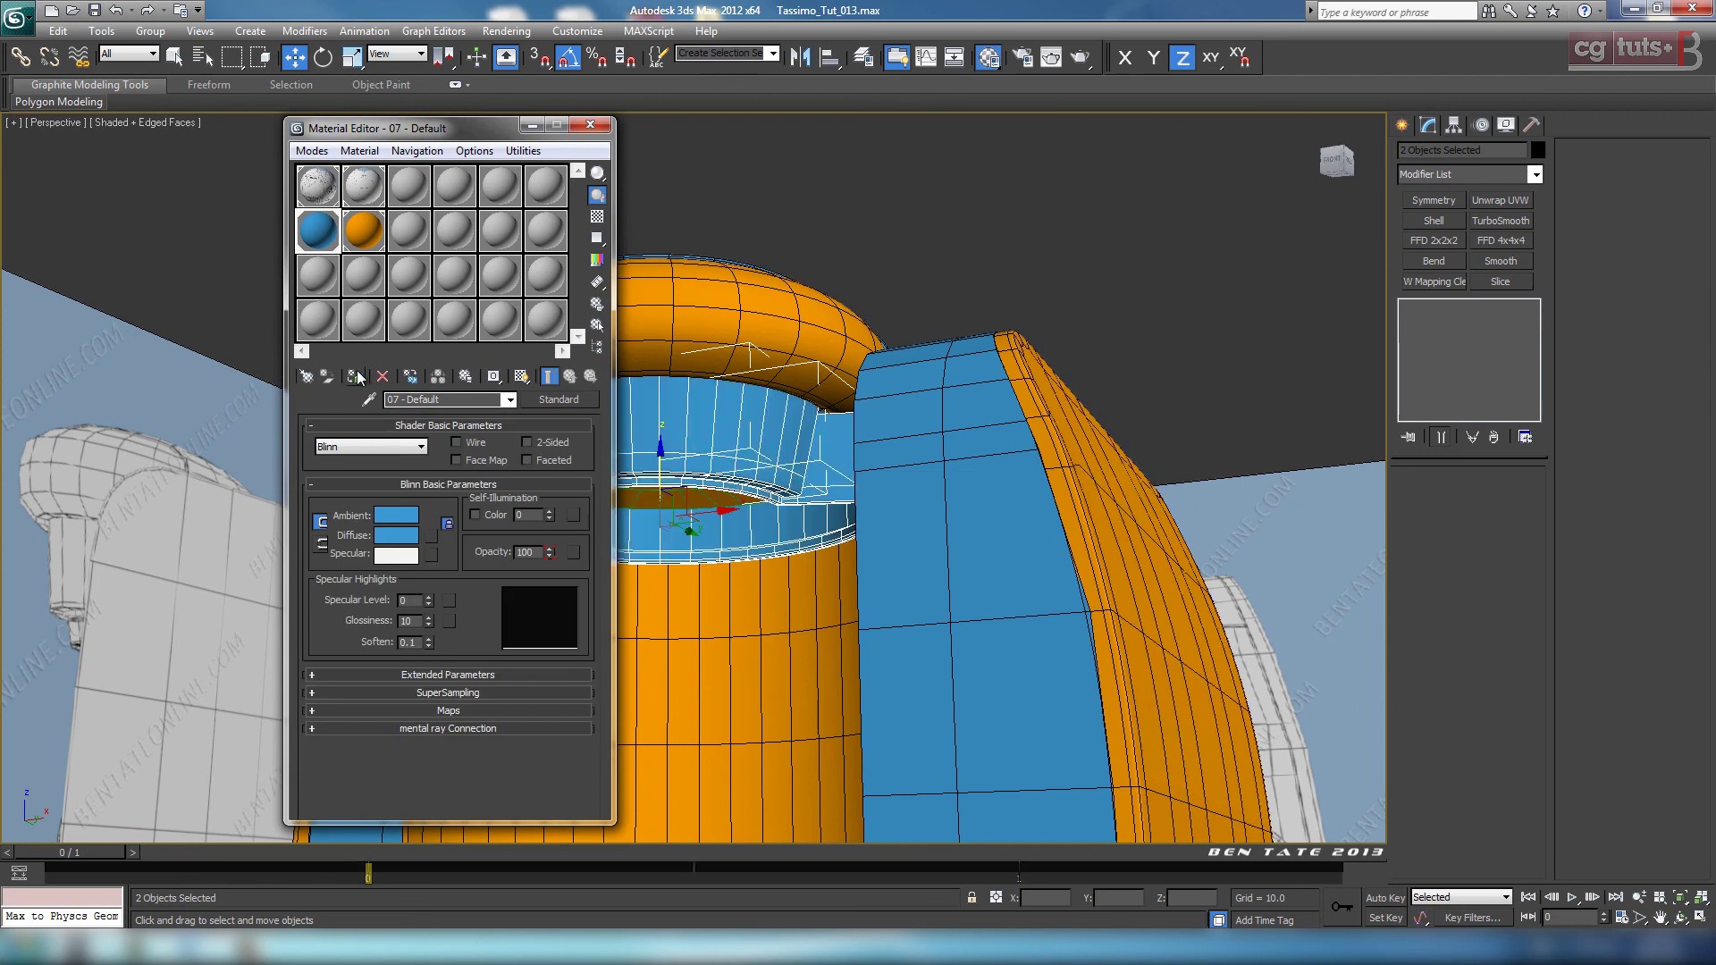
left_click(589, 124)
left_click(988, 277)
scroll(1021, 378, "down", 2)
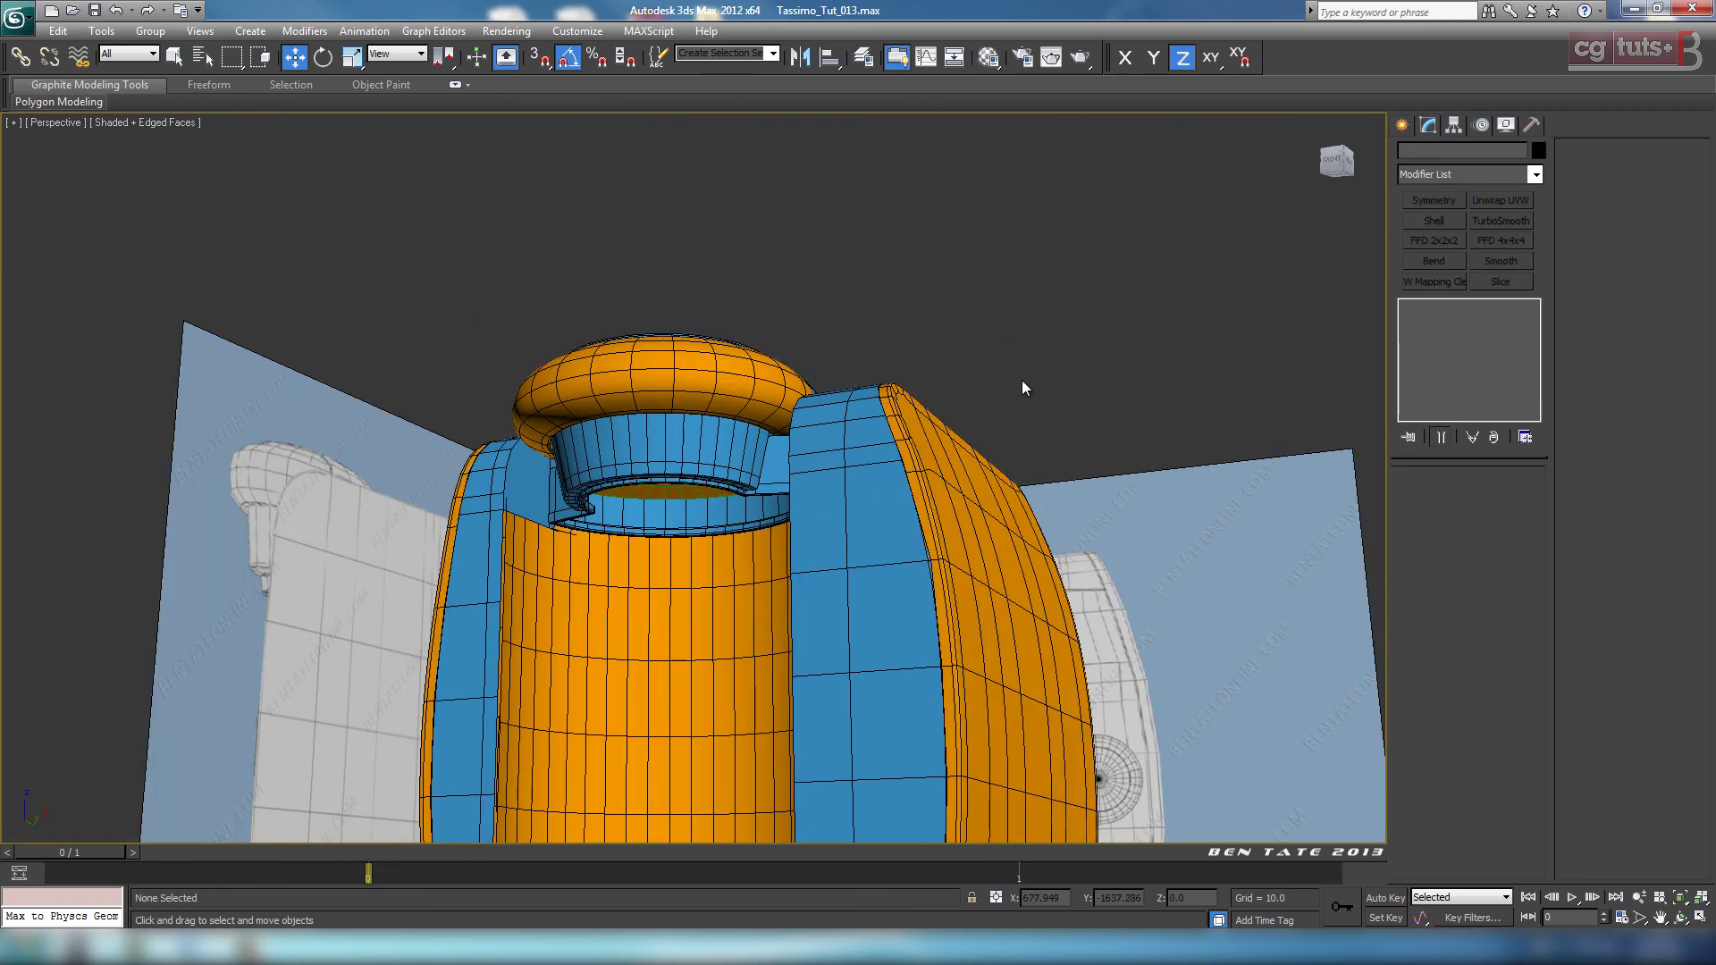
Step: Turn off edged faces and review the shaded coffee machine from the front with its brewing head
key("F4")
scroll(999, 383, "down", 5)
middle_click_drag(957, 441, 991, 253, "alt")
scroll(956, 286, "up", 5)
middle_click_drag(926, 318, 904, 567)
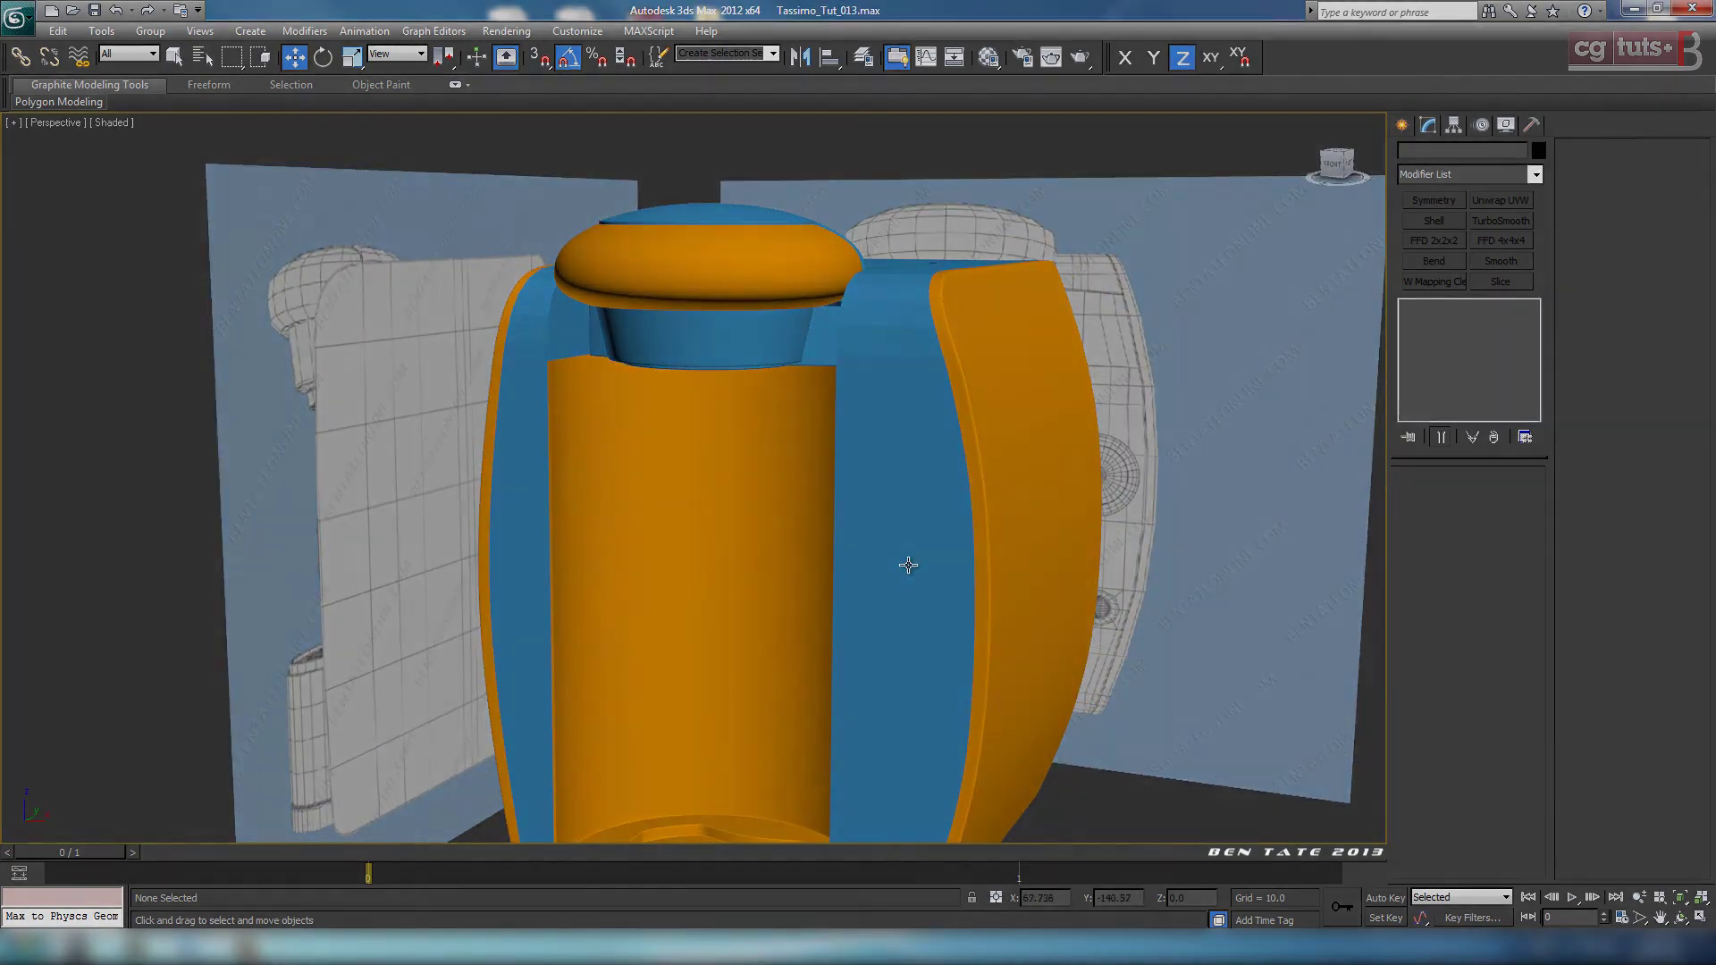